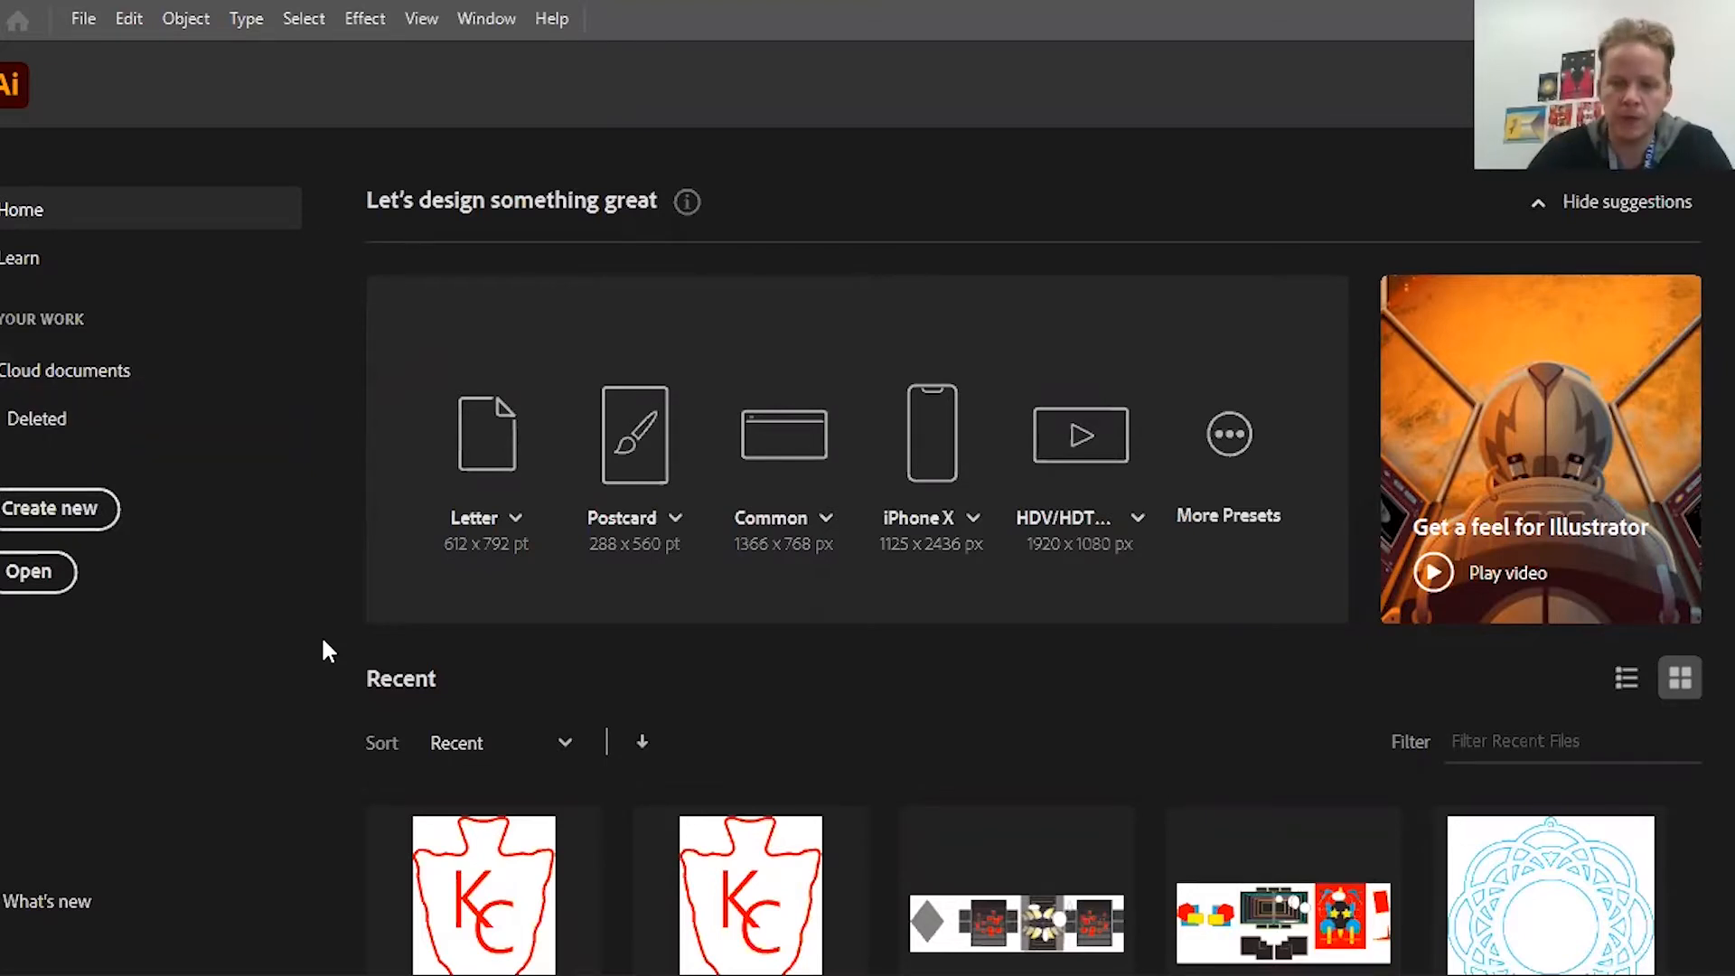
Create a new Letter document, 612 x 792 pt, named Cartoon Portrait
left_click(61, 518)
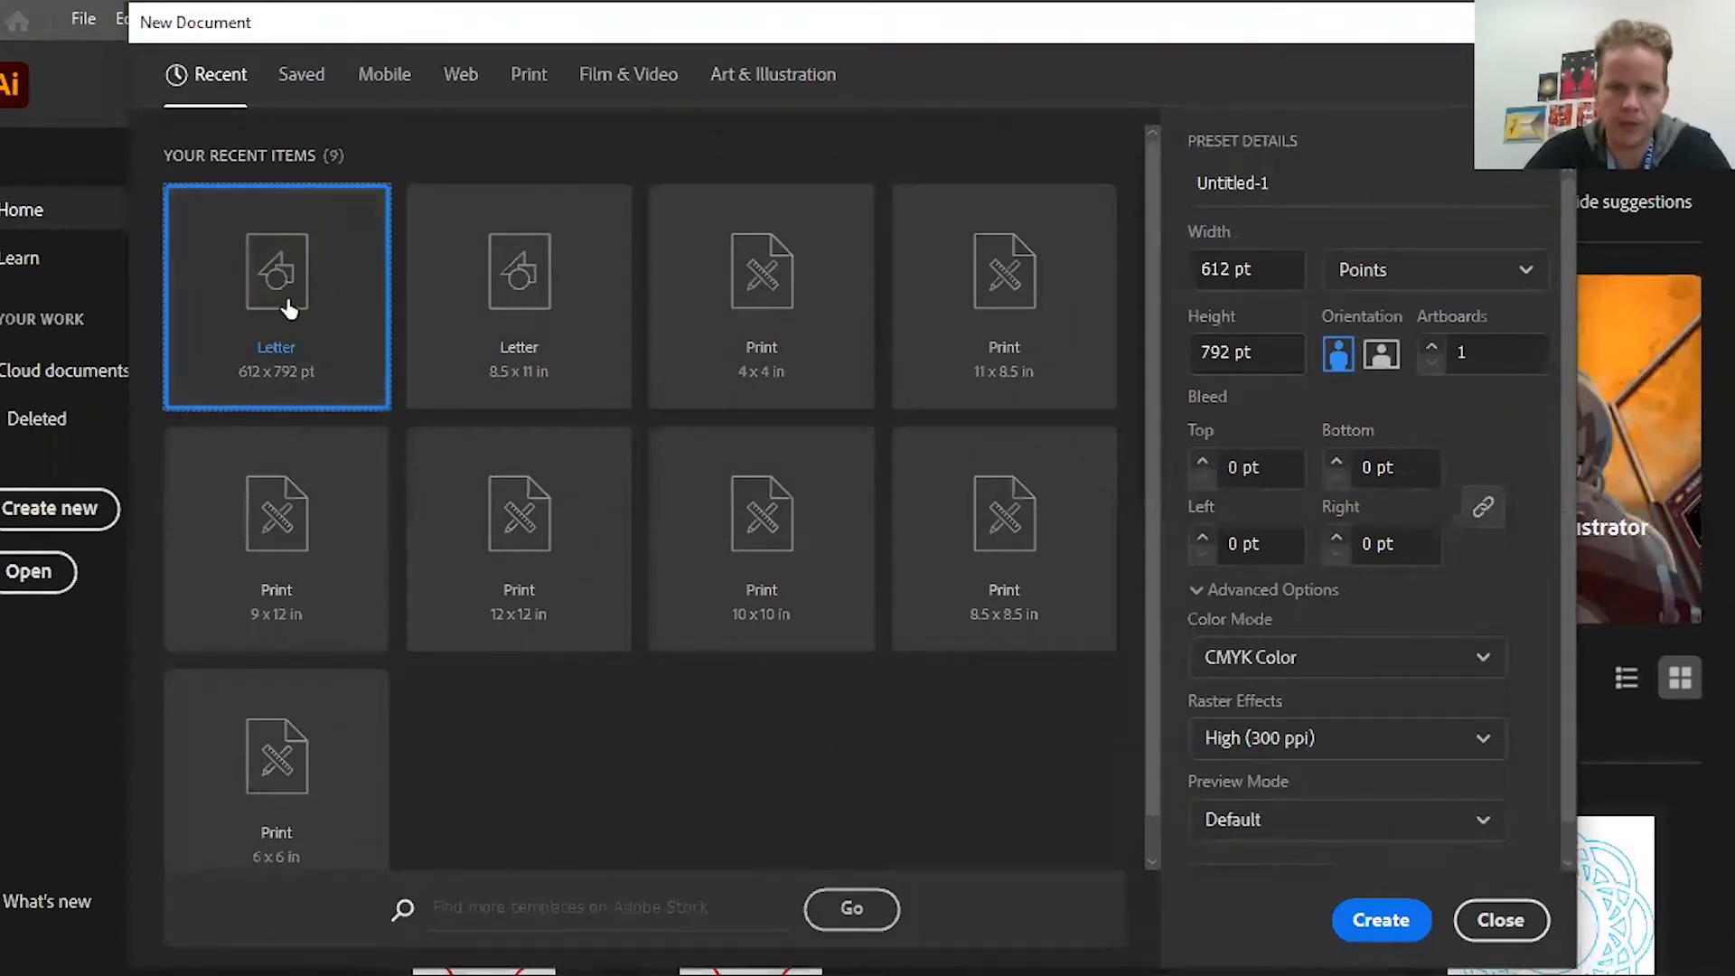
triple_click(1285, 178)
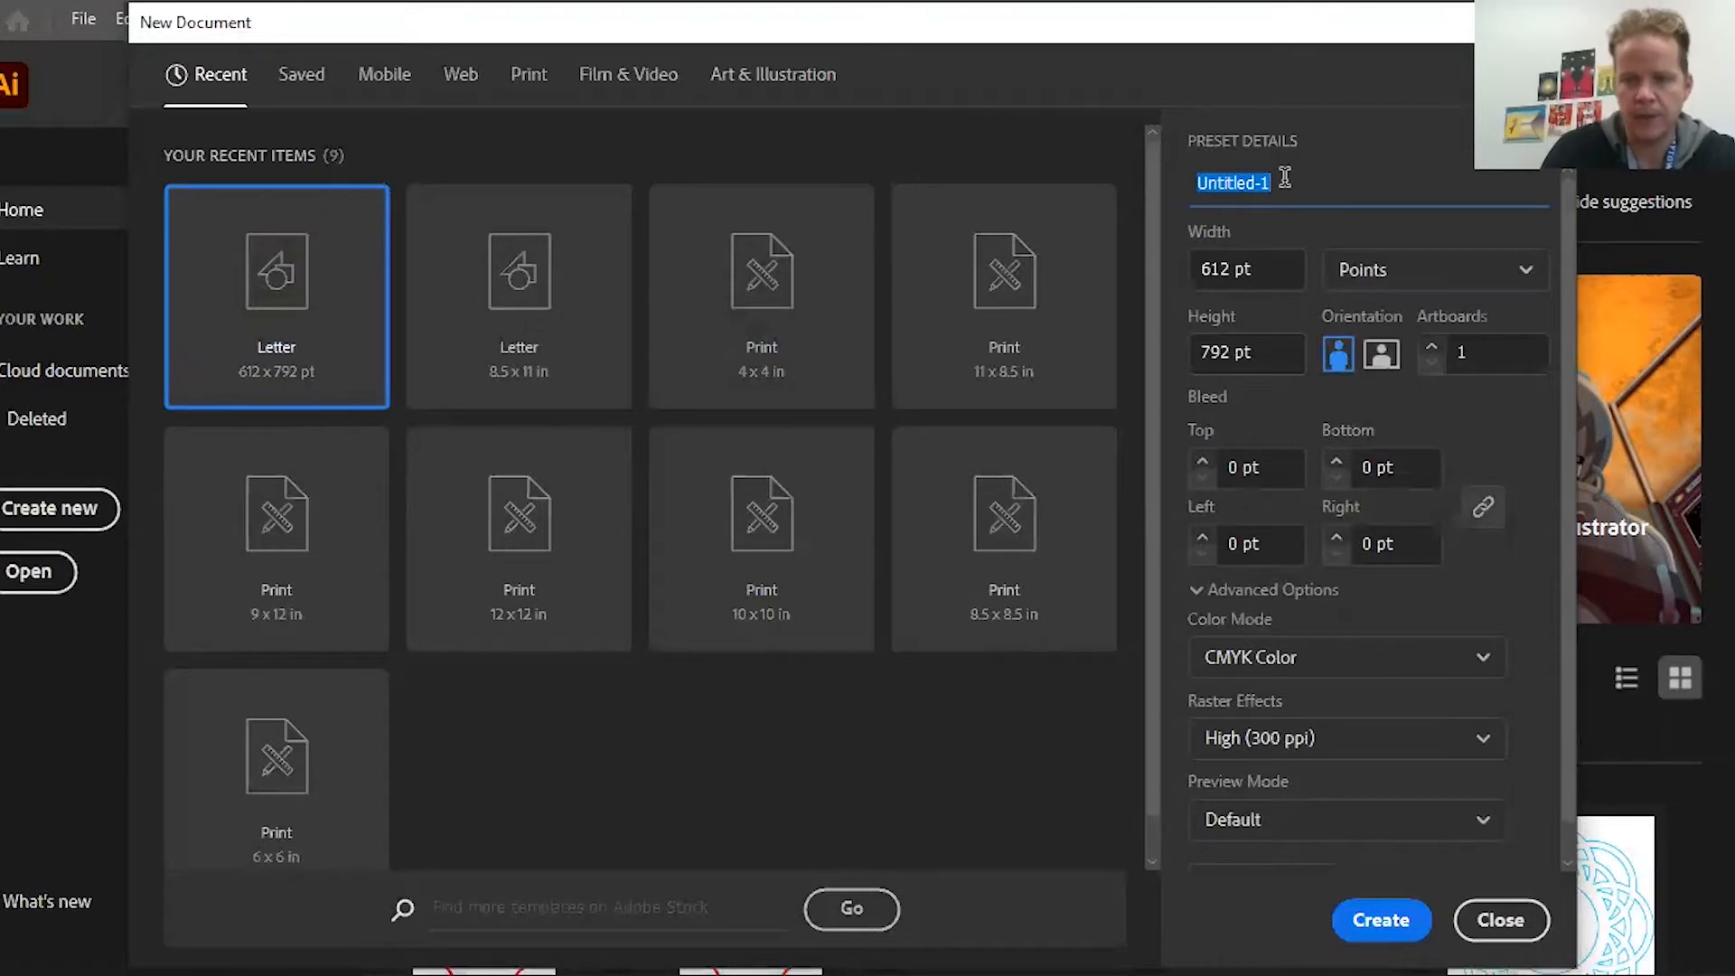
type("Ca")
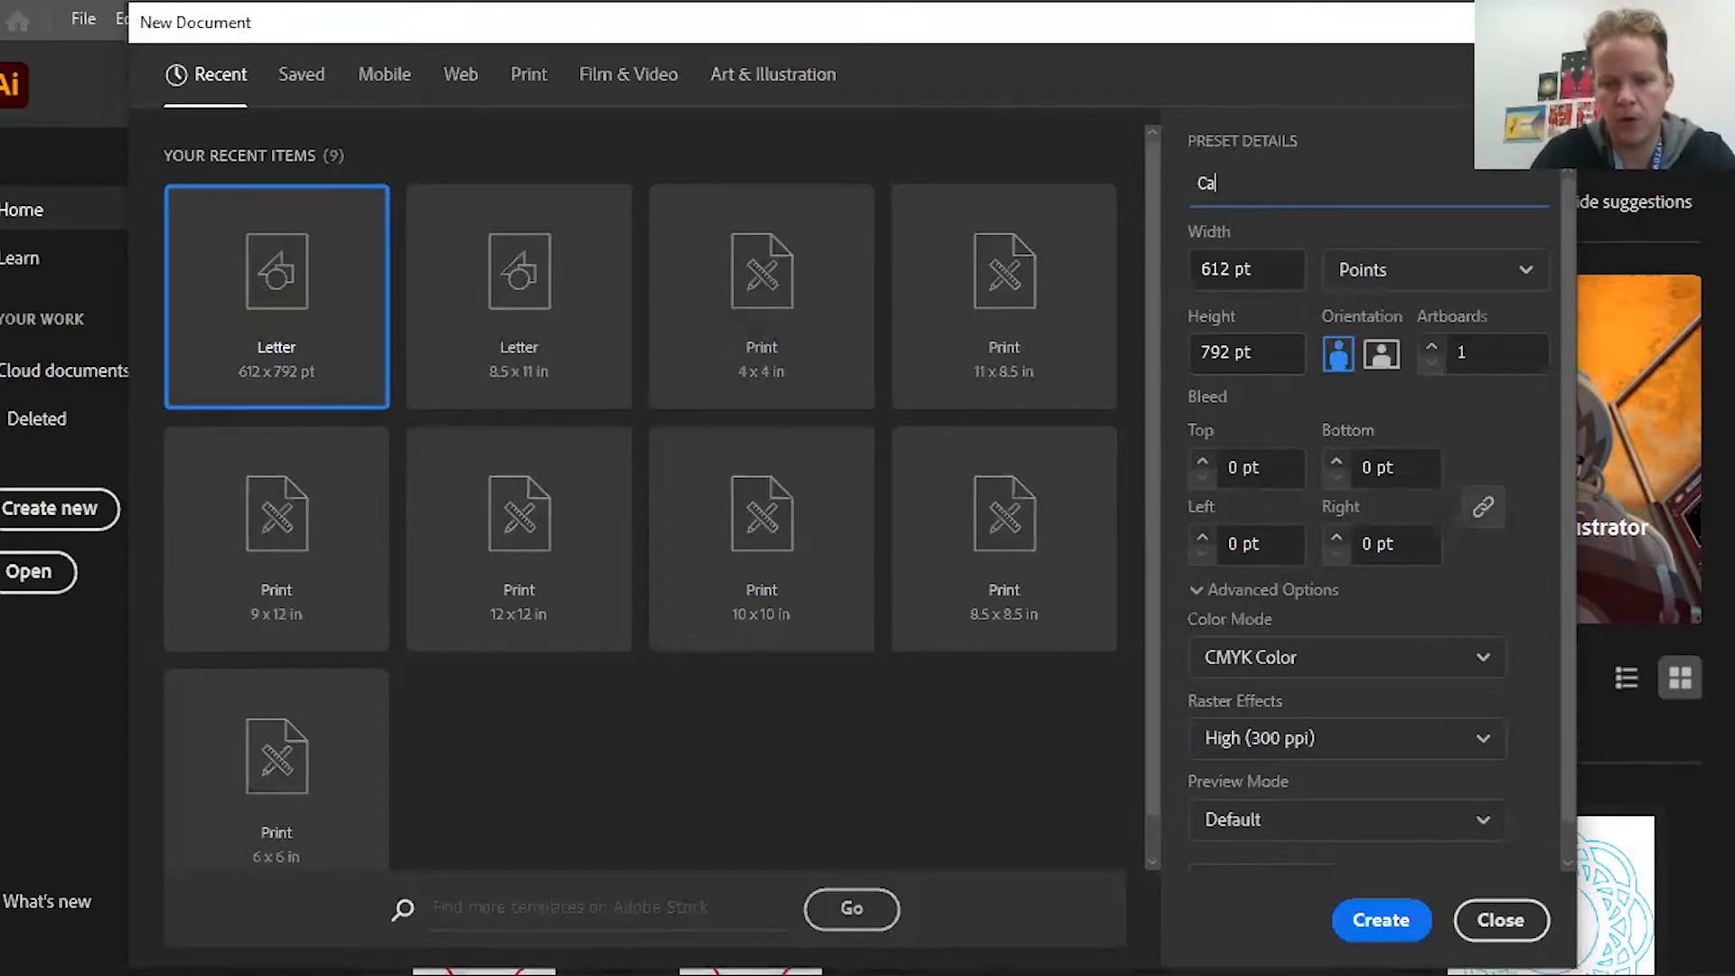
type("rtoon Portrait")
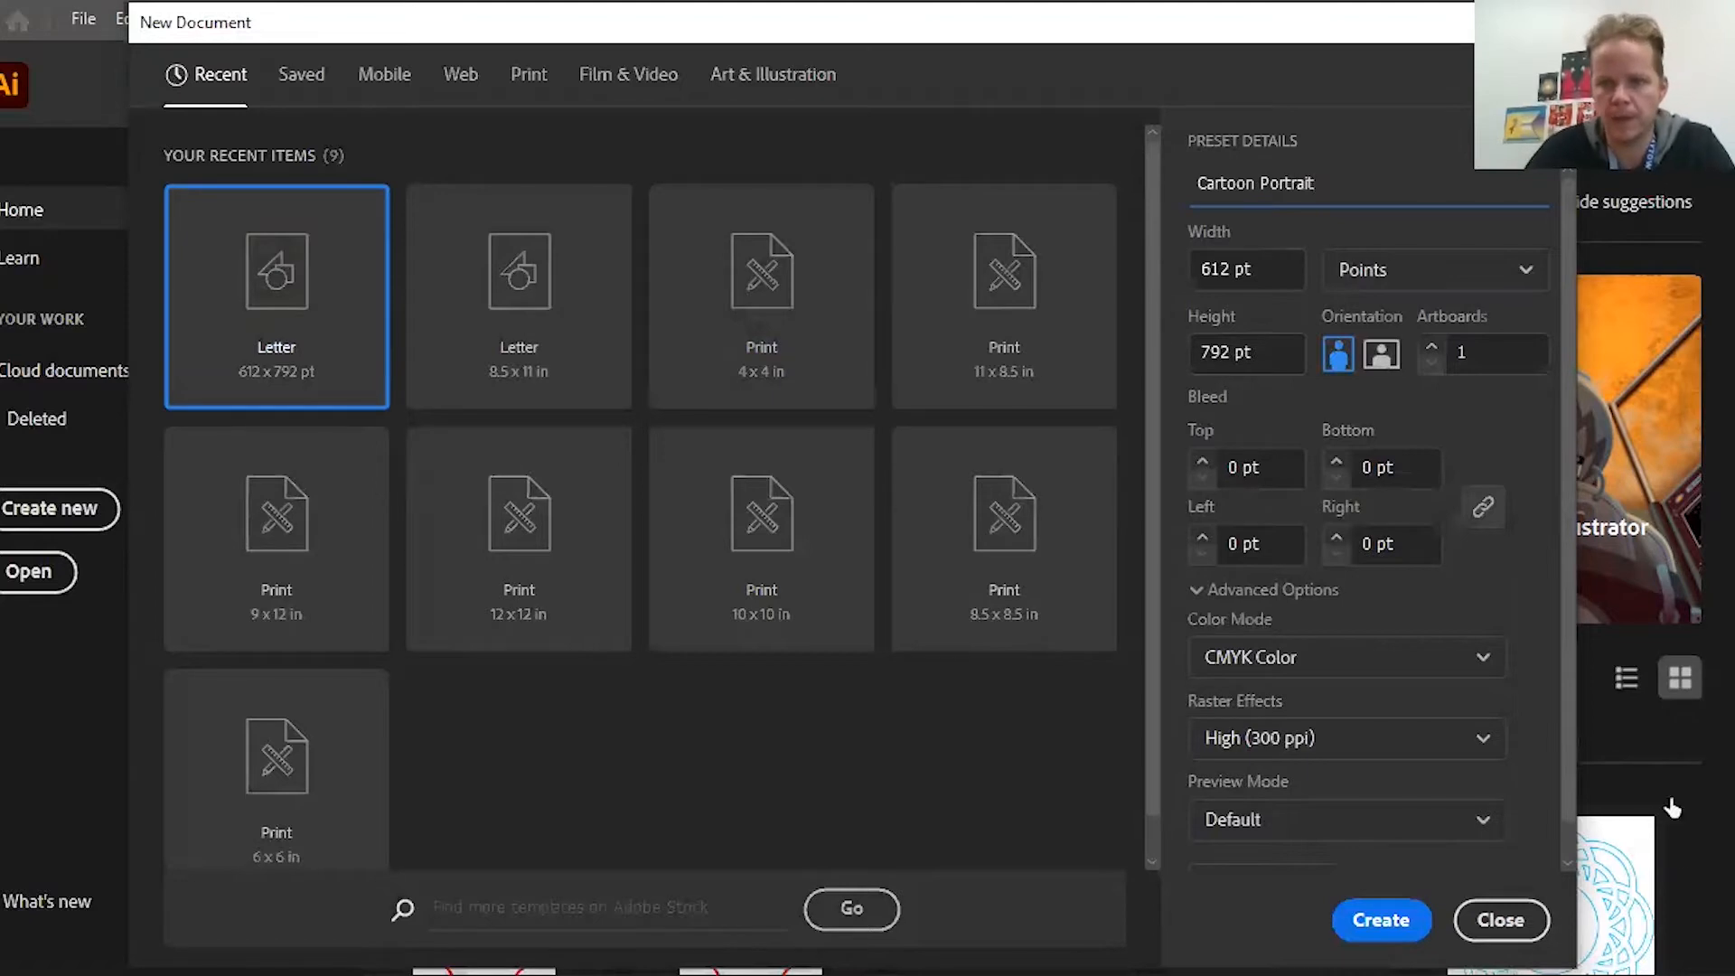
left_click(1375, 924)
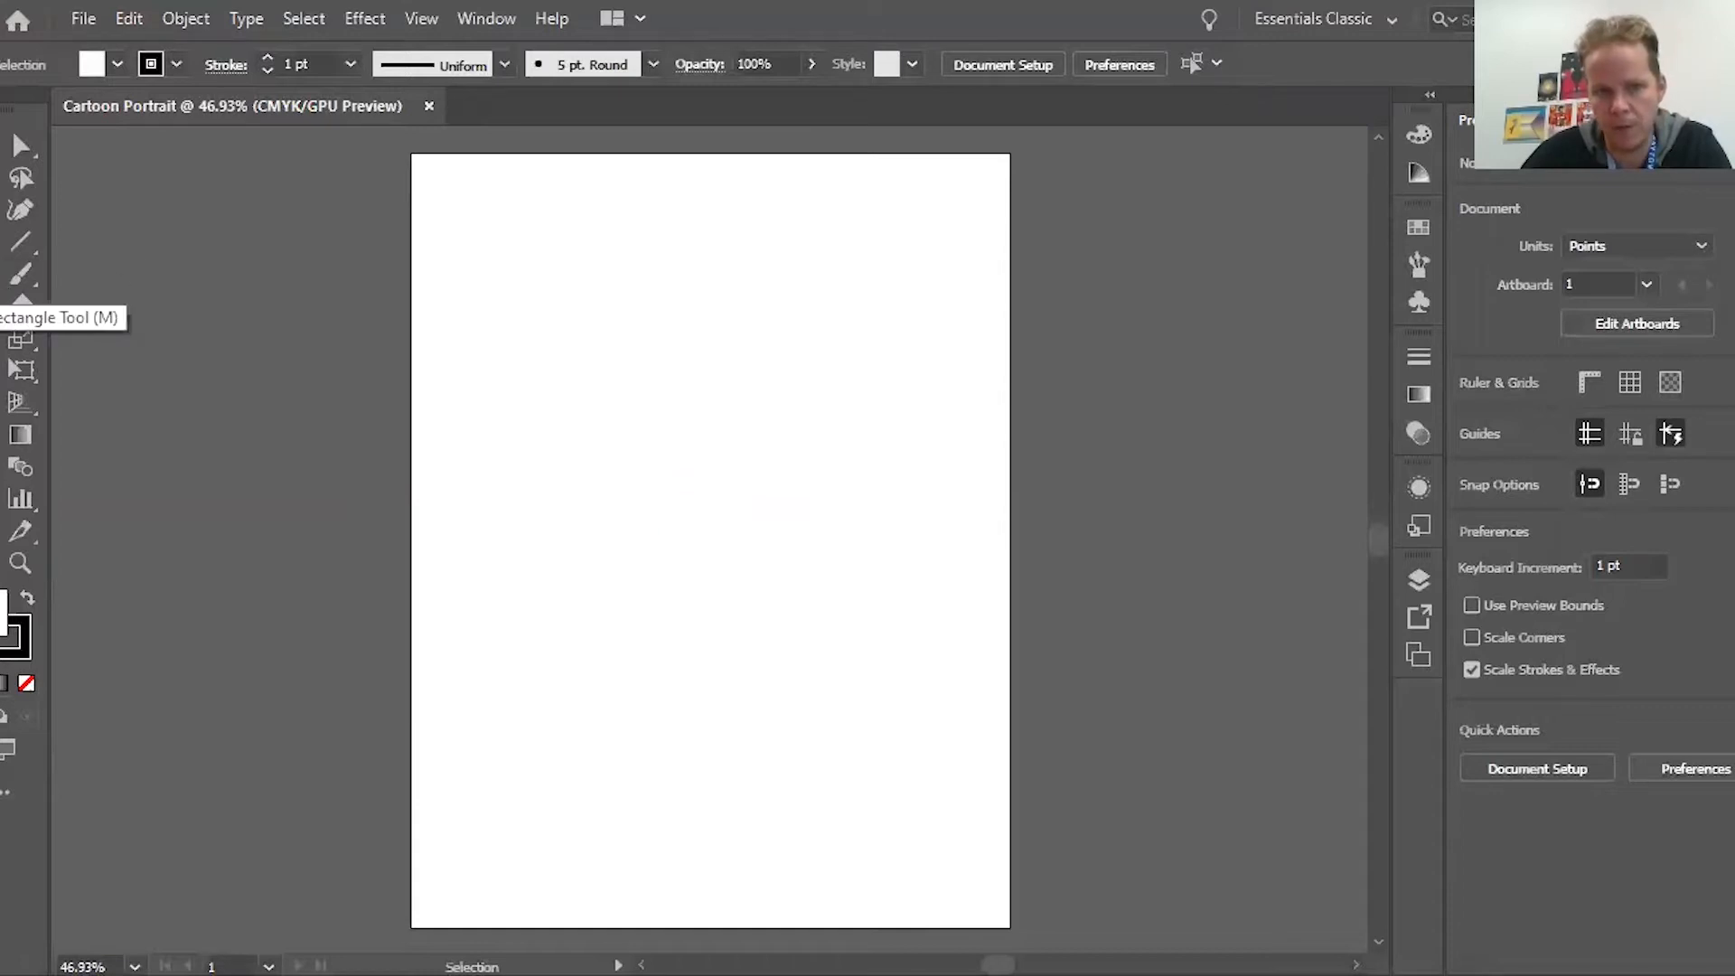
Draw a tall ellipse about 393 pt wide and 536 pt high for the head, and move it nearer the artboard's centre
left_click(20, 306)
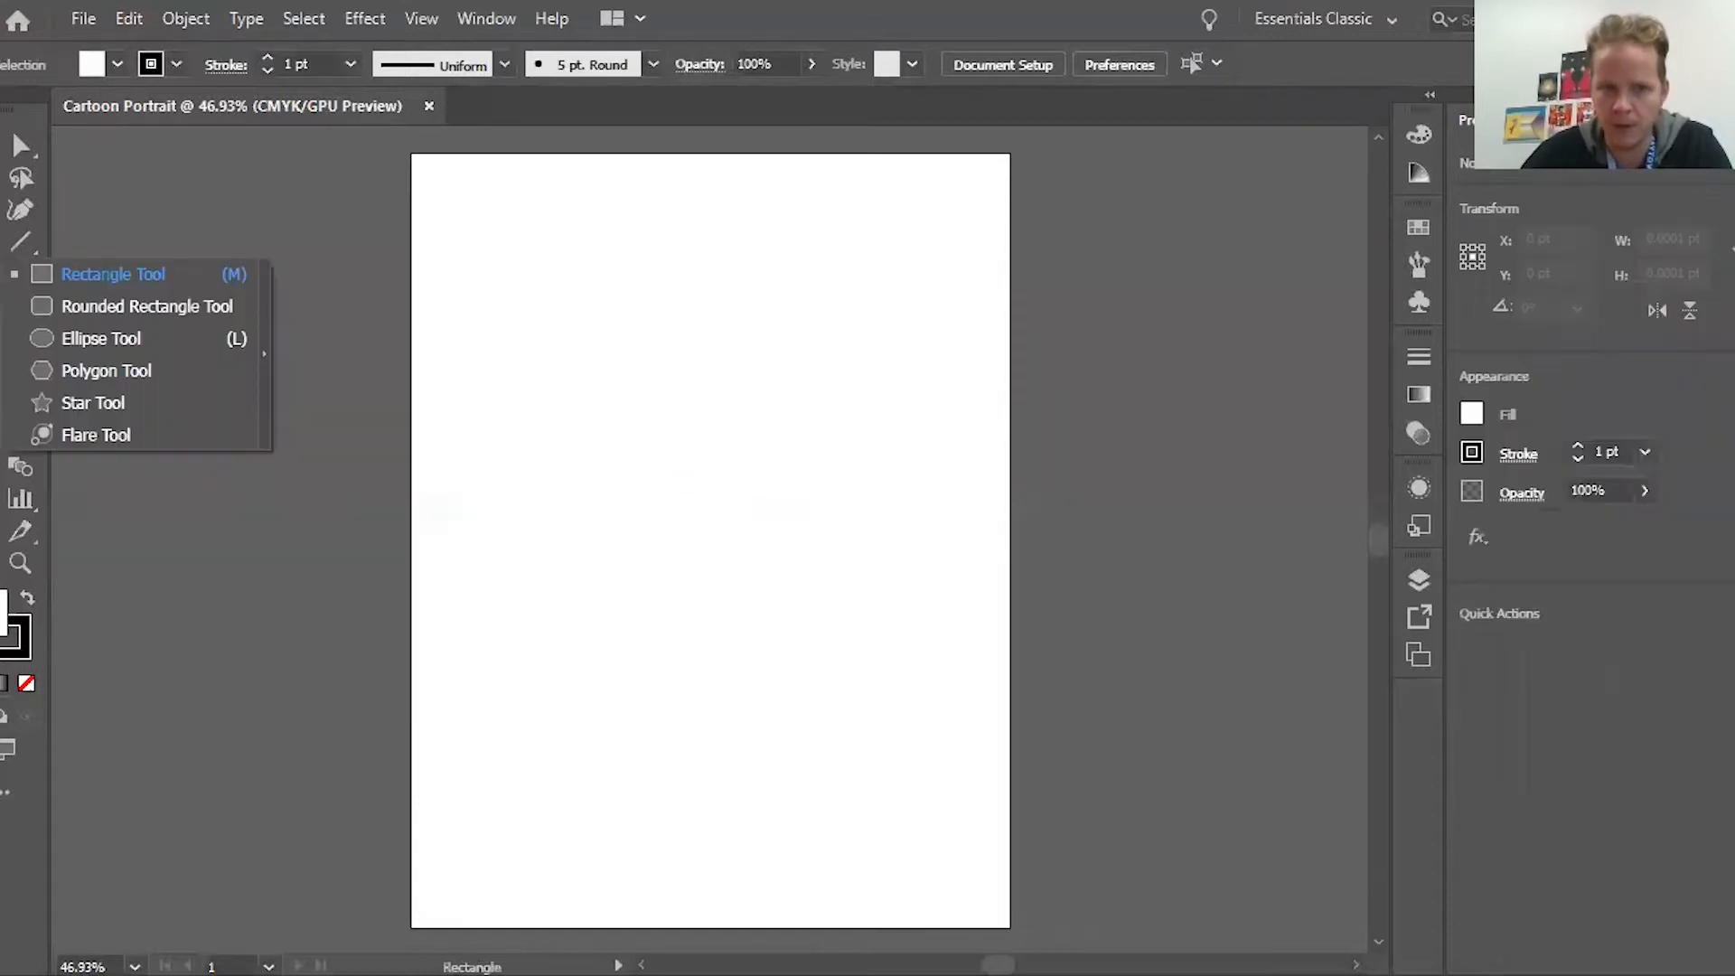
left_click(120, 340)
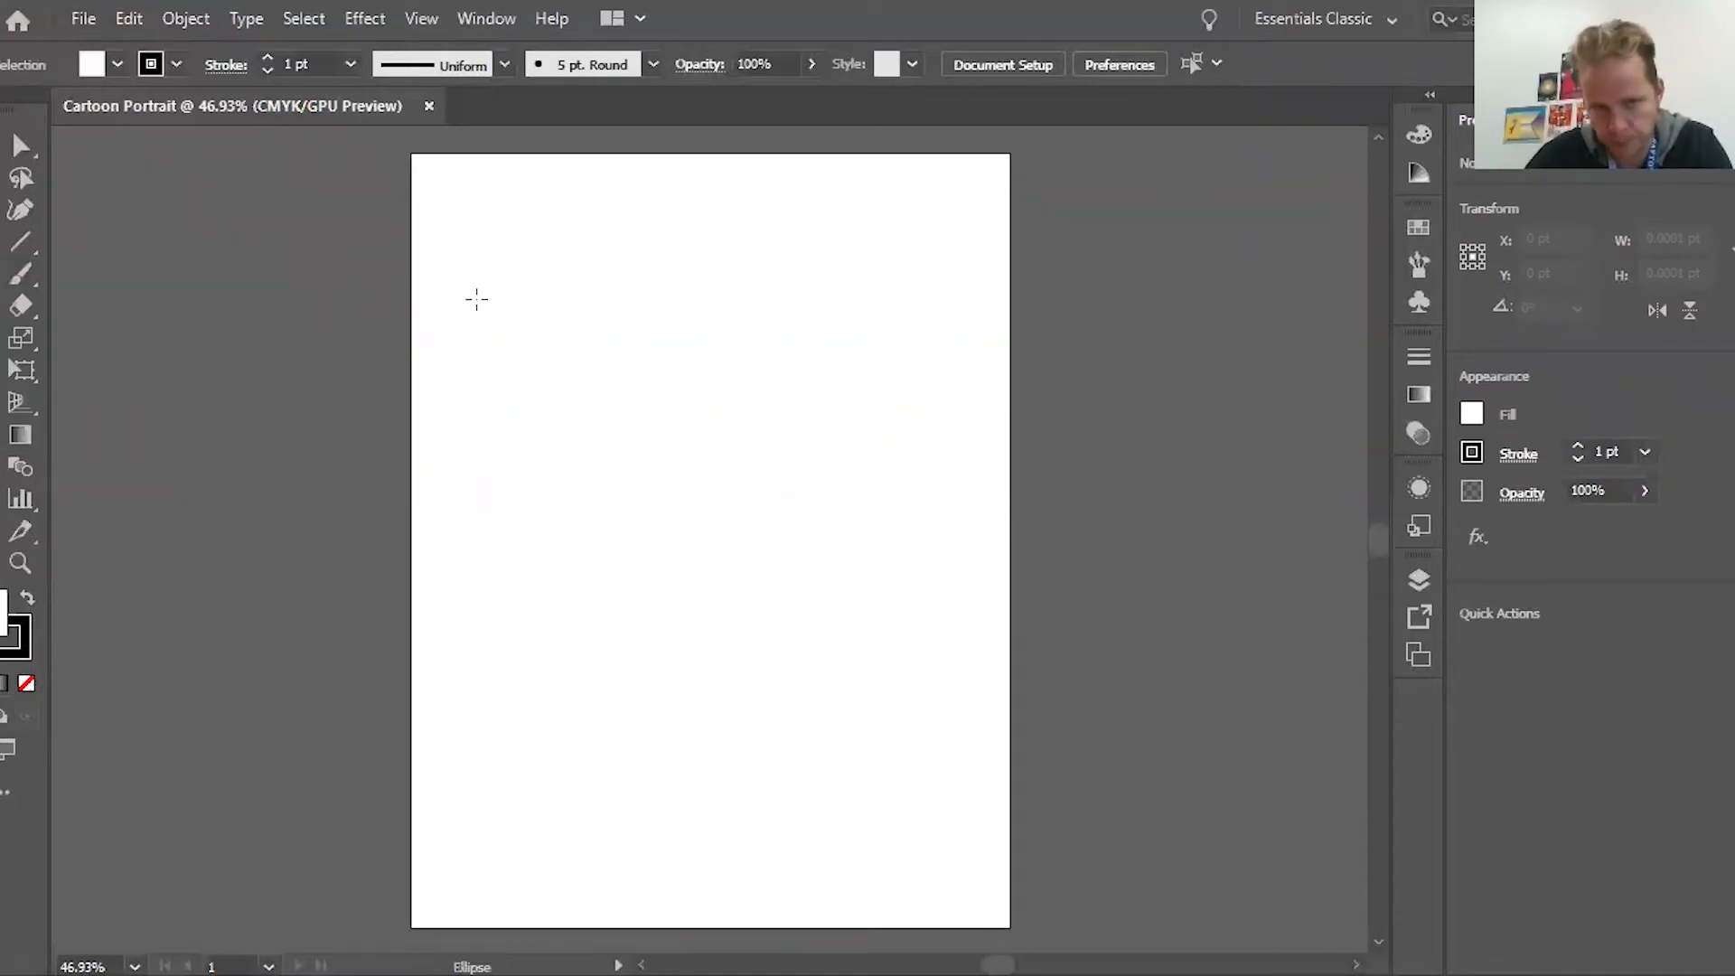
left_click_drag(548, 249, 934, 773)
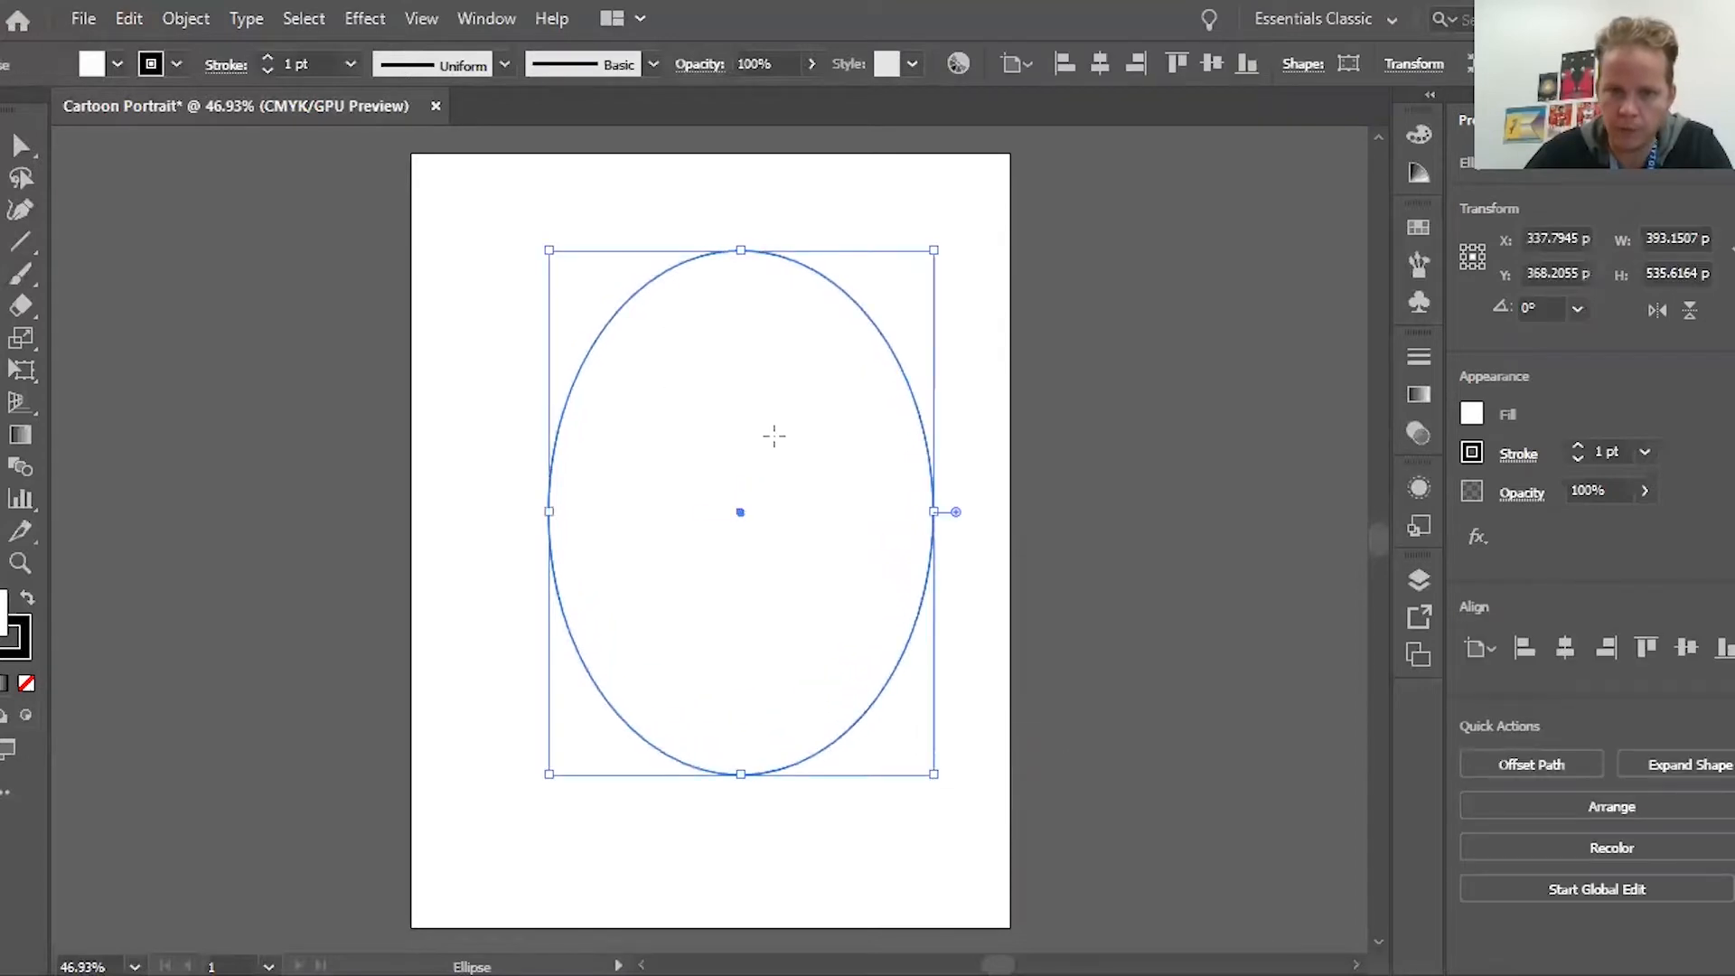
left_click(20, 146)
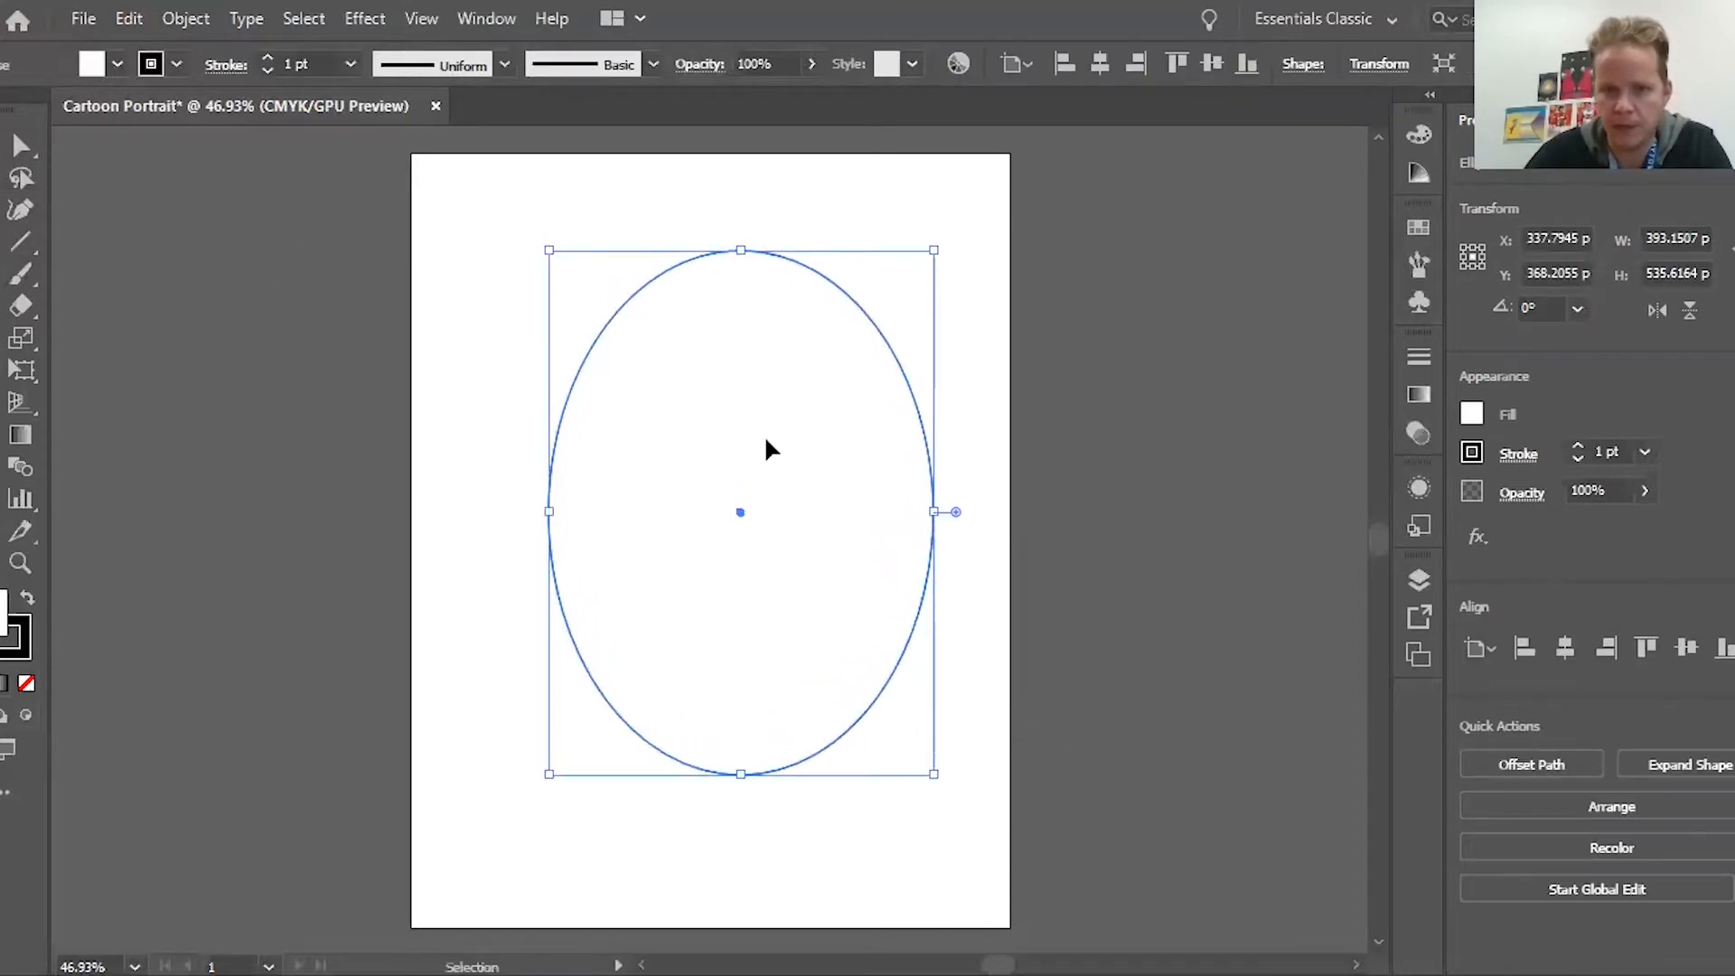
mouse_move(755, 403)
left_mouse_down()
mouse_move(730, 373)
mouse_move(713, 398)
mouse_move(728, 416)
left_mouse_up()
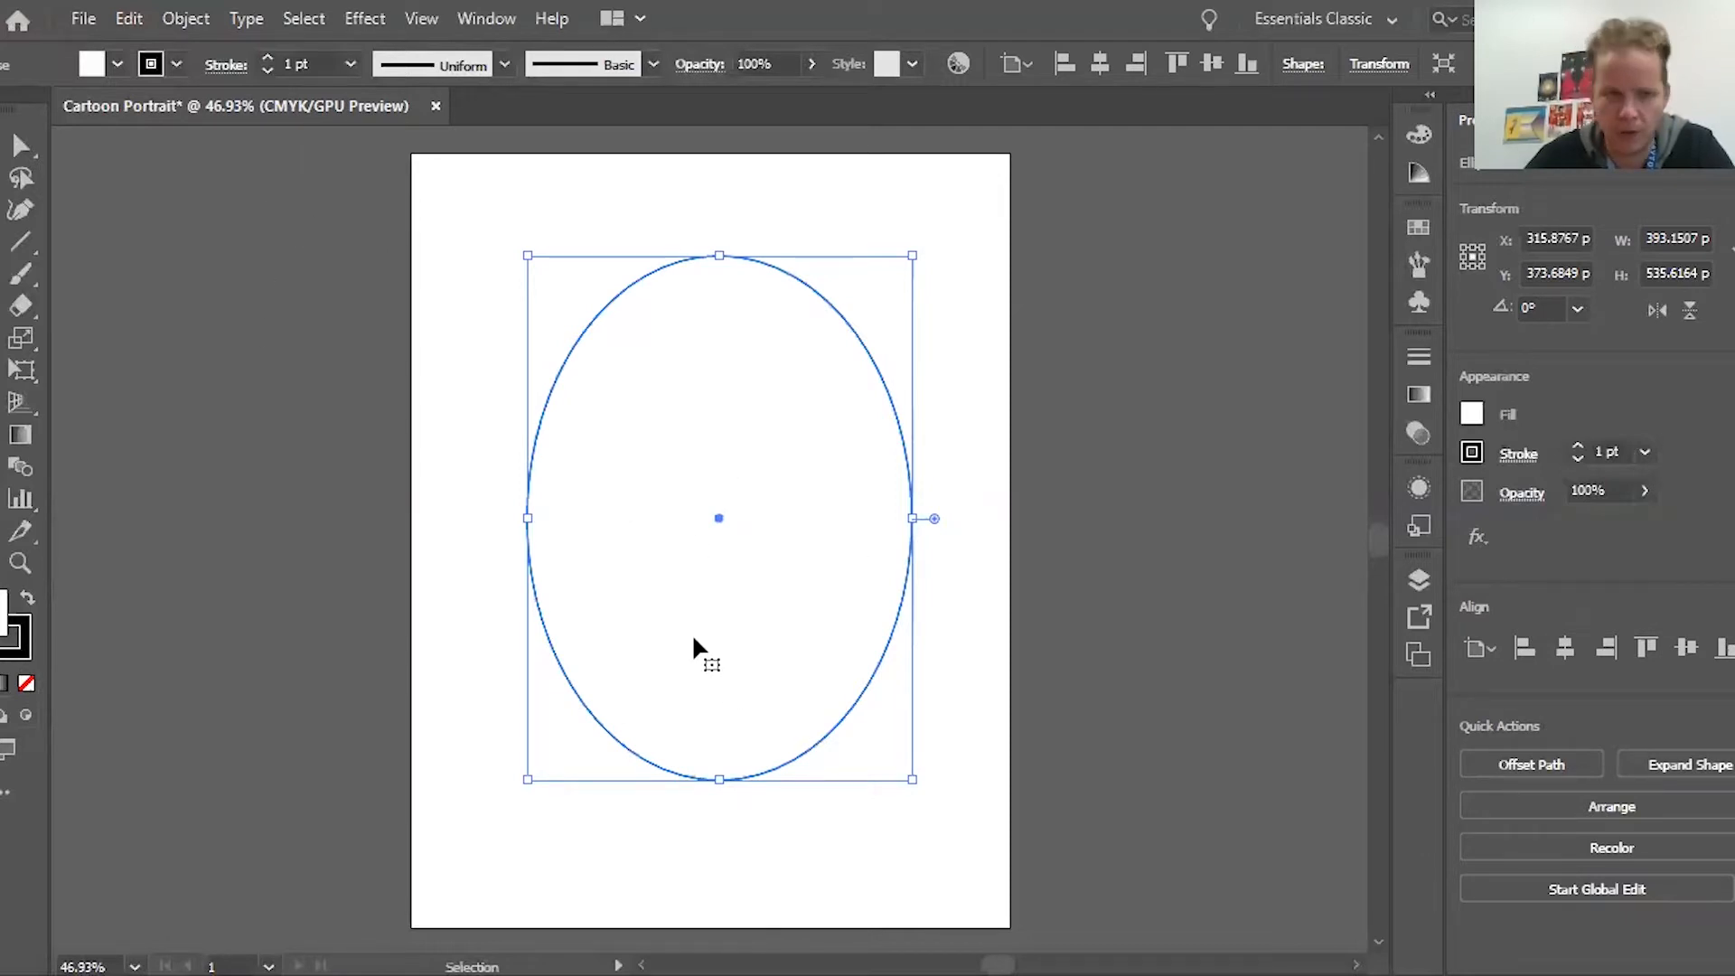
Open the Skintones swatch library, place it beside the artboard and enlarge it to show all its colour rows
left_click(118, 65)
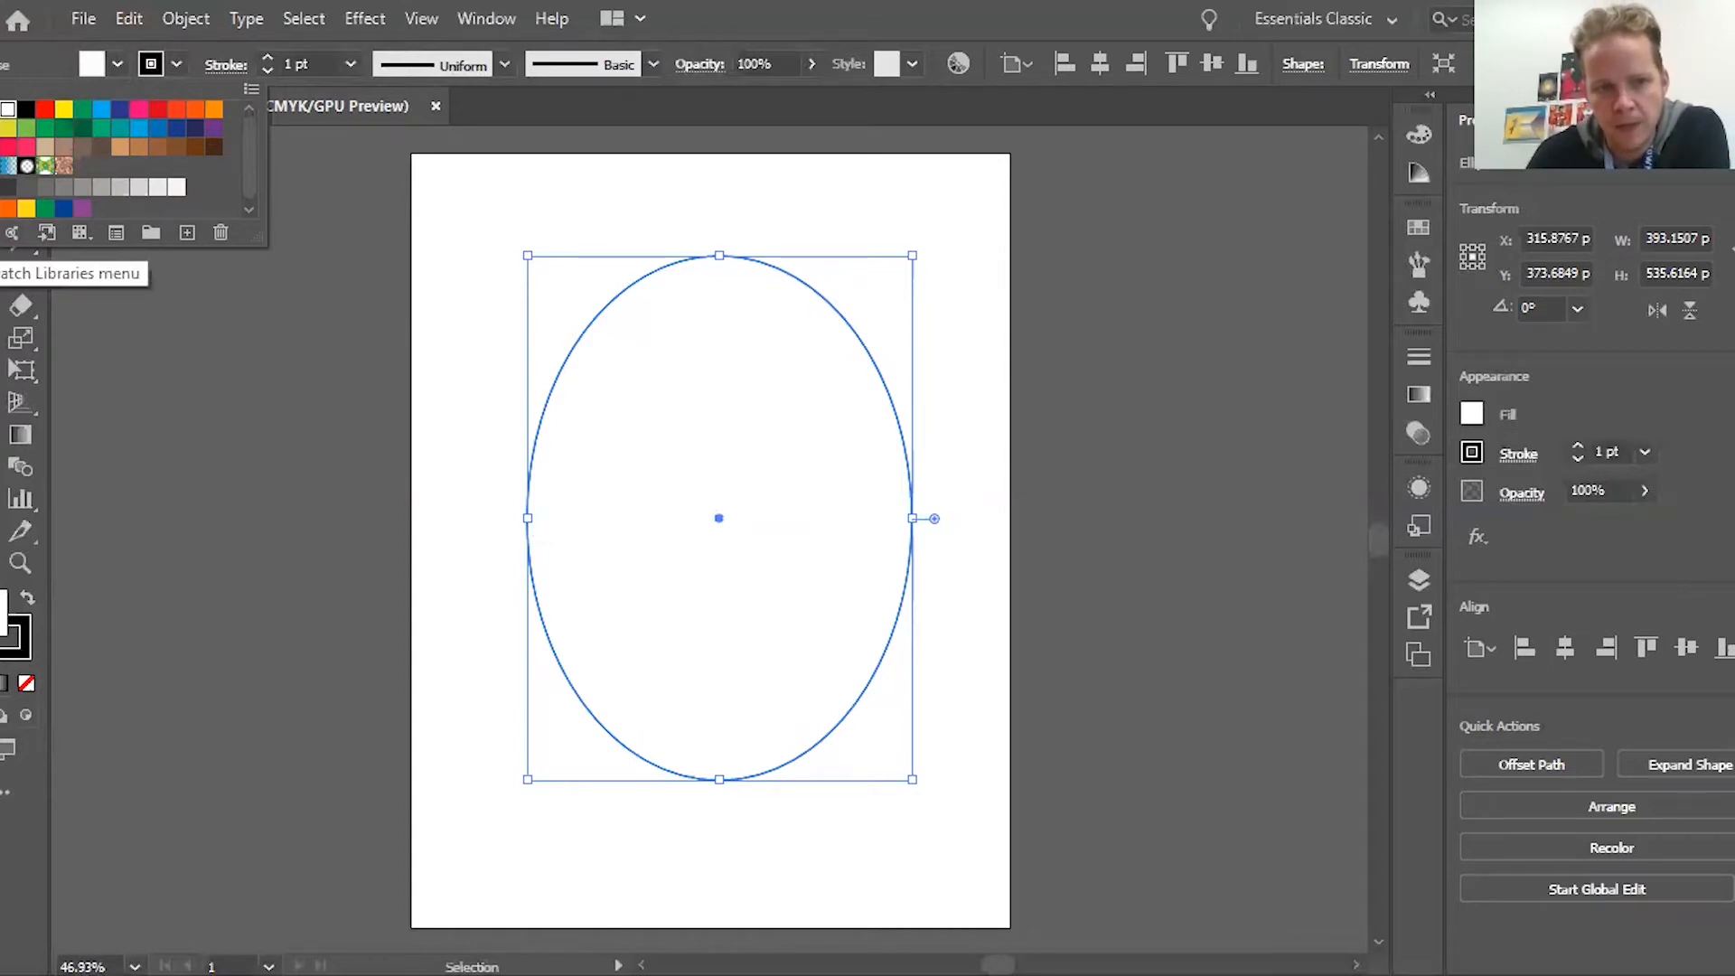
left_click(12, 232)
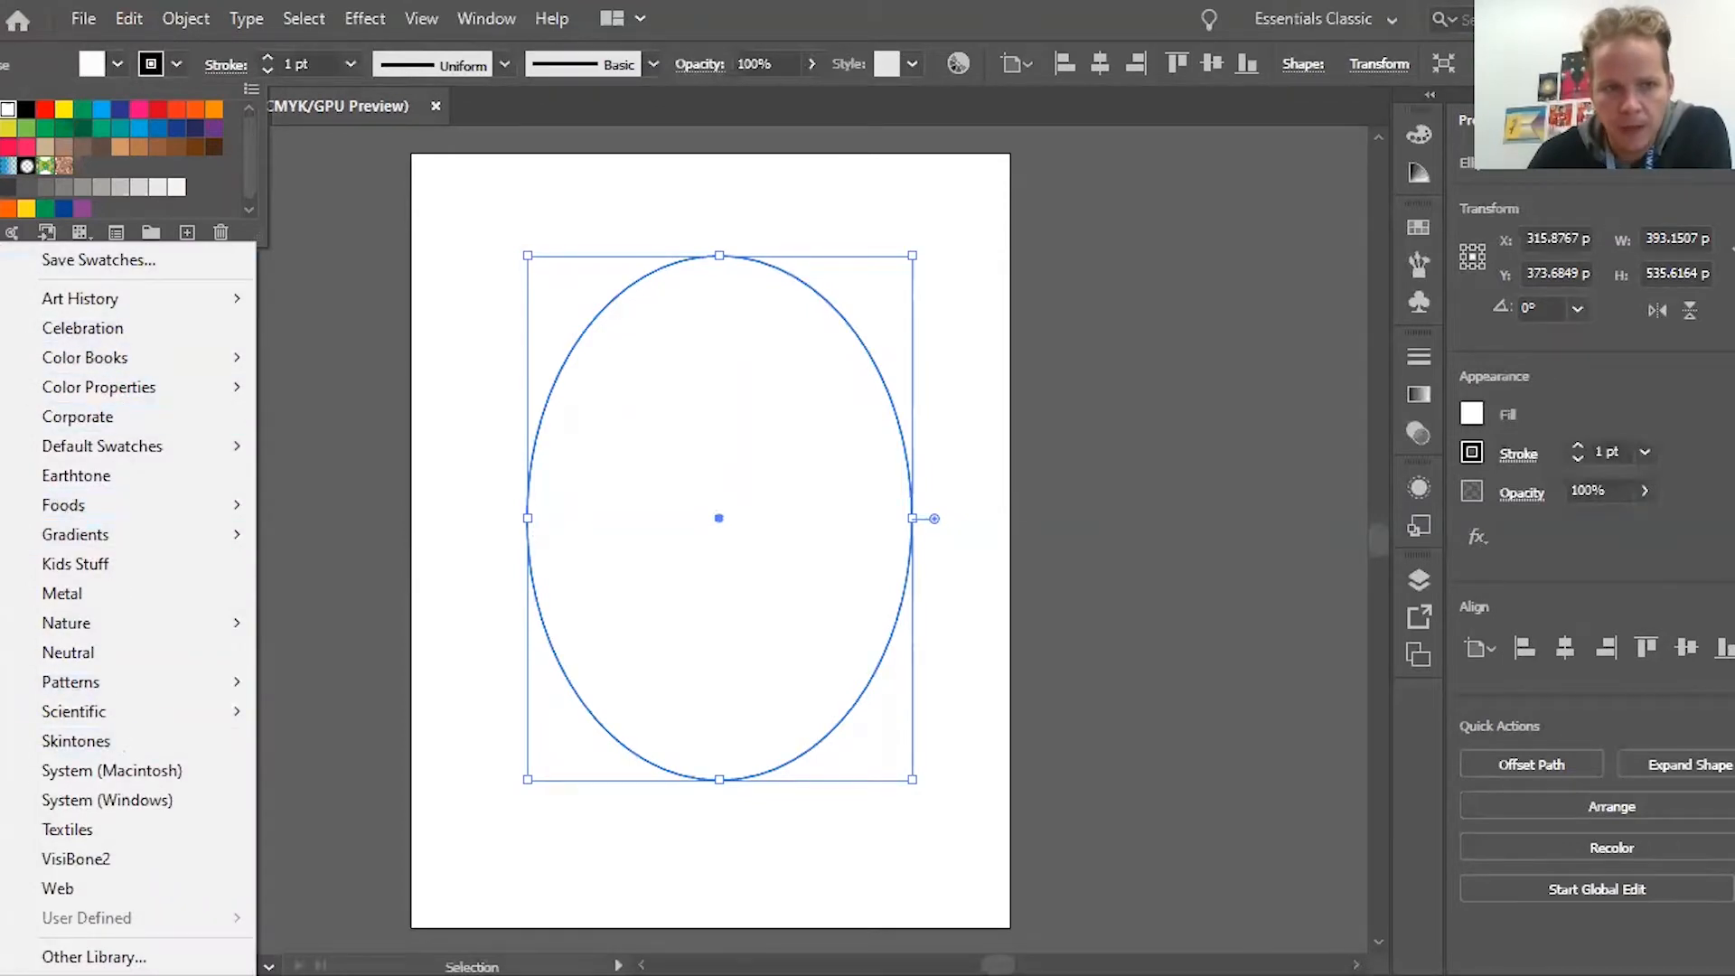
left_click(116, 742)
left_click(12, 232)
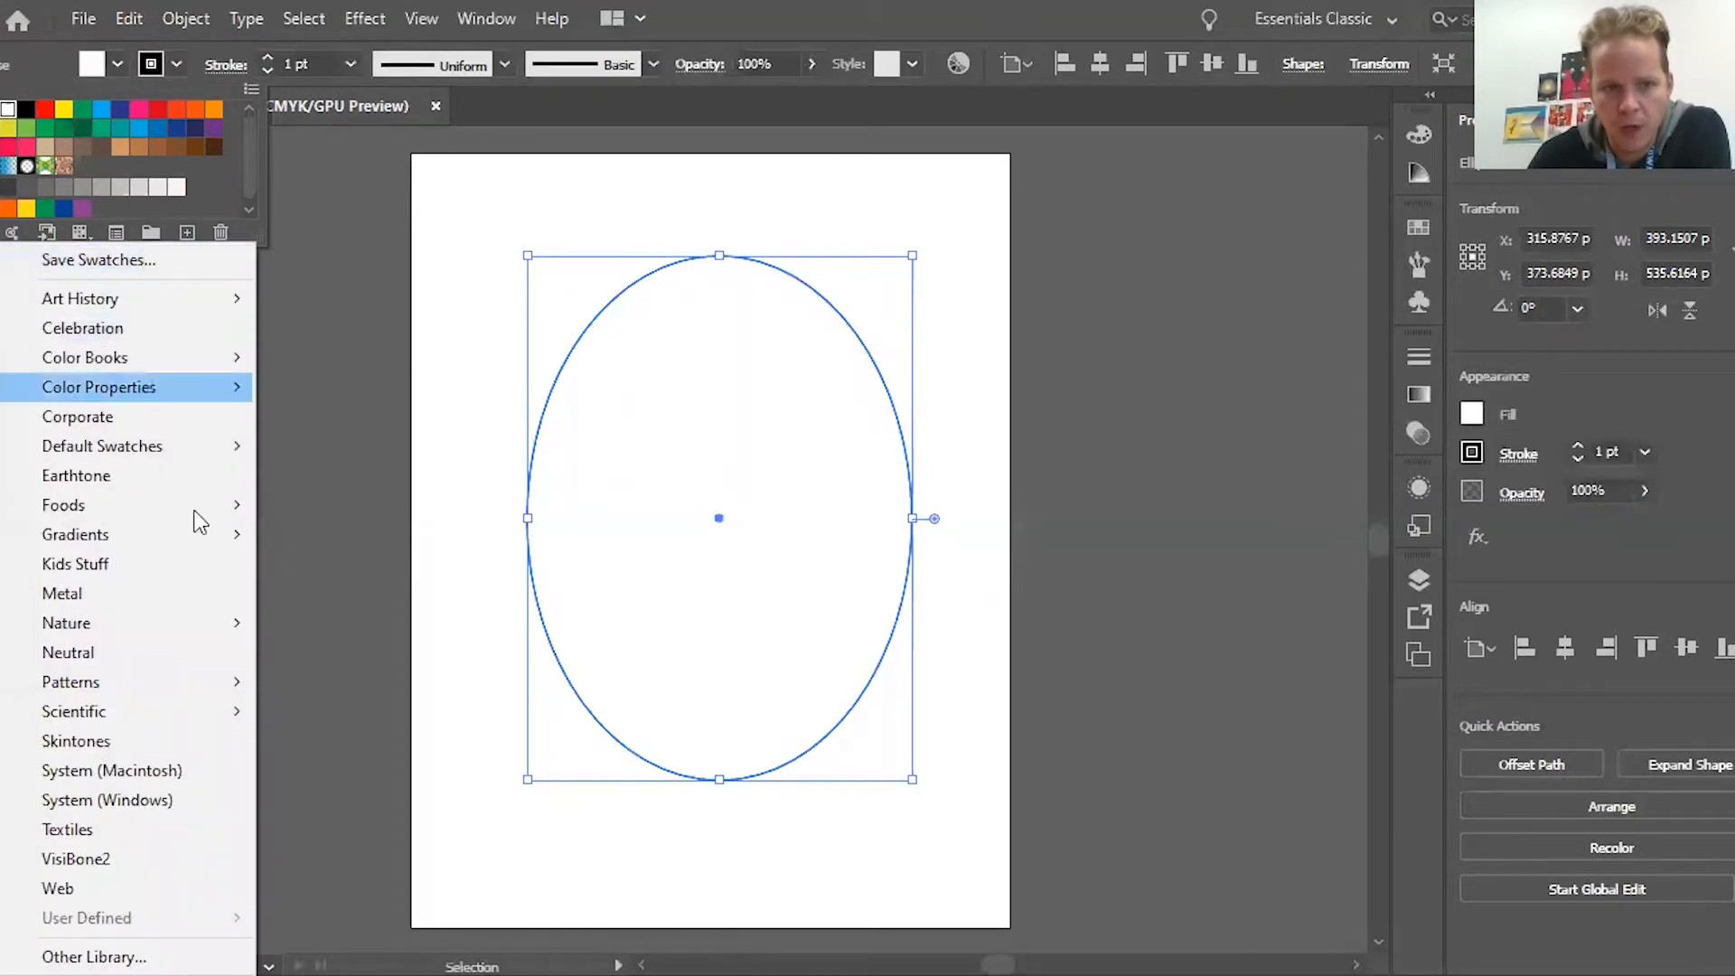
left_click(60, 737)
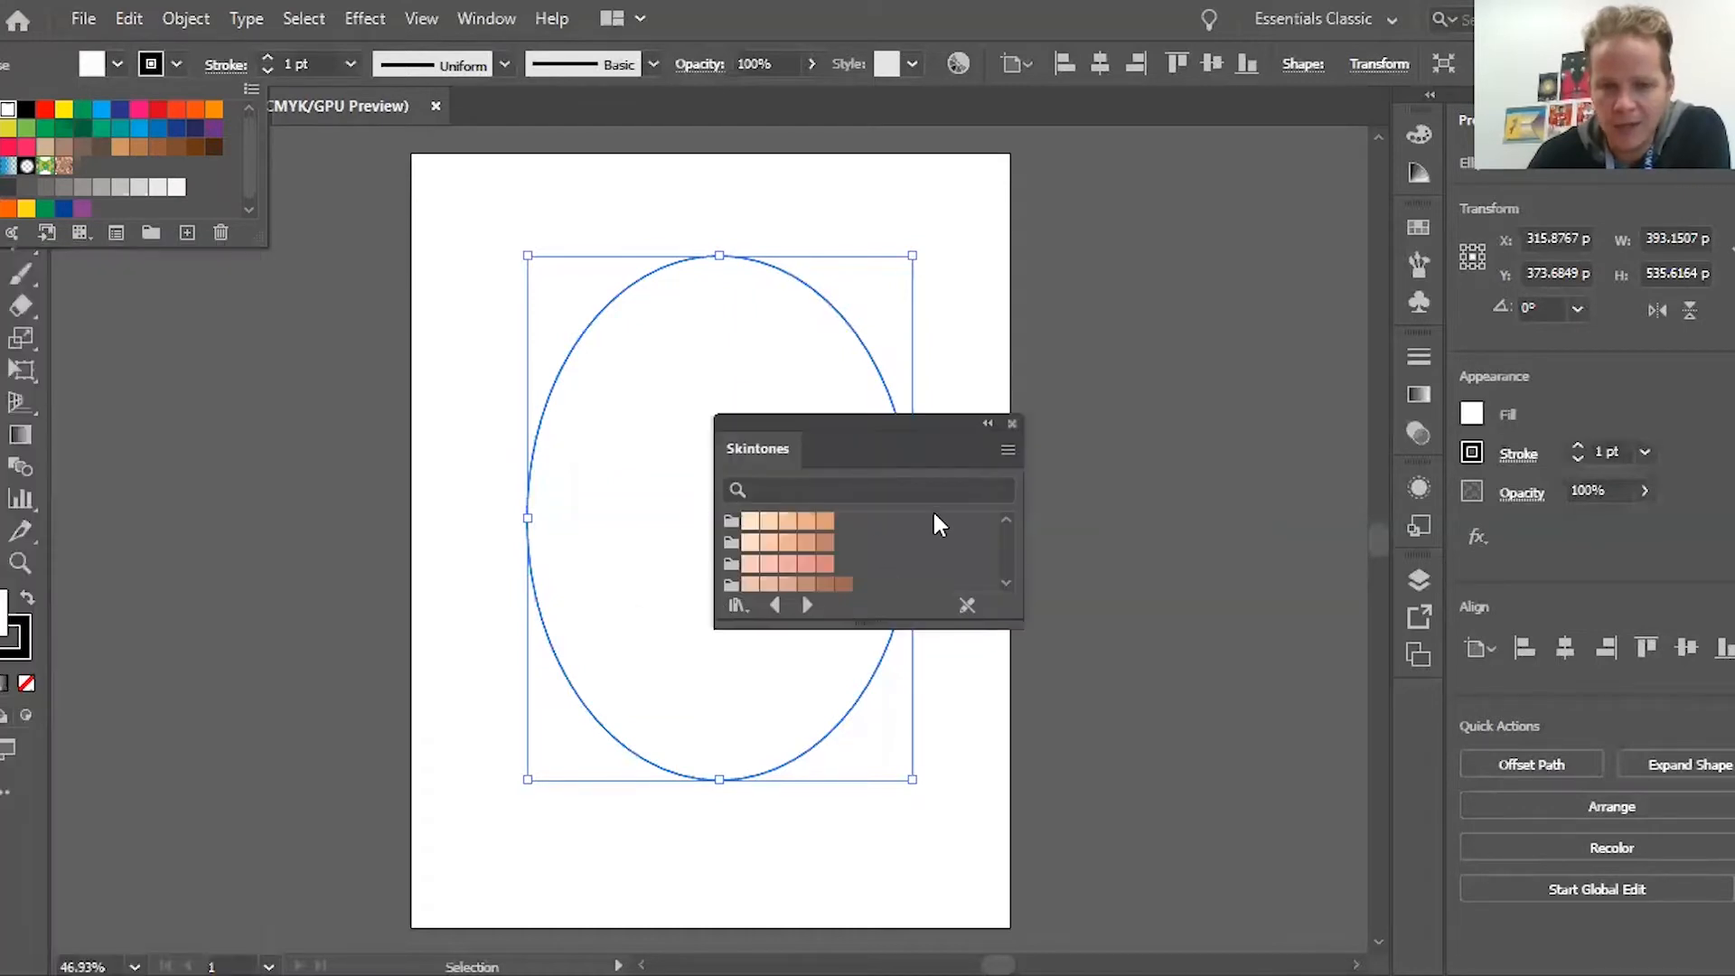
left_click(888, 423)
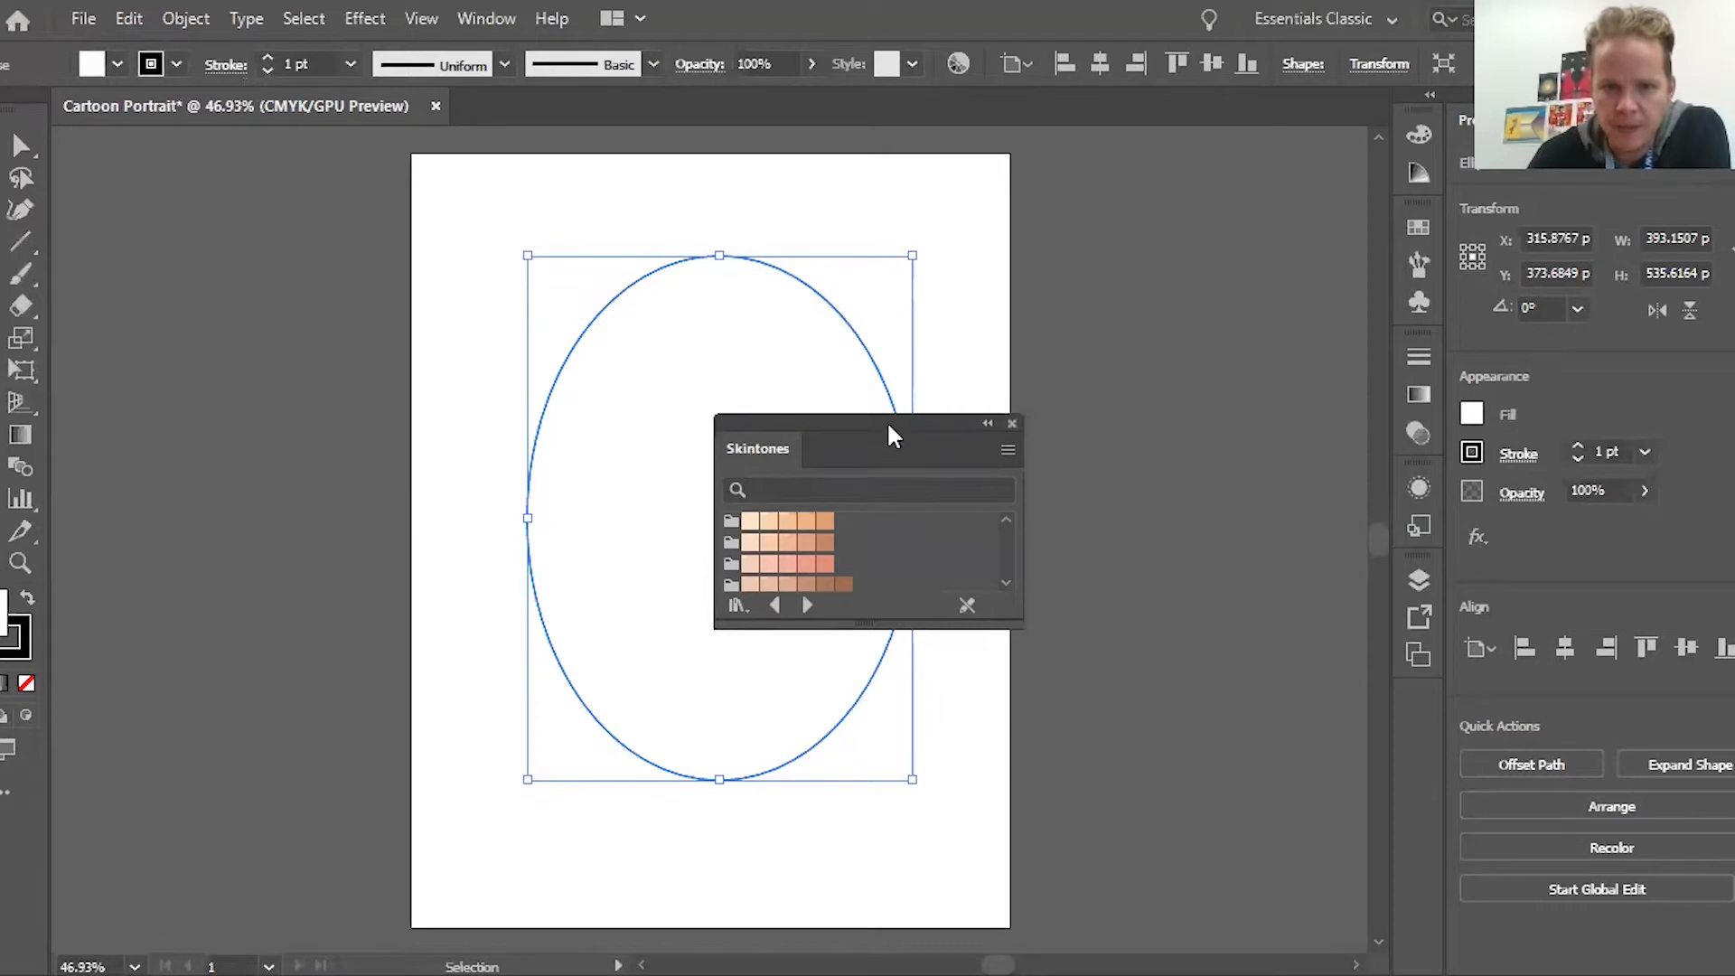
left_click_drag(891, 434, 220, 196)
left_click_drag(196, 380, 194, 508)
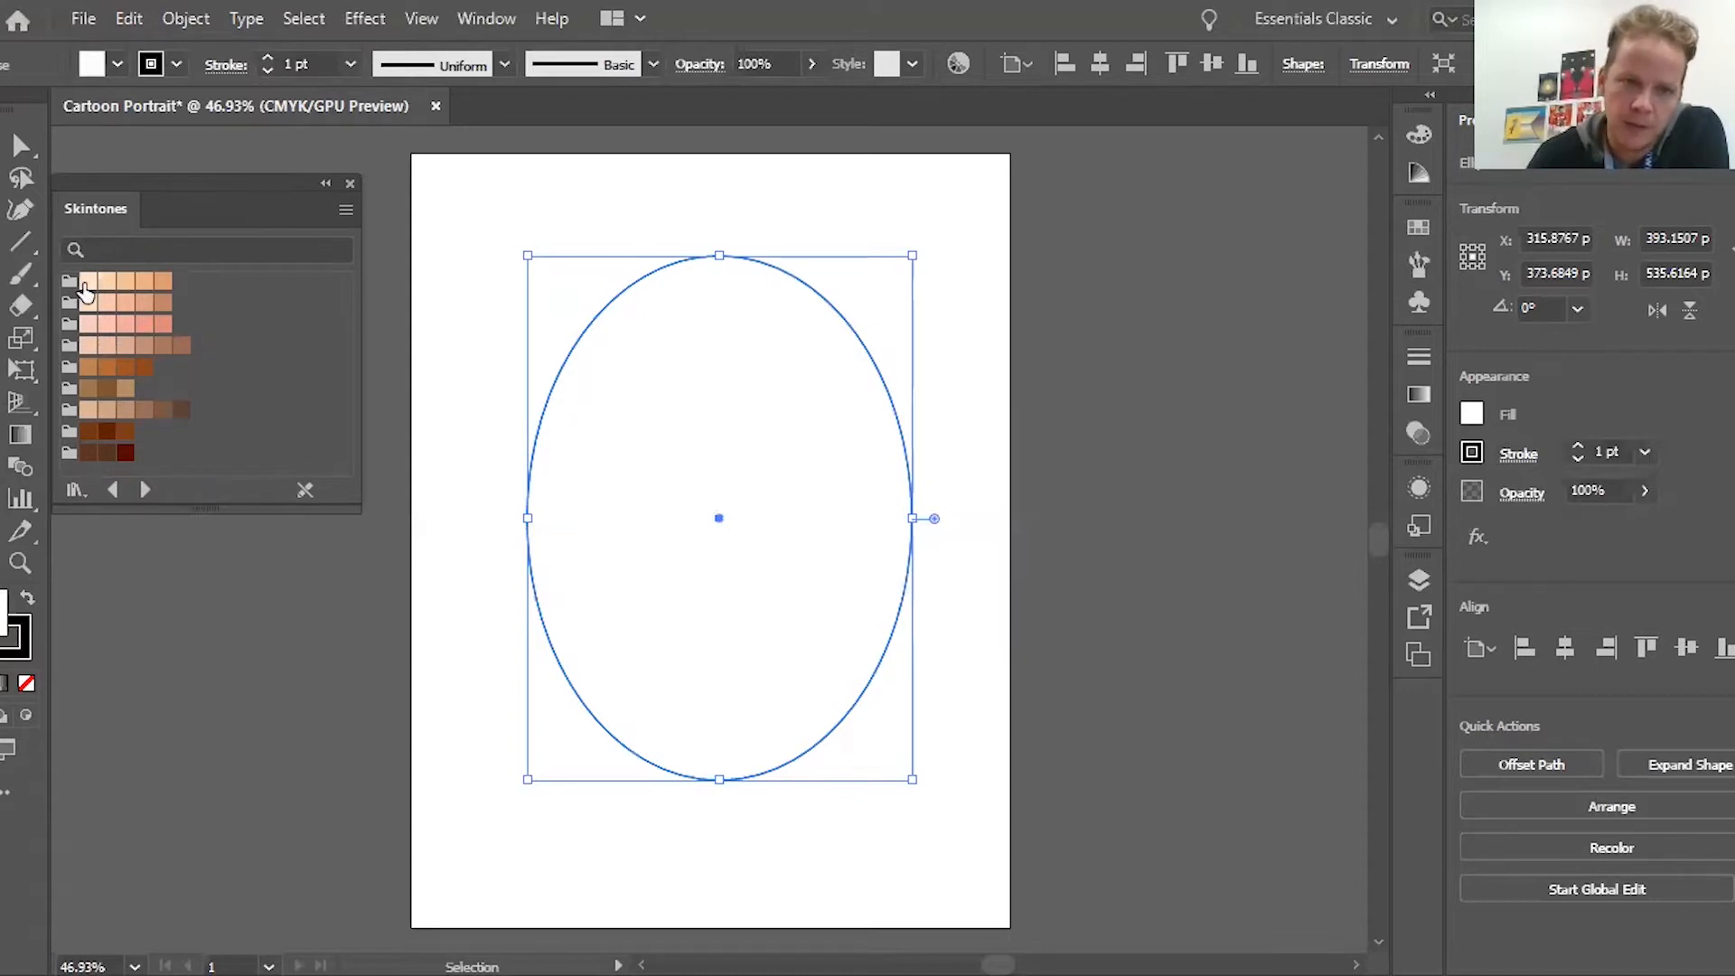
Fill the ellipse with the second swatch of the first Skintones row, check it in the Color Picker and close the library
left_click(88, 281)
left_click(105, 281)
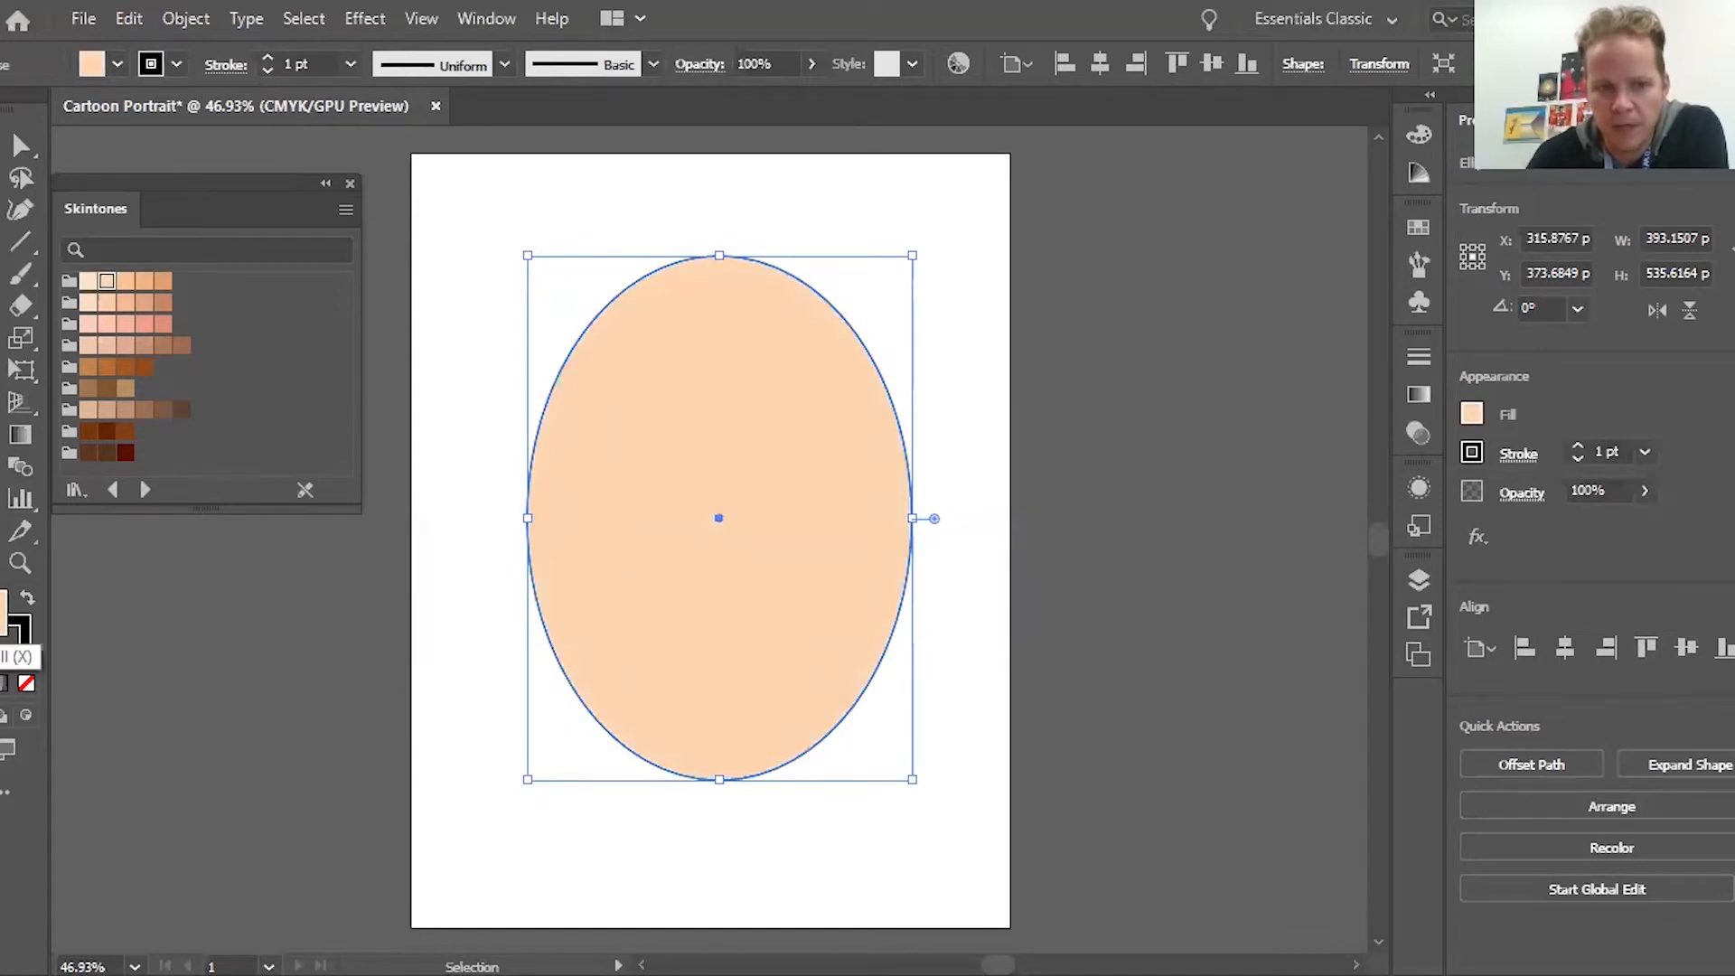
double_click(5, 607)
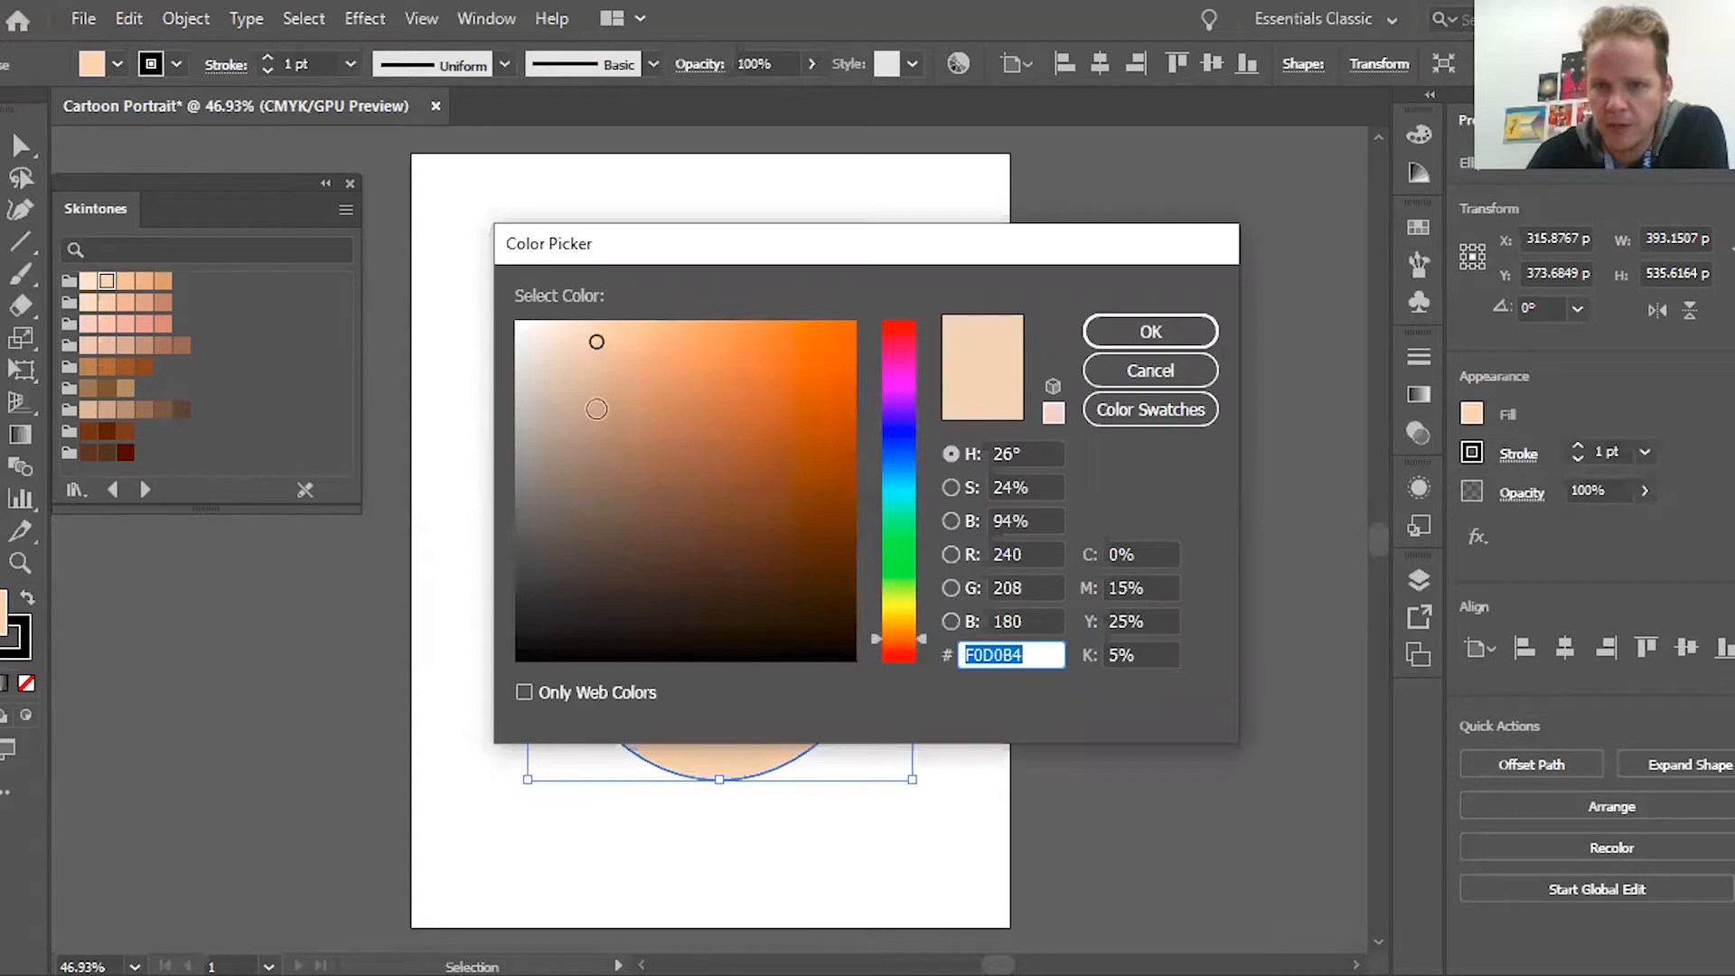
left_click(1163, 336)
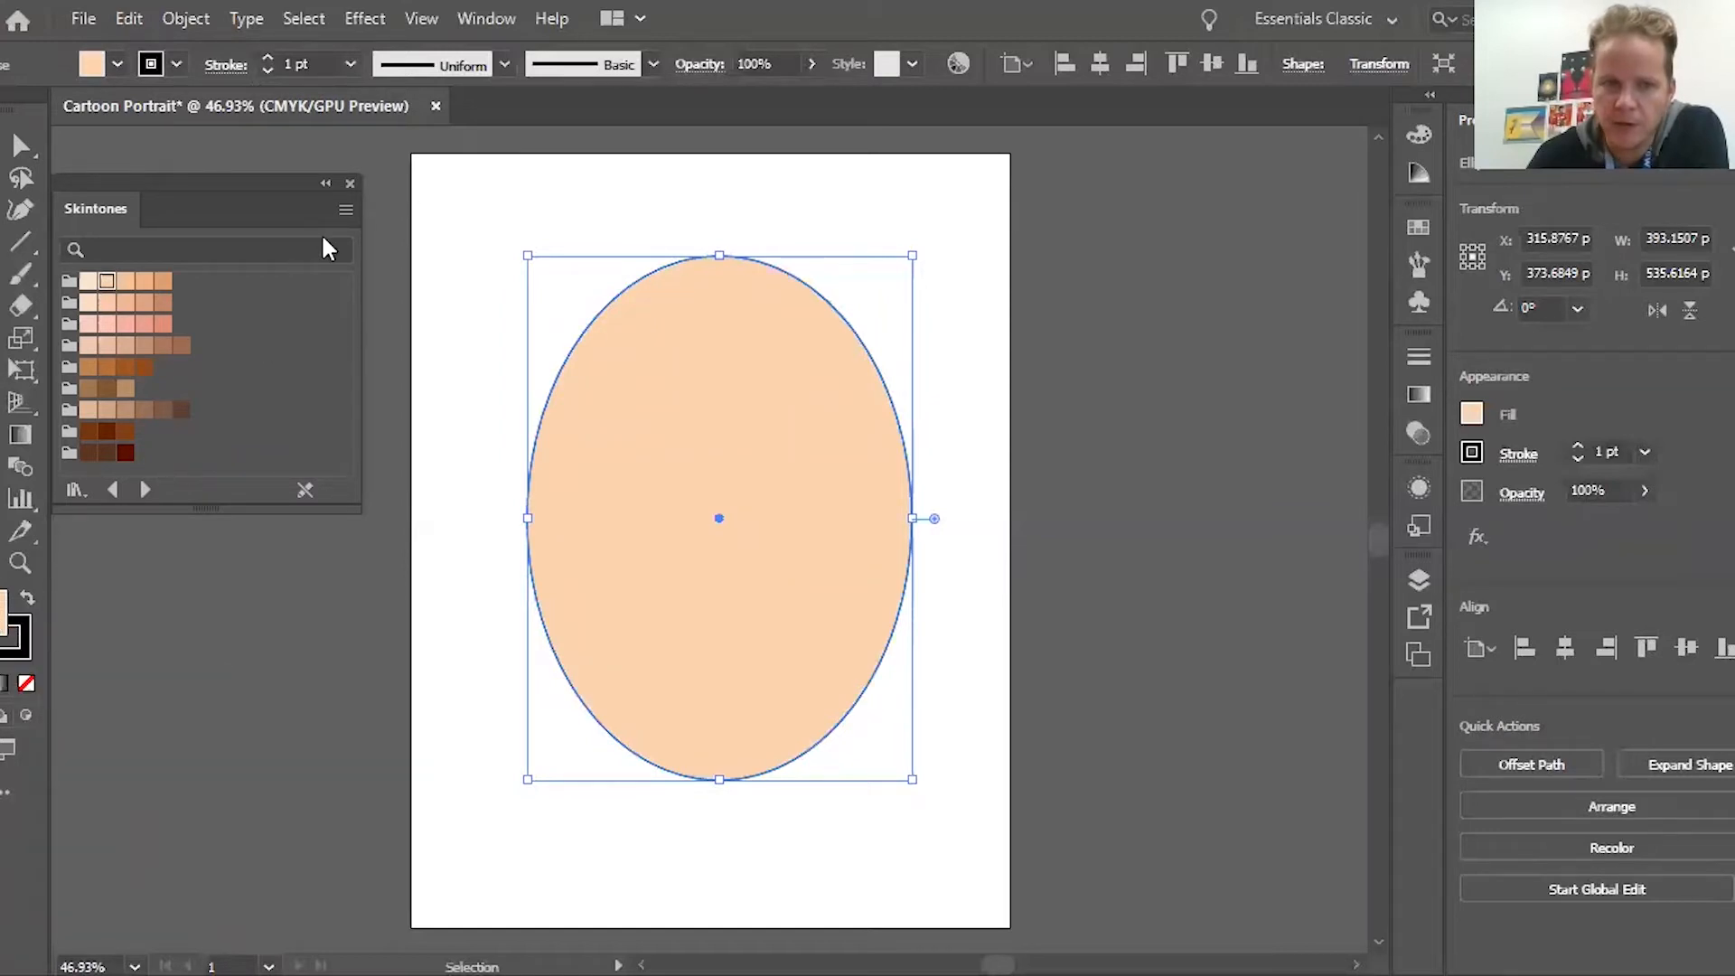
left_click(349, 183)
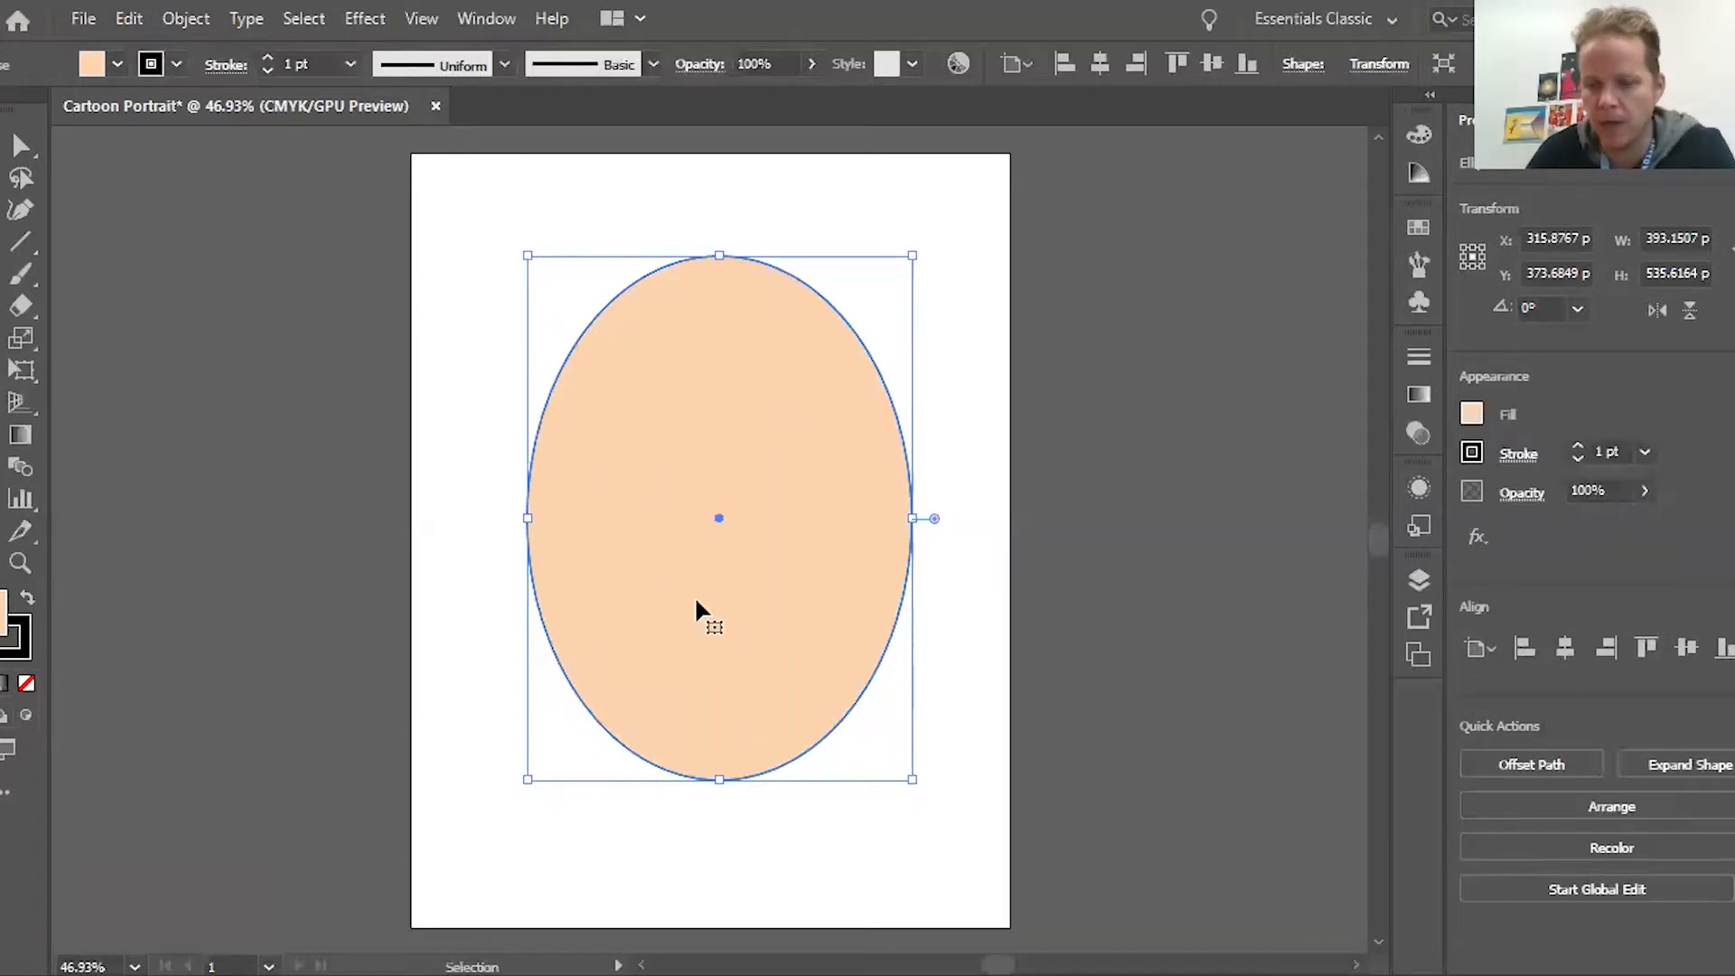
Reopen the Skintones swatch library to choose an outline colour for the ellipse
key("ctrl+equal")
key("ctrl+equal")
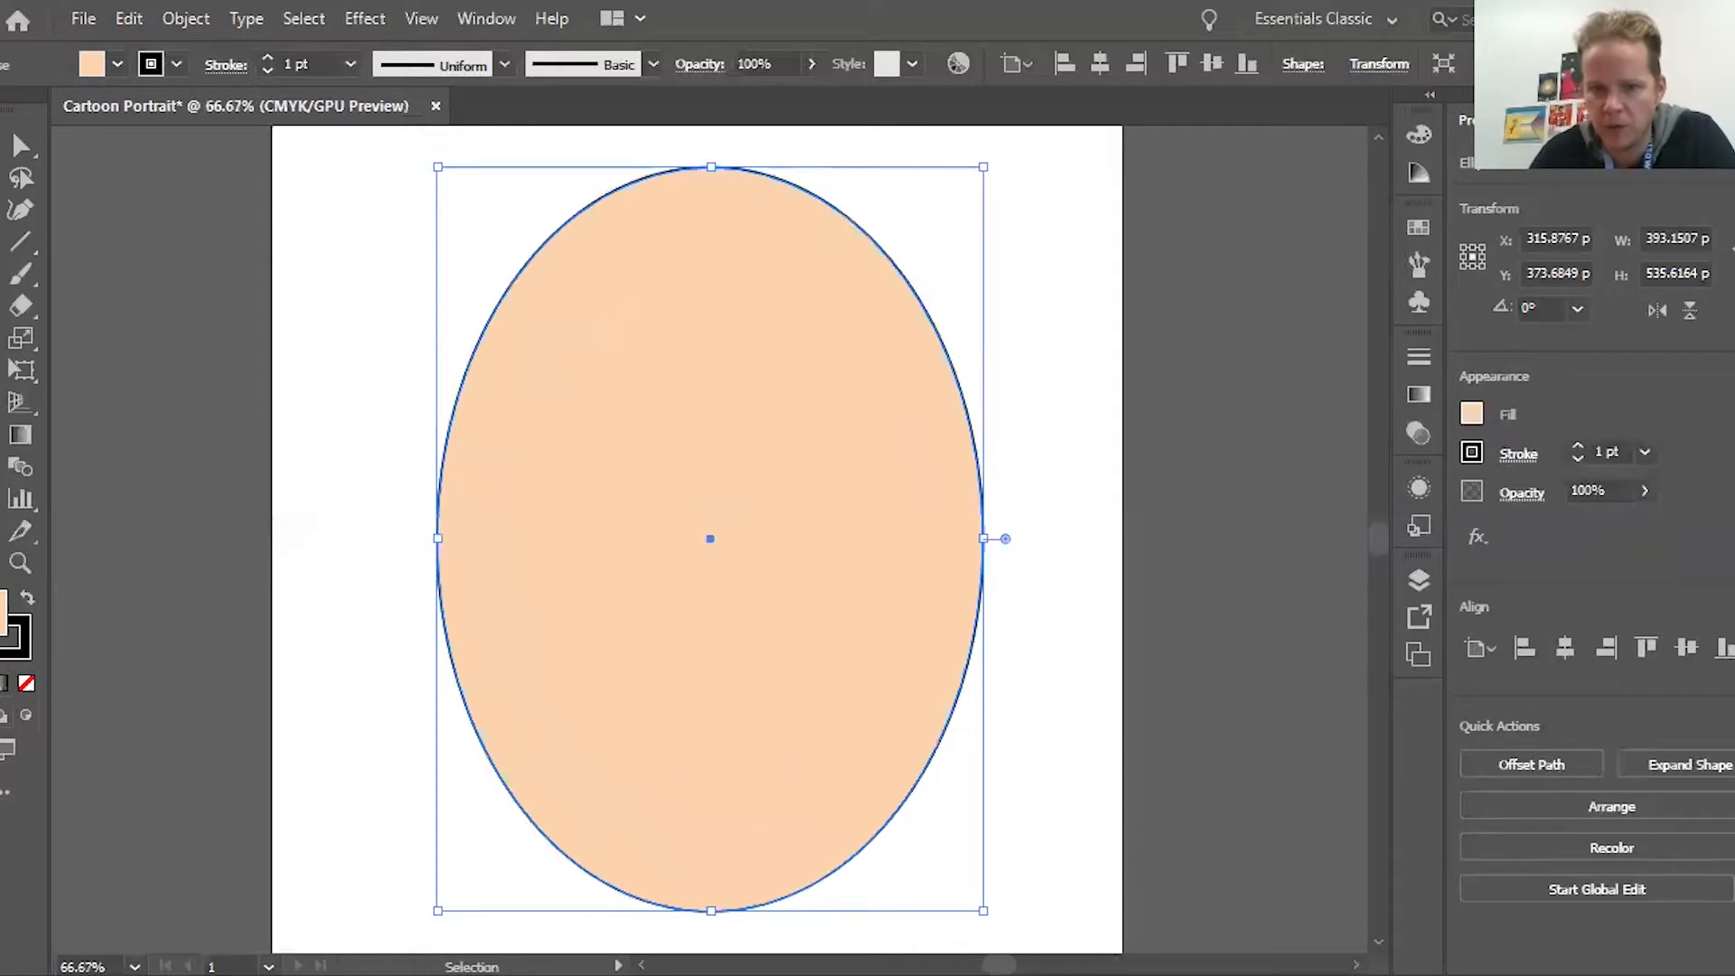
left_click(176, 64)
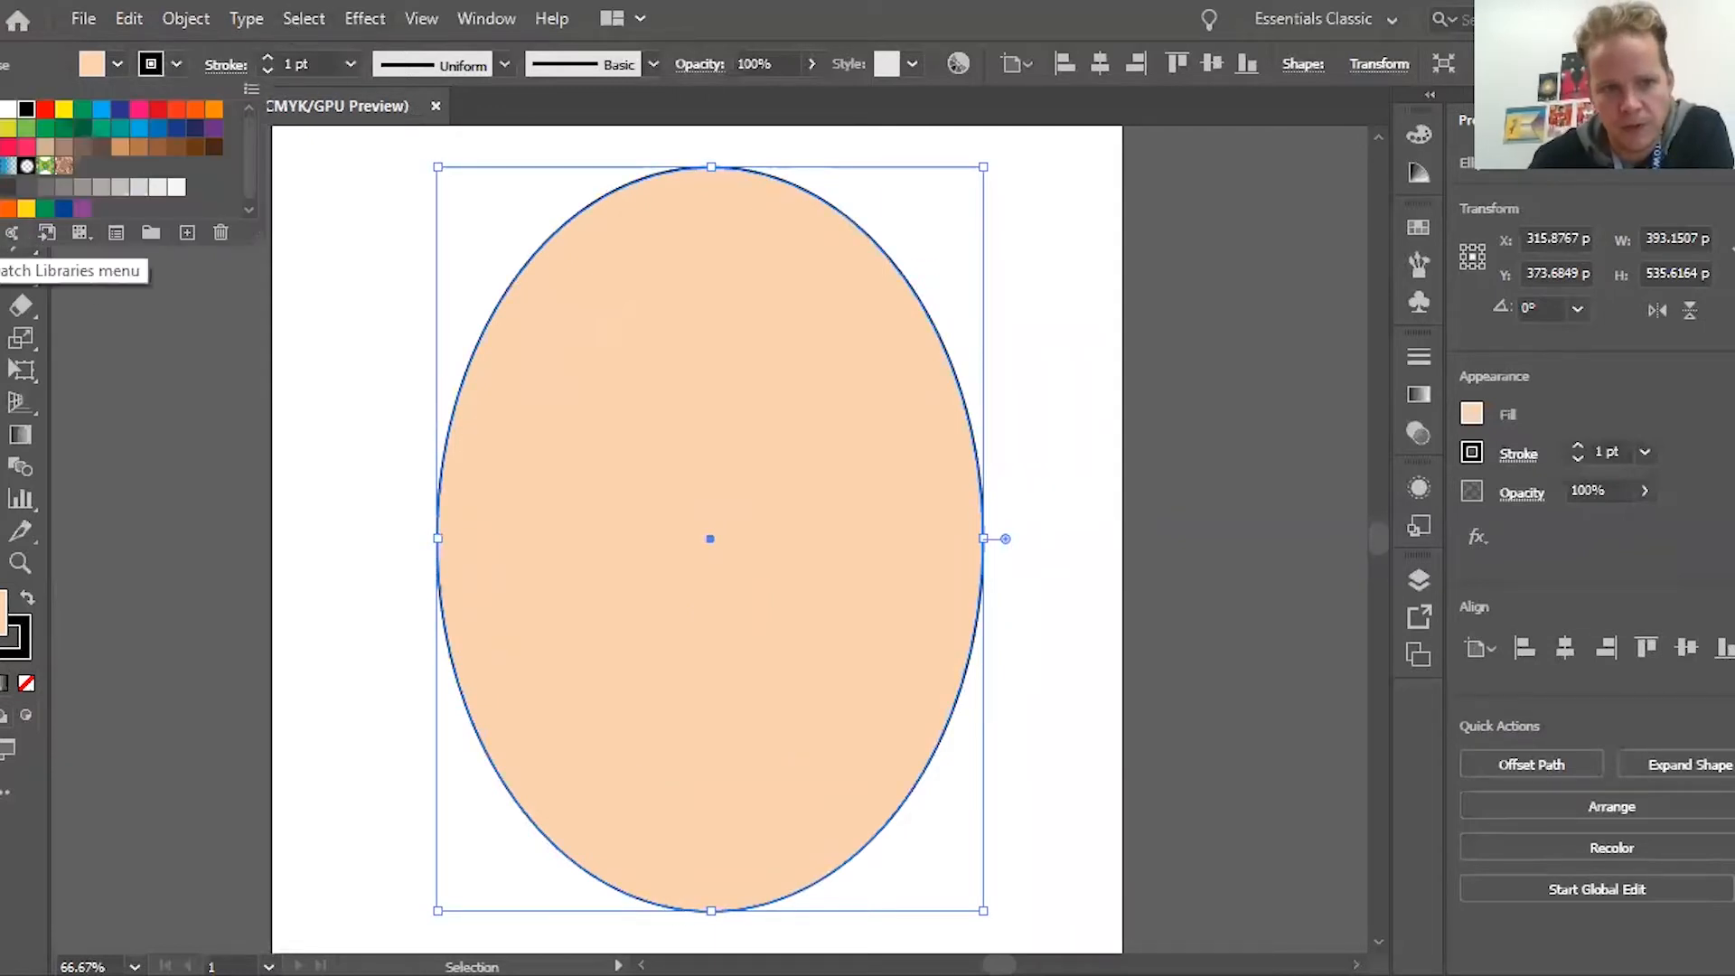
left_click(12, 232)
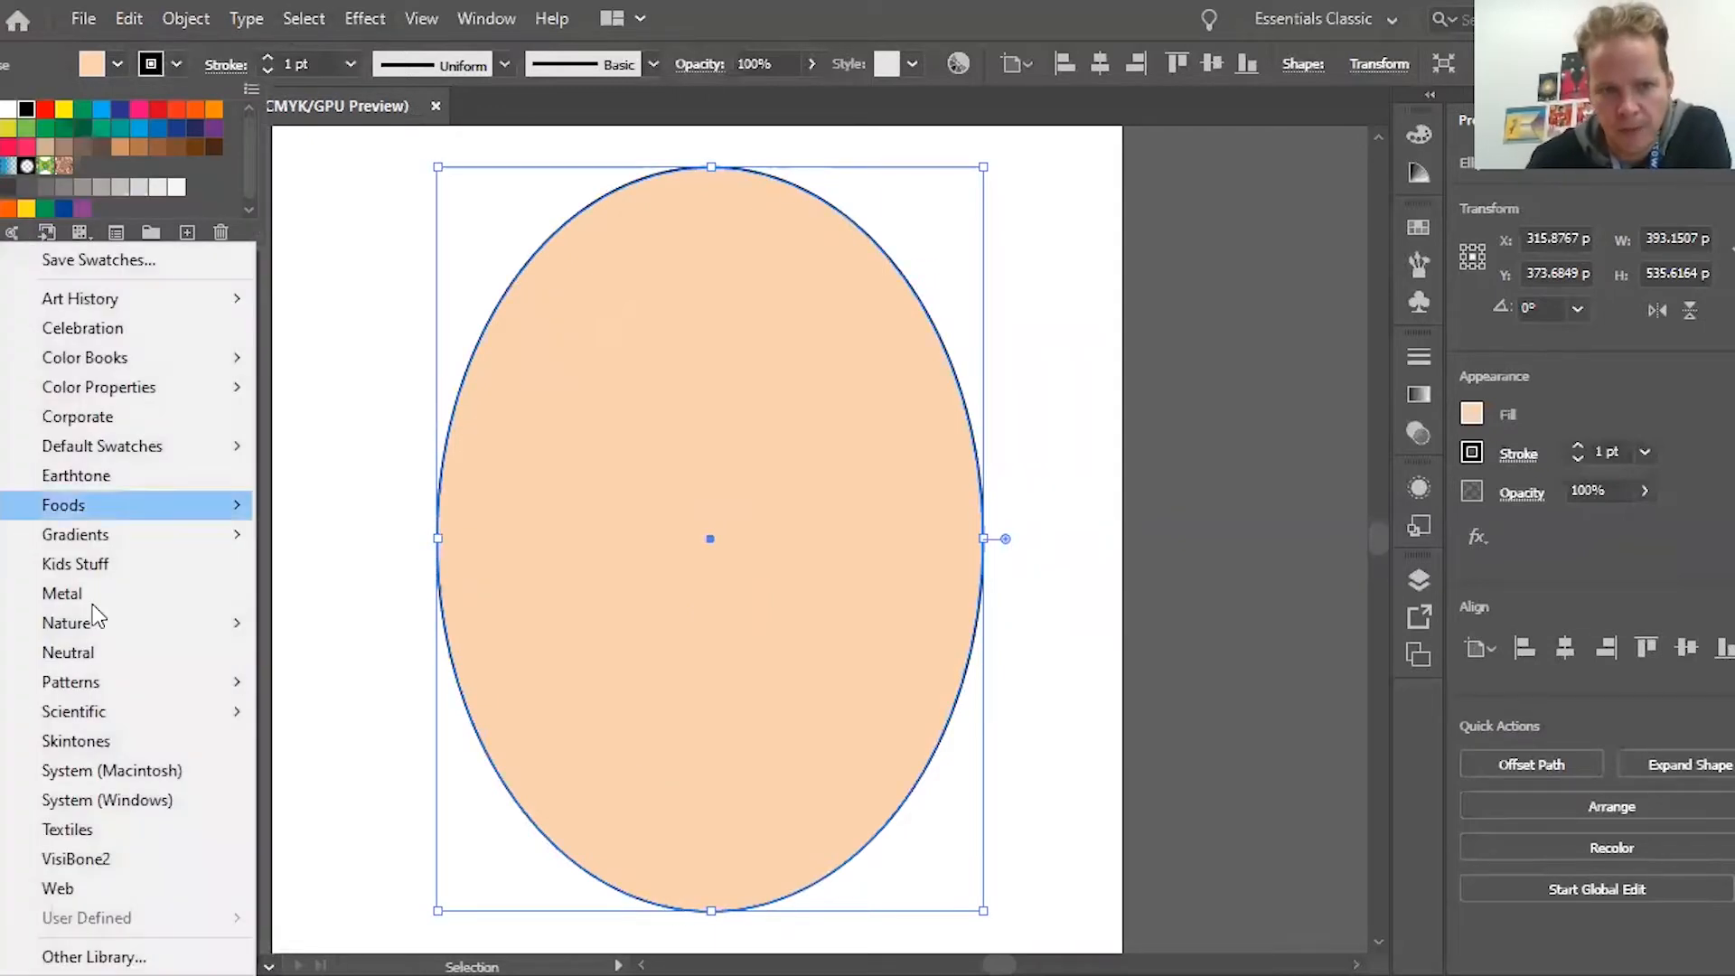
left_click(143, 742)
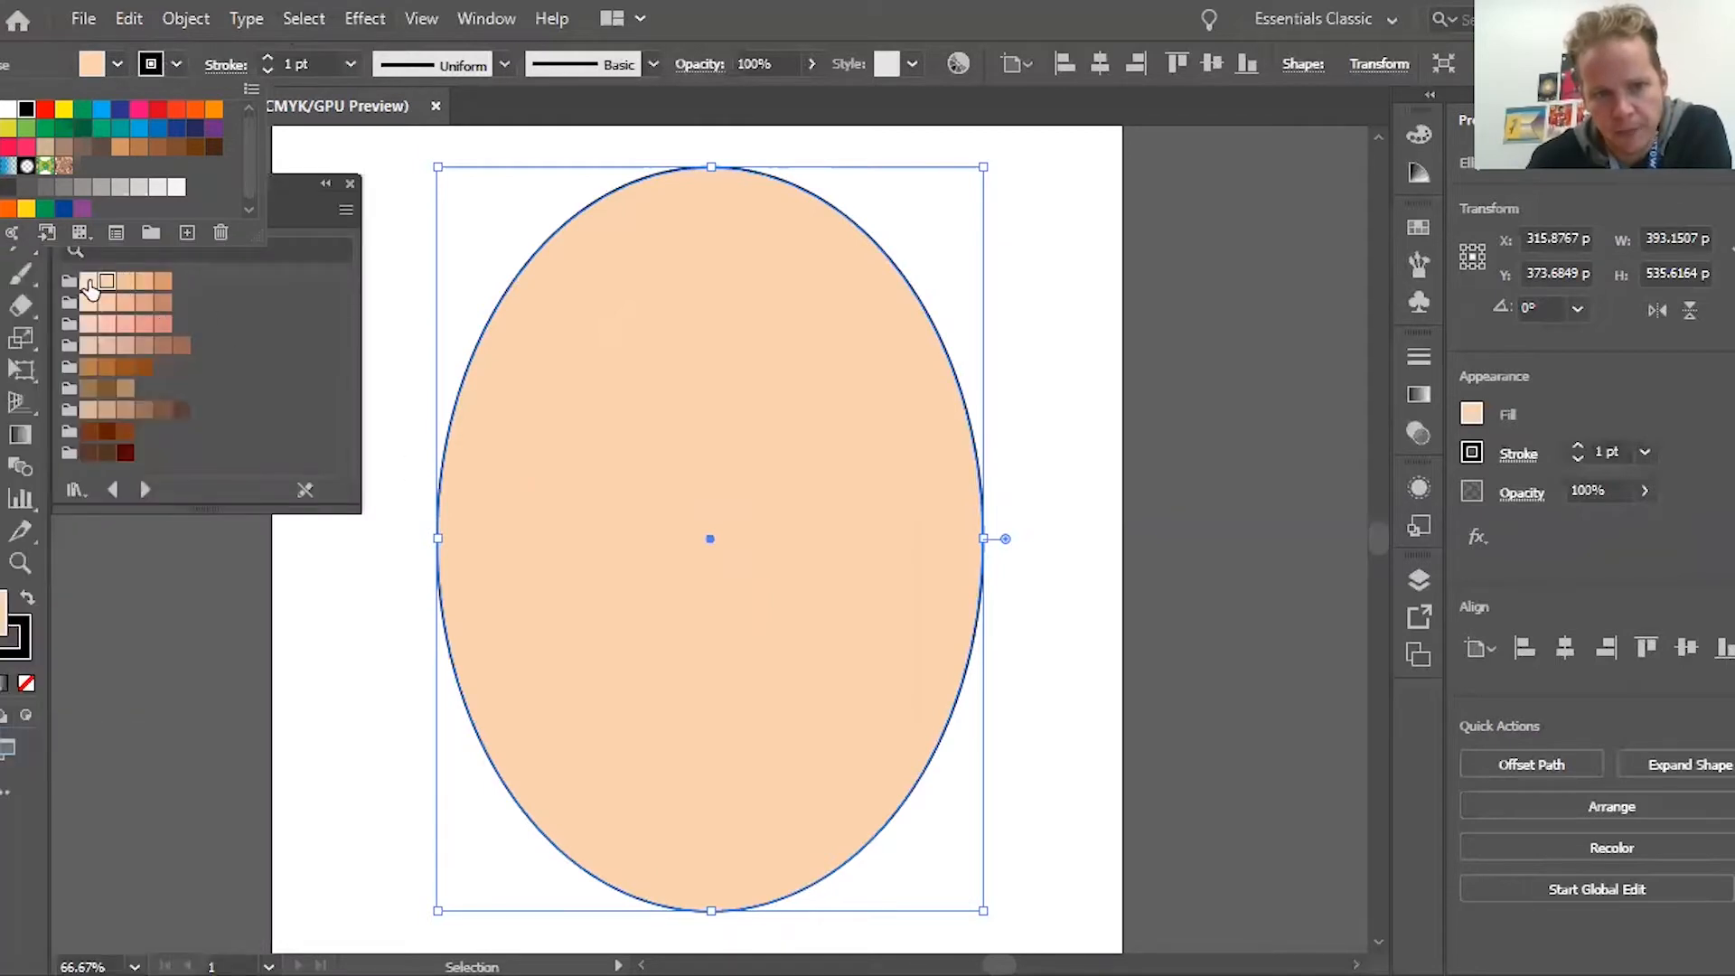
Set the ellipse's stroke to the last, darkest swatch of the first Skintones row, keeping the light fill, and close the library
left_click(165, 285)
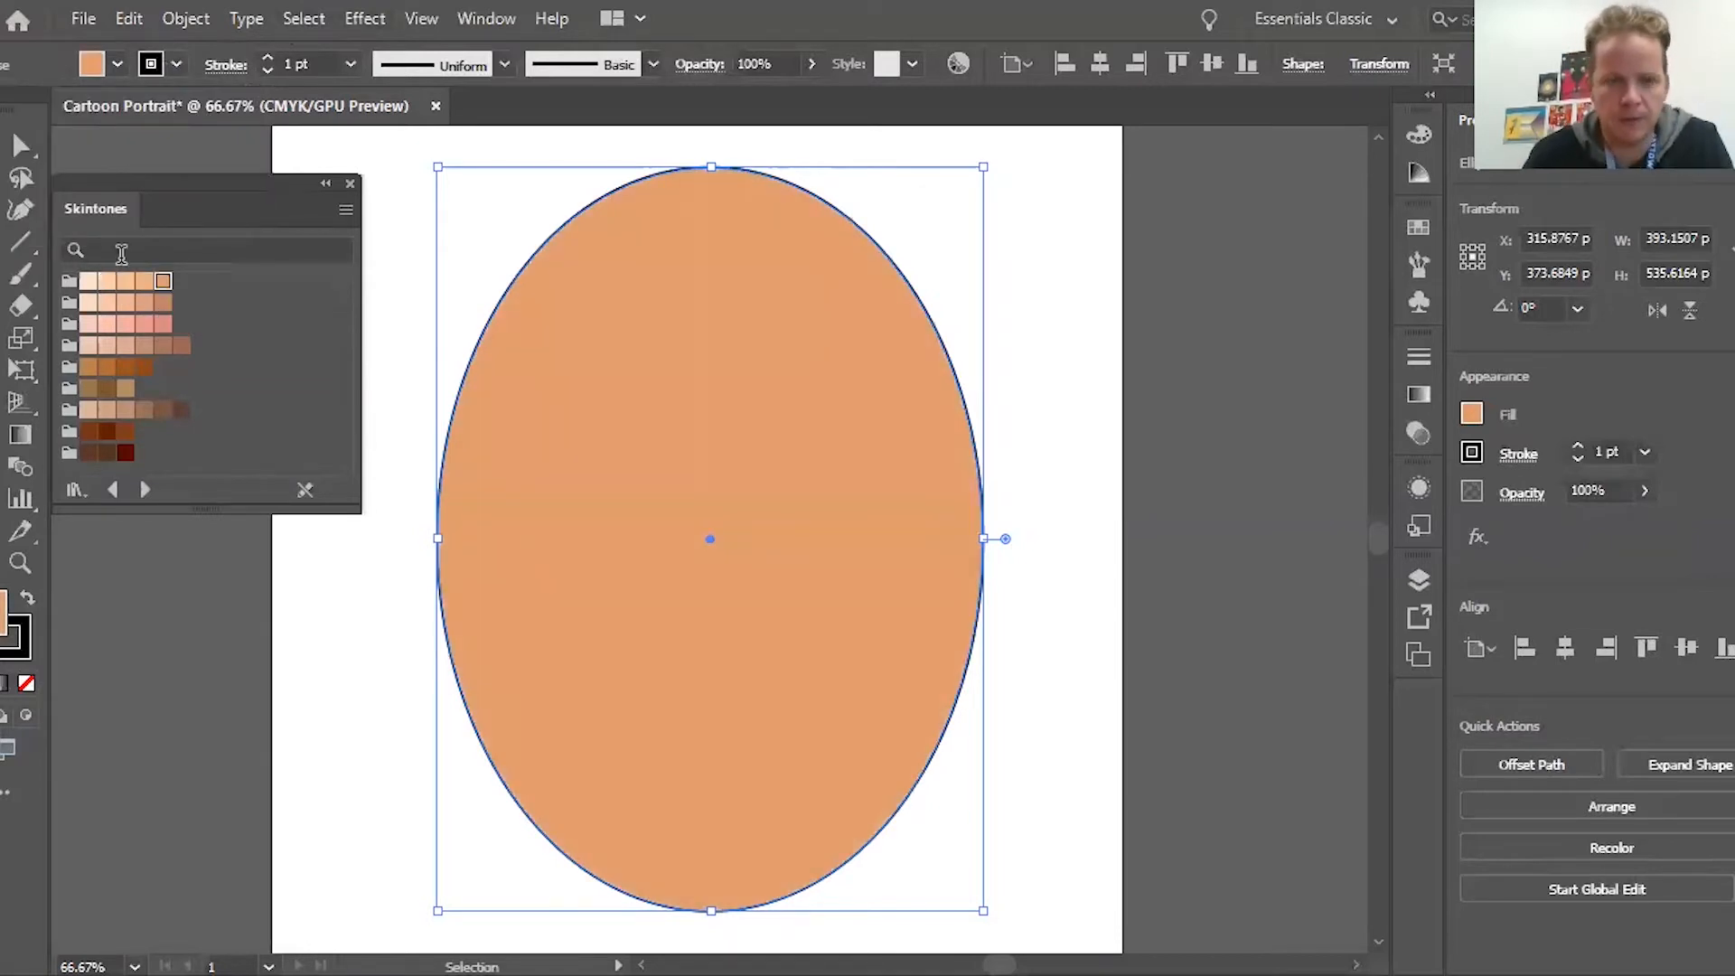
key("ctrl+z")
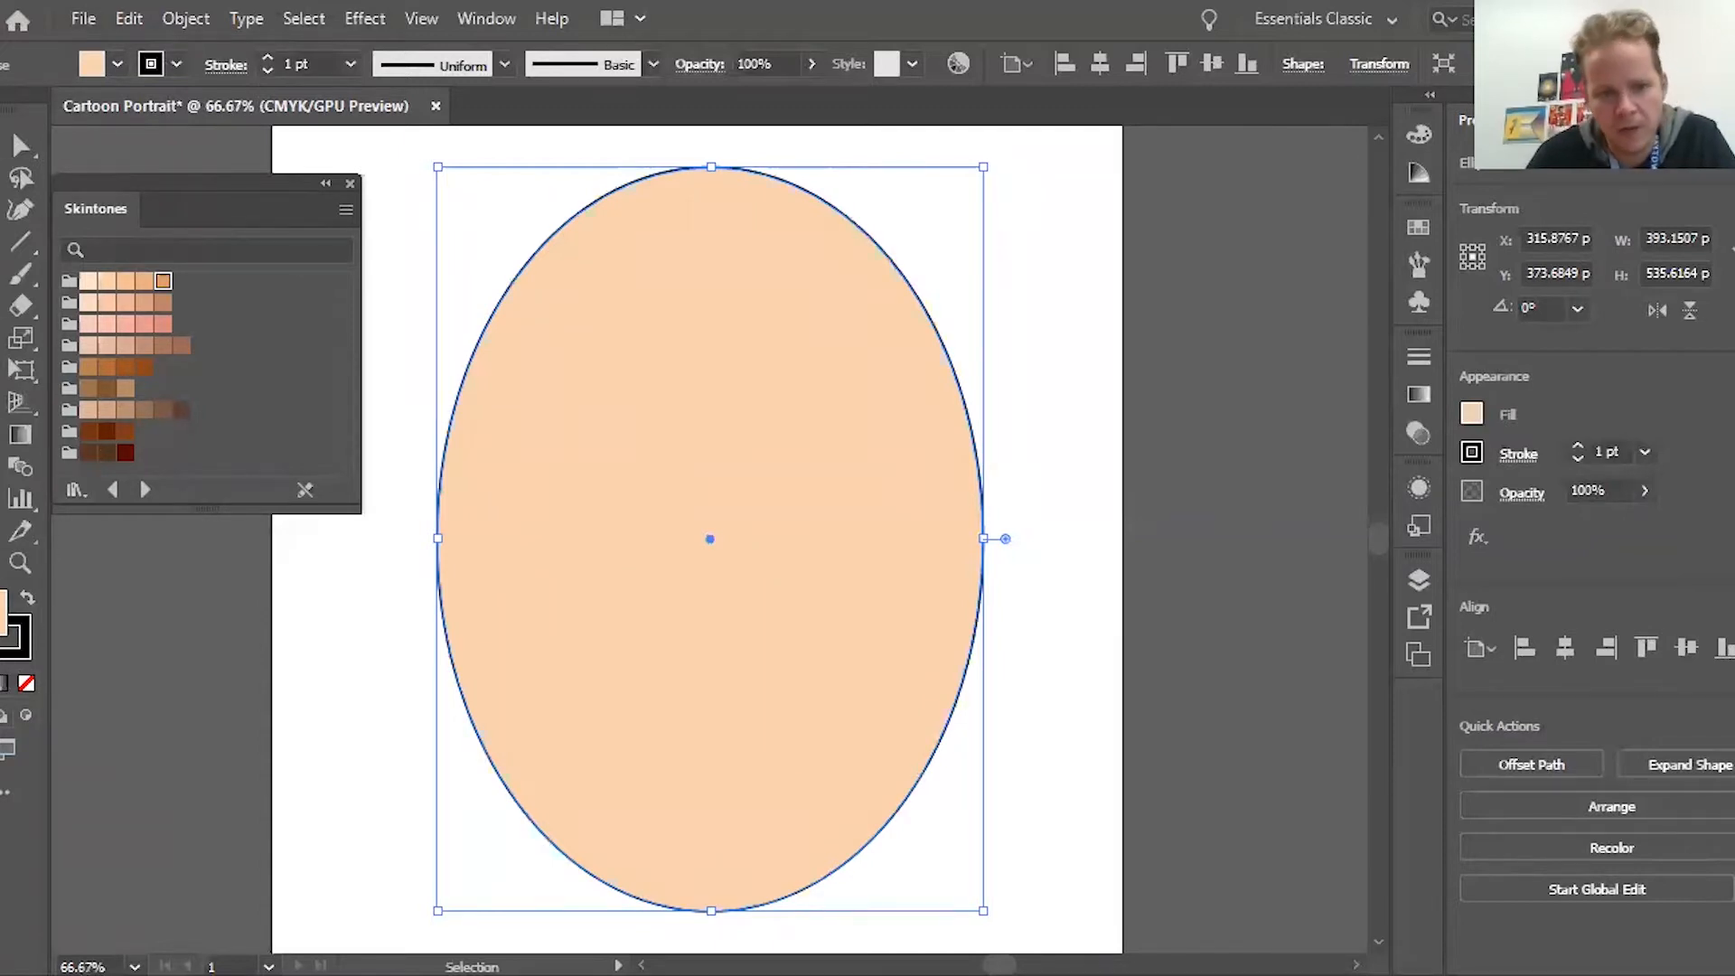
left_click(26, 632)
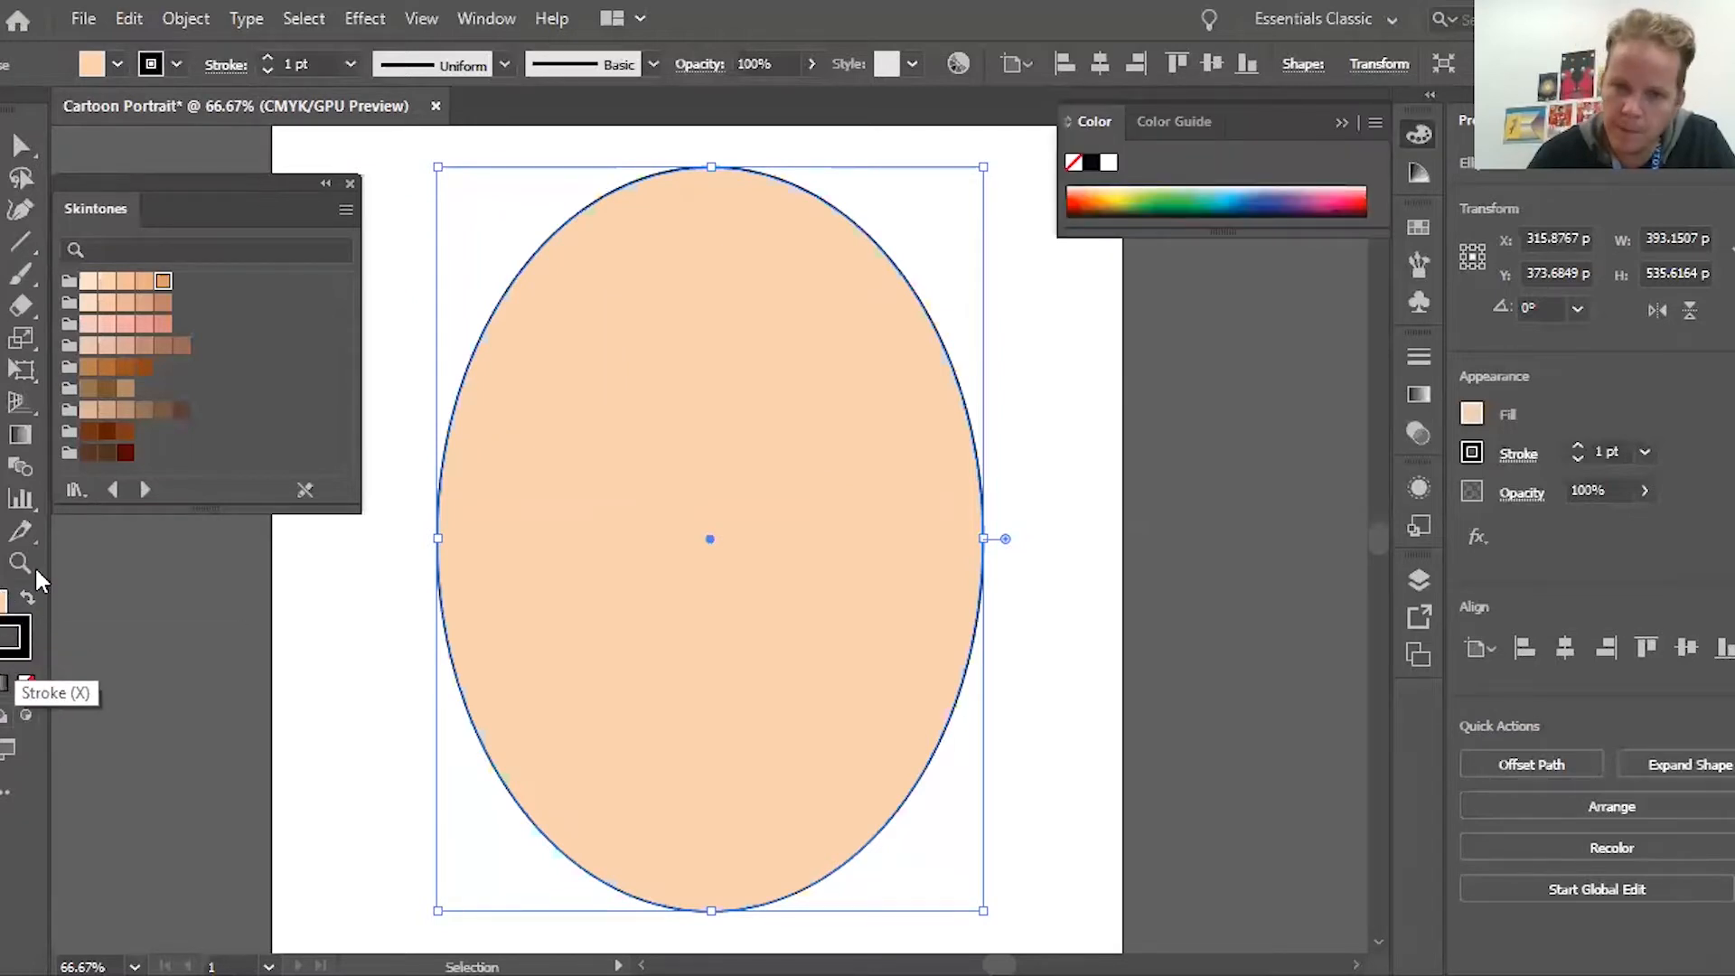
left_click(162, 282)
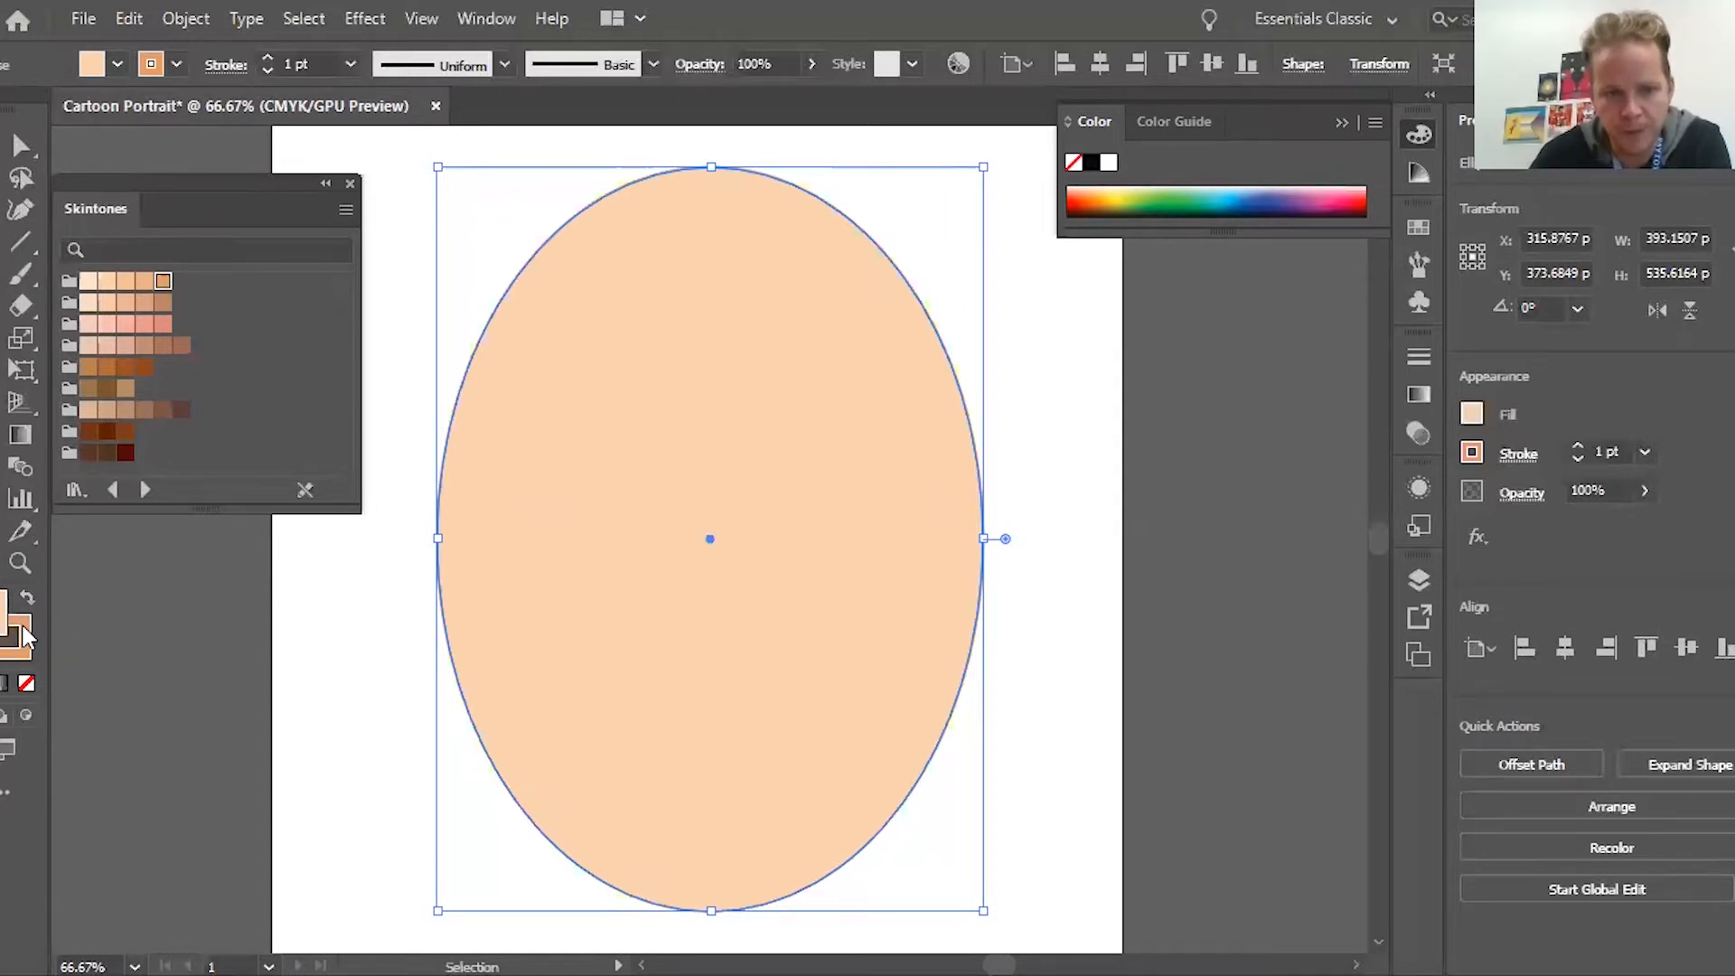
left_click(9, 628)
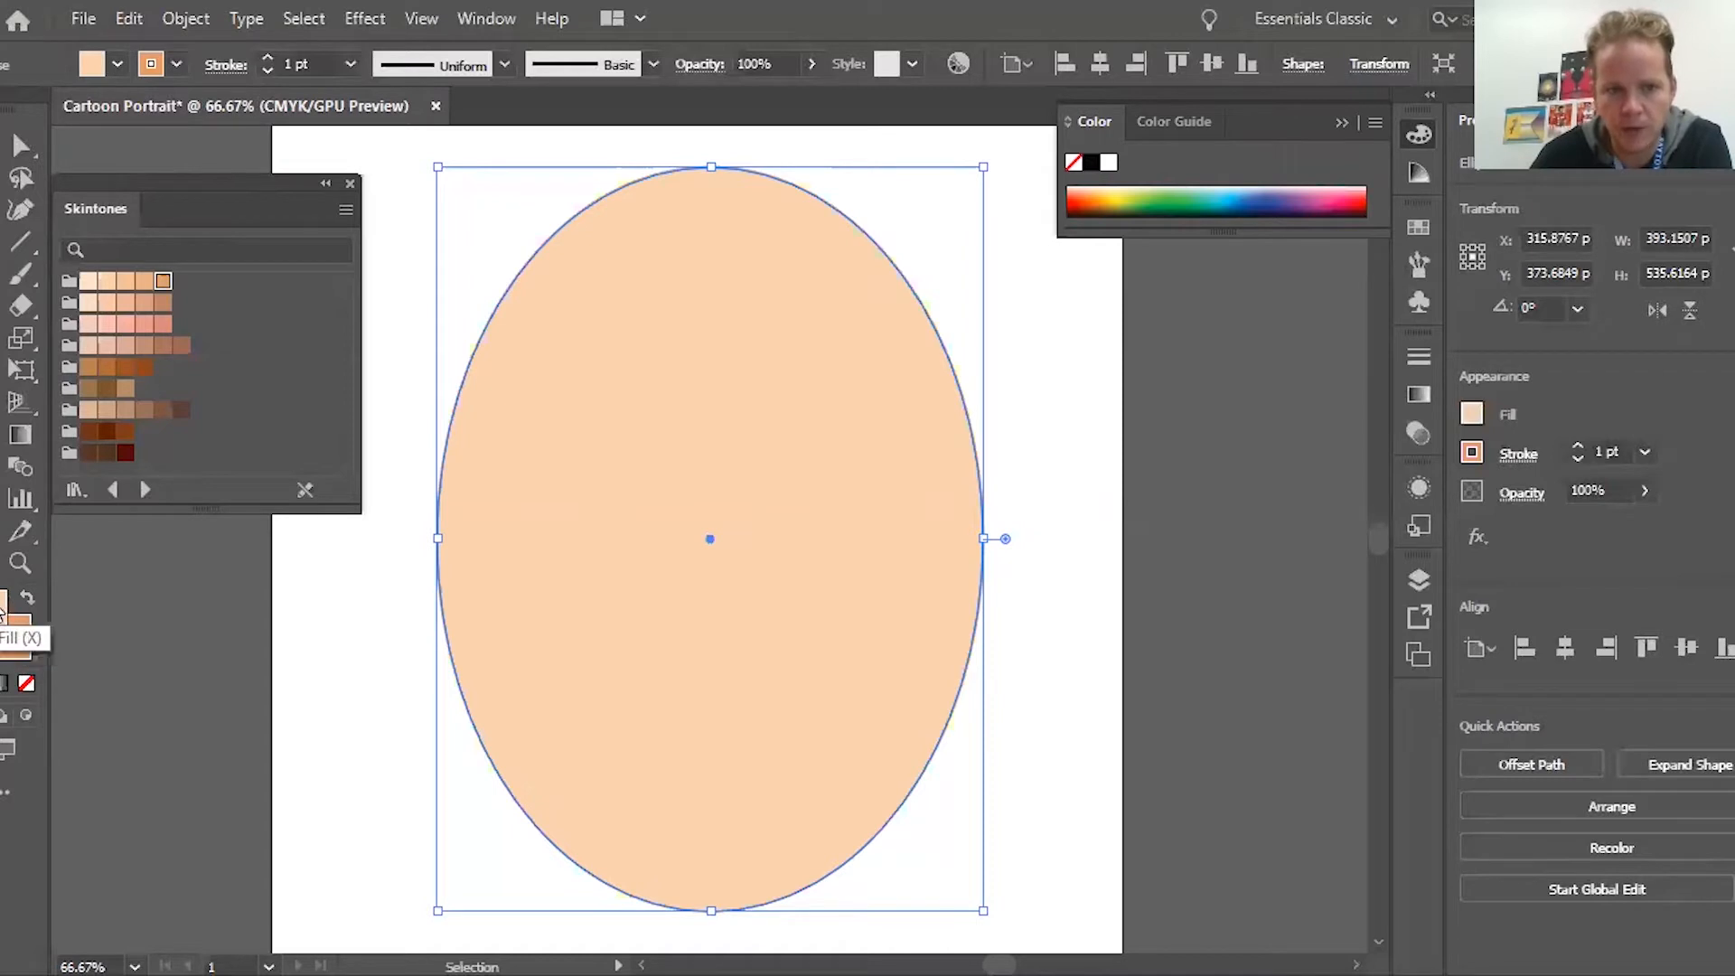
left_click(351, 185)
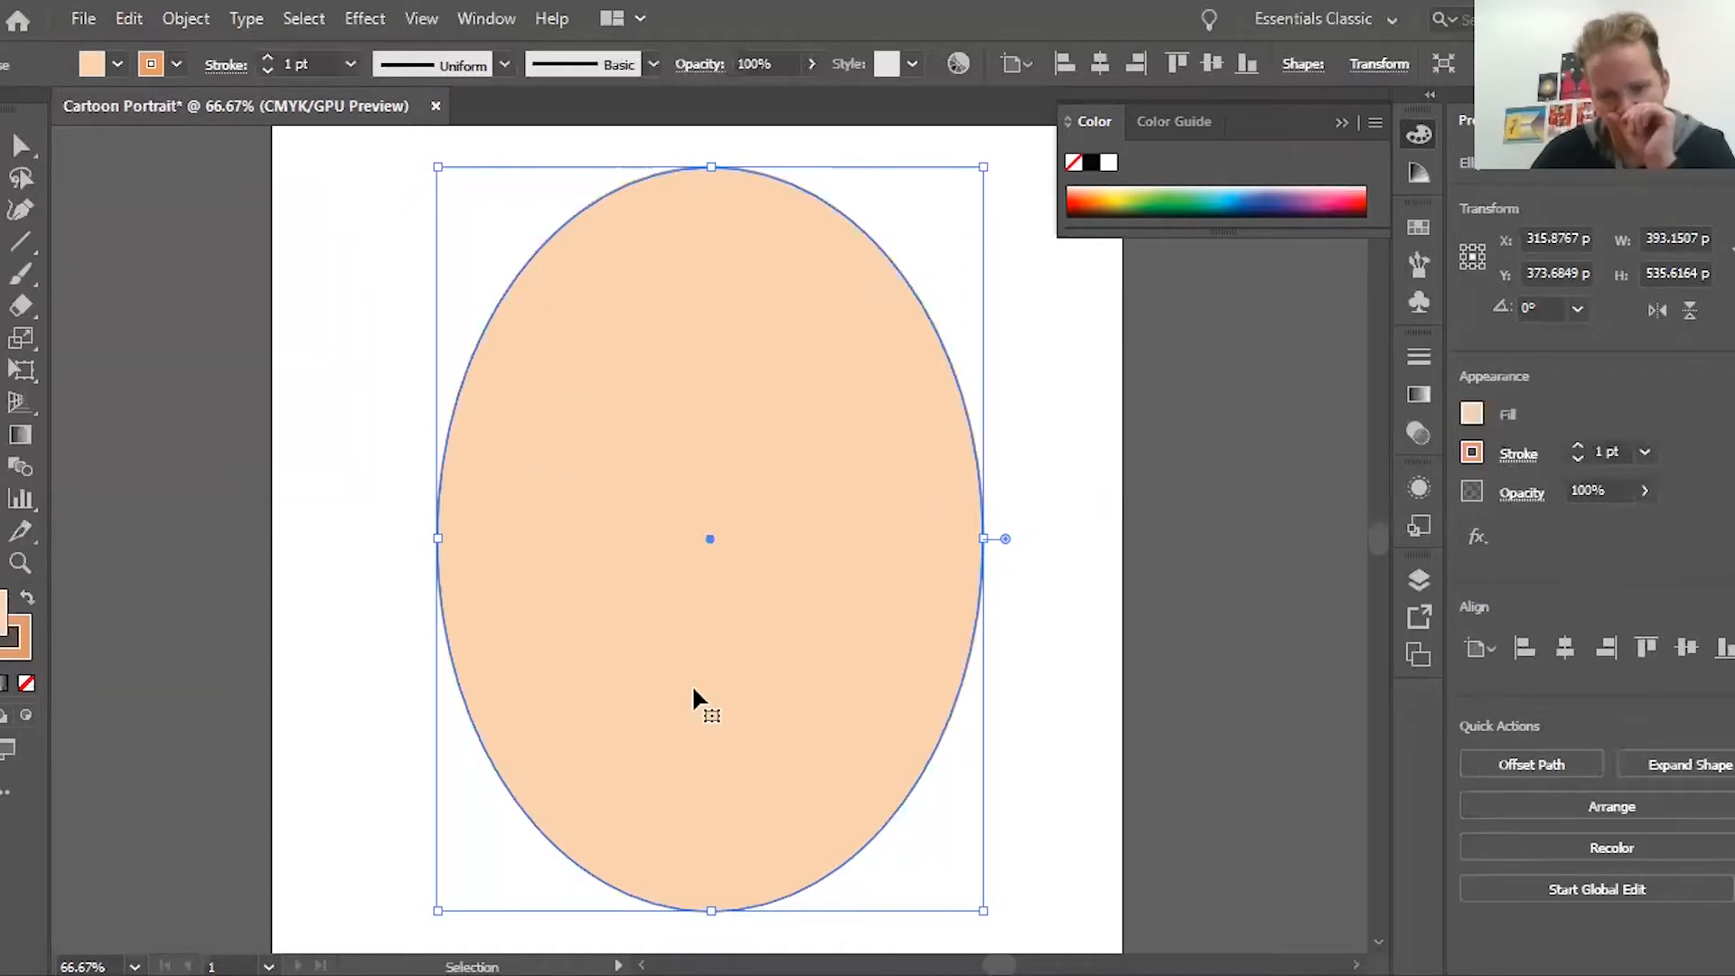
Deselect the ellipse and examine its outline colour up close along the lower edge at 150%
scroll(691, 684, "down", 2)
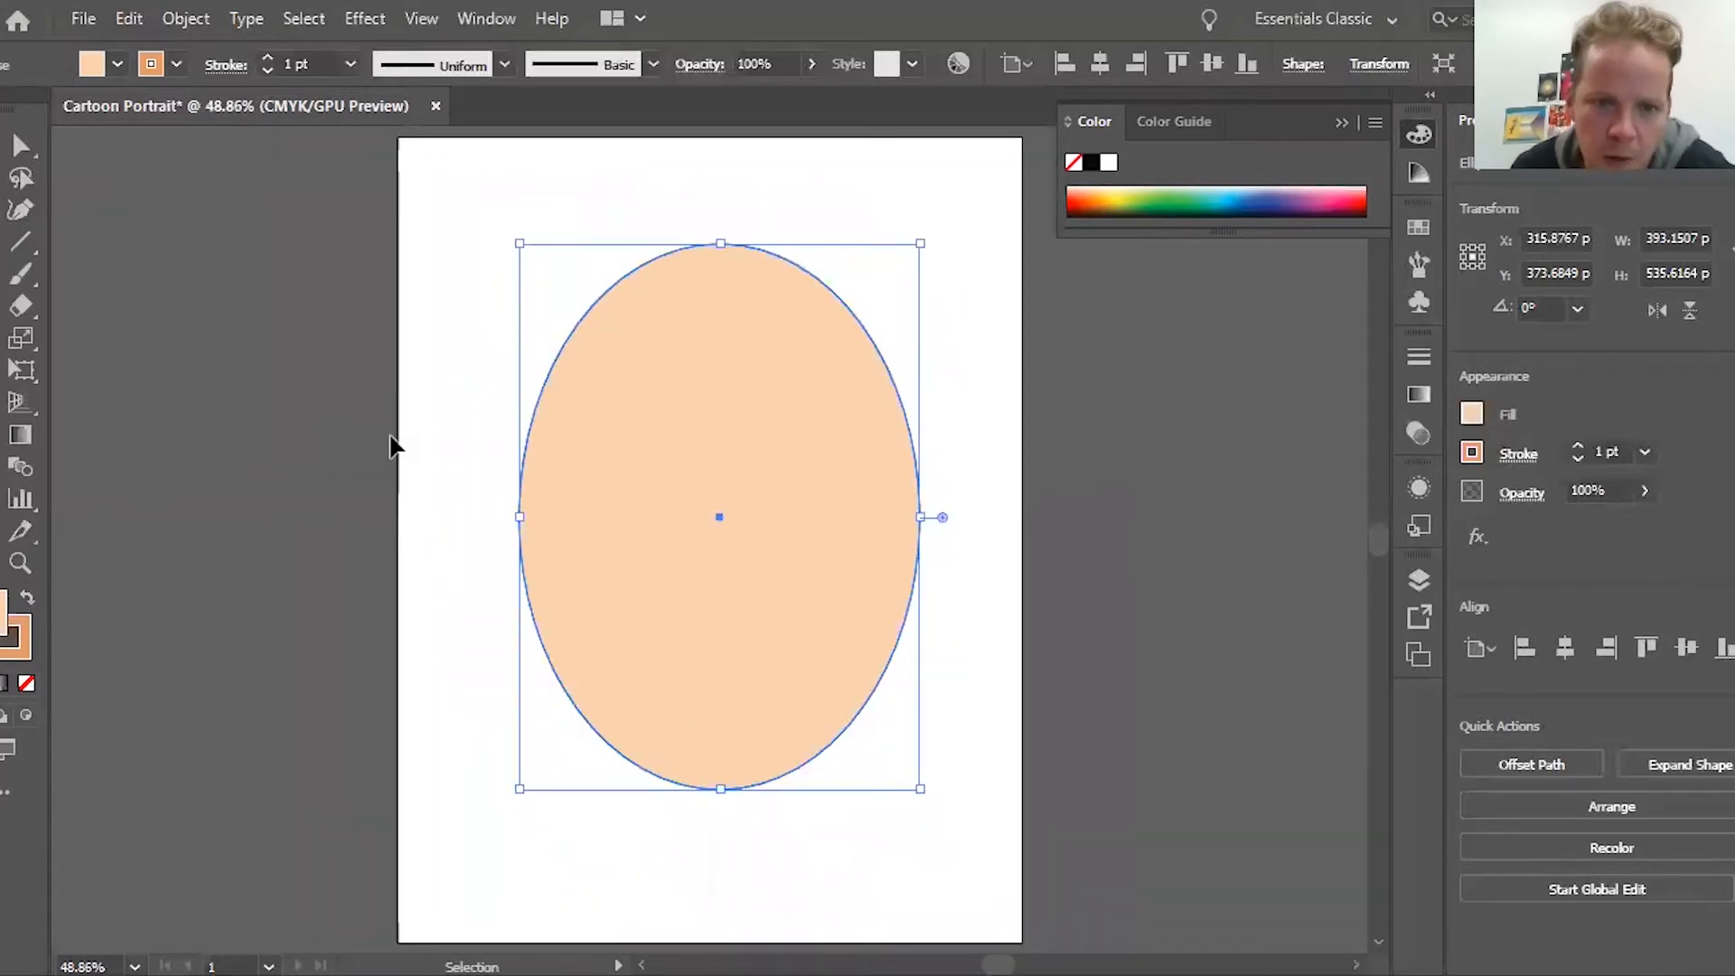
left_click(390, 444)
key("ctrl+plus")
key("ctrl+plus")
key("ctrl+plus")
key("ctrl+plus")
right_click(319, 470)
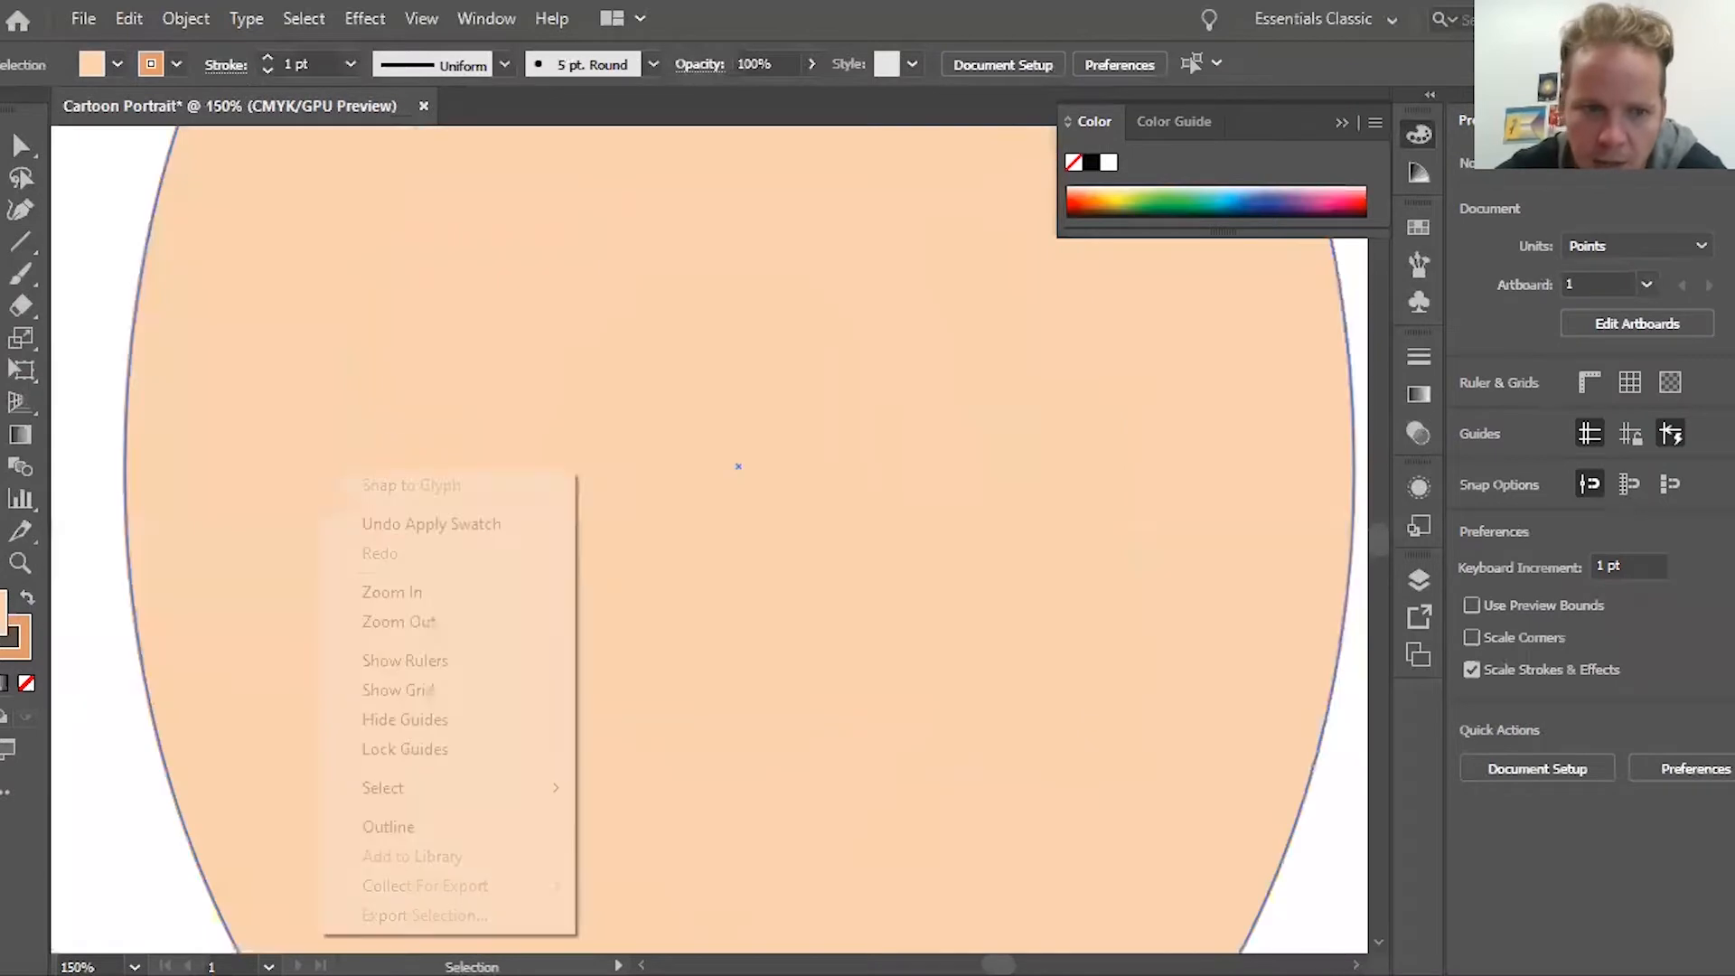
left_click(118, 768)
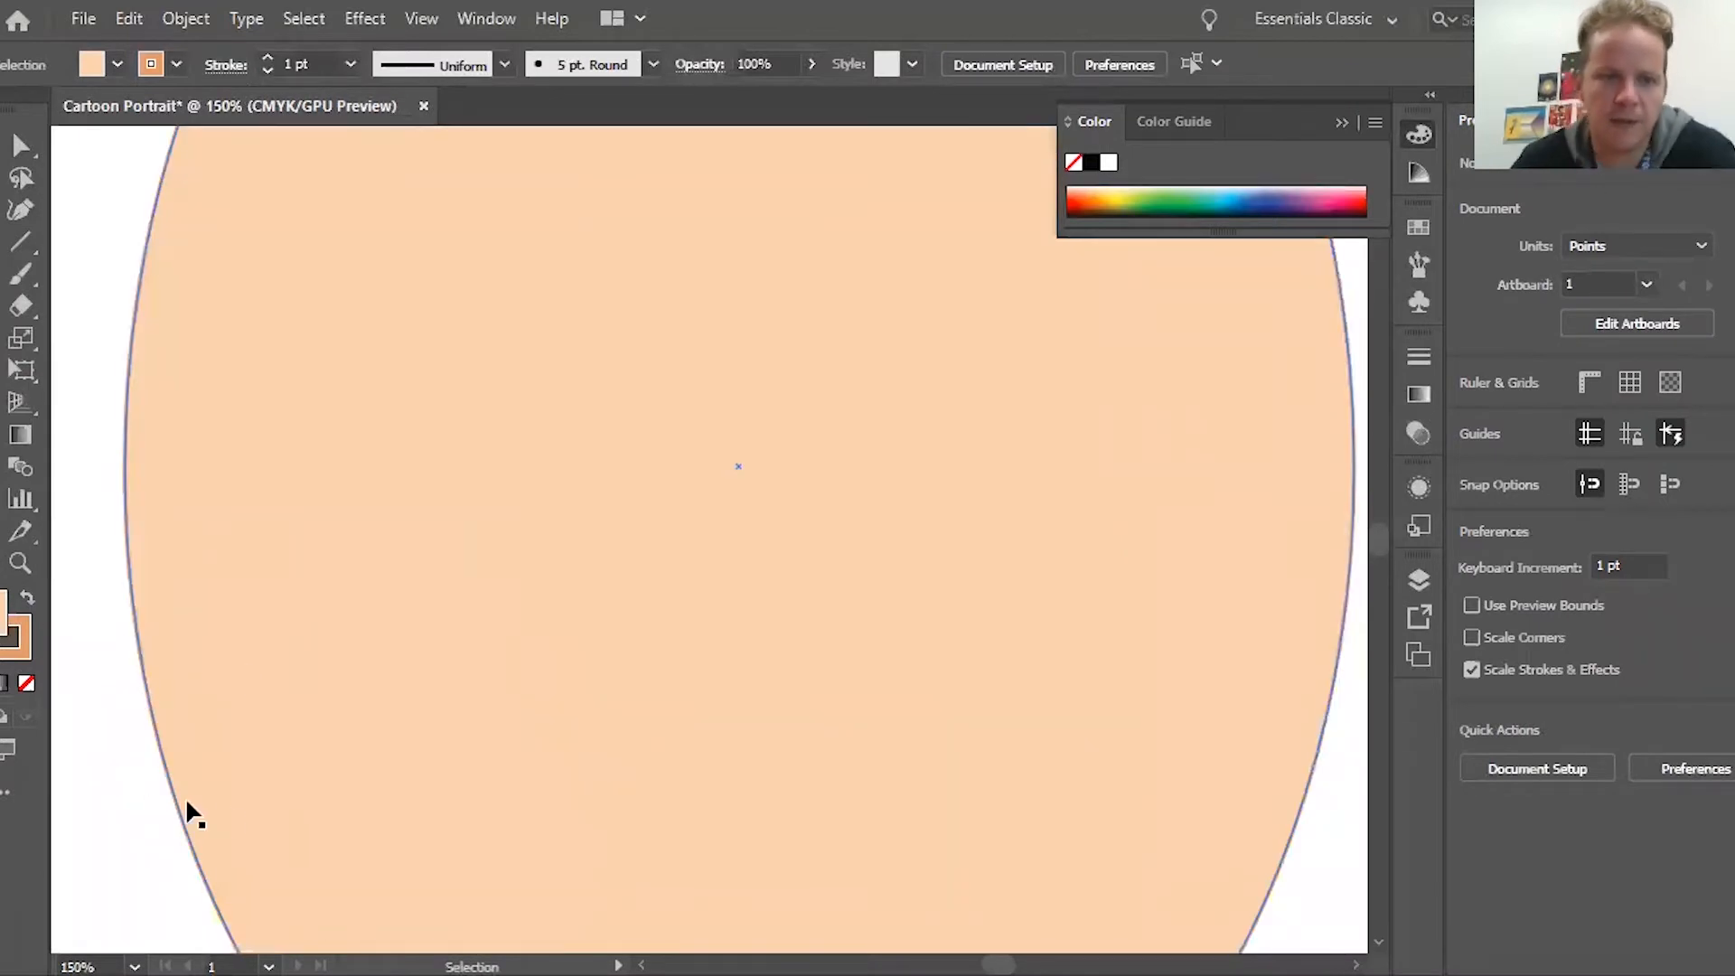
scroll(536, 524, "down", 4)
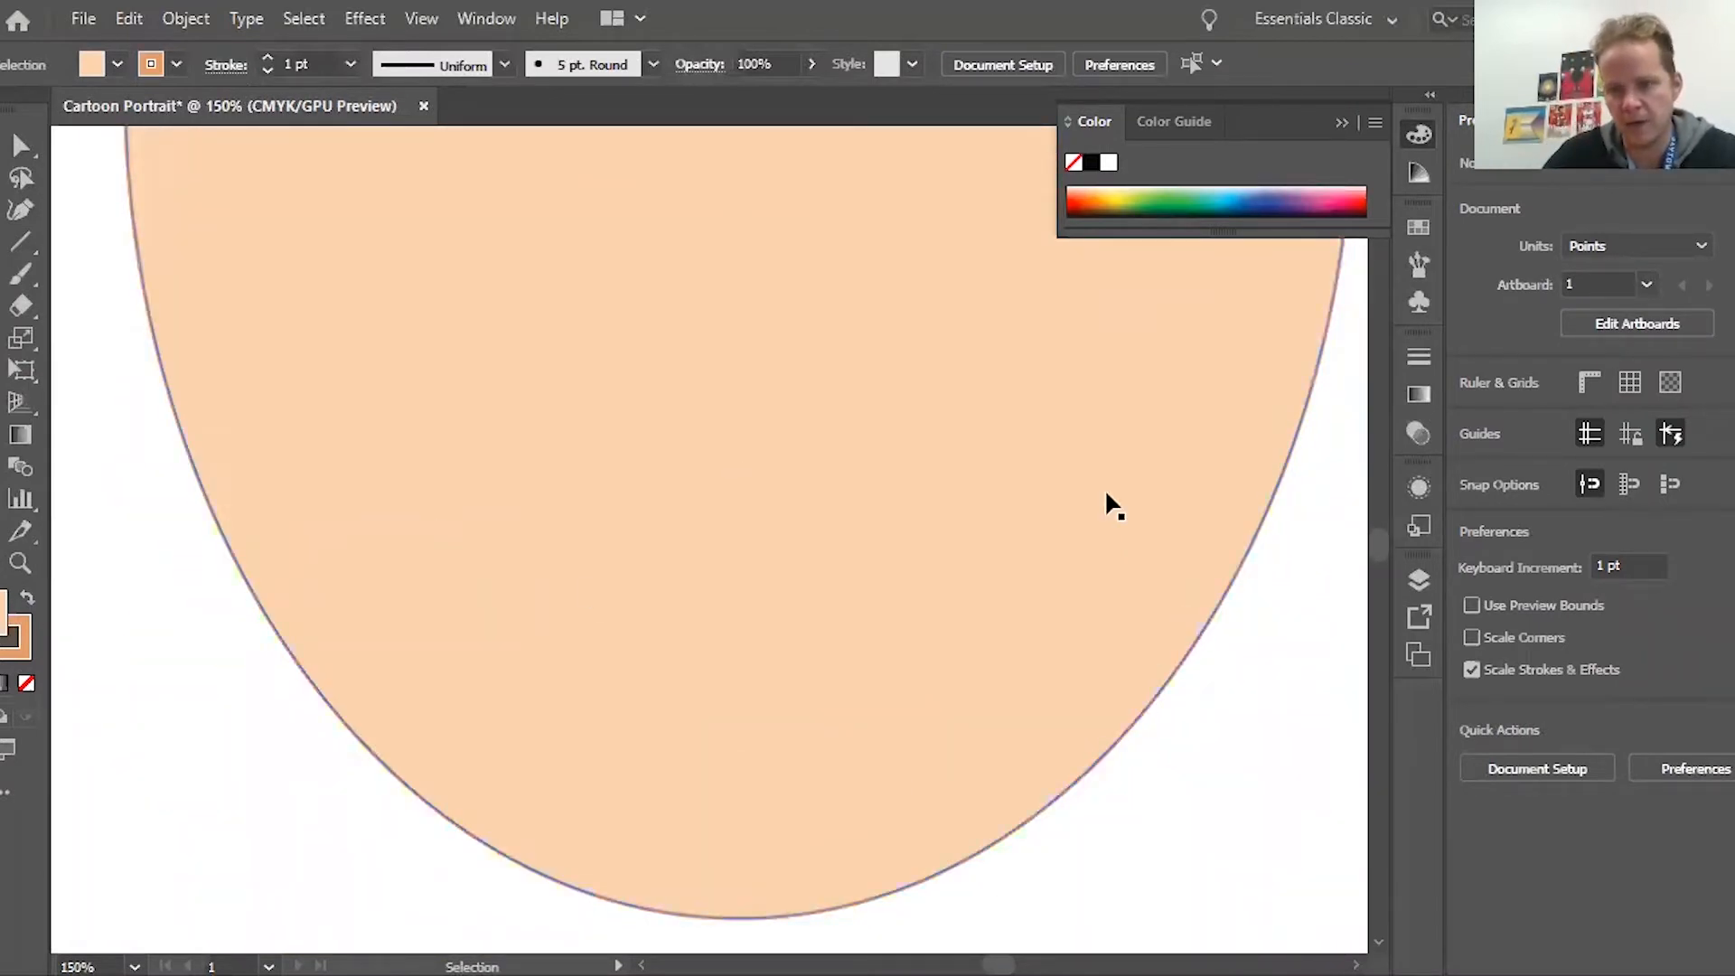
left_click(1269, 829)
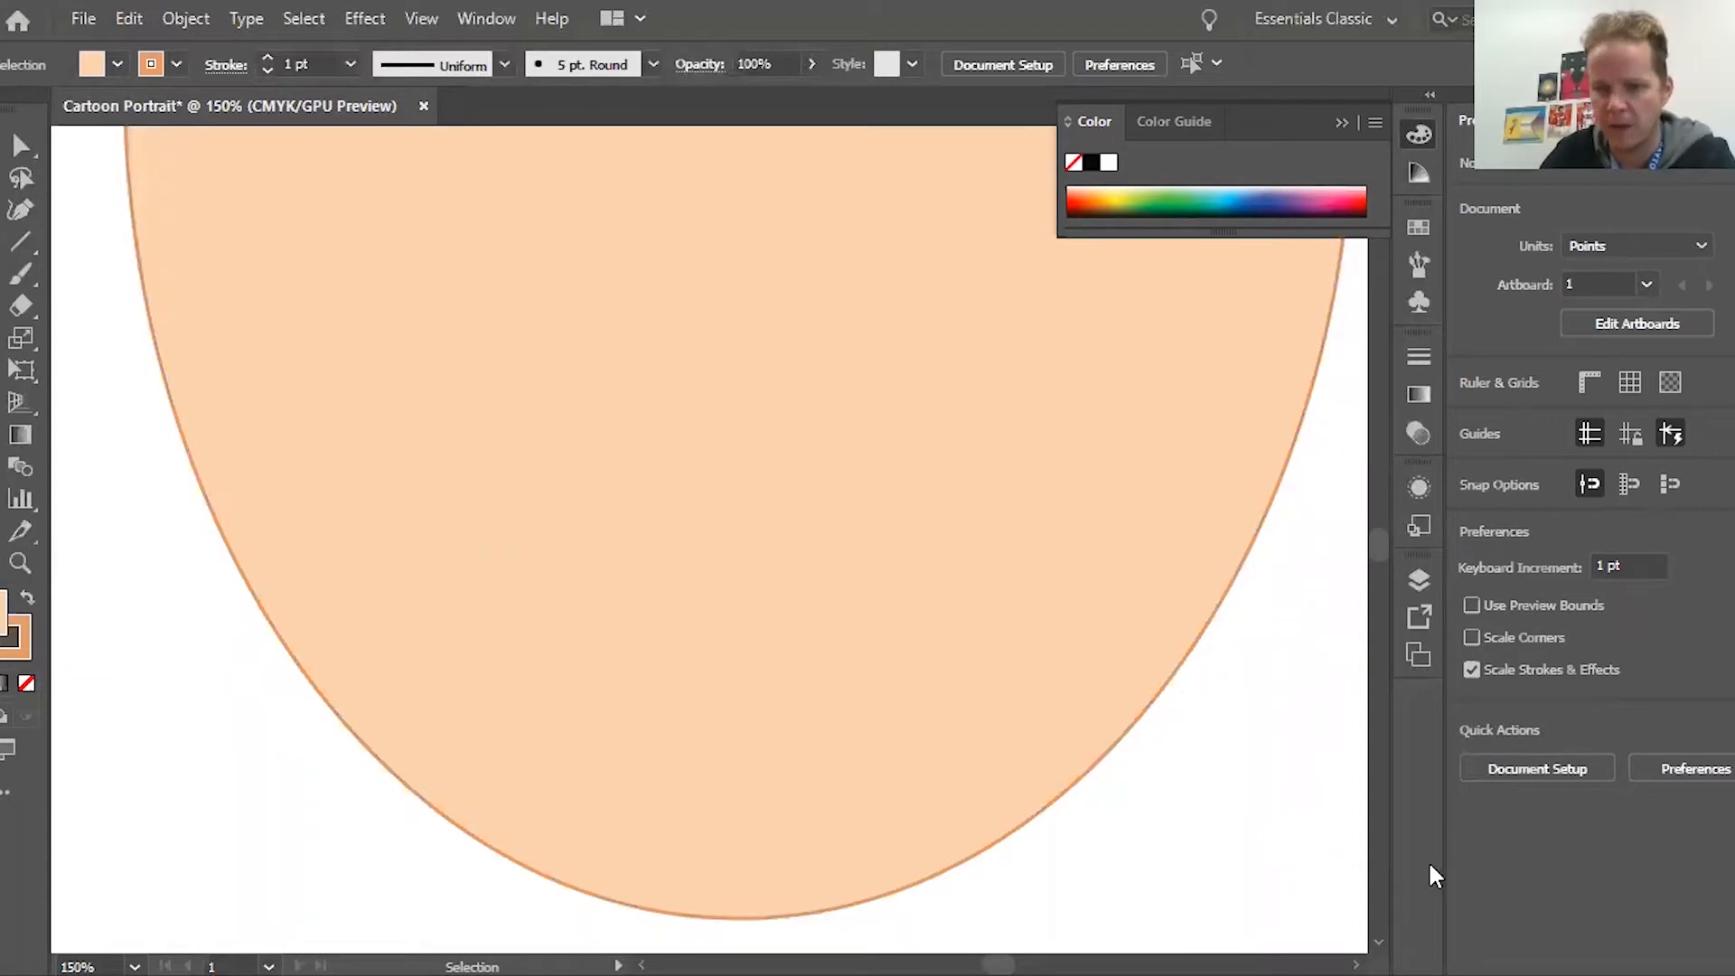
Select the skin-toned head ellipse with the whole artboard in view and activate the Warp tool
key("ctrl+0")
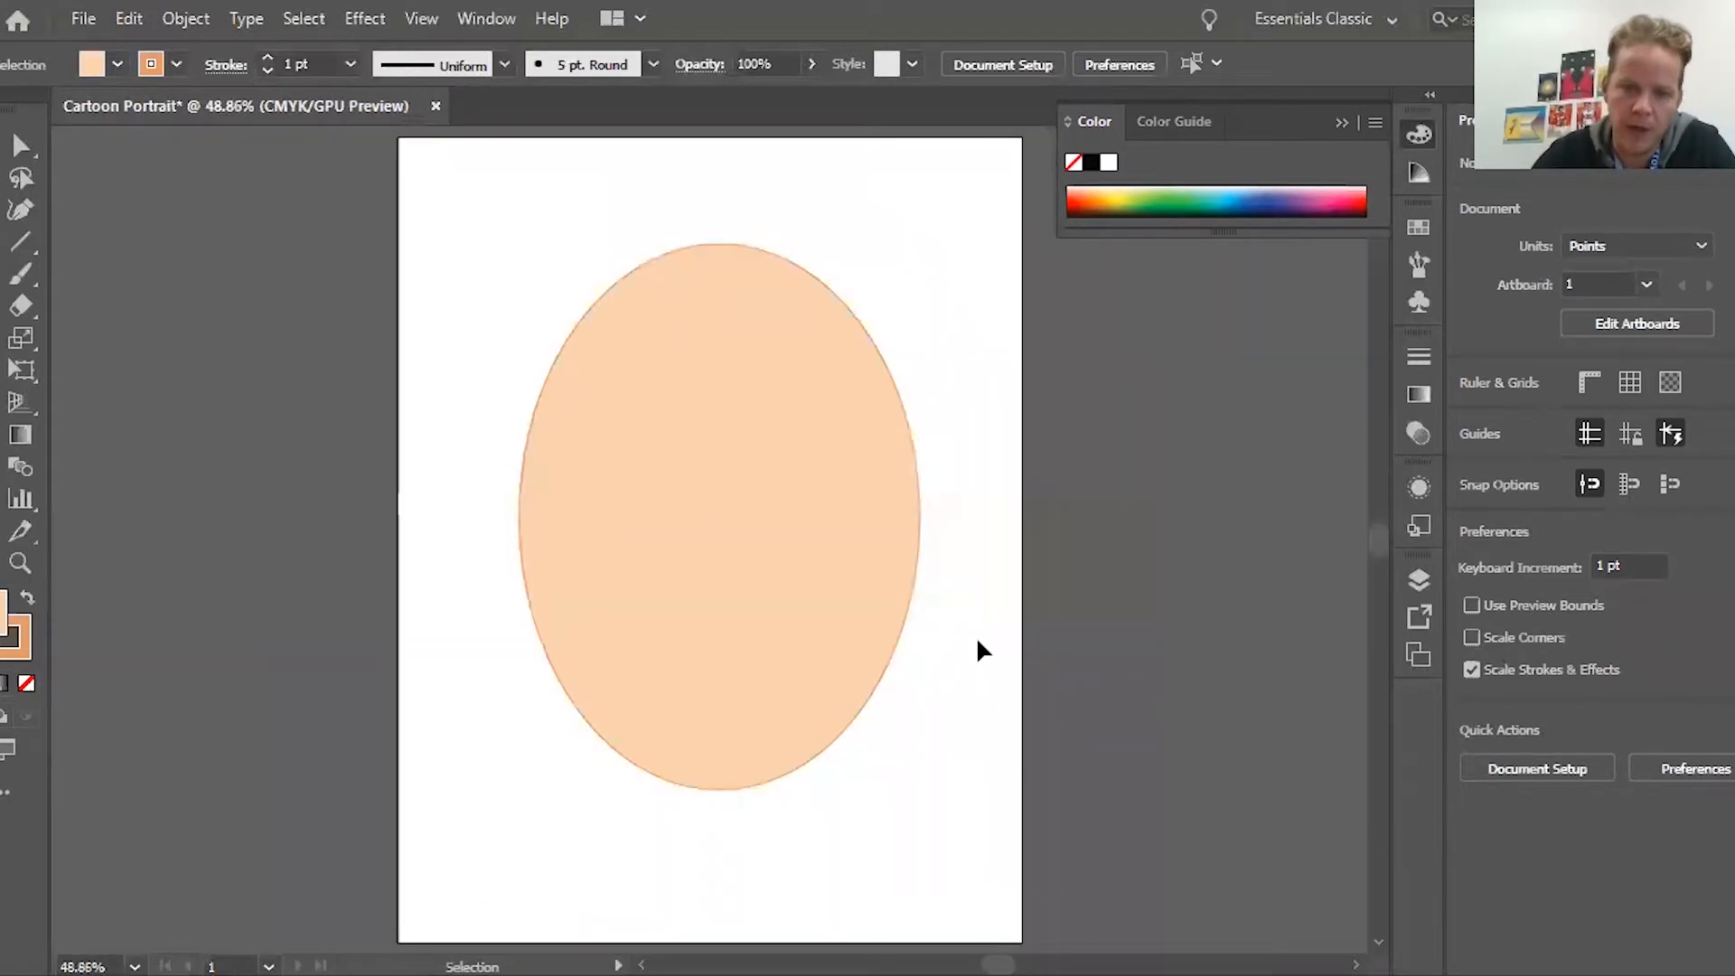
left_click(705, 511)
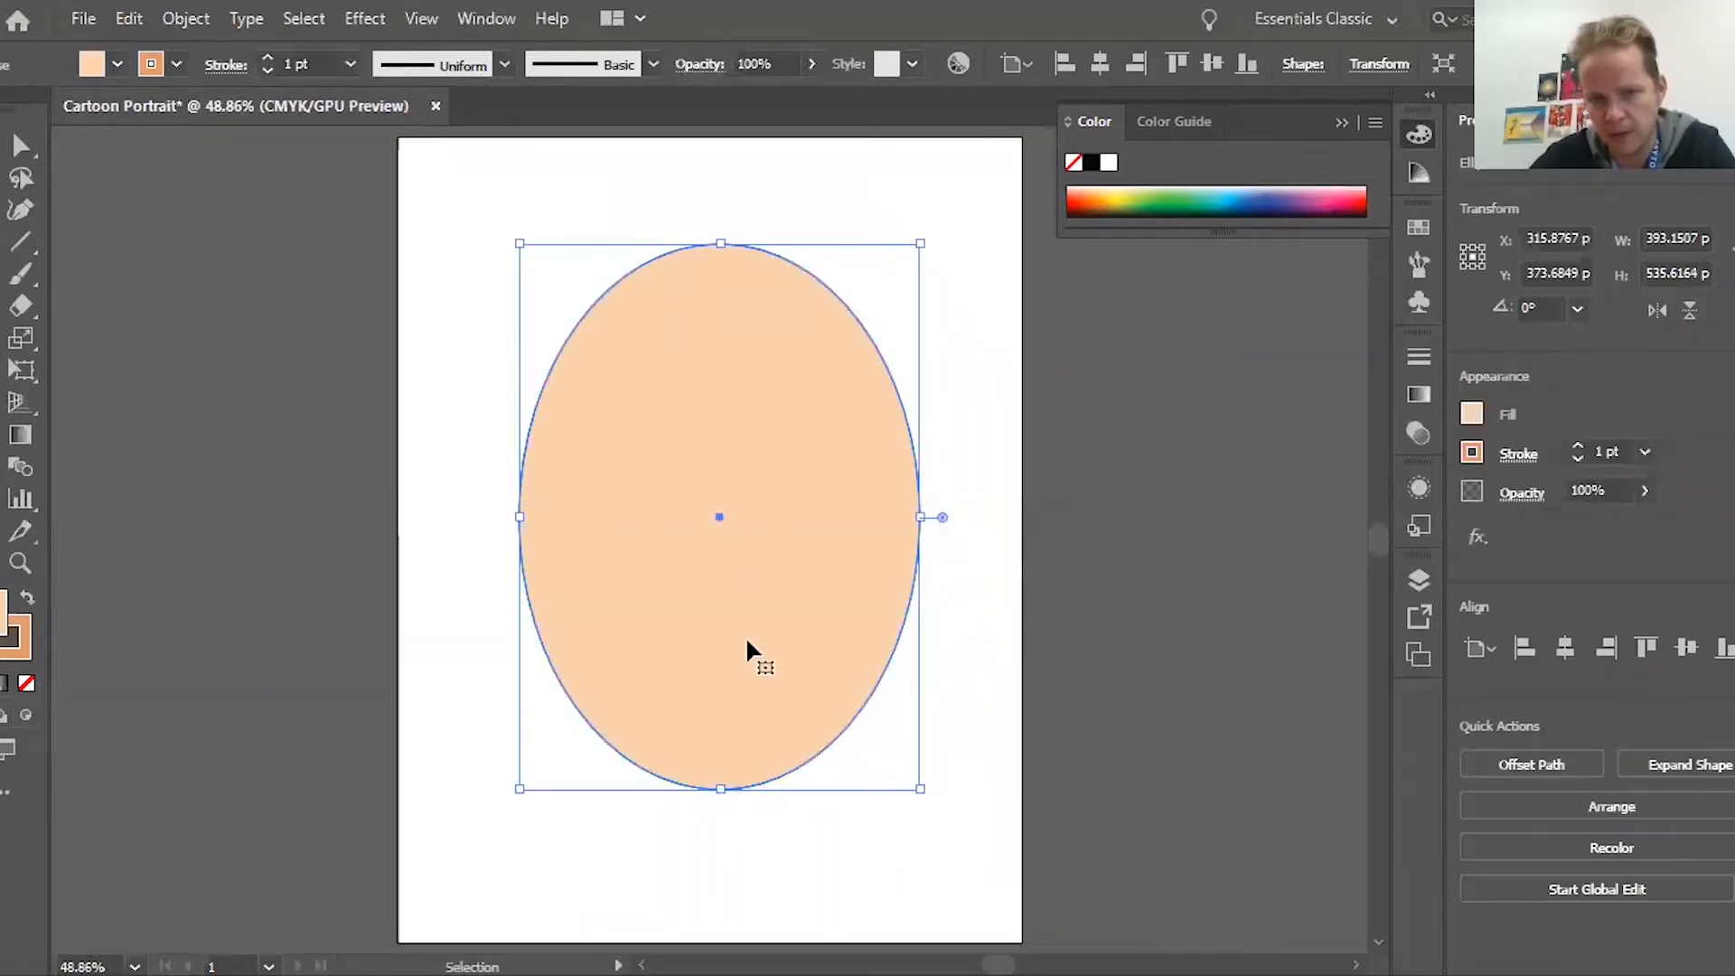
left_click(4, 393)
left_click(4, 373)
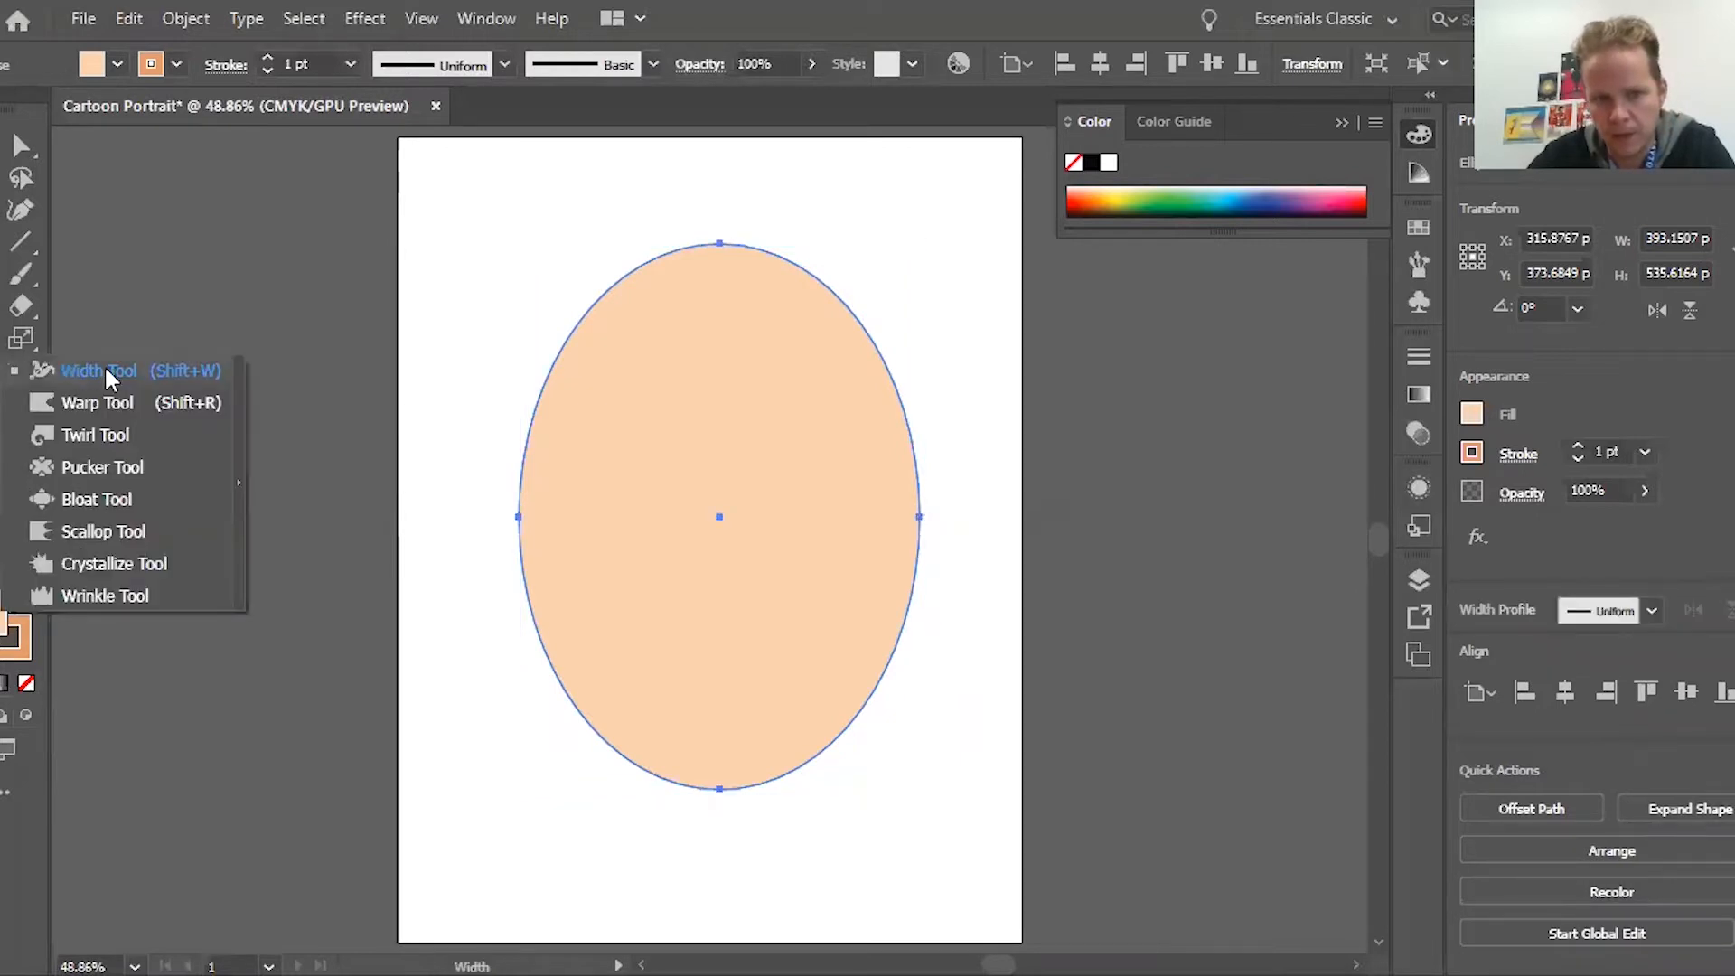
left_click(143, 404)
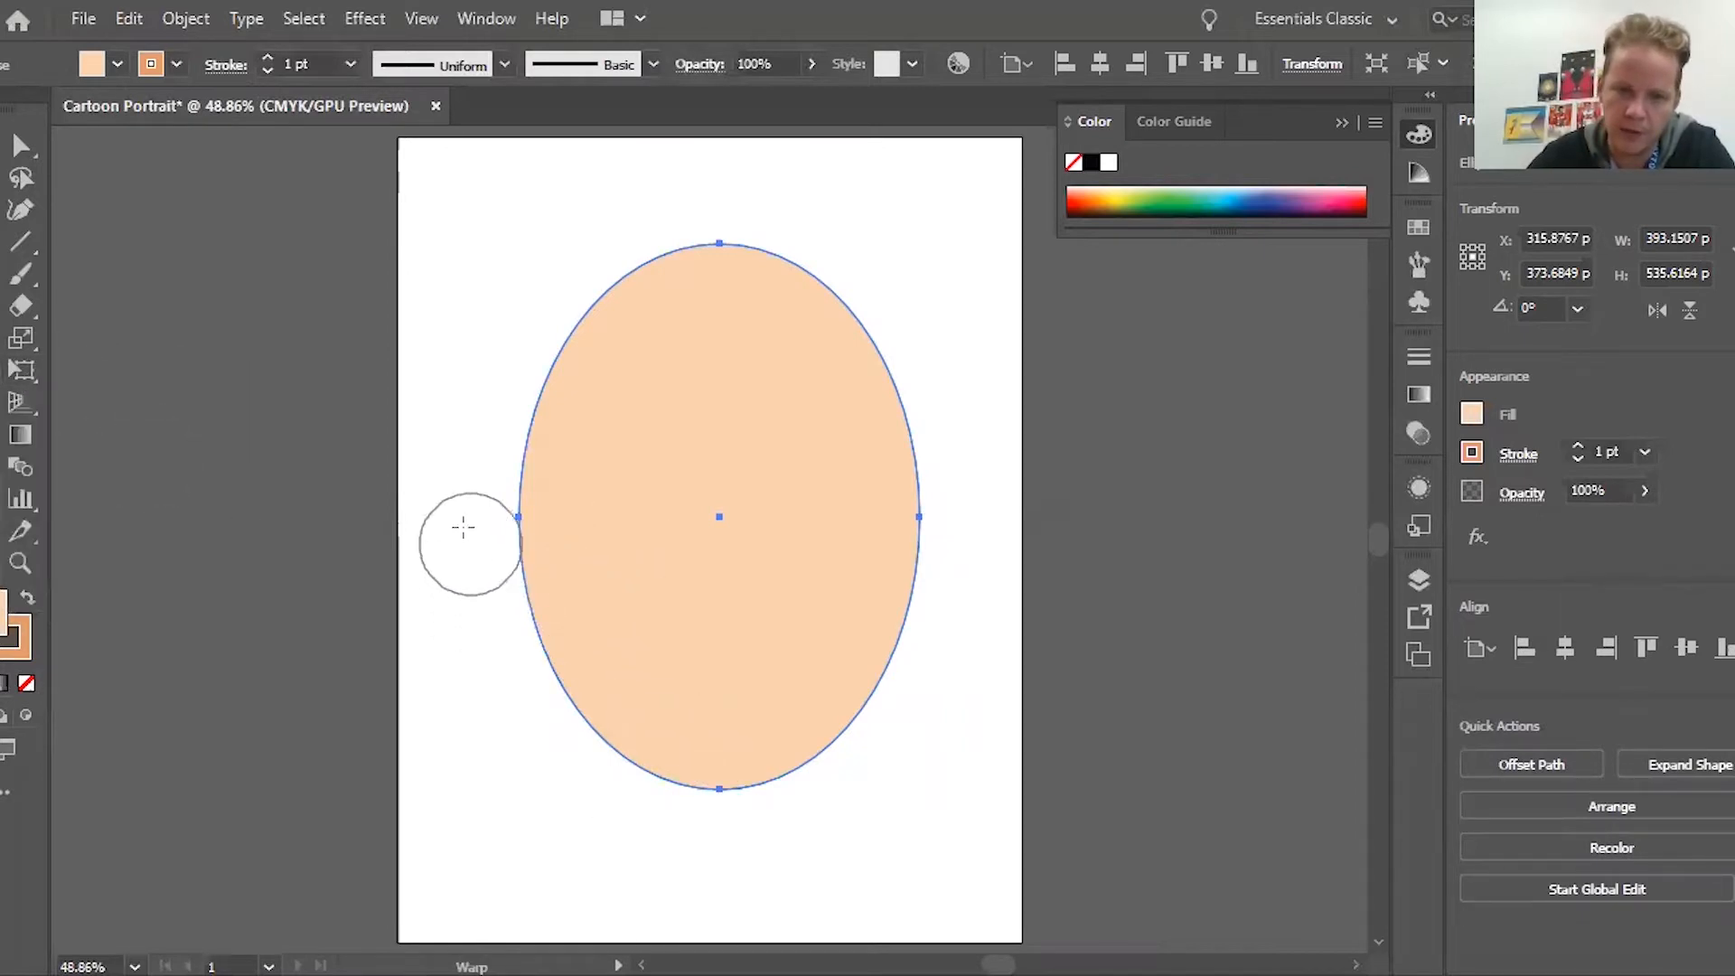
Try warping the ellipse's lower left and lower right sides in single strokes, undoing each one
mouse_move(473, 567)
left_mouse_down()
mouse_move(699, 722)
mouse_move(809, 844)
left_mouse_up()
key("v")
key("ctrl+z")
key("shift+r")
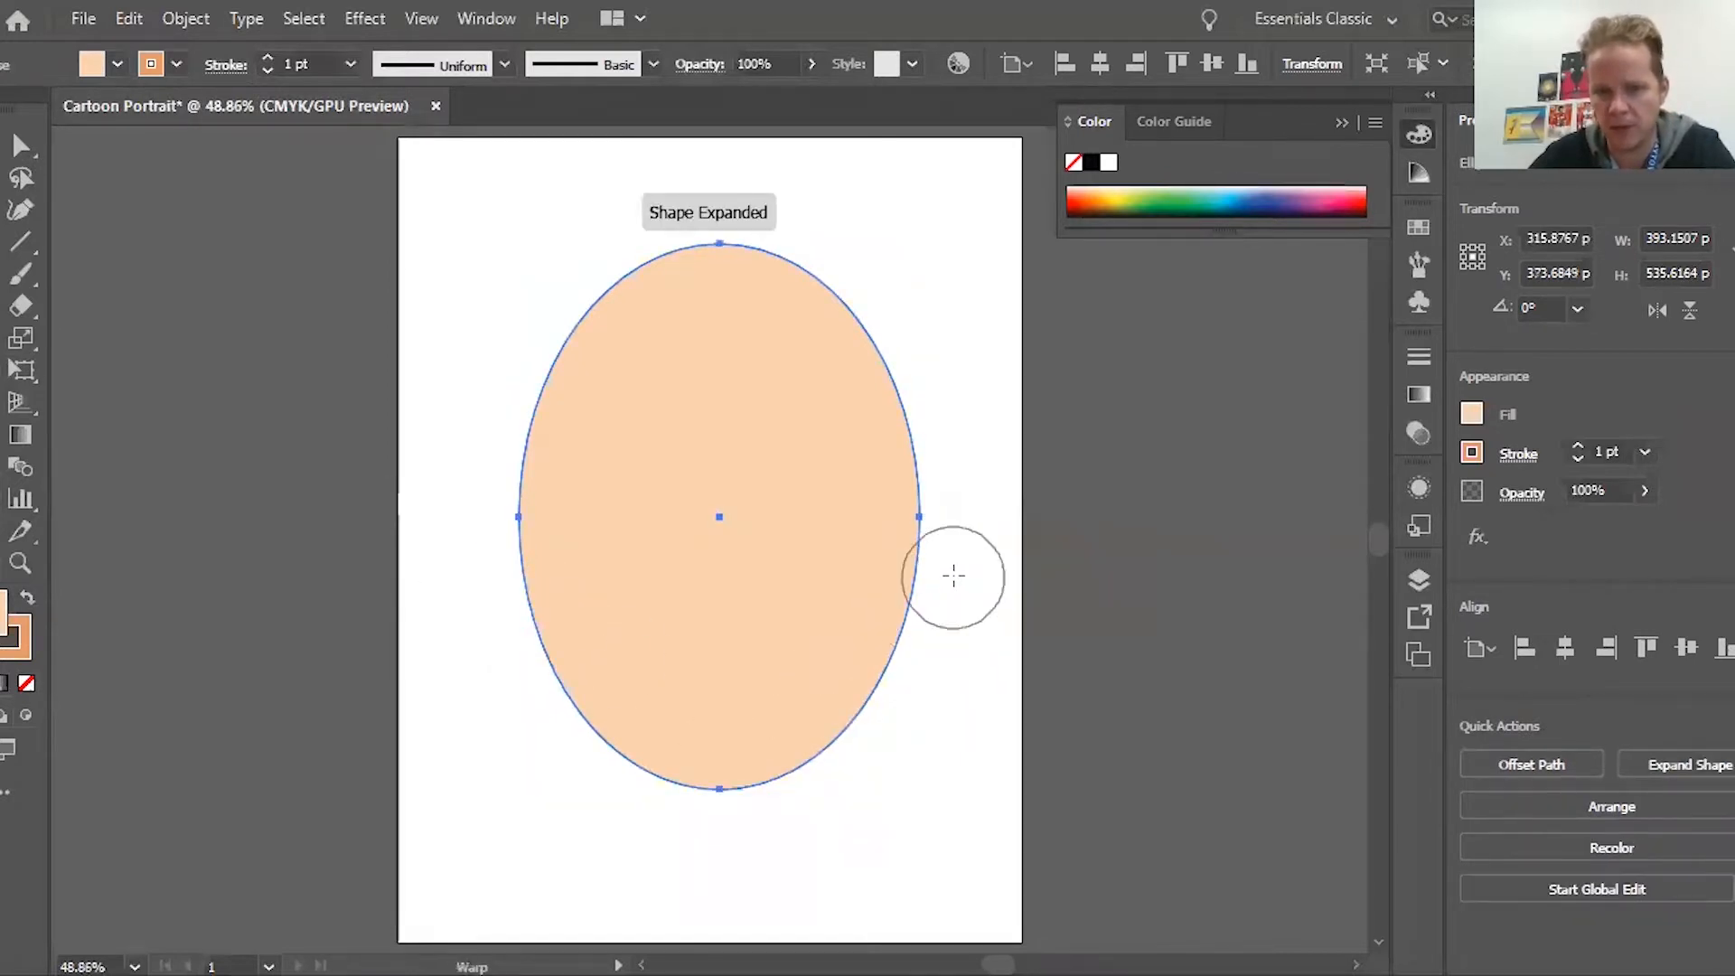
mouse_move(949, 573)
left_mouse_down()
mouse_move(860, 840)
mouse_move(904, 827)
left_mouse_up()
key("v")
key("ctrl+z")
key("shift+r")
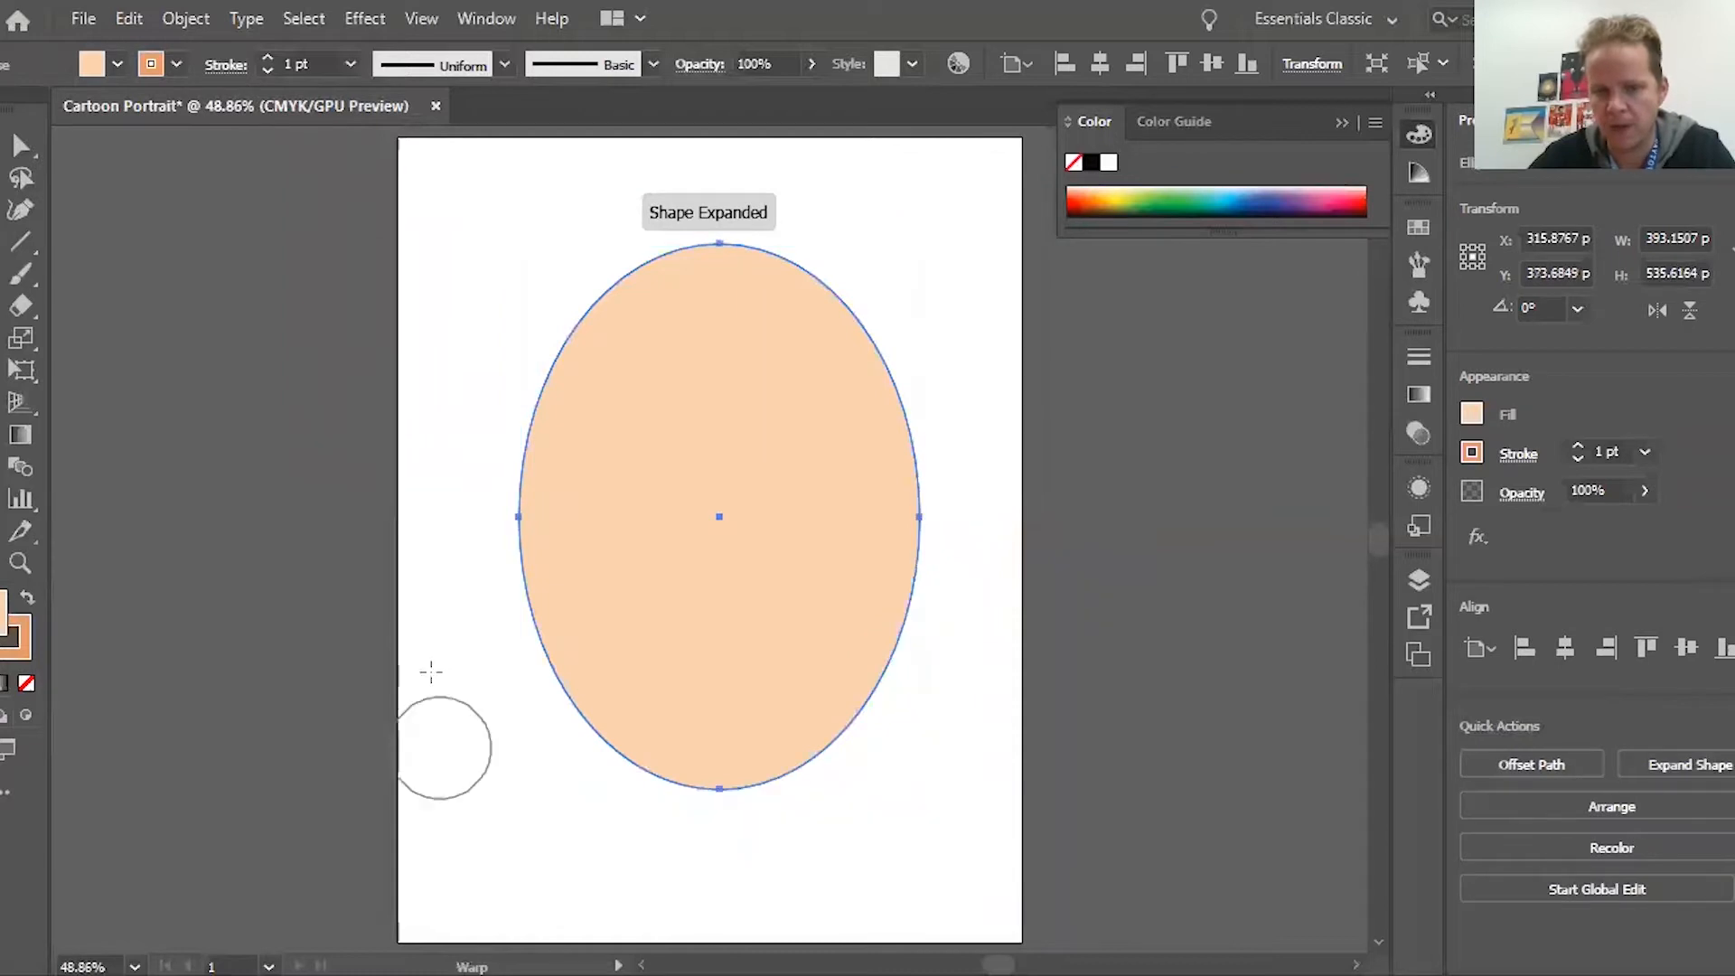
Warp the ellipse's lower left and lower right sides inward to form tapered cheeks above the chin
key("ctrl+=")
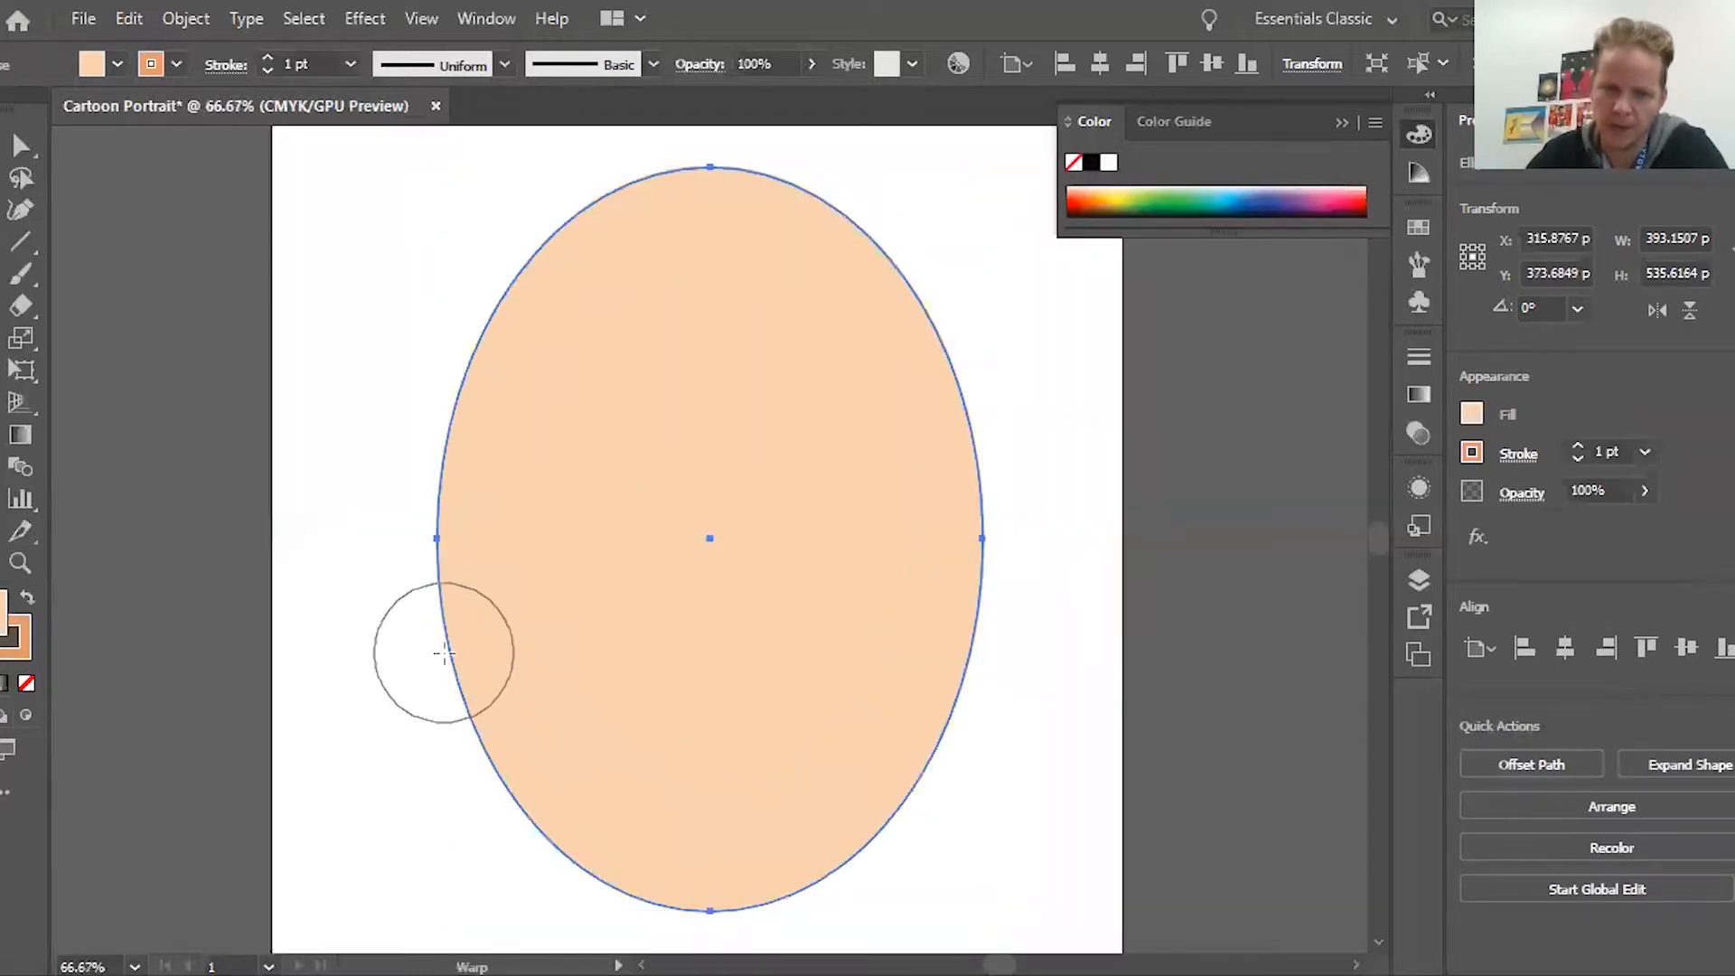
scroll(443, 646, "down", 3)
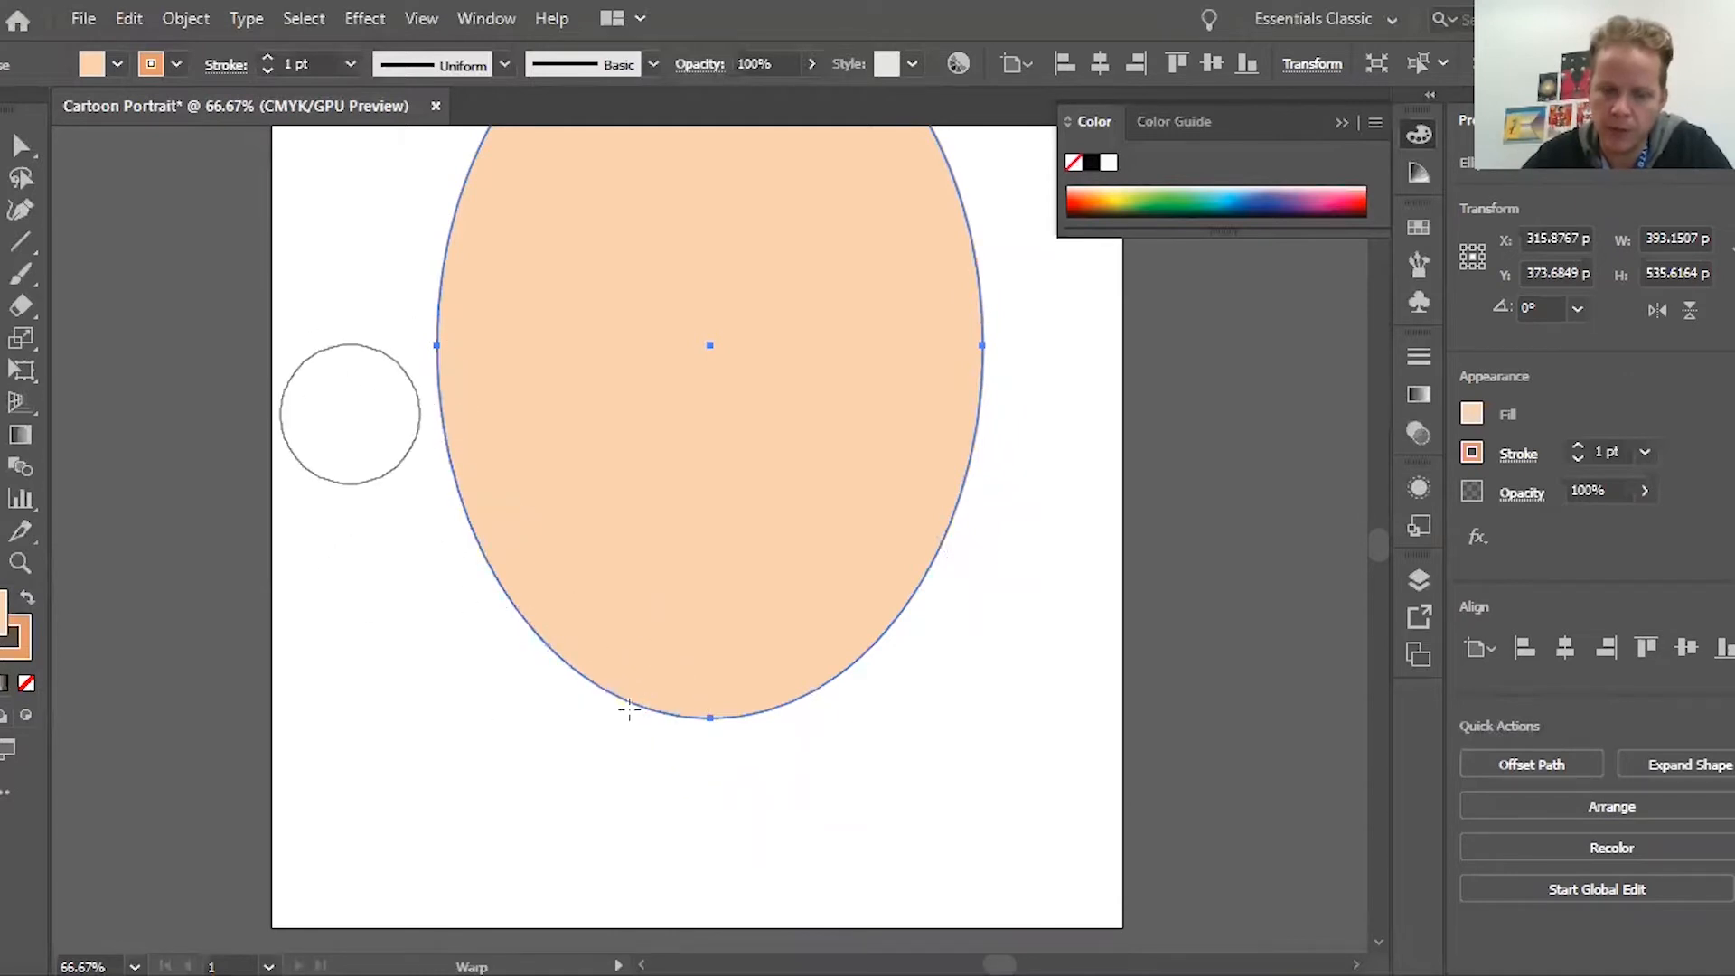
scroll(442, 610, "up", 2)
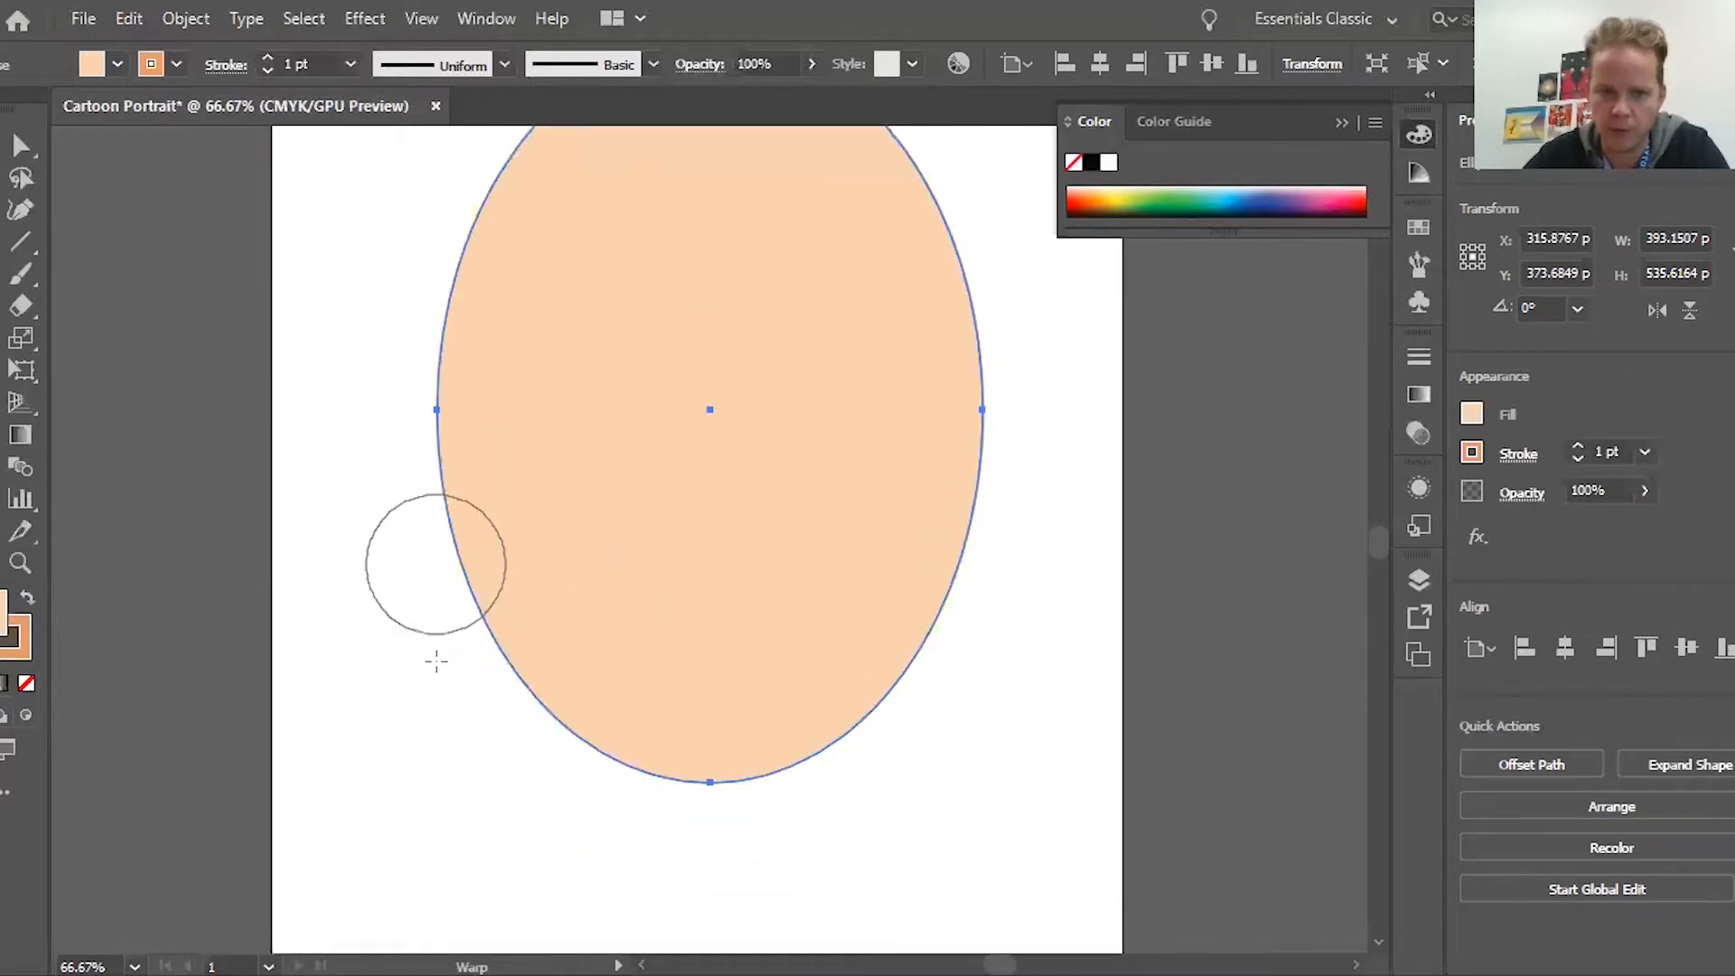
scroll(437, 632, "down", 1)
mouse_move(423, 521)
left_mouse_down()
mouse_move(512, 662)
mouse_move(473, 620)
mouse_move(515, 705)
mouse_move(554, 724)
mouse_move(507, 651)
left_mouse_up()
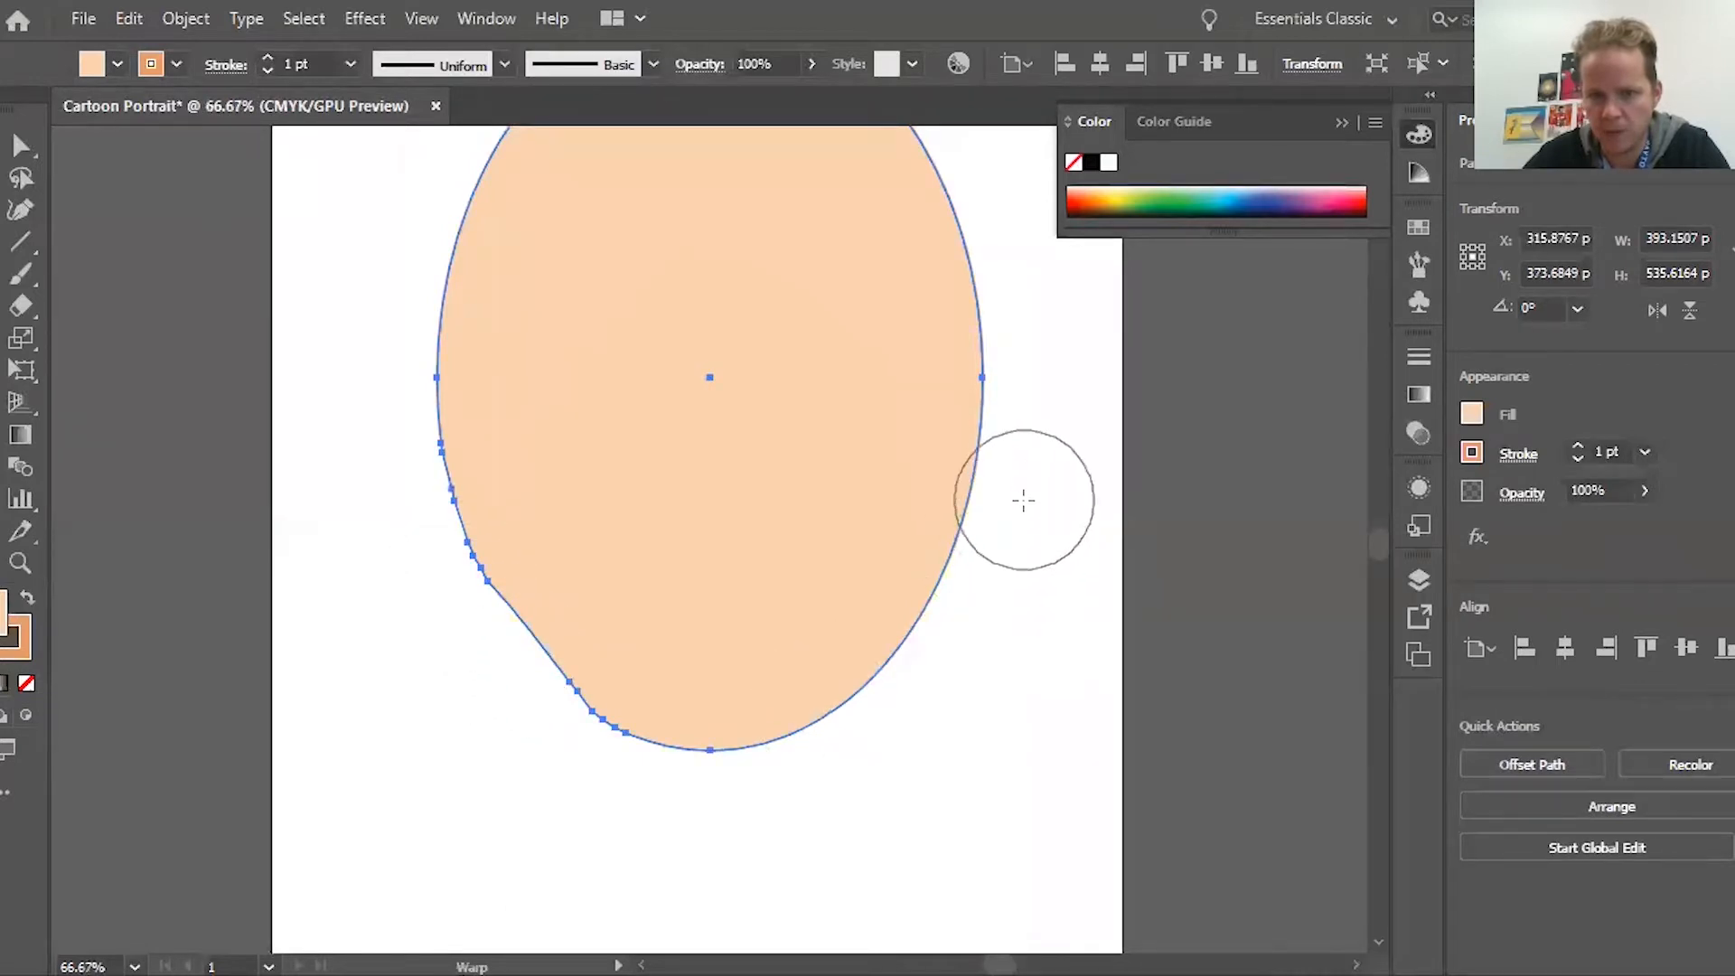
mouse_move(1022, 496)
left_mouse_down()
mouse_move(986, 579)
mouse_move(941, 592)
mouse_move(946, 623)
mouse_move(879, 696)
mouse_move(919, 659)
mouse_move(901, 647)
mouse_move(930, 623)
mouse_move(886, 693)
left_mouse_up()
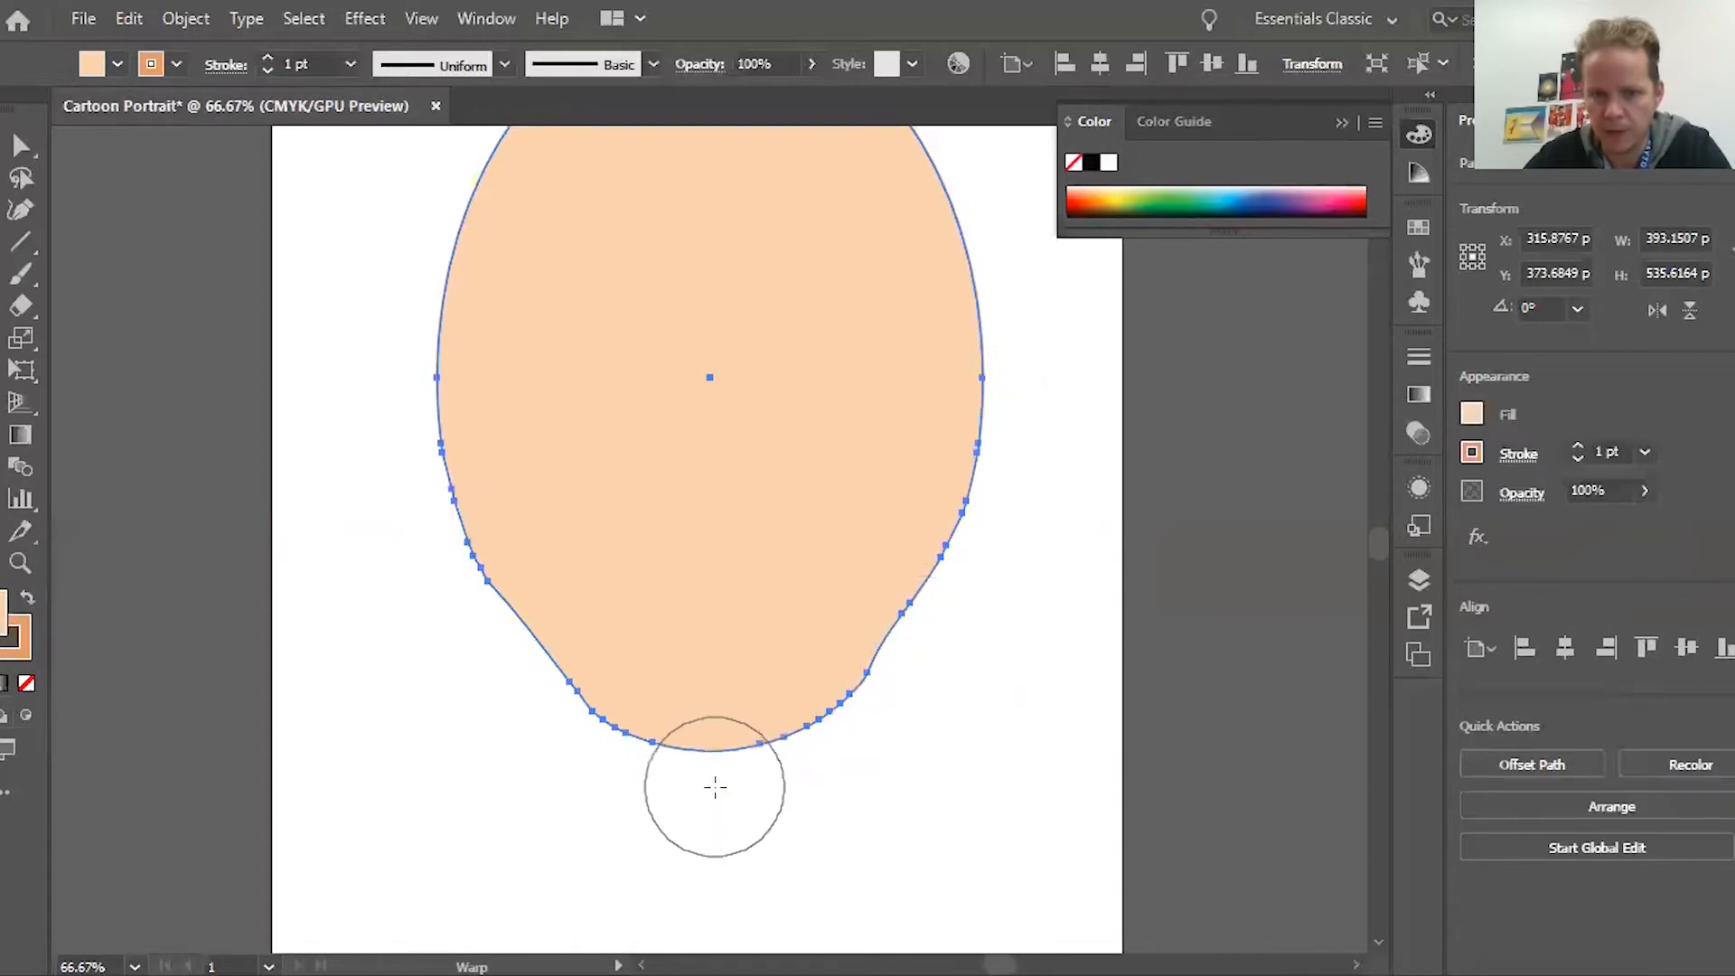
Try pushing the bottom of the chin upward with the Warp tool and undo it
left_click_drag(713, 782, 709, 709)
key("v")
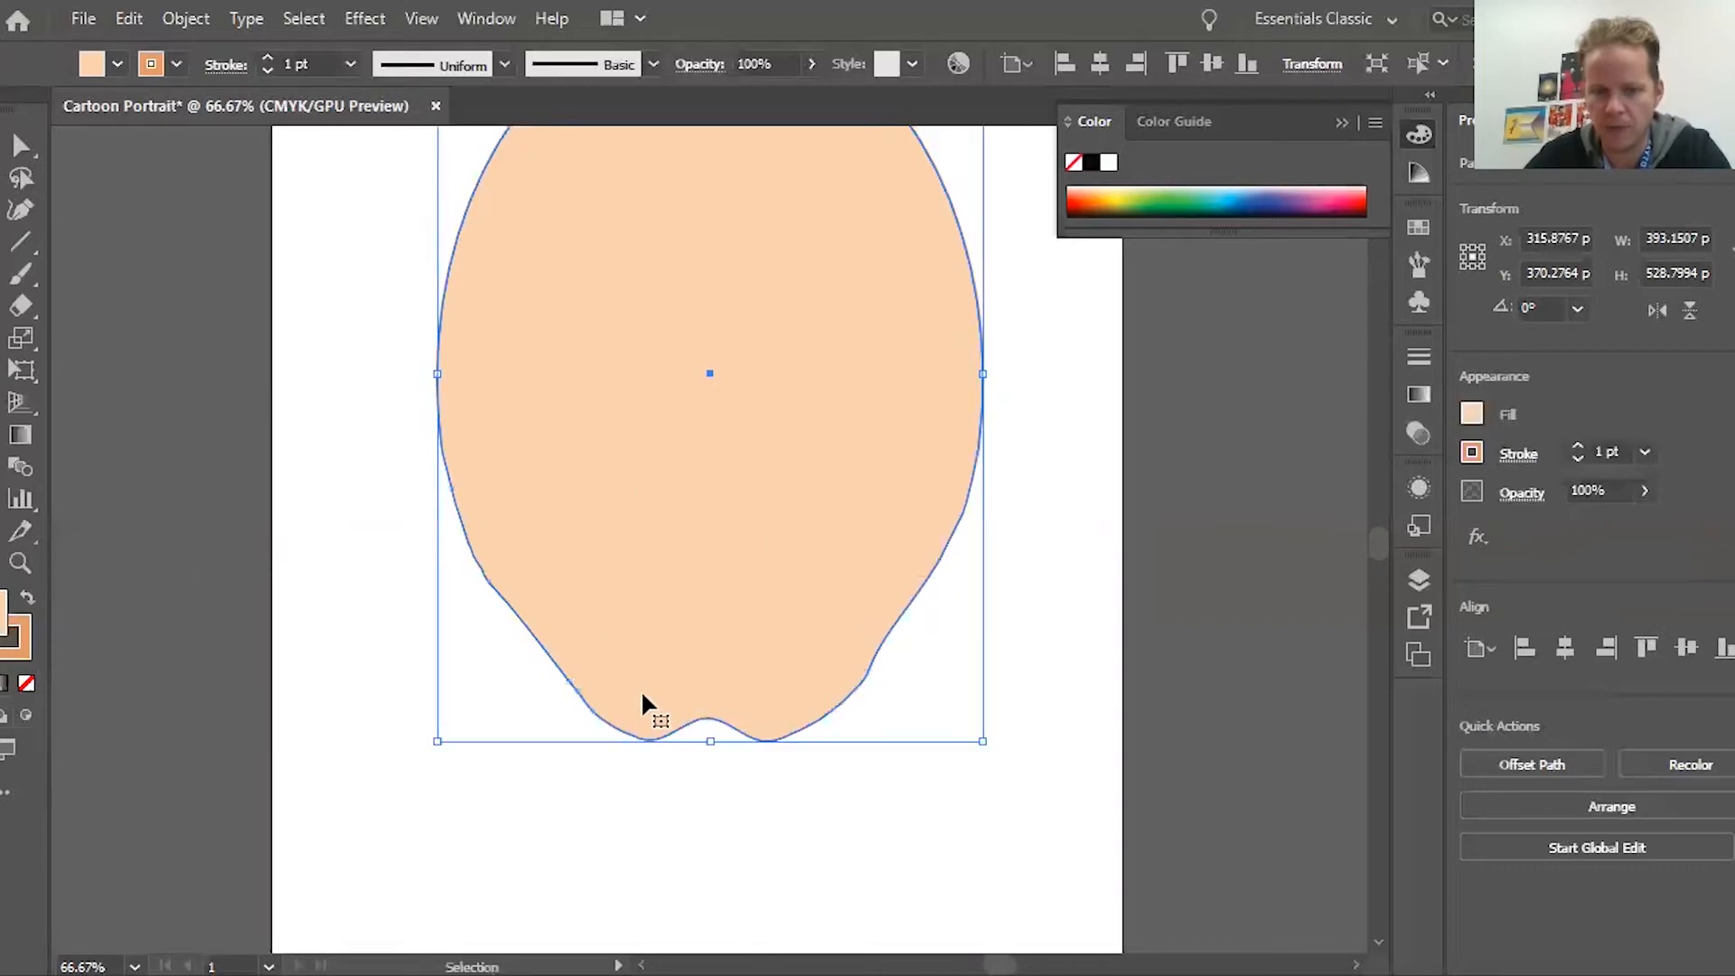
key("ctrl+z")
key("shift+r")
Smooth the head's right jaw corner, warp both temples slightly inward, and deselect the head to check its outline
left_click_drag(941, 729, 910, 690)
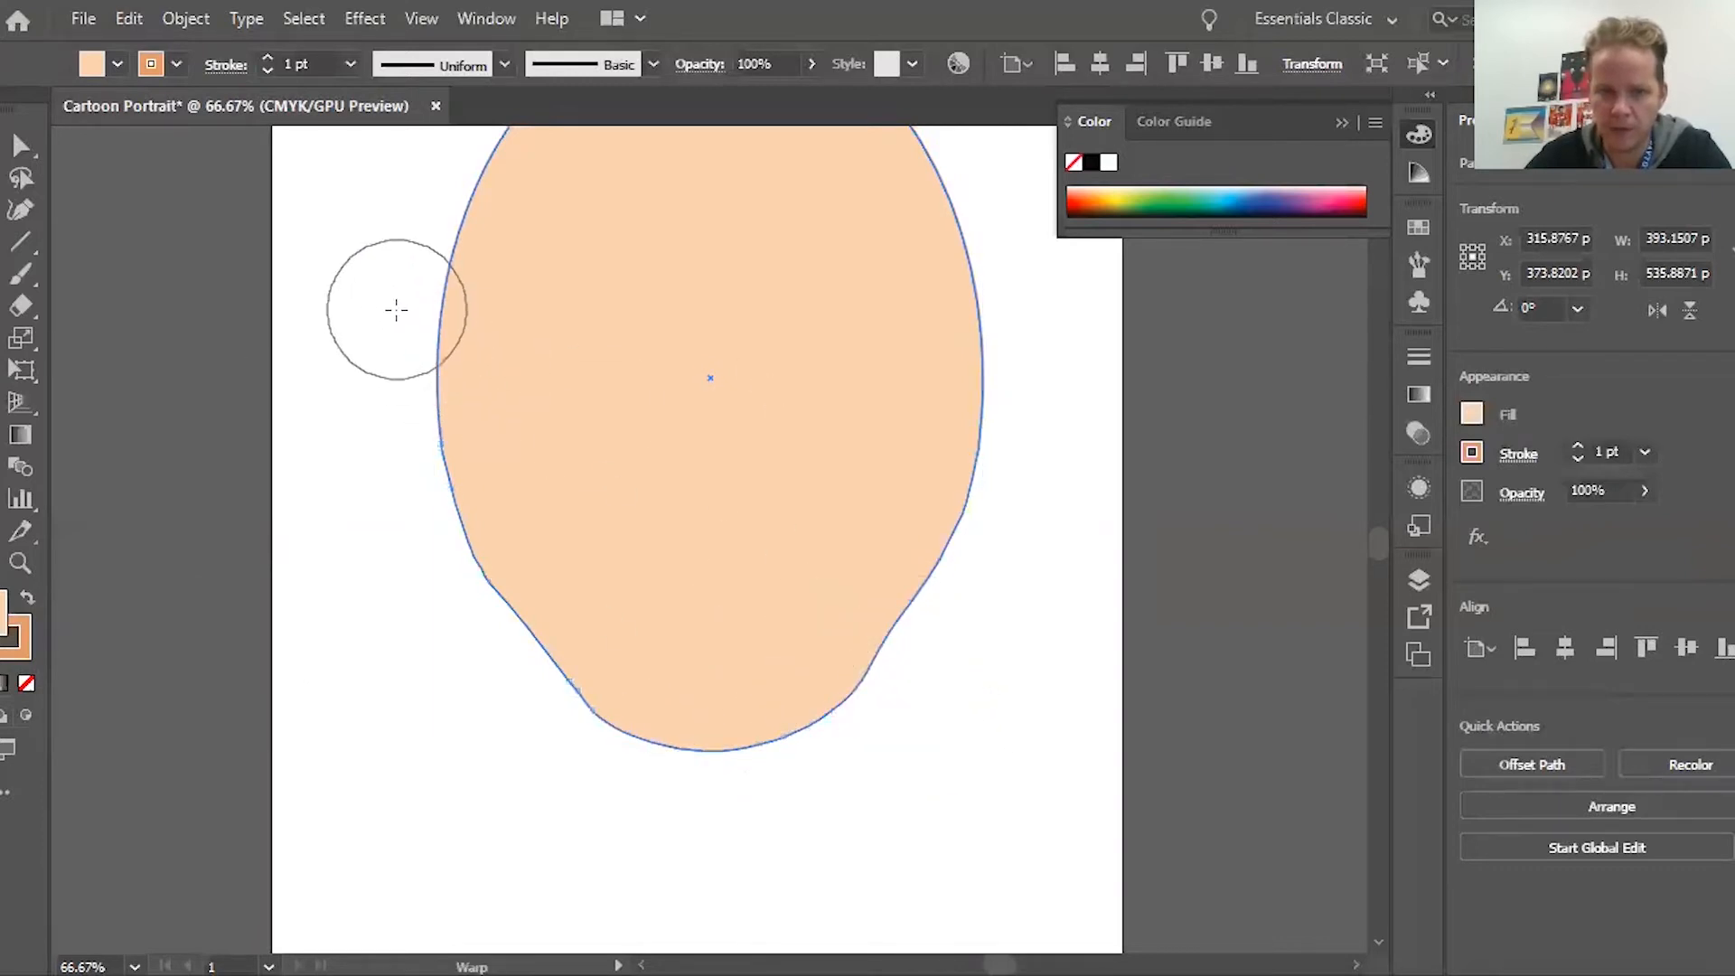
left_click_drag(396, 310, 413, 321)
left_click_drag(1038, 302, 1000, 322)
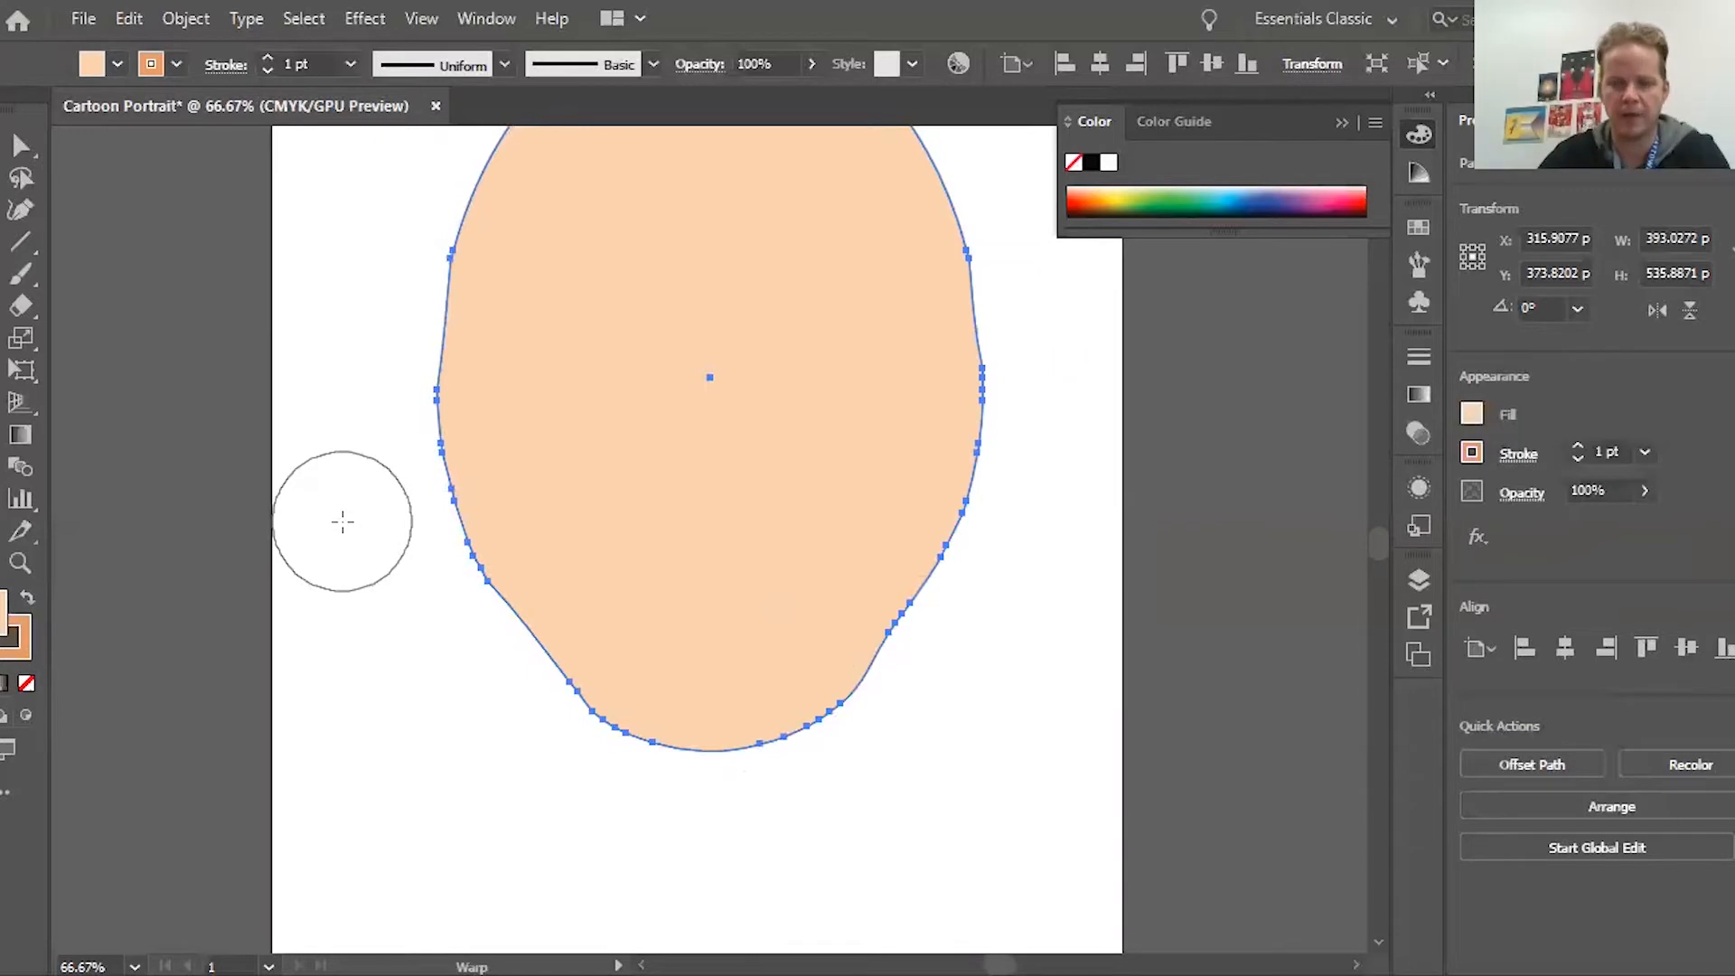
left_click(18, 148)
left_click(156, 240)
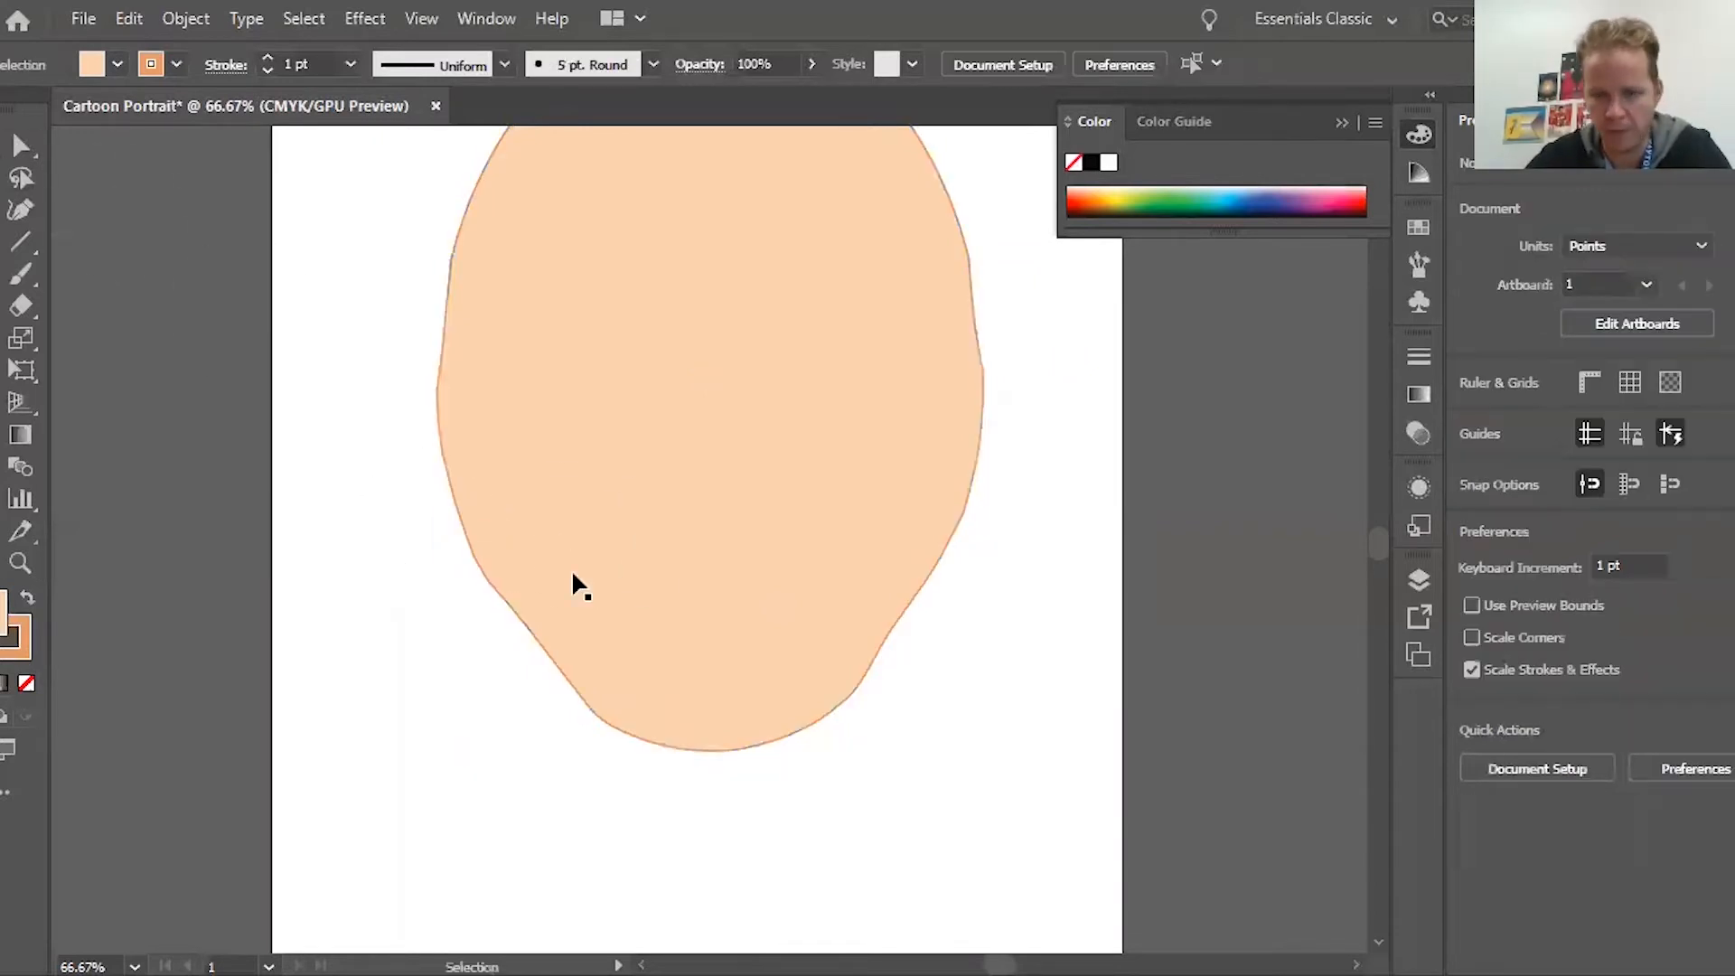
scroll(572, 572, "up", 8)
scroll(572, 572, "down", 6)
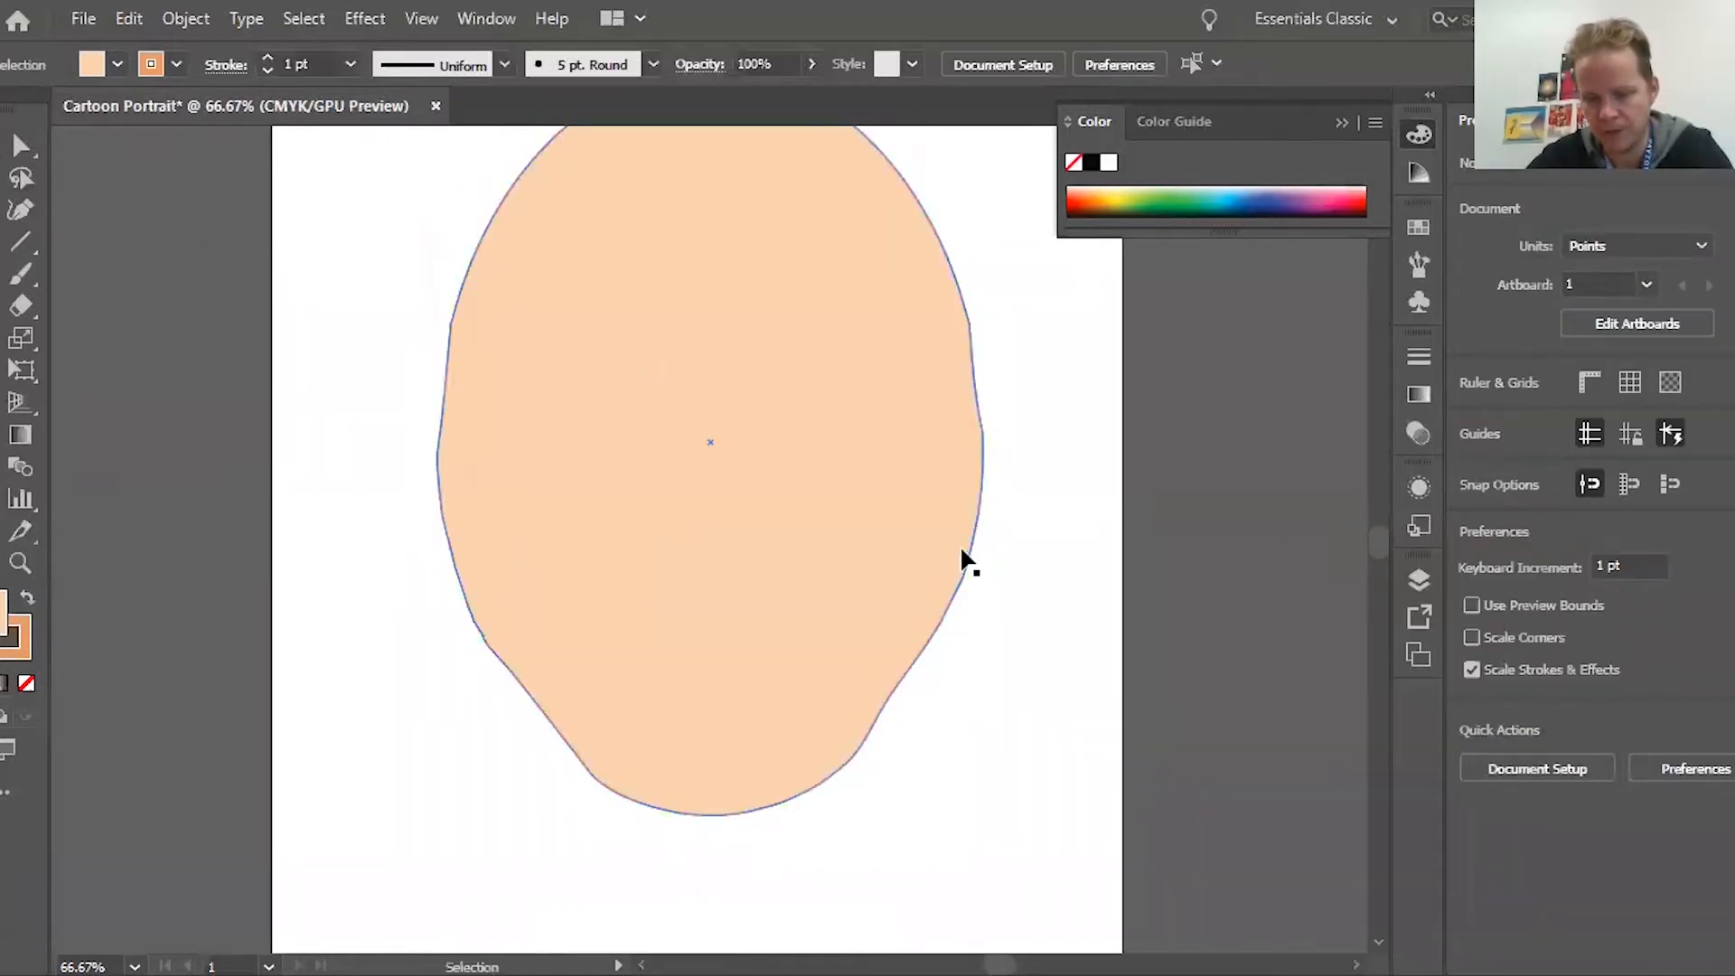
scroll(963, 553, "down", 2)
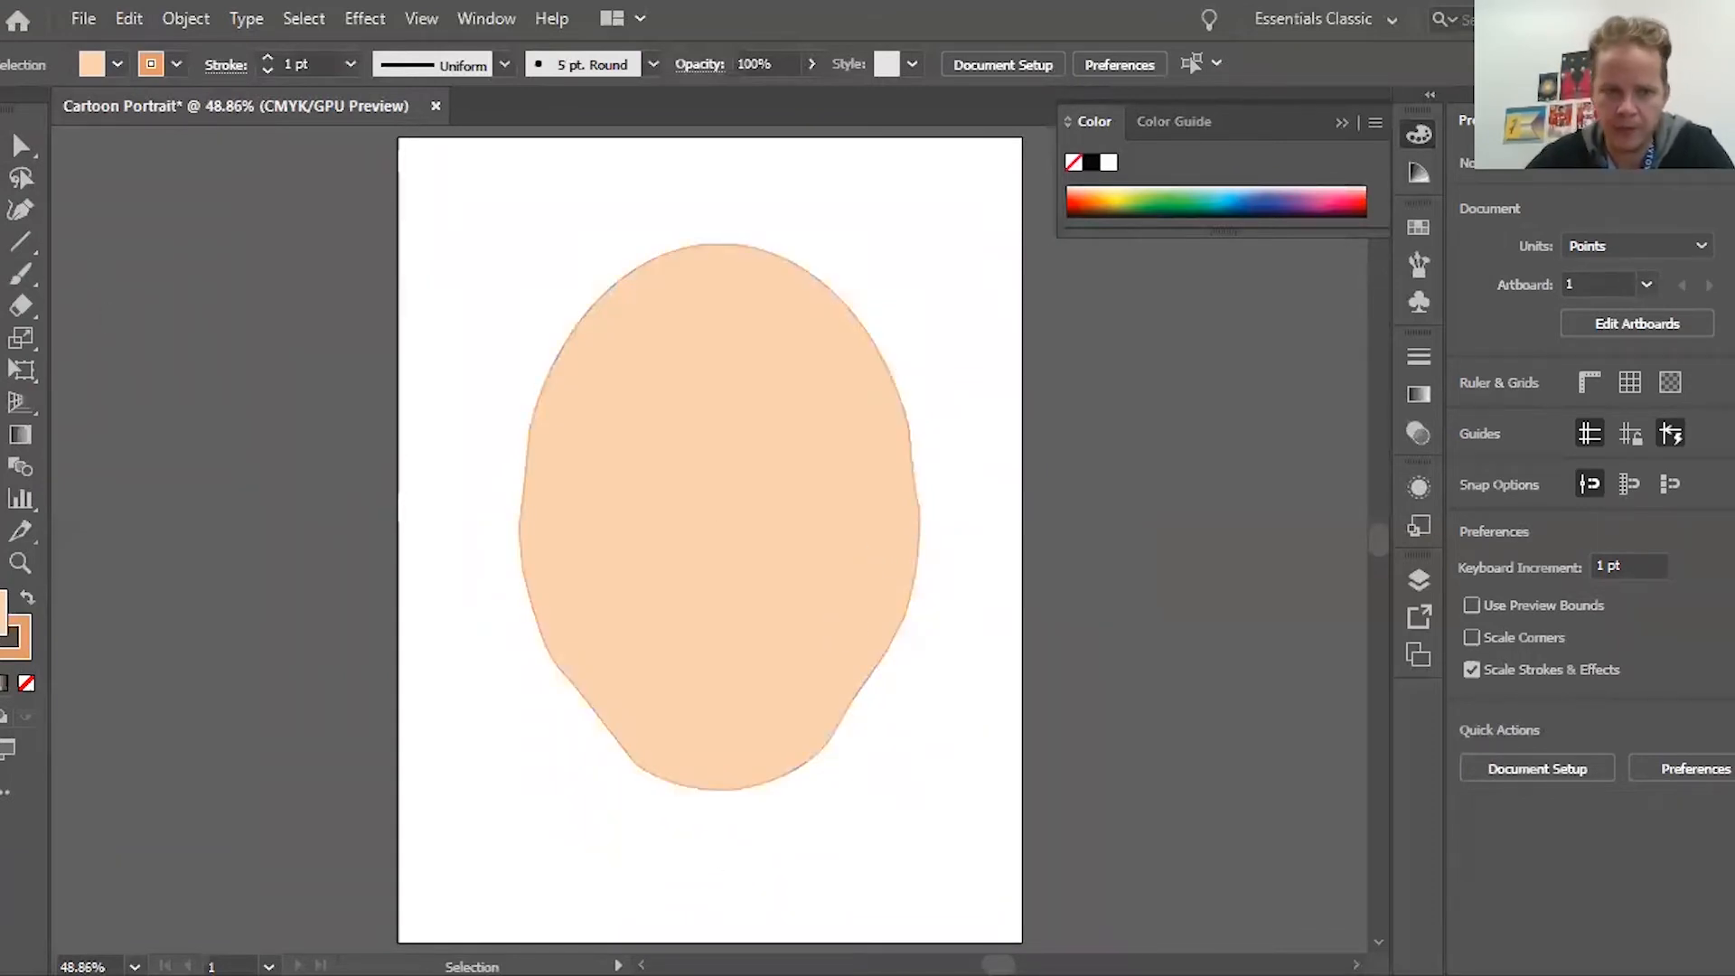
Draw a neck rectangle about 82 by 373 pt from mid-face to the artboard's bottom edge and nudge it 1 pt left
key("l")
left_click_drag(2, 284, 83, 283)
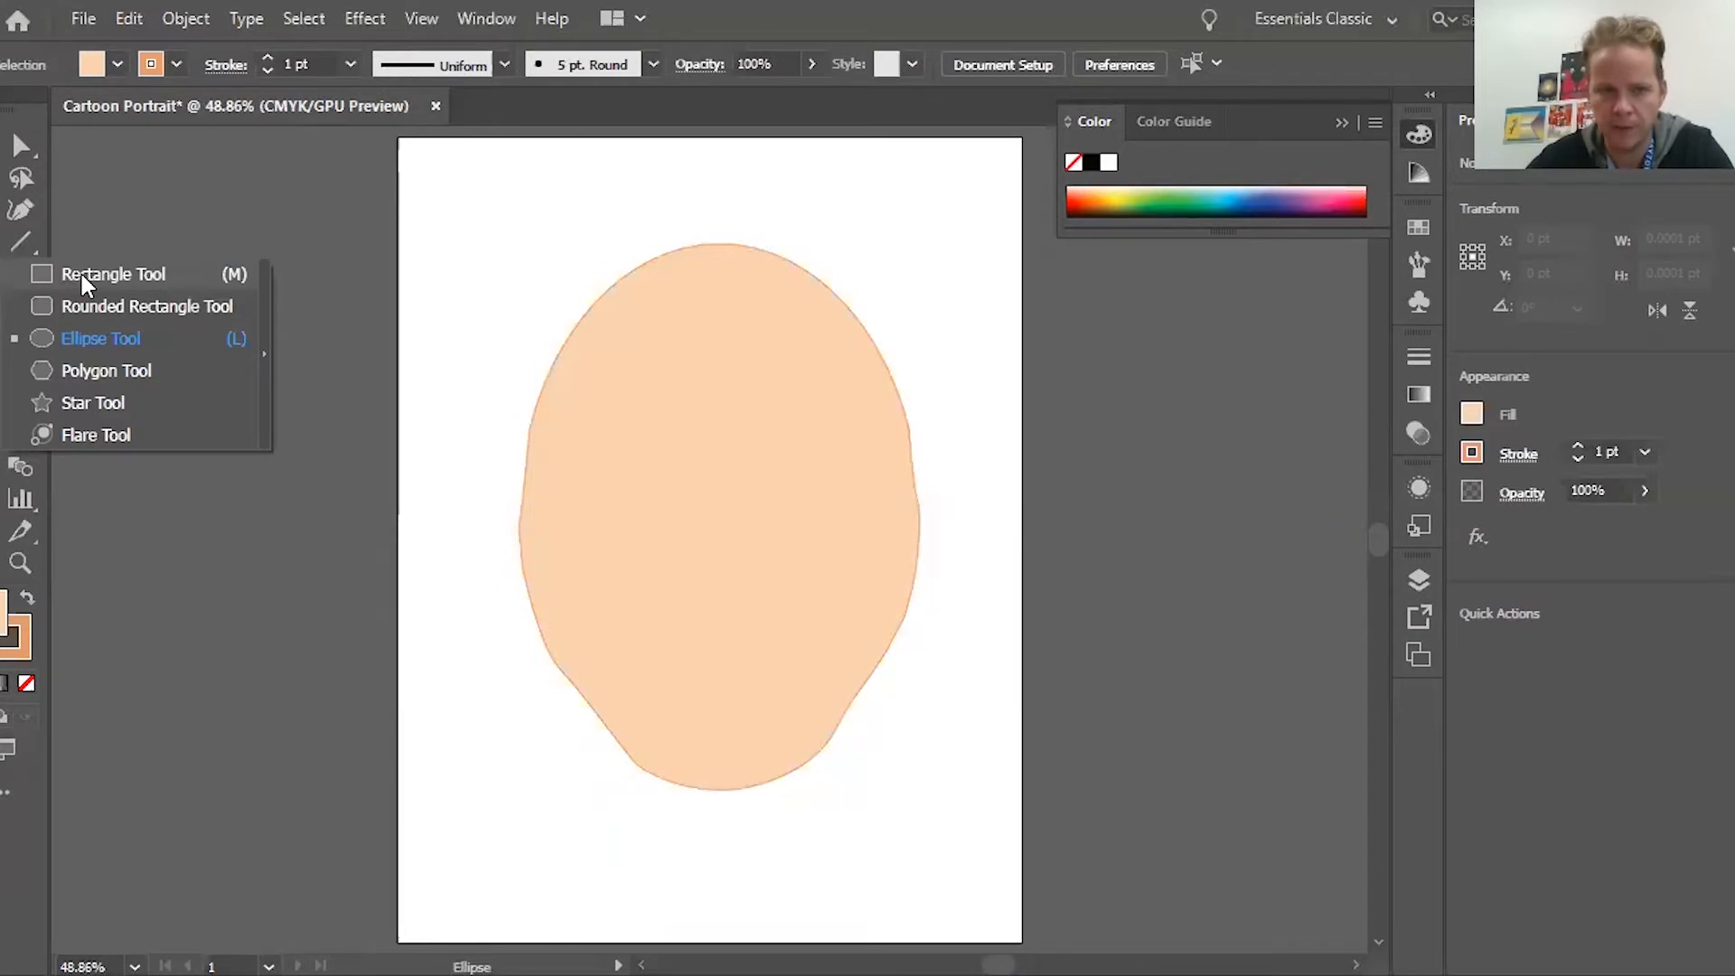
left_click(81, 276)
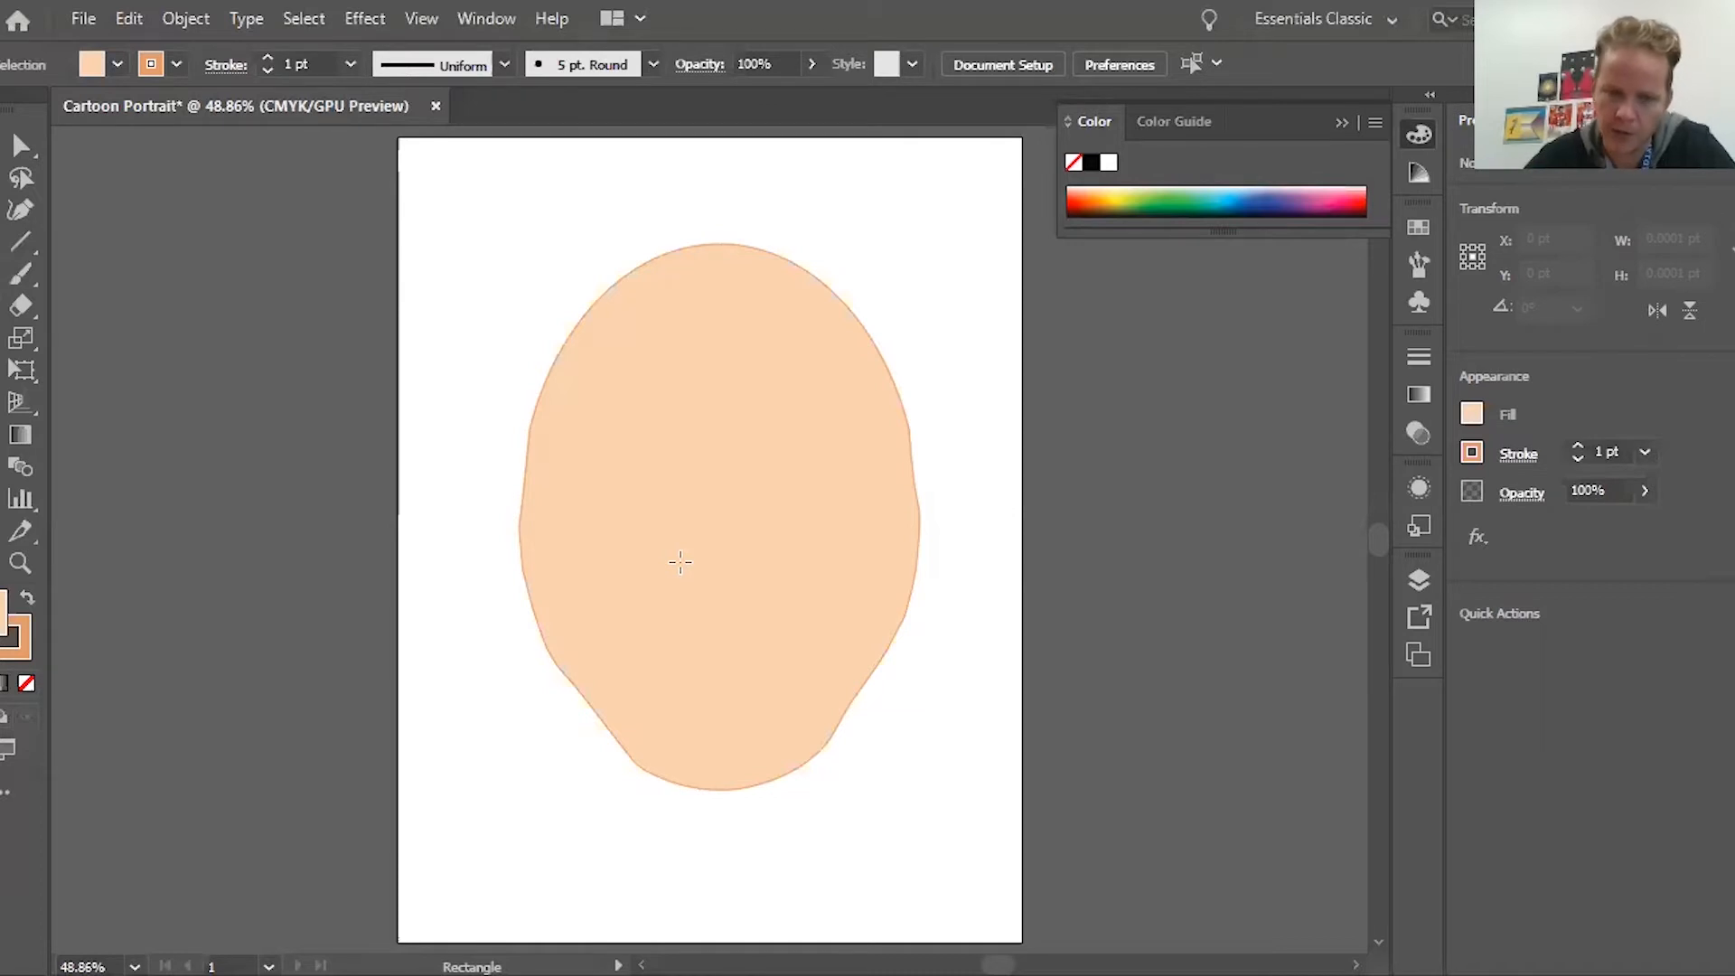
left_click_drag(680, 562, 763, 941)
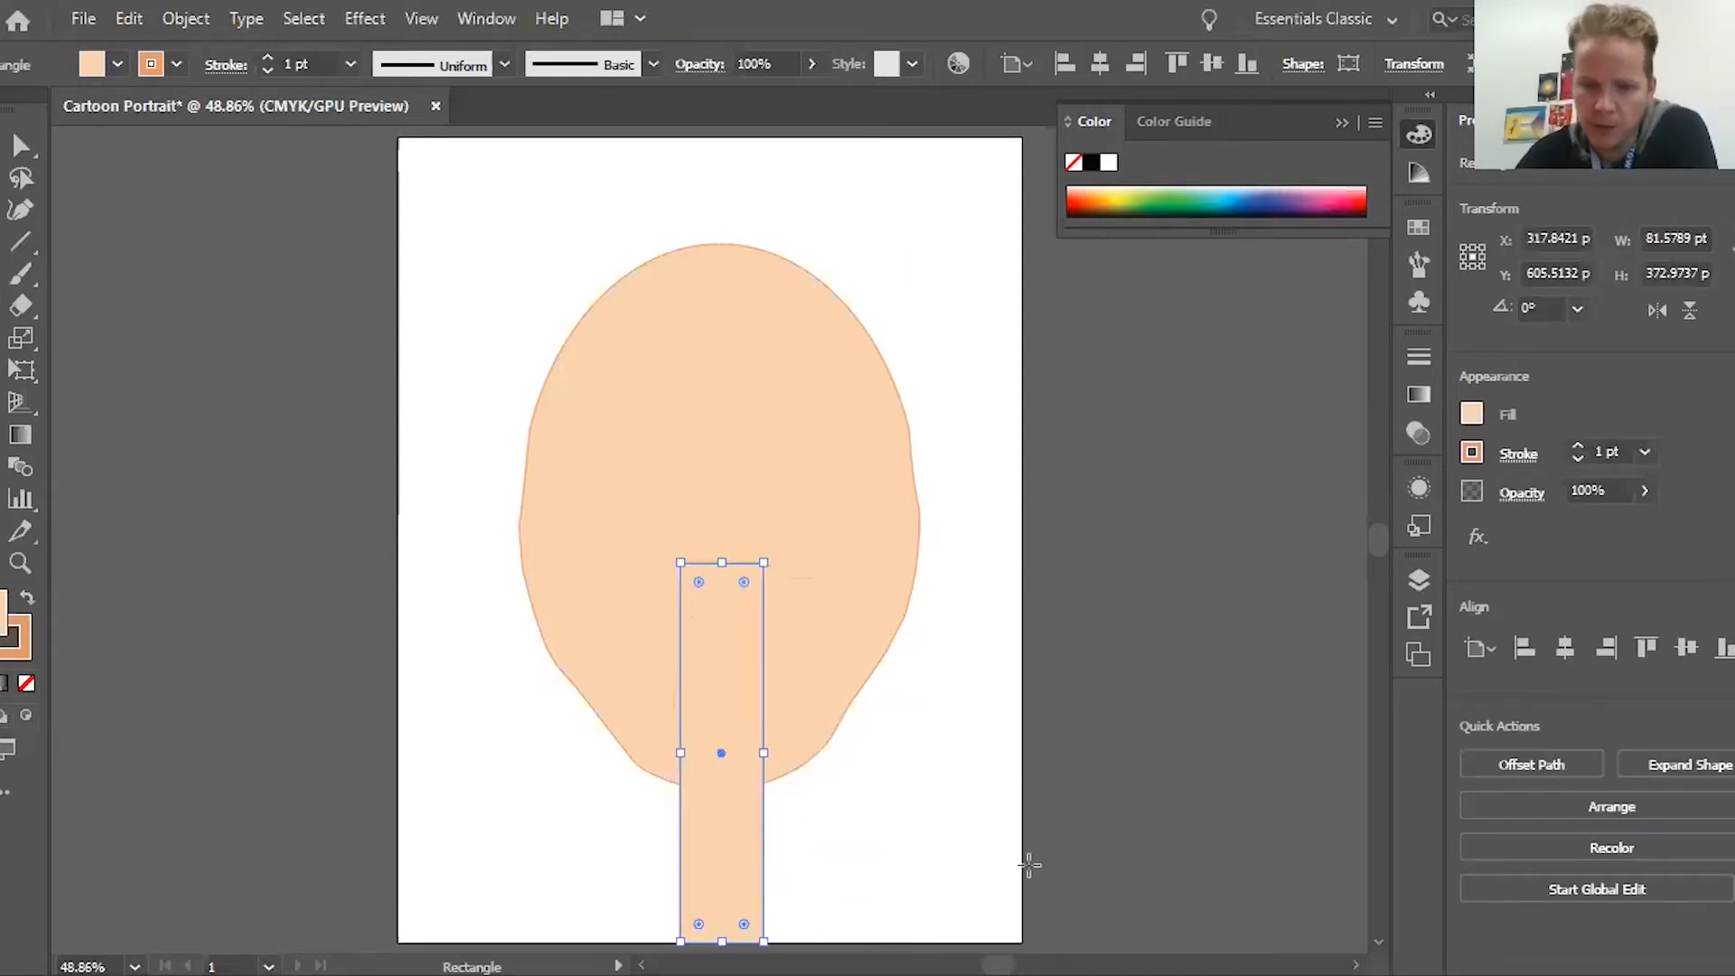
key("Left")
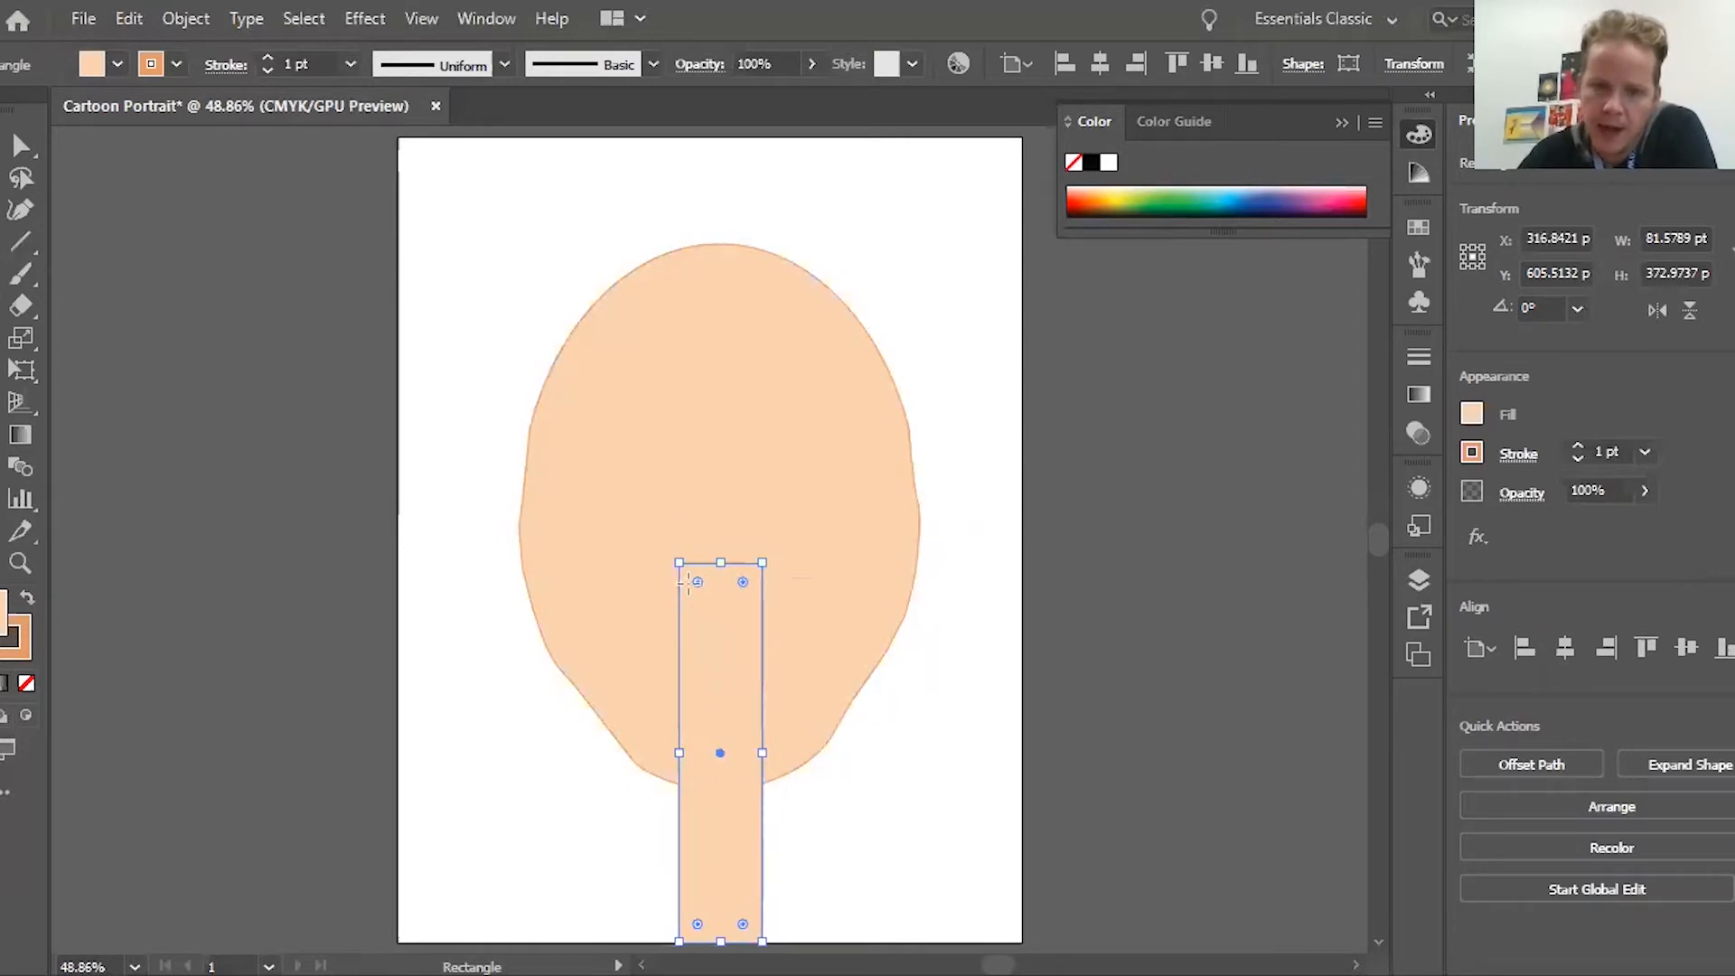
Send the neck rectangle to the back, behind the head, and deselect it
left_click(177, 20)
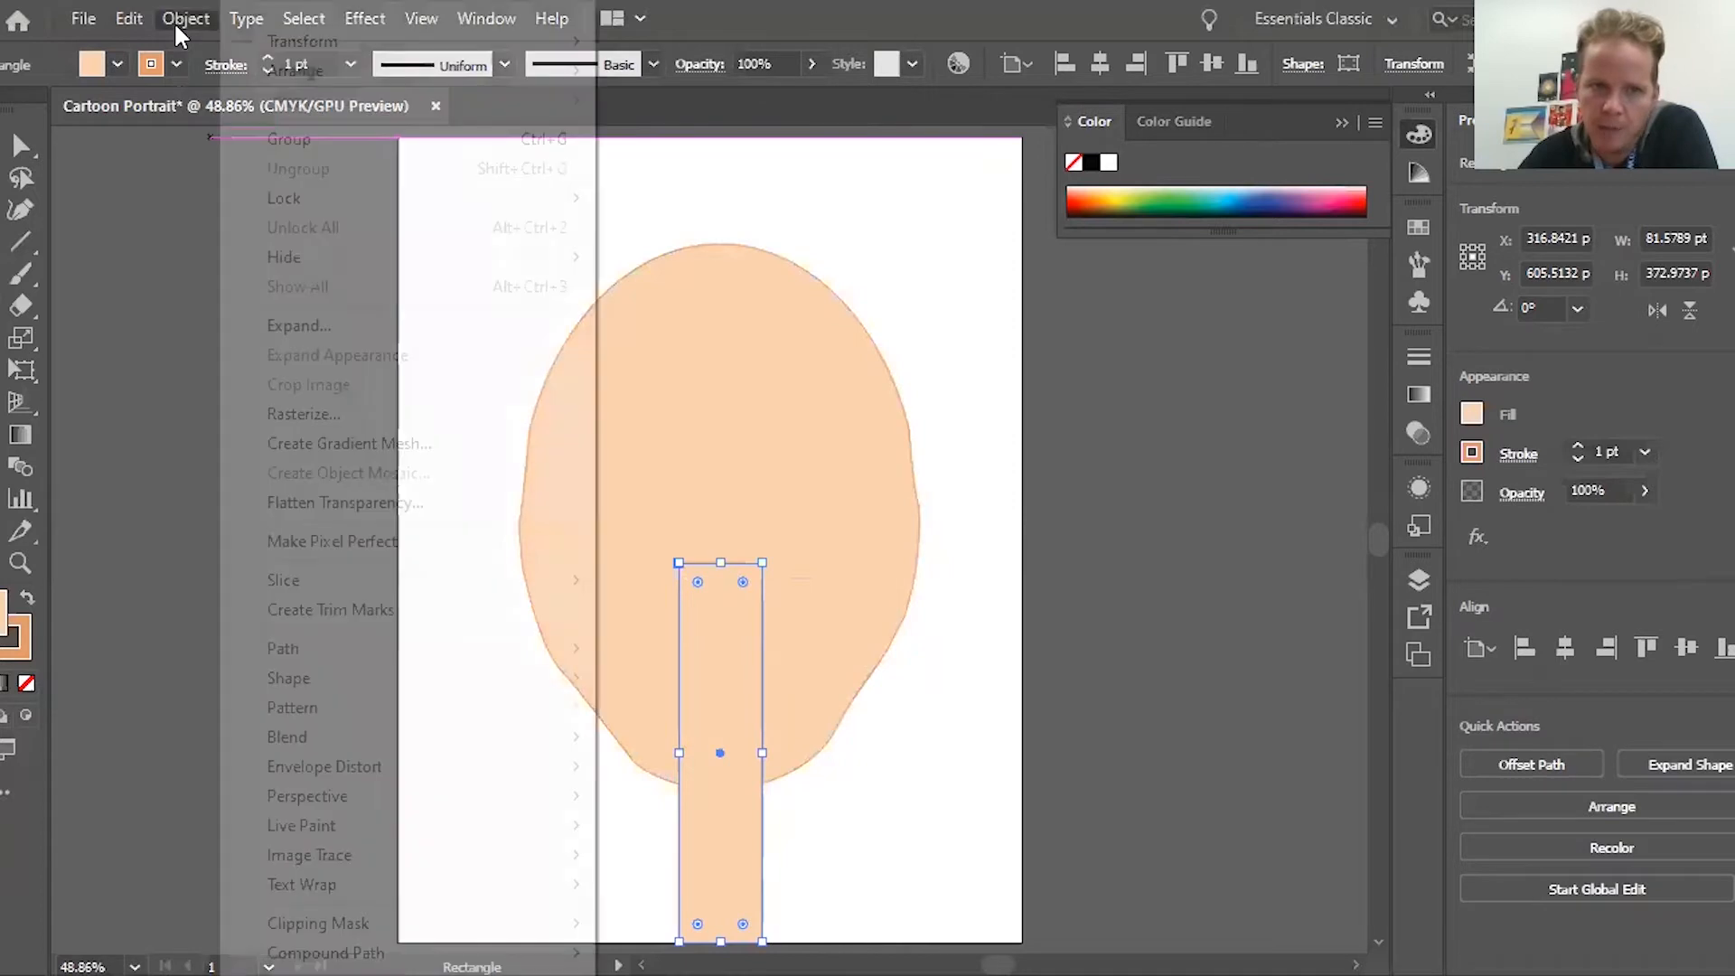
mouse_move(312, 73)
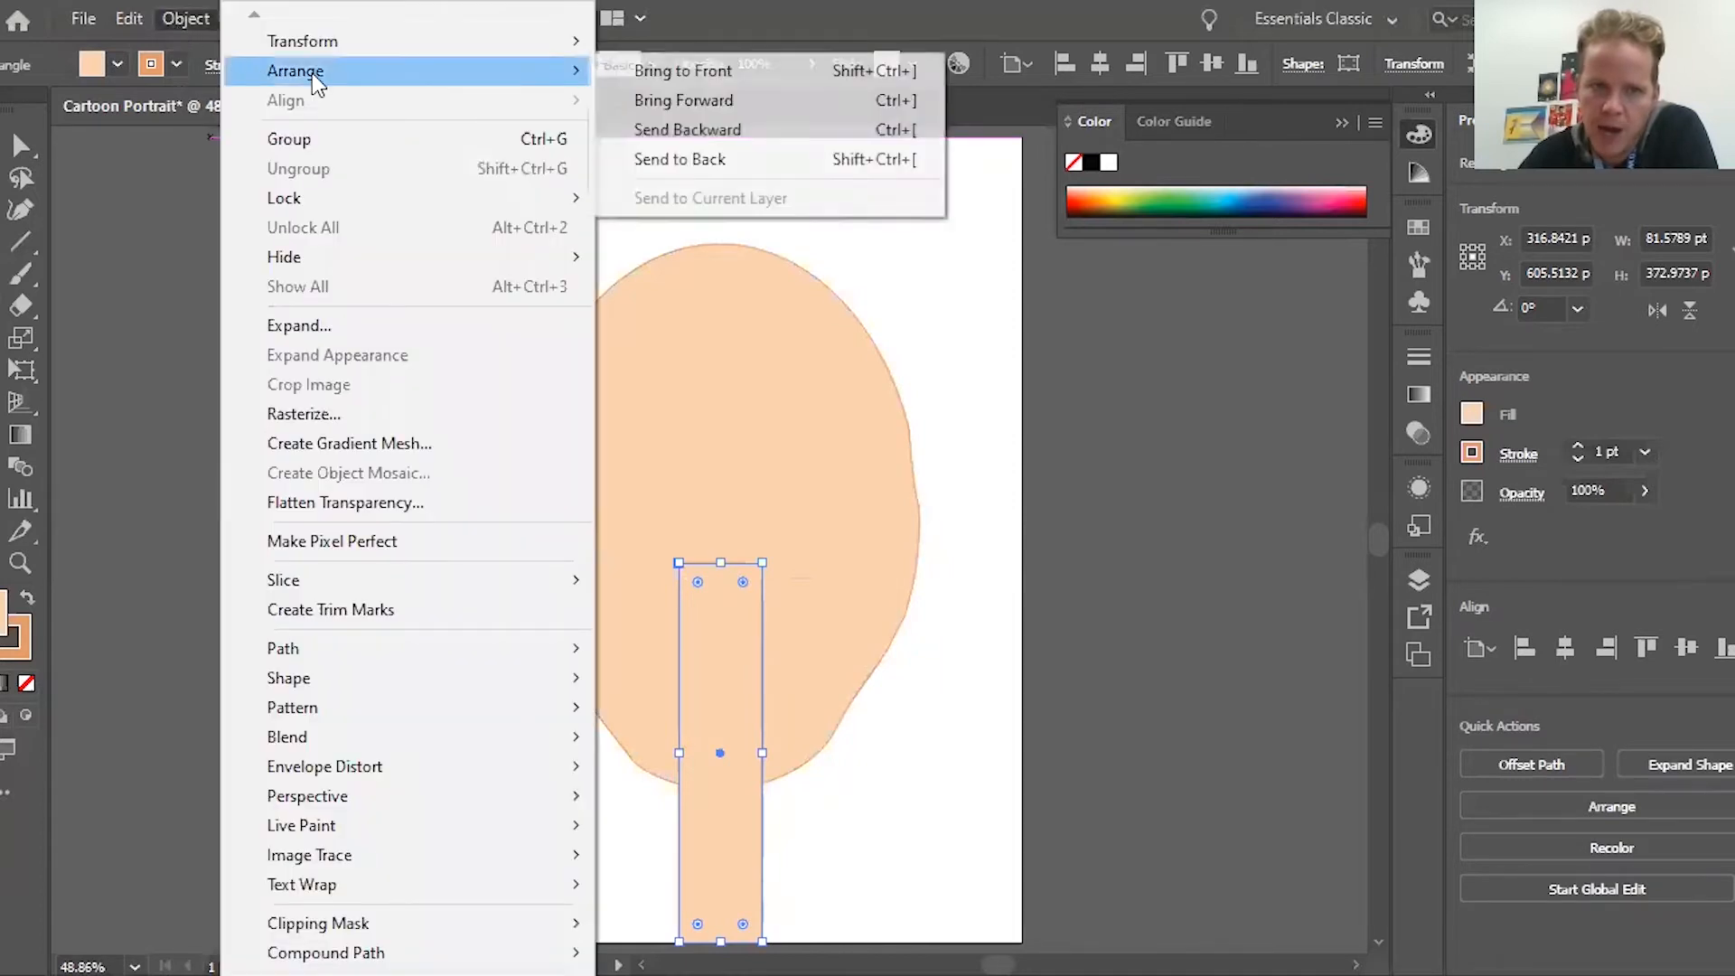
left_click(654, 163)
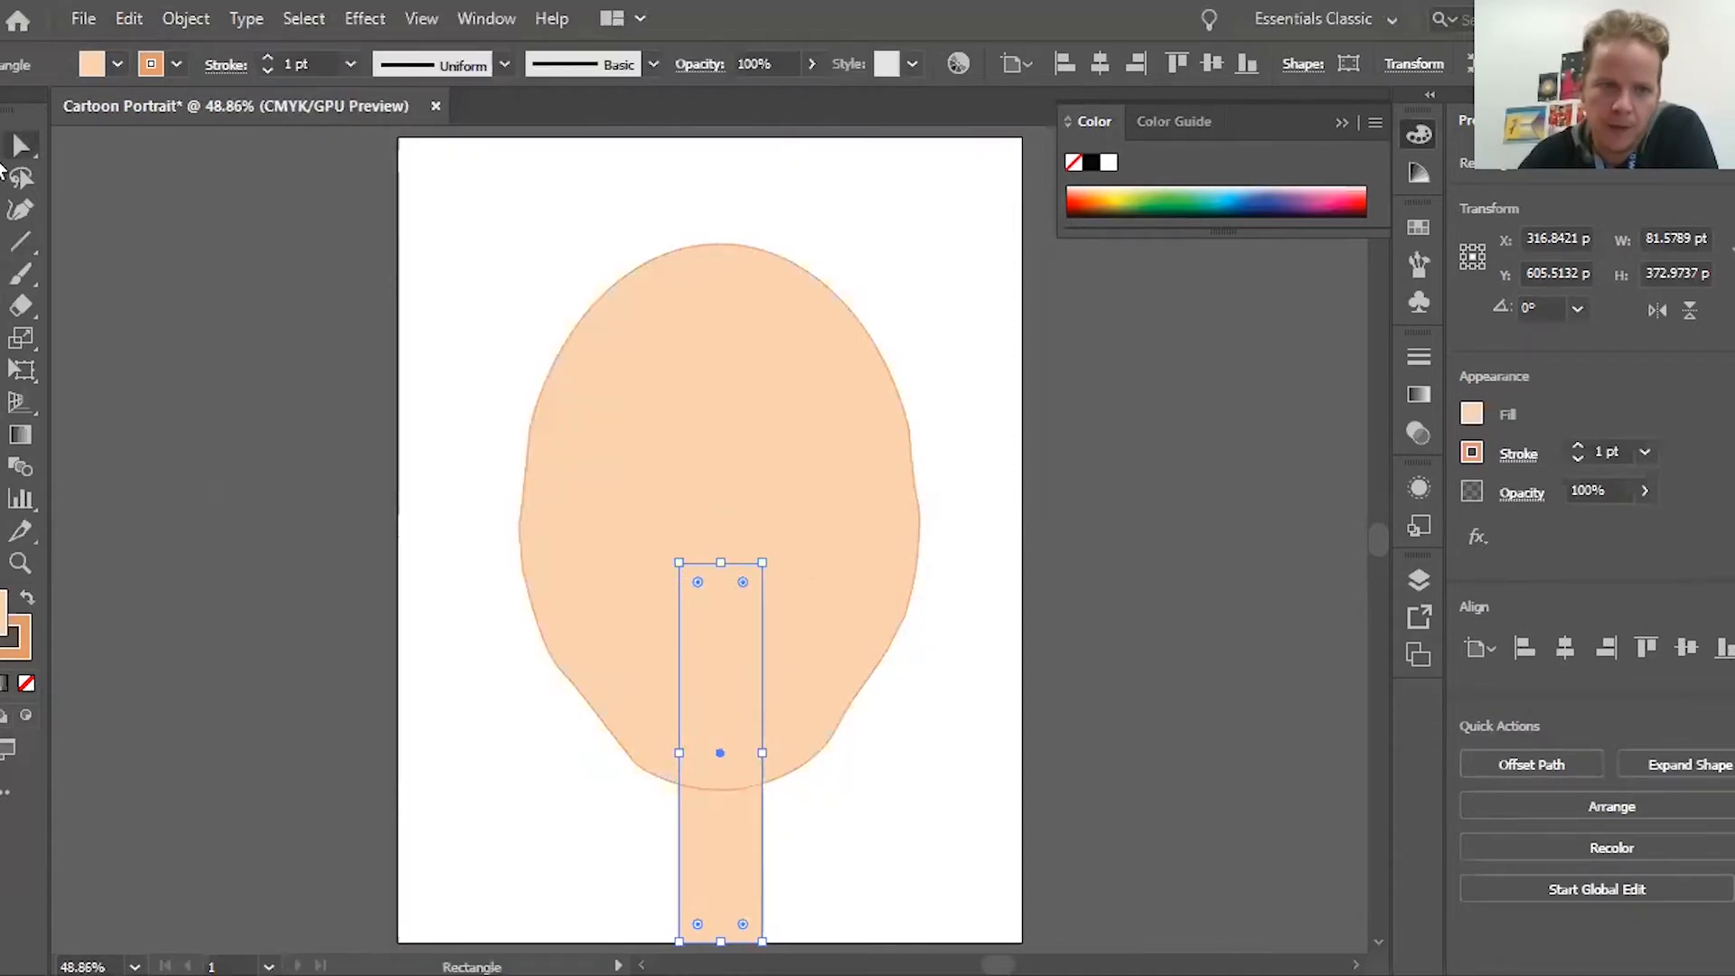
left_click(20, 146)
left_click(458, 604)
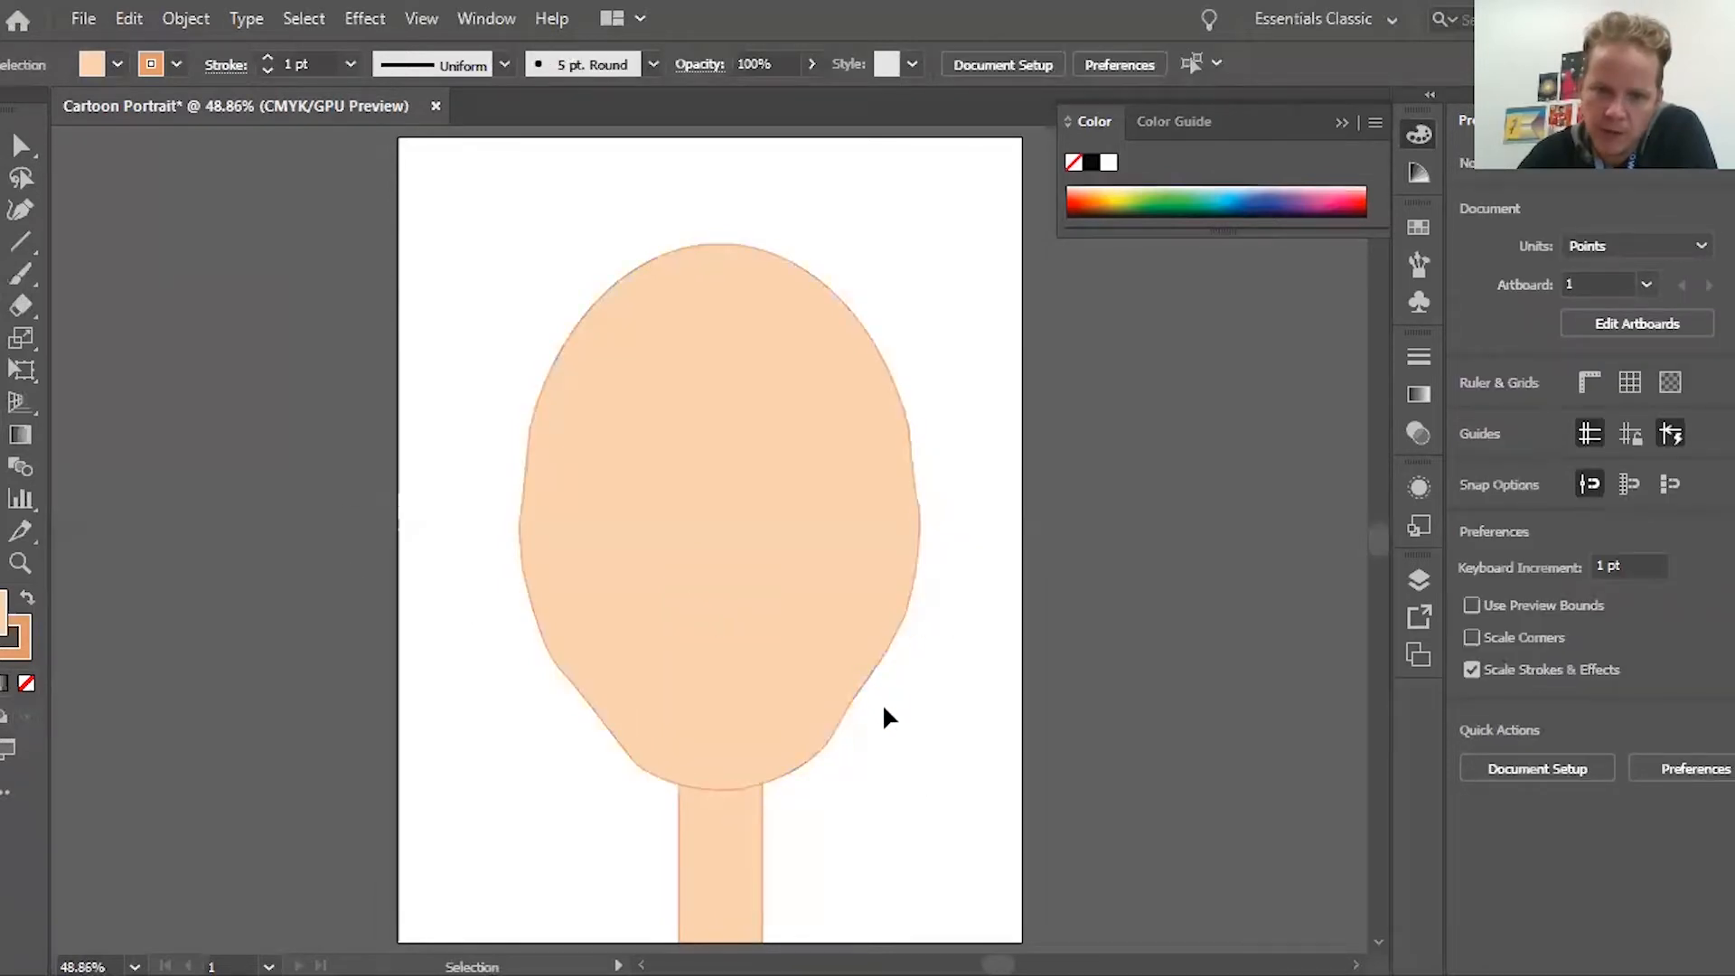
left_click(747, 615)
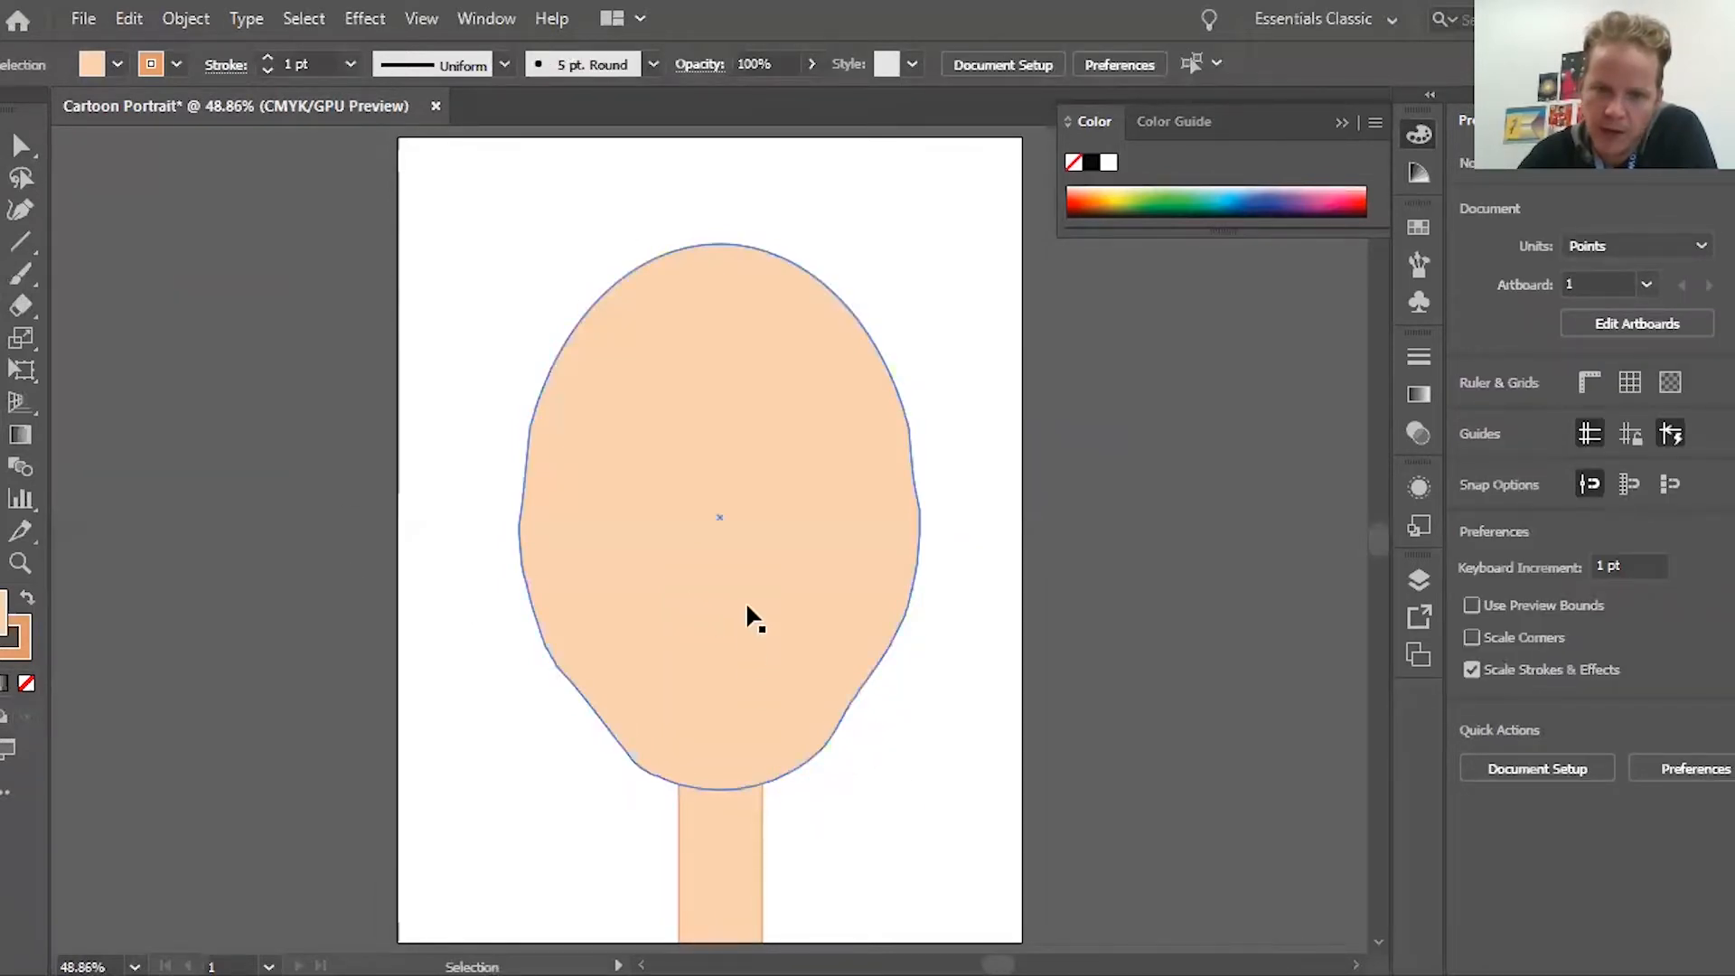
left_click(716, 853)
key("ctrl+shift+bracketleft")
left_click(831, 875)
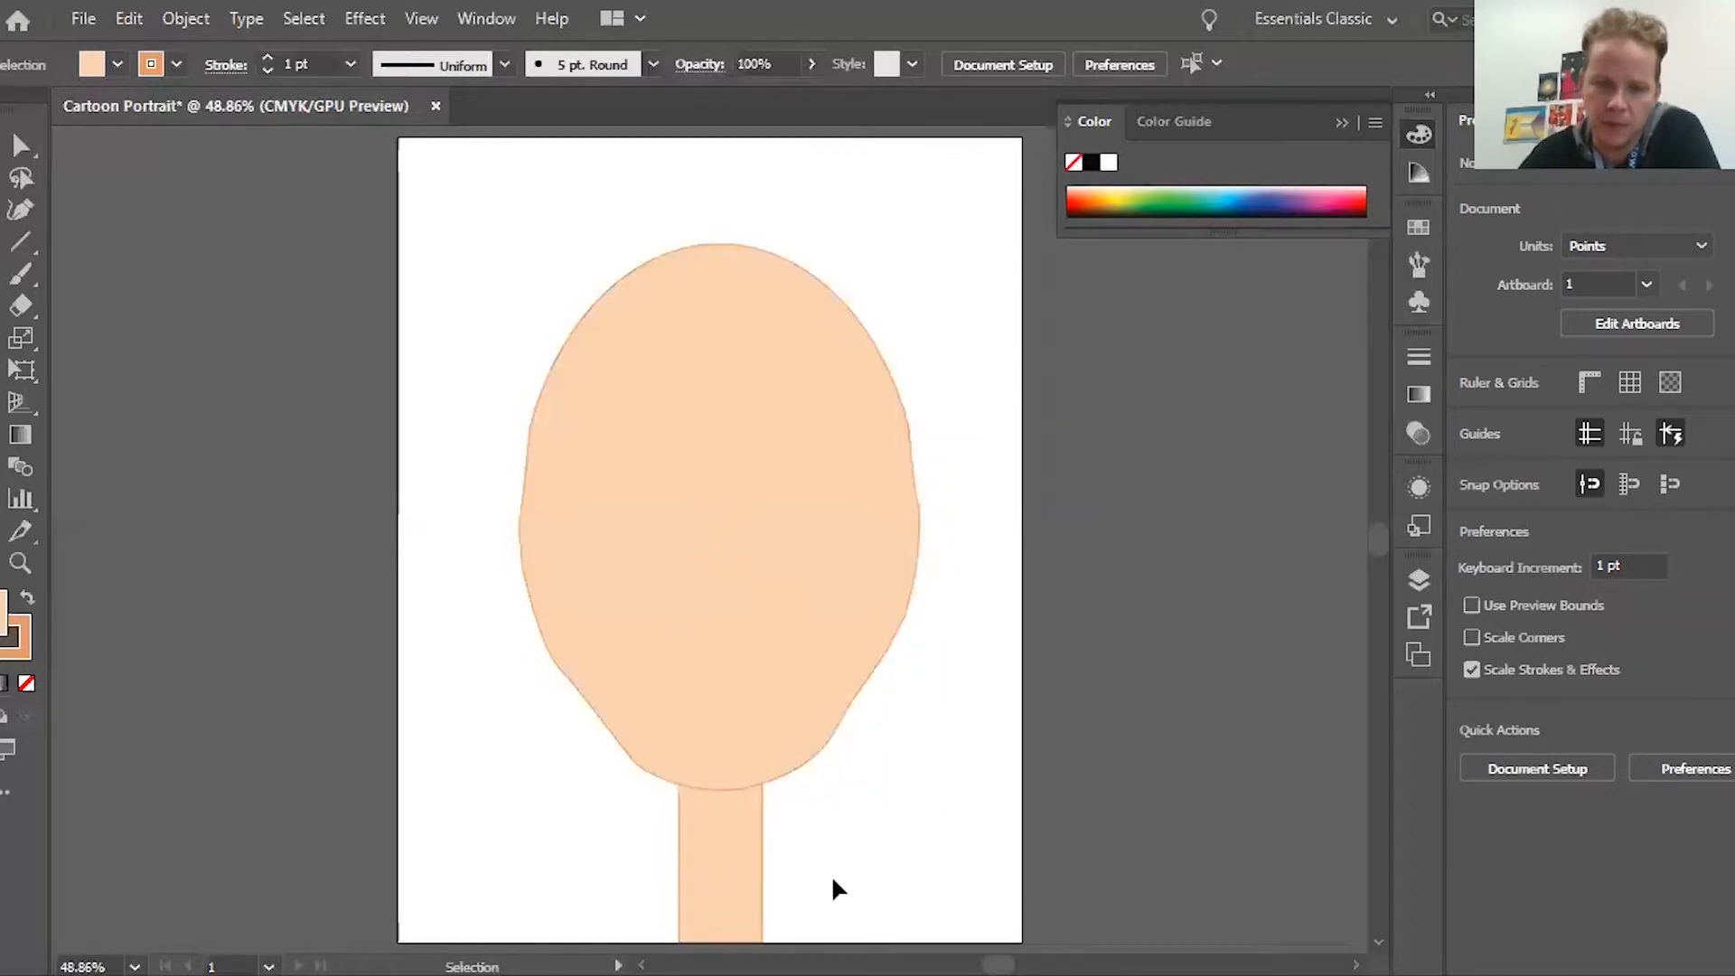
Warp the bottom of the neck rectangle outward to the left to form a sloping left shoulder
left_click(718, 888)
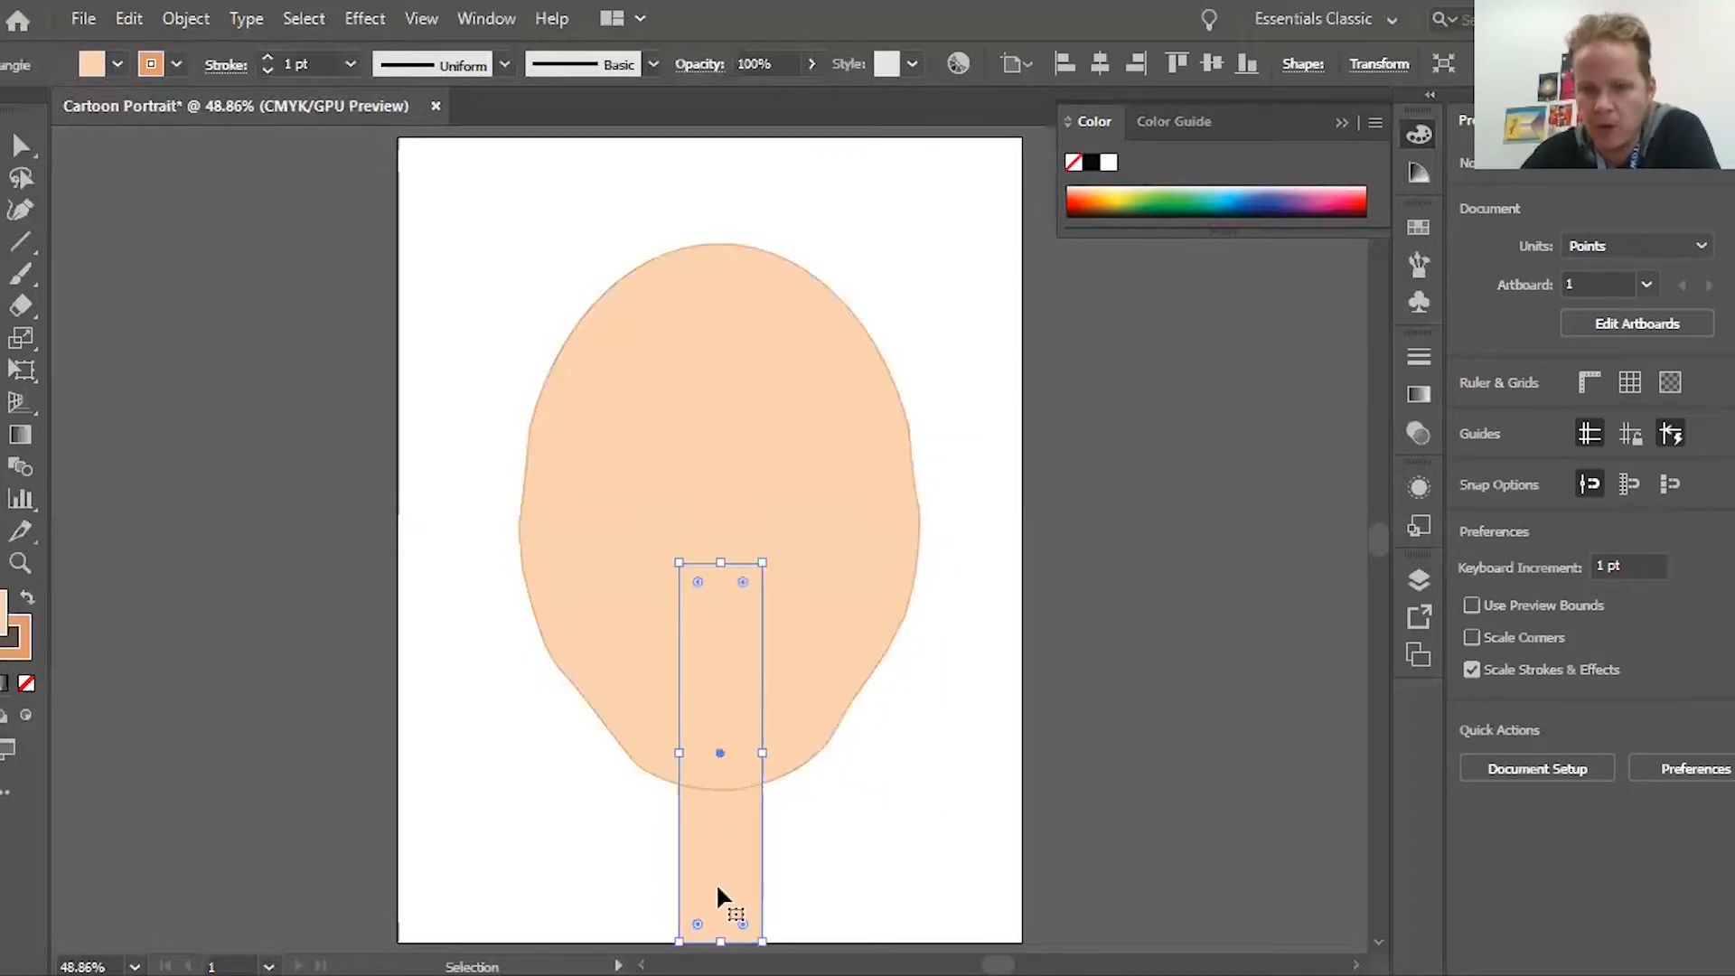
scroll(586, 813, "down", 1)
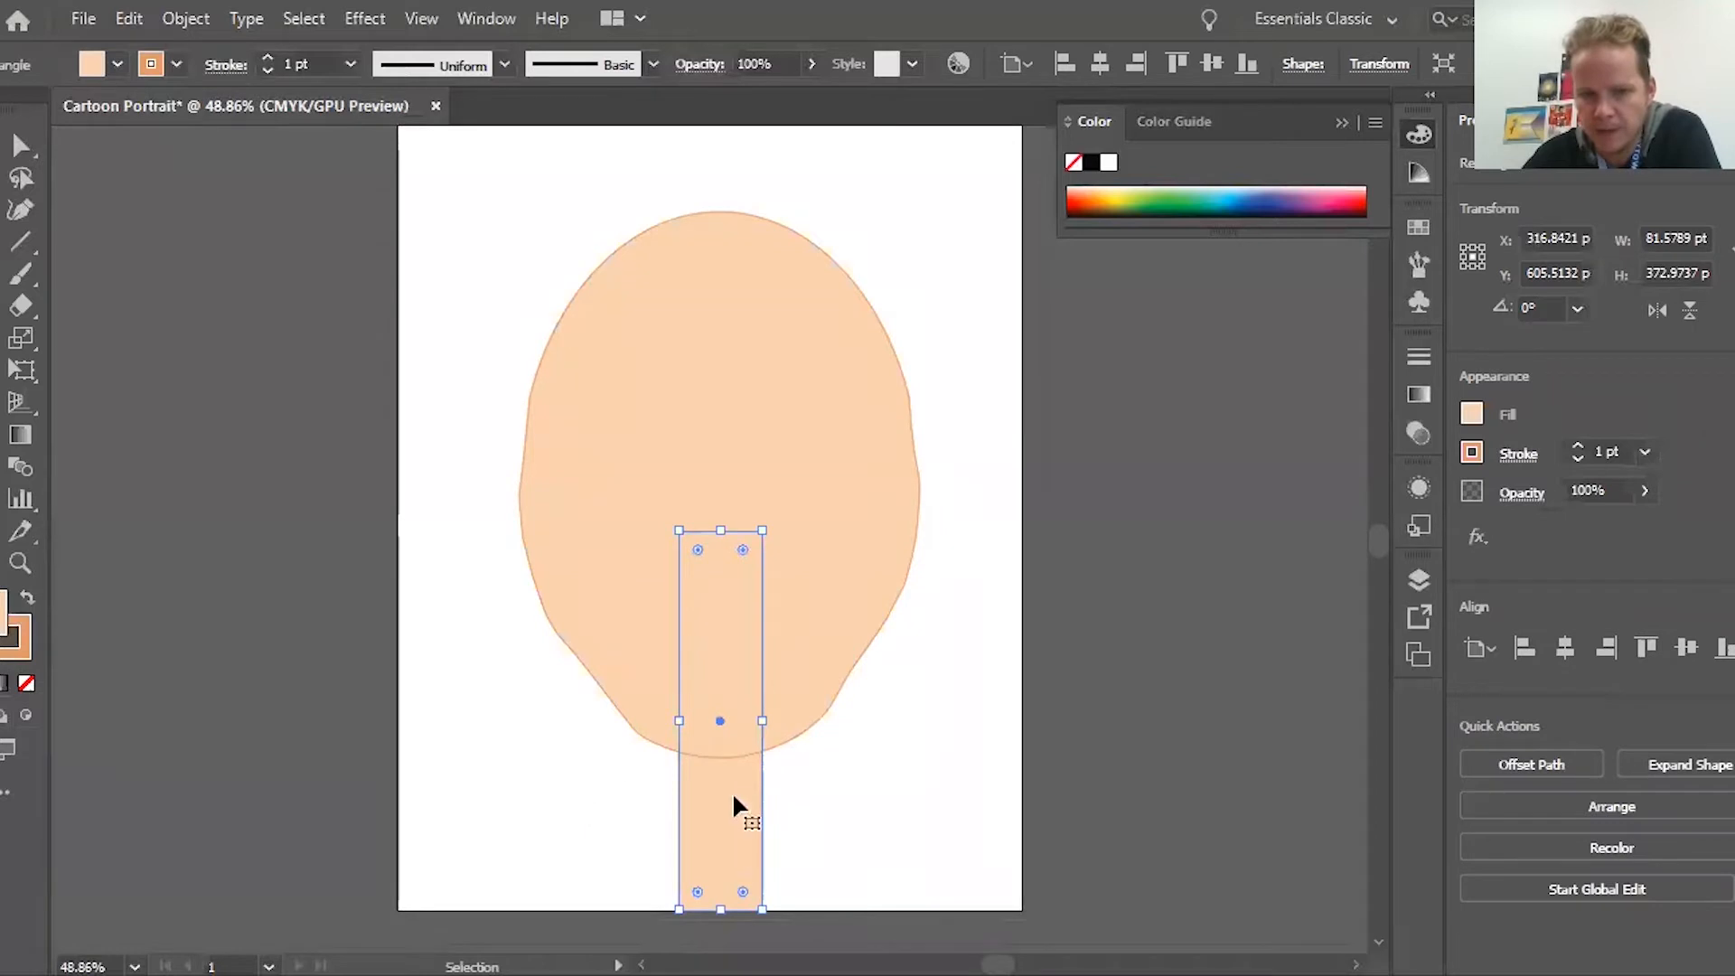
key("shift+r")
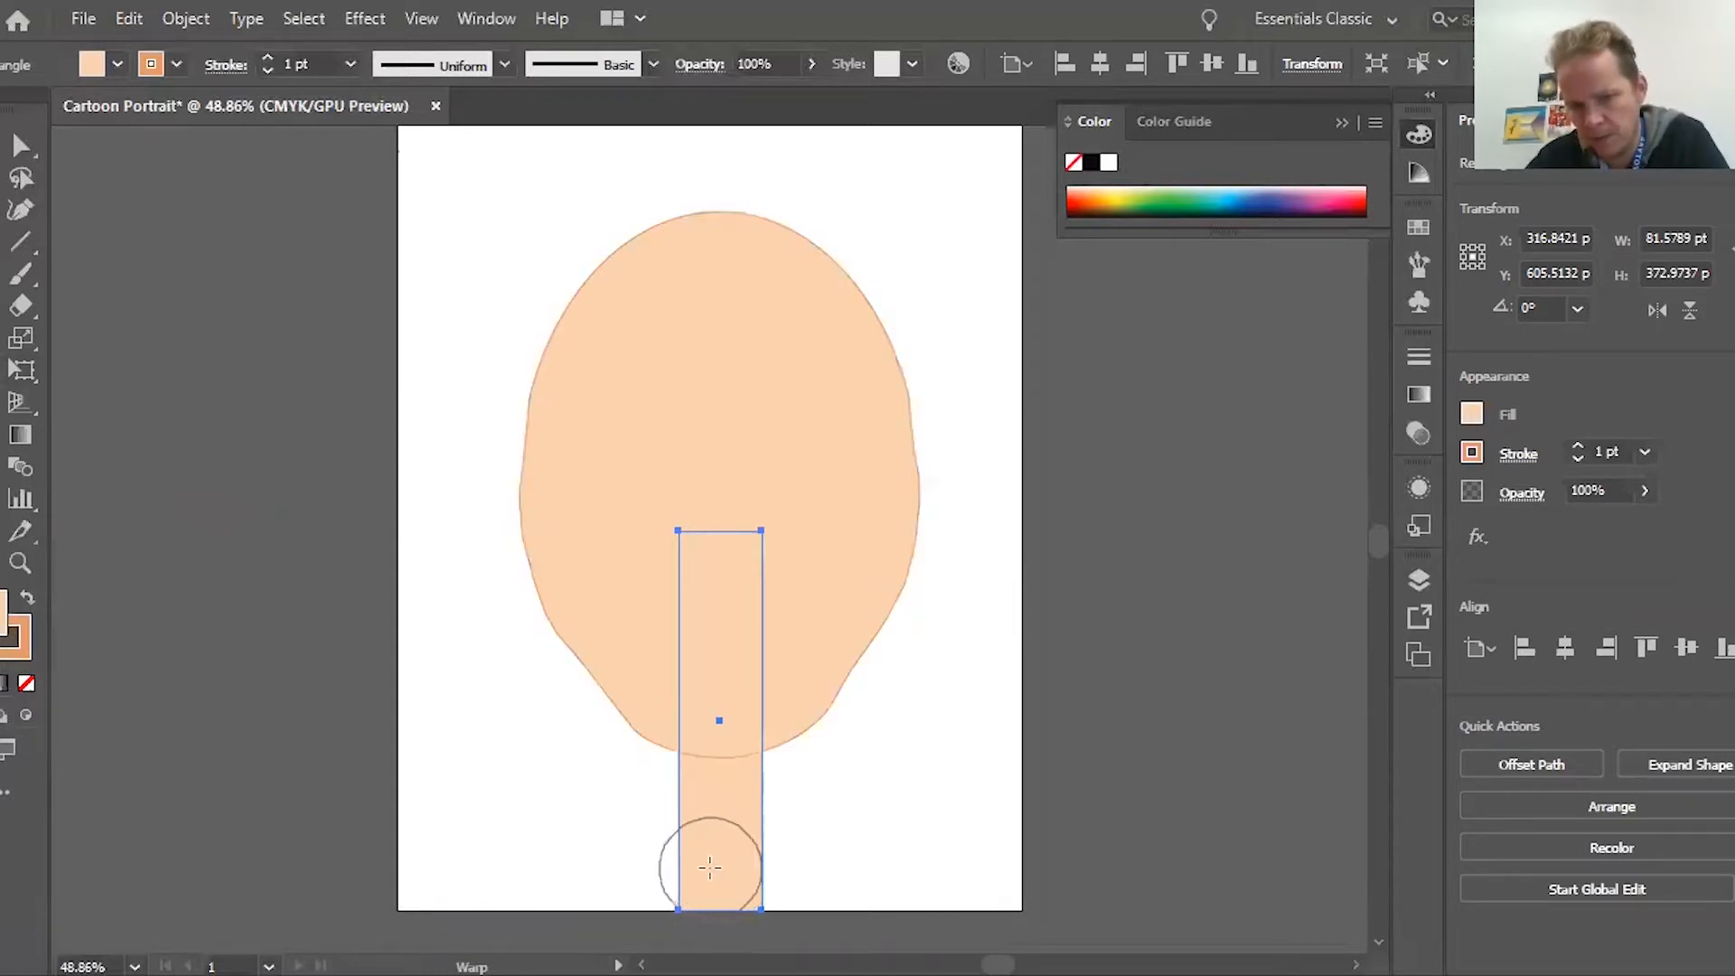
mouse_move(709, 867)
left_mouse_down()
mouse_move(552, 899)
mouse_move(460, 878)
mouse_move(487, 918)
mouse_move(564, 899)
mouse_move(496, 902)
left_mouse_up()
mouse_move(653, 848)
left_mouse_down()
mouse_move(507, 915)
mouse_move(533, 916)
left_mouse_up()
Warp the neck's bottom outward to the right for the right shoulder, making the shape about 435 pt wide, and deselect it
left_click_drag(715, 872, 840, 881)
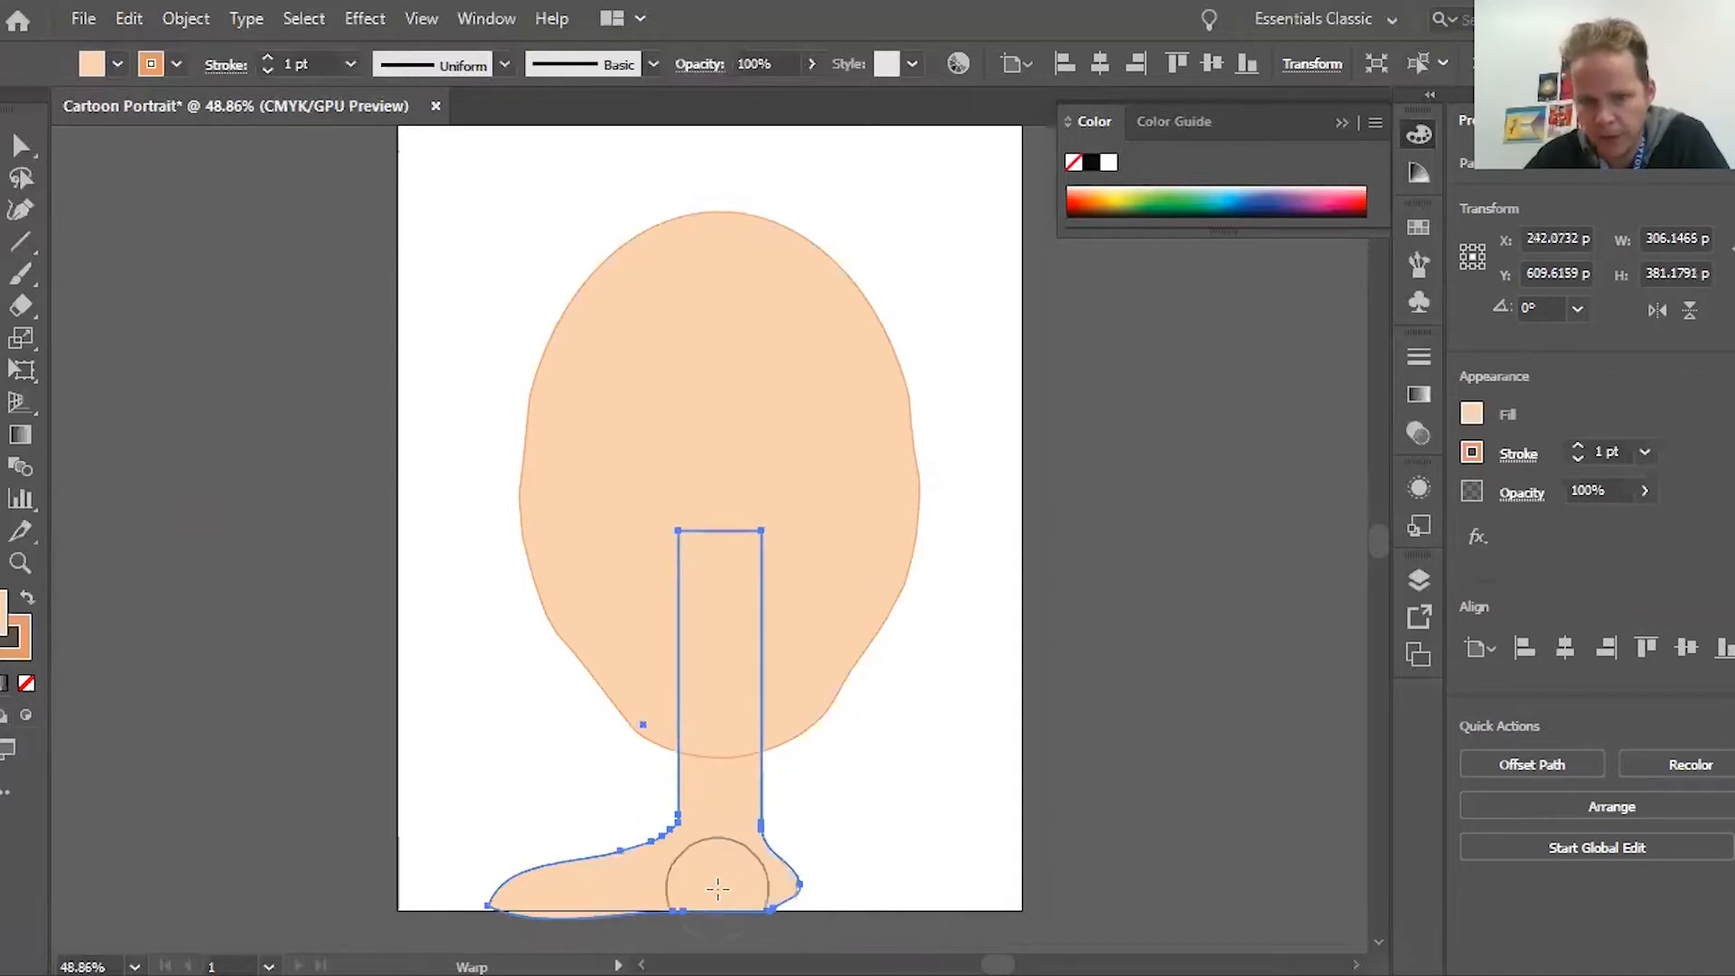
left_click_drag(718, 889, 938, 900)
mouse_move(713, 897)
left_mouse_down()
mouse_move(925, 910)
mouse_move(786, 871)
mouse_move(951, 881)
mouse_move(848, 890)
mouse_move(913, 897)
left_mouse_up()
left_click_drag(755, 860, 914, 904)
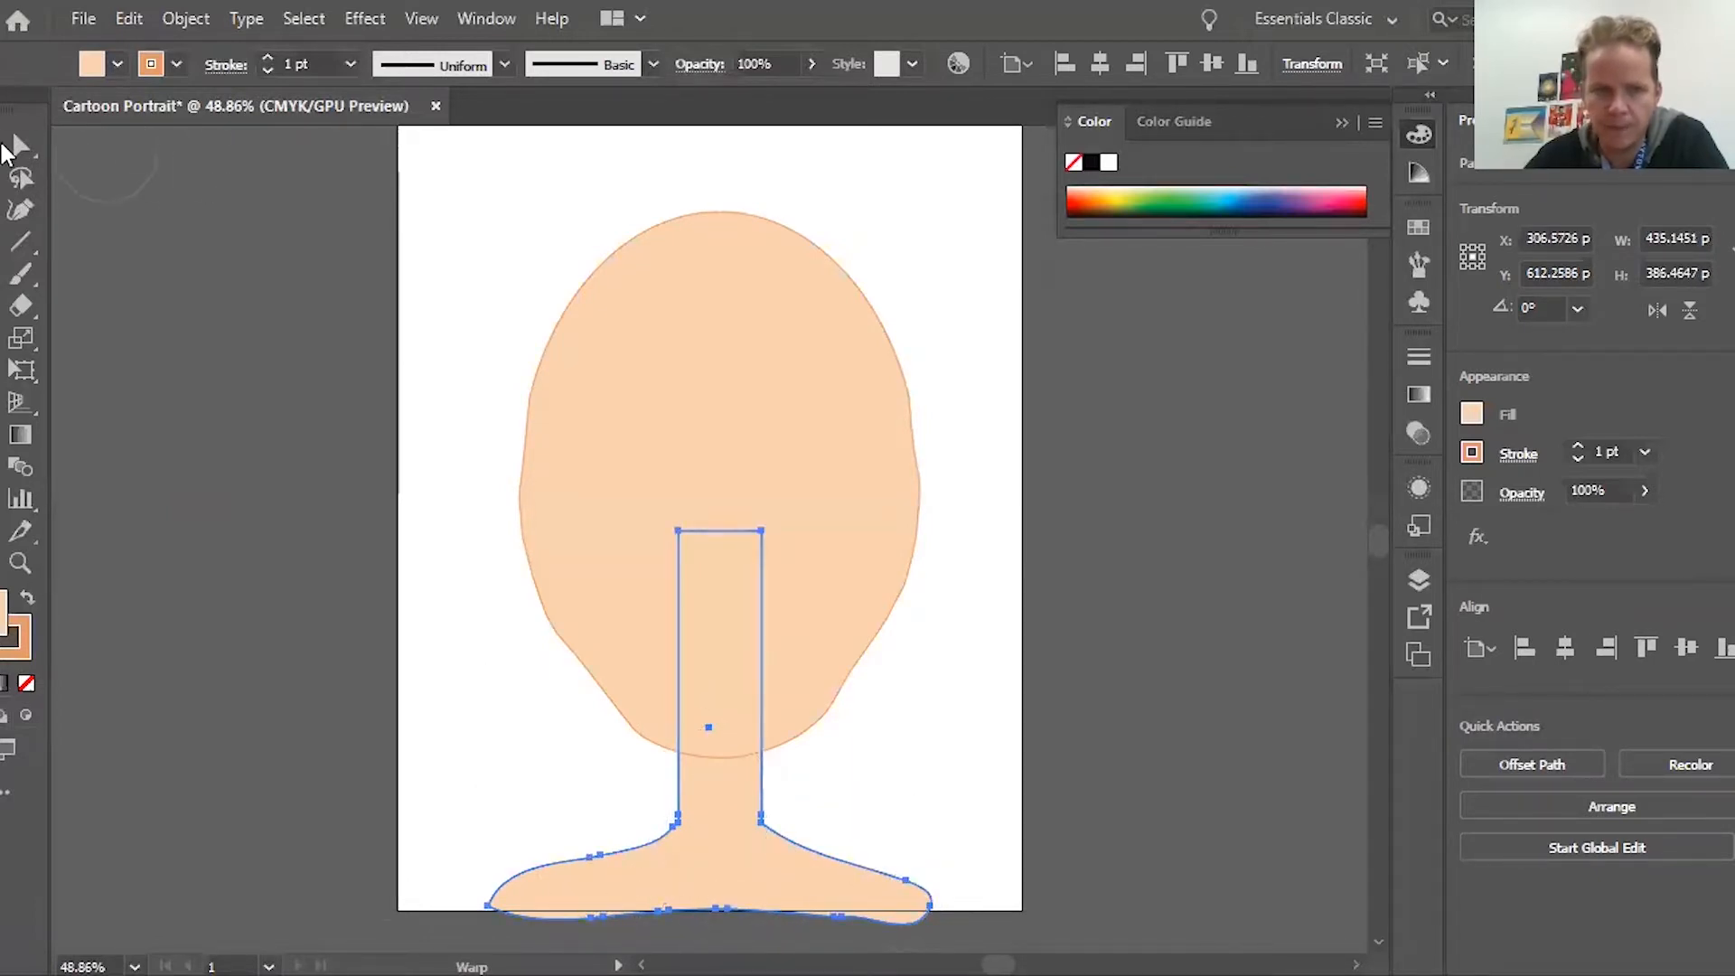
left_click(11, 146)
left_click(147, 320)
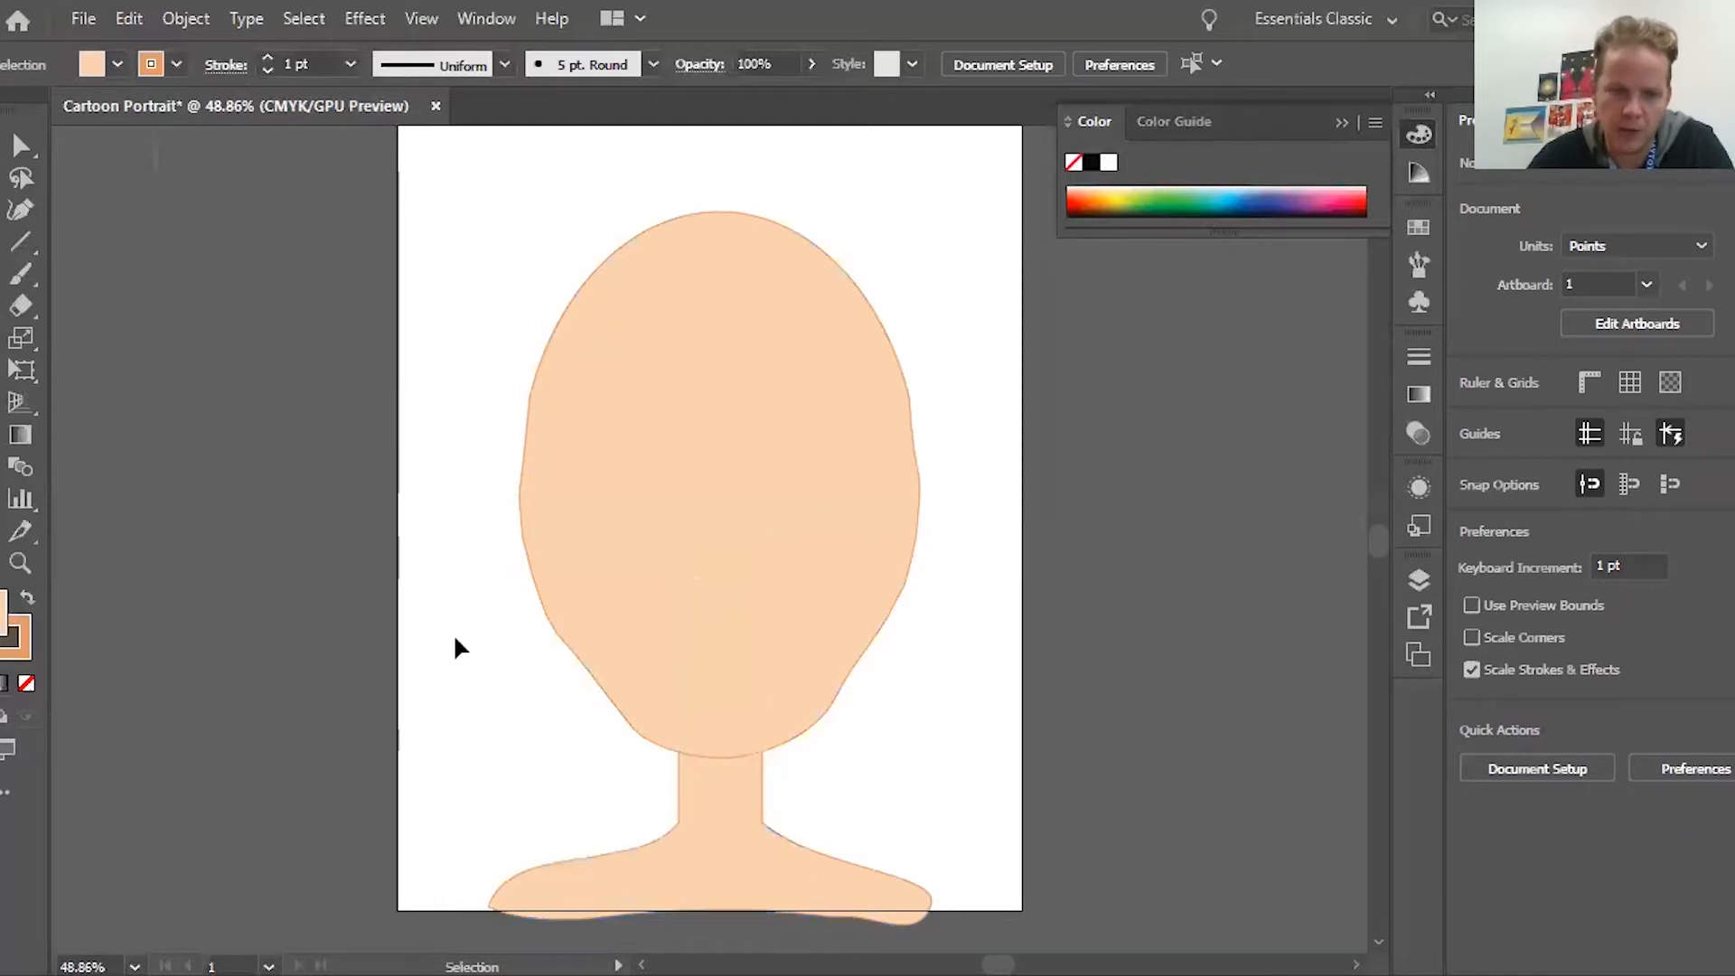
Erase the uneven underside of the neck and shoulders shape to leave a straight edge along the artboard's bottom
left_click(783, 878)
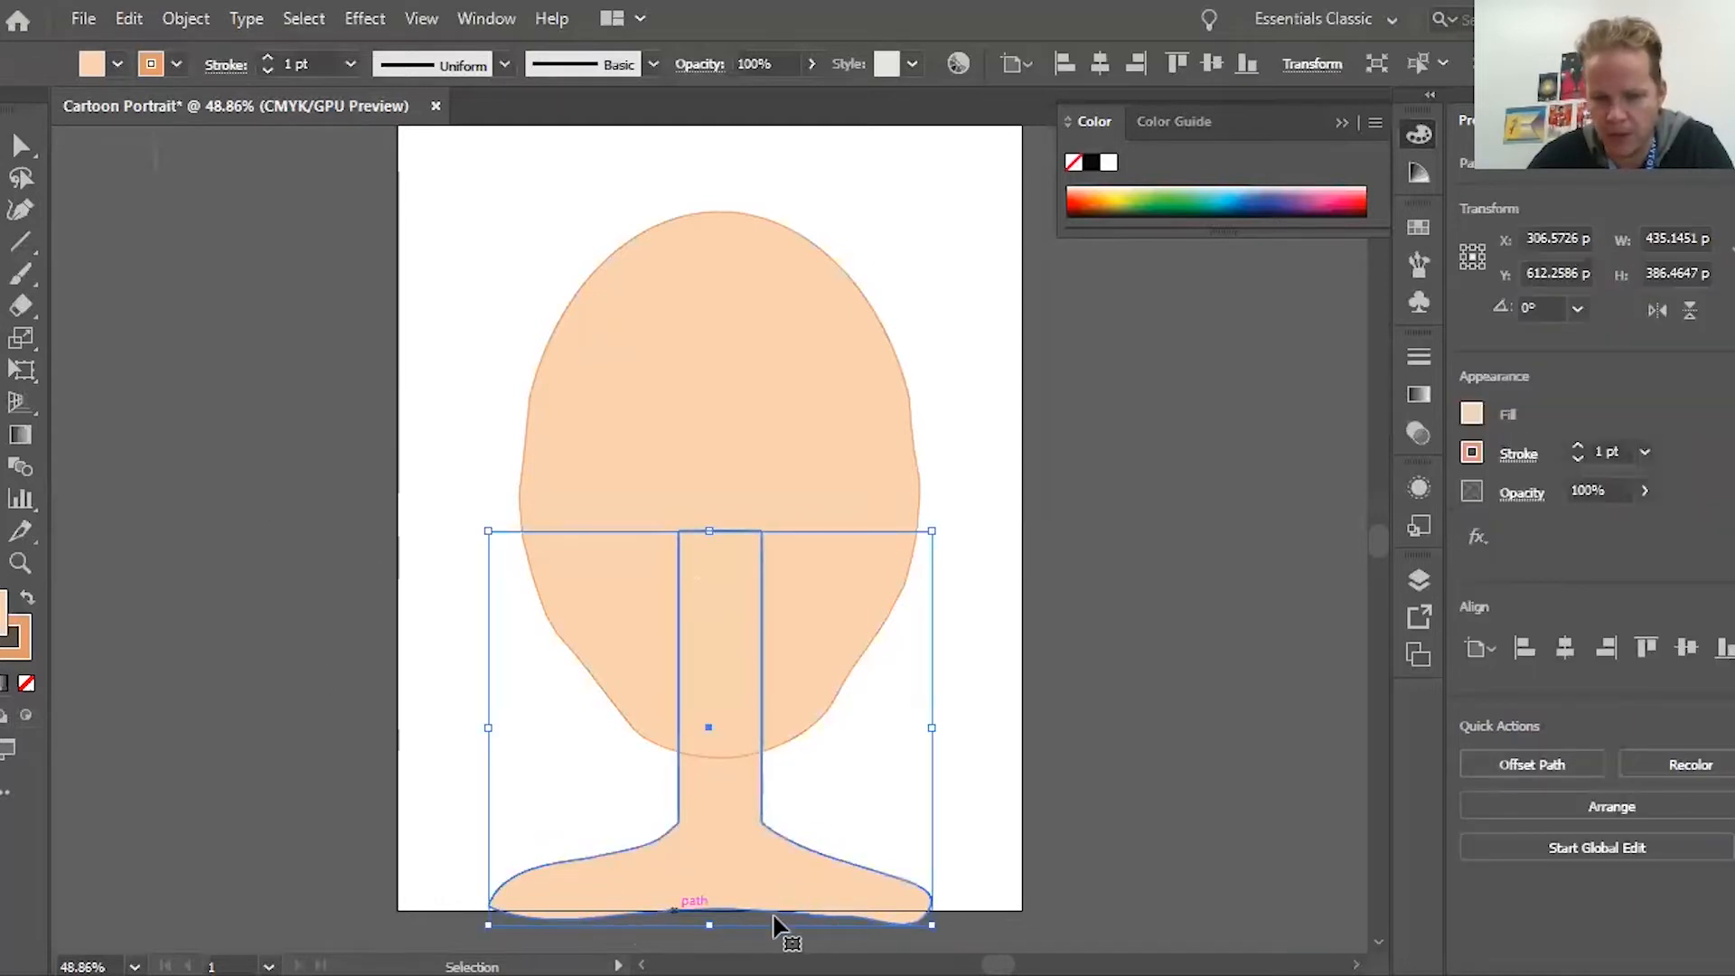
scroll(775, 922, "down", 5)
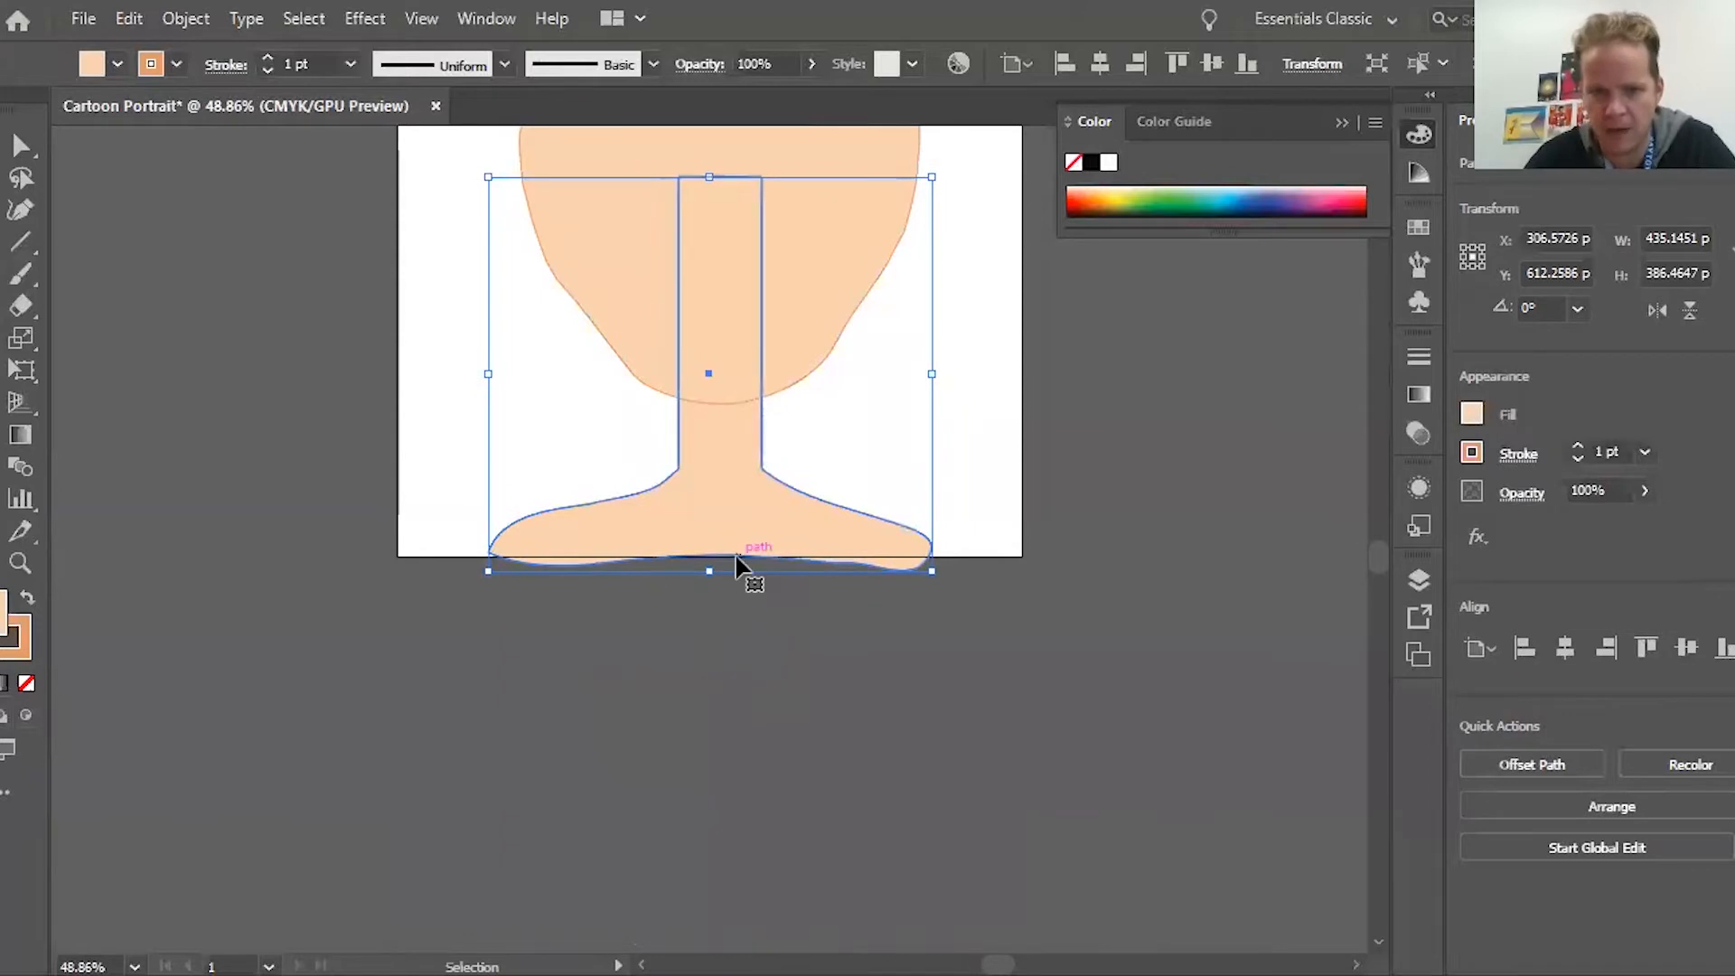
left_click(29, 305)
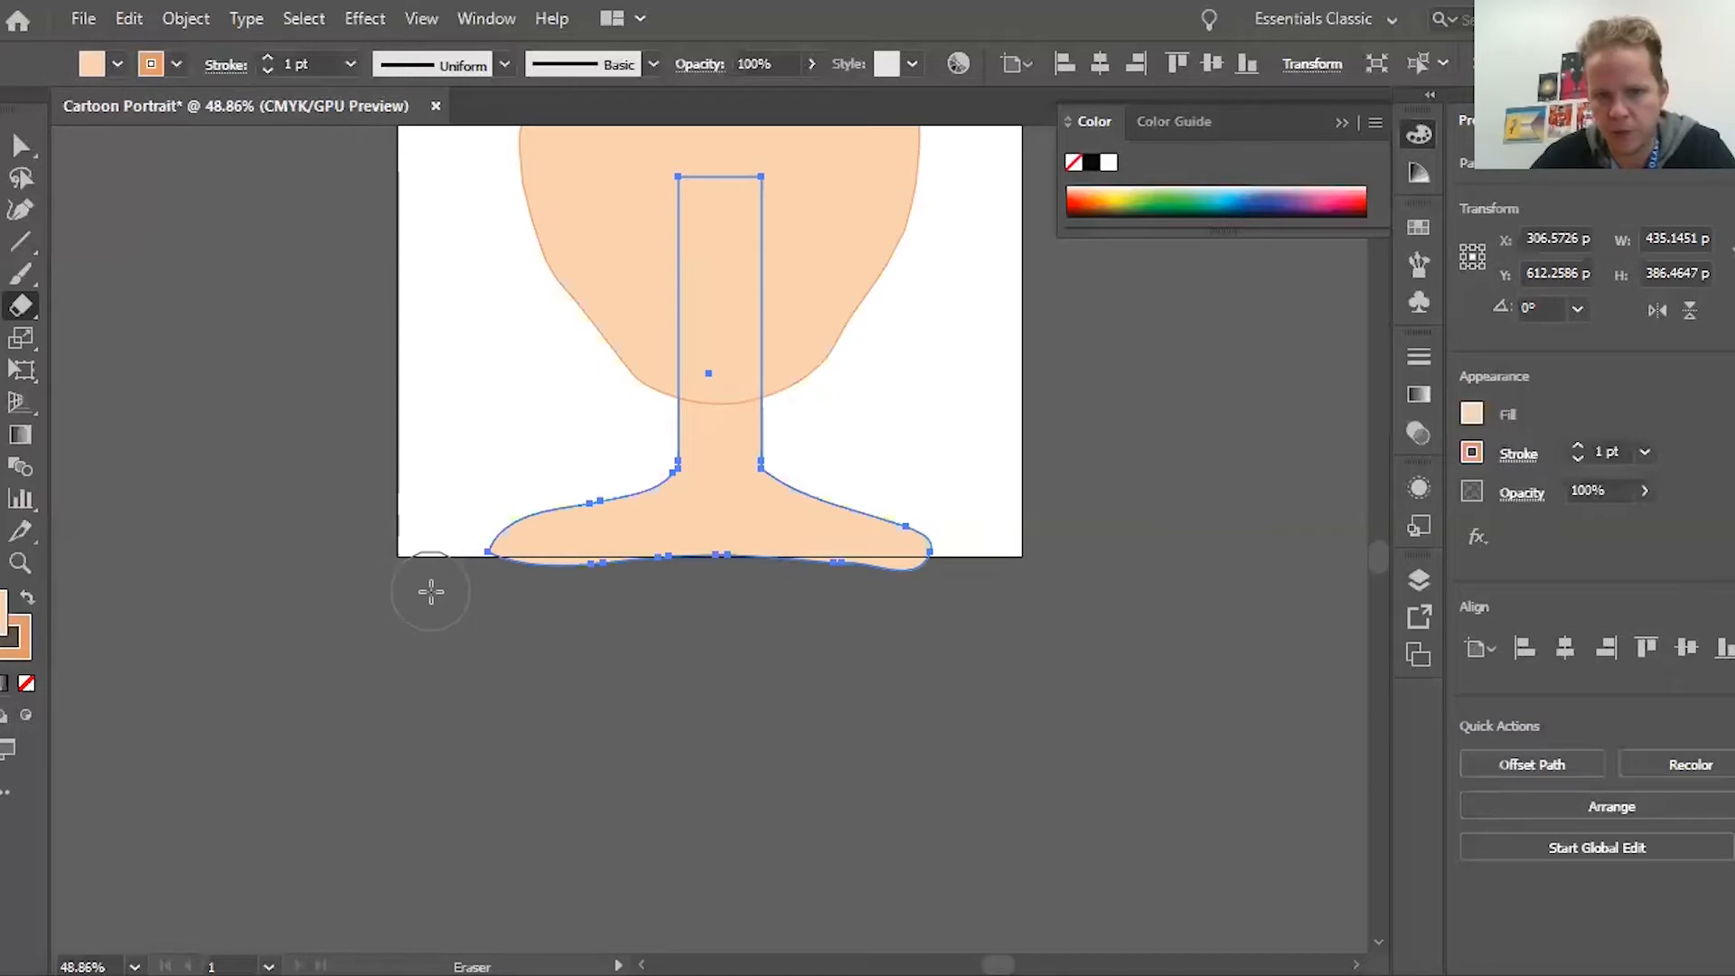
mouse_move(430, 593)
left_mouse_down()
mouse_move(467, 567)
mouse_move(496, 593)
mouse_move(753, 624)
mouse_move(835, 604)
mouse_move(1125, 616)
left_mouse_up()
key("ctrl+z")
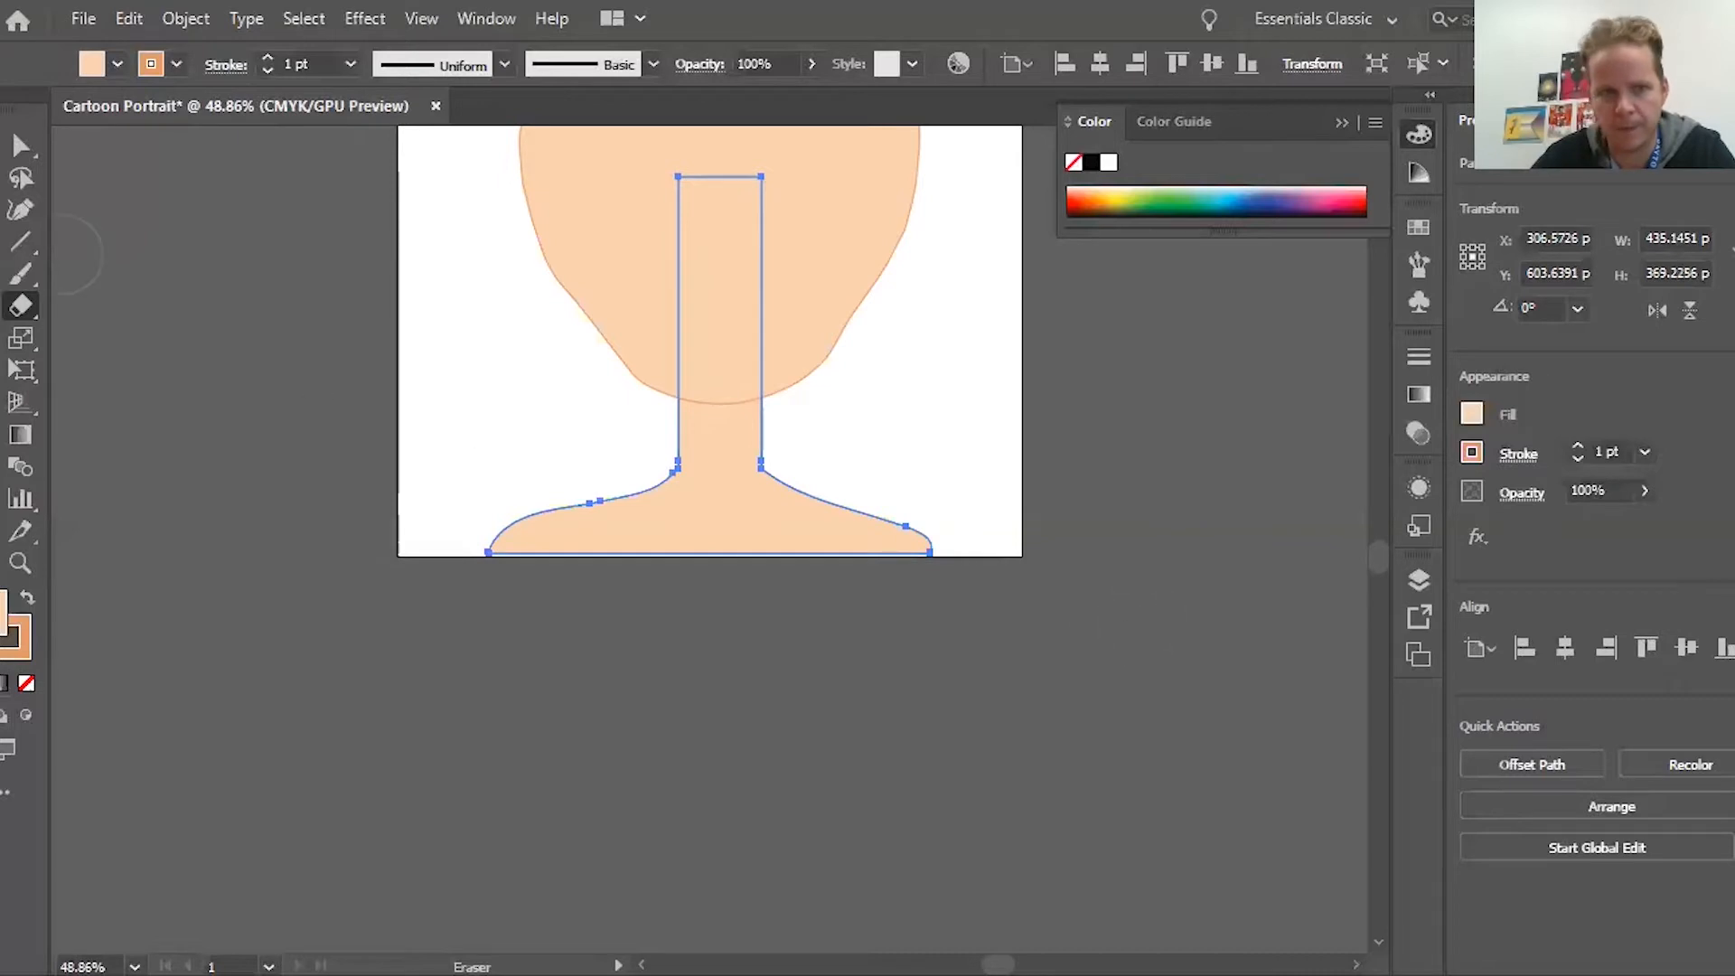
Nudge the neck and shoulders shape down 4 pt to meet the artboard's bottom edge and deselect it
key("v")
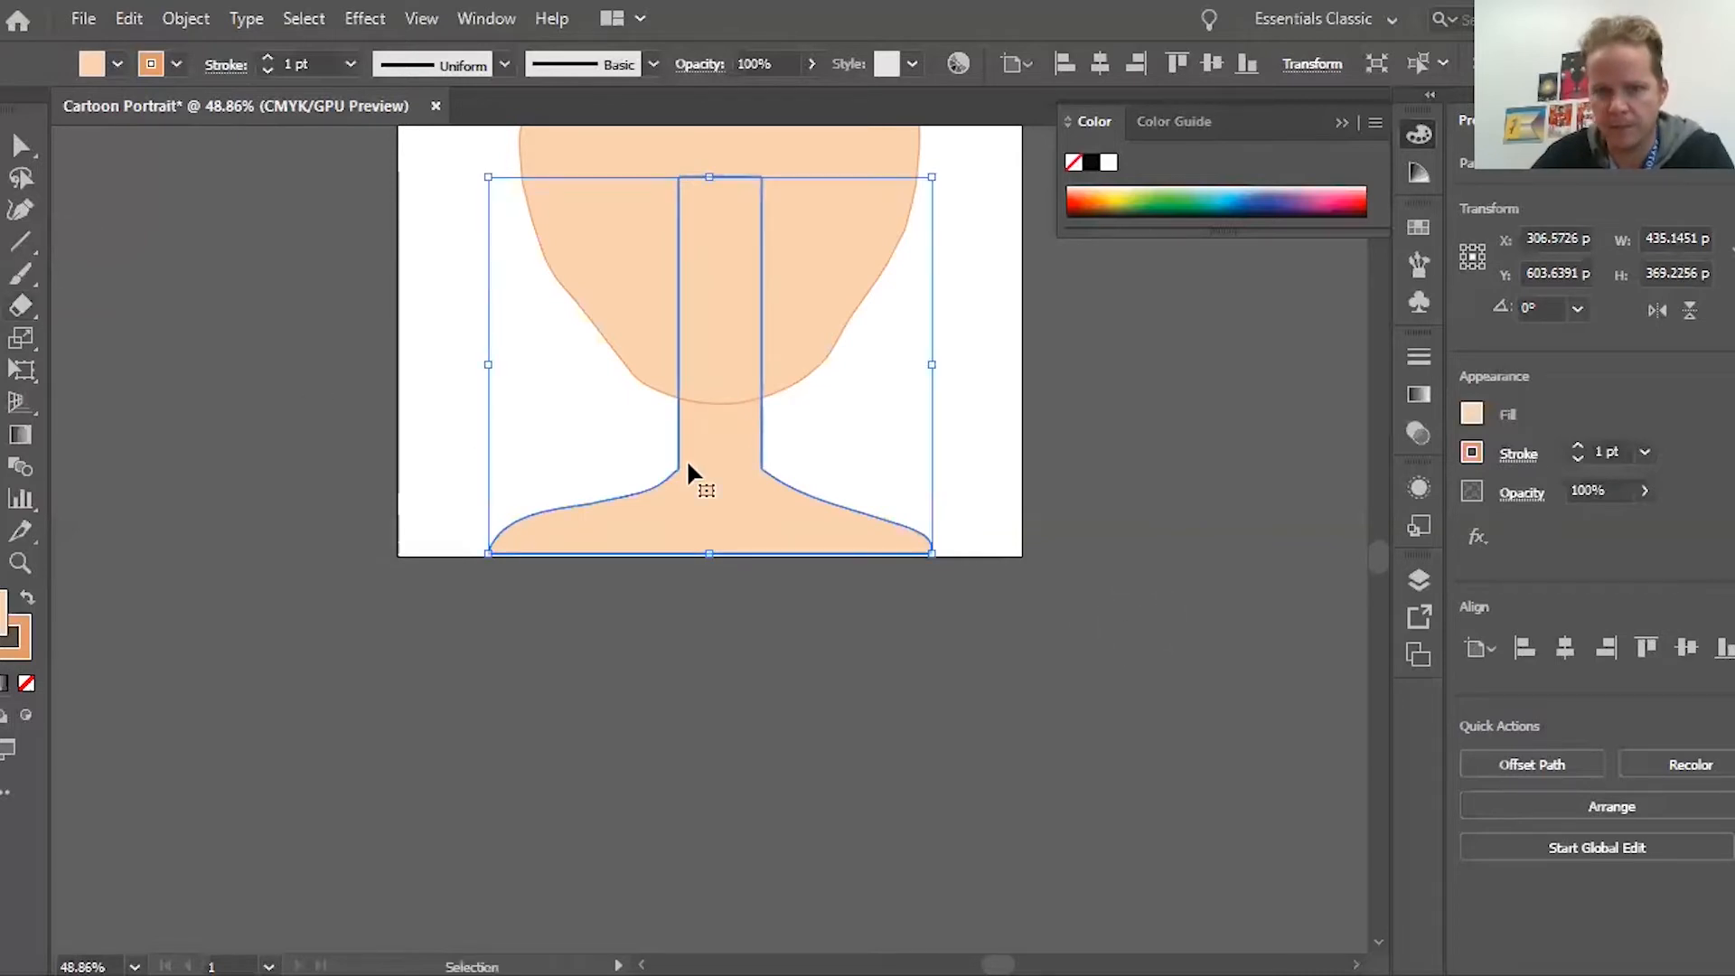
key("Down")
key("Down")
key("Down")
key("Down")
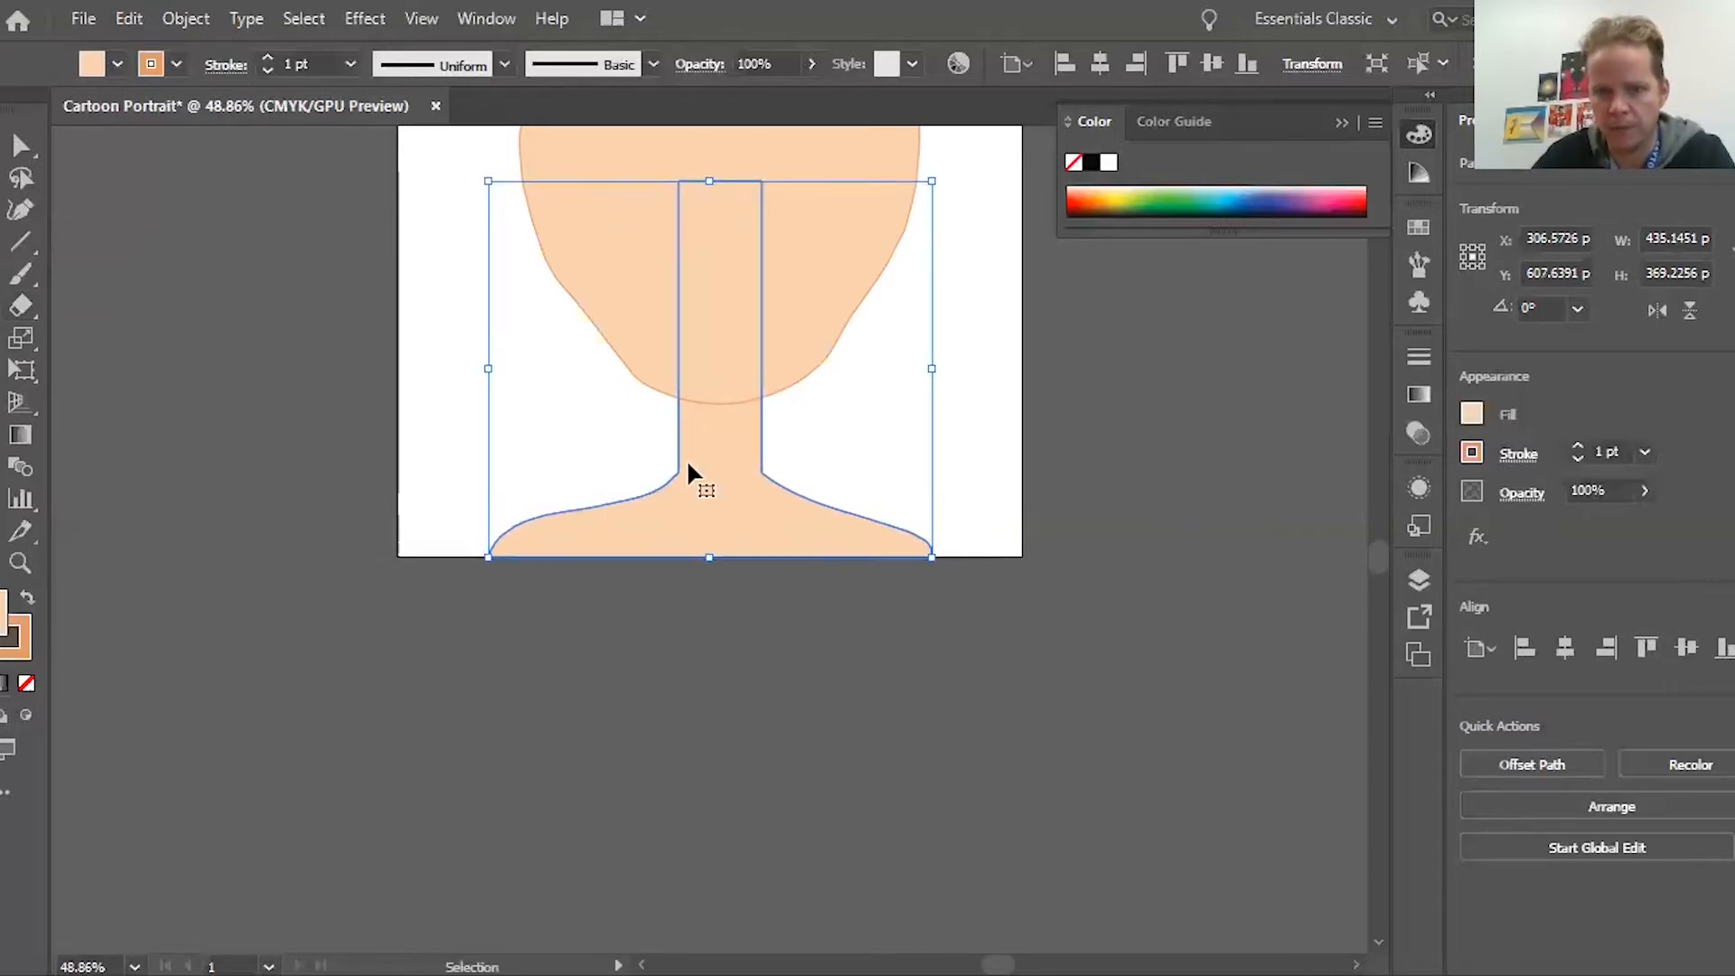
left_click(244, 513)
scroll(244, 513, "up", 5)
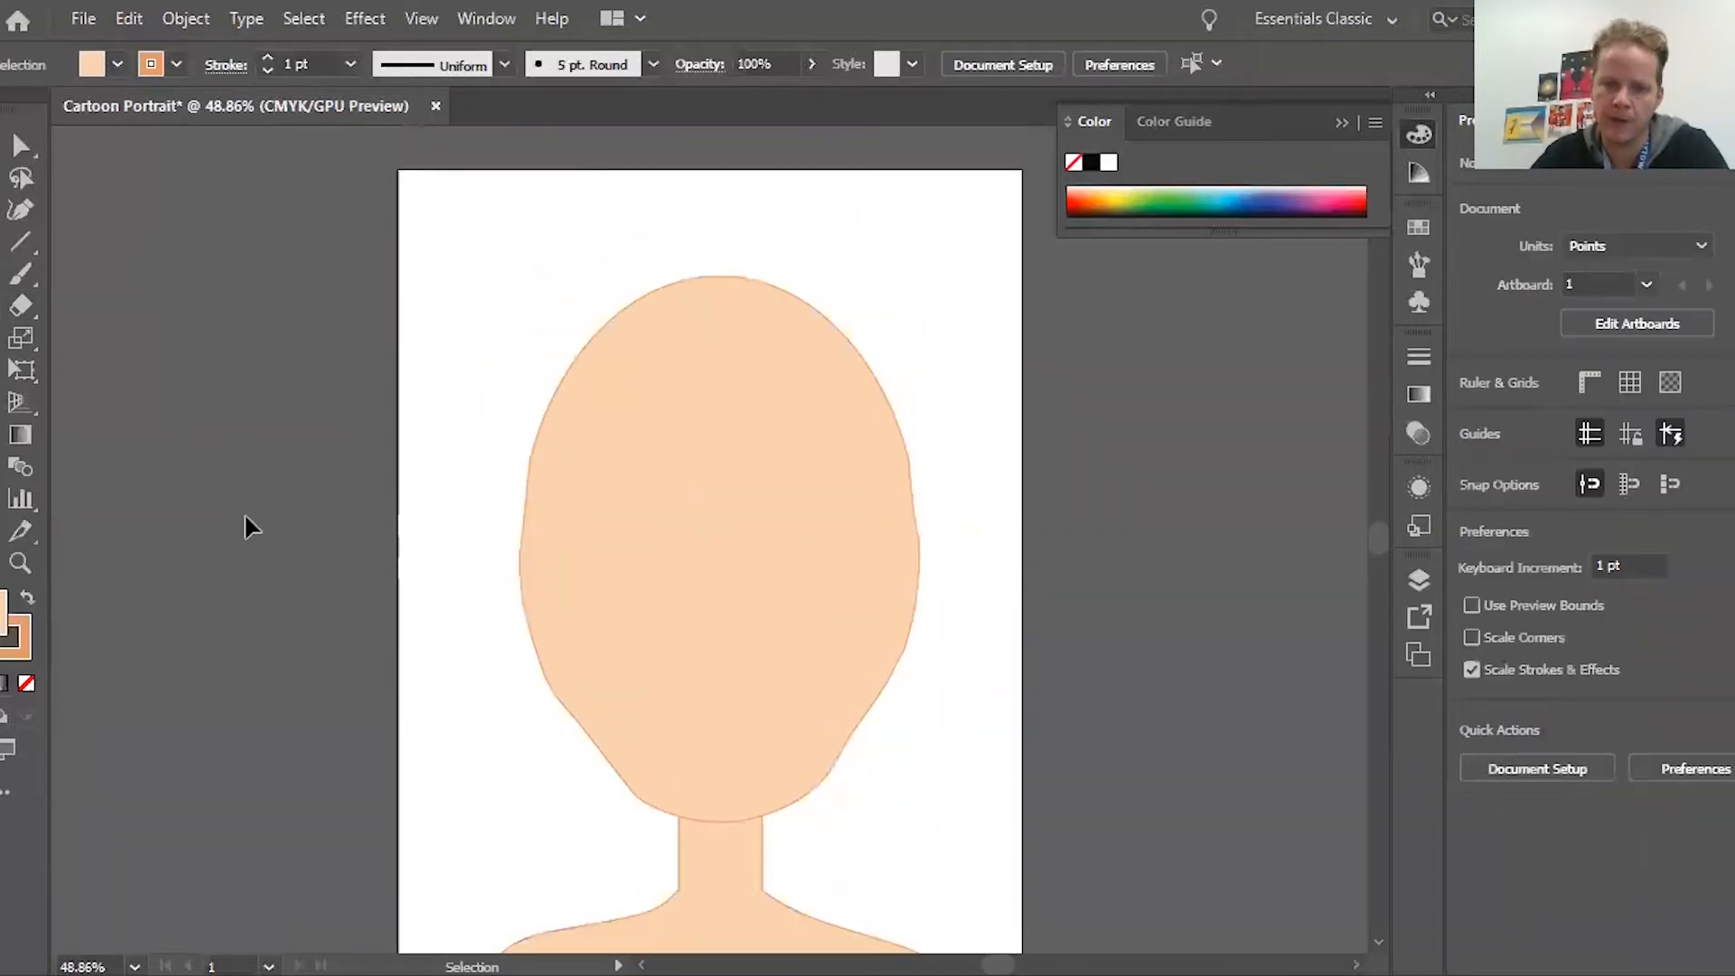
Select the head and the neck shape together and lock them
scroll(244, 512, "down", 2)
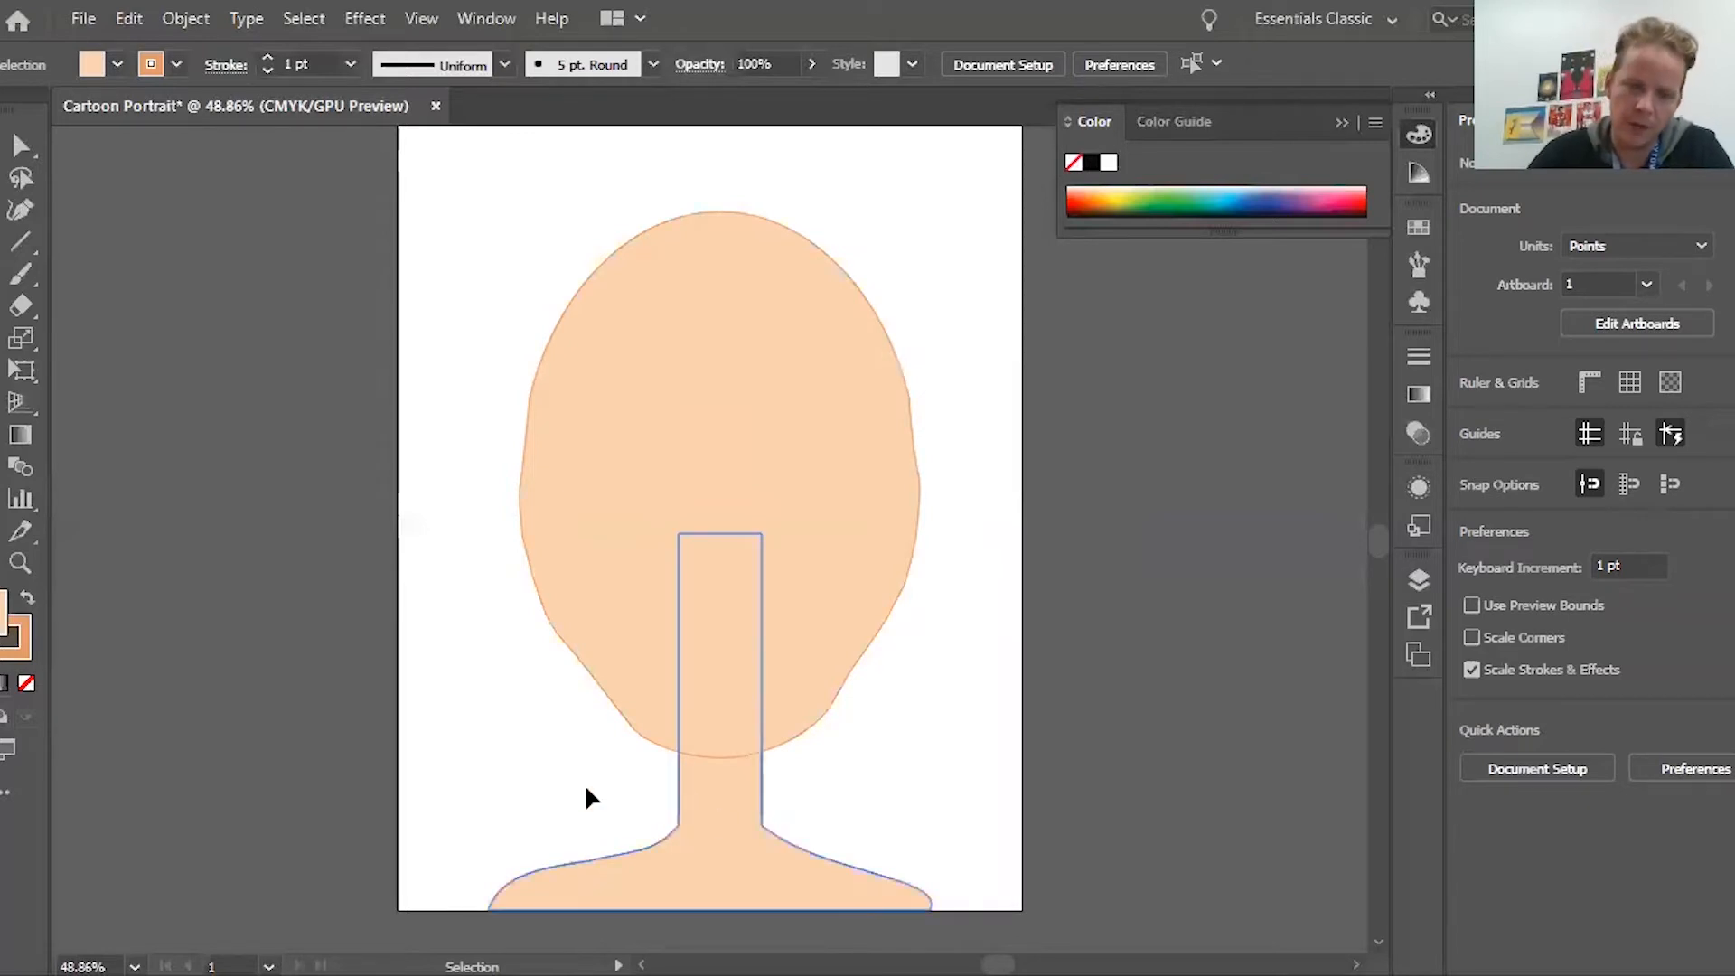
left_click_drag(601, 320, 996, 830)
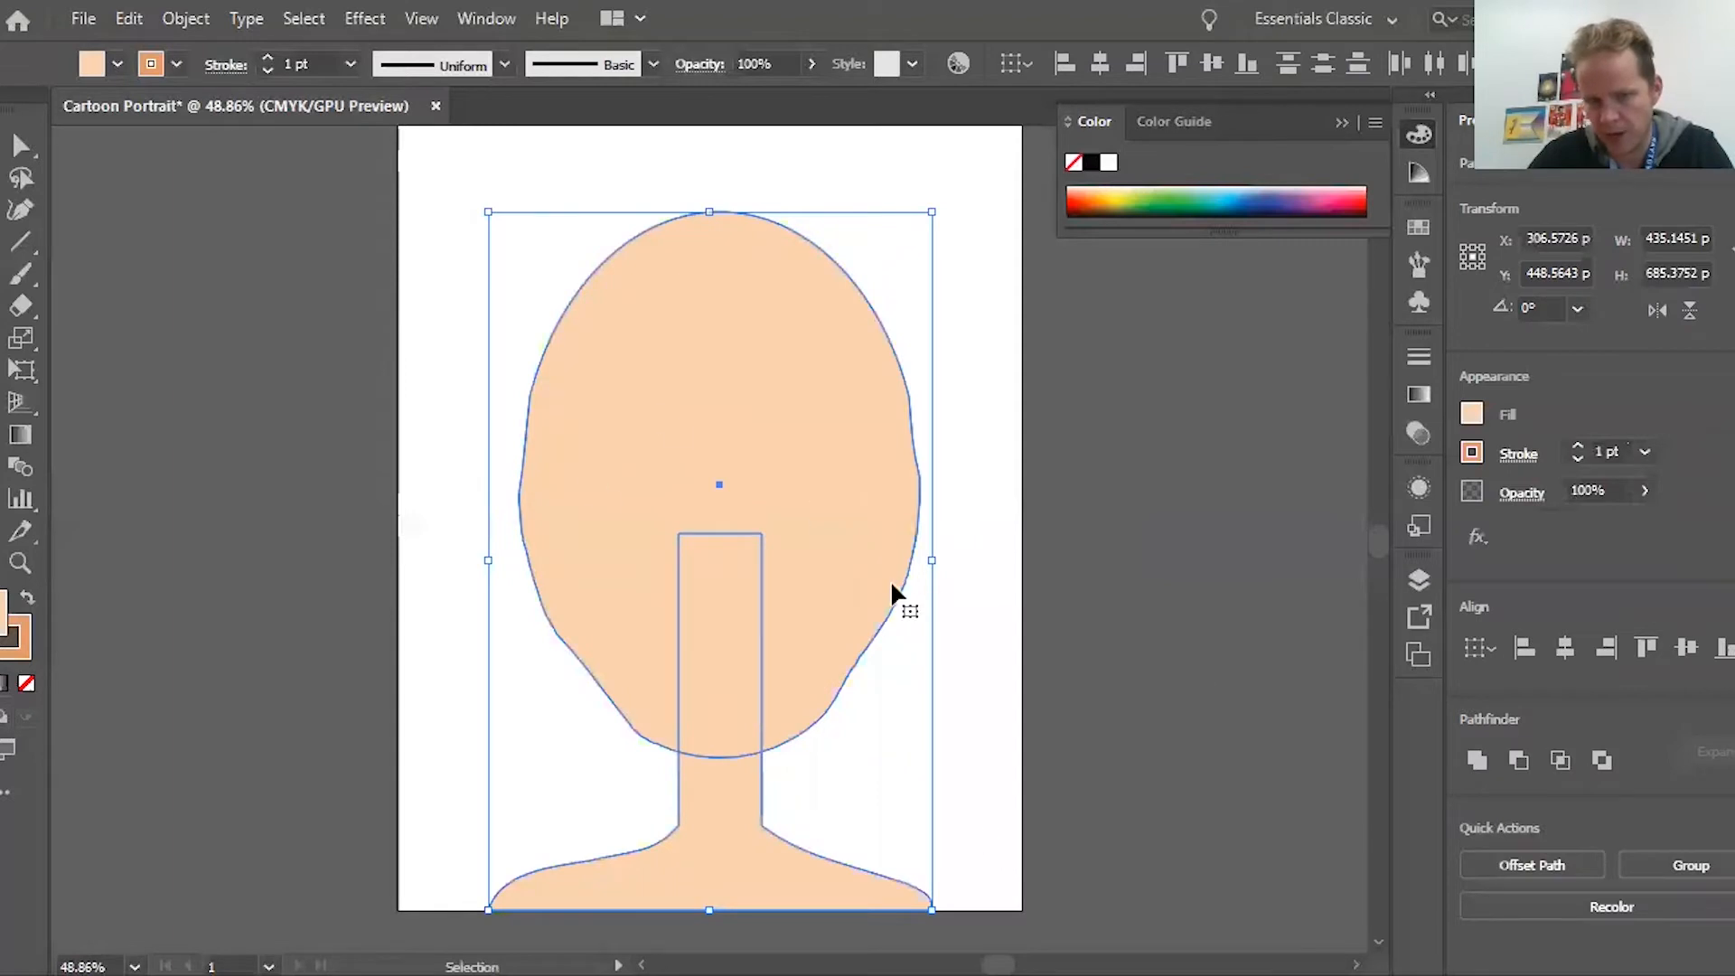
left_click(186, 19)
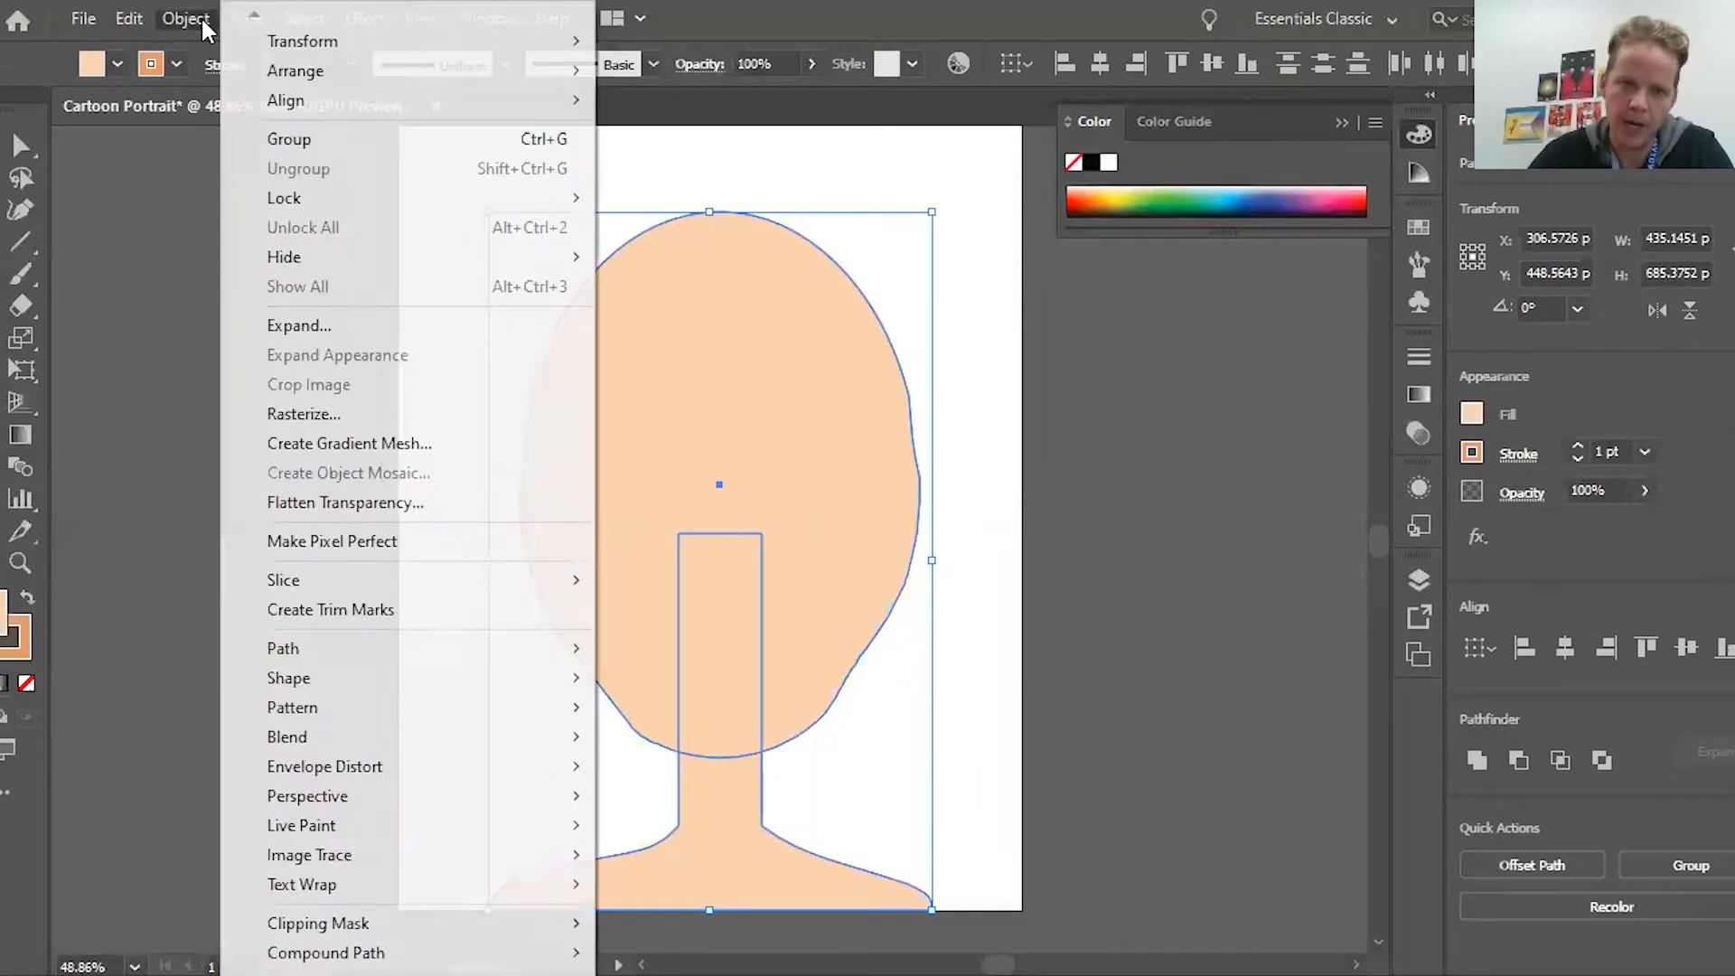
mouse_move(298, 197)
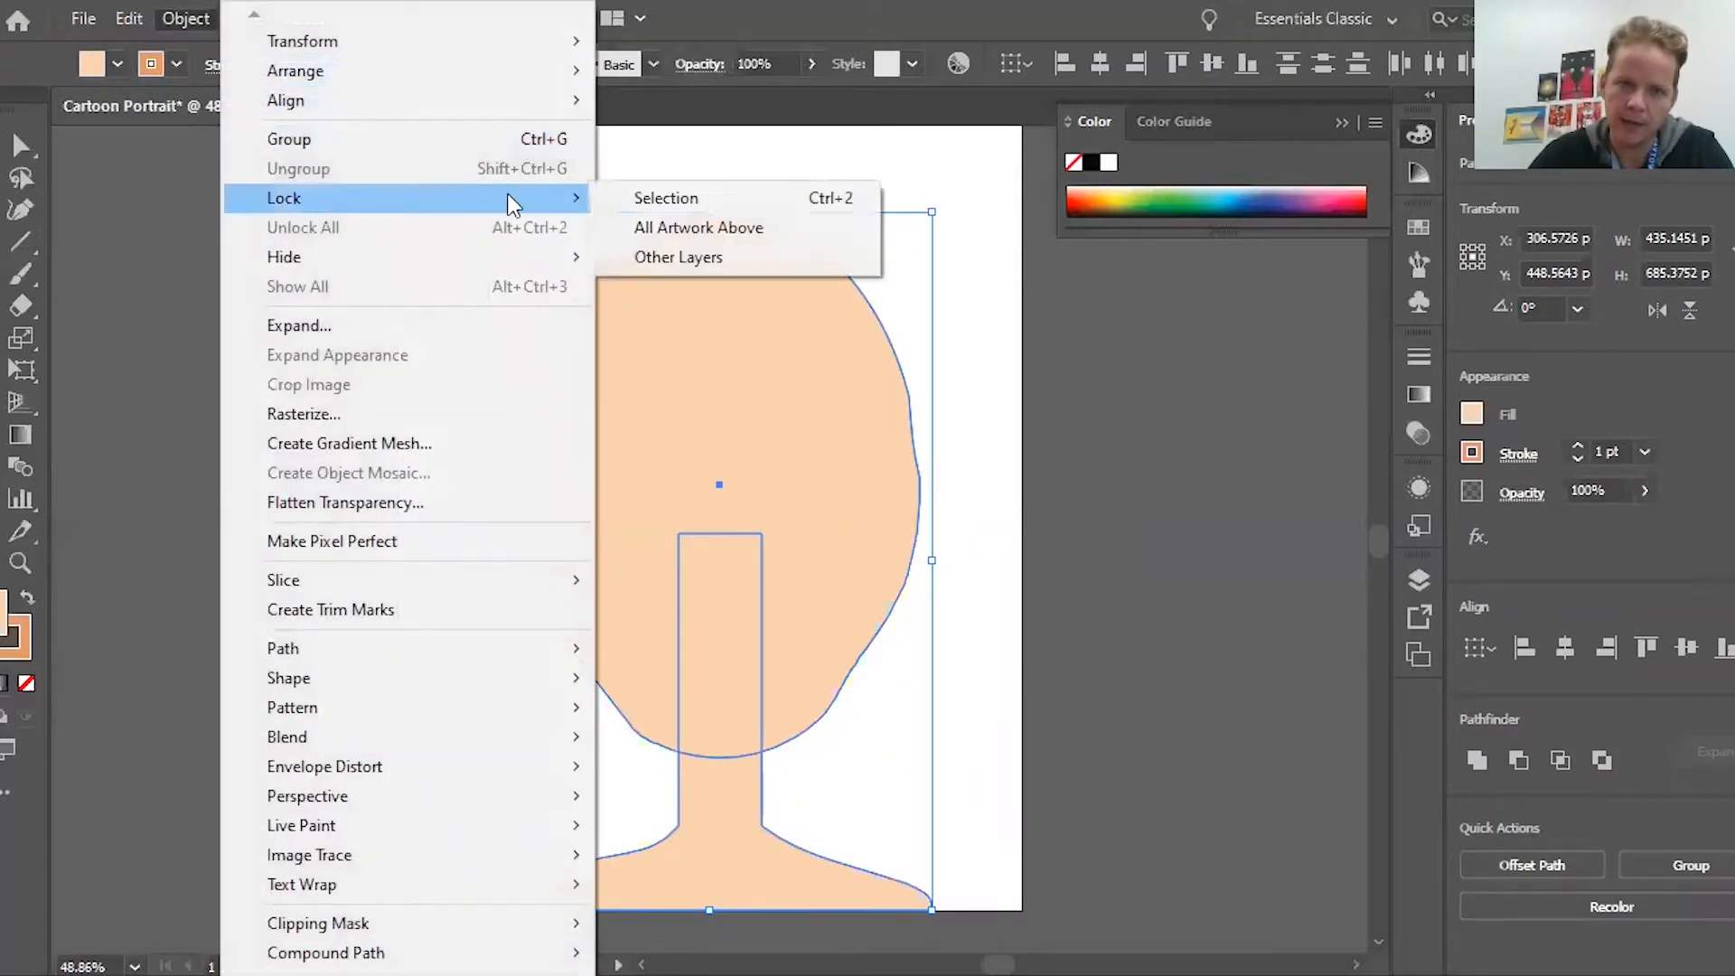
left_click(662, 197)
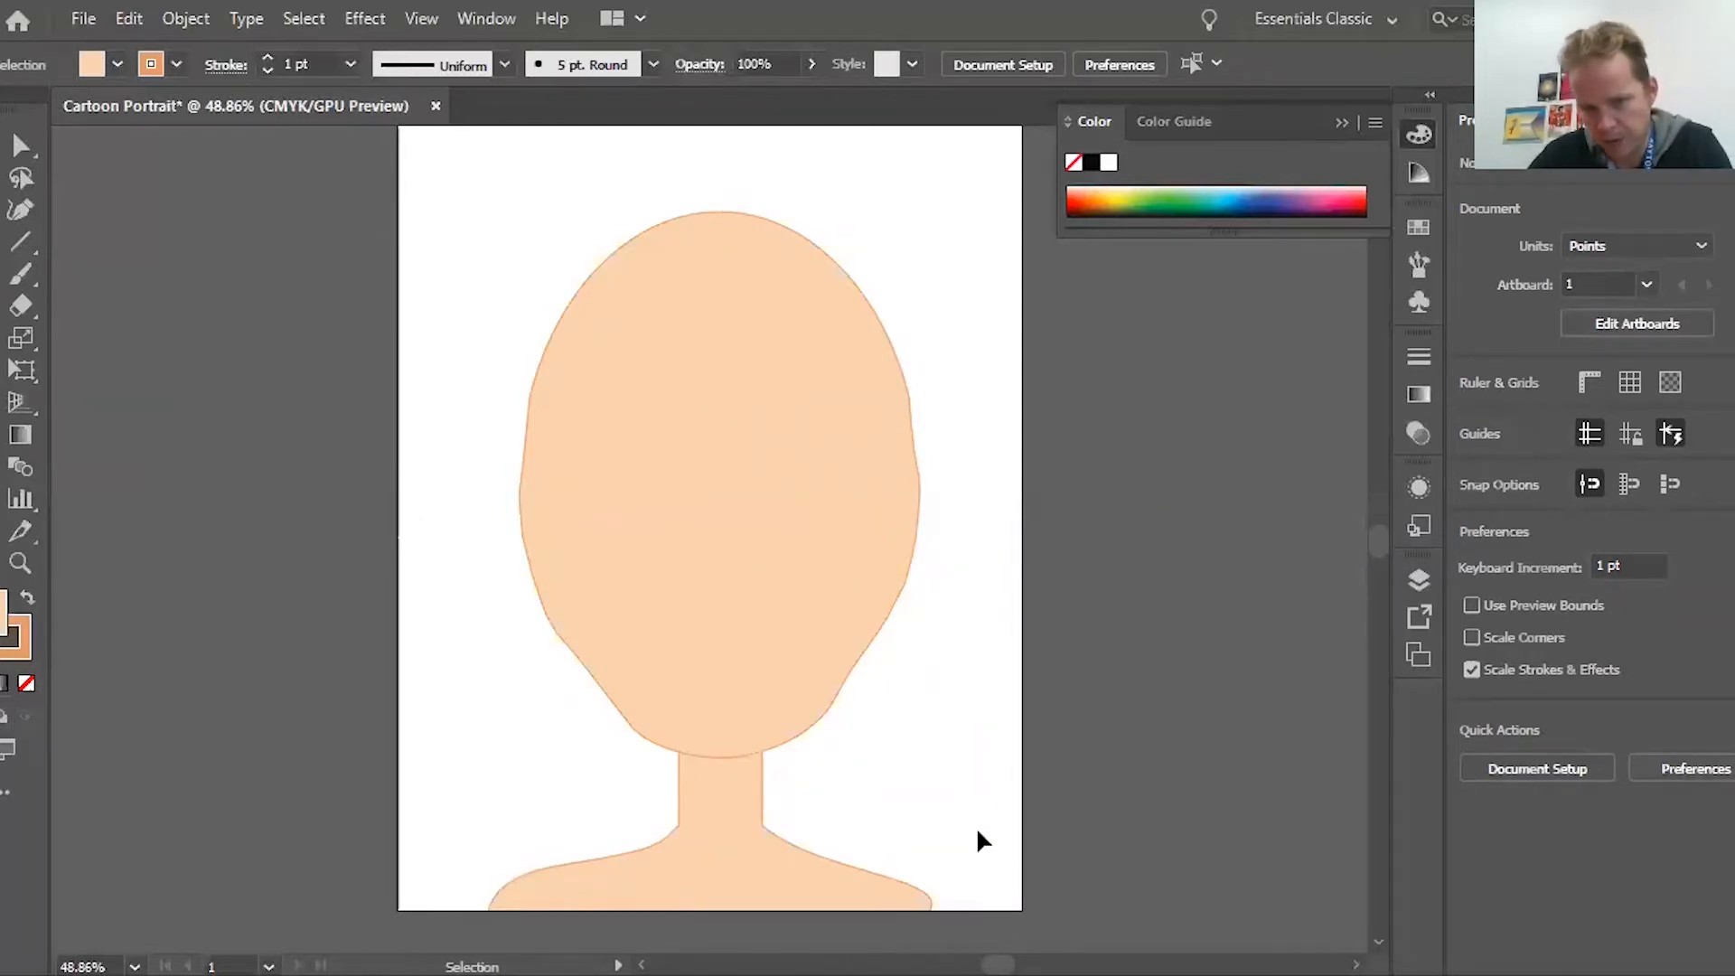
Draw a shirt rectangle about 519 by 131 pt over the shoulders, reaching down to the artboard's bottom edge
key("ctrl+plus")
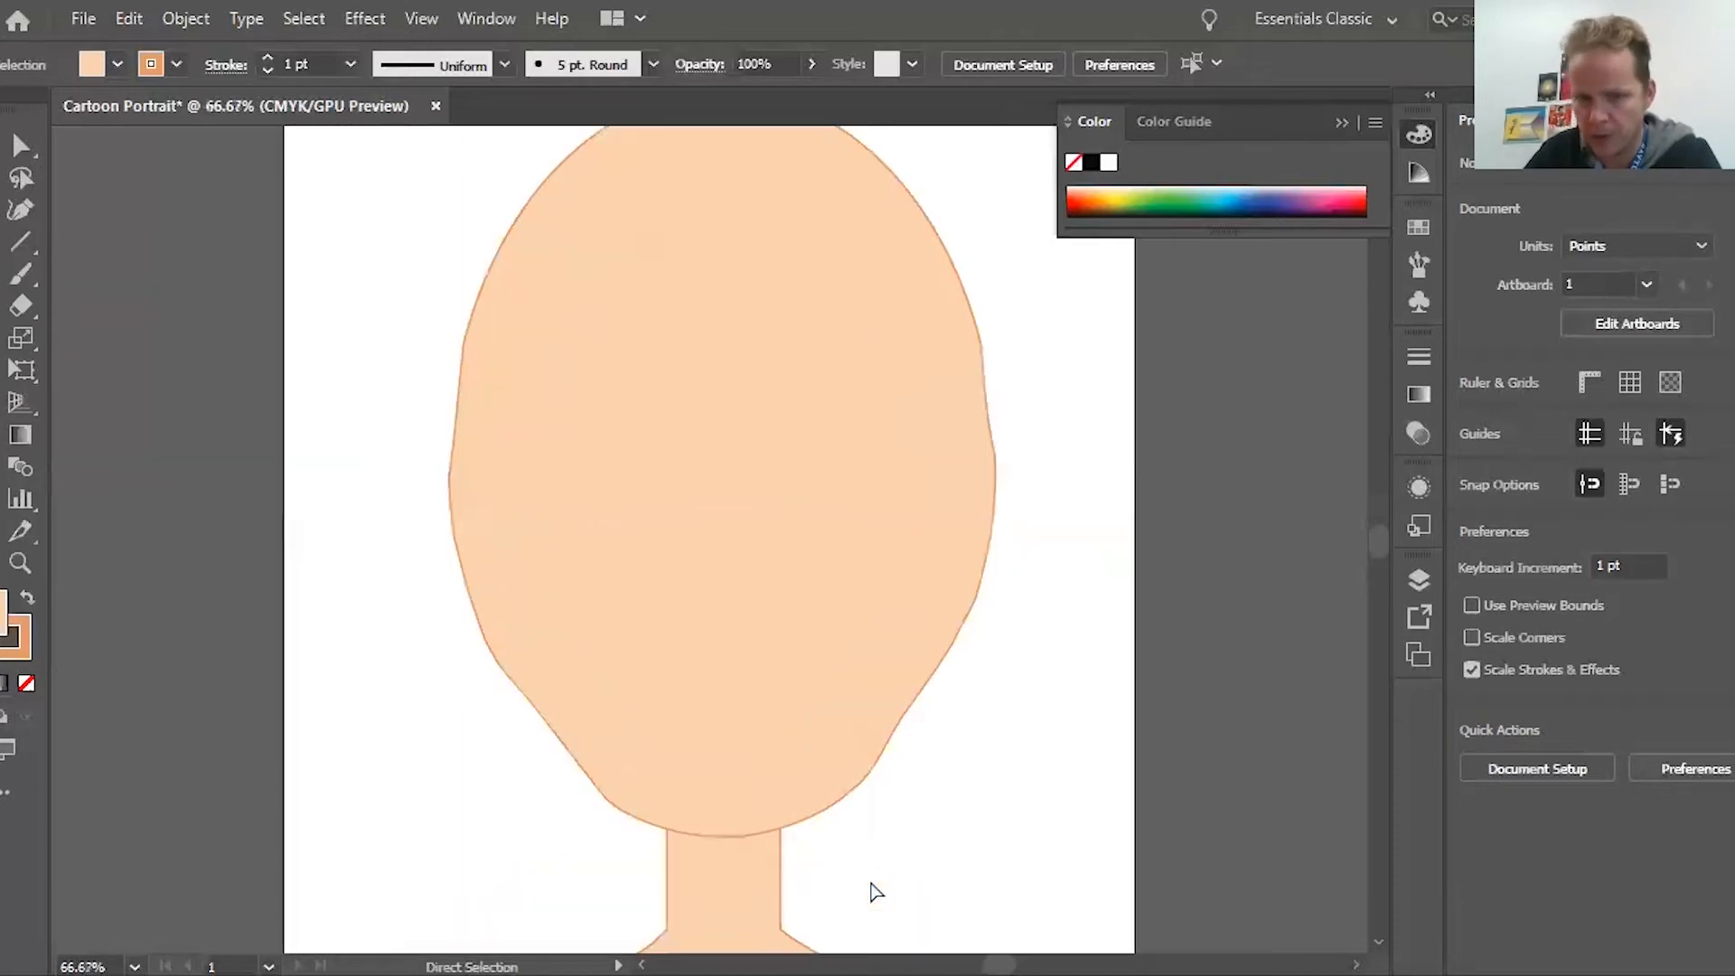
key("ctrl+plus")
scroll(813, 795, "down", 2)
scroll(794, 782, "down", 3)
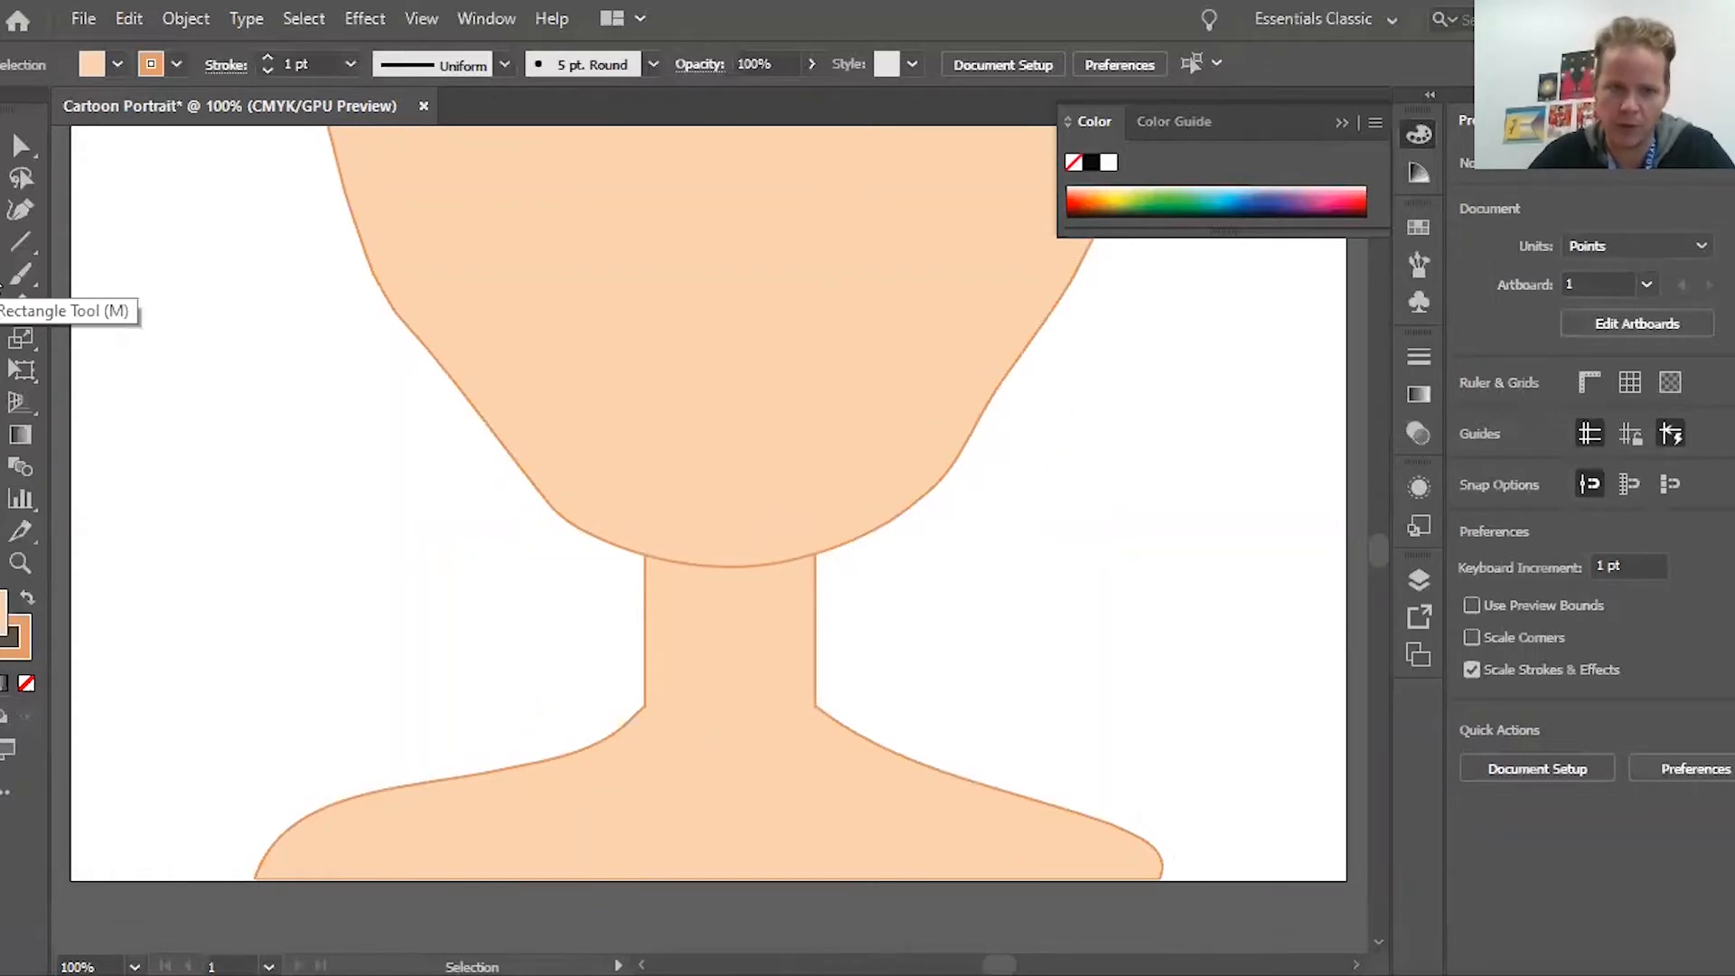
left_click(3, 291)
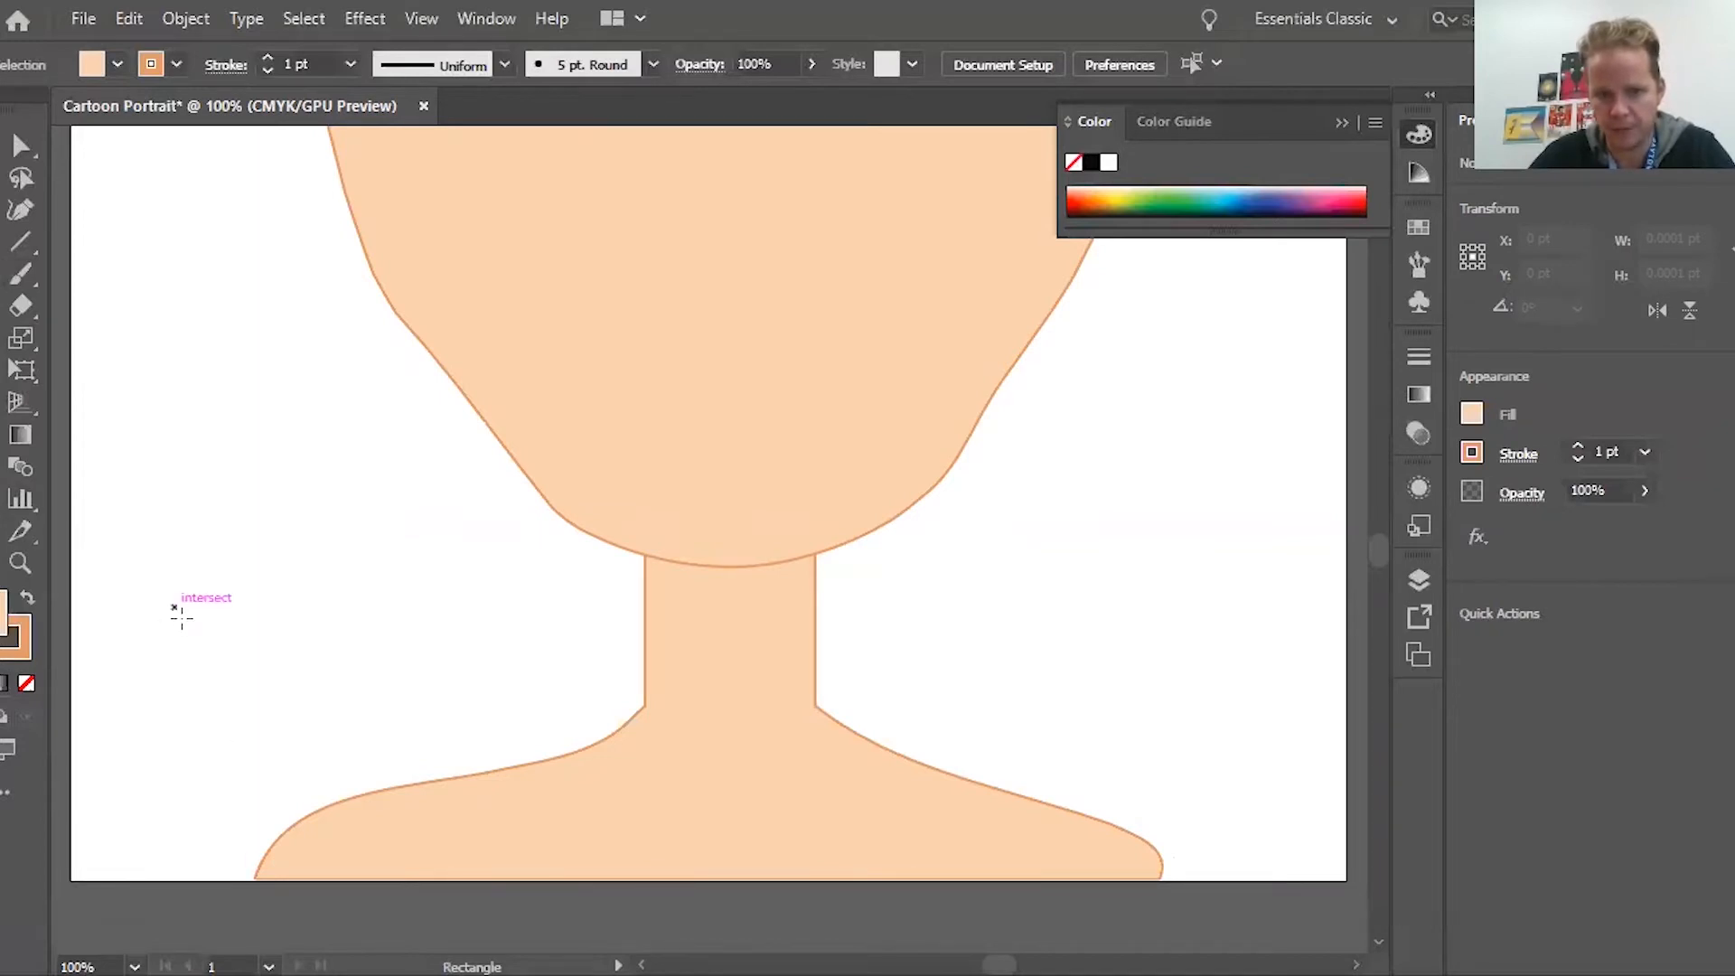
left_click_drag(174, 608, 1256, 881)
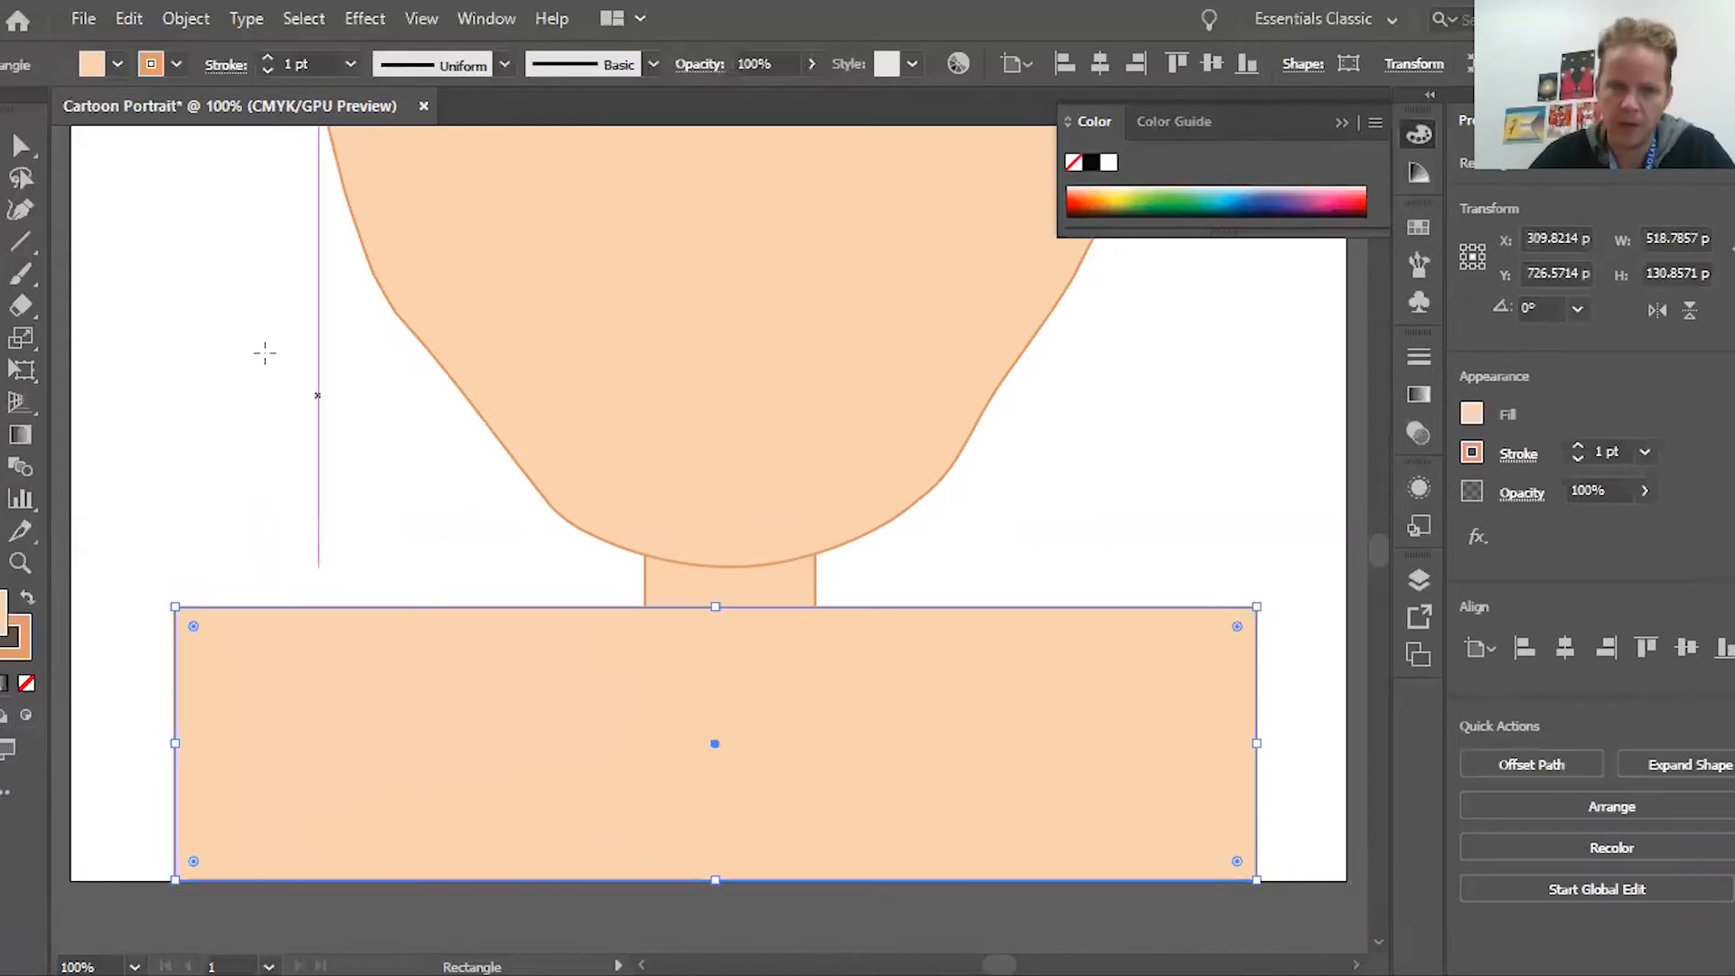
Remove the shirt rectangle's stroke and fill it with red
left_click(177, 65)
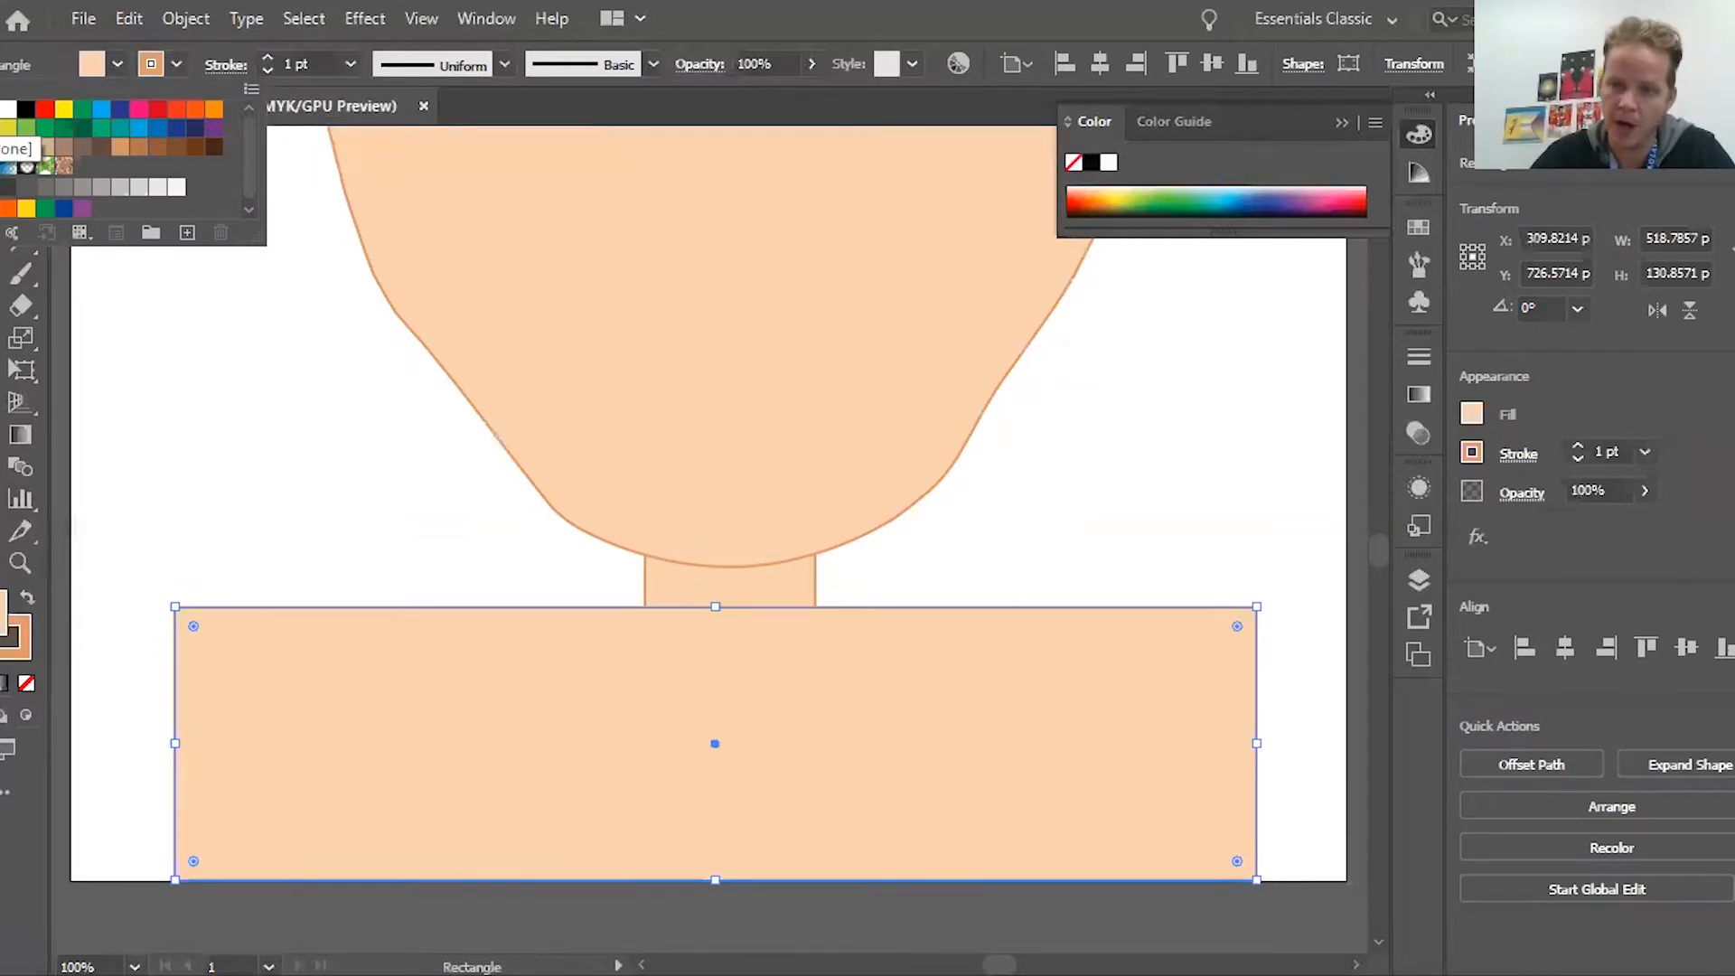
left_click(11, 128)
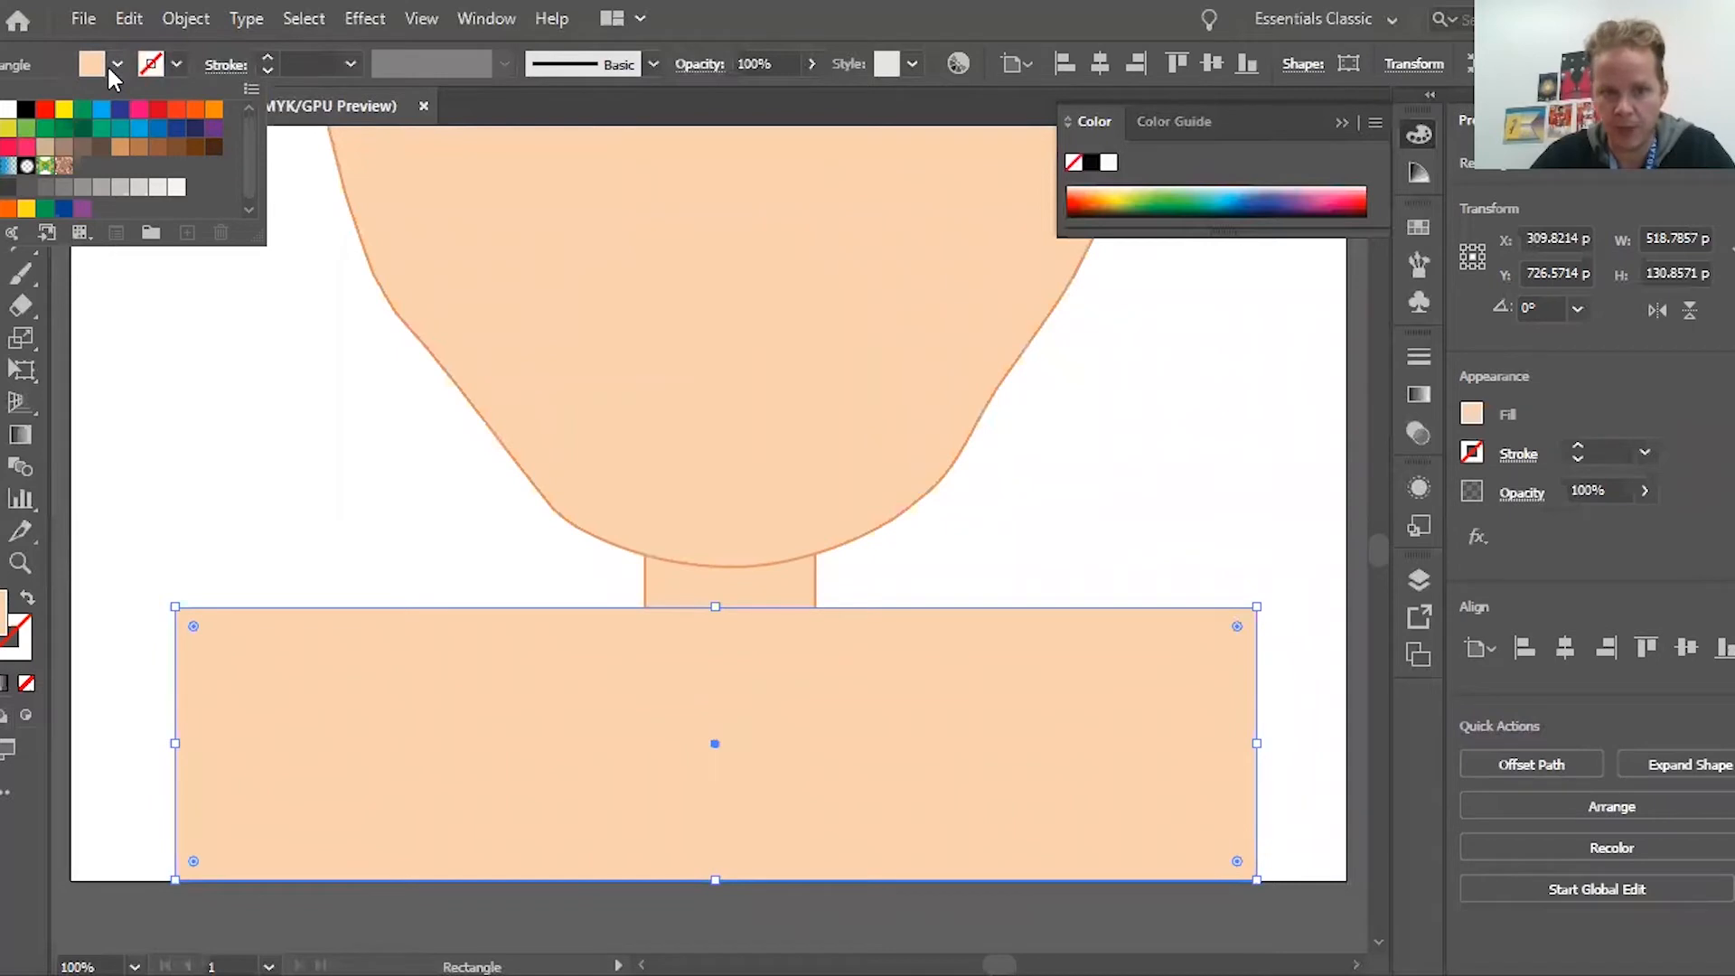
left_click(109, 69)
left_click(63, 110)
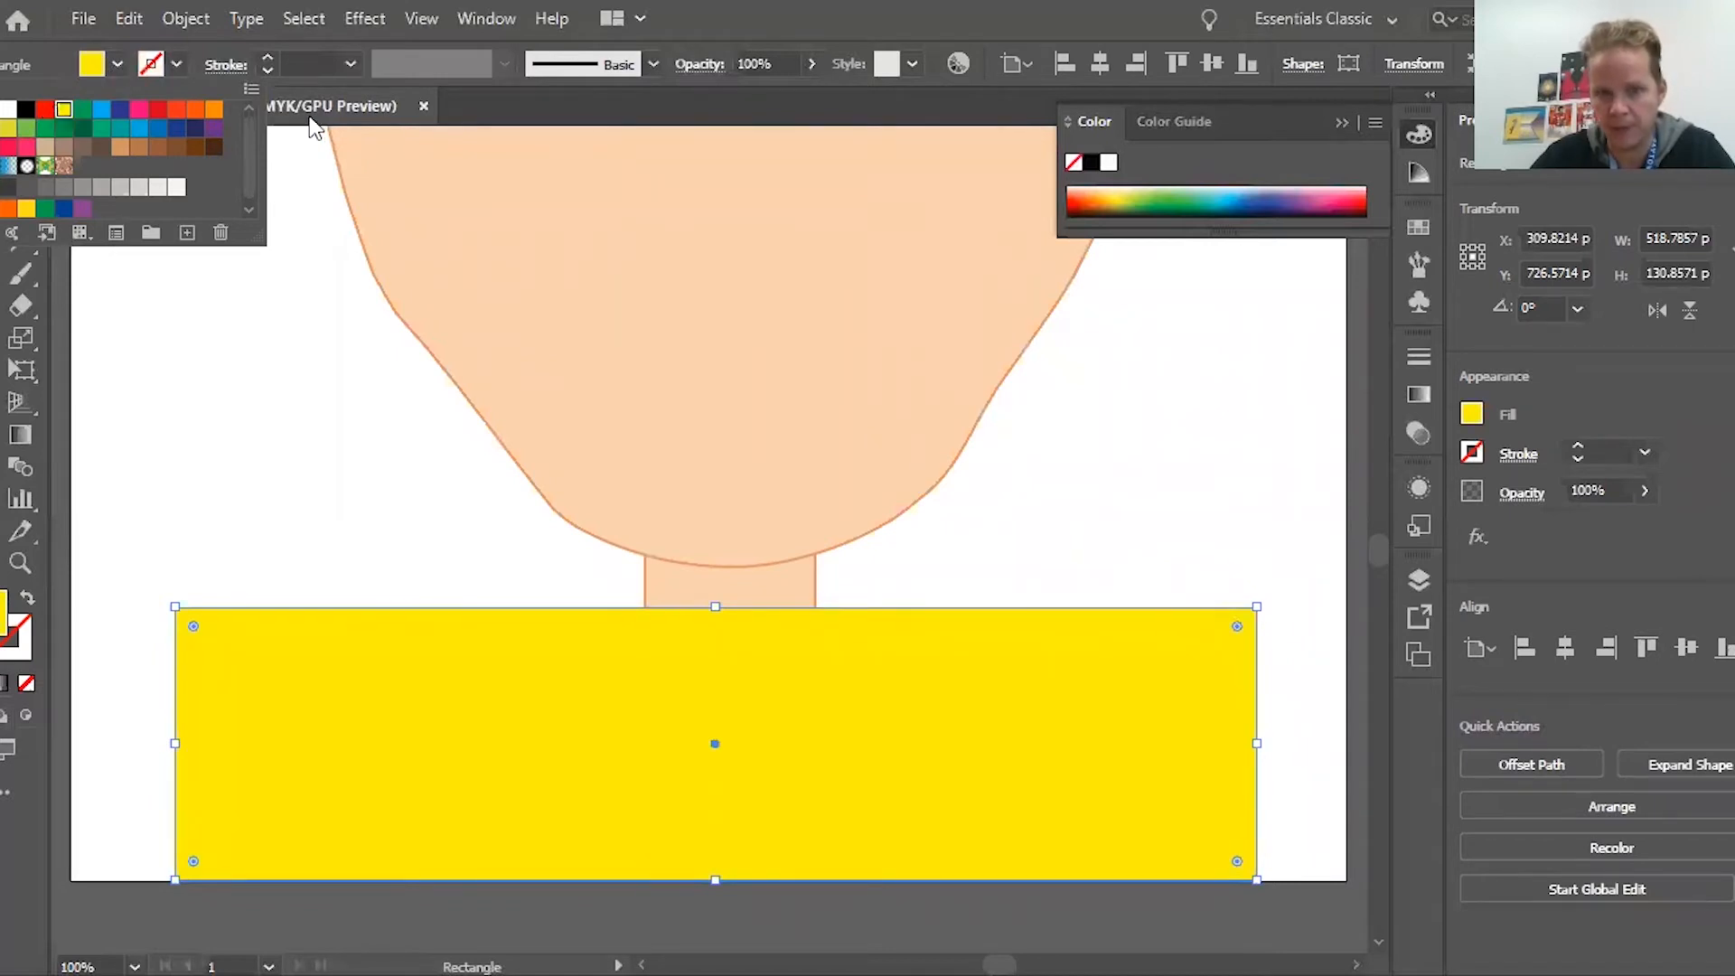
left_click(45, 110)
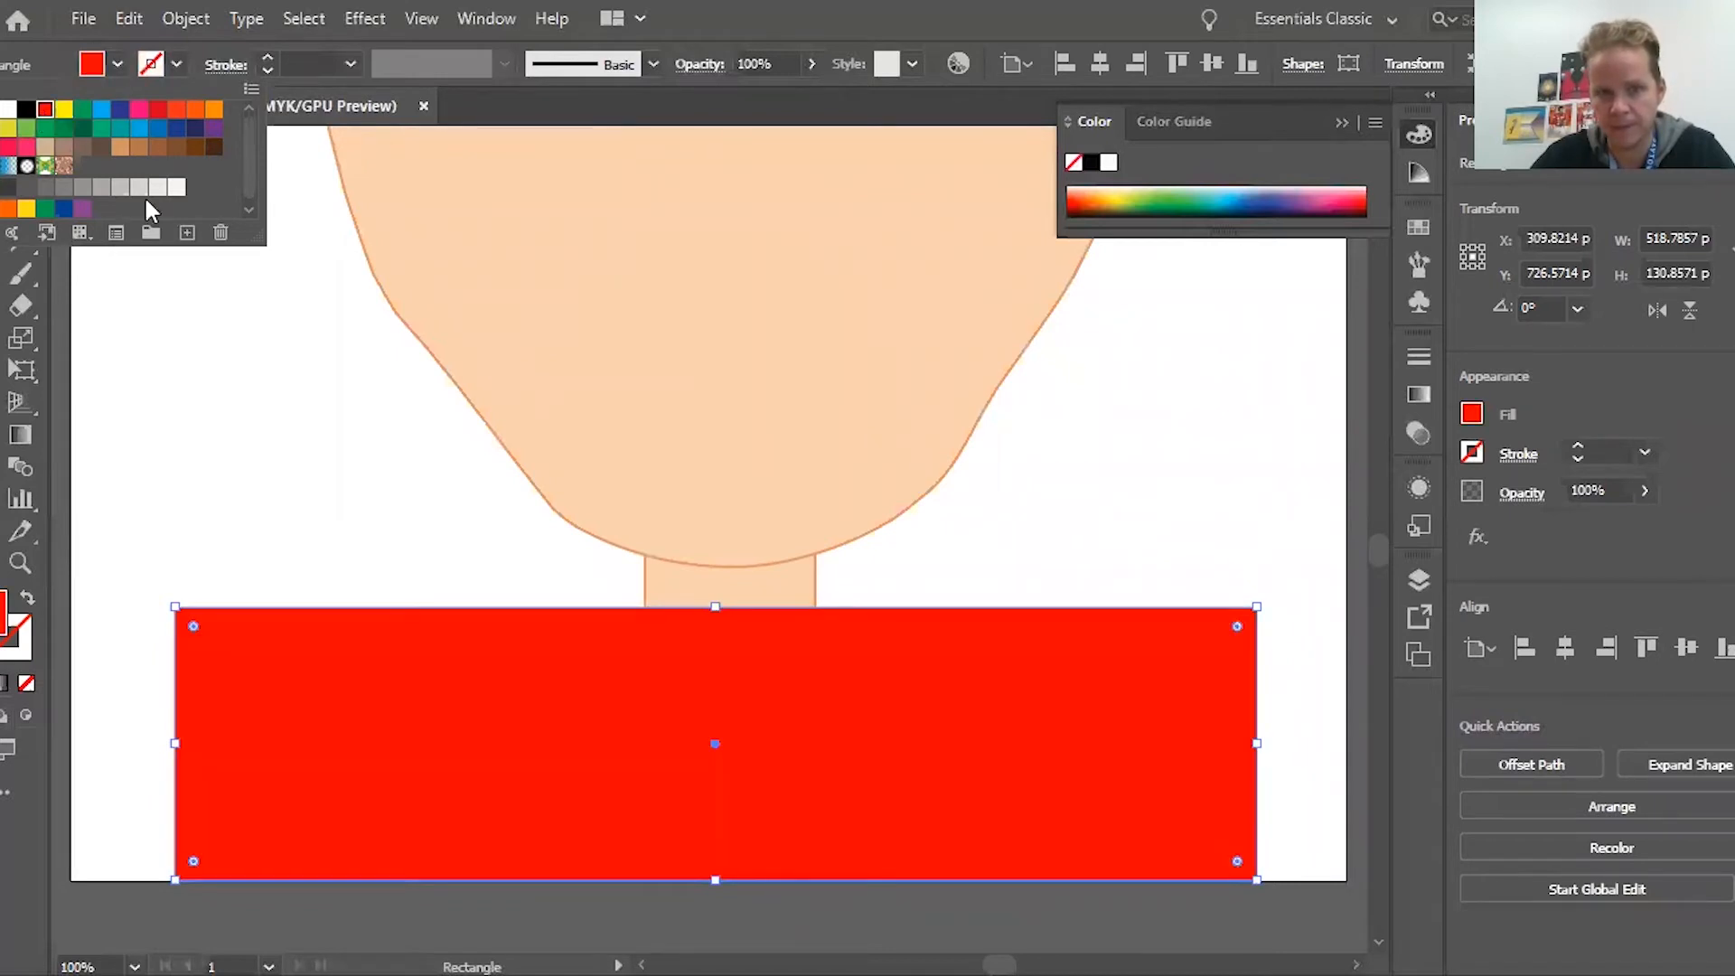
left_click(301, 437)
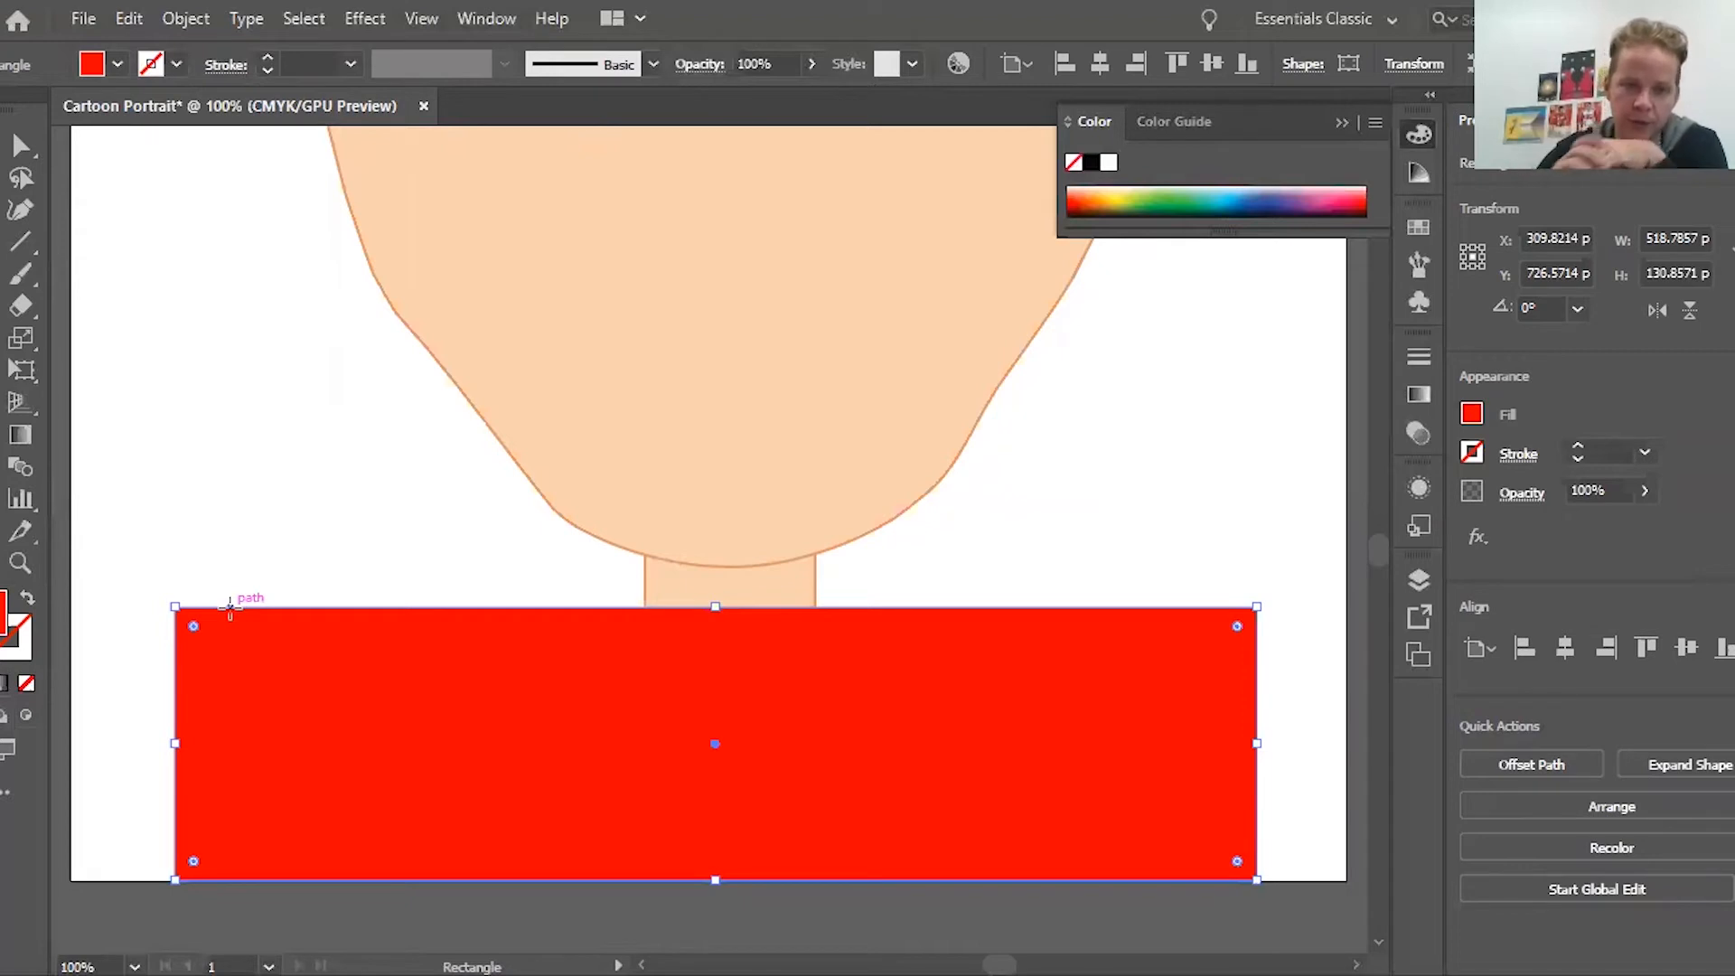
Enlarge the Eraser to wider than the neck and cut a rounded neckline into the shirt's top edge
left_click(22, 305)
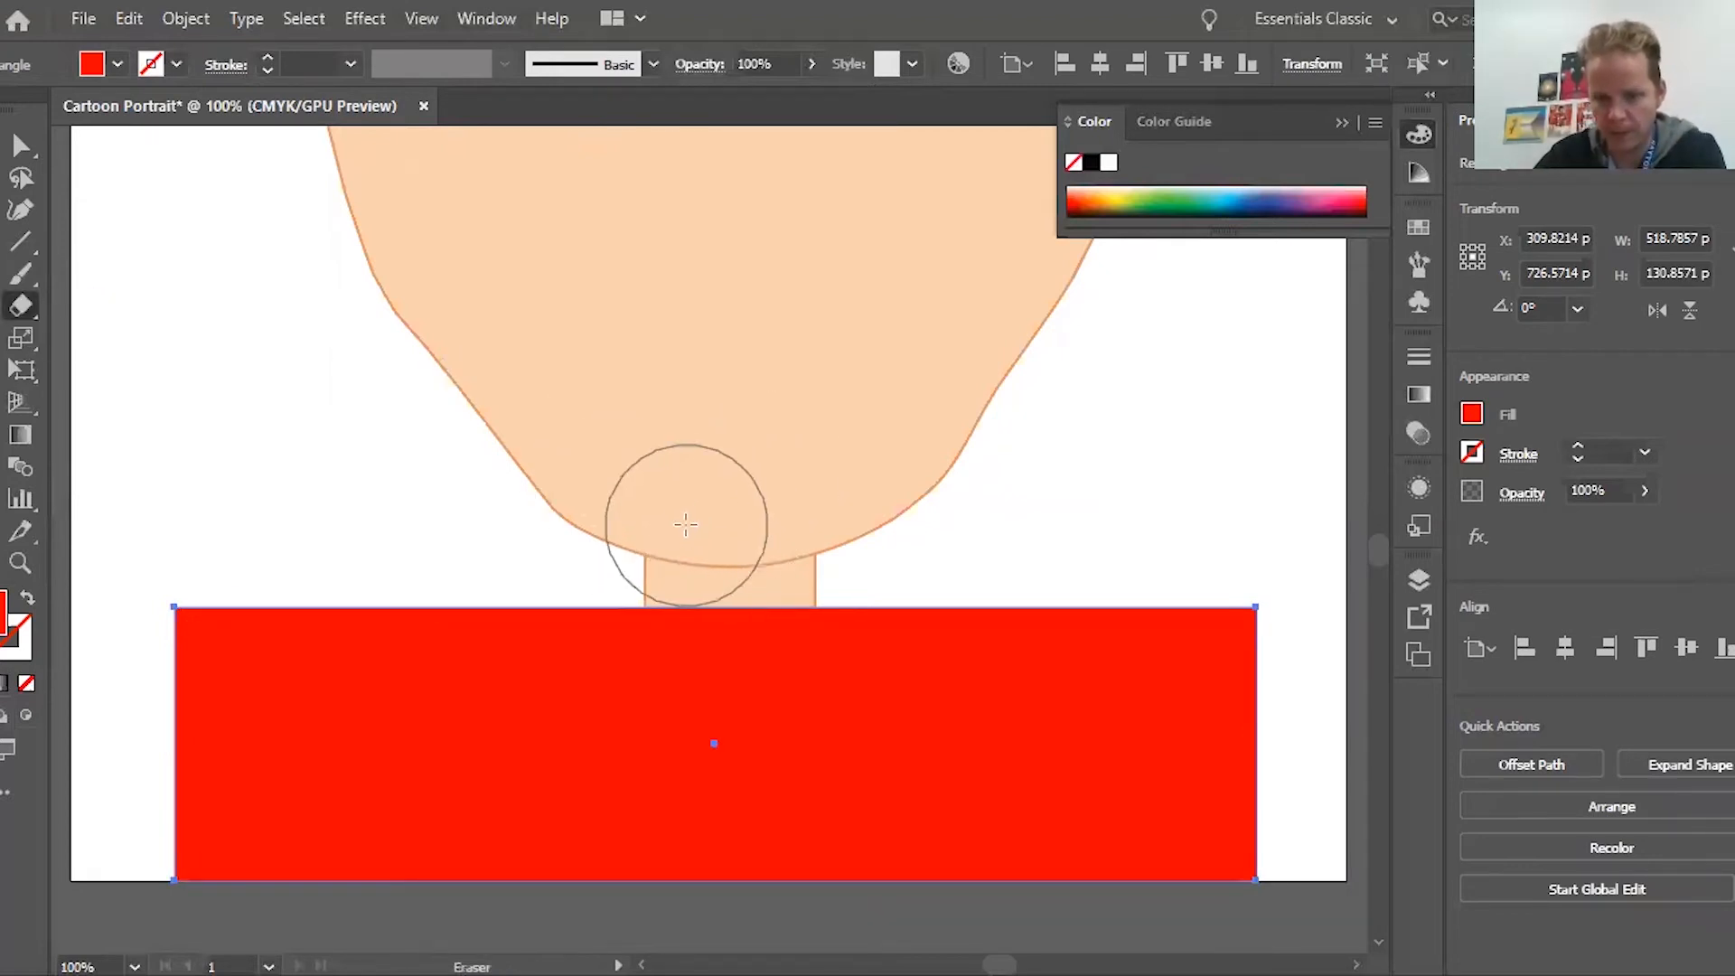
key("bracketright")
key("bracketright")
key("bracketright")
key("bracketright")
key("bracketleft")
key("bracketleft")
key("bracketleft")
key("bracketleft")
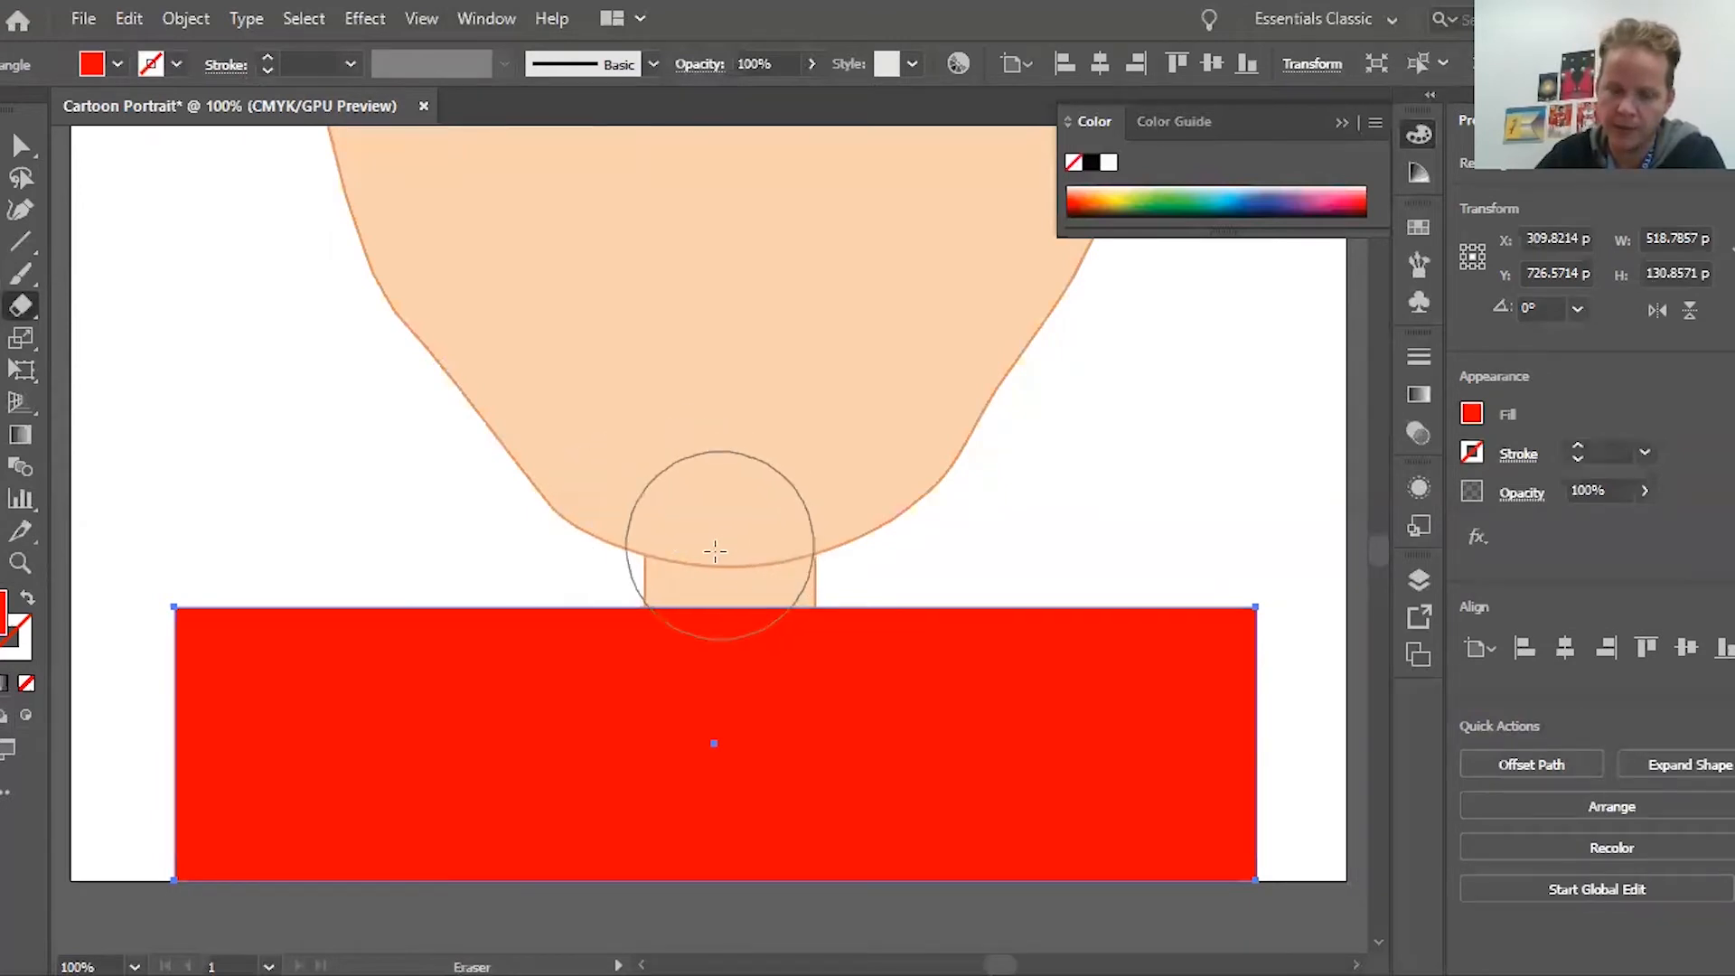
key("bracketright")
key("bracketright")
key("bracketright")
key("bracketright")
key("bracketleft")
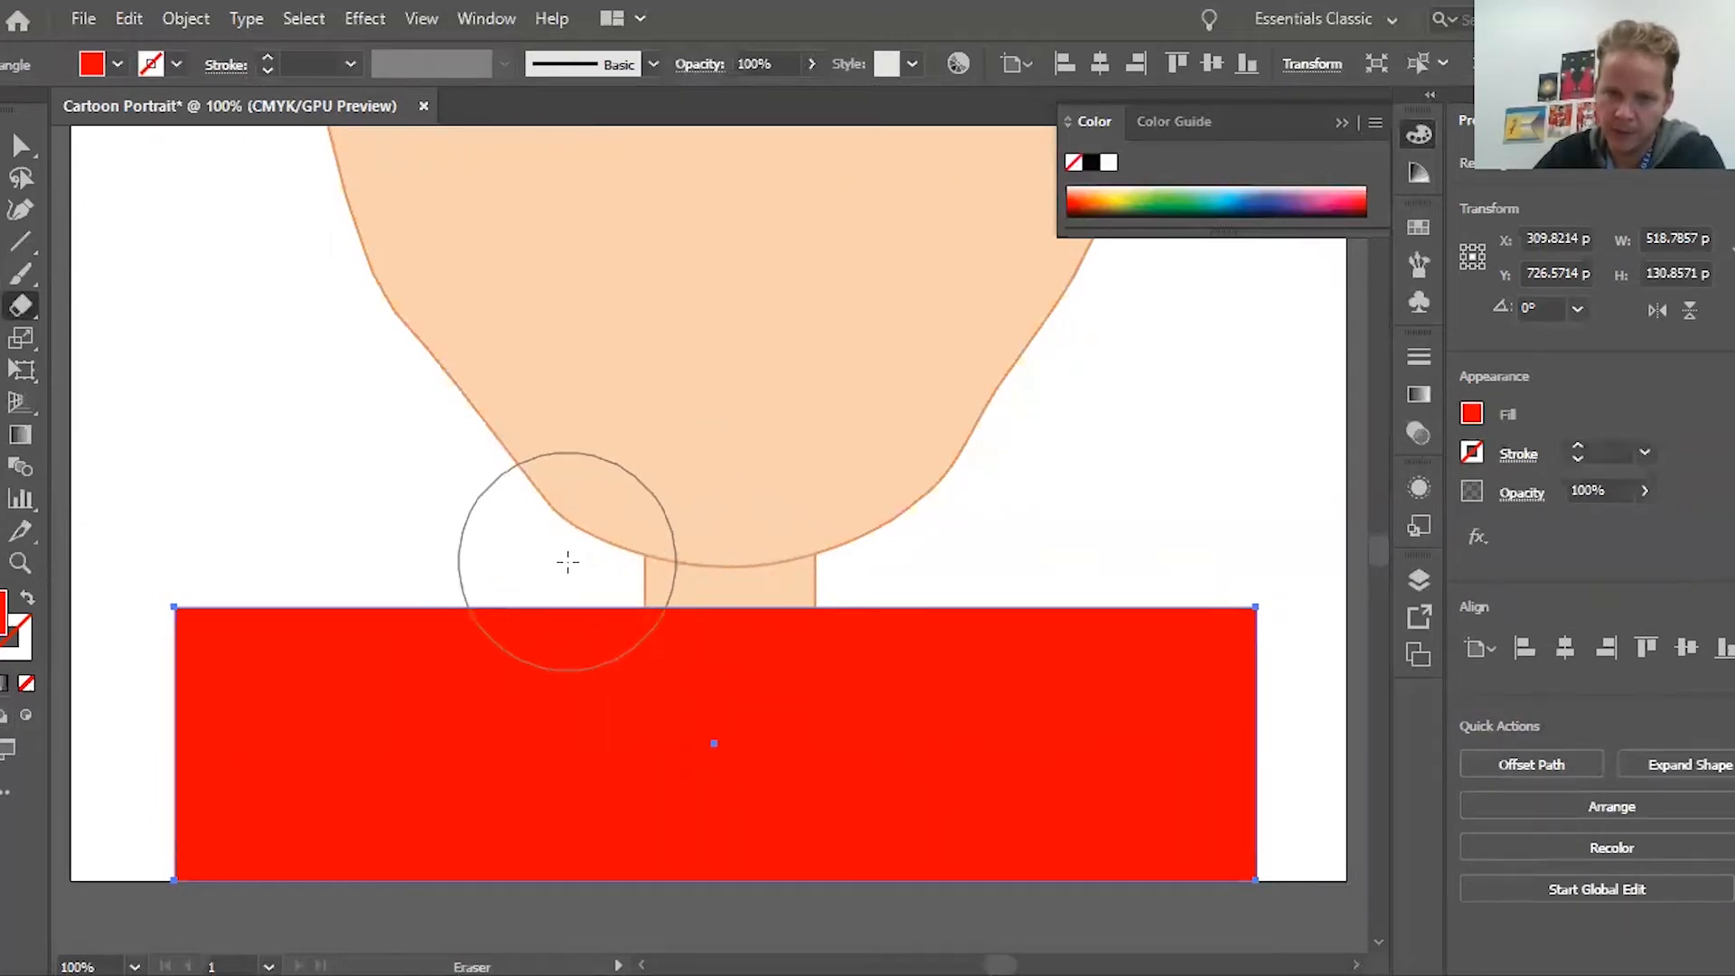
key("bracketright")
left_click_drag(725, 556, 723, 543)
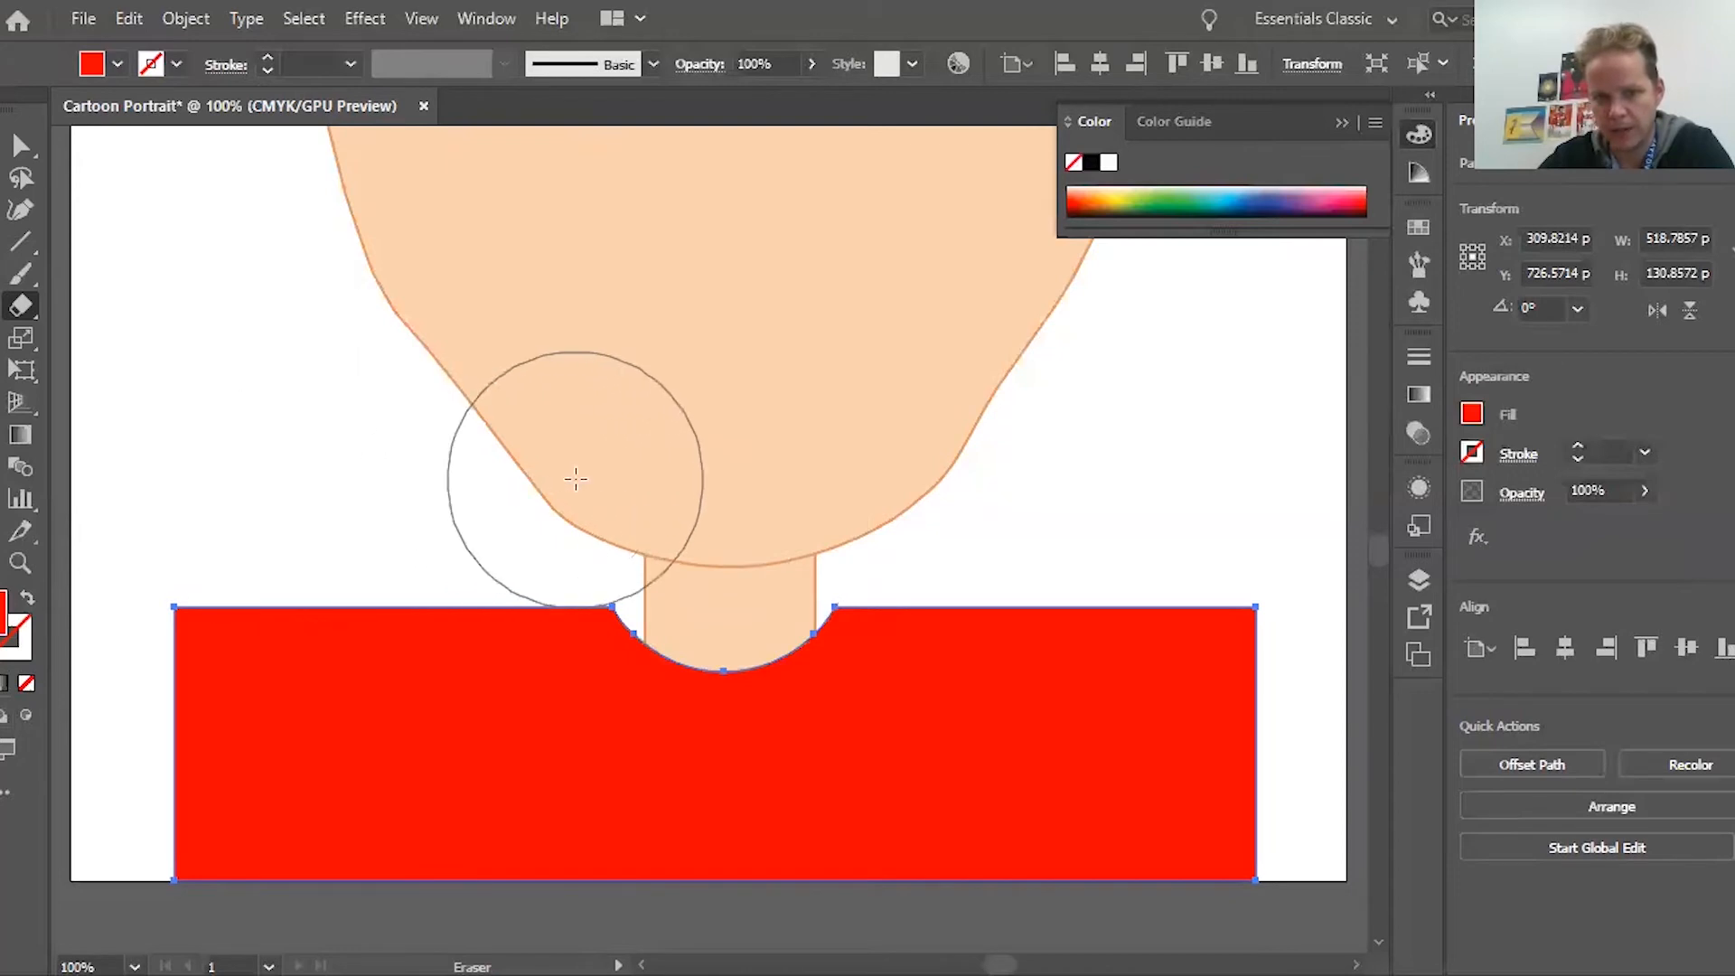
Erase the shirt's upper corners on both sides into sloping shoulders, narrowing it to about 490 pt wide
mouse_move(573, 476)
left_mouse_down()
mouse_move(259, 550)
mouse_move(147, 600)
mouse_move(58, 750)
mouse_move(64, 813)
left_mouse_up()
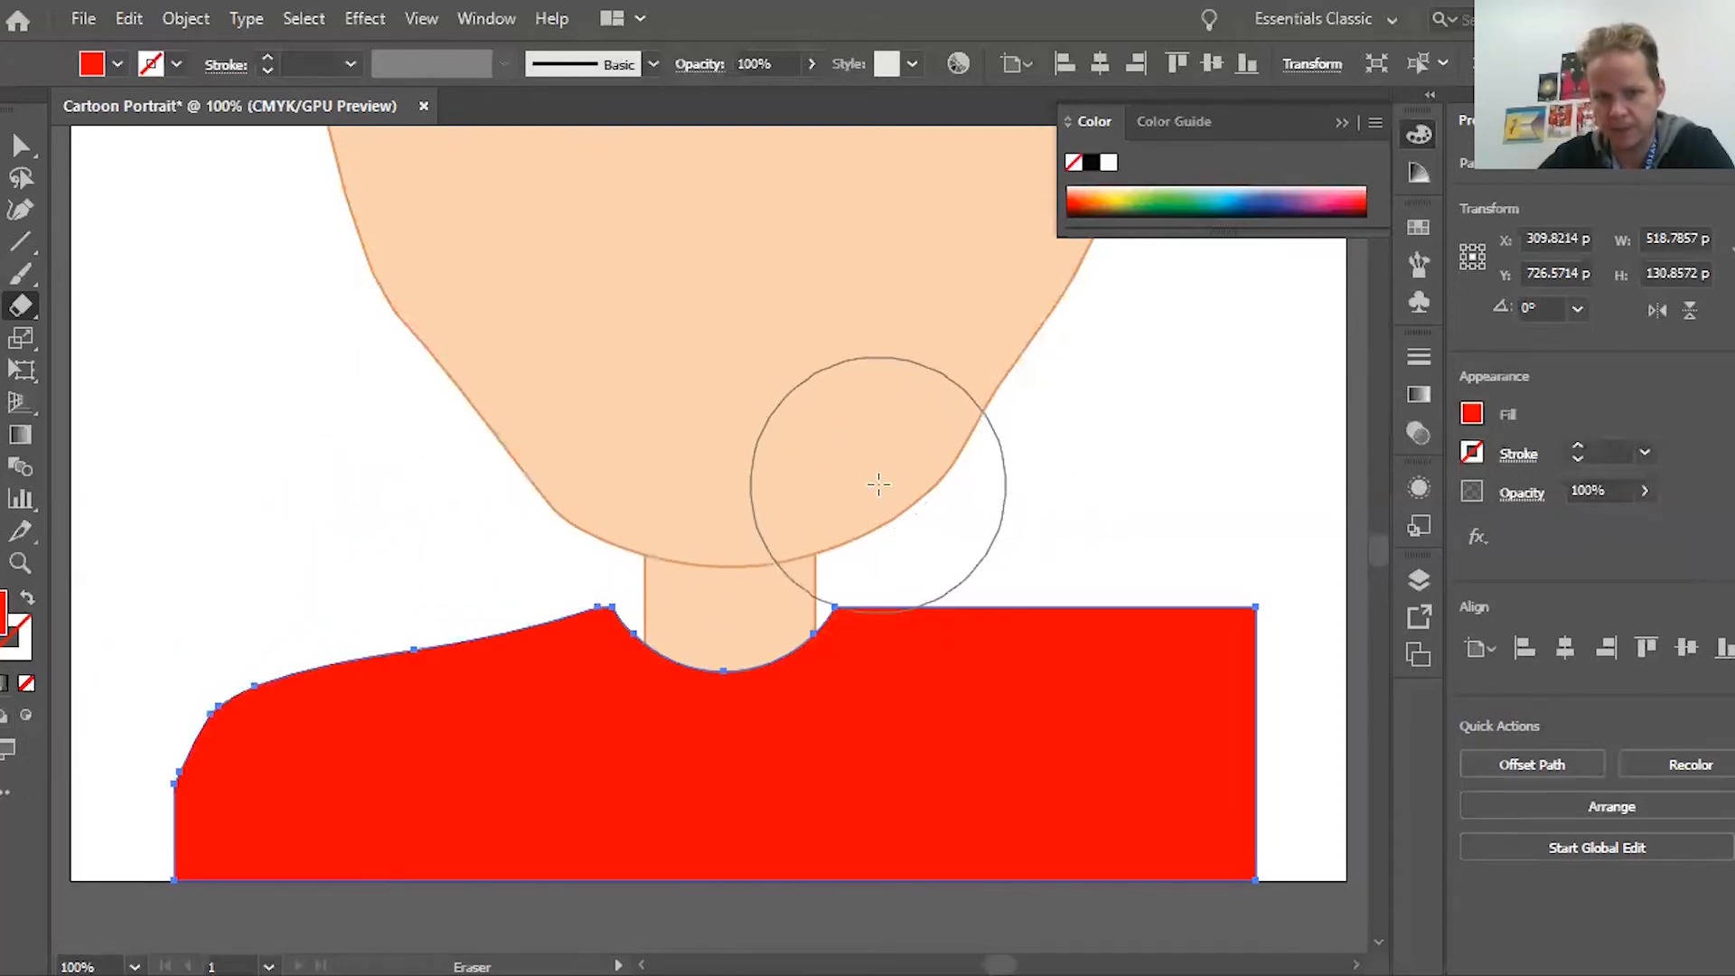
mouse_move(875, 484)
left_mouse_down()
mouse_move(1145, 525)
mouse_move(1286, 637)
mouse_move(1301, 795)
left_mouse_up()
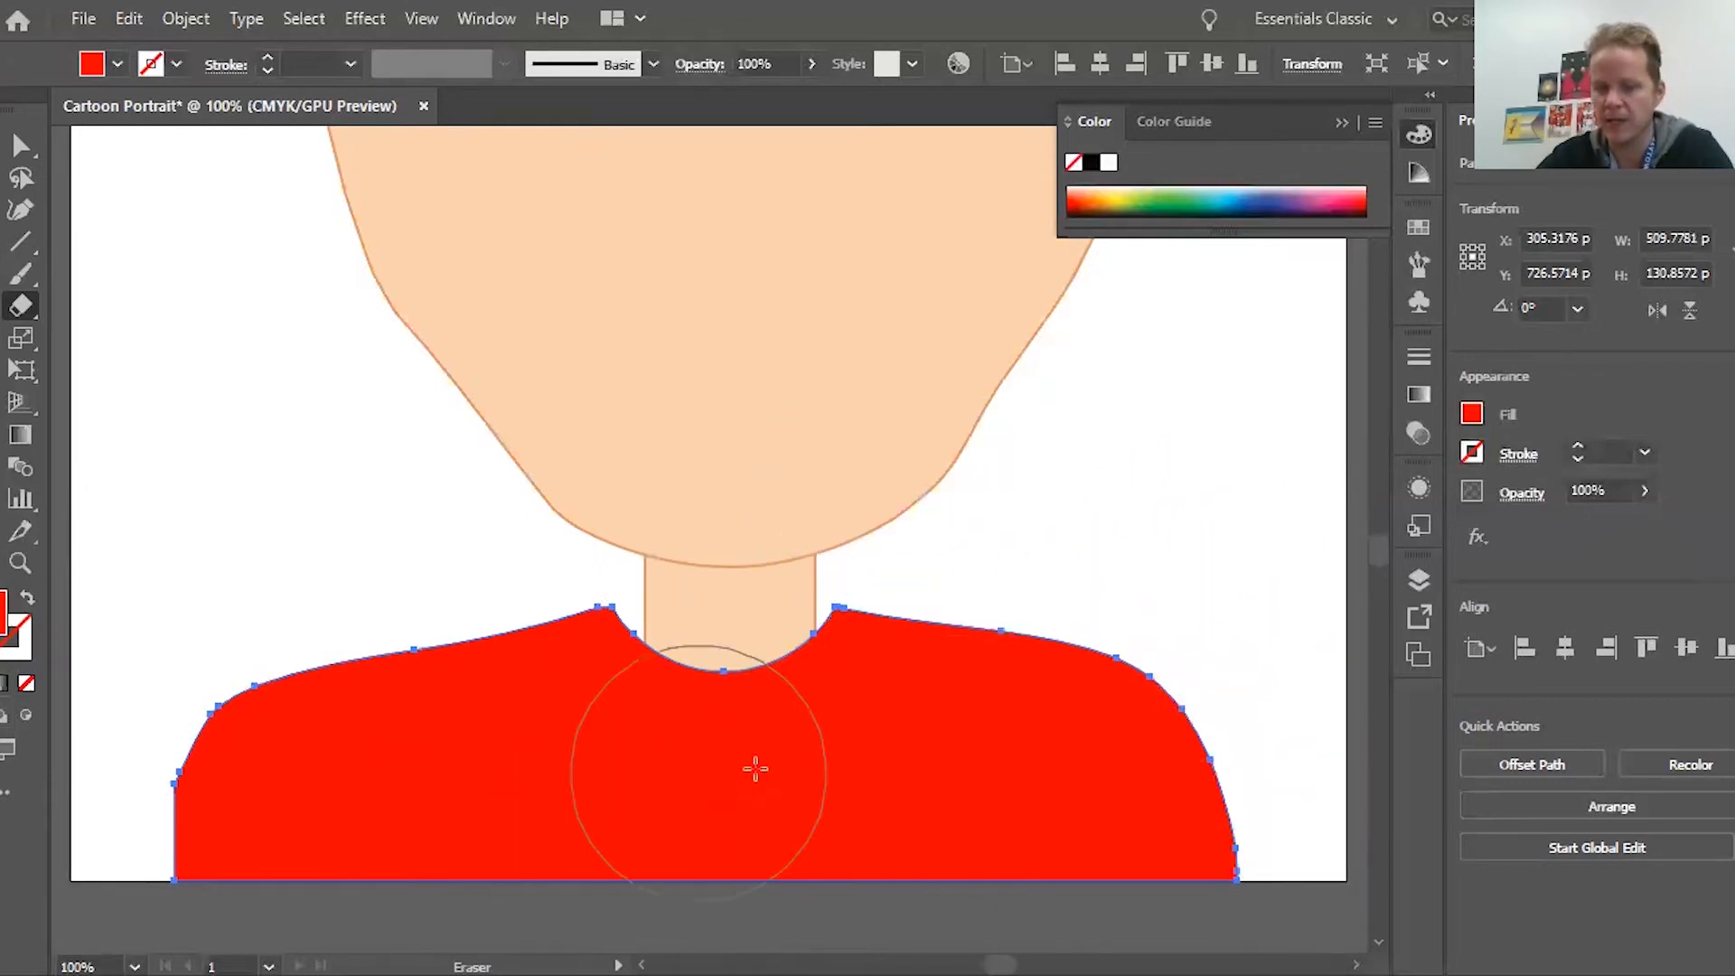
scroll(756, 768, "up", 1)
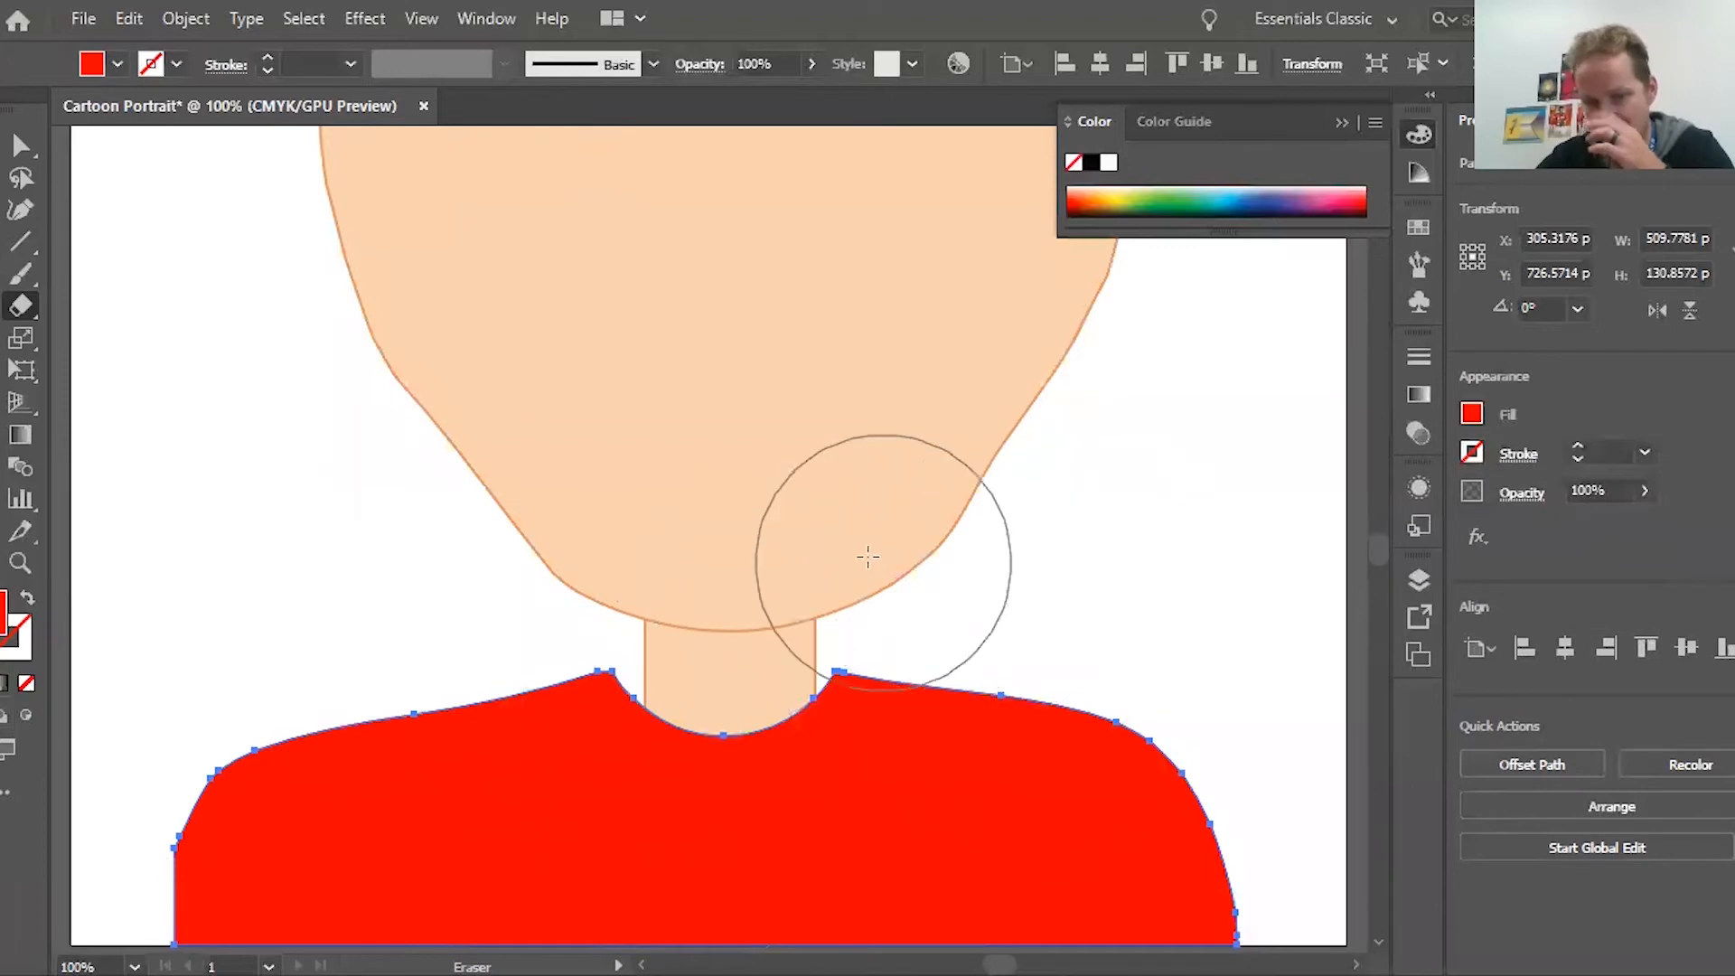
mouse_move(868, 561)
left_mouse_down()
mouse_move(1042, 608)
mouse_move(1175, 684)
mouse_move(1278, 840)
mouse_move(1246, 822)
left_mouse_up()
mouse_move(568, 560)
left_mouse_down()
mouse_move(286, 627)
mouse_move(213, 682)
mouse_move(168, 744)
mouse_move(181, 911)
left_mouse_up()
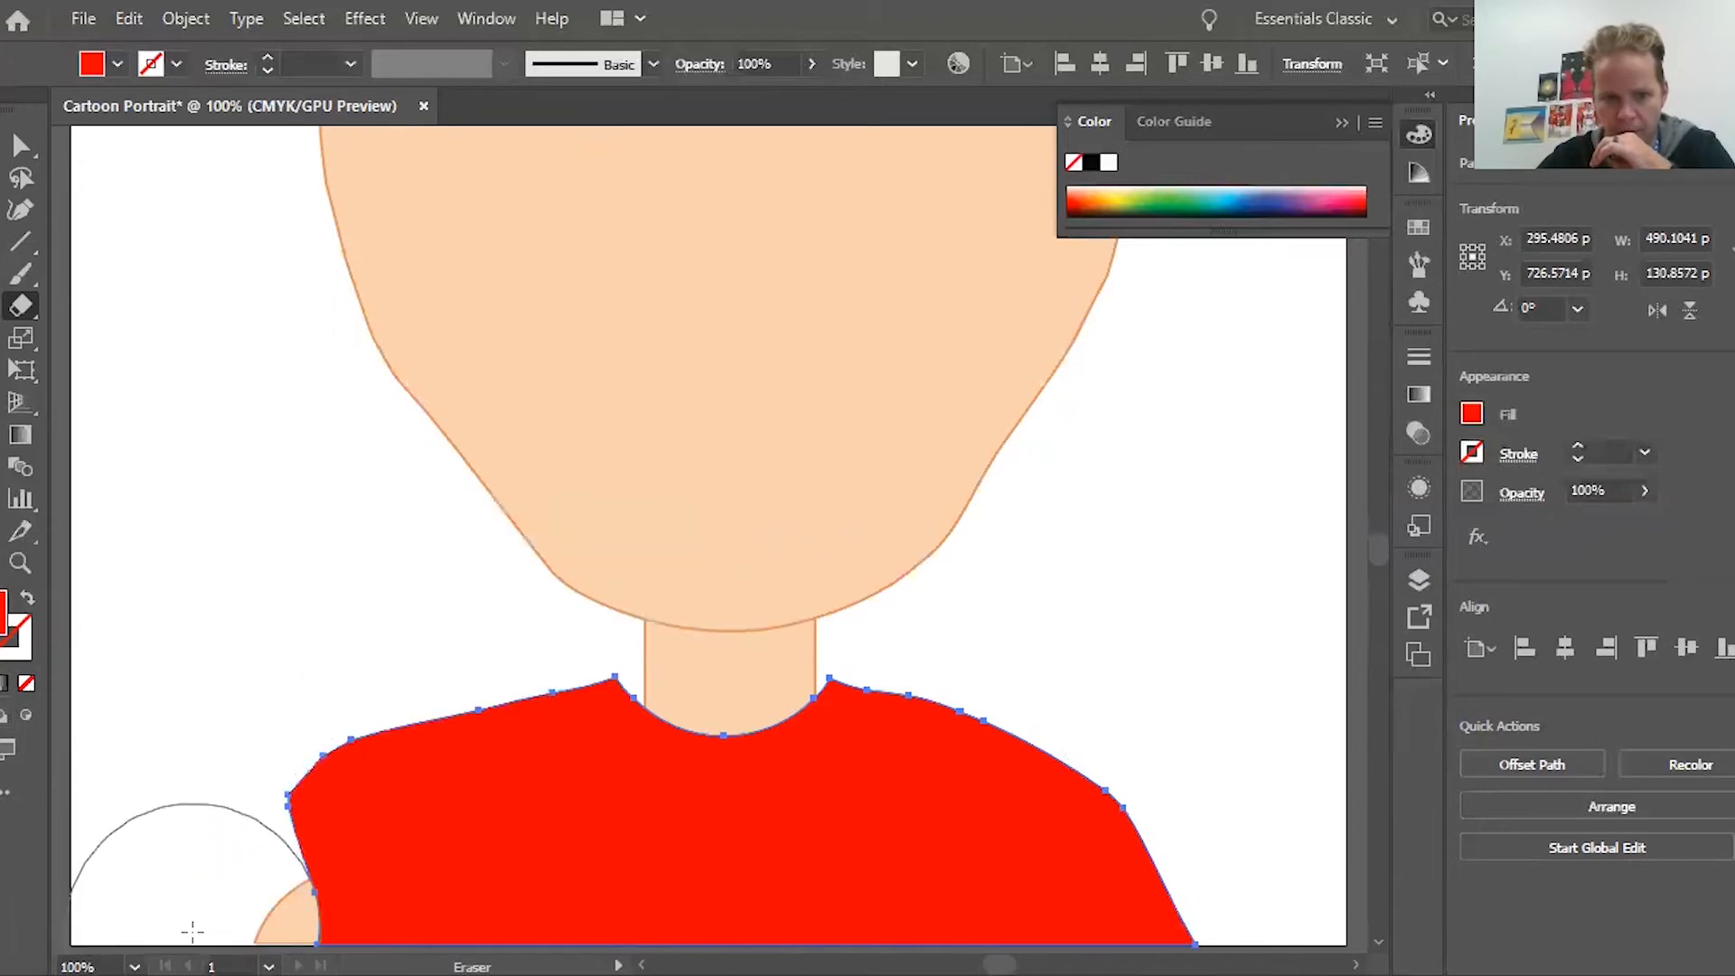
scroll(867, 841, "down", 3)
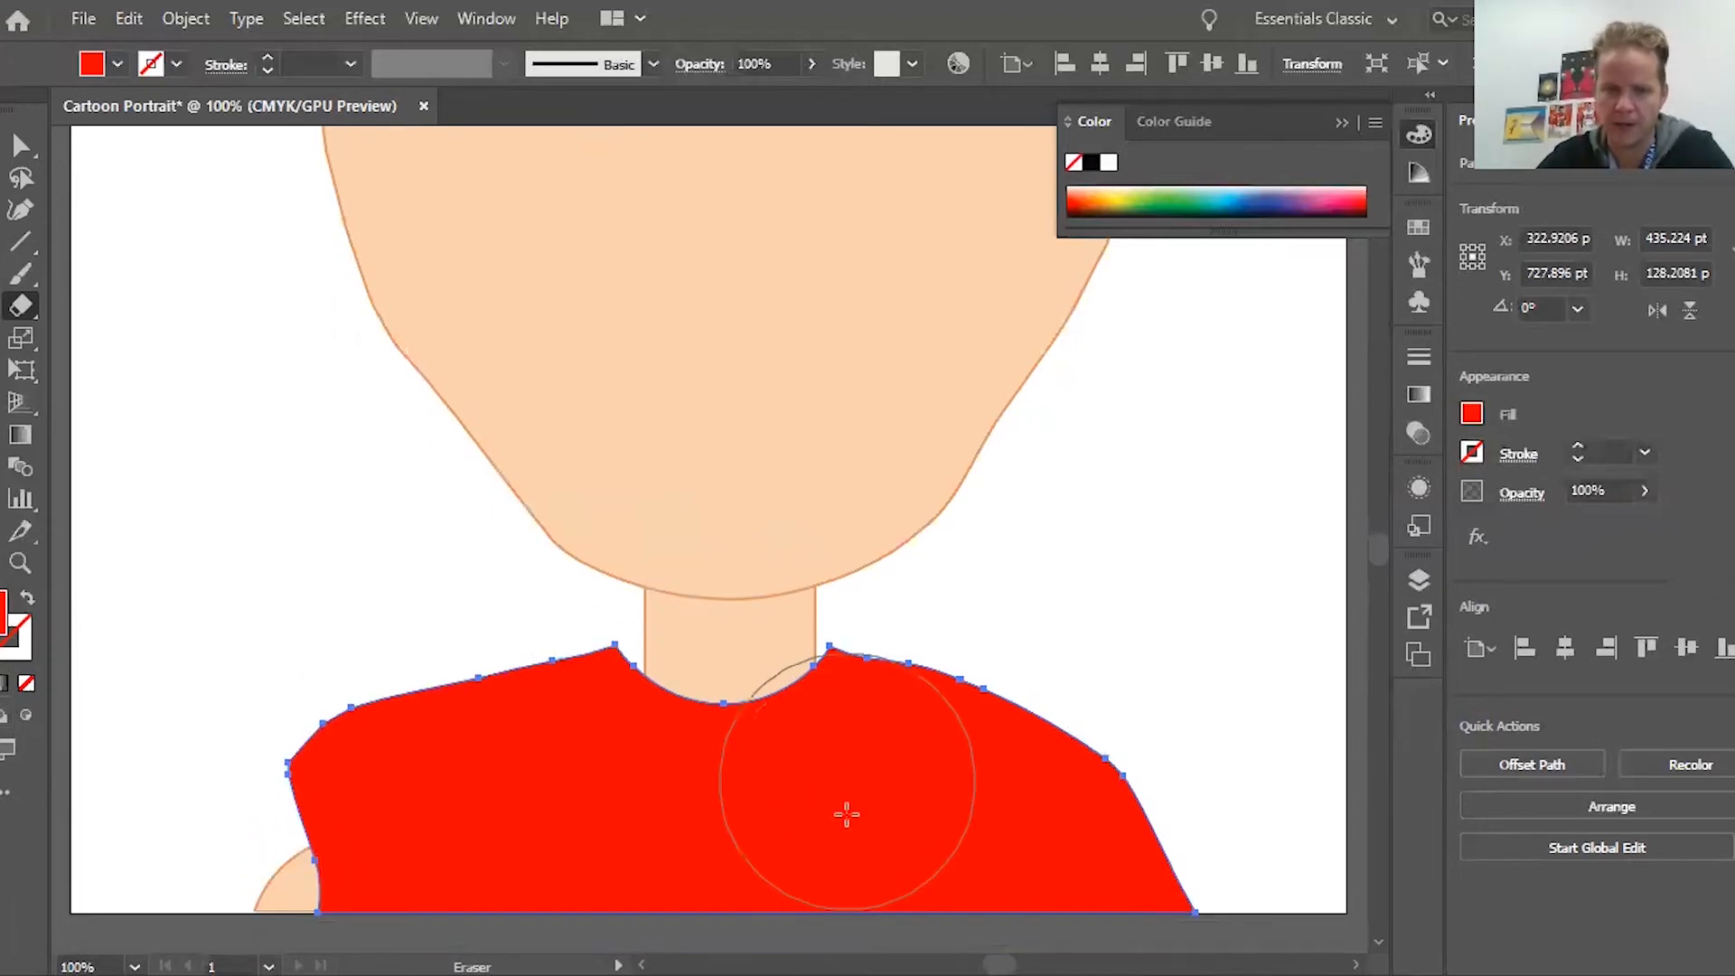
key("ctrl+z")
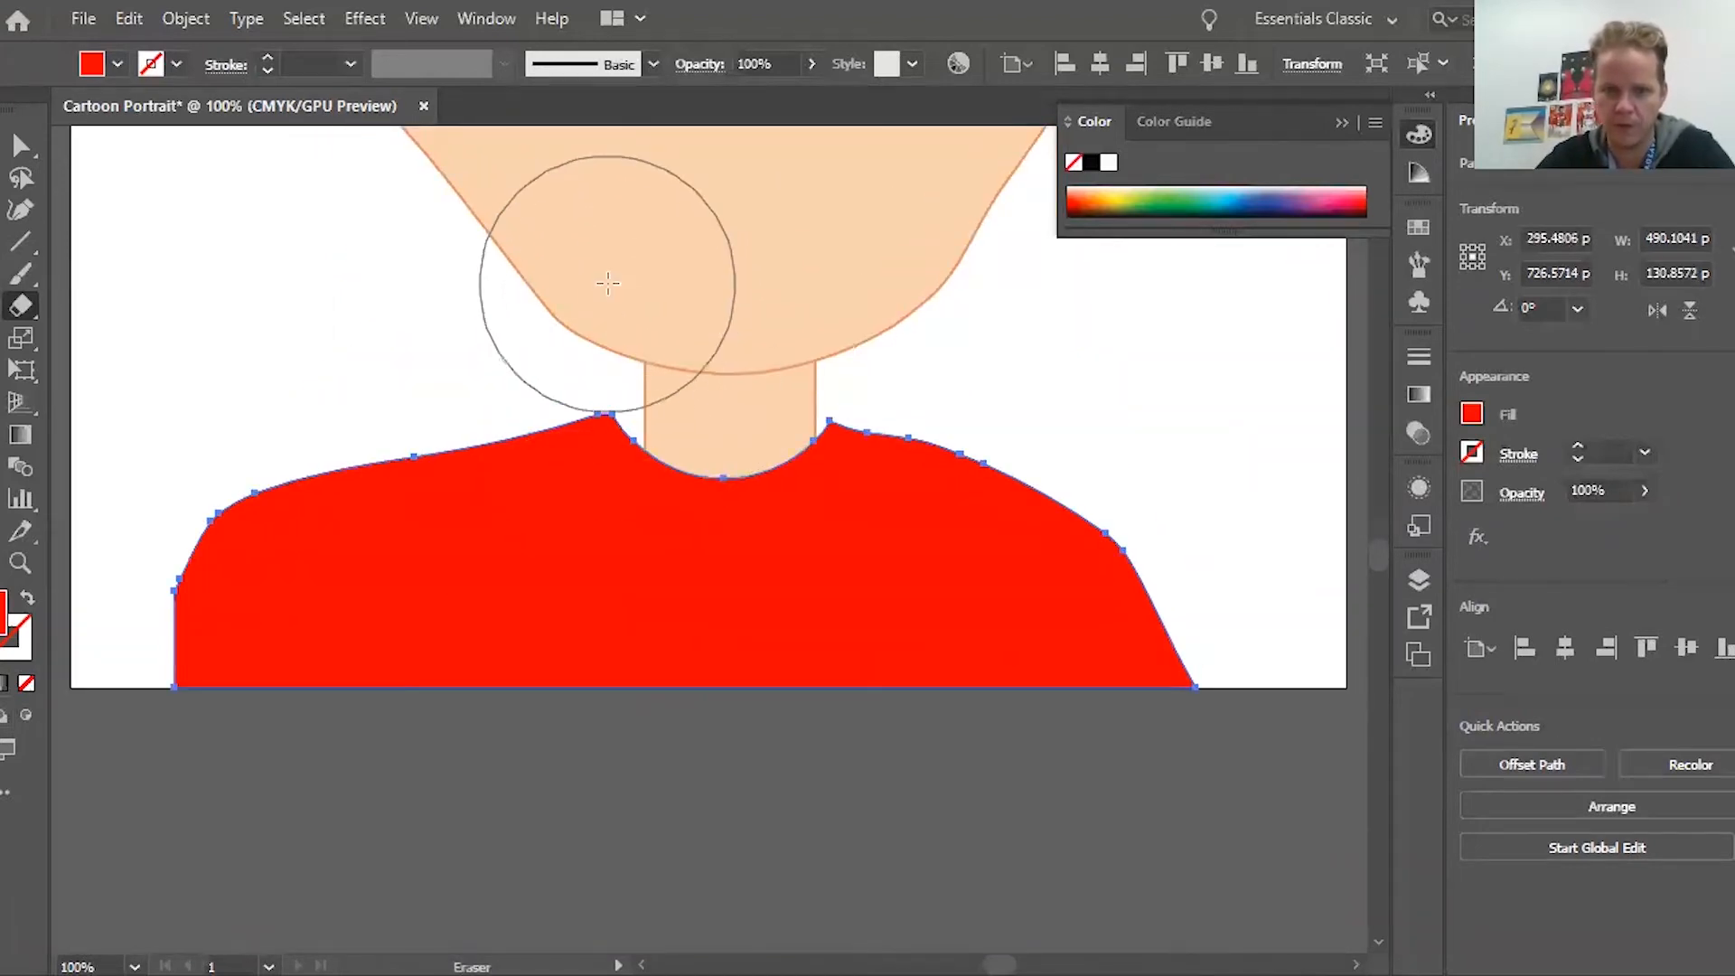
Trim the shirt's left shoulder and sleeve to make it about 463 pt wide, and set its stroke to 0.25 pt
mouse_move(608, 283)
left_mouse_down()
mouse_move(187, 432)
mouse_move(132, 508)
mouse_move(251, 813)
left_mouse_up()
left_click(1578, 447)
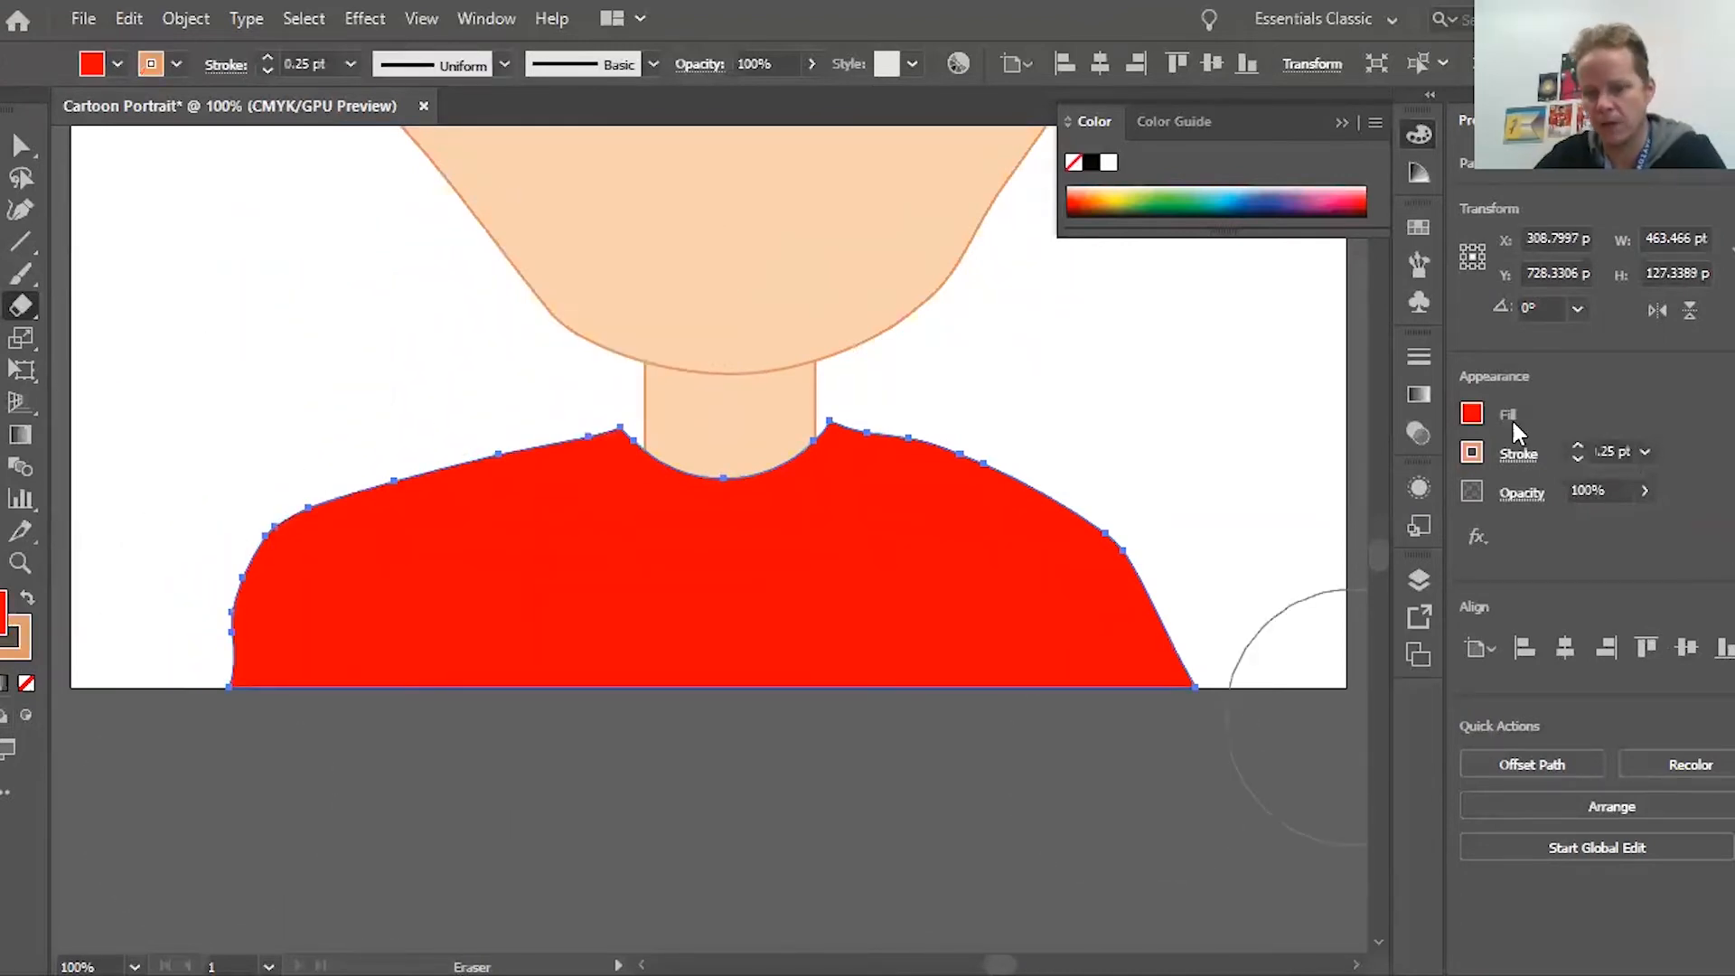
Erase a little more along the shirt's left and right shoulders to steepen their slopes from the neckline
key("ctrl+0")
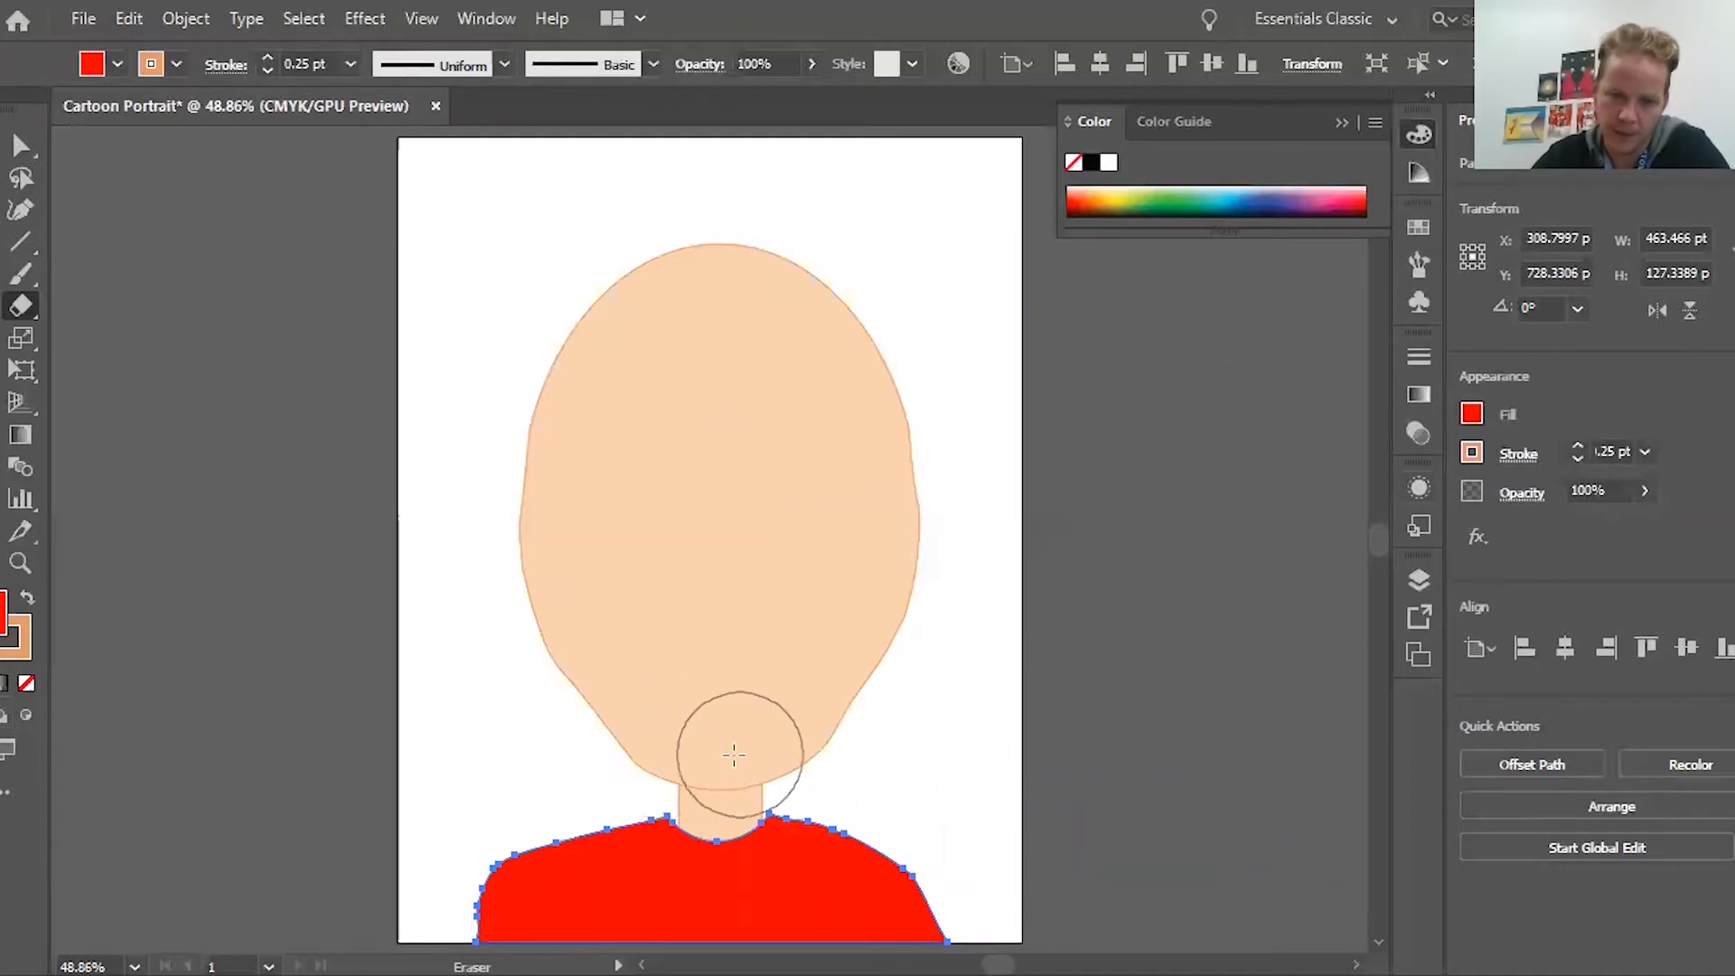
mouse_move(700, 743)
left_mouse_down()
mouse_move(496, 816)
mouse_move(384, 890)
left_mouse_up()
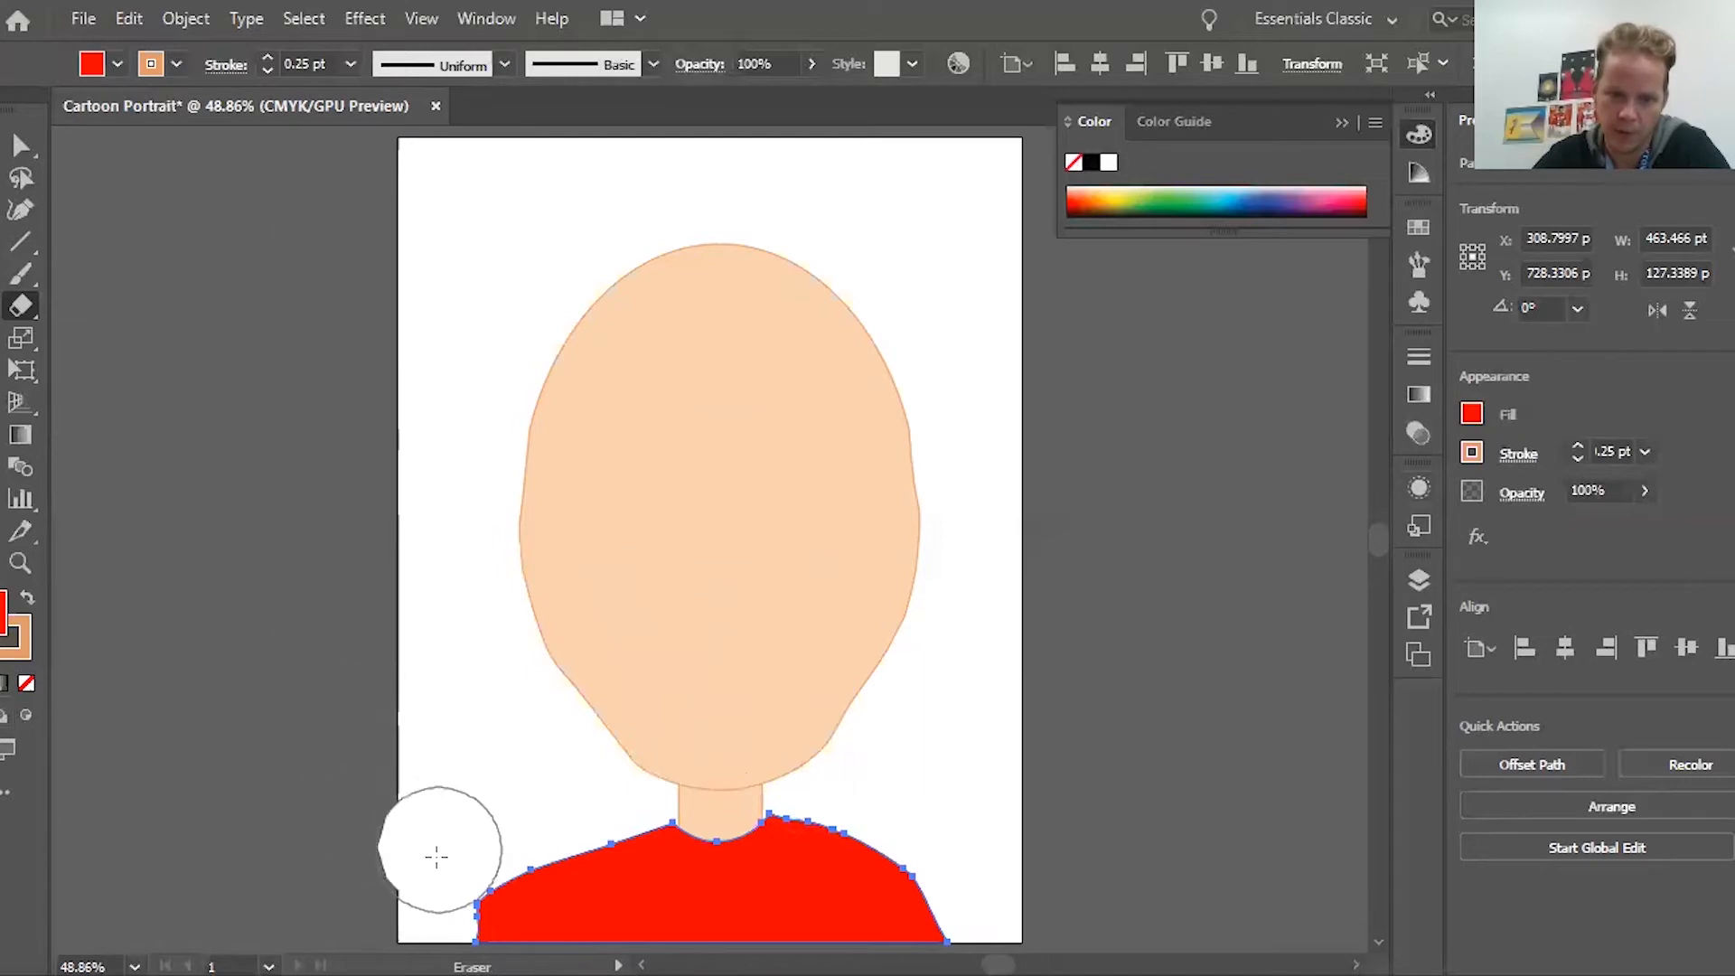
left_click_drag(791, 744, 975, 876)
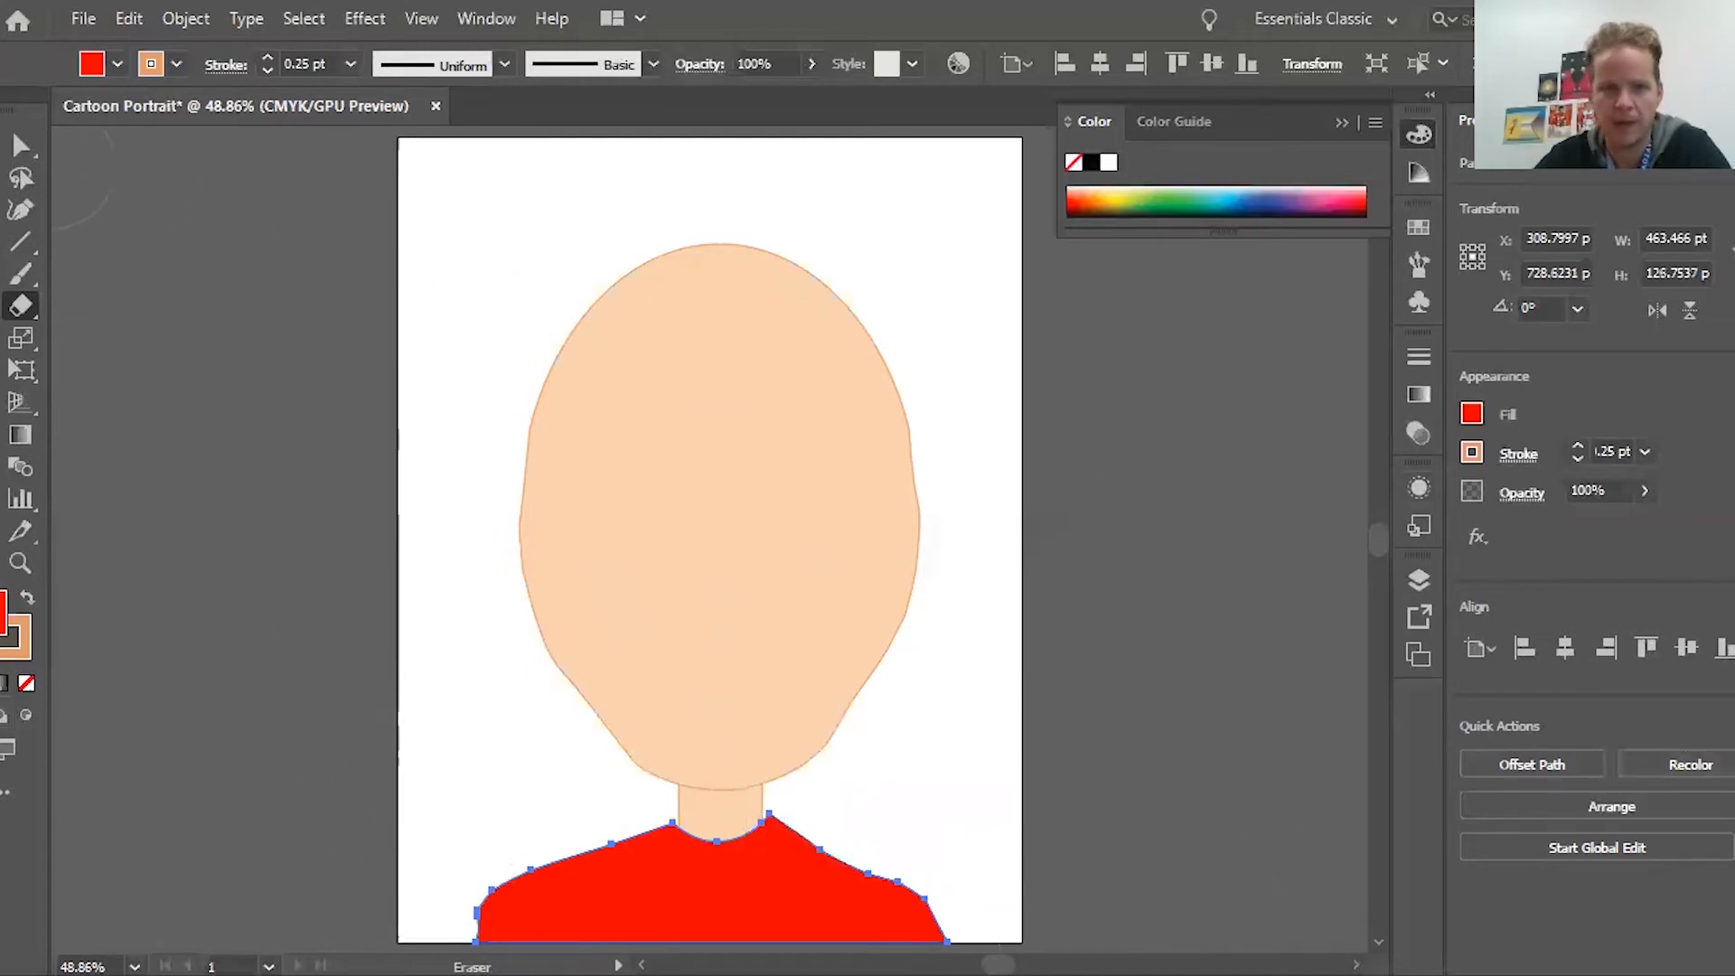
Select the red shirt with its neckline and both shoulders in view at 100% zoom
key("v")
left_click(330, 531)
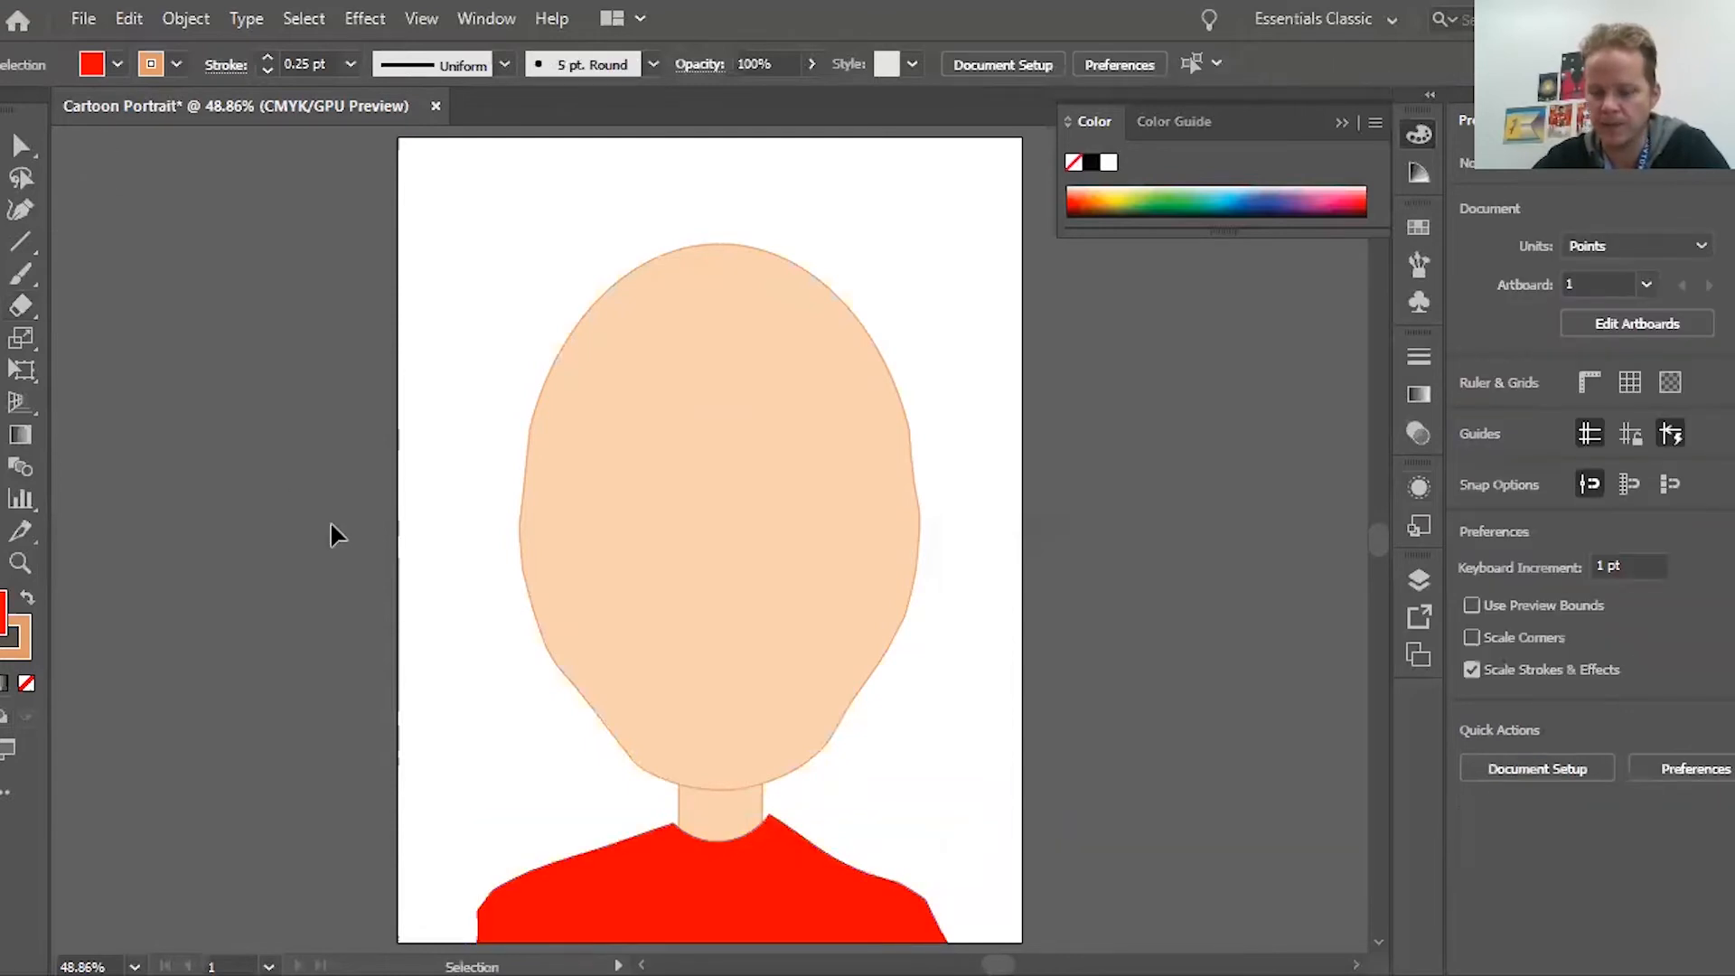
key("ctrl+=")
key("ctrl+=")
key("ctrl+=")
key("ctrl+=")
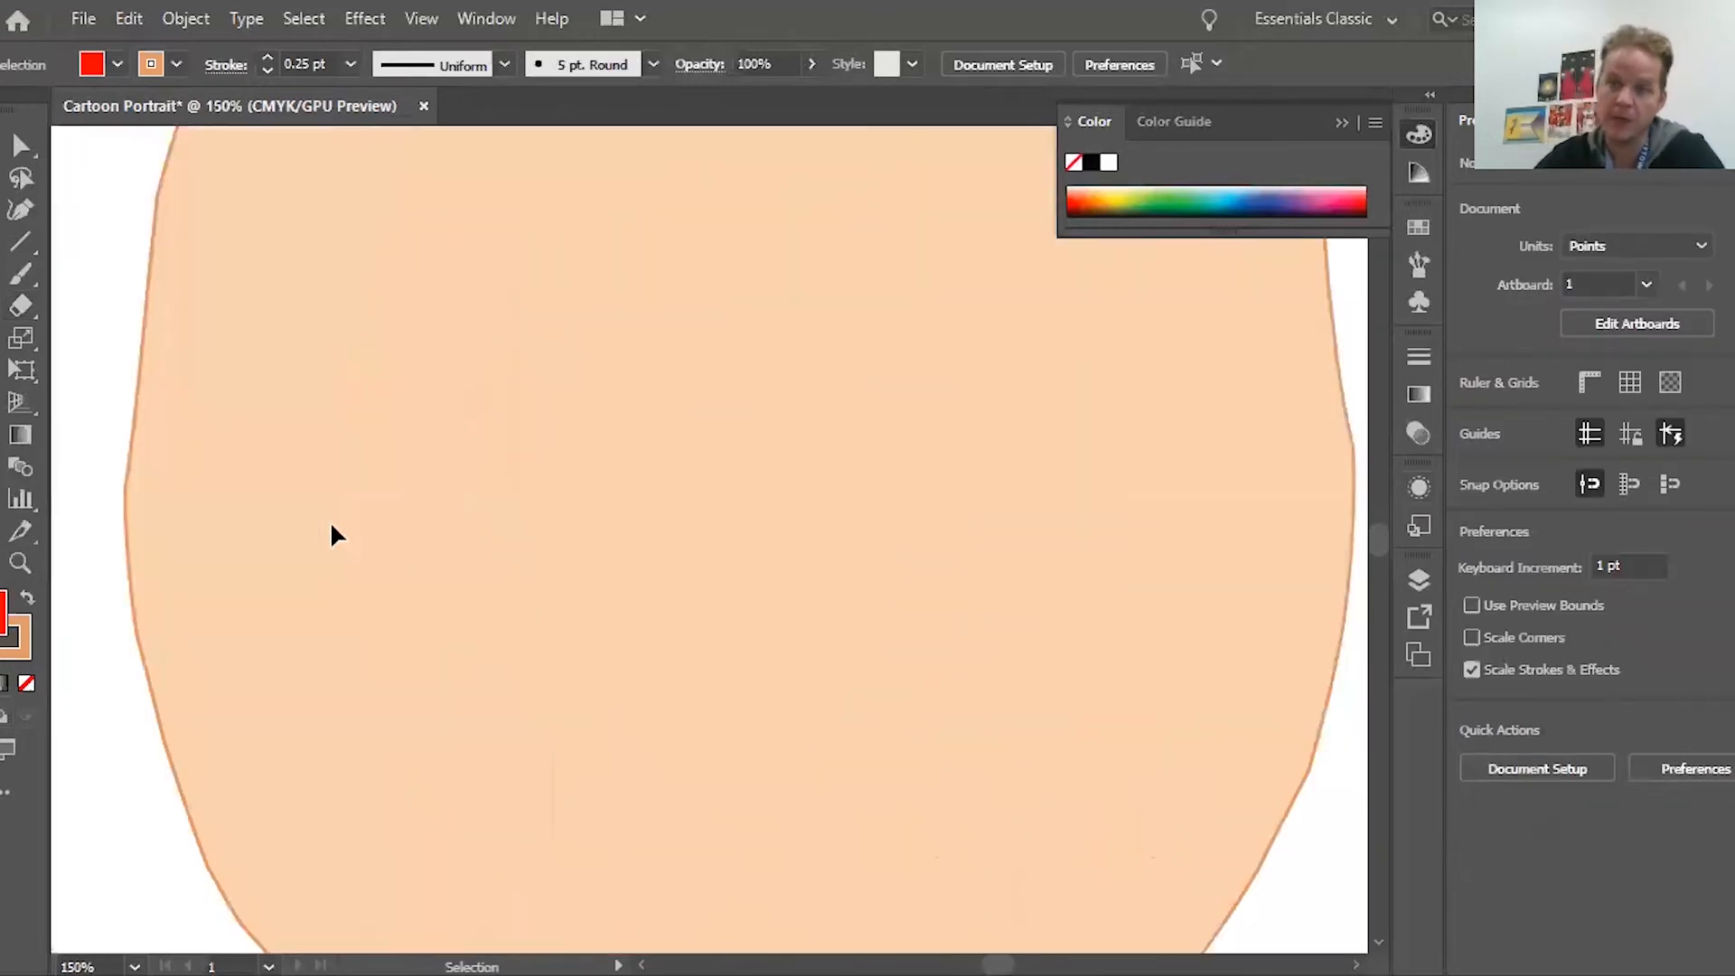
scroll(331, 532, "down", 7)
scroll(331, 526, "down", 5)
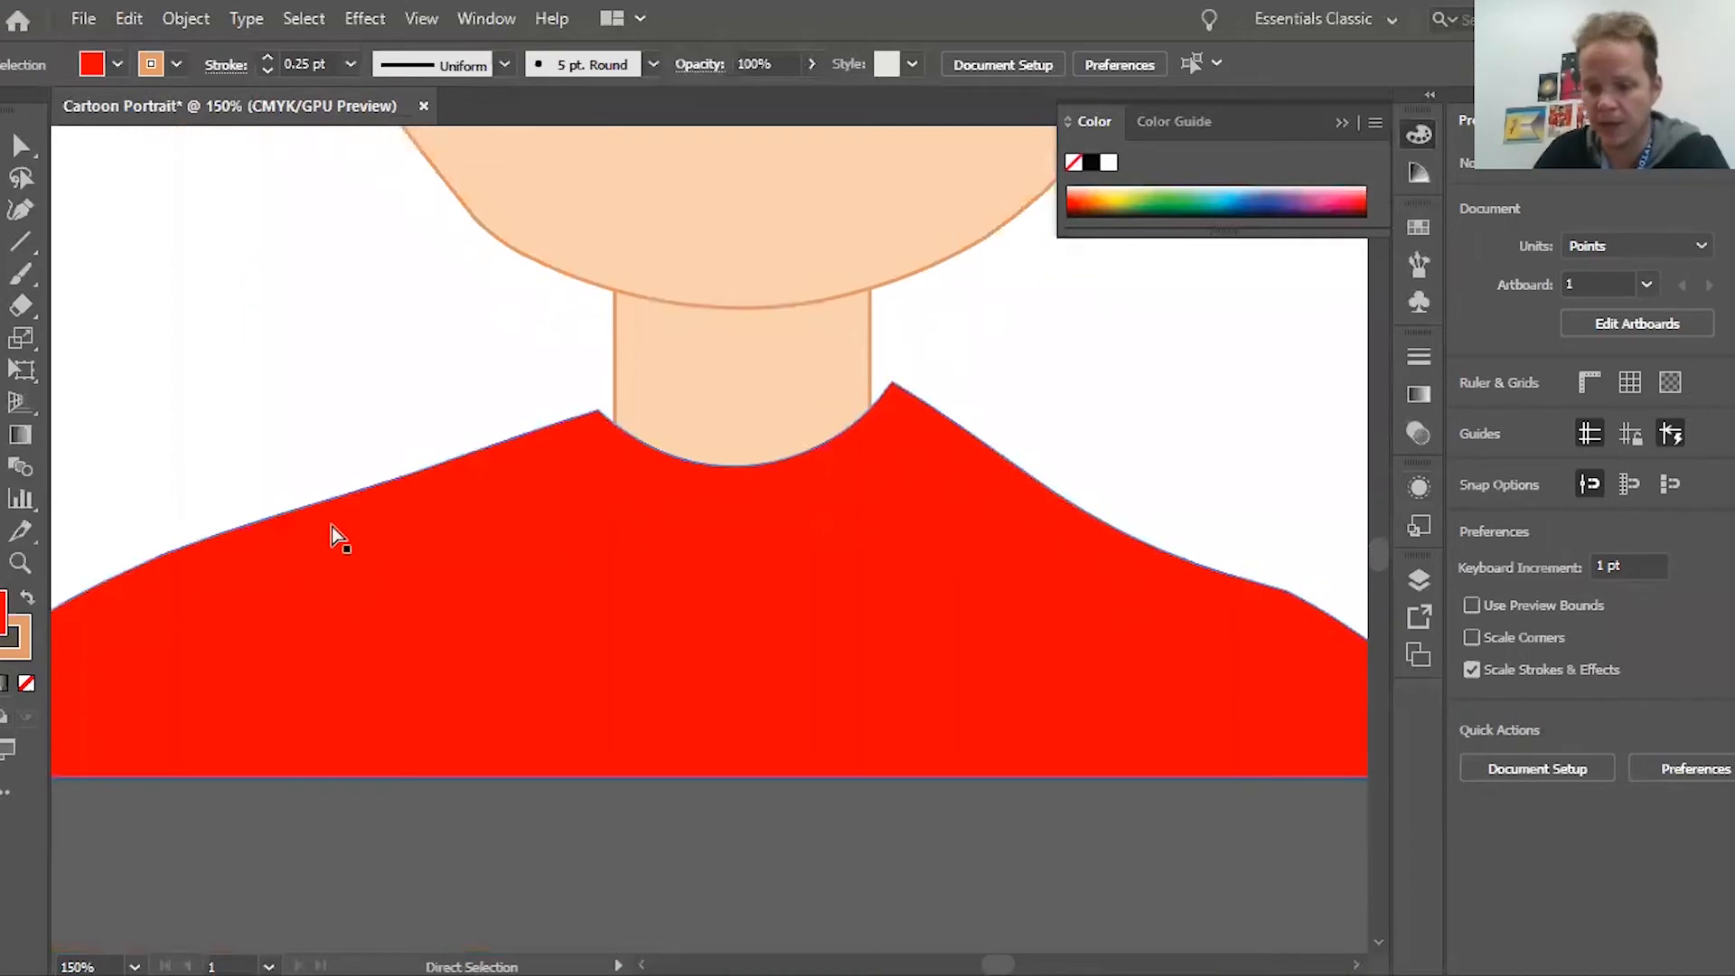
key("ctrl+minus")
left_click(813, 529)
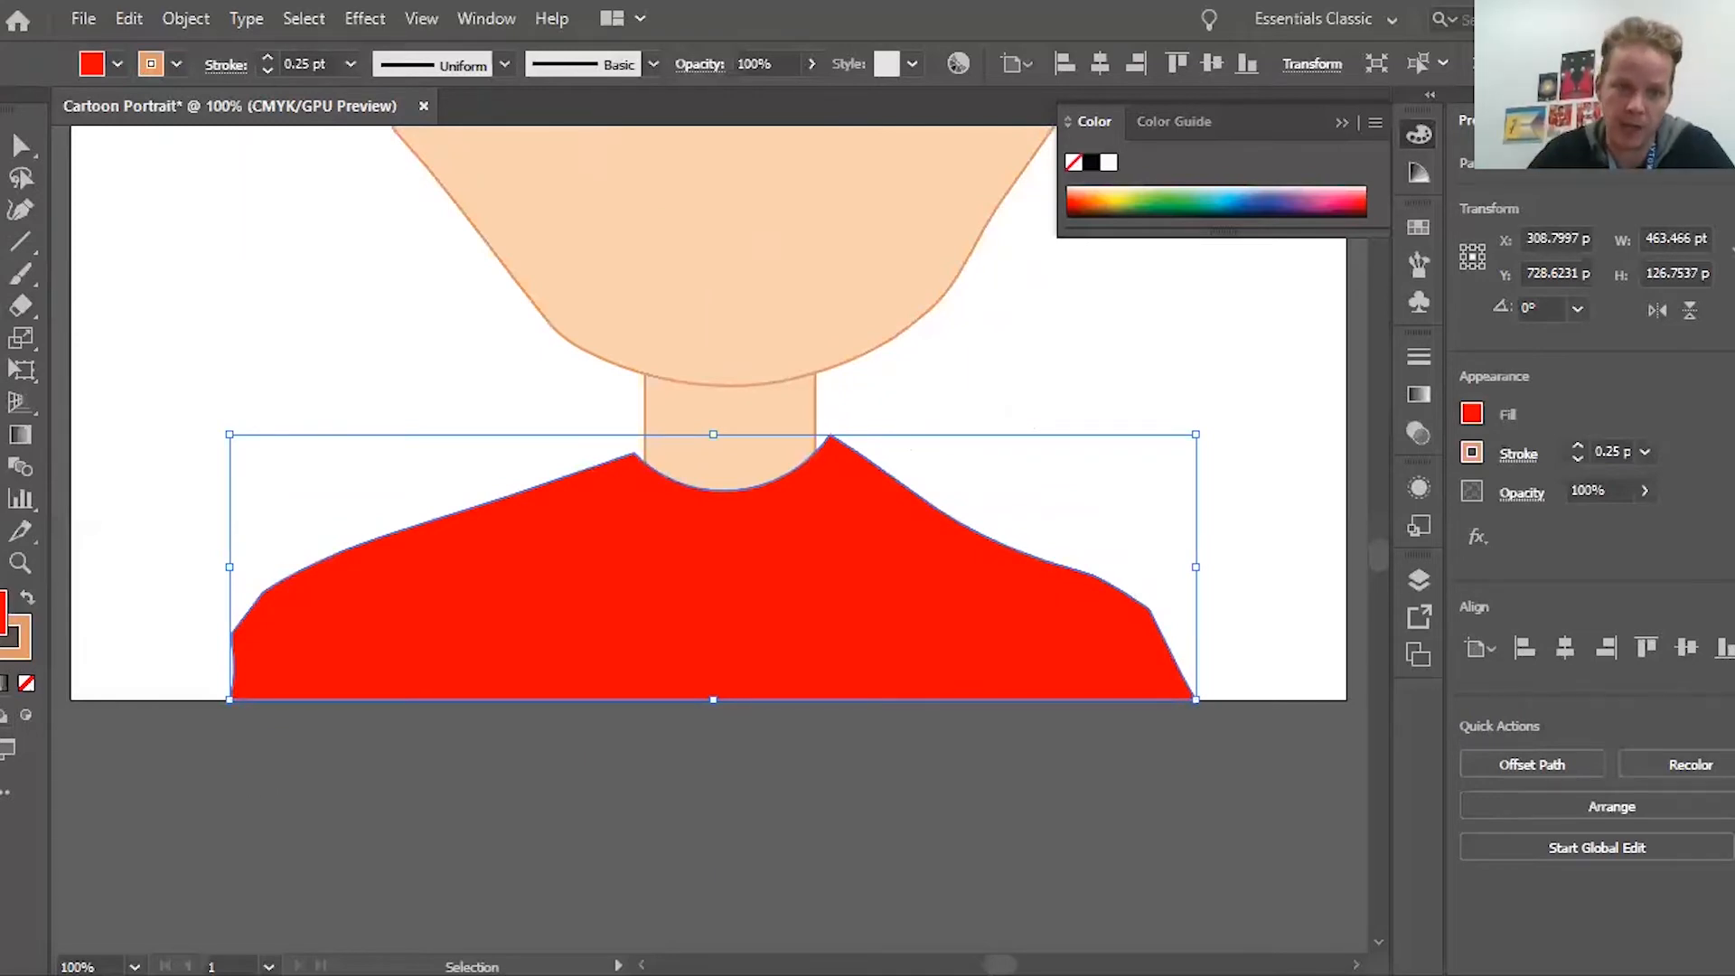
Try to erase the raised peak and right-hand shoulder slope of the shirt beside the neckline
left_click(20, 306)
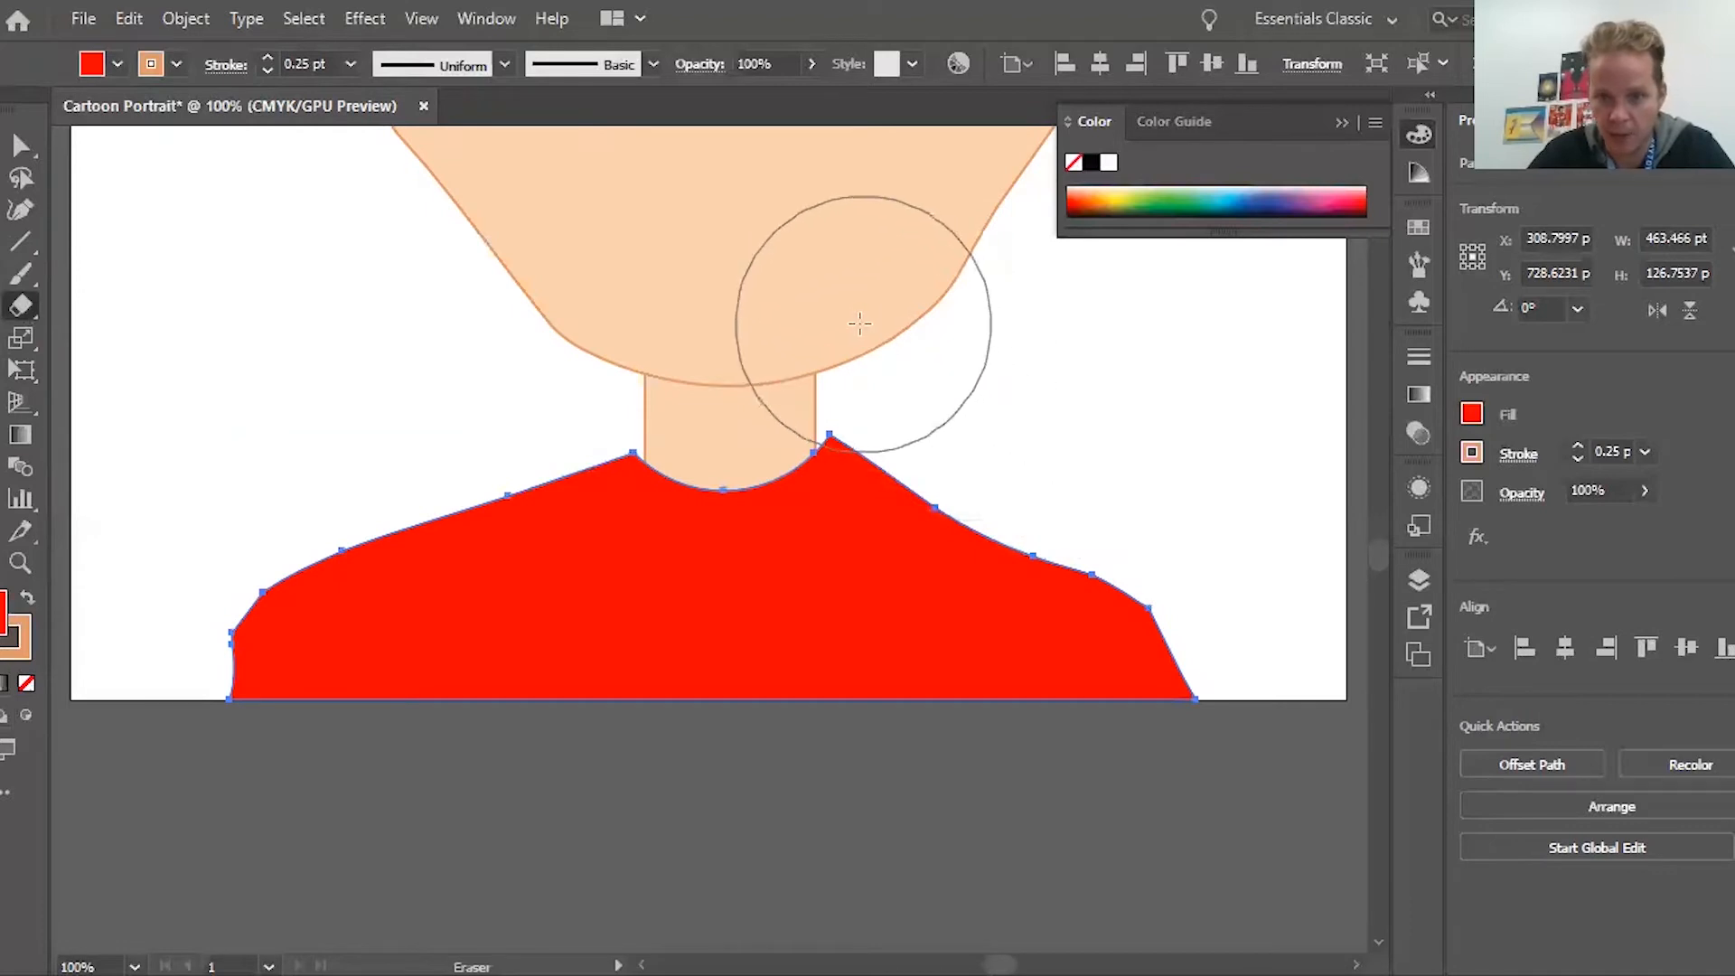
mouse_move(859, 322)
left_mouse_down()
mouse_move(961, 376)
mouse_move(1030, 373)
left_mouse_up()
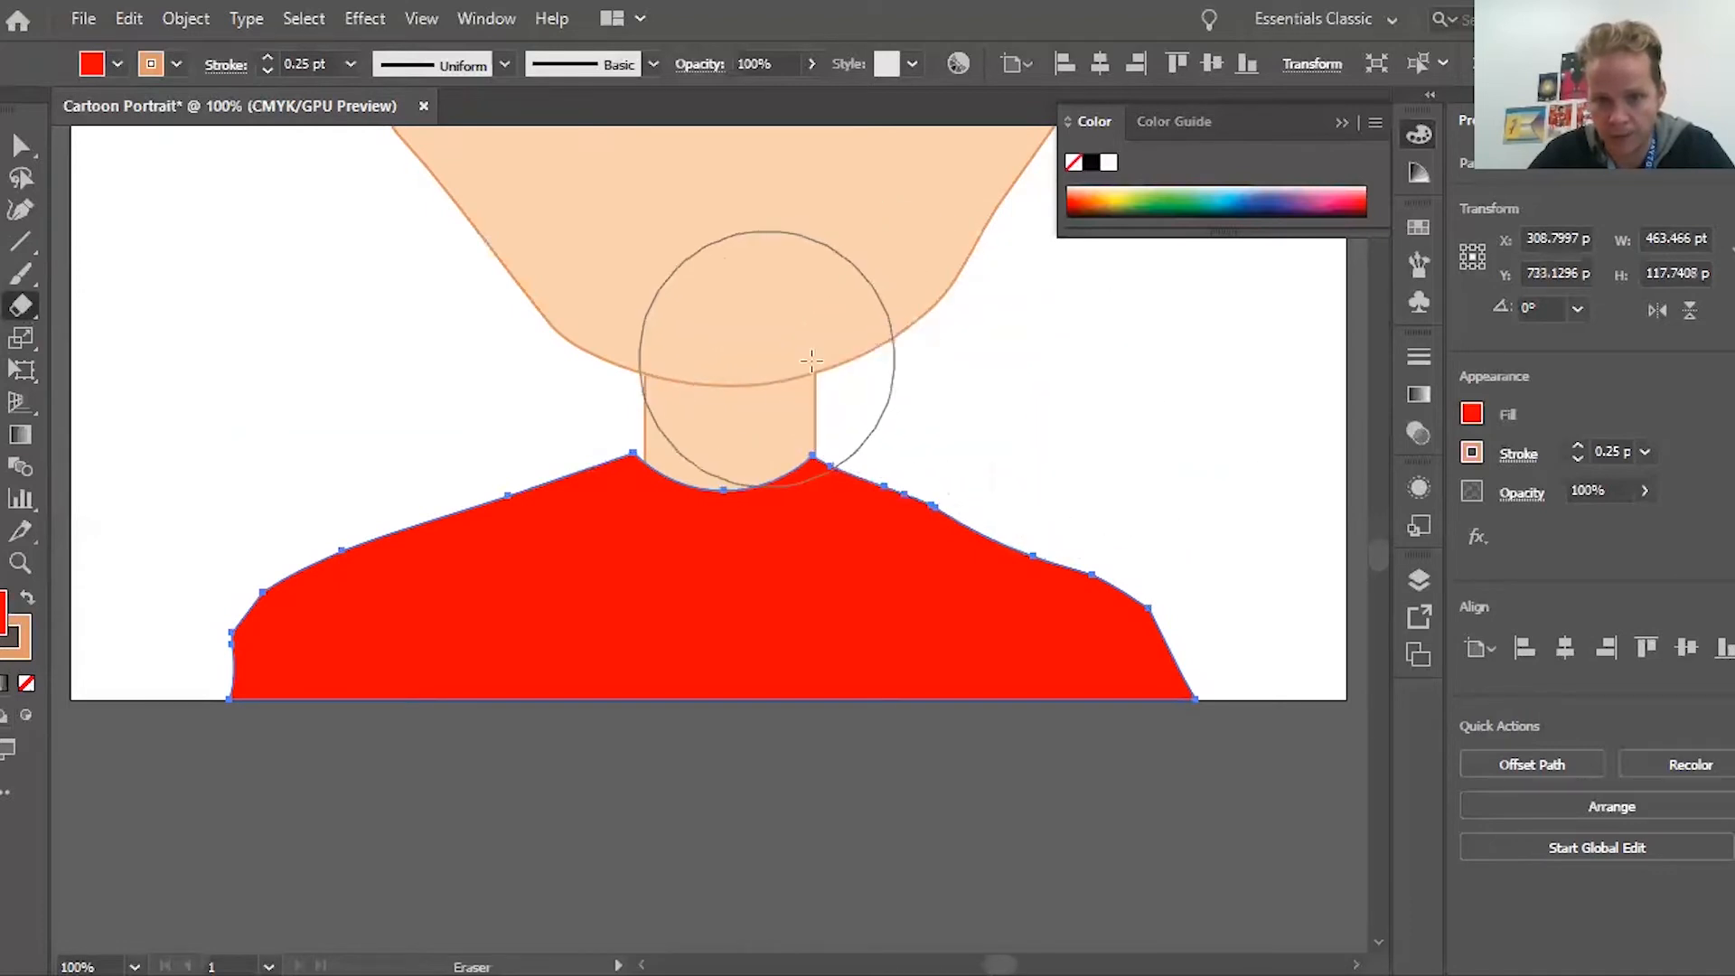
key("ctrl+z")
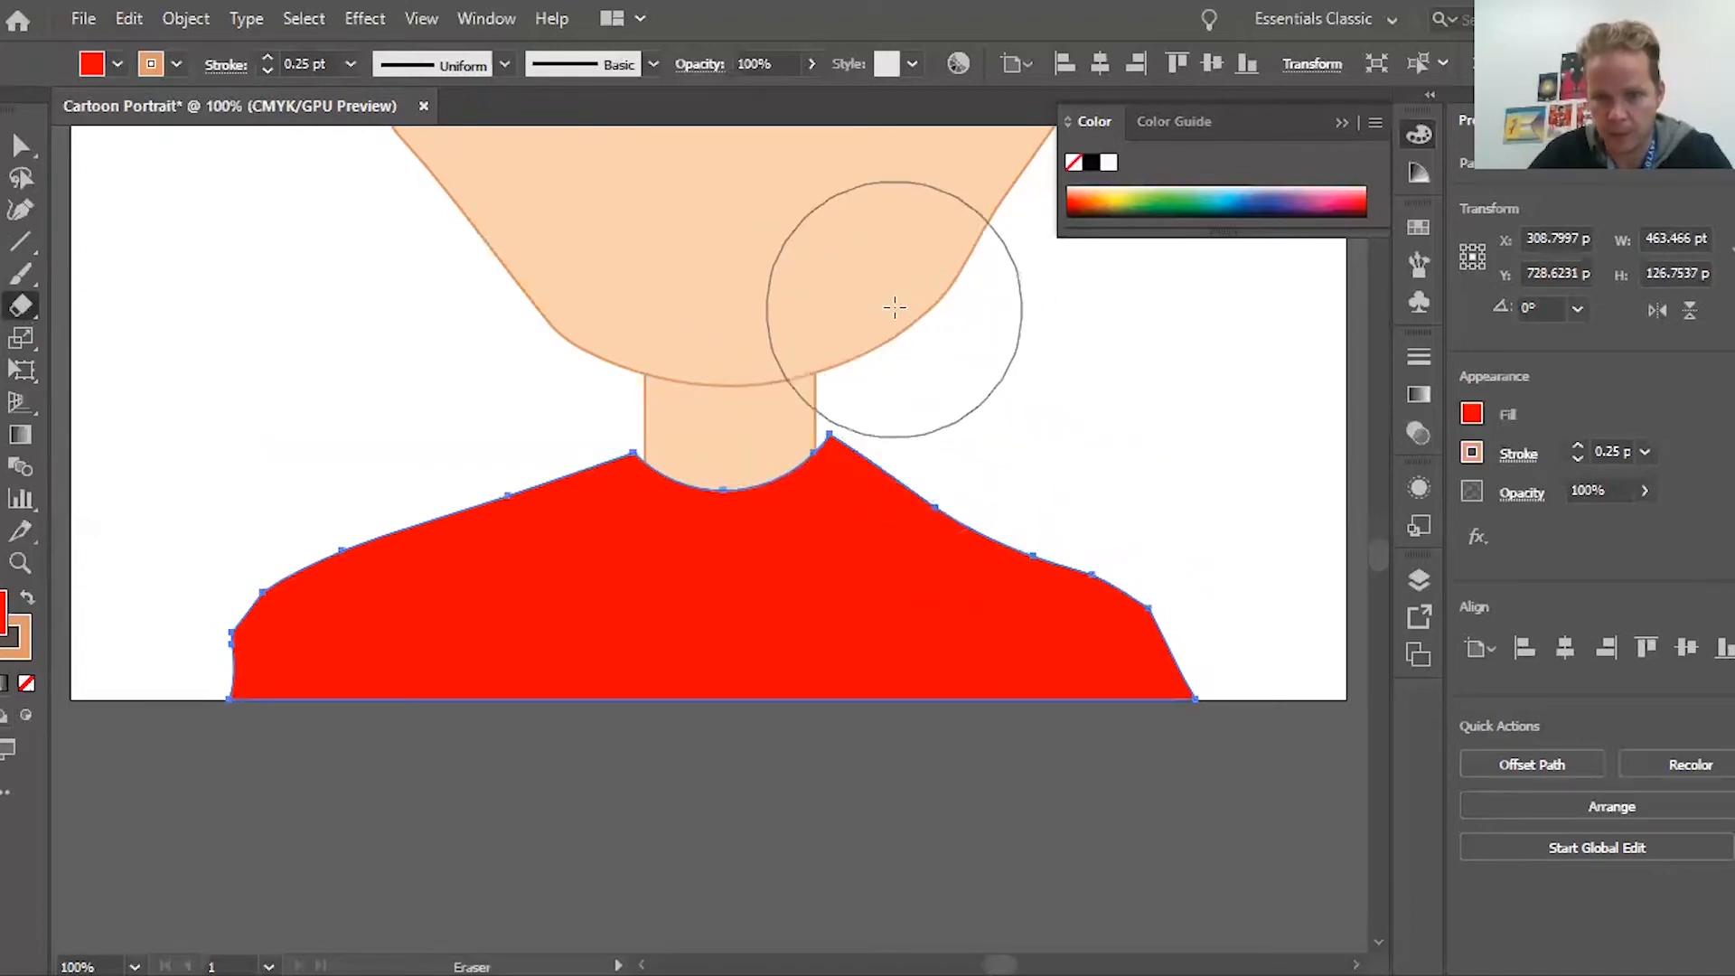
mouse_move(895, 307)
left_mouse_down()
mouse_move(879, 310)
mouse_move(914, 349)
mouse_move(1286, 542)
left_mouse_up()
key("ctrl+z")
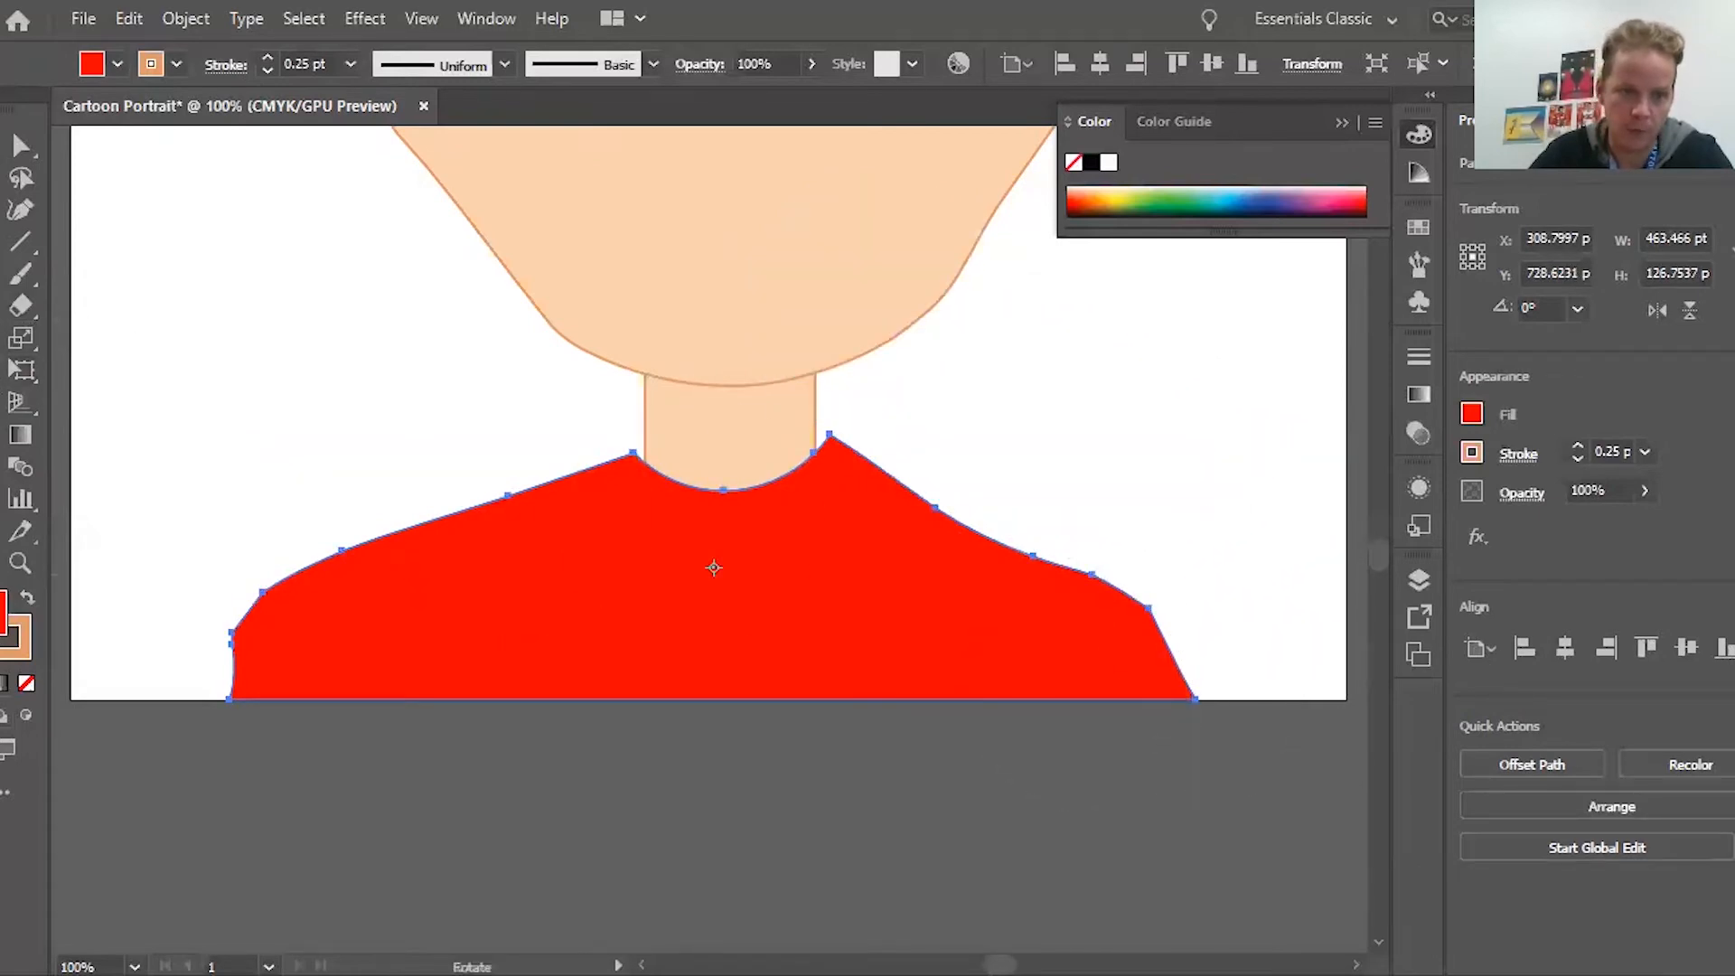
Warp the shirt's outline to round off the neckline peaks and smooth the right-hand shoulder
key("shift+r")
mouse_move(1016, 616)
left_mouse_down()
mouse_move(1007, 578)
mouse_move(1135, 612)
mouse_move(941, 643)
mouse_move(856, 484)
mouse_move(804, 509)
mouse_move(605, 491)
mouse_move(289, 640)
mouse_move(670, 554)
mouse_move(418, 639)
mouse_move(416, 624)
left_mouse_up()
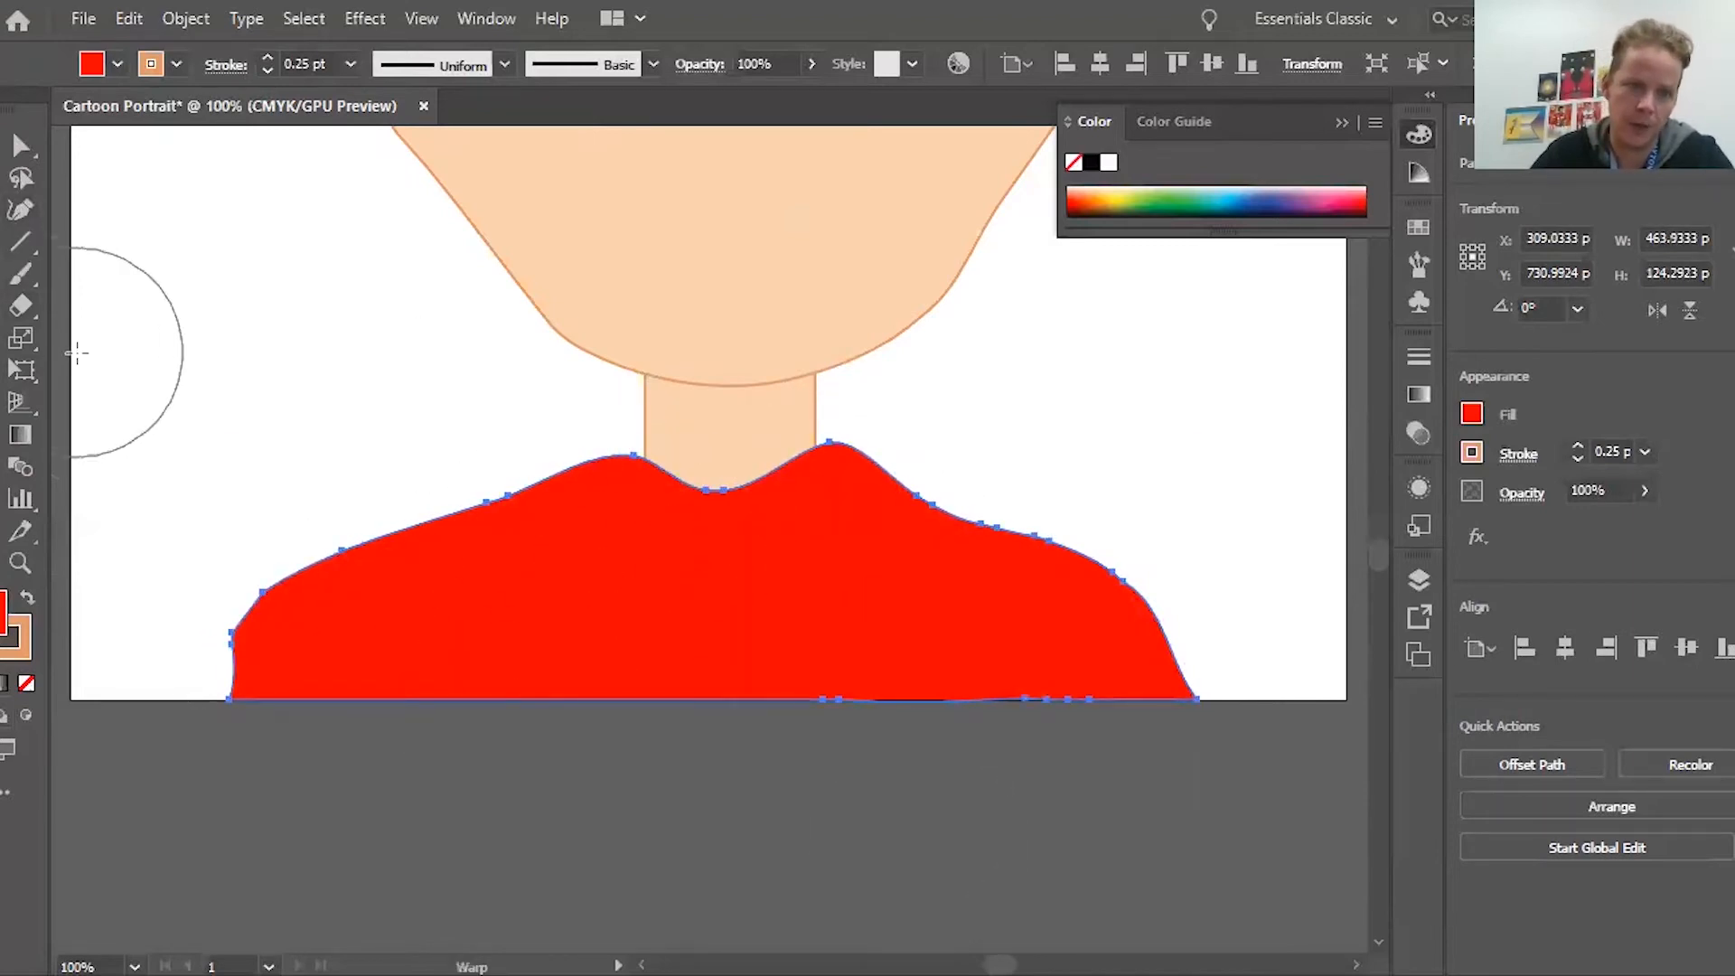
Give the red shirt a yellow stroke and get the Paintbrush ready with the same colour
left_click(22, 276)
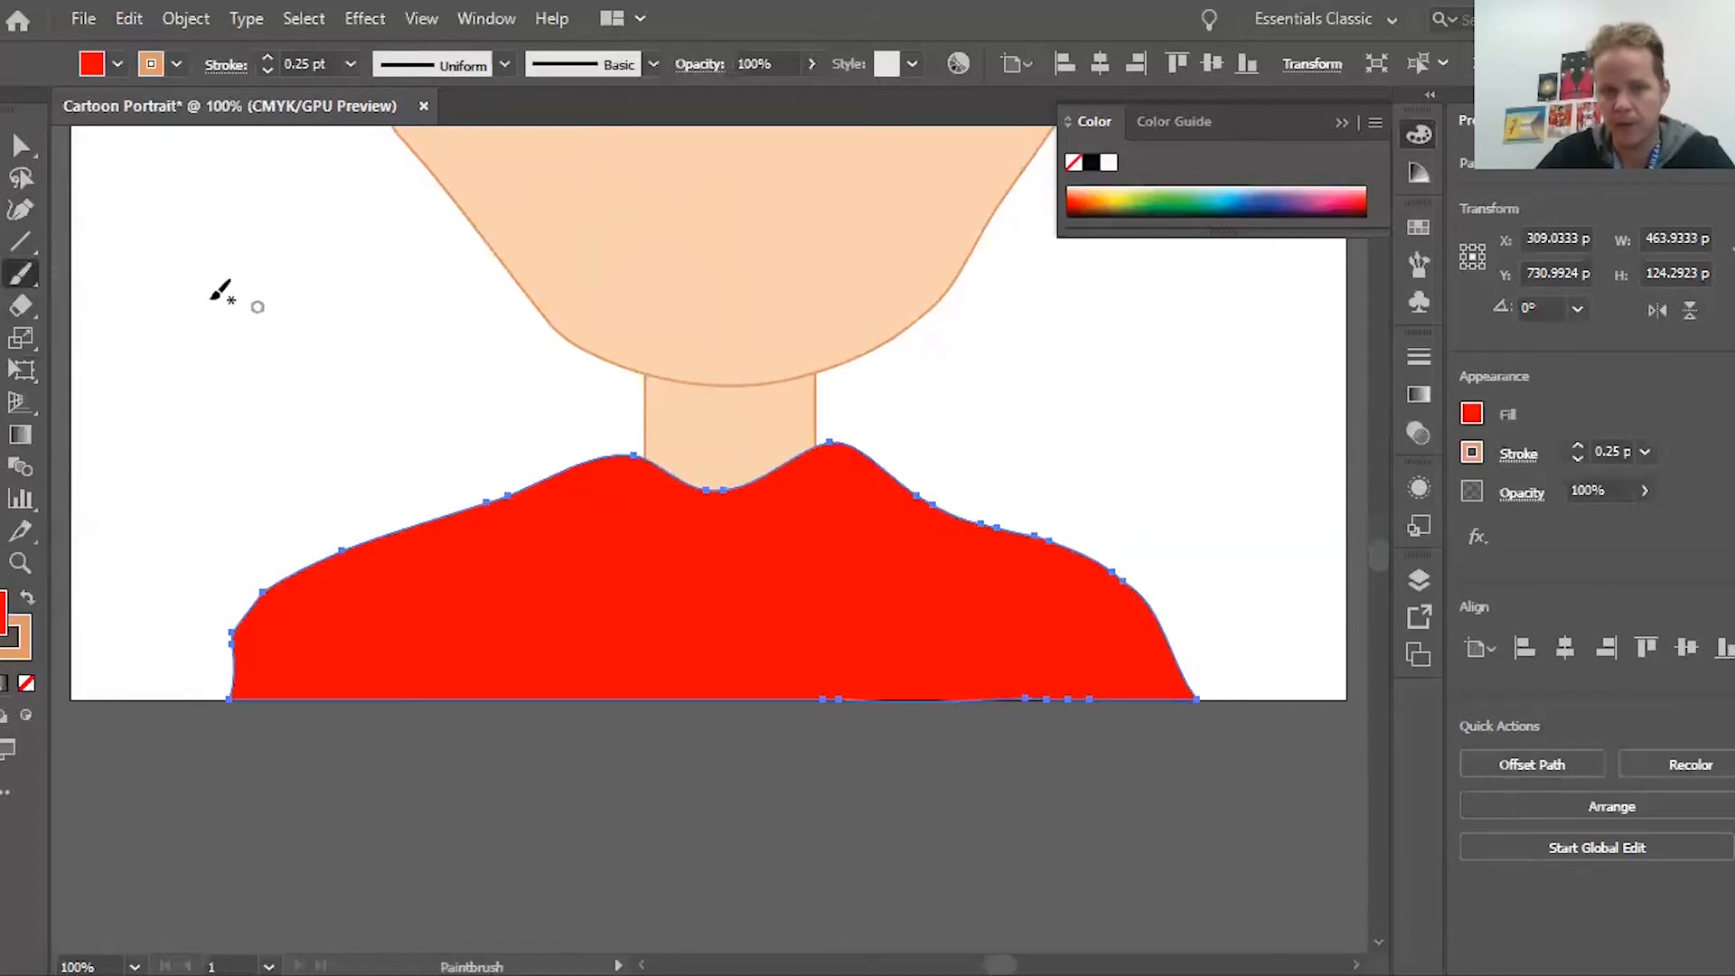
left_click(177, 65)
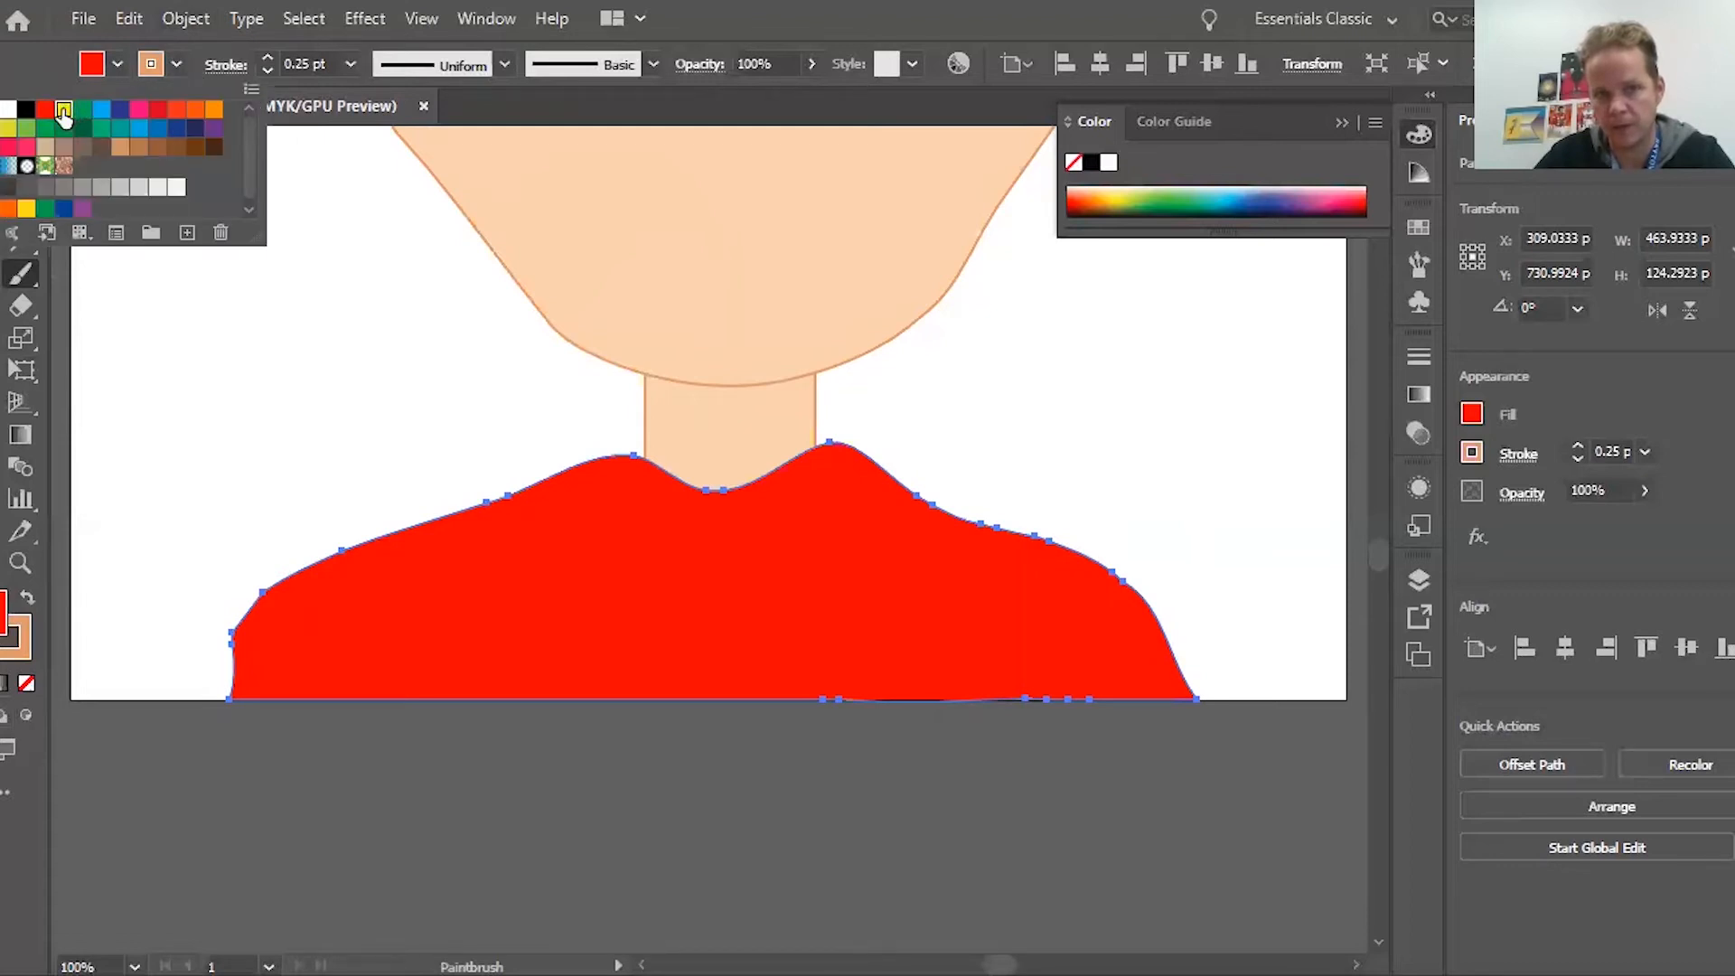
left_click(63, 109)
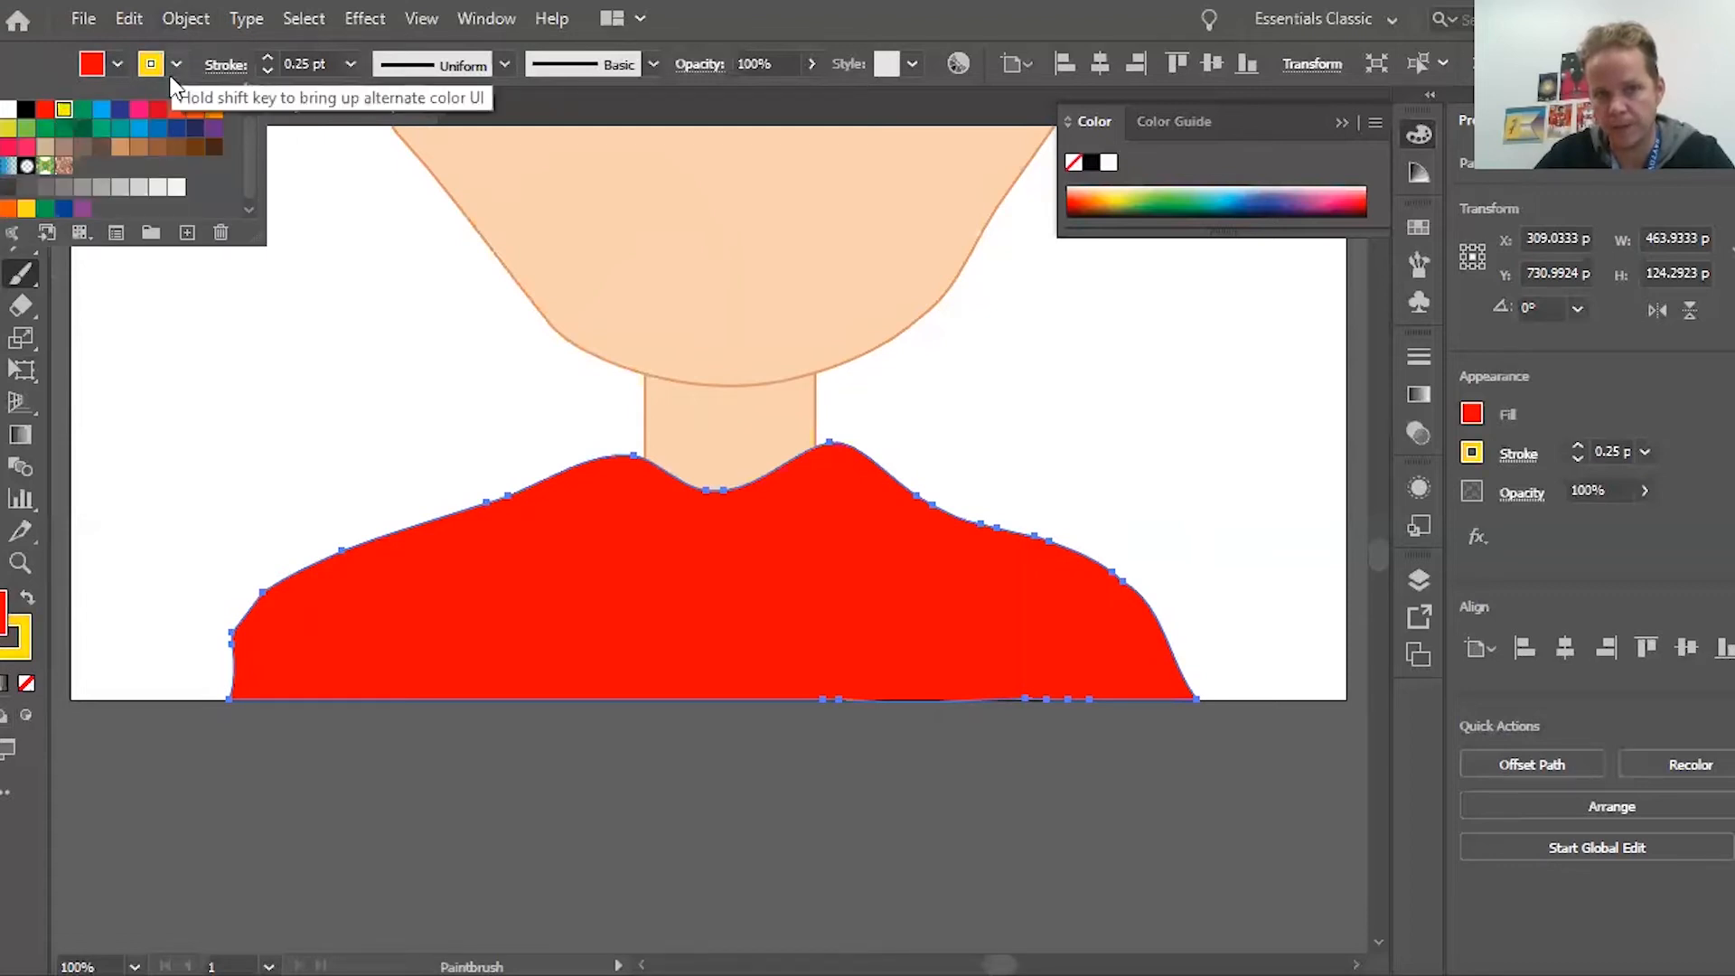
left_click(19, 277)
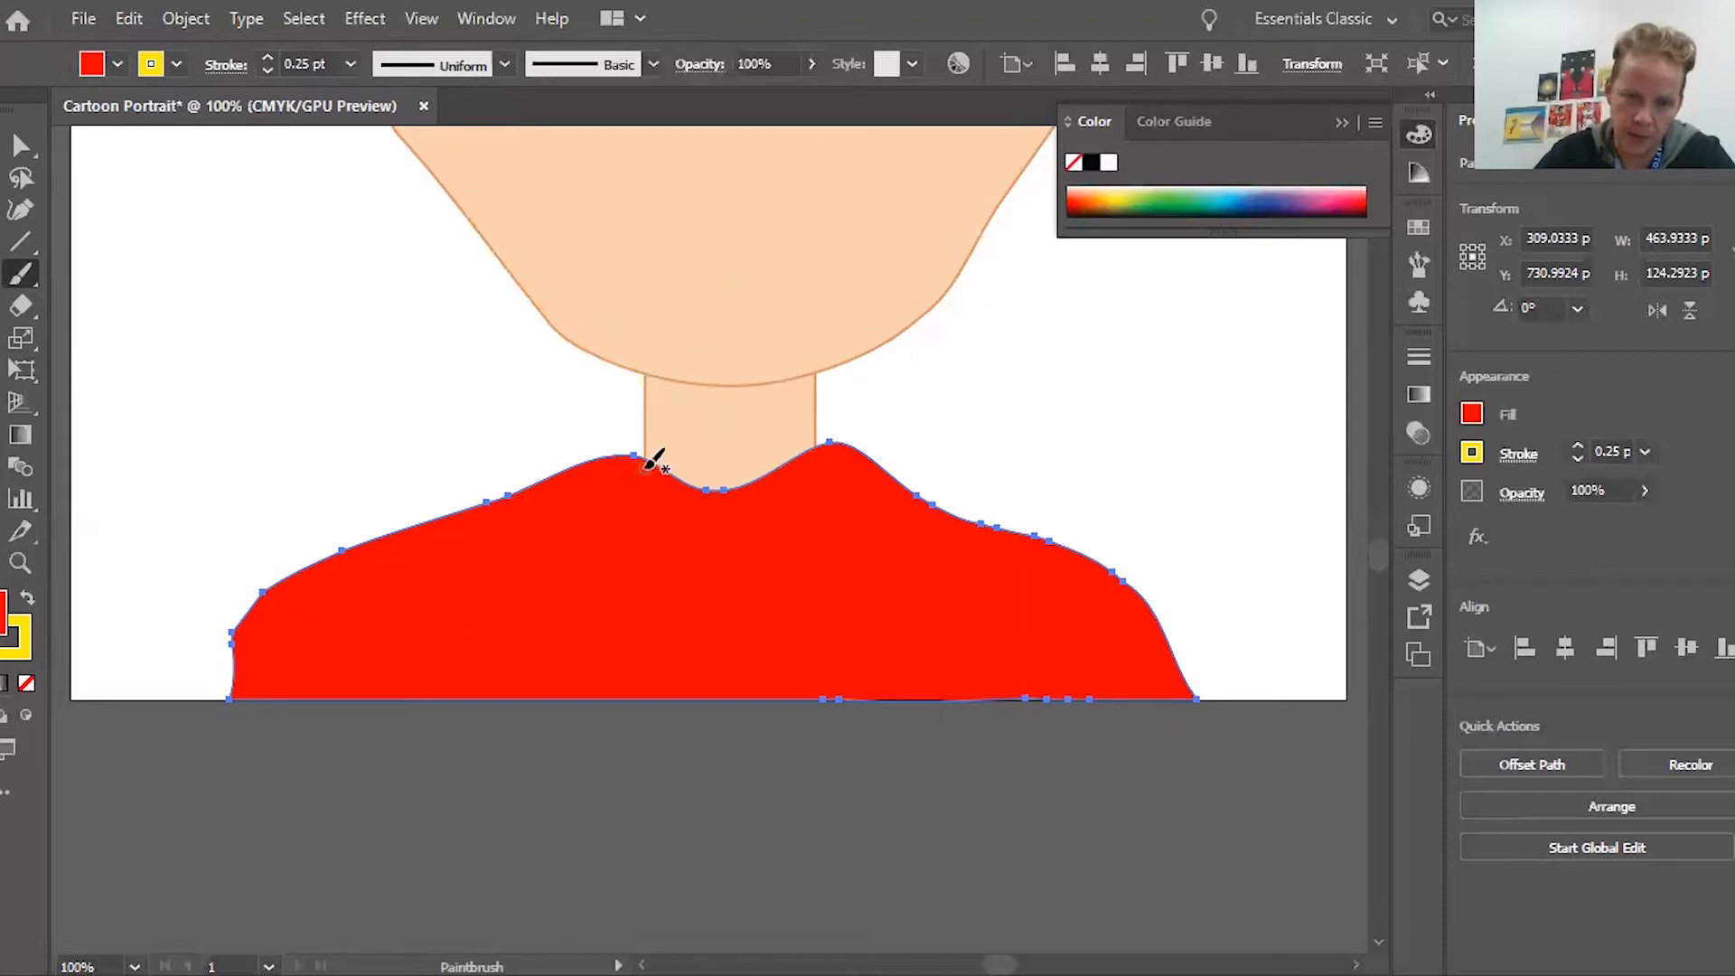
Paint two parallel yellow stripes along each shoulder, running from the neckline down to the shirt's bottom edge
mouse_move(644, 467)
left_mouse_down()
mouse_move(300, 590)
mouse_move(251, 697)
left_mouse_up()
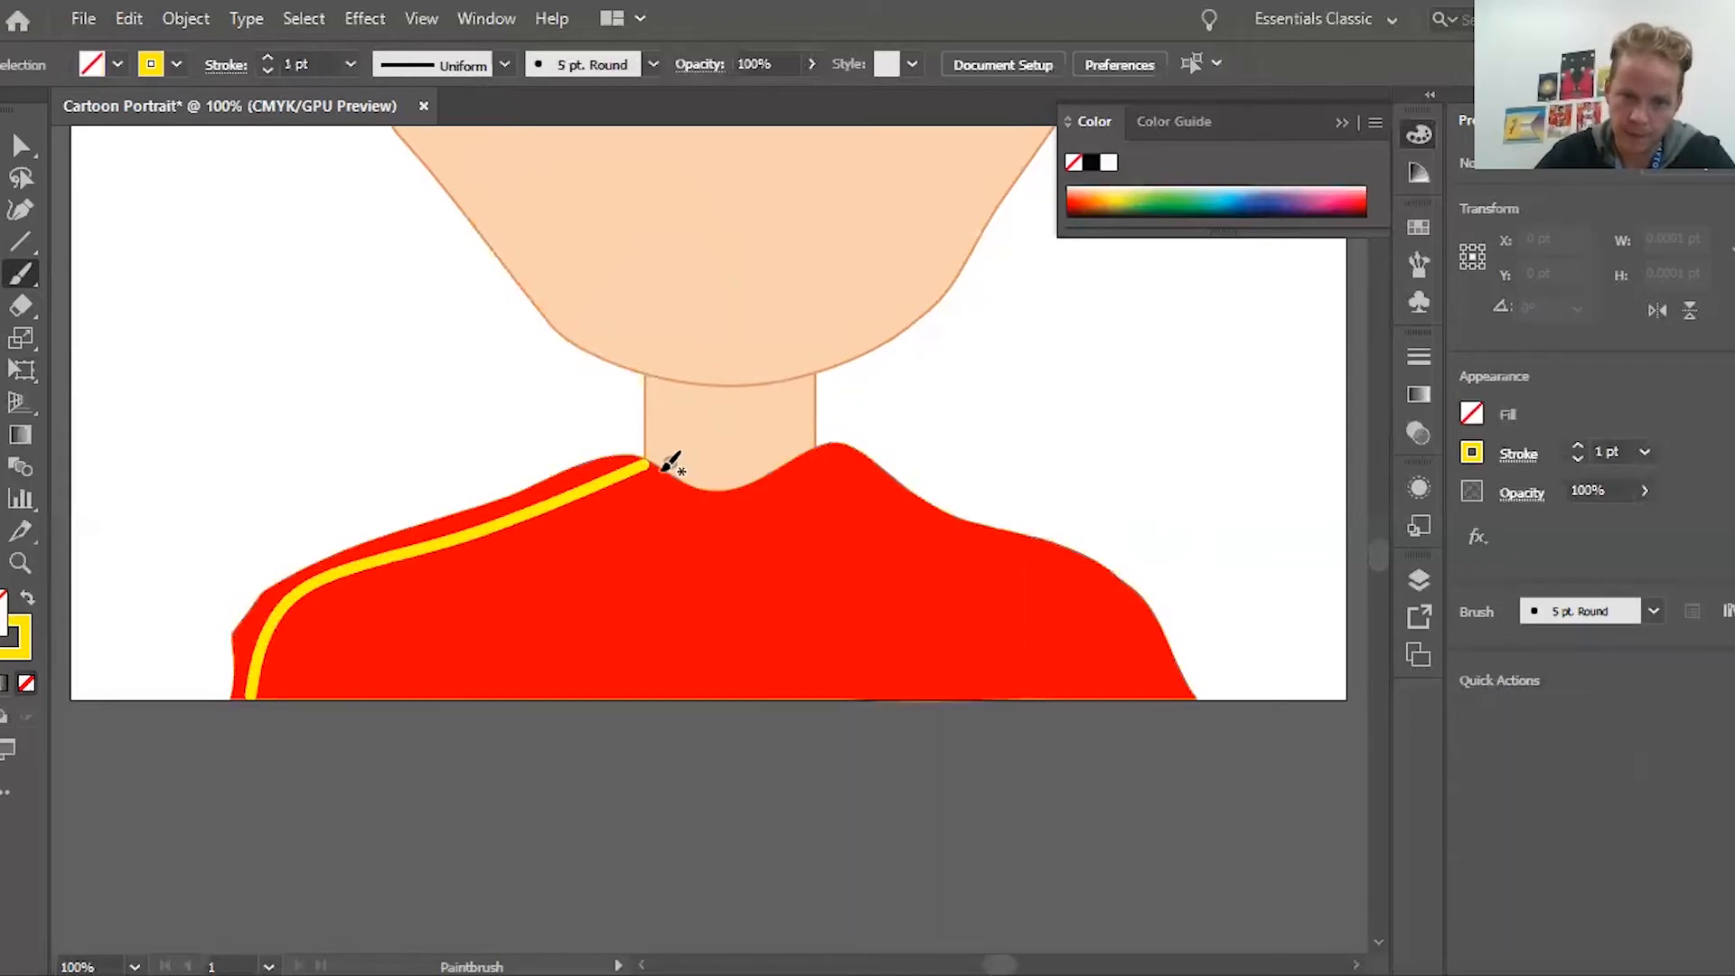
mouse_move(636, 486)
left_mouse_down()
mouse_move(310, 605)
mouse_move(277, 689)
left_mouse_up()
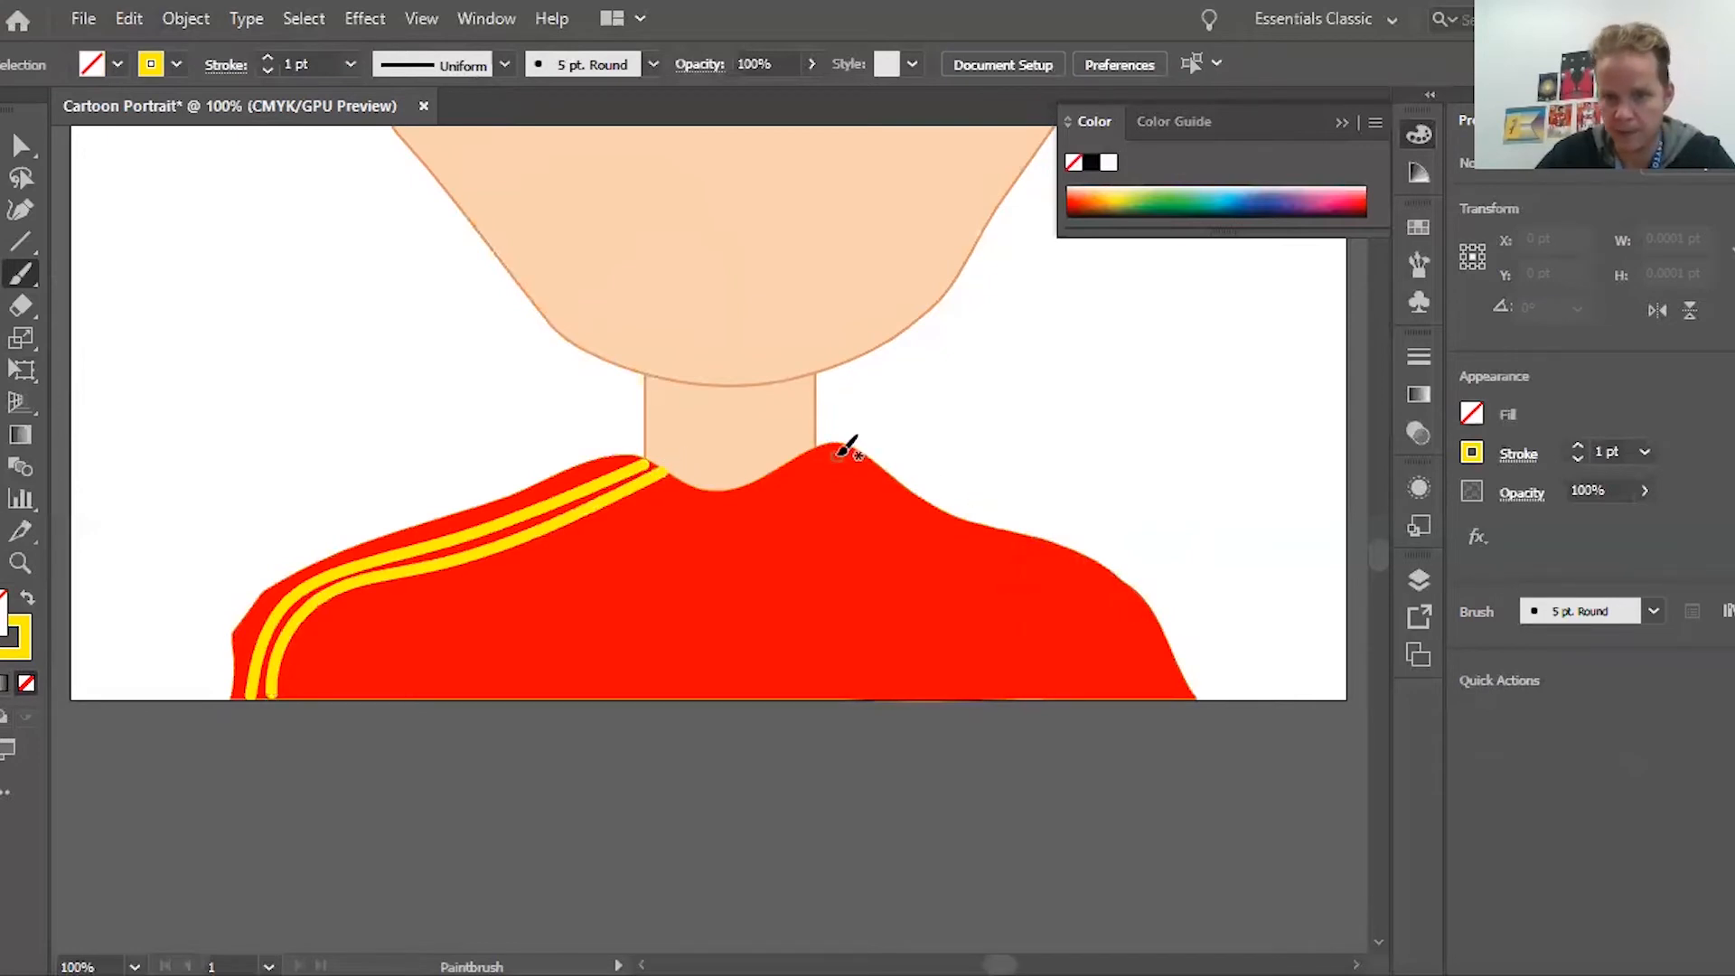
mouse_move(833, 446)
left_mouse_down()
mouse_move(978, 542)
mouse_move(1080, 577)
mouse_move(1156, 695)
left_mouse_up()
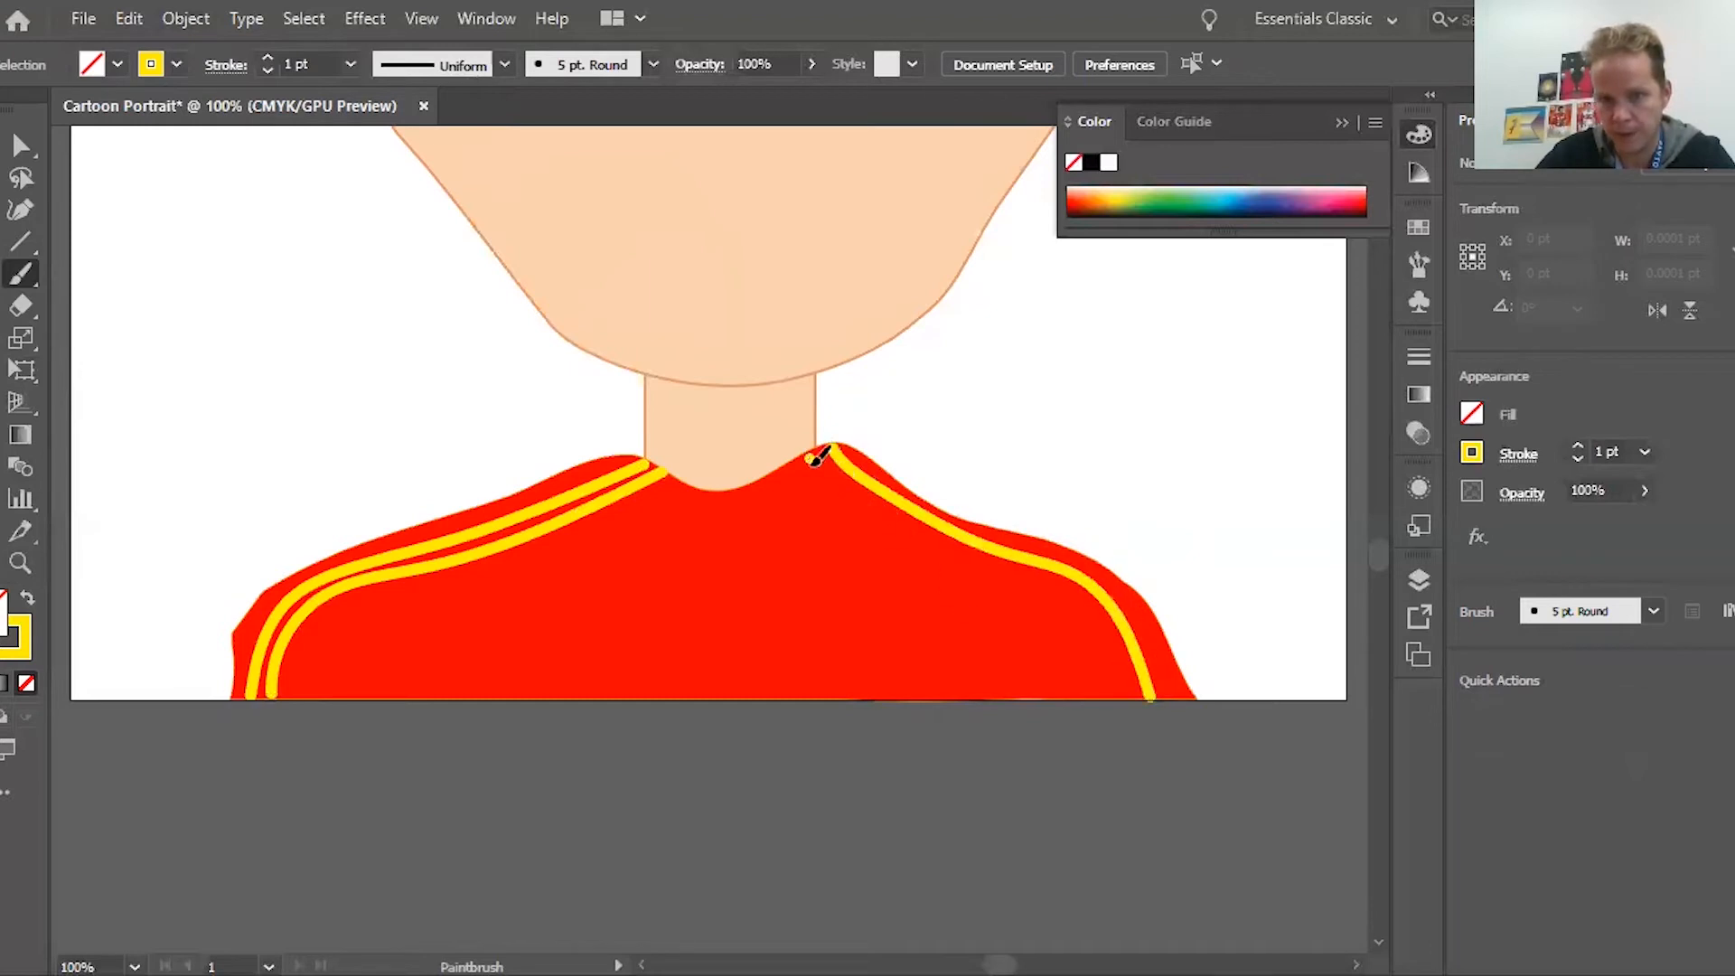
mouse_move(817, 457)
left_mouse_down()
mouse_move(920, 550)
mouse_move(1067, 605)
mouse_move(1134, 718)
left_mouse_up()
key("v")
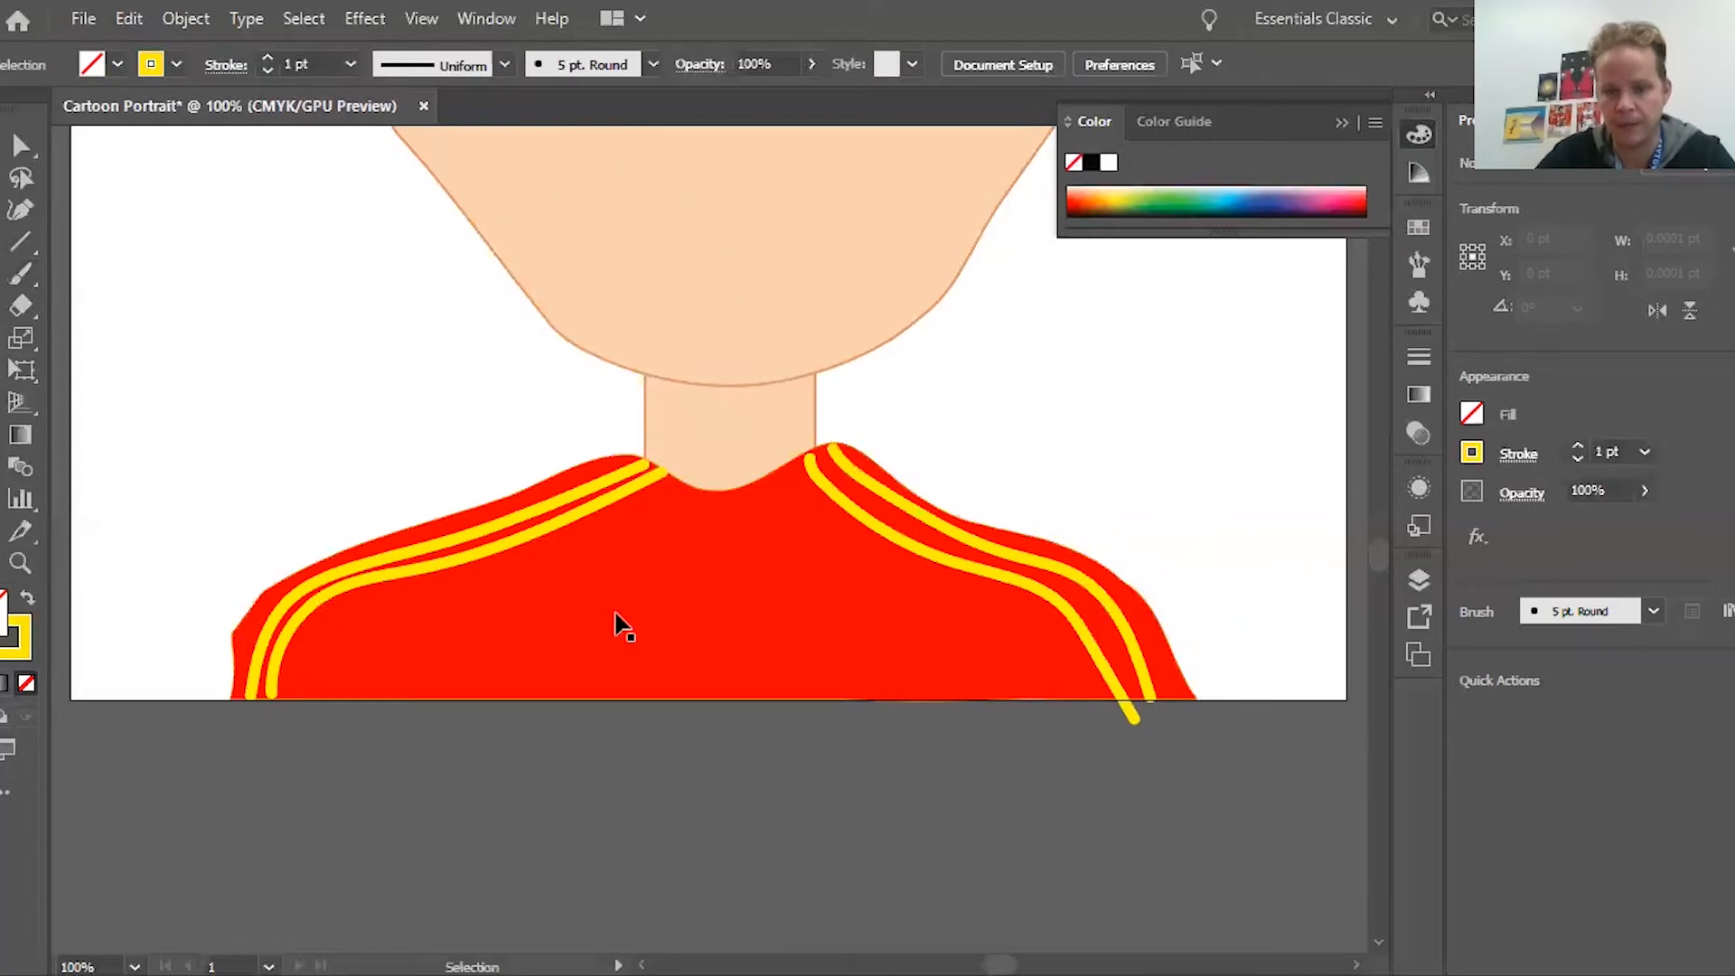
Paint a few small yellow marks with the Paintbrush near the shirt's lower right edge
key("ctrl+shift+a")
key("ctrl+0")
scroll(806, 782, "down", 5)
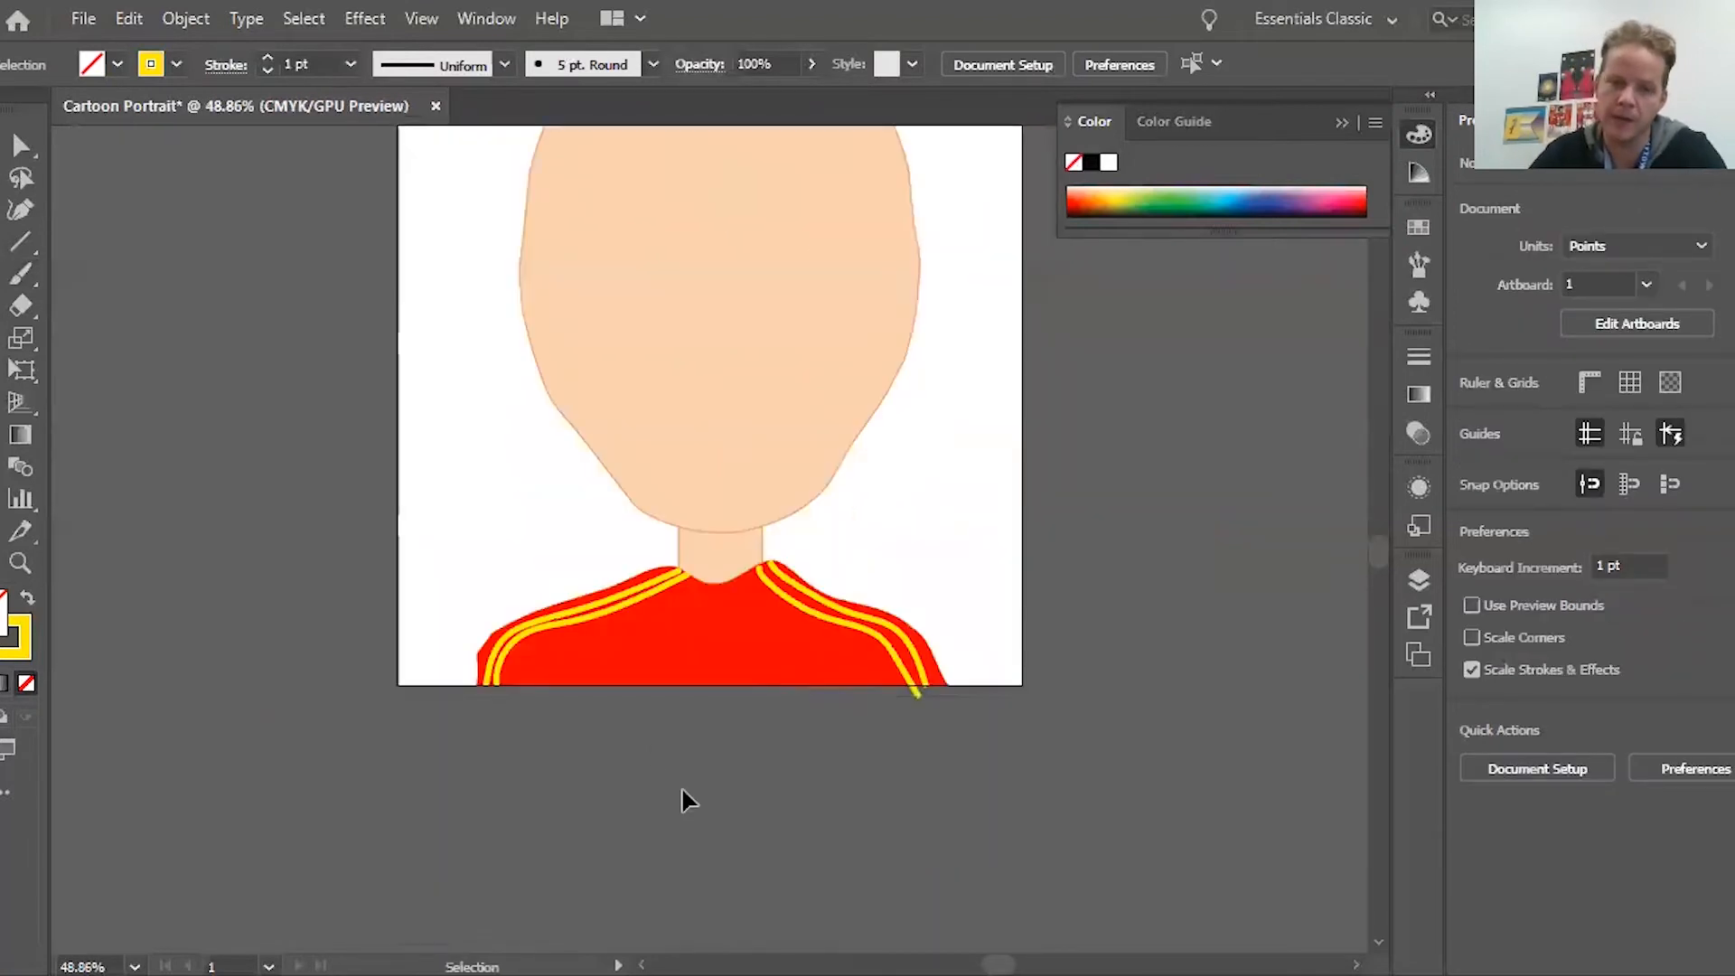
key("b")
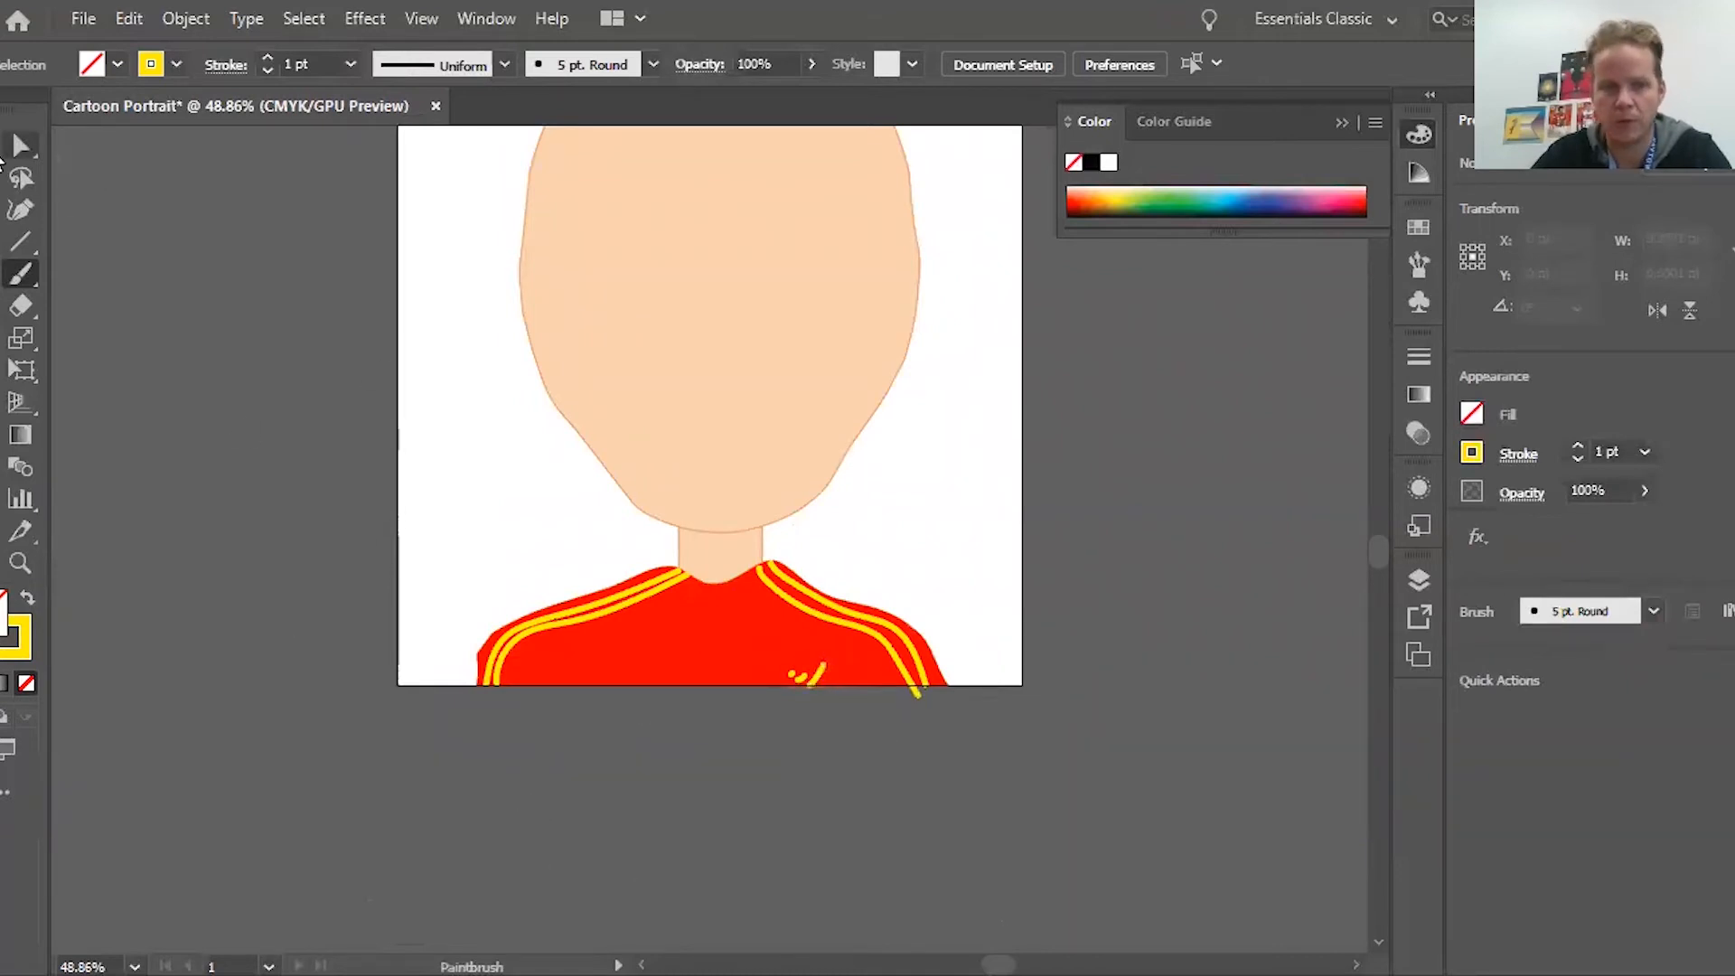
left_click(20, 144)
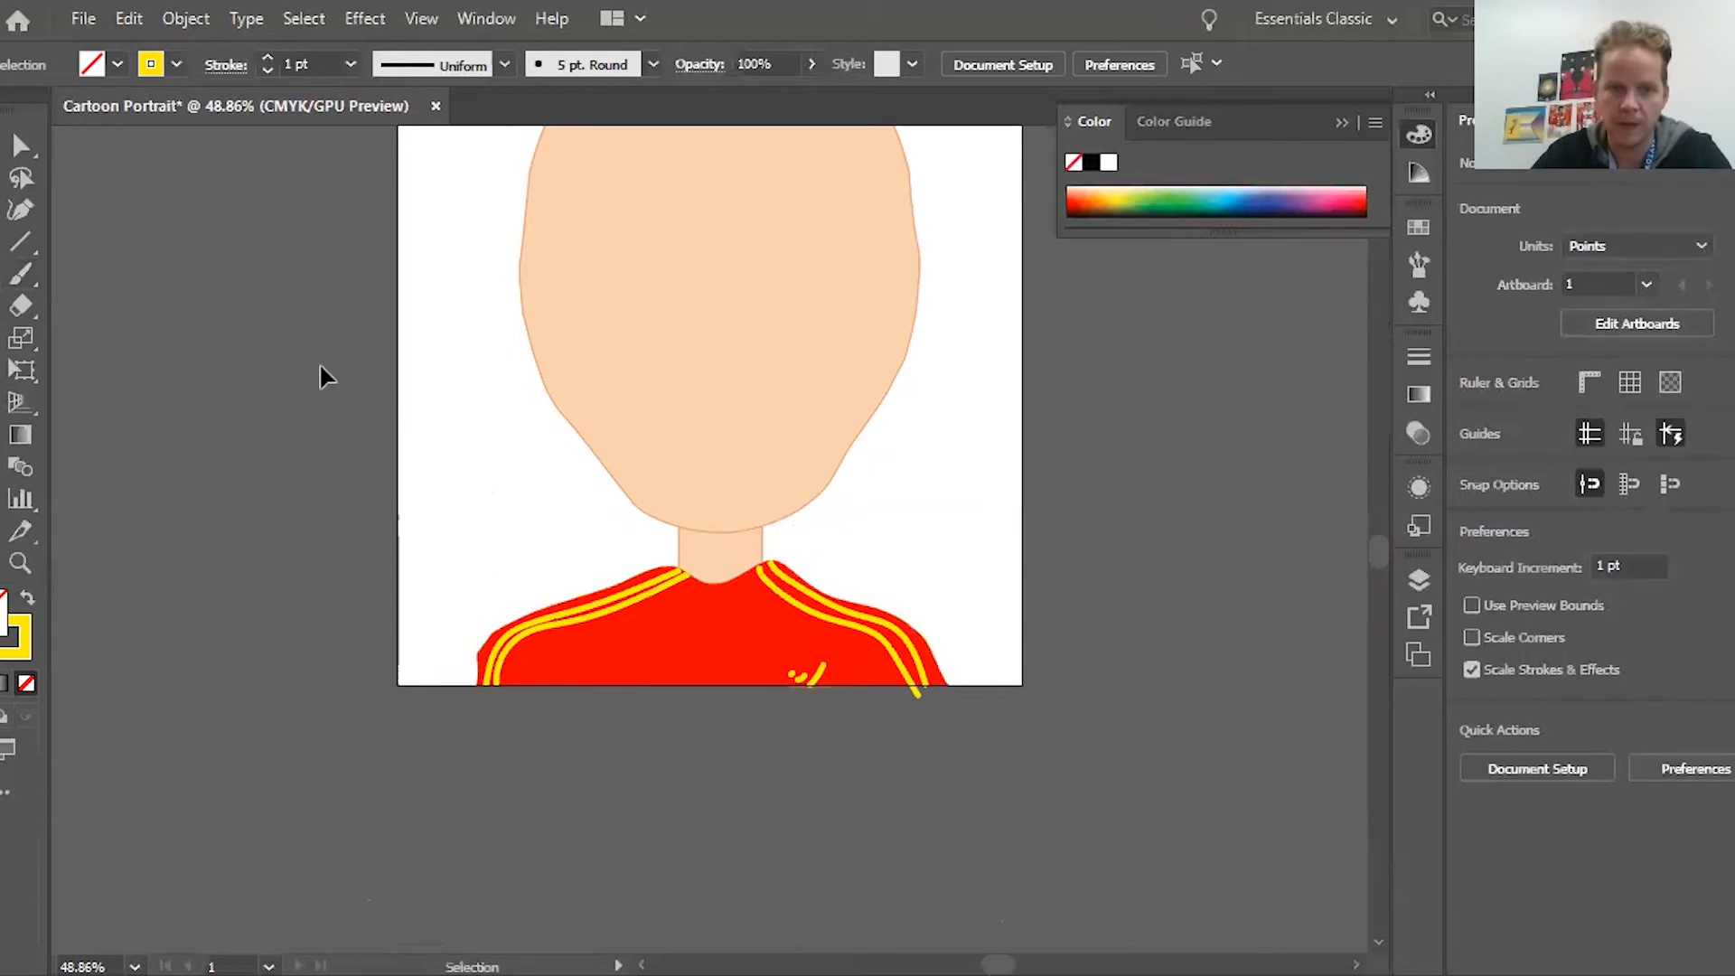
Select the red shirt together with all its yellow strokes and move them off the artboard to the left
left_click(802, 673)
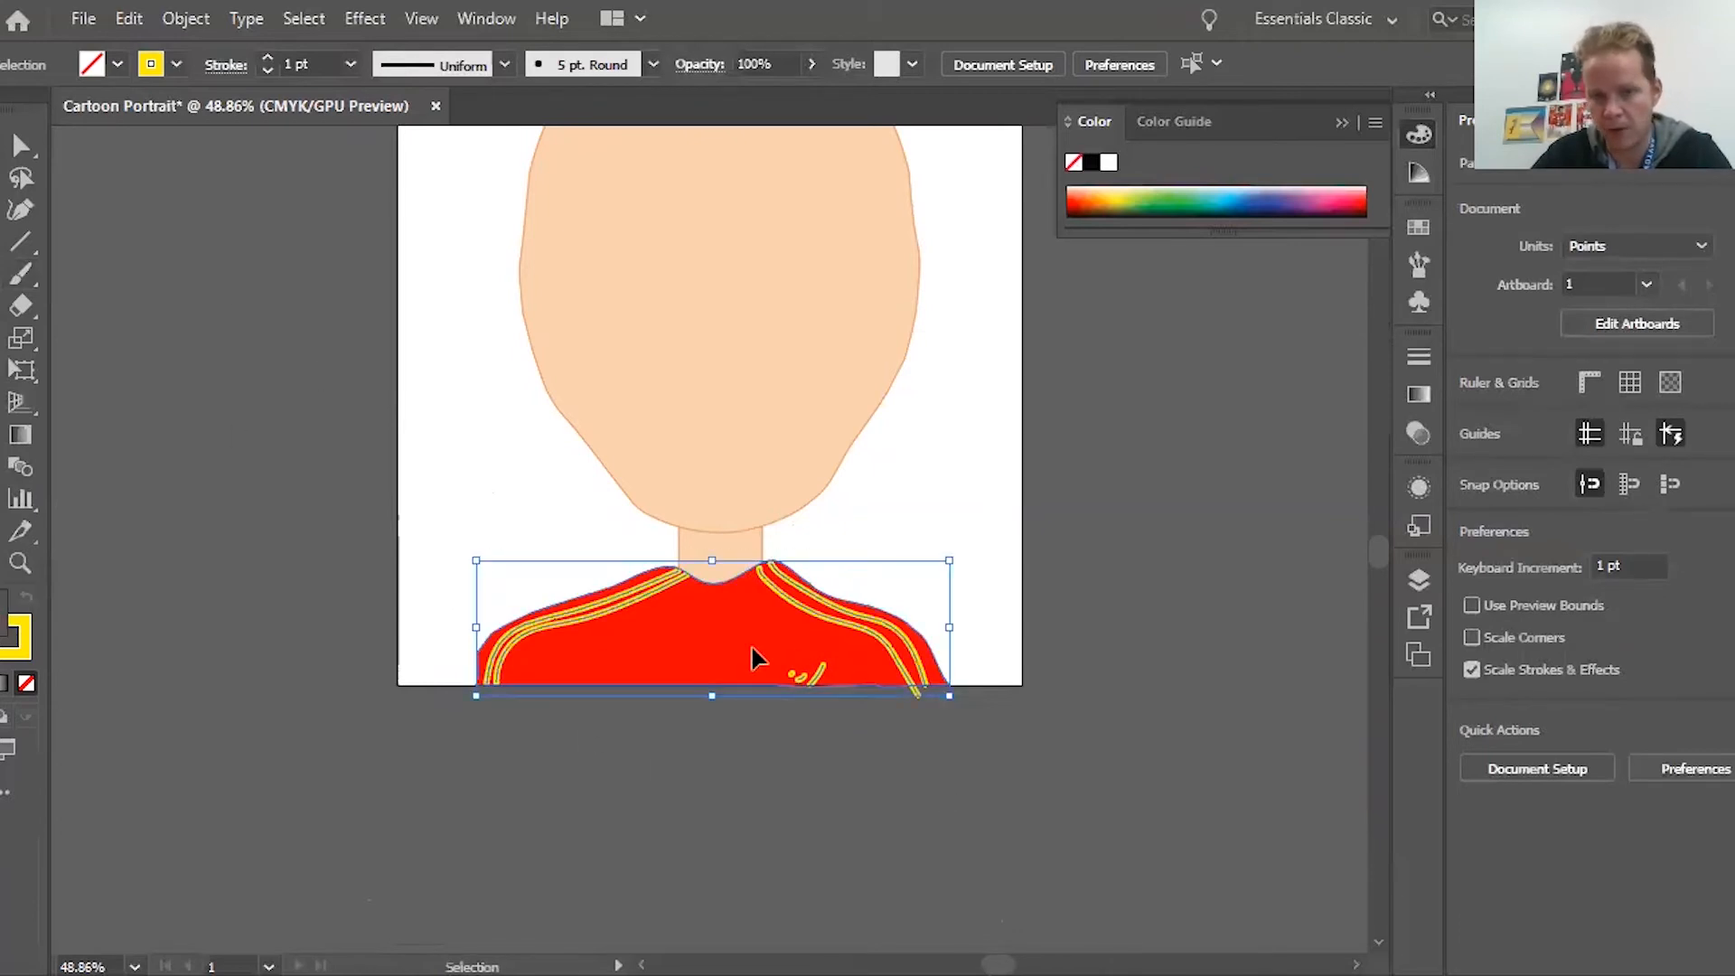
left_click_drag(757, 657, 331, 445)
scroll(361, 470, "left", 5)
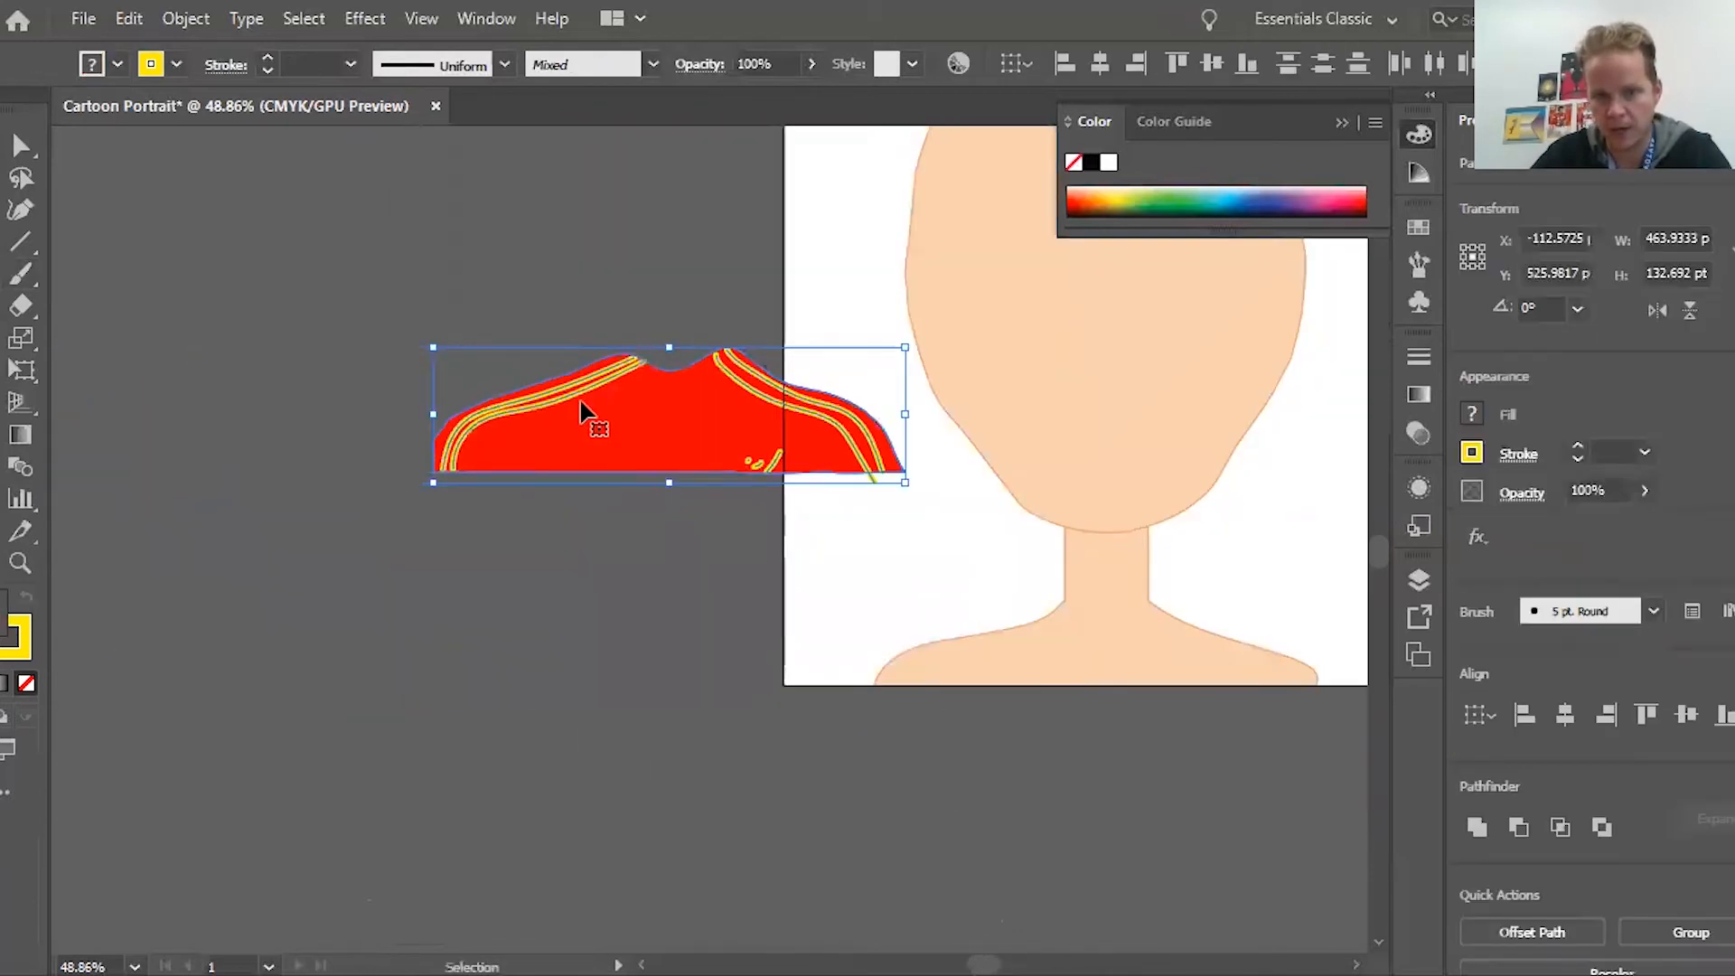
left_click_drag(583, 411, 340, 280)
Switch to a yellow fill without stroke and draw a rectangle about 500 by 101 pt across the bare shoulders
scroll(669, 454, "right", 5)
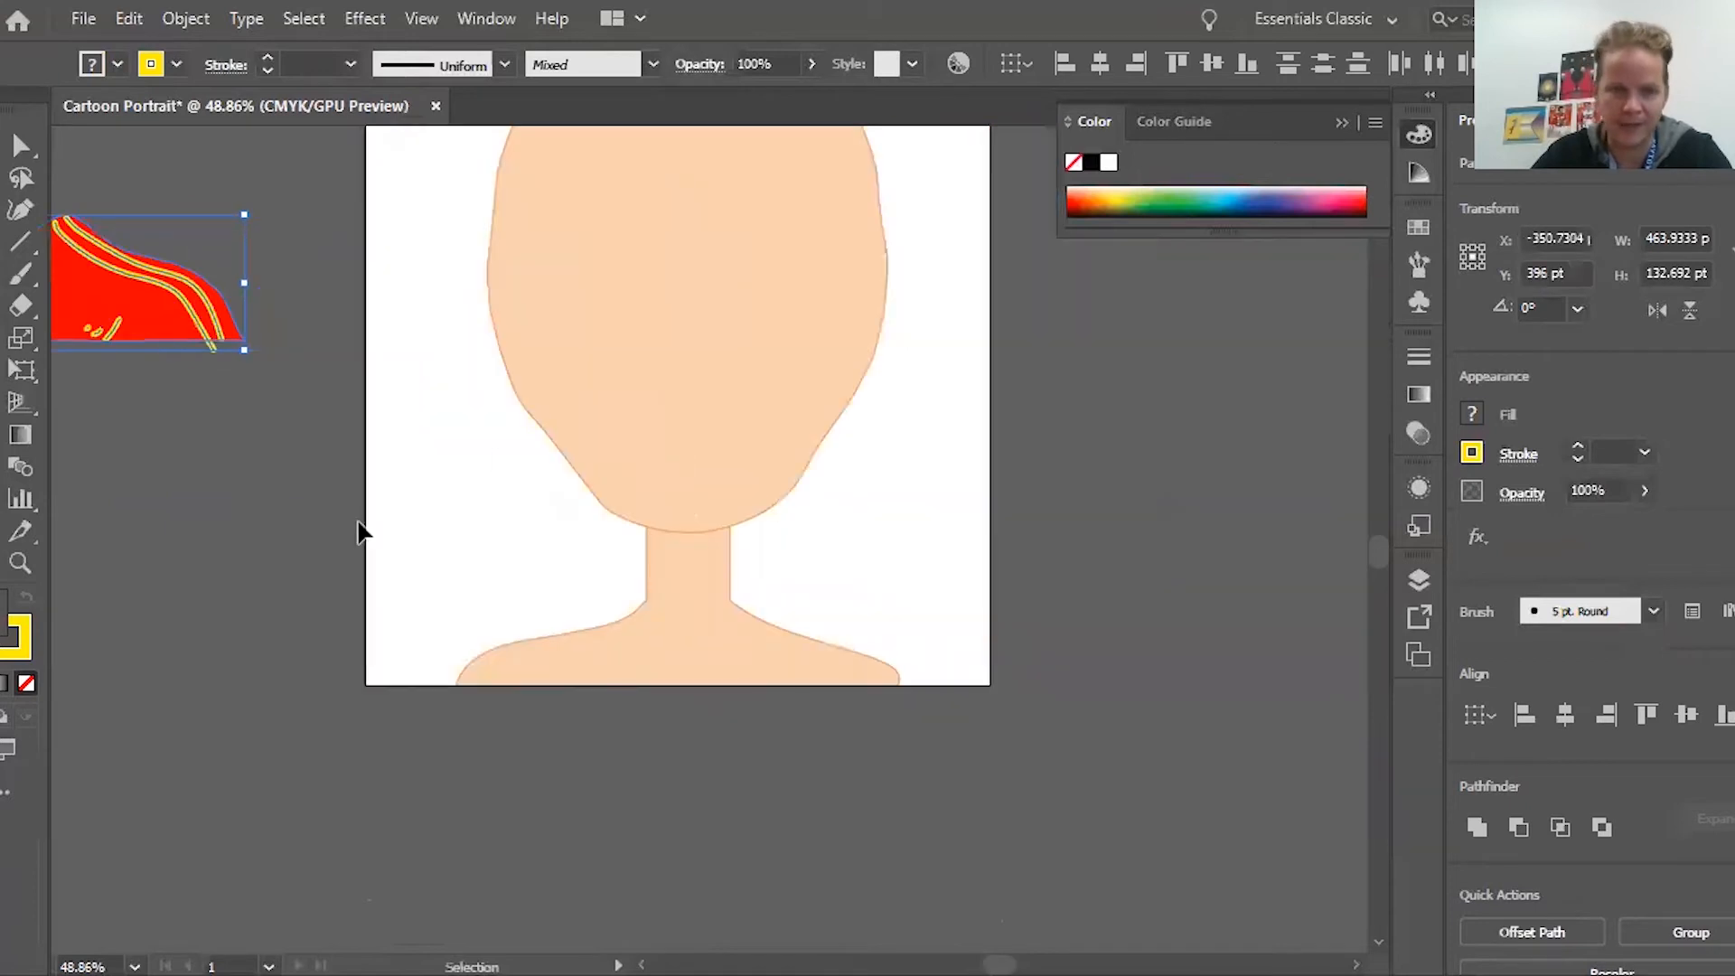
key("ctrl+equal")
scroll(748, 571, "right", 5)
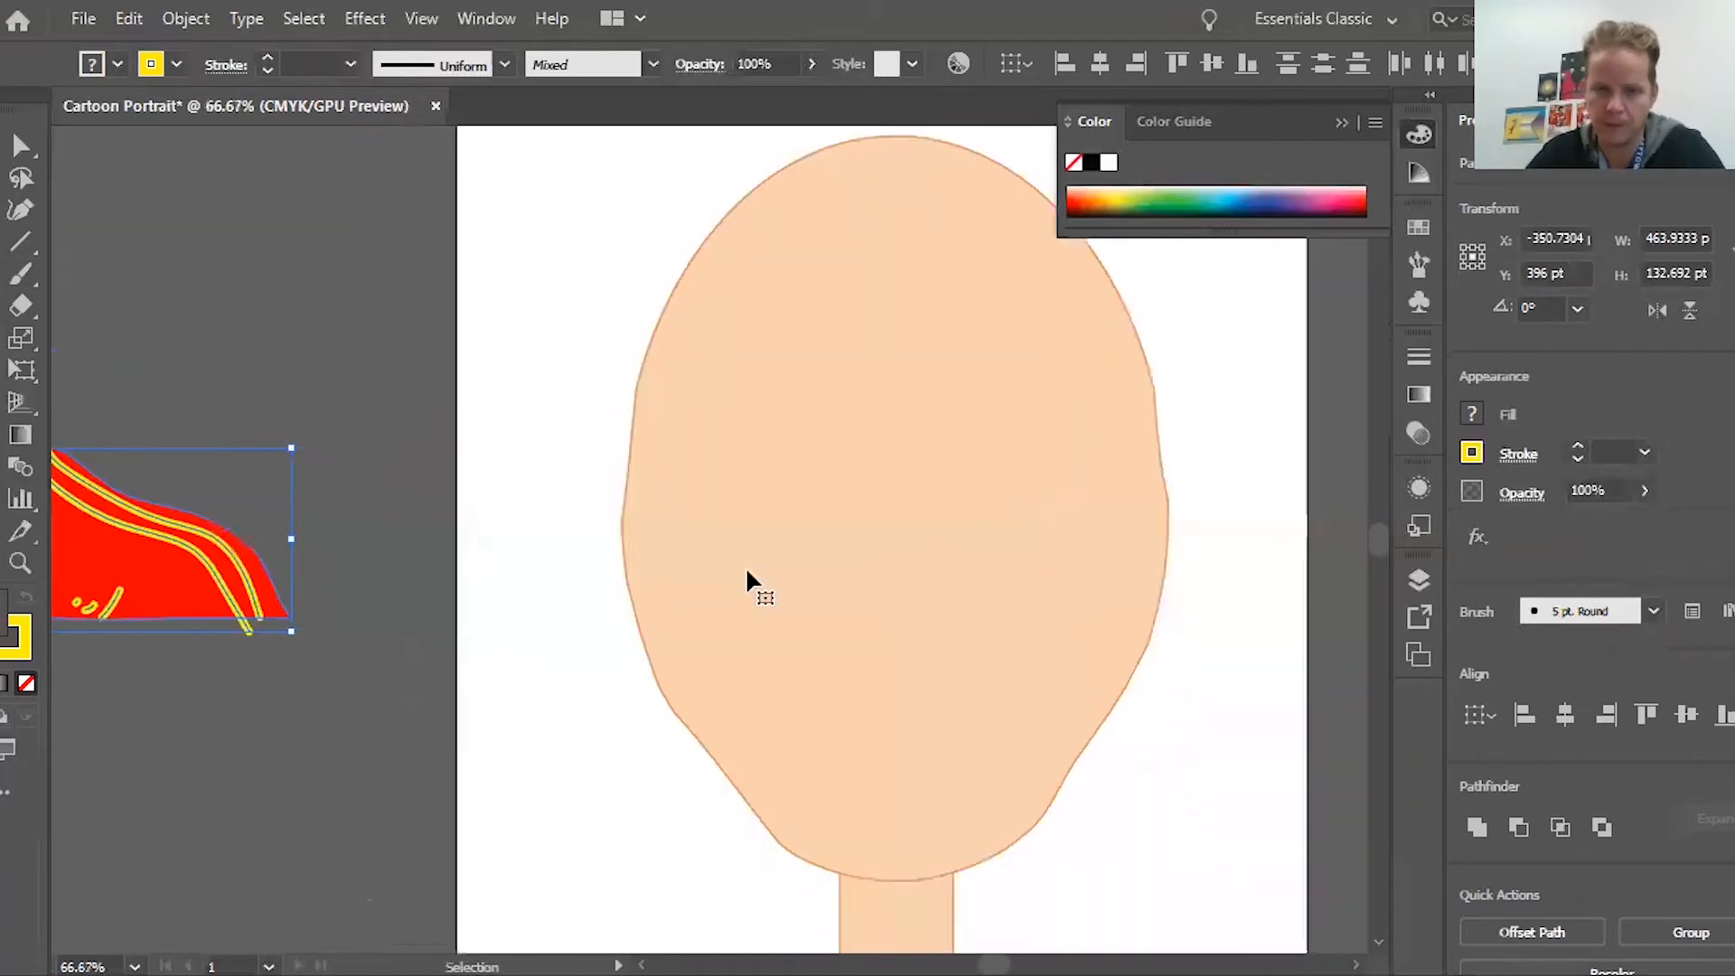
scroll(748, 572, "right", 7)
scroll(748, 582, "left", 4)
scroll(748, 582, "down", 4)
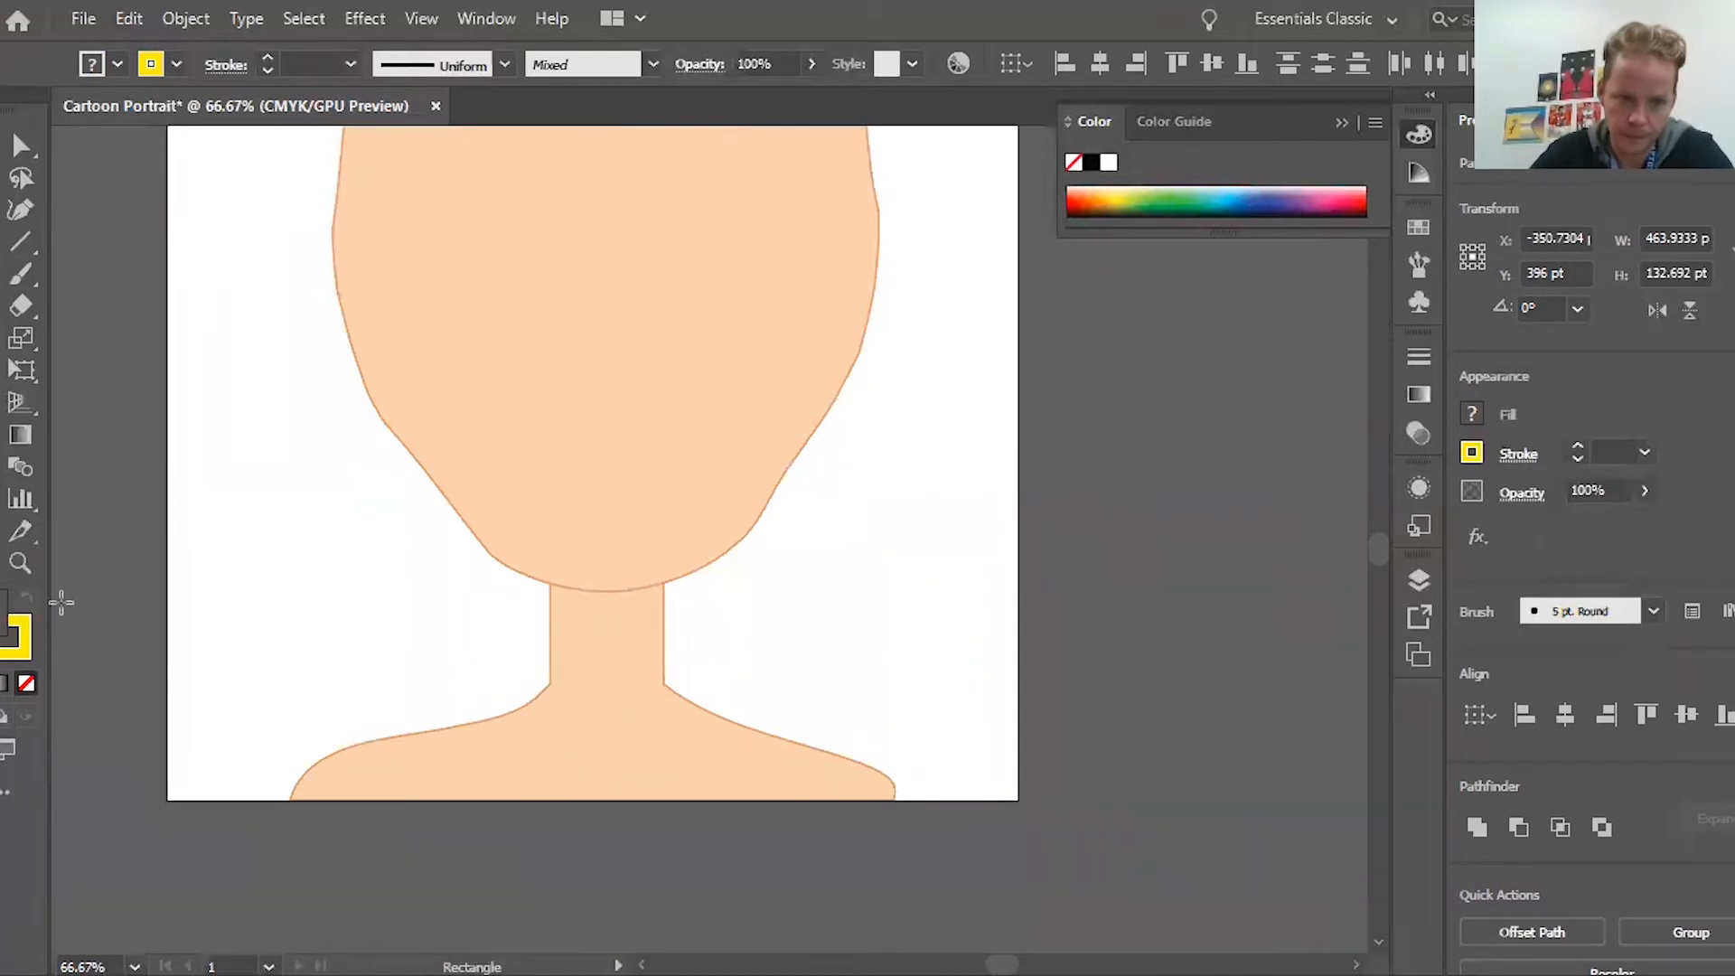
key("v")
left_click(94, 625)
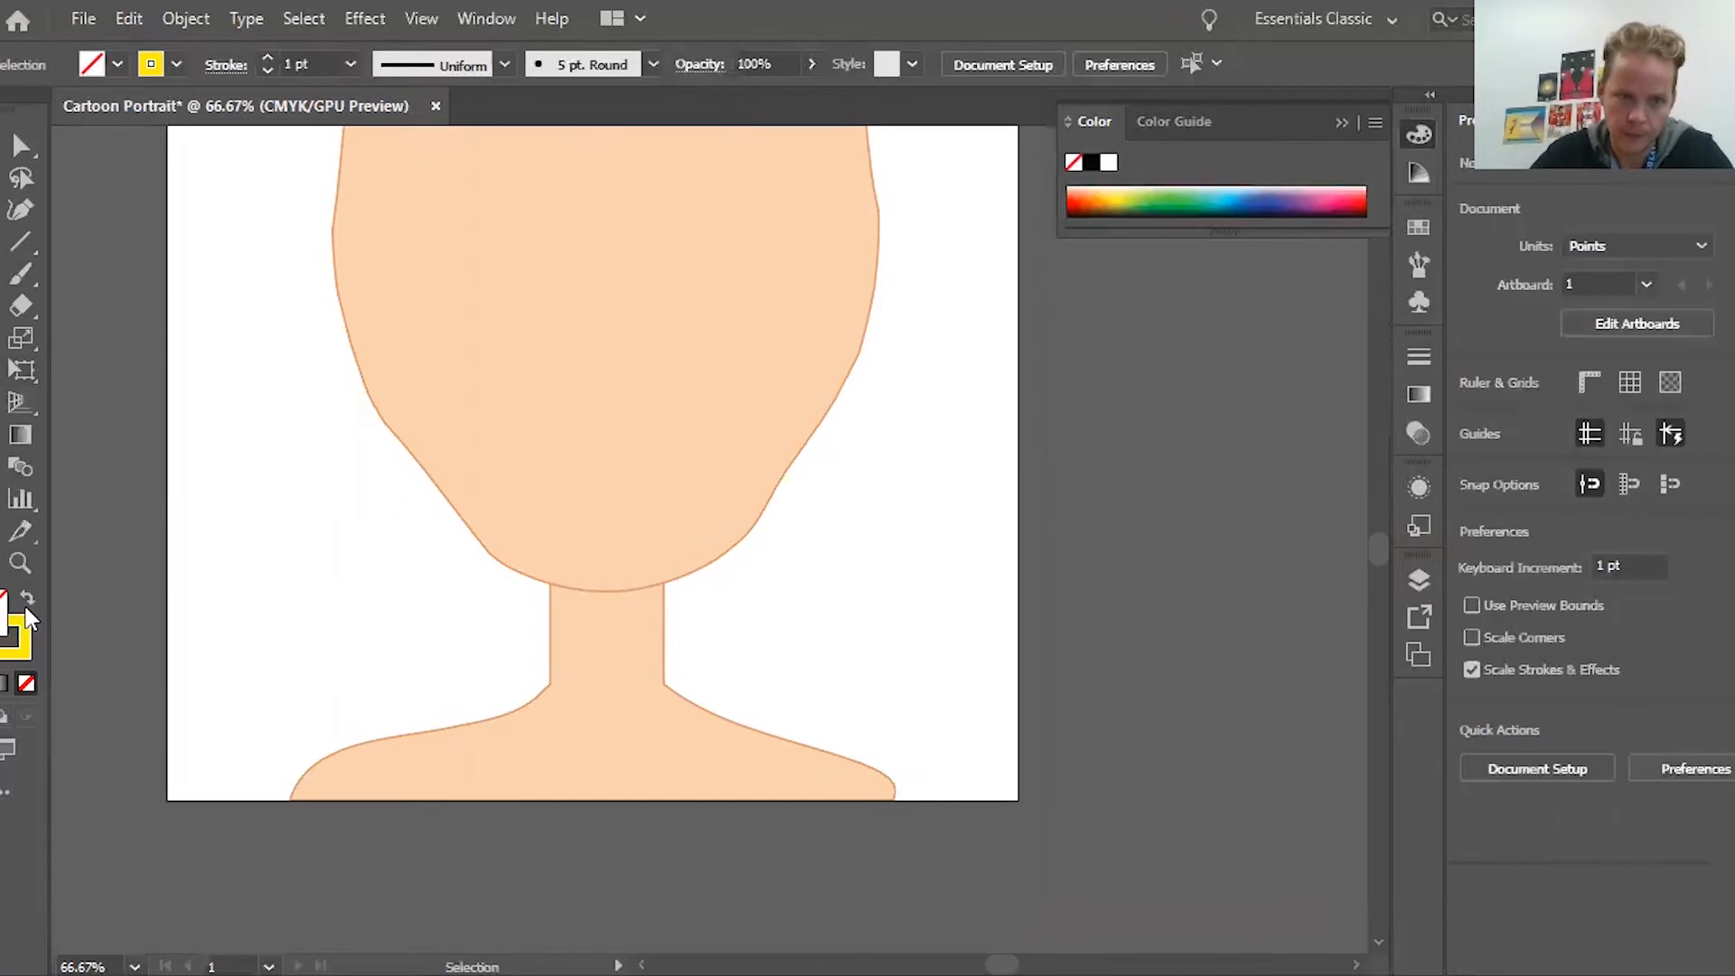
left_click(27, 597)
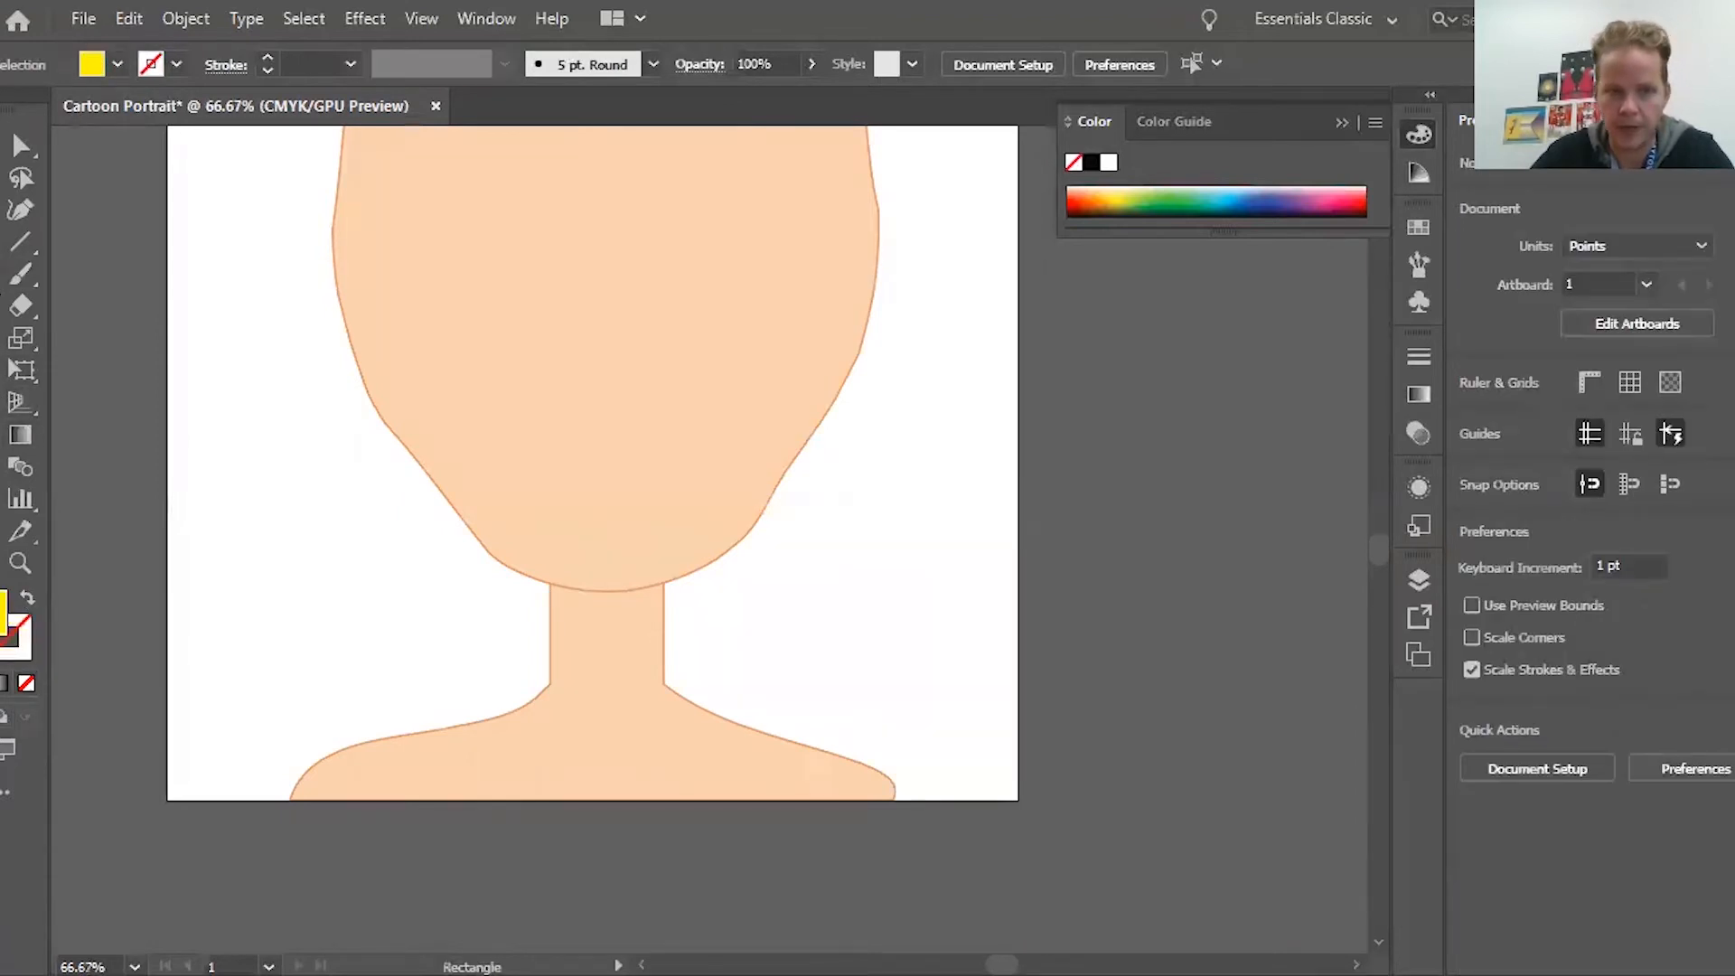
key("m")
left_click_drag(243, 660, 940, 801)
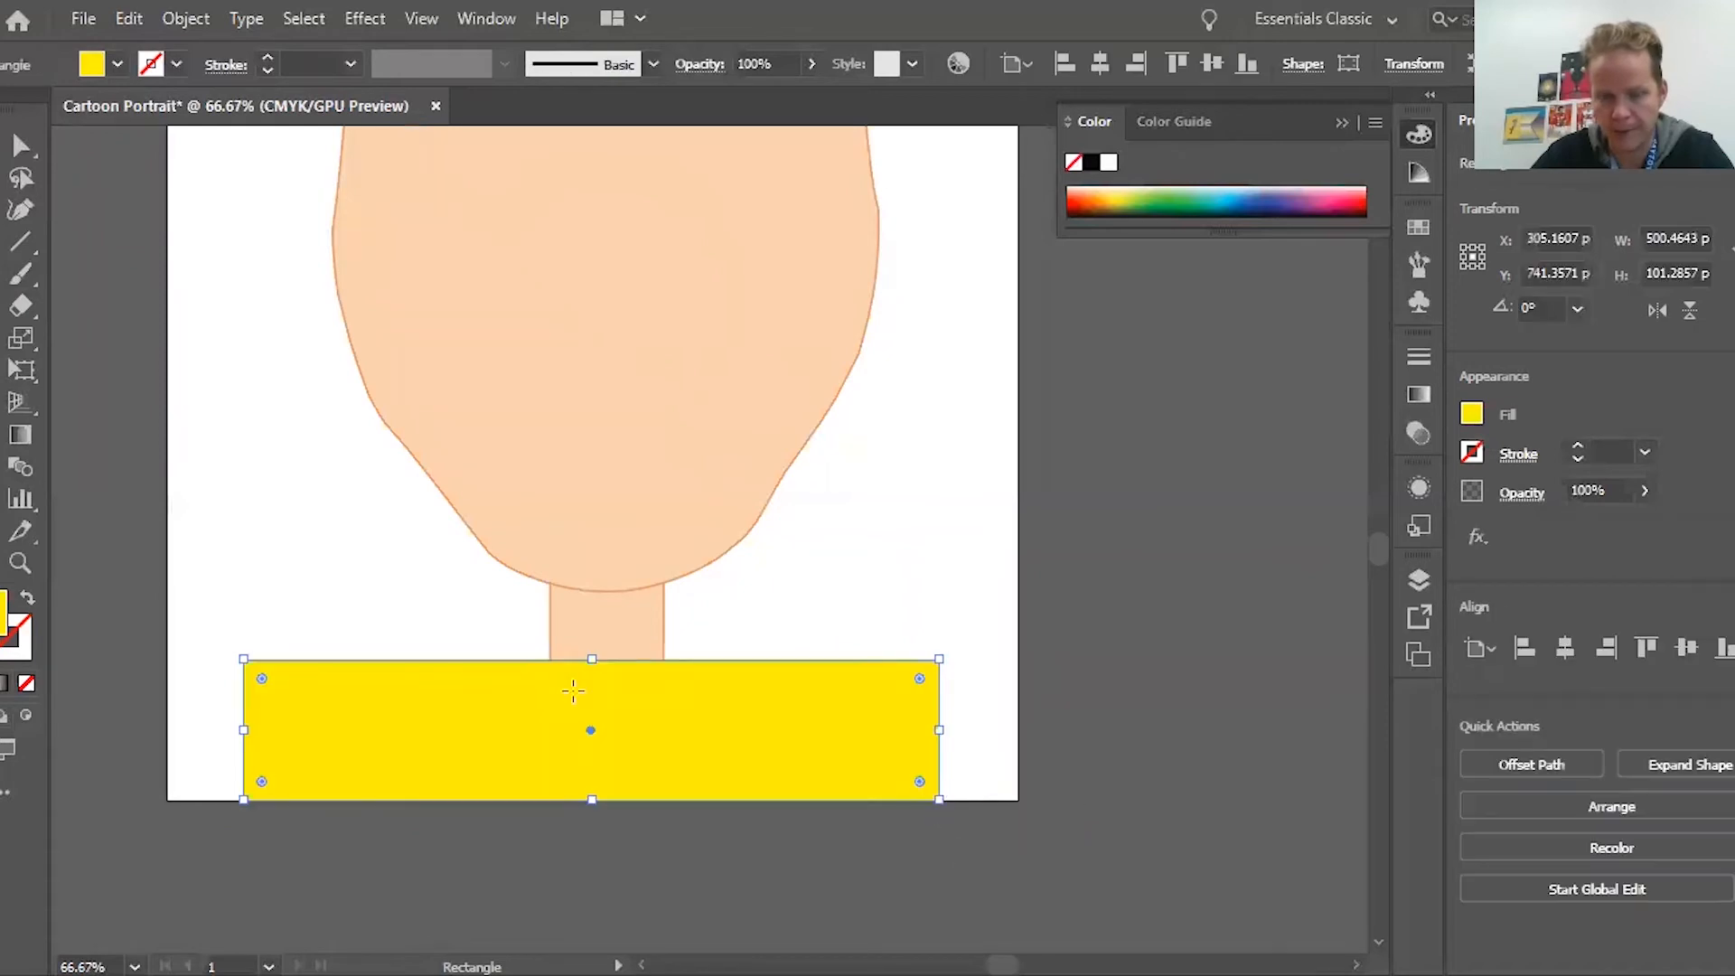
Erase the yellow rectangle's middle and both outer sides, leaving two narrow shoulder straps spanning about 211 pt
left_click(21, 305)
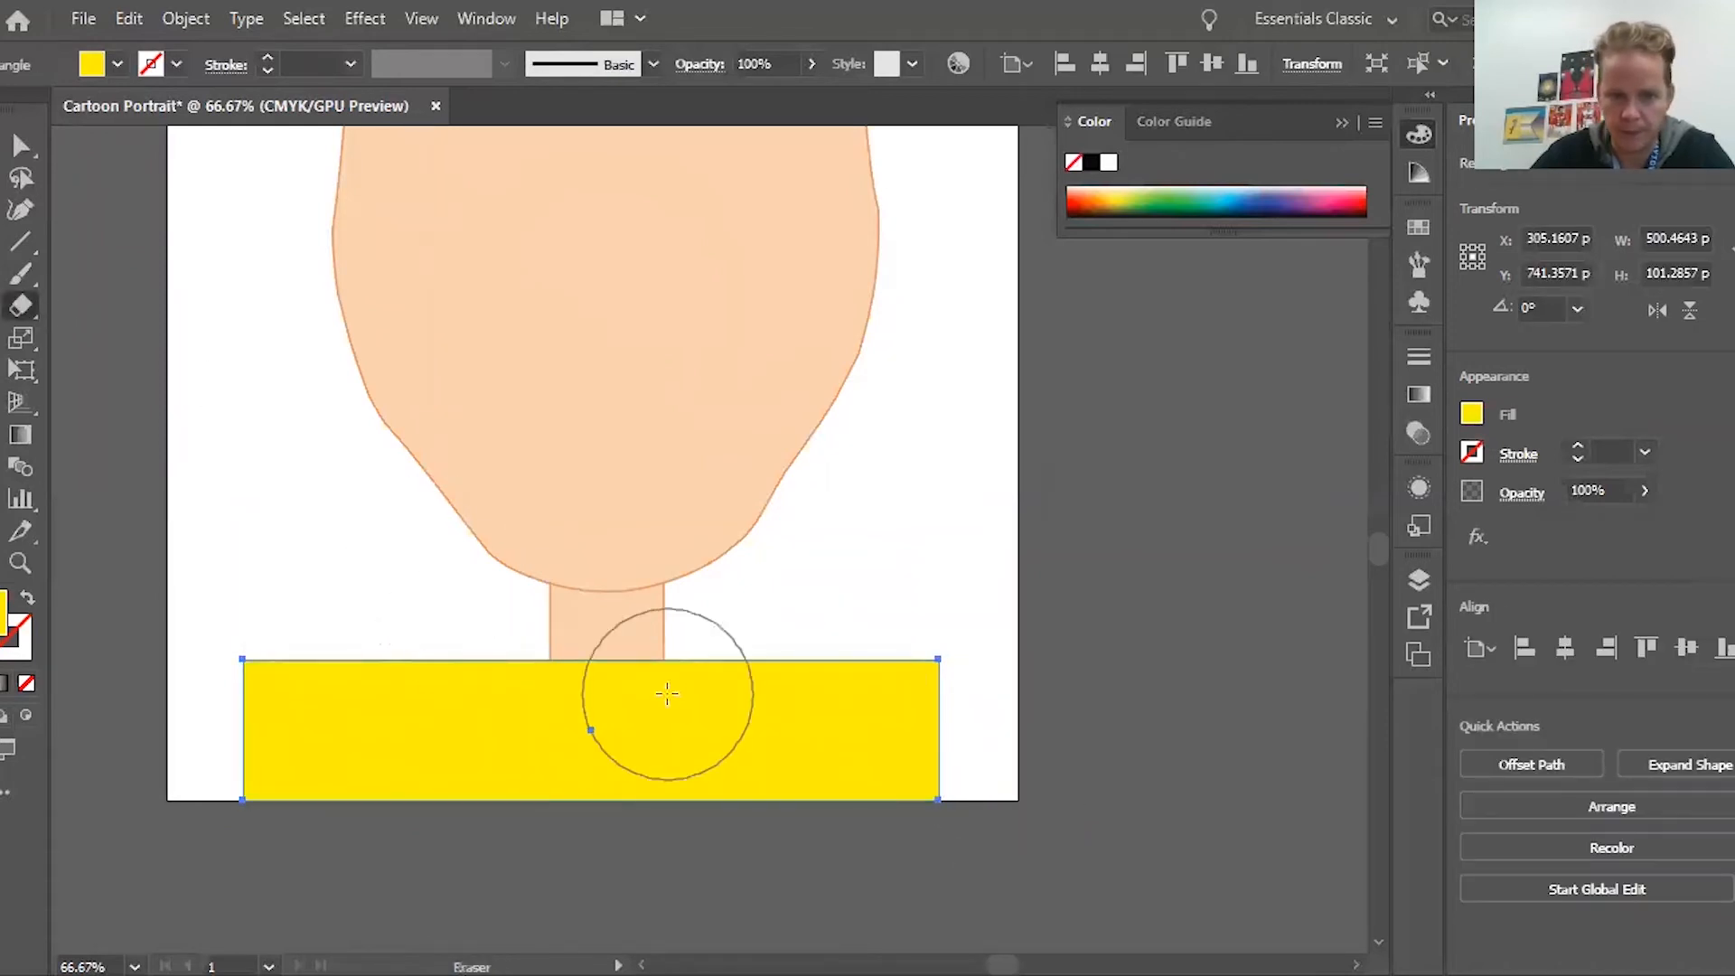
left_click_drag(600, 652, 599, 764)
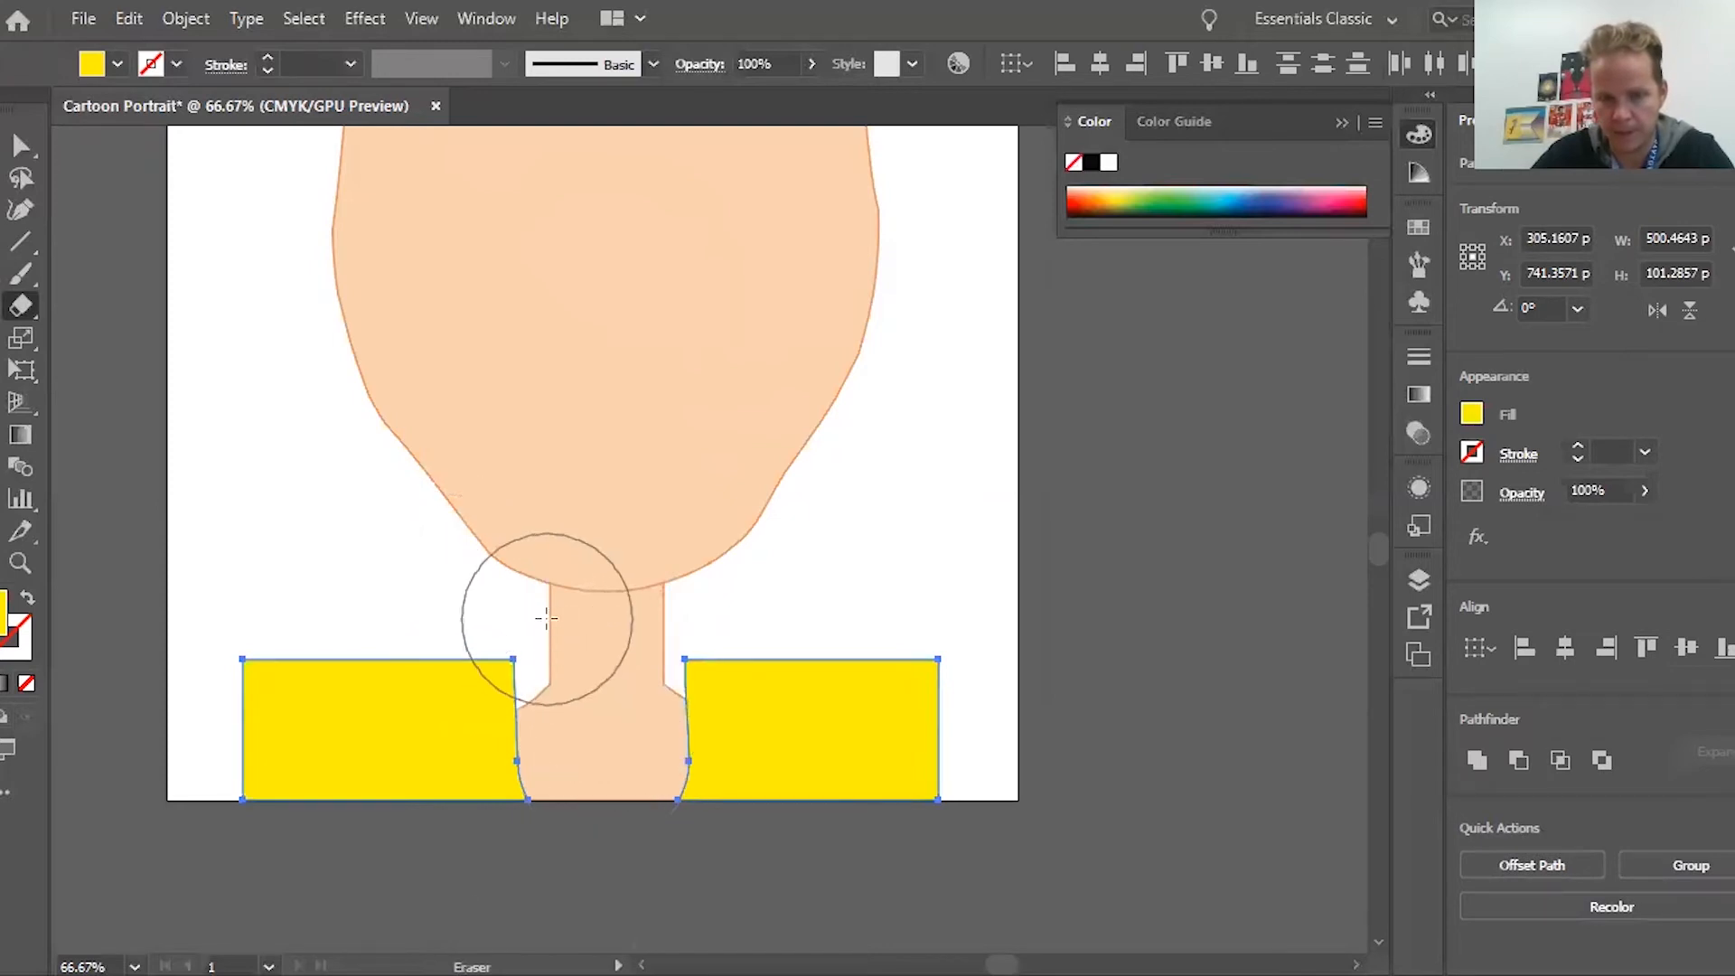
mouse_move(484, 600)
left_mouse_down()
mouse_move(420, 626)
mouse_move(406, 608)
mouse_move(349, 829)
mouse_move(283, 813)
mouse_move(235, 841)
left_mouse_up()
mouse_move(691, 587)
left_mouse_down()
mouse_move(793, 625)
mouse_move(849, 817)
mouse_move(934, 793)
mouse_move(953, 579)
mouse_move(844, 697)
left_mouse_up()
left_click_drag(759, 615, 742, 614)
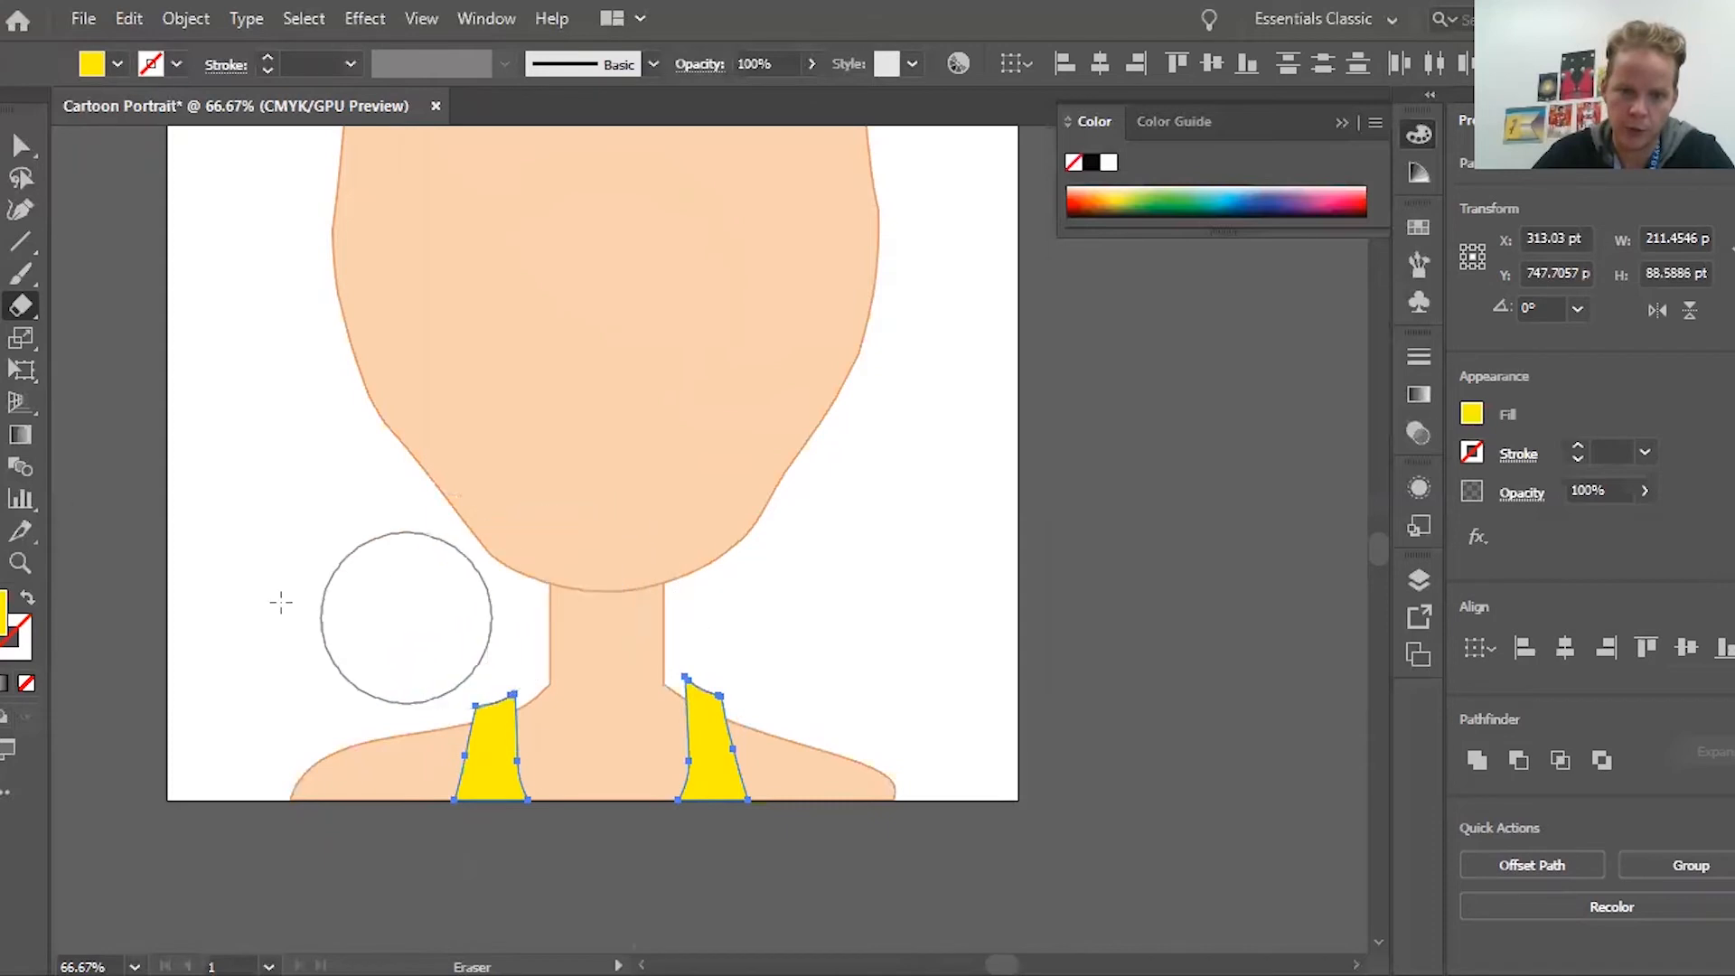
Select the left-hand yellow strap and move it 10 pt to the left
key("v")
left_click(436, 689)
left_click(499, 732)
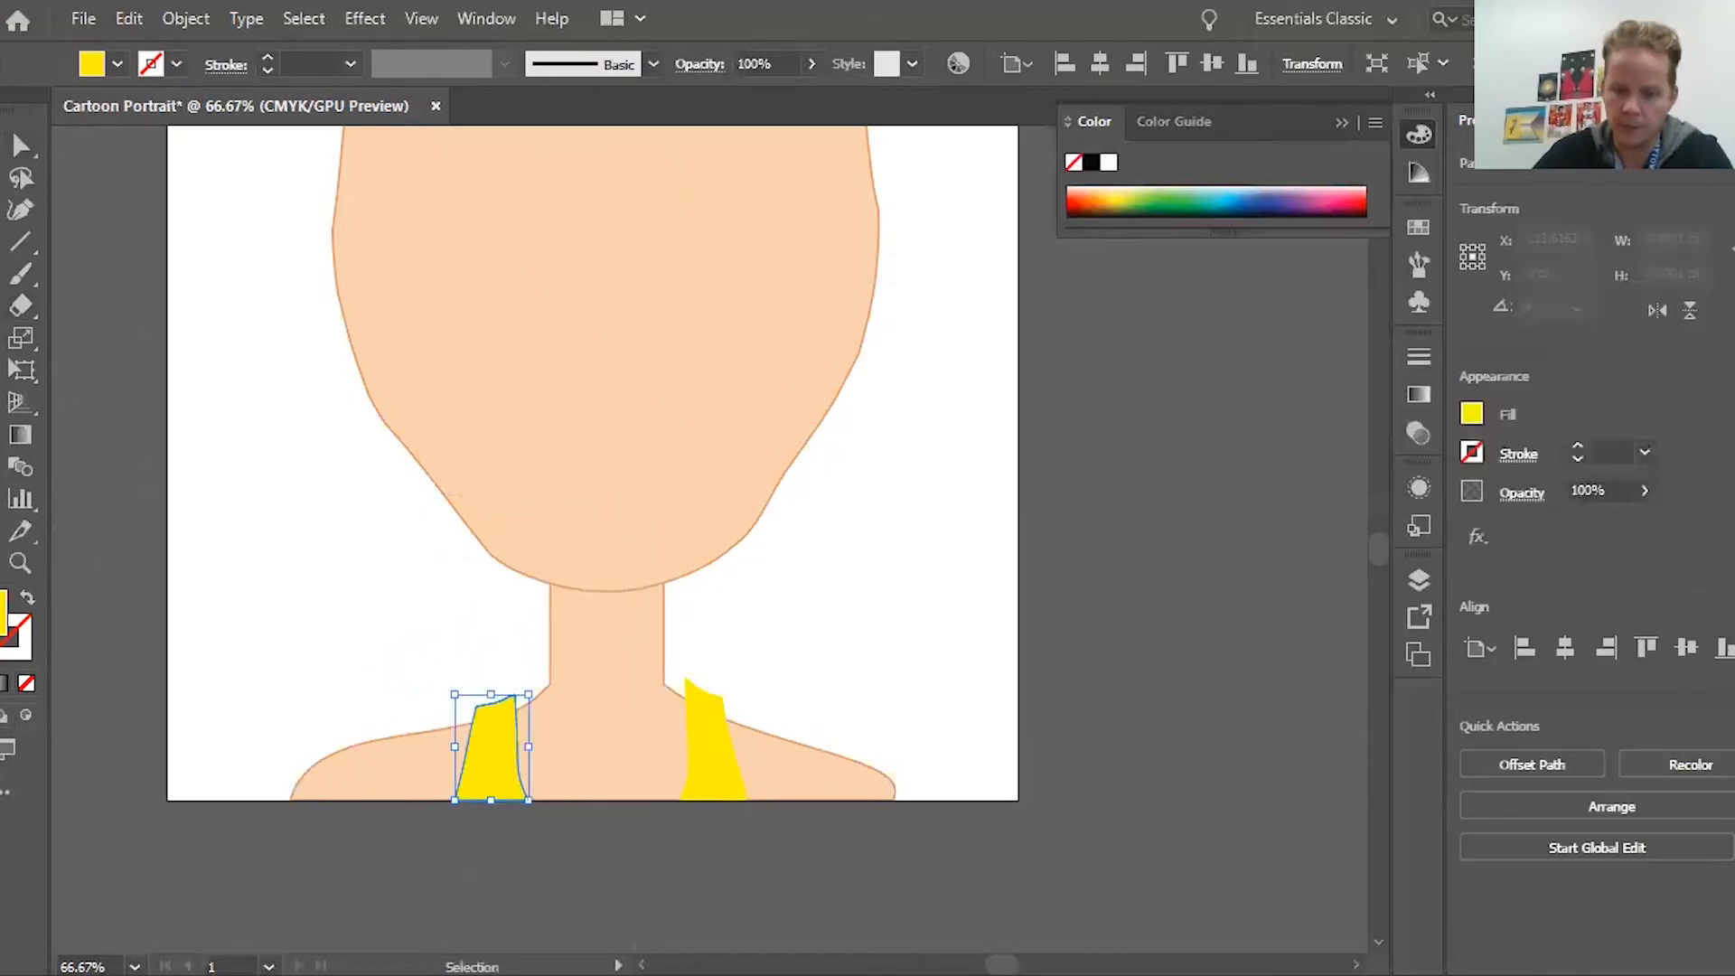
key("Left")
key("Left")
key("Left")
key("Left")
key("Left")
key("Left")
key("Left")
key("Left")
key("Left")
key("Left")
Select the right-hand yellow strap and move it 17 pt to the right and 8 pt down
left_click(724, 780)
key("Right")
key("Right")
key("Right")
key("Right")
key("Right")
key("Right")
key("Right")
key("Right")
key("Right")
key("Right")
key("Right")
key("Right")
key("Right")
key("Right")
key("Right")
key("Right")
key("Right")
key("Right")
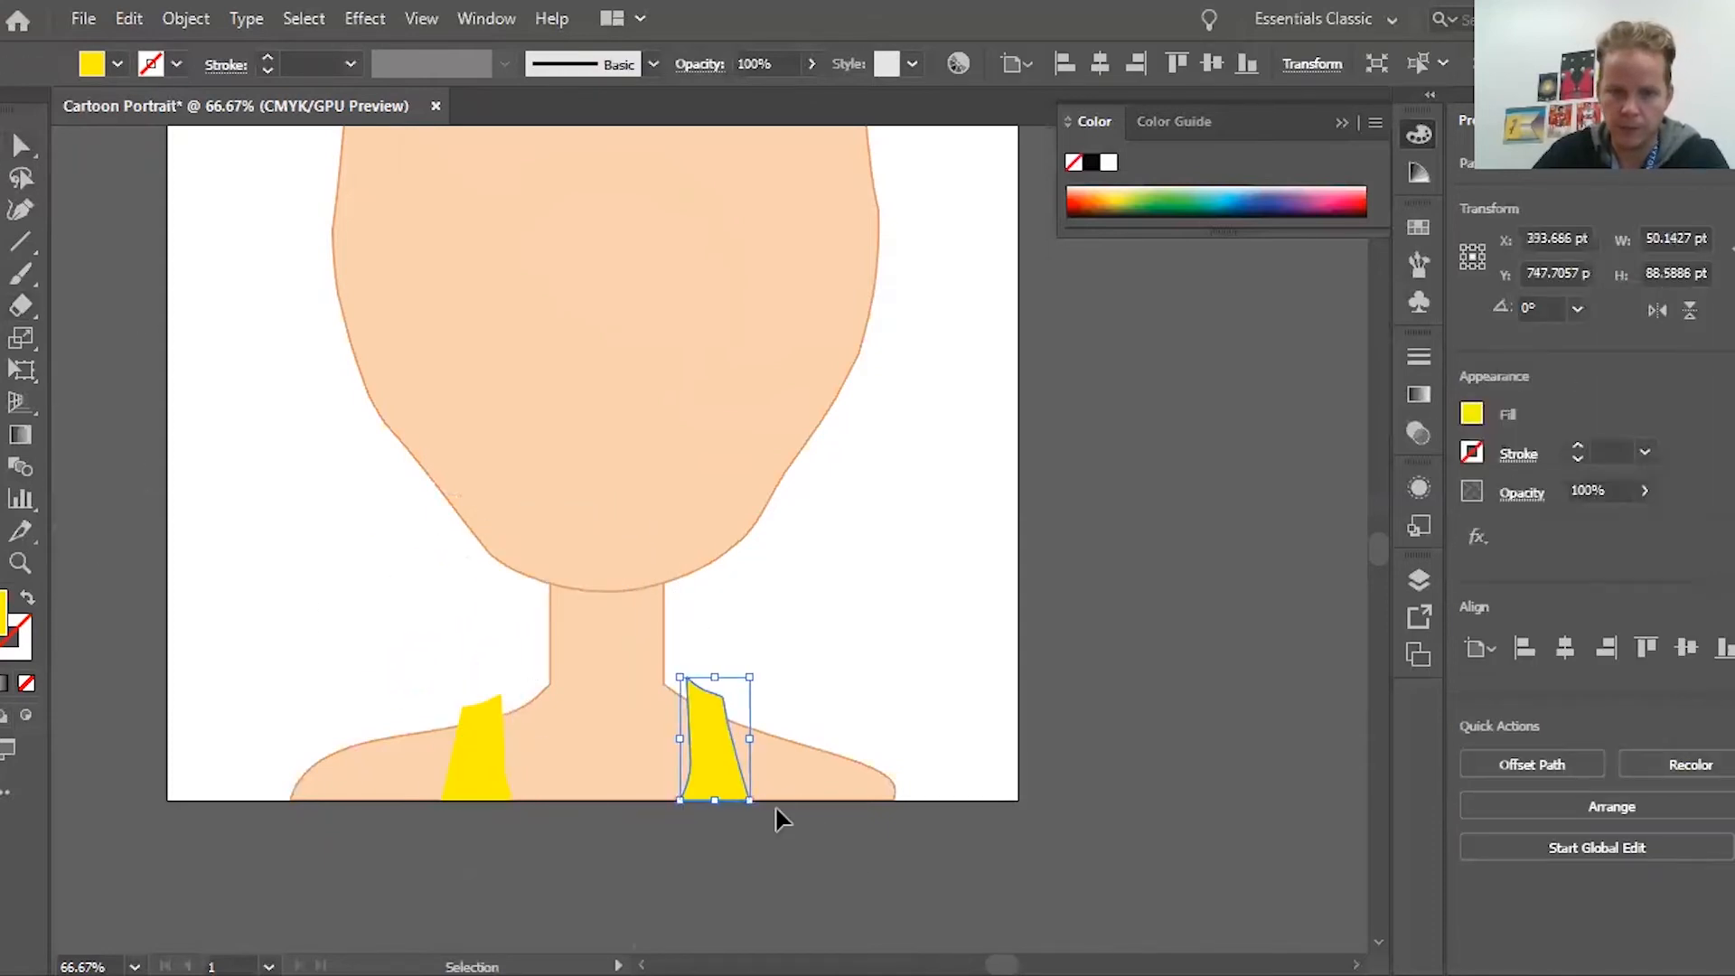
key("Down")
key("Down")
key("Down")
key("Down")
key("Down")
key("Down")
key("Down")
key("Down")
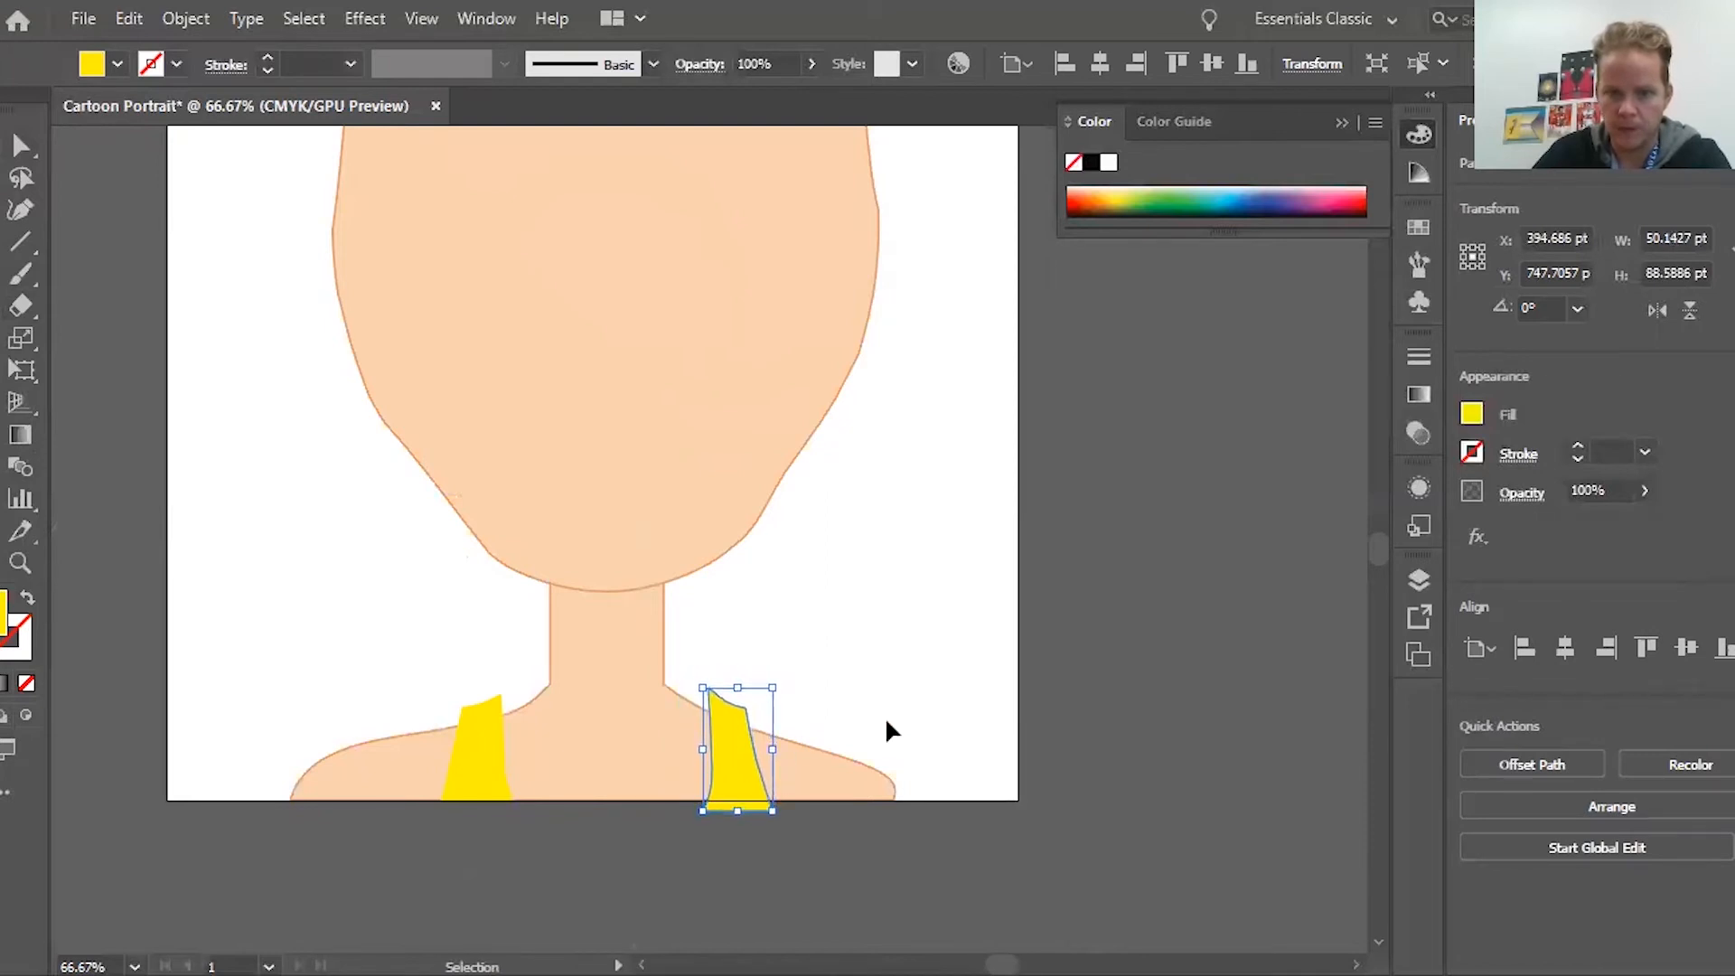
Erase the right-hand yellow strap's overhang below the artboard and trim its upper end, making it about 45 by 73 pt
left_click(20, 307)
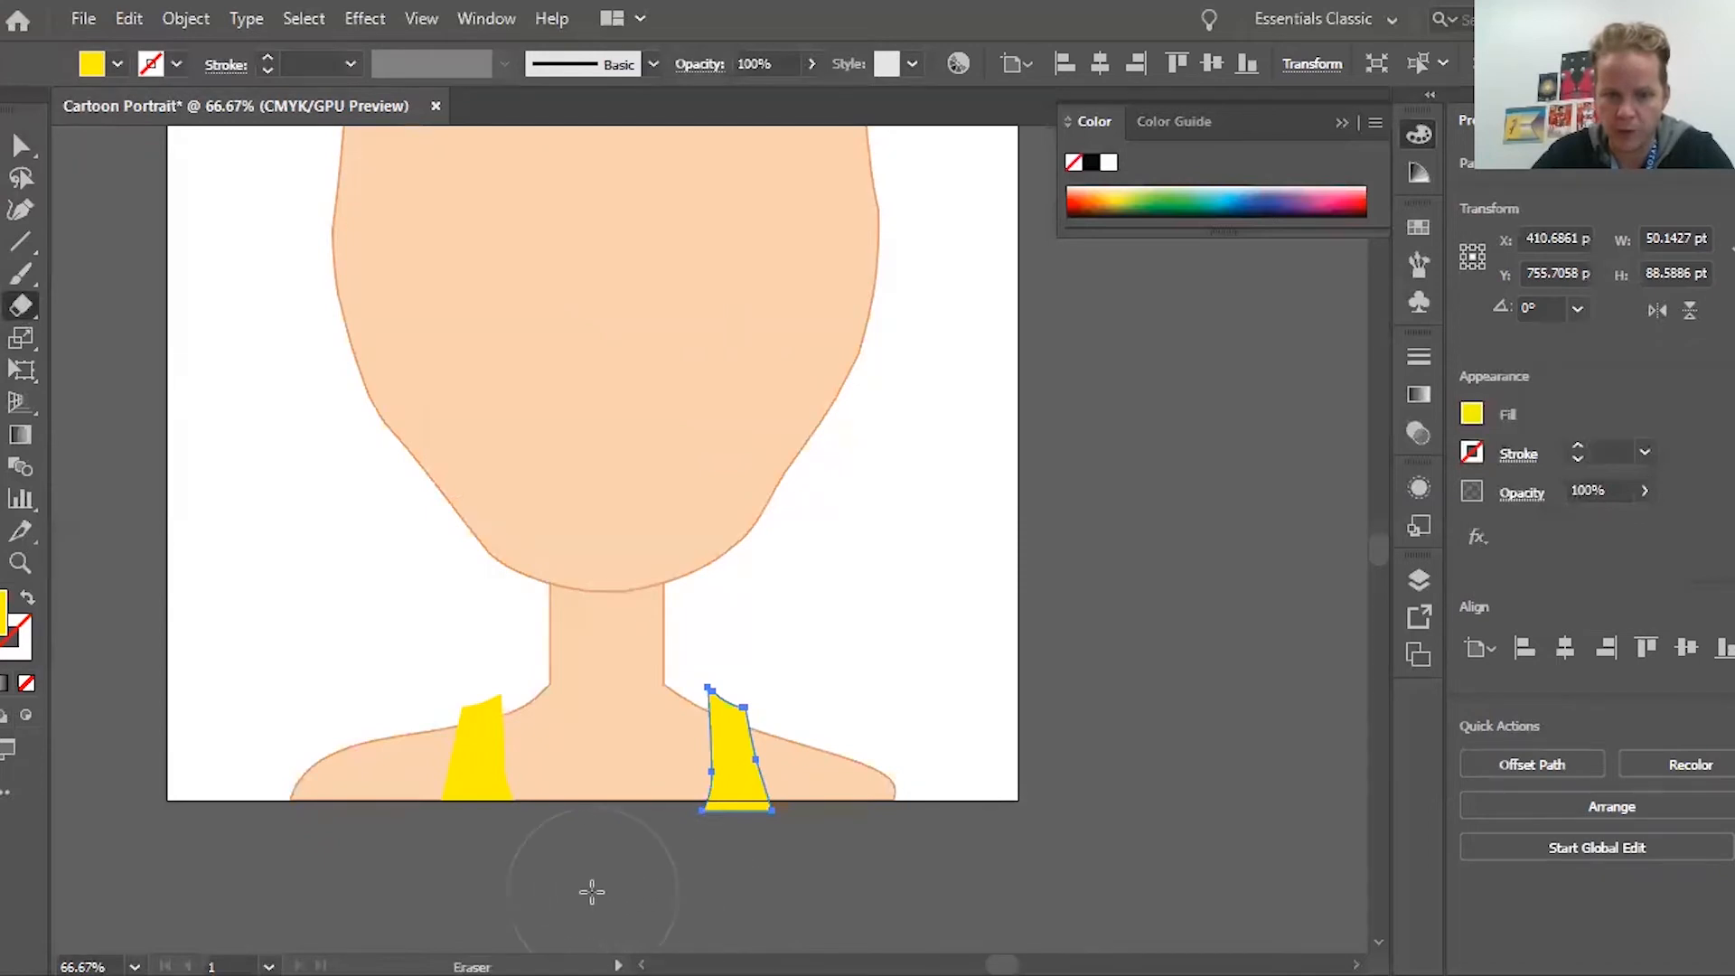
left_click_drag(602, 886, 824, 890)
left_click_drag(801, 611, 743, 618)
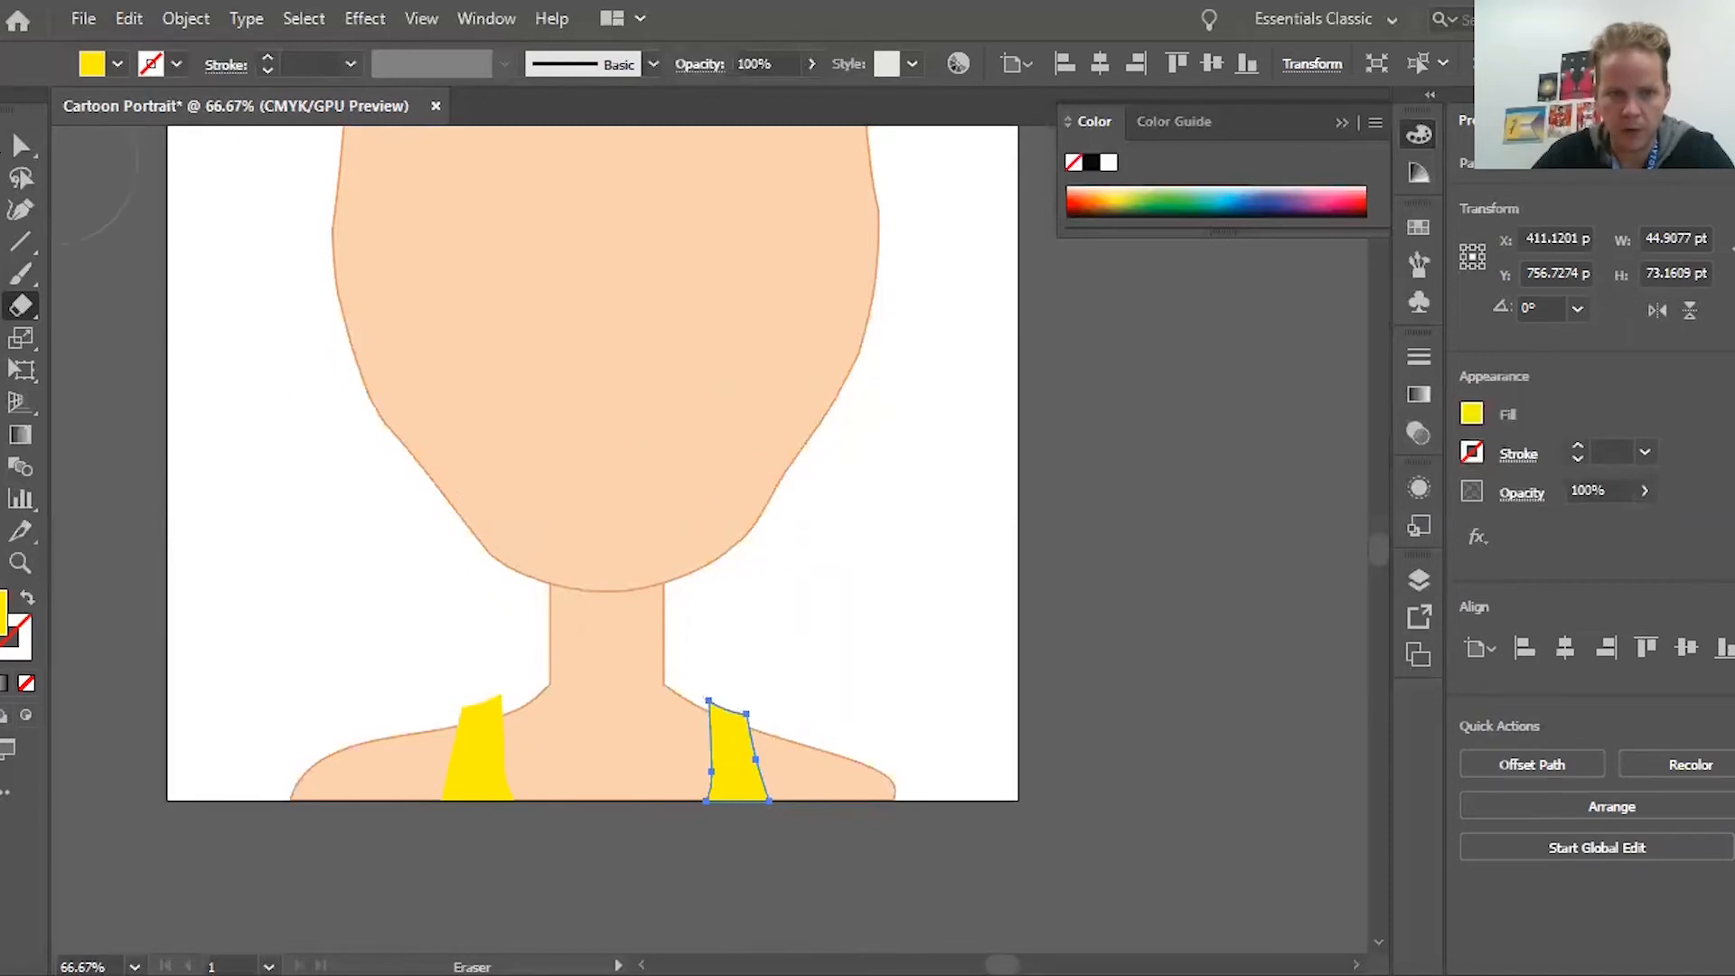
left_click(3, 145)
left_click(525, 792)
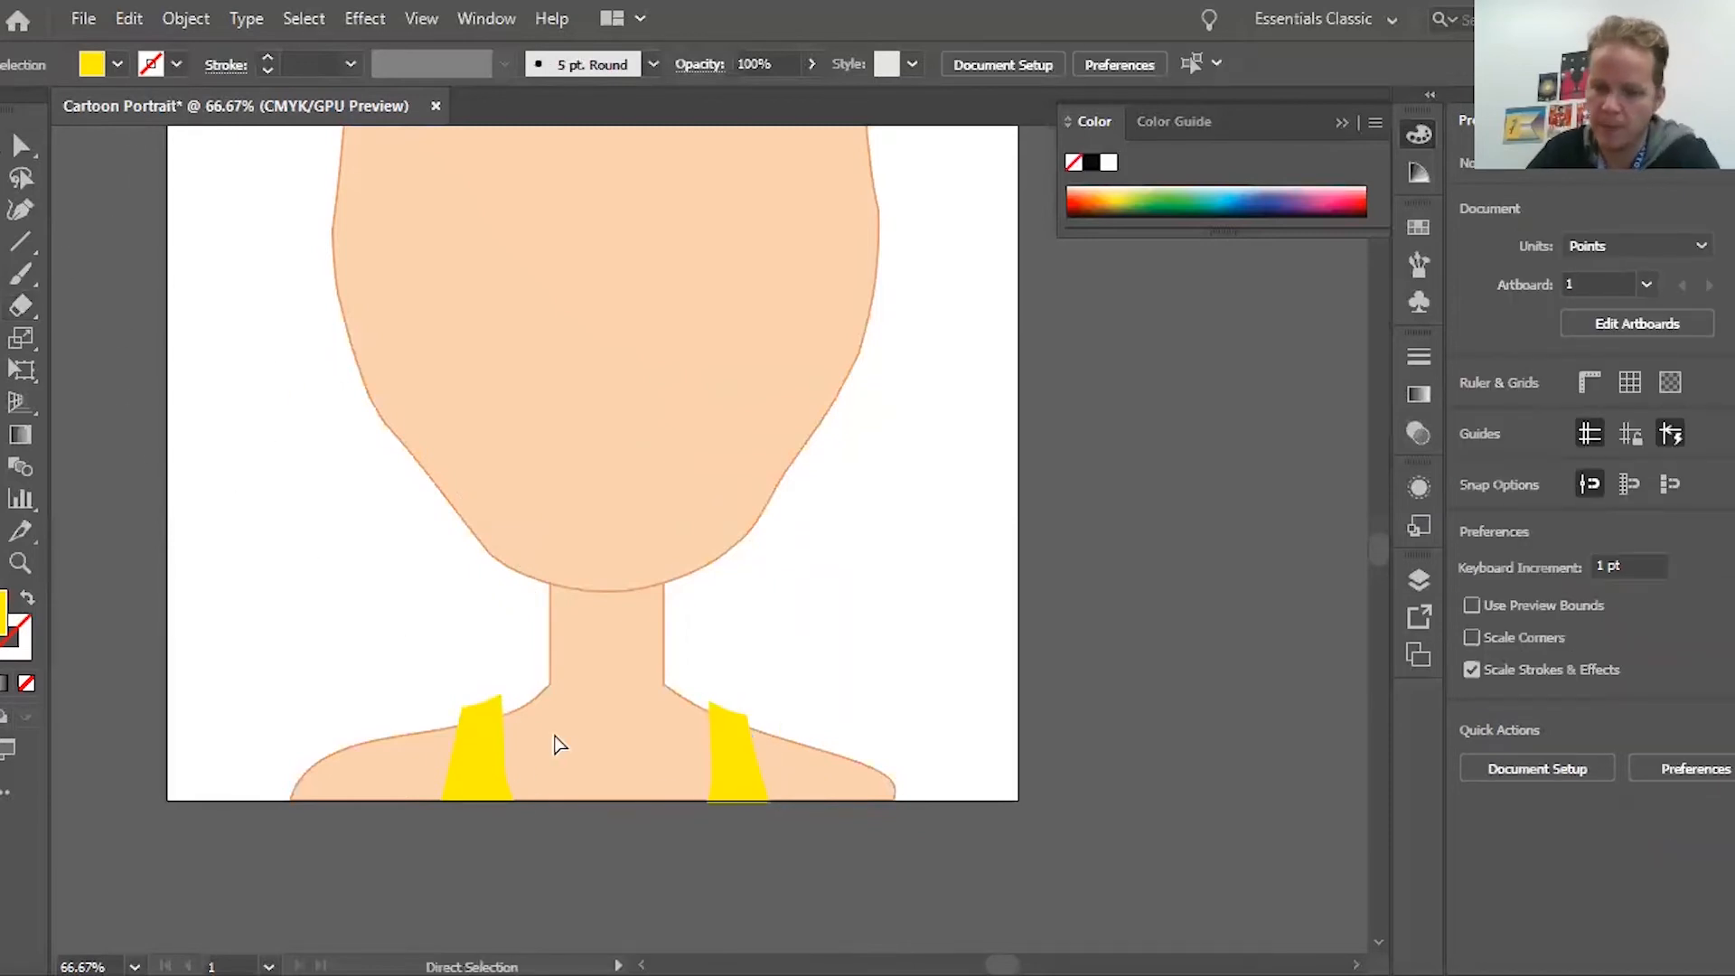
Paint two slanted neck lines converging downward with the Paintbrush, using a 1 pt tan-brown stroke and no fill
key("ctrl+plus")
key("ctrl+plus")
scroll(670, 617, "down", 5)
scroll(670, 616, "left", 4)
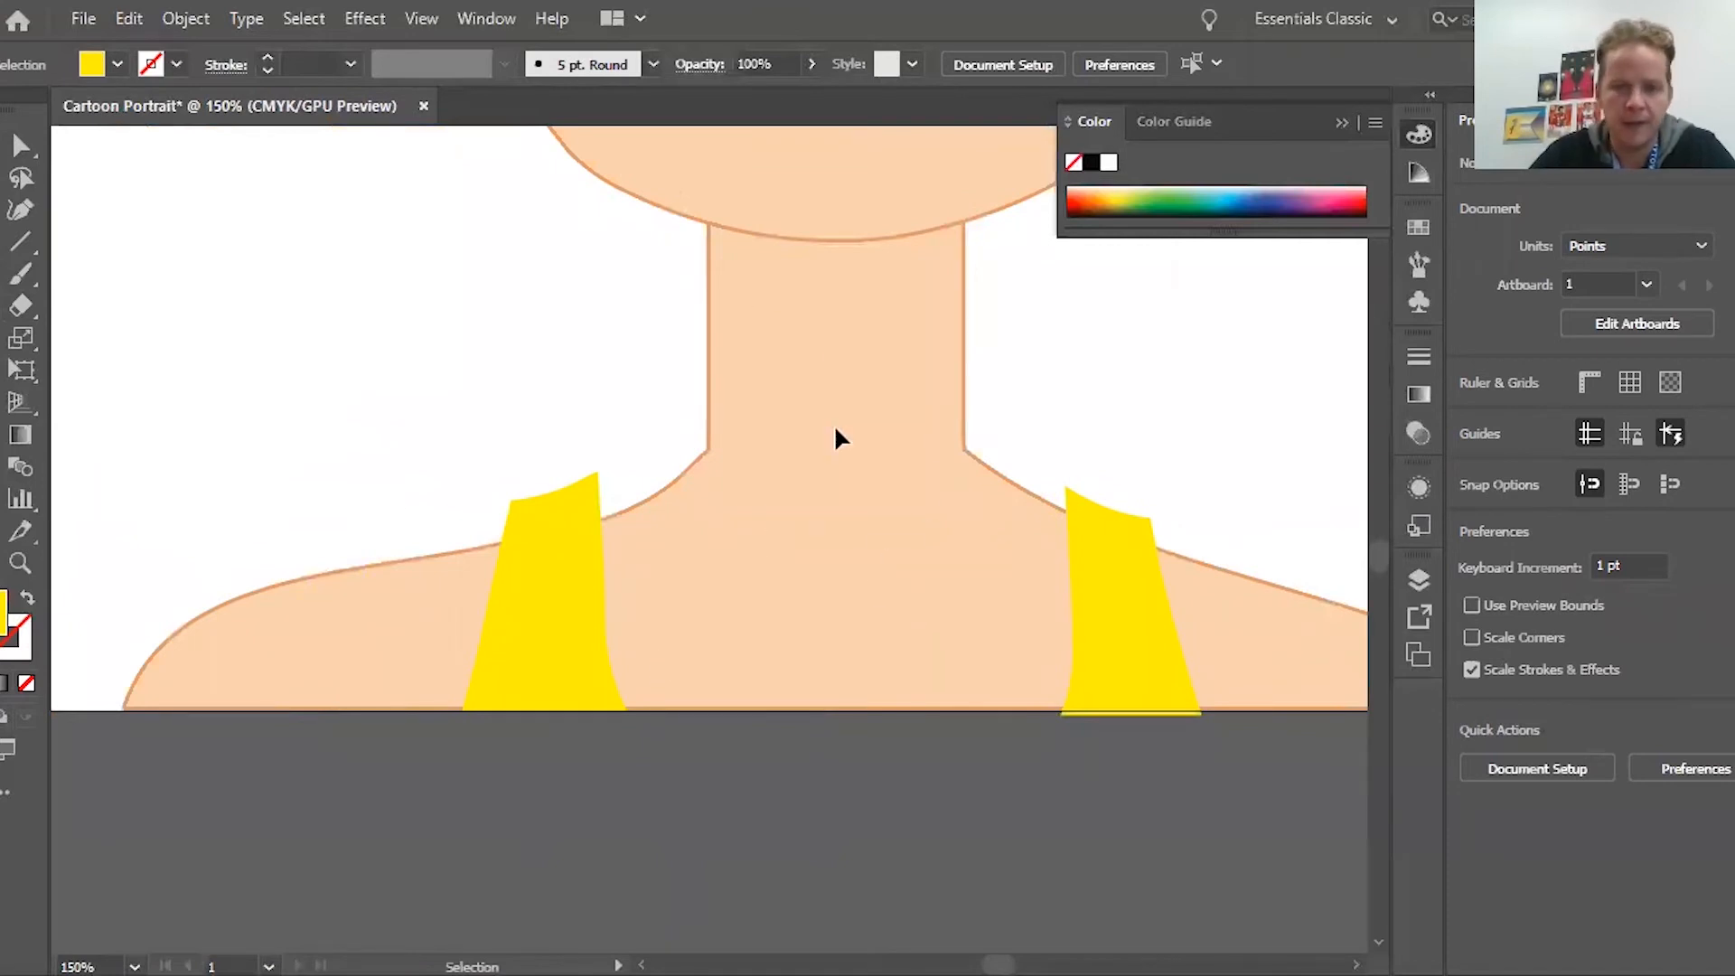
left_click(22, 278)
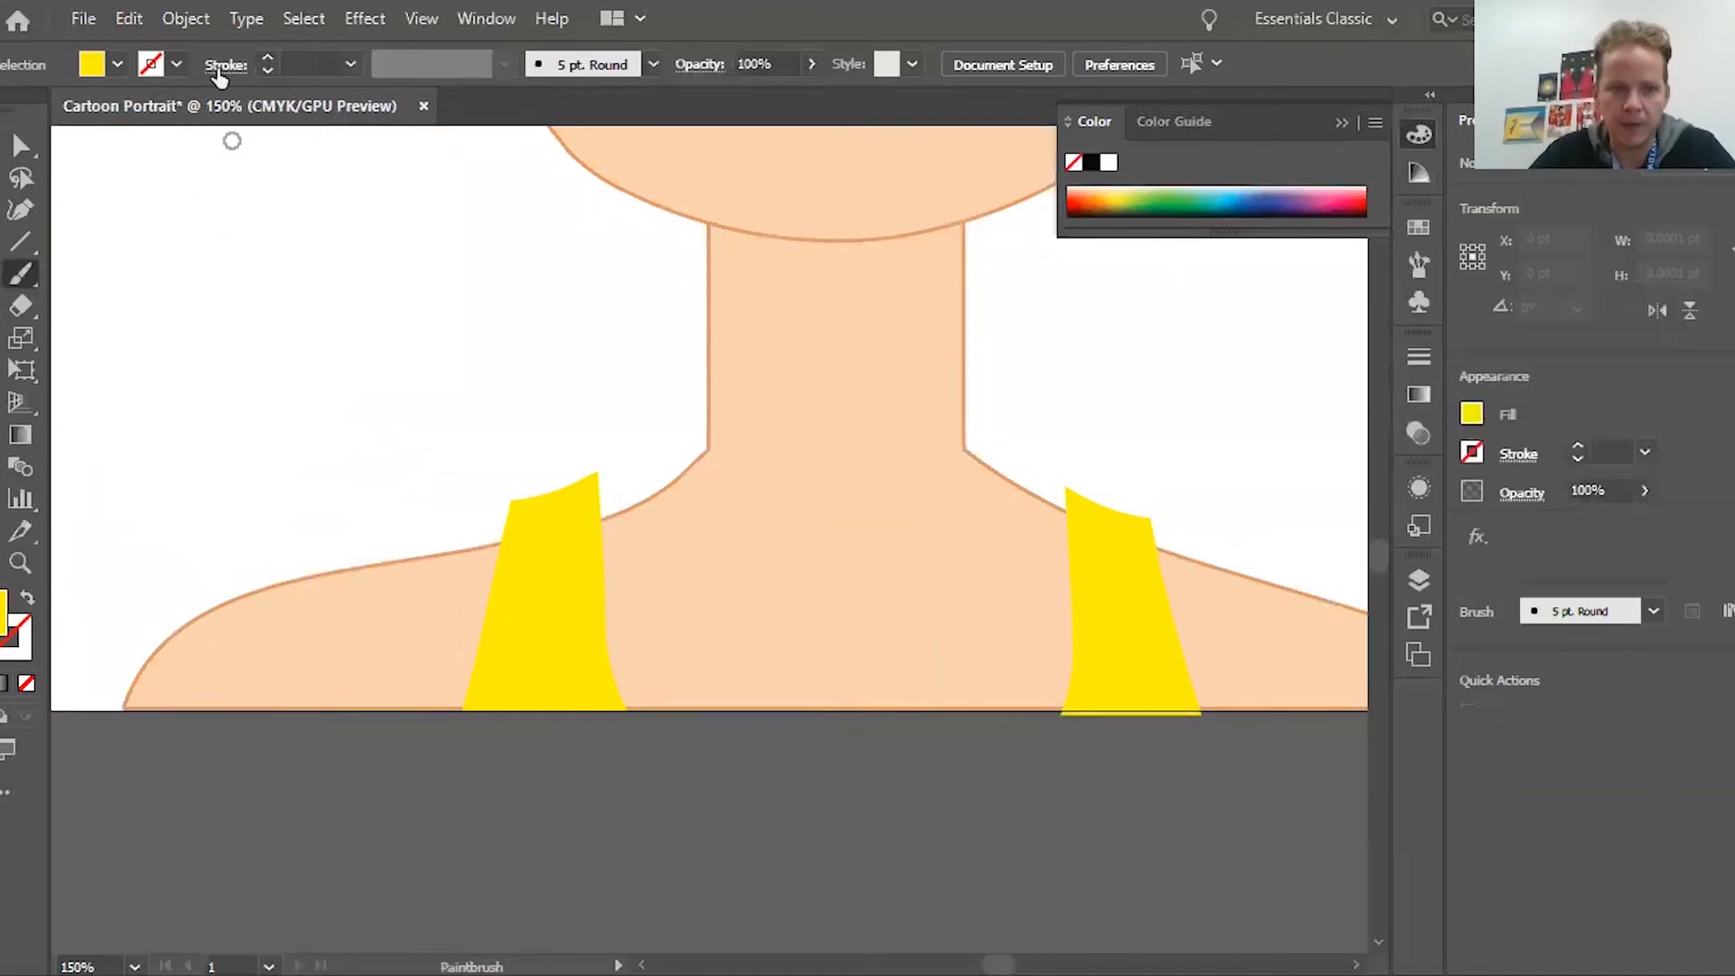
left_click(177, 65)
left_click(120, 148)
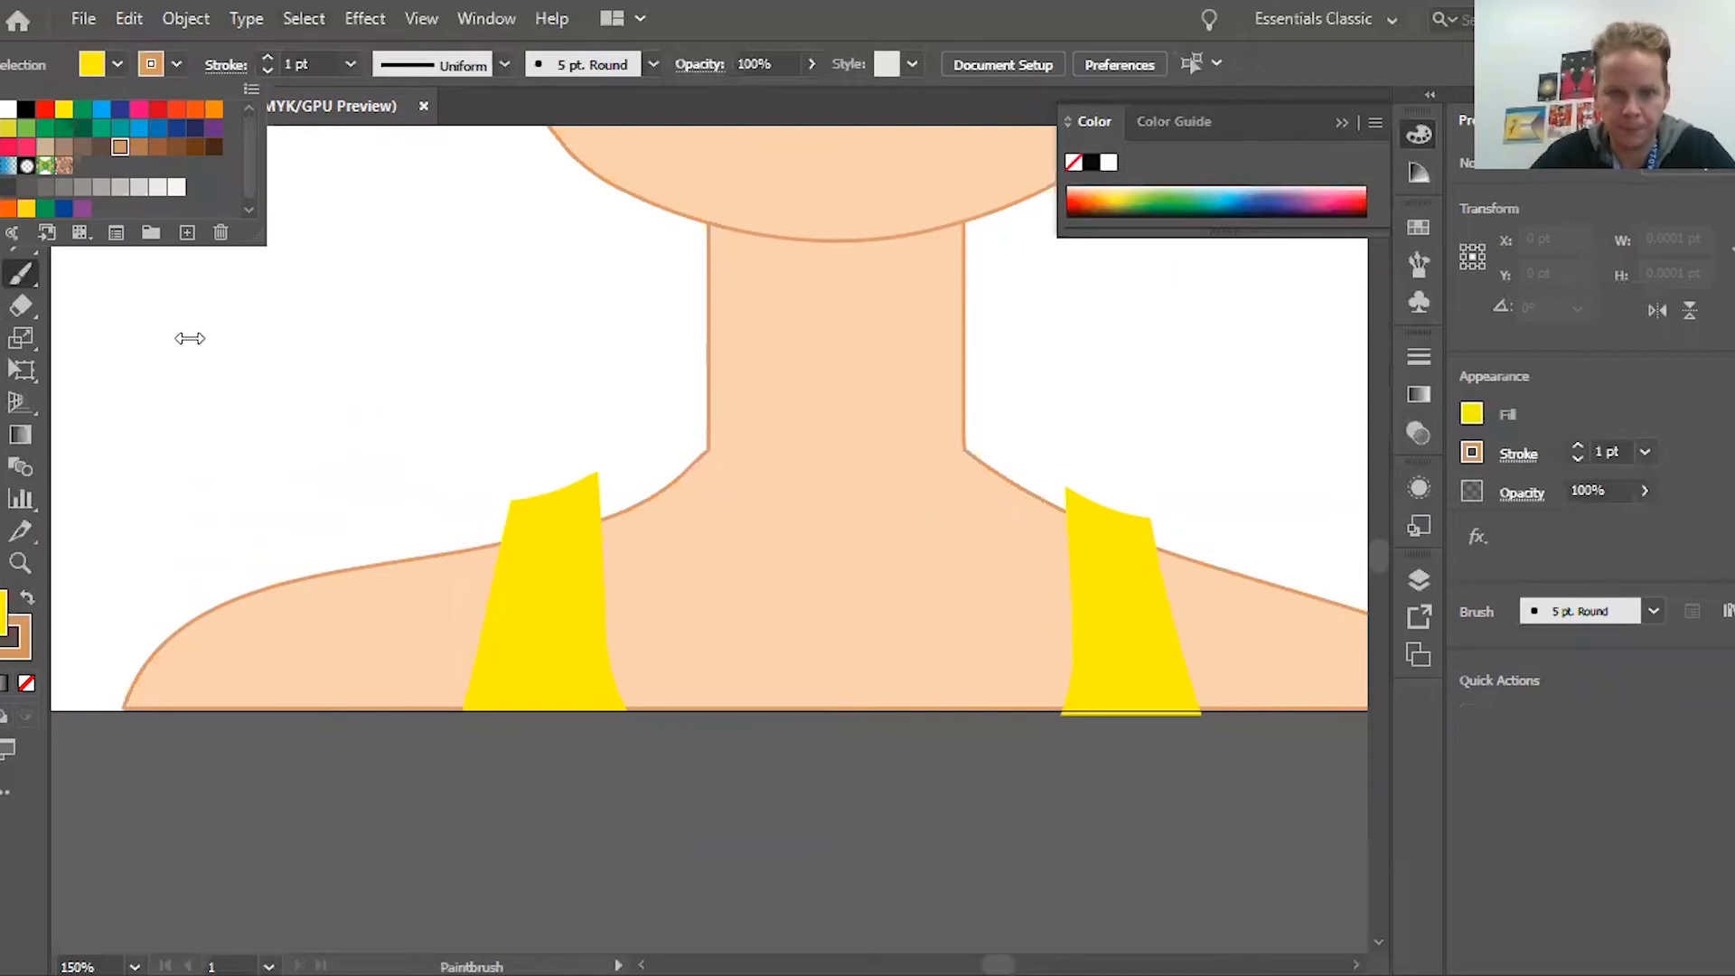
key("slash")
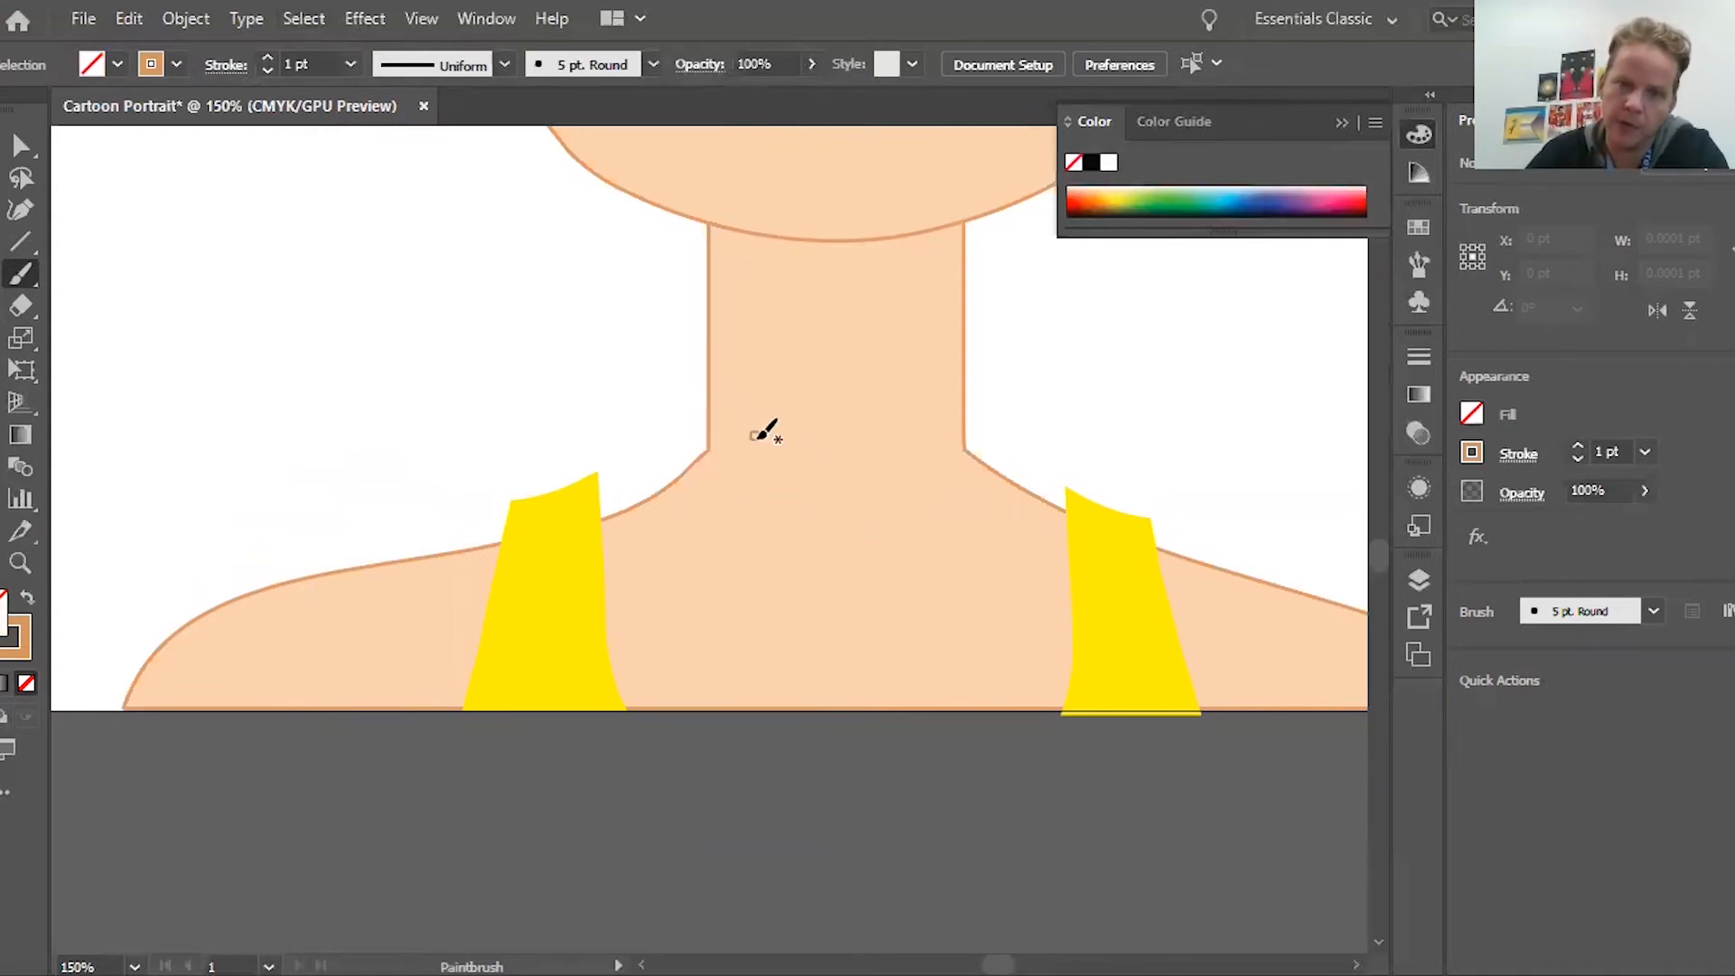
left_click_drag(748, 402, 795, 578)
left_click_drag(925, 401, 873, 594)
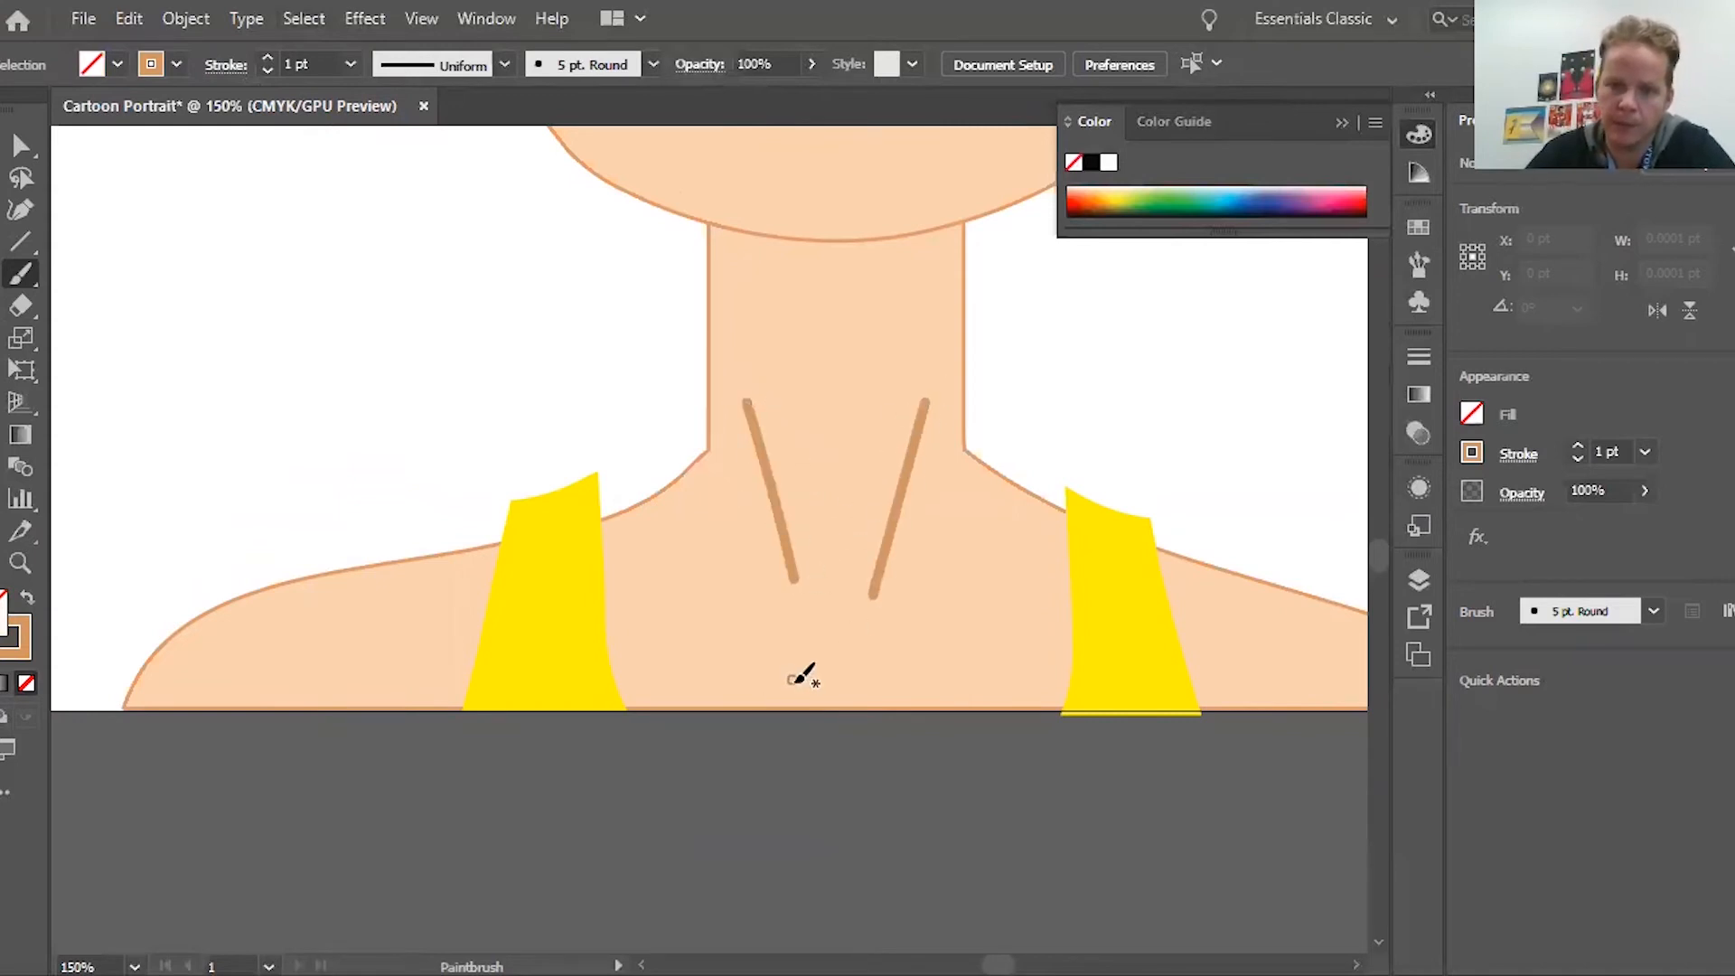
Paint tan-brown collarbone lines across the chest on both sides, interrupted at the yellow straps and continued outside them
left_click_drag(802, 694, 633, 668)
left_click_drag(463, 667, 416, 670)
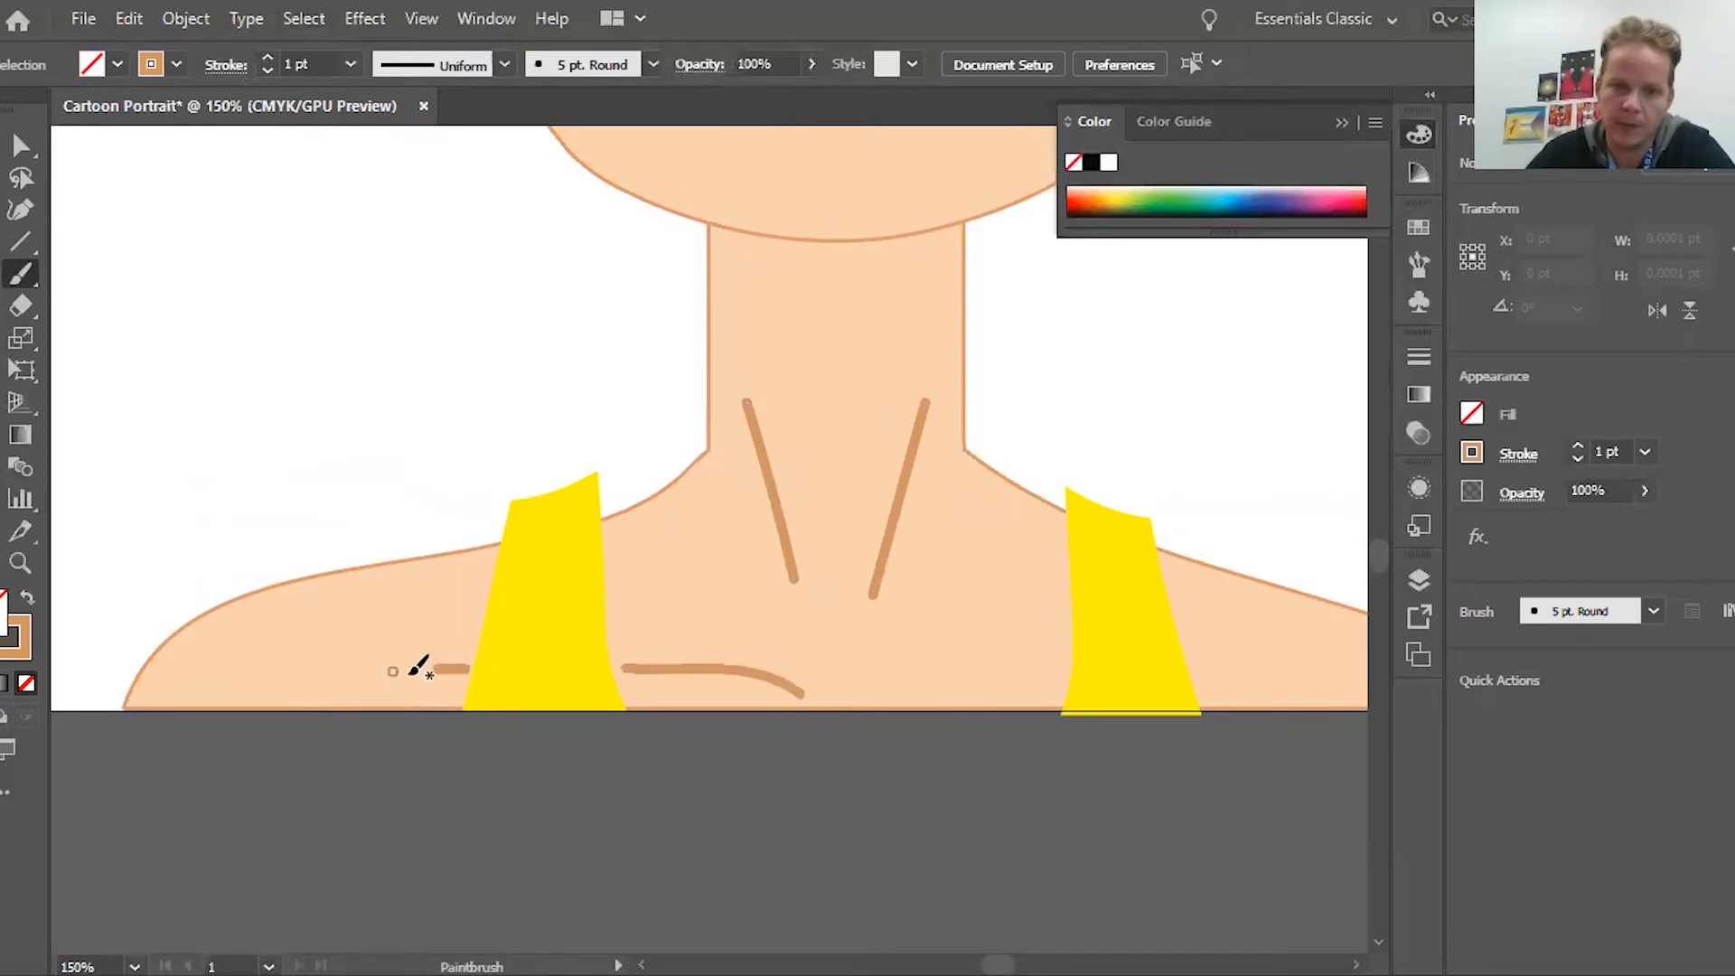
mouse_move(847, 690)
left_mouse_down()
mouse_move(938, 662)
mouse_move(1044, 661)
left_mouse_up()
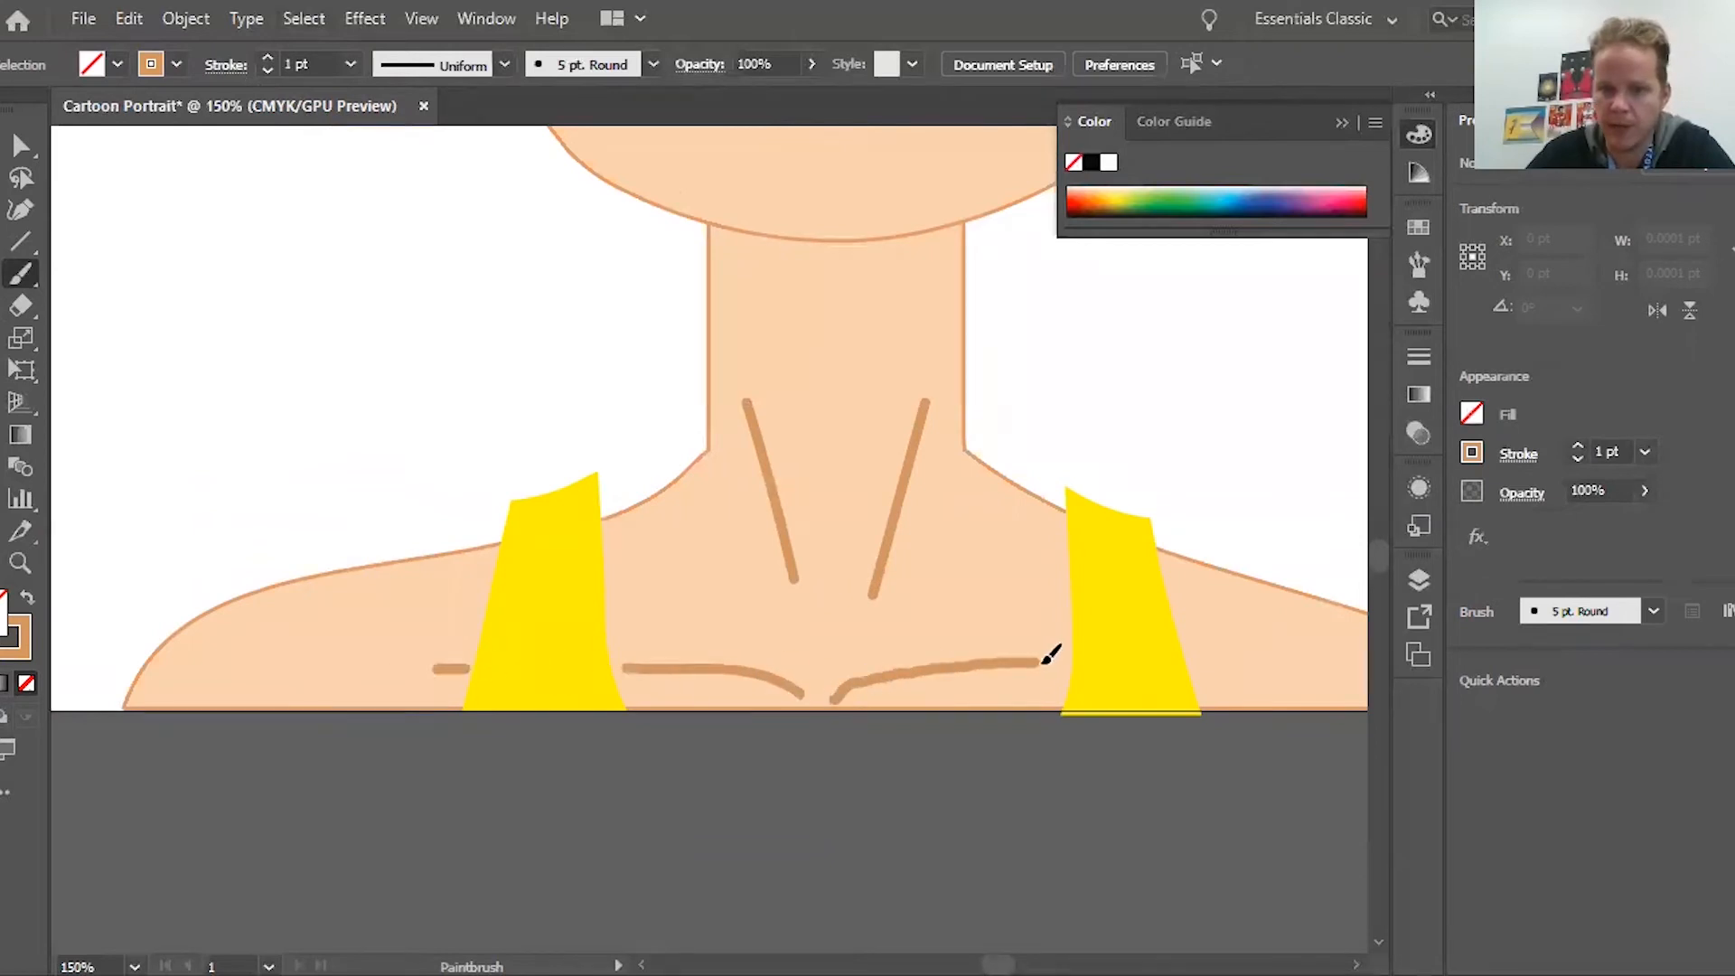
left_click_drag(1200, 660, 1280, 660)
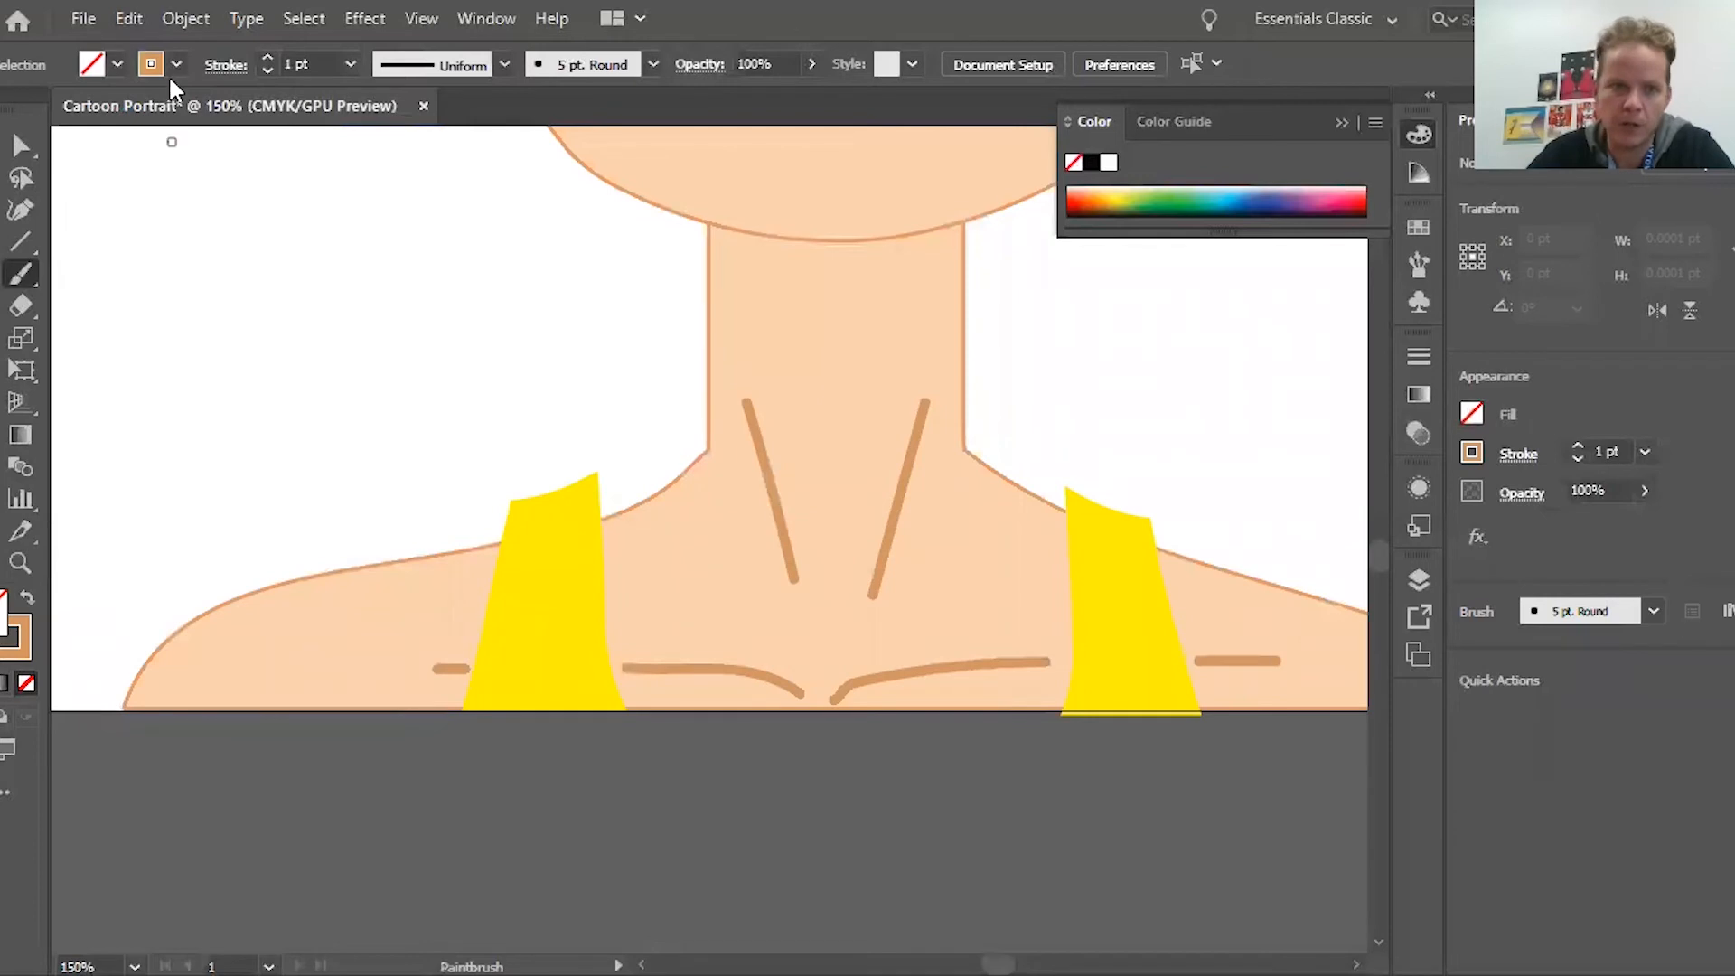
Switch the stroke to black and paint loose tattoo-like marks on the neck and the left-hand shoulder
left_click(179, 64)
left_click(26, 109)
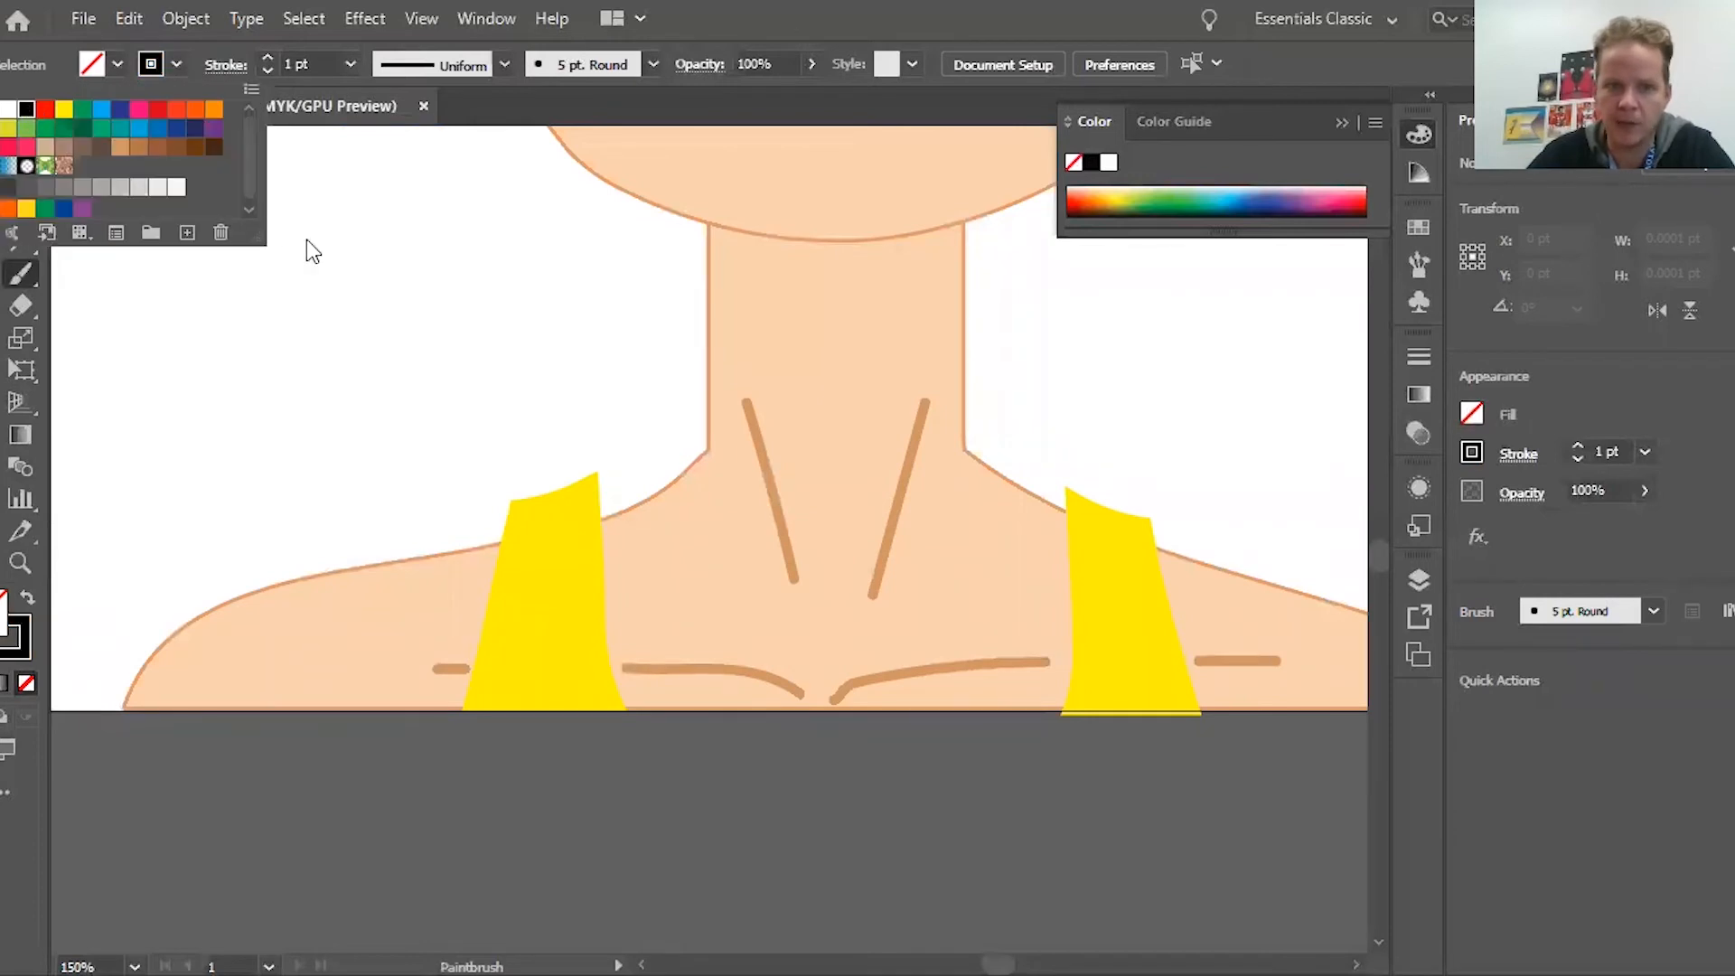
left_click(724, 263)
mouse_move(725, 263)
left_mouse_down()
mouse_move(764, 312)
mouse_move(756, 342)
left_mouse_up()
mouse_move(784, 337)
left_mouse_down()
mouse_move(858, 338)
mouse_move(824, 372)
mouse_move(781, 338)
mouse_move(820, 332)
left_mouse_up()
left_click(822, 375)
left_click(772, 340)
mouse_move(369, 597)
left_mouse_down()
mouse_move(288, 650)
mouse_move(369, 637)
mouse_move(341, 691)
left_mouse_up()
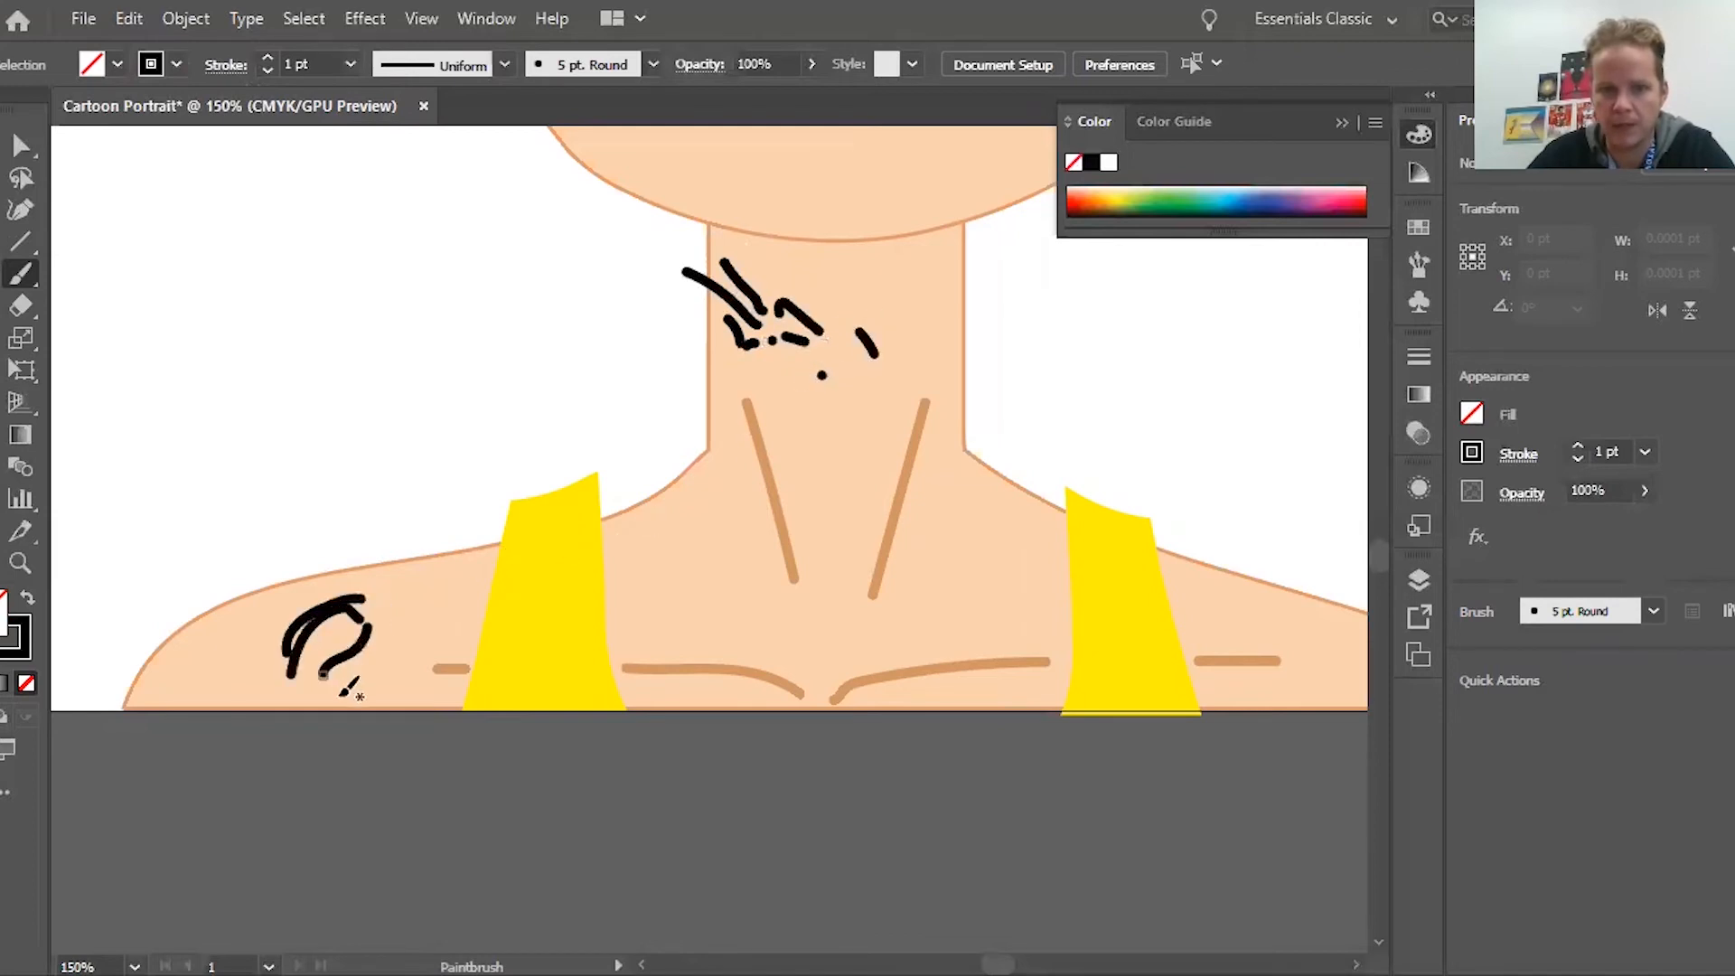
left_click_drag(199, 722, 242, 664)
Select both yellow straps and give them a 1 pt purple outline
left_click(20, 146)
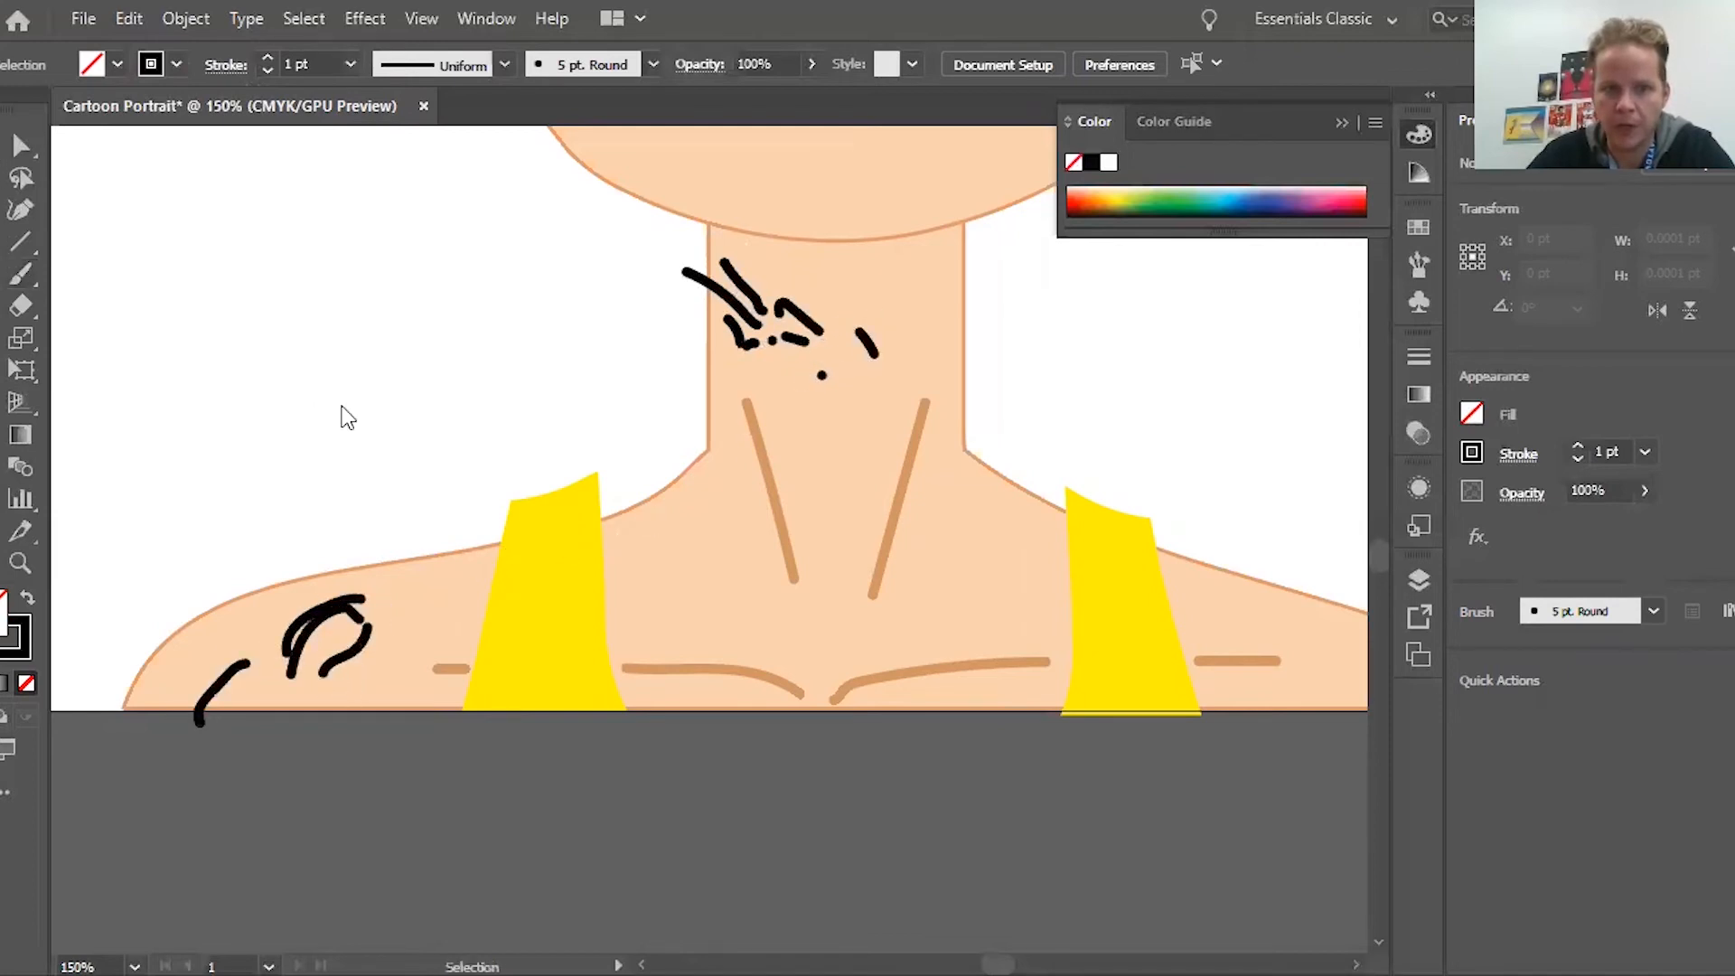
left_click(535, 615)
left_click(1130, 651, "shift")
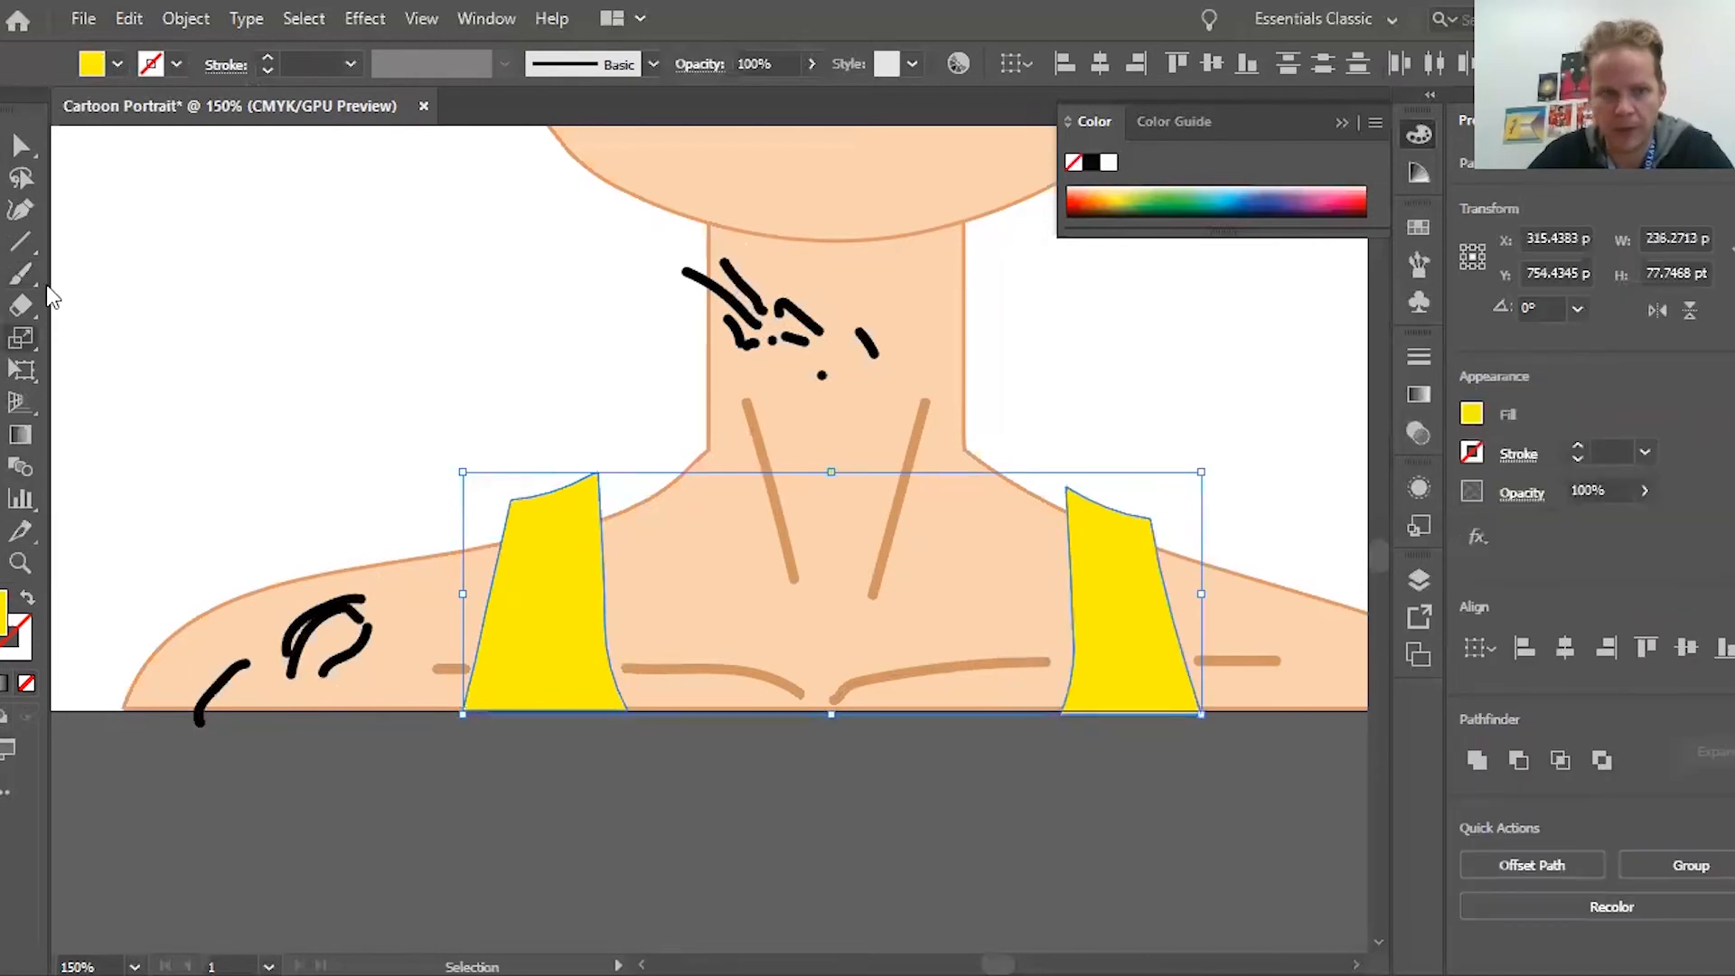
left_click(177, 64)
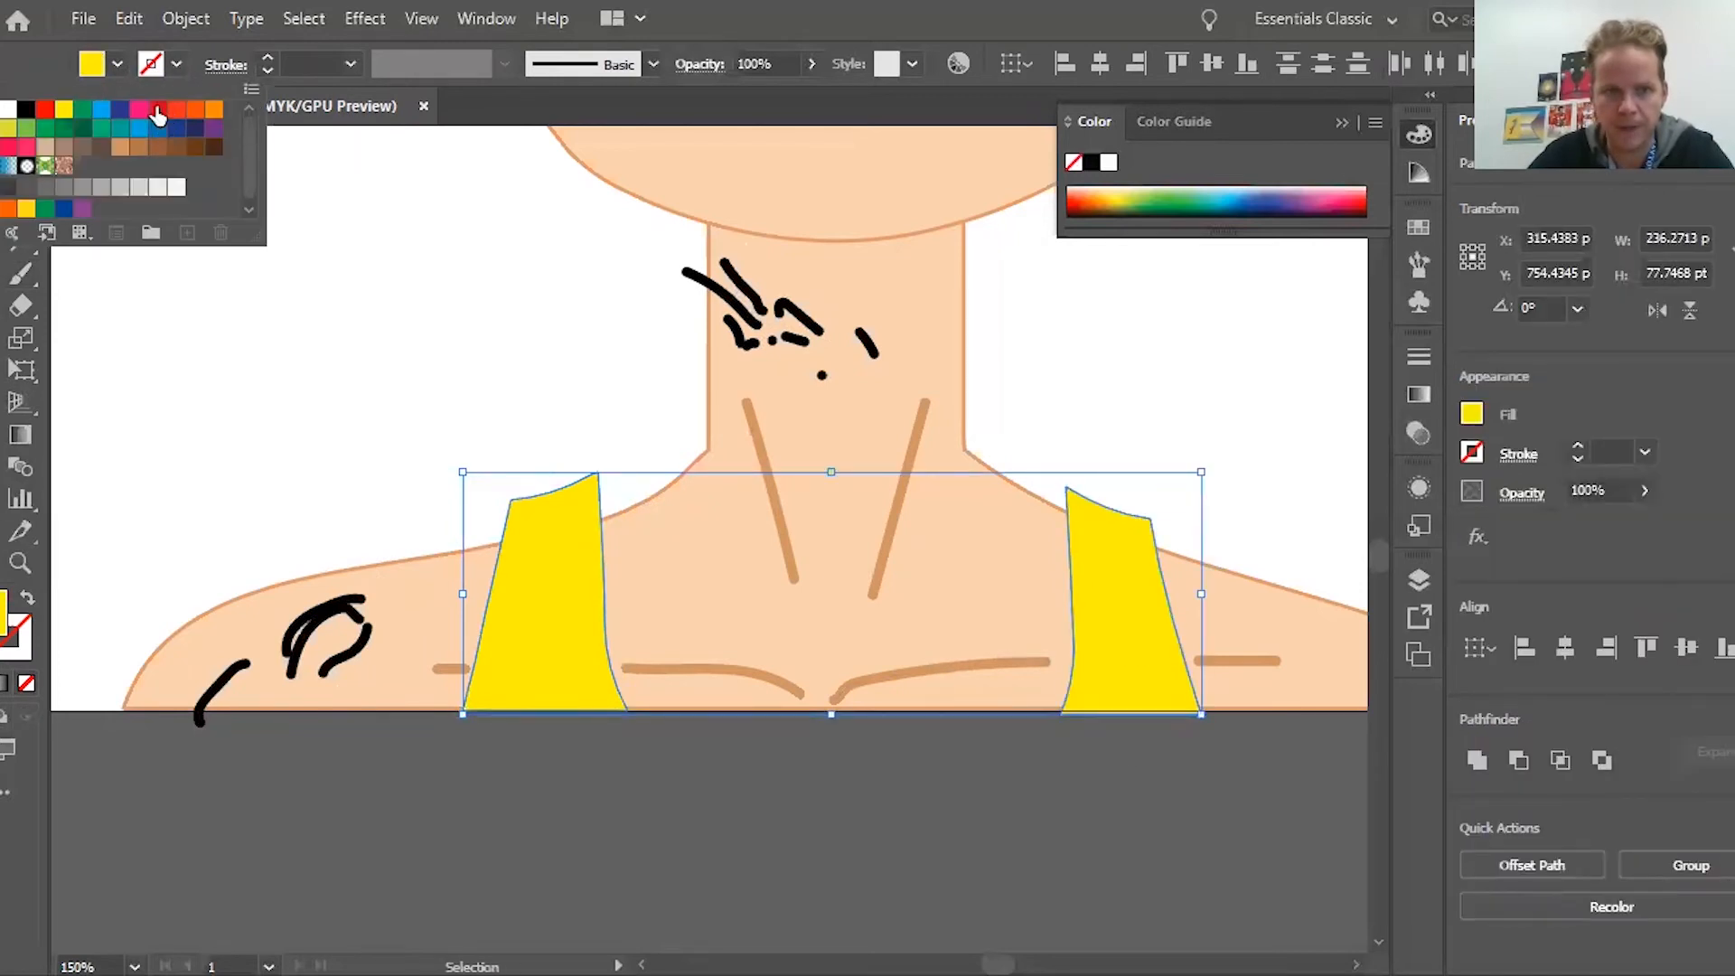
left_click(217, 130)
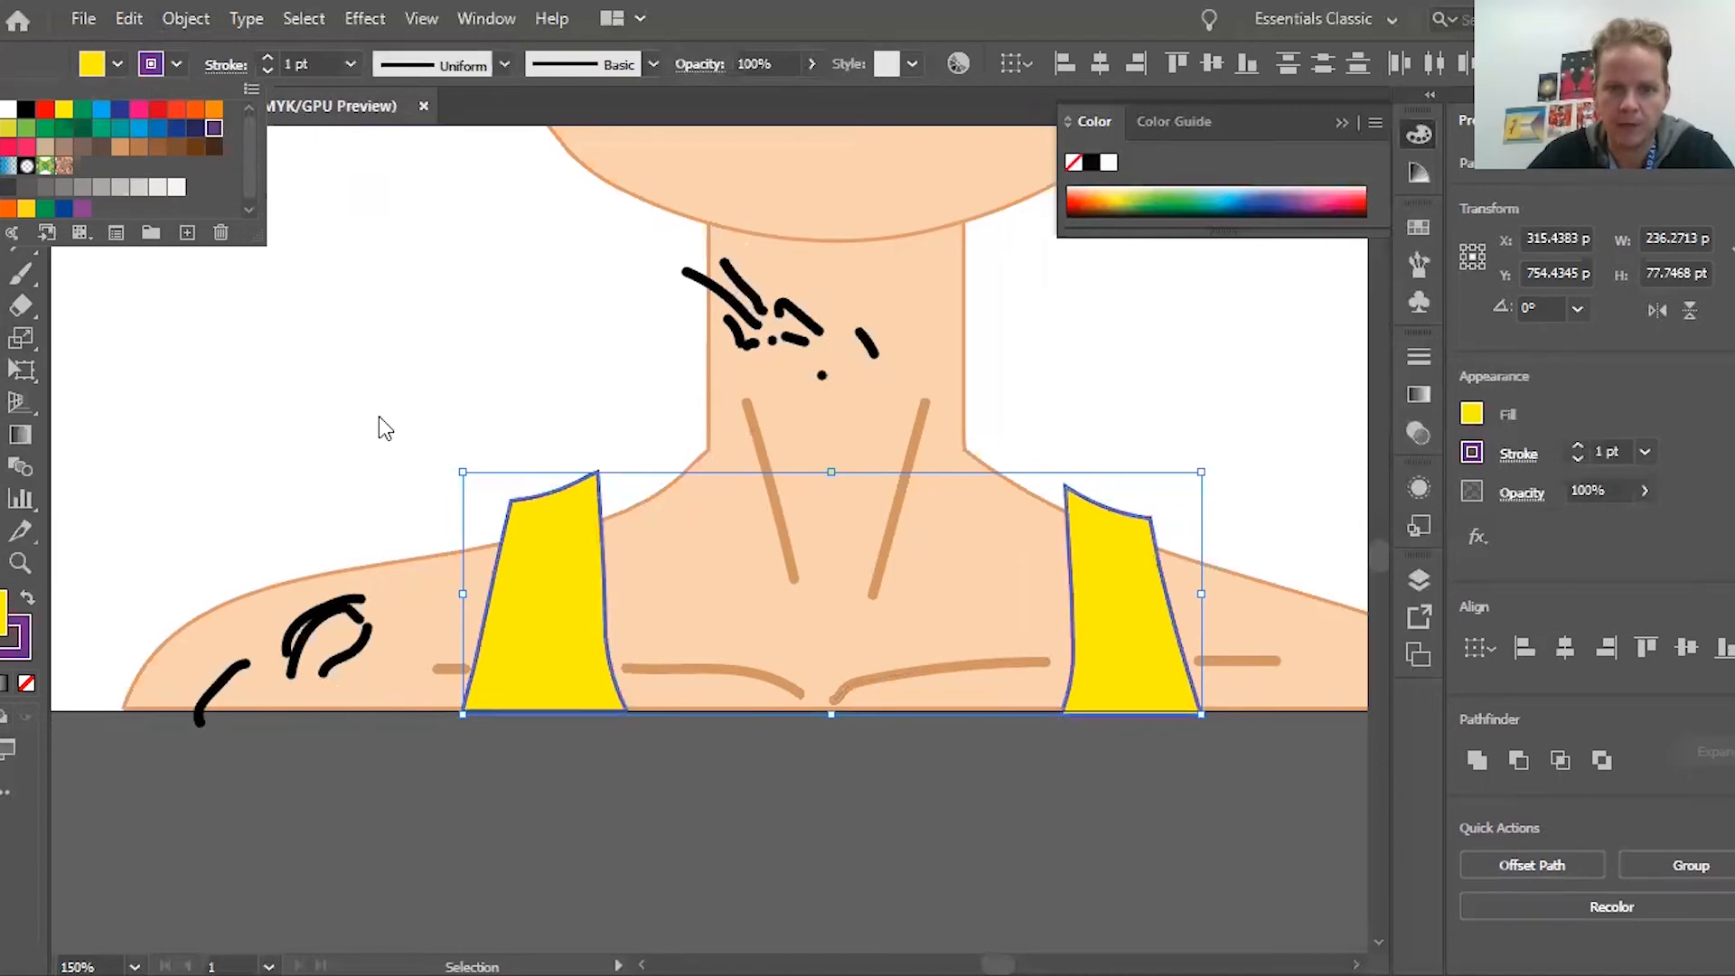
left_click(569, 102)
Paint two purple stripes along the inner and outer edges of the left-hand strap
key("b")
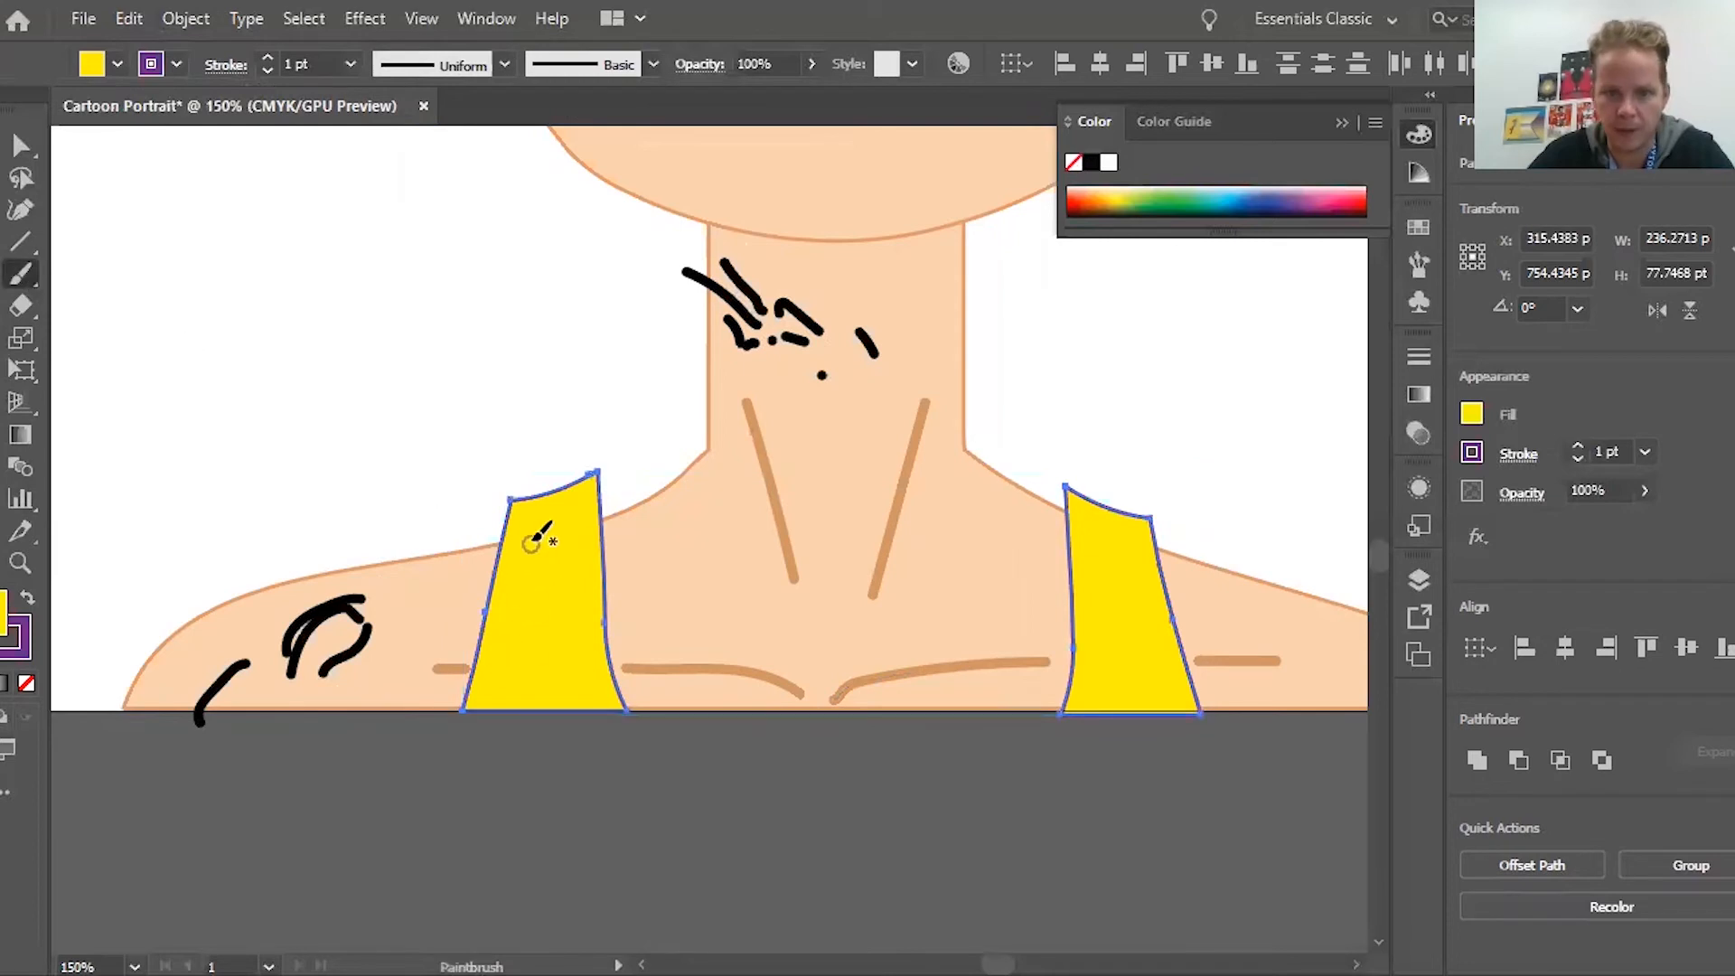
left_click_drag(531, 518, 488, 710)
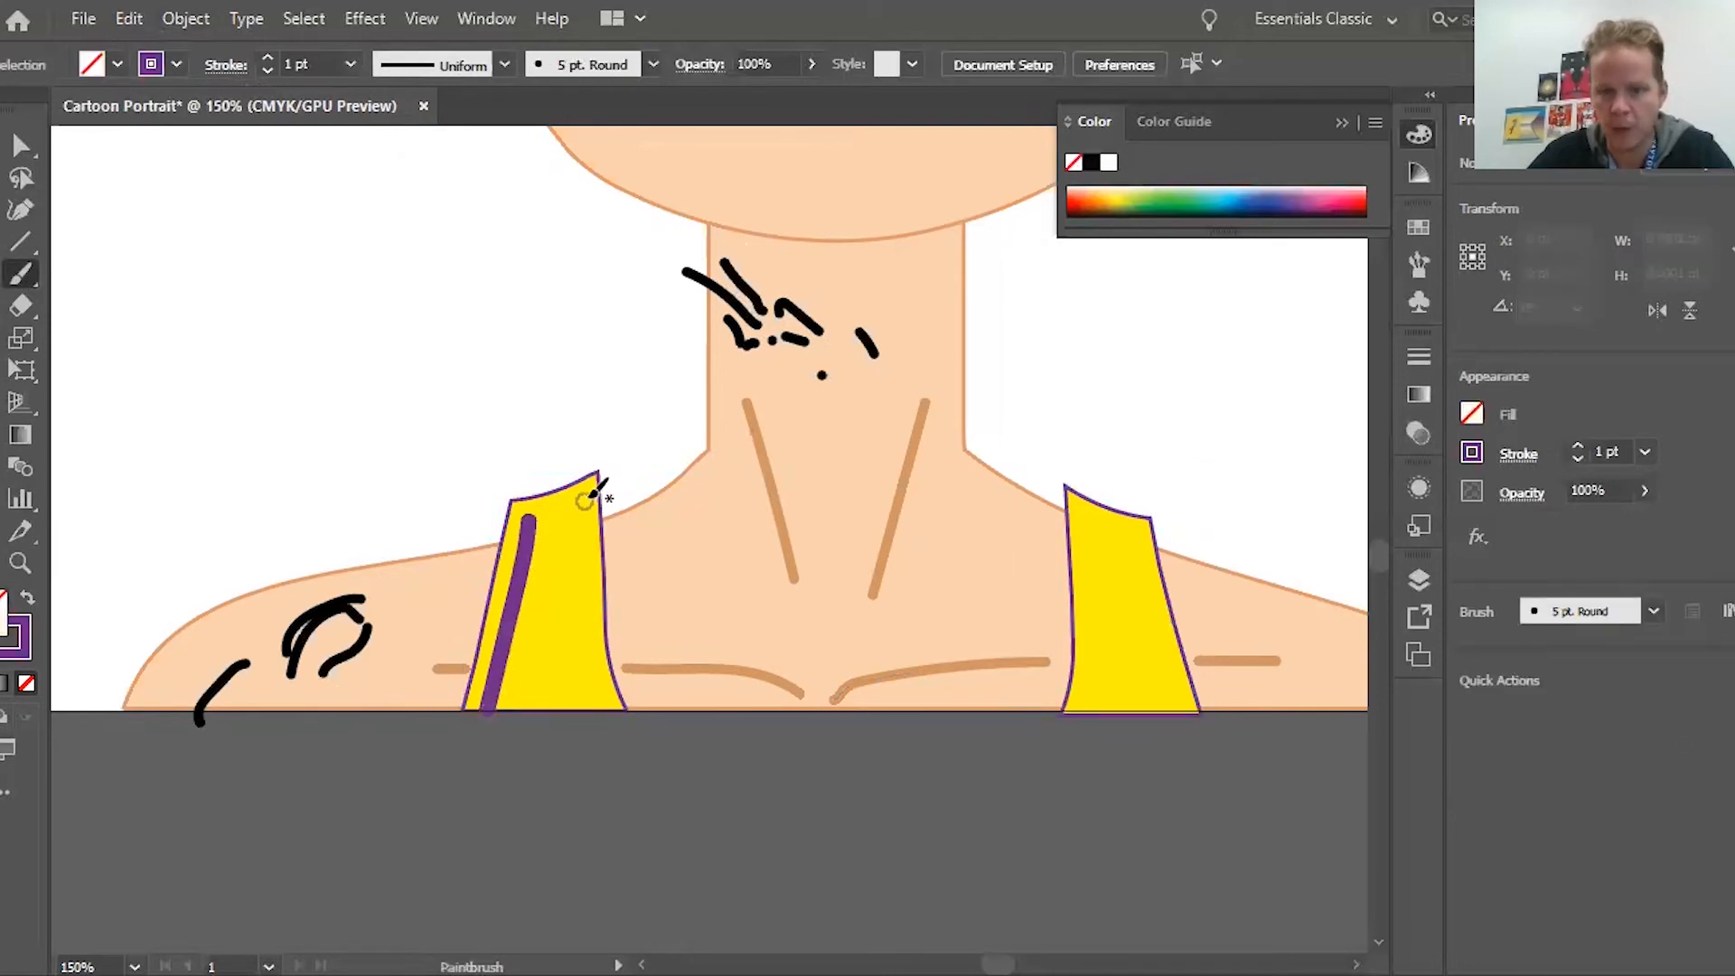
left_click_drag(593, 492, 689, 736)
Select the straps, collarbone and neck lines and black marks together and move them off the artboard, beneath the red shirt
key("ctrl+0")
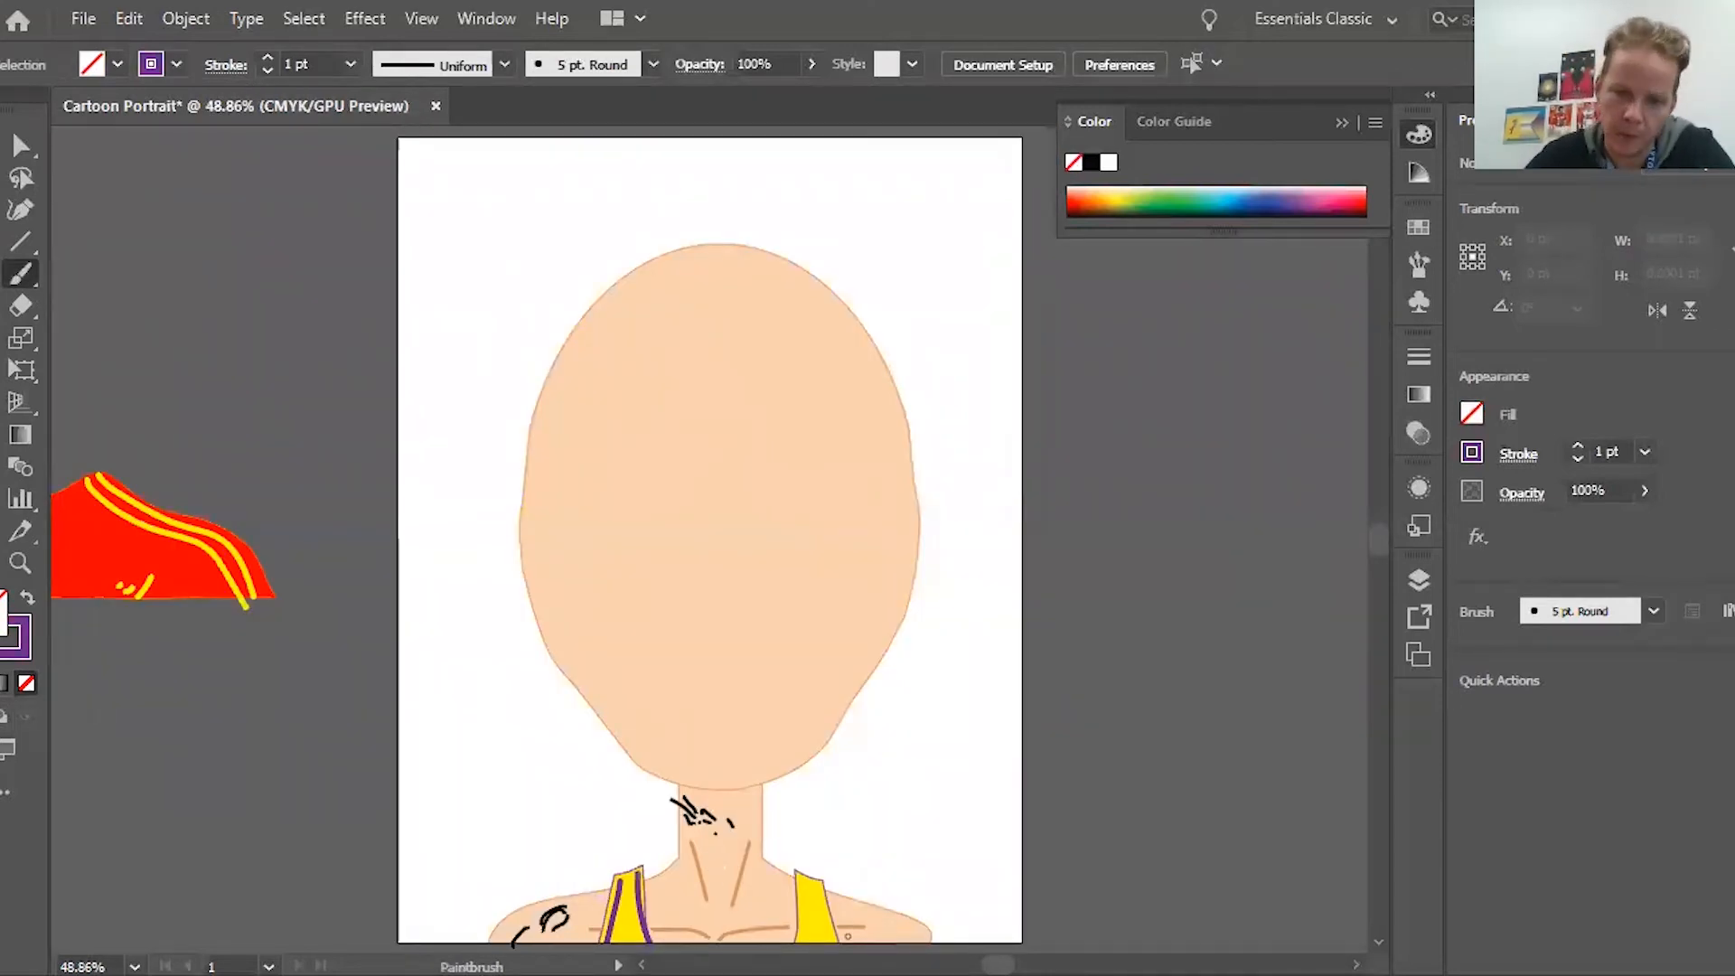
key("v")
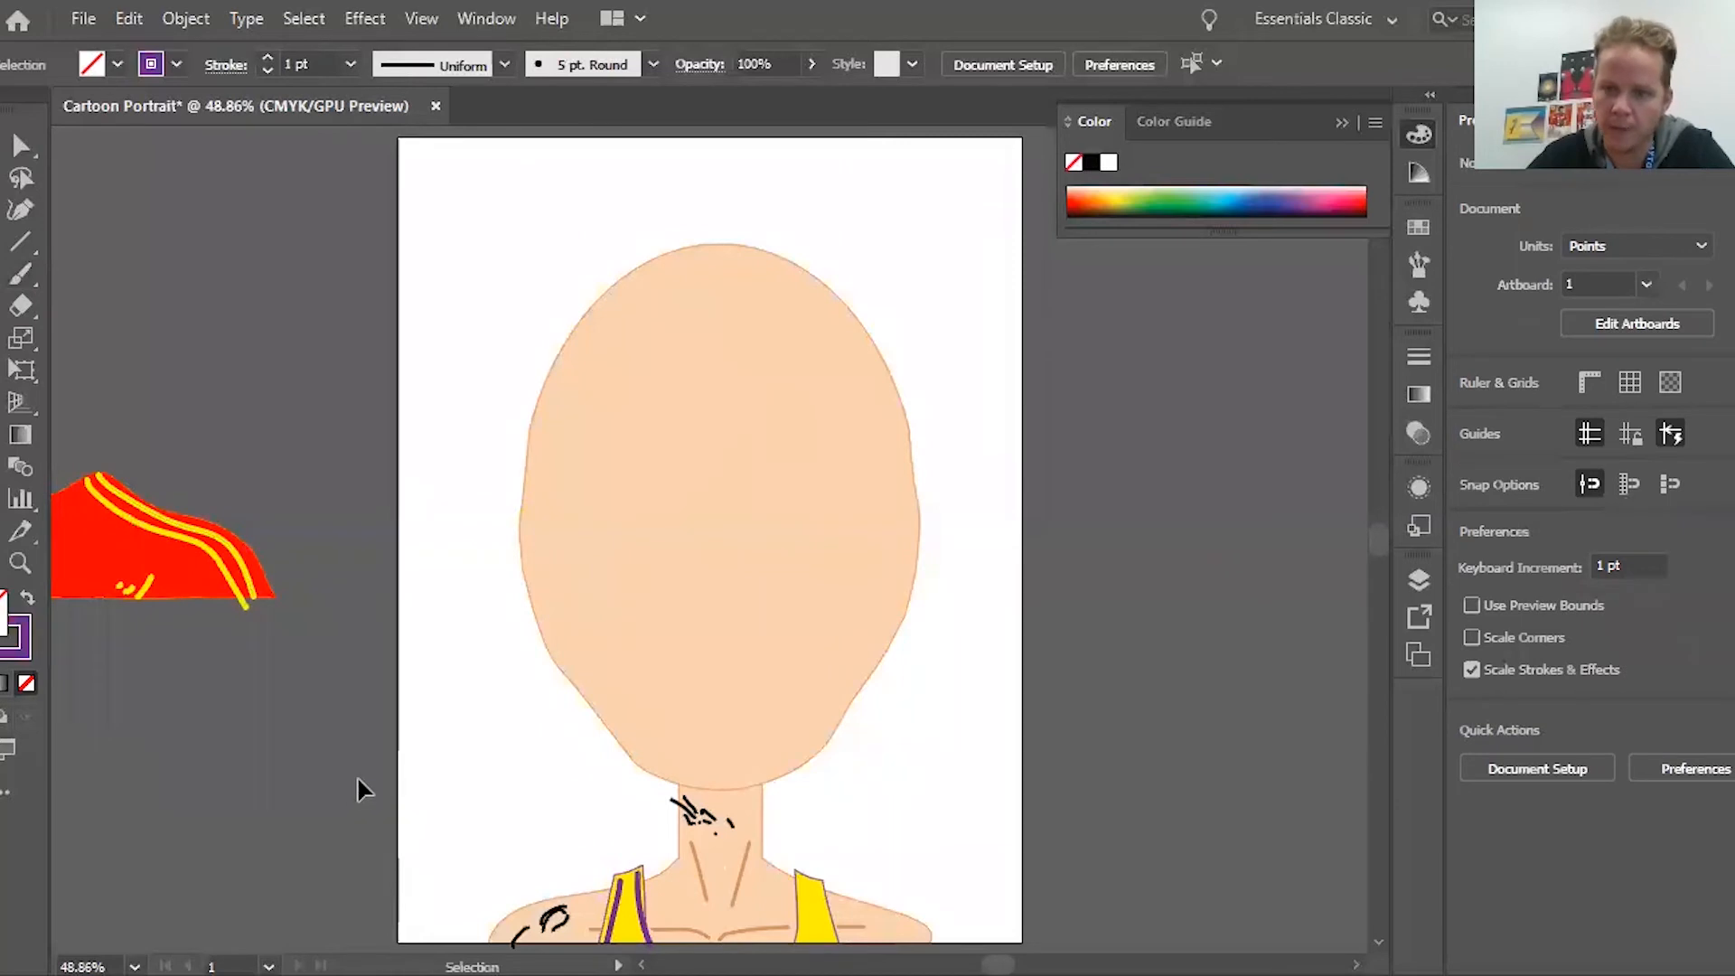
scroll(578, 896, "down", 4)
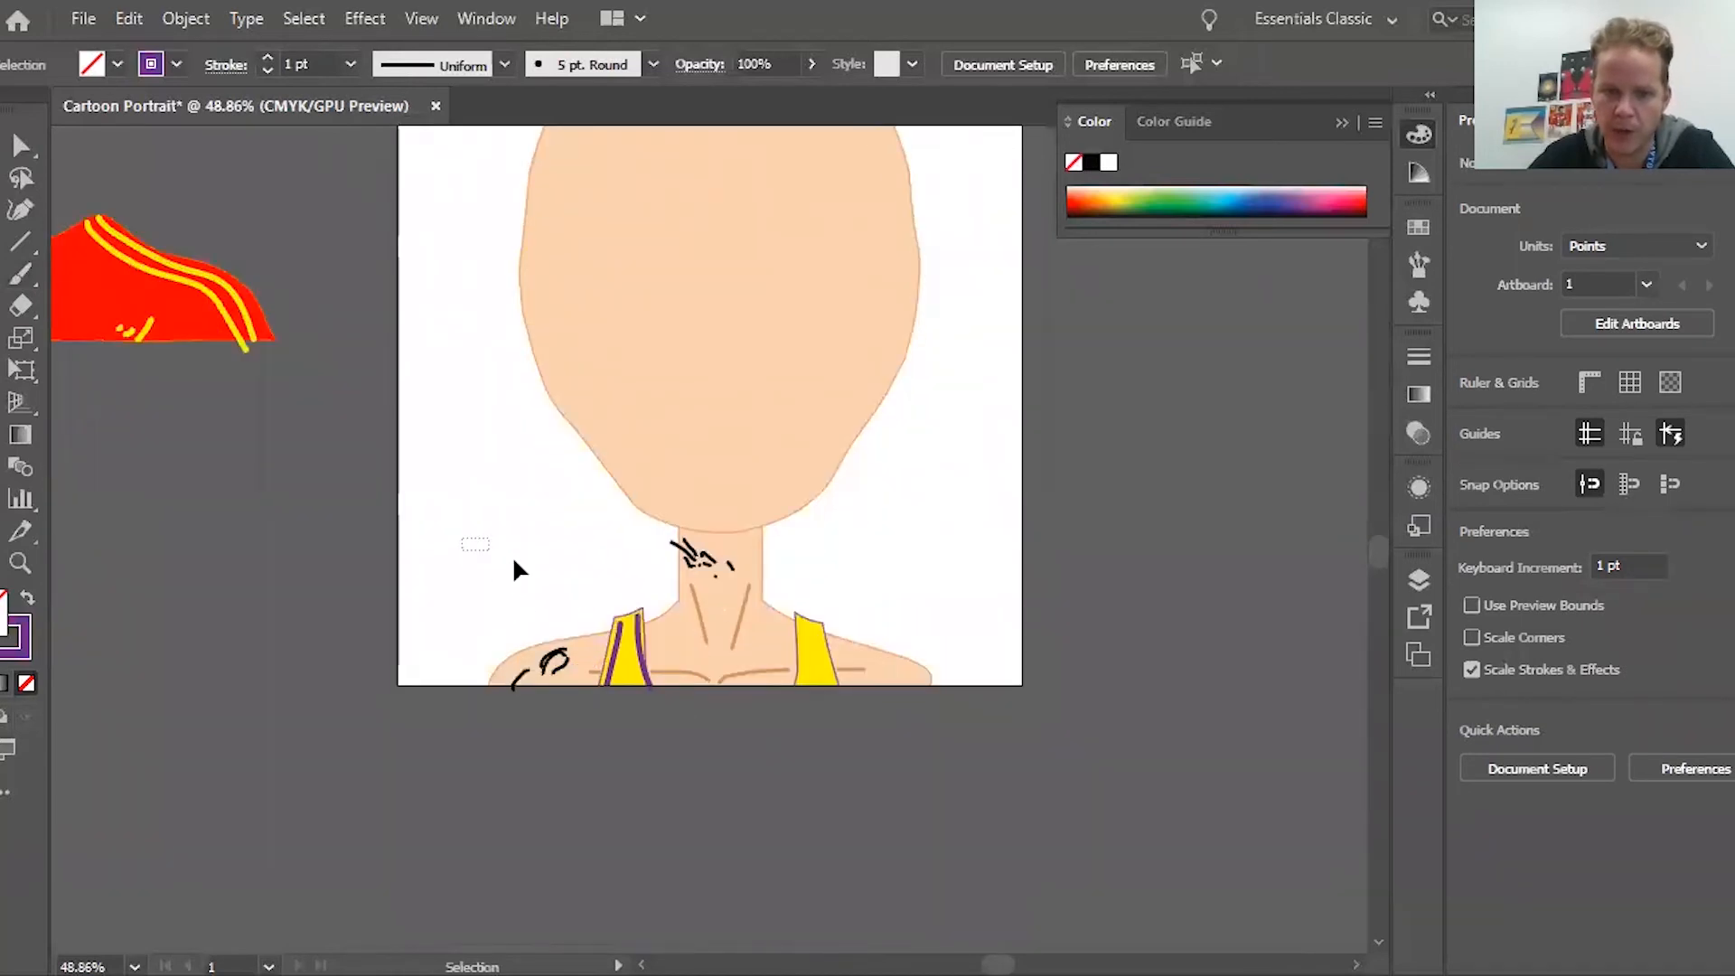
left_click_drag(515, 562, 279, 544)
scroll(394, 560, "left", 4)
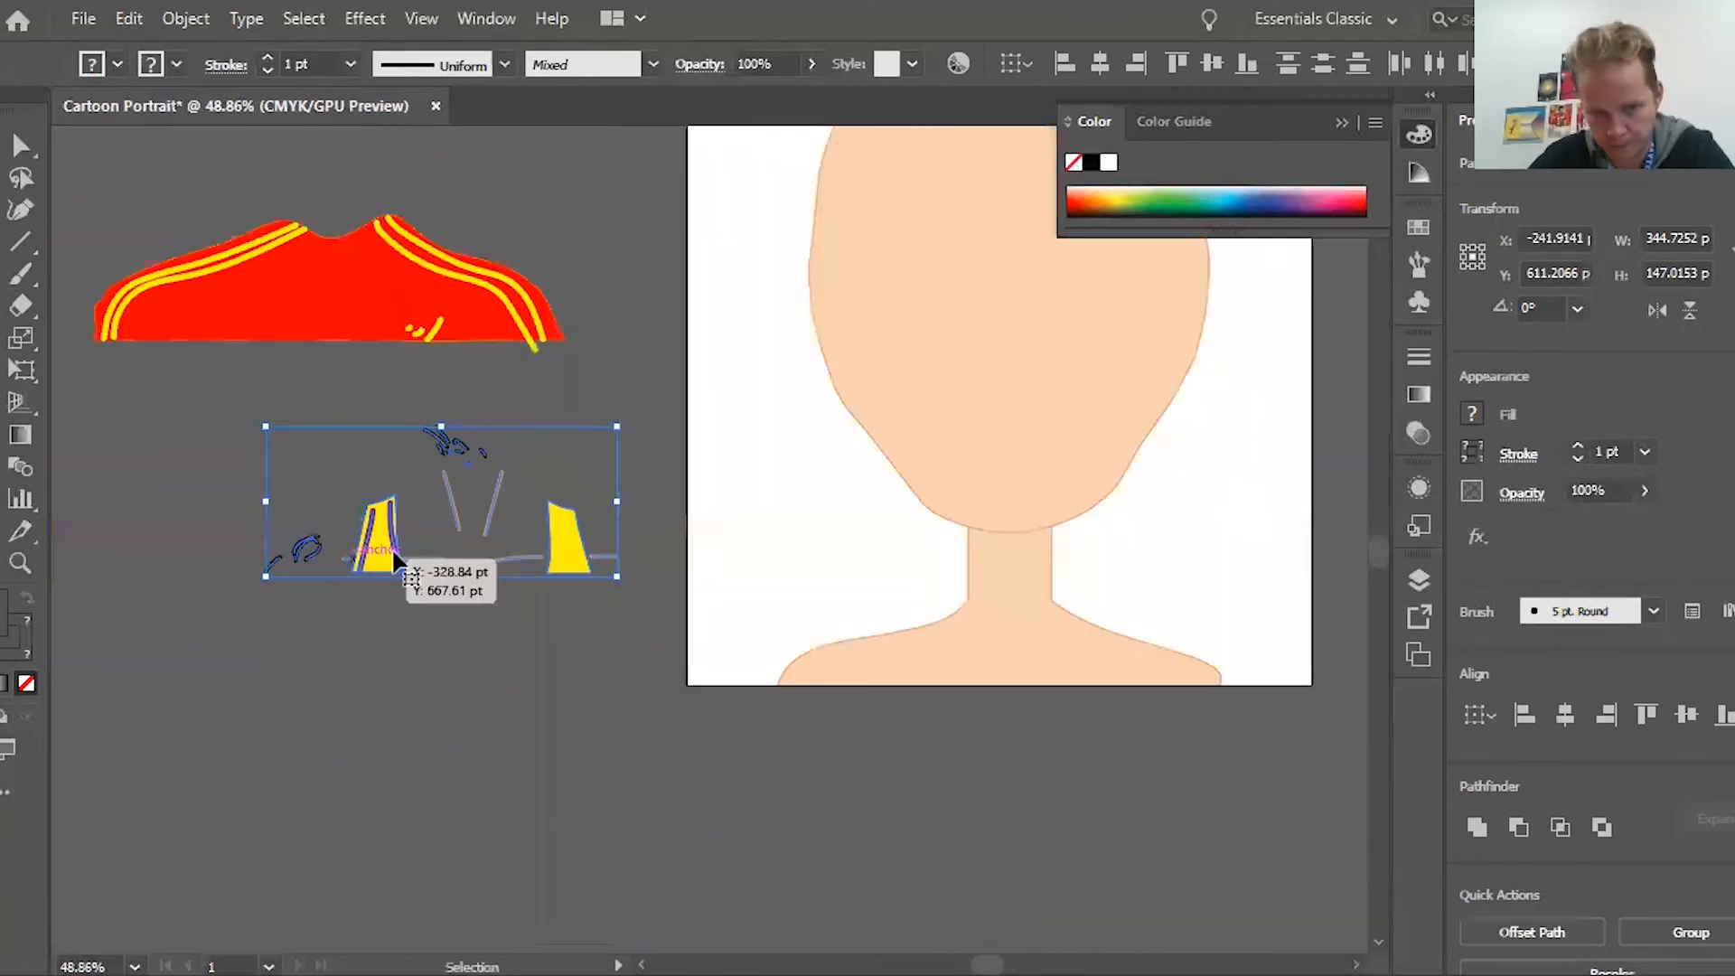
left_click_drag(571, 528, 460, 548)
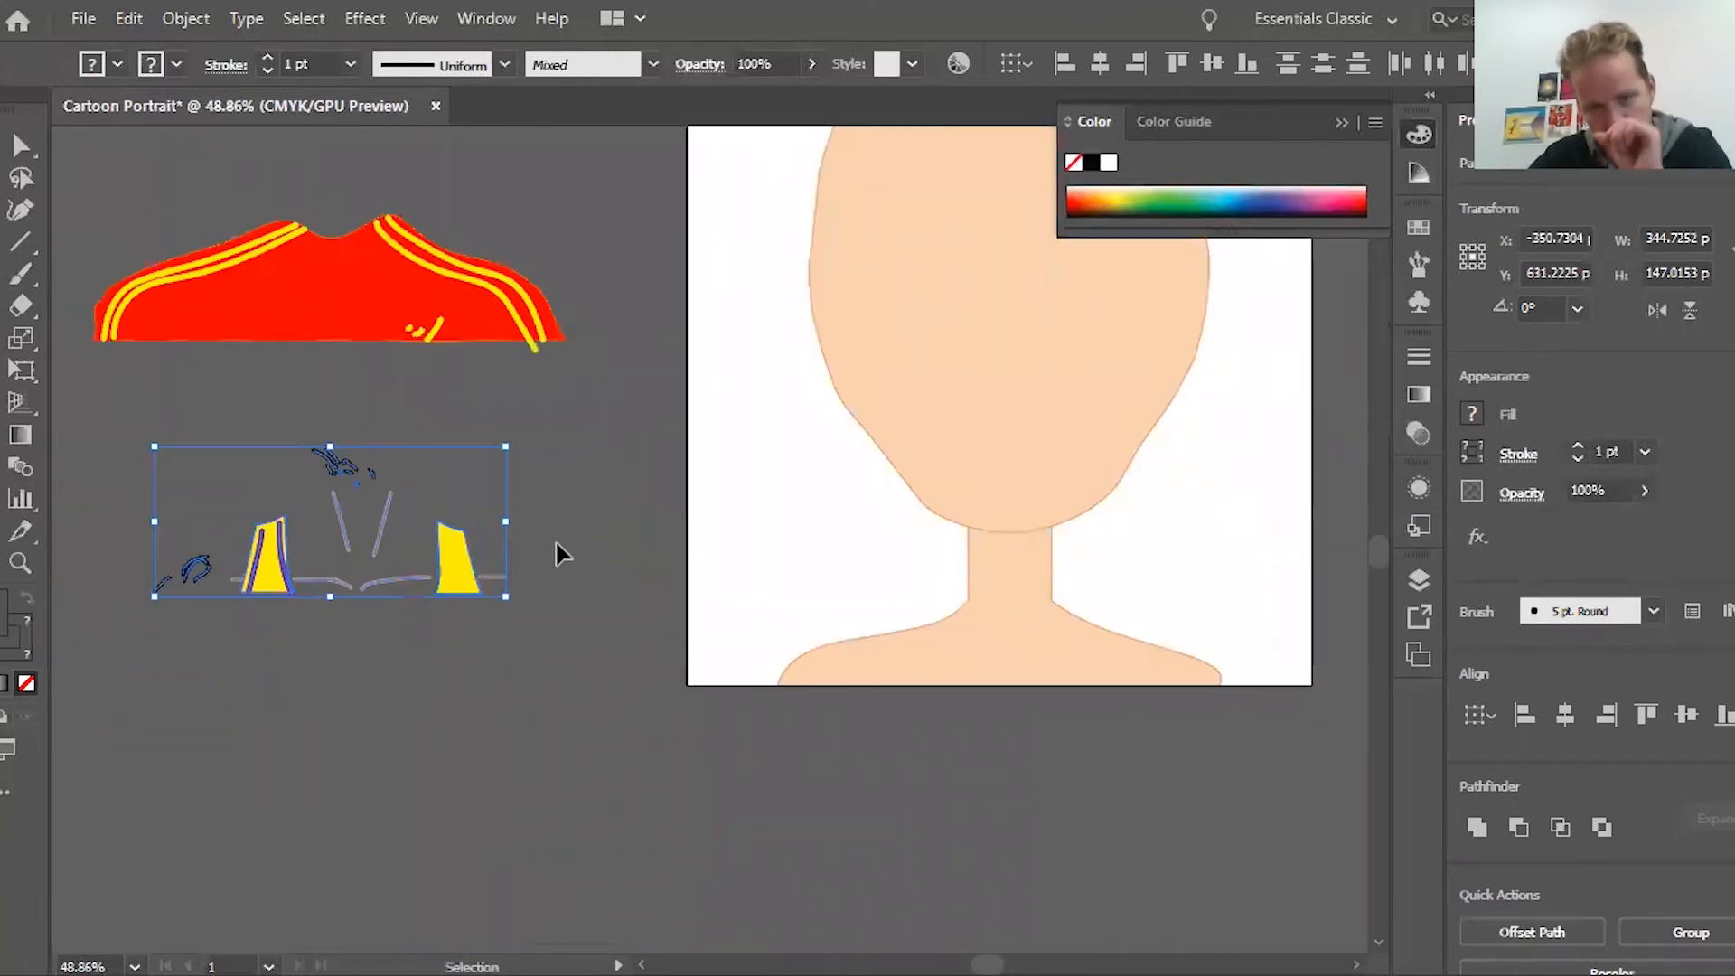
left_click(554, 540)
Swap to a purple fill without stroke and draw a rectangle about 511 by 140 pt across the neck and shoulders
scroll(584, 562, "right", 5)
scroll(578, 564, "left", 4)
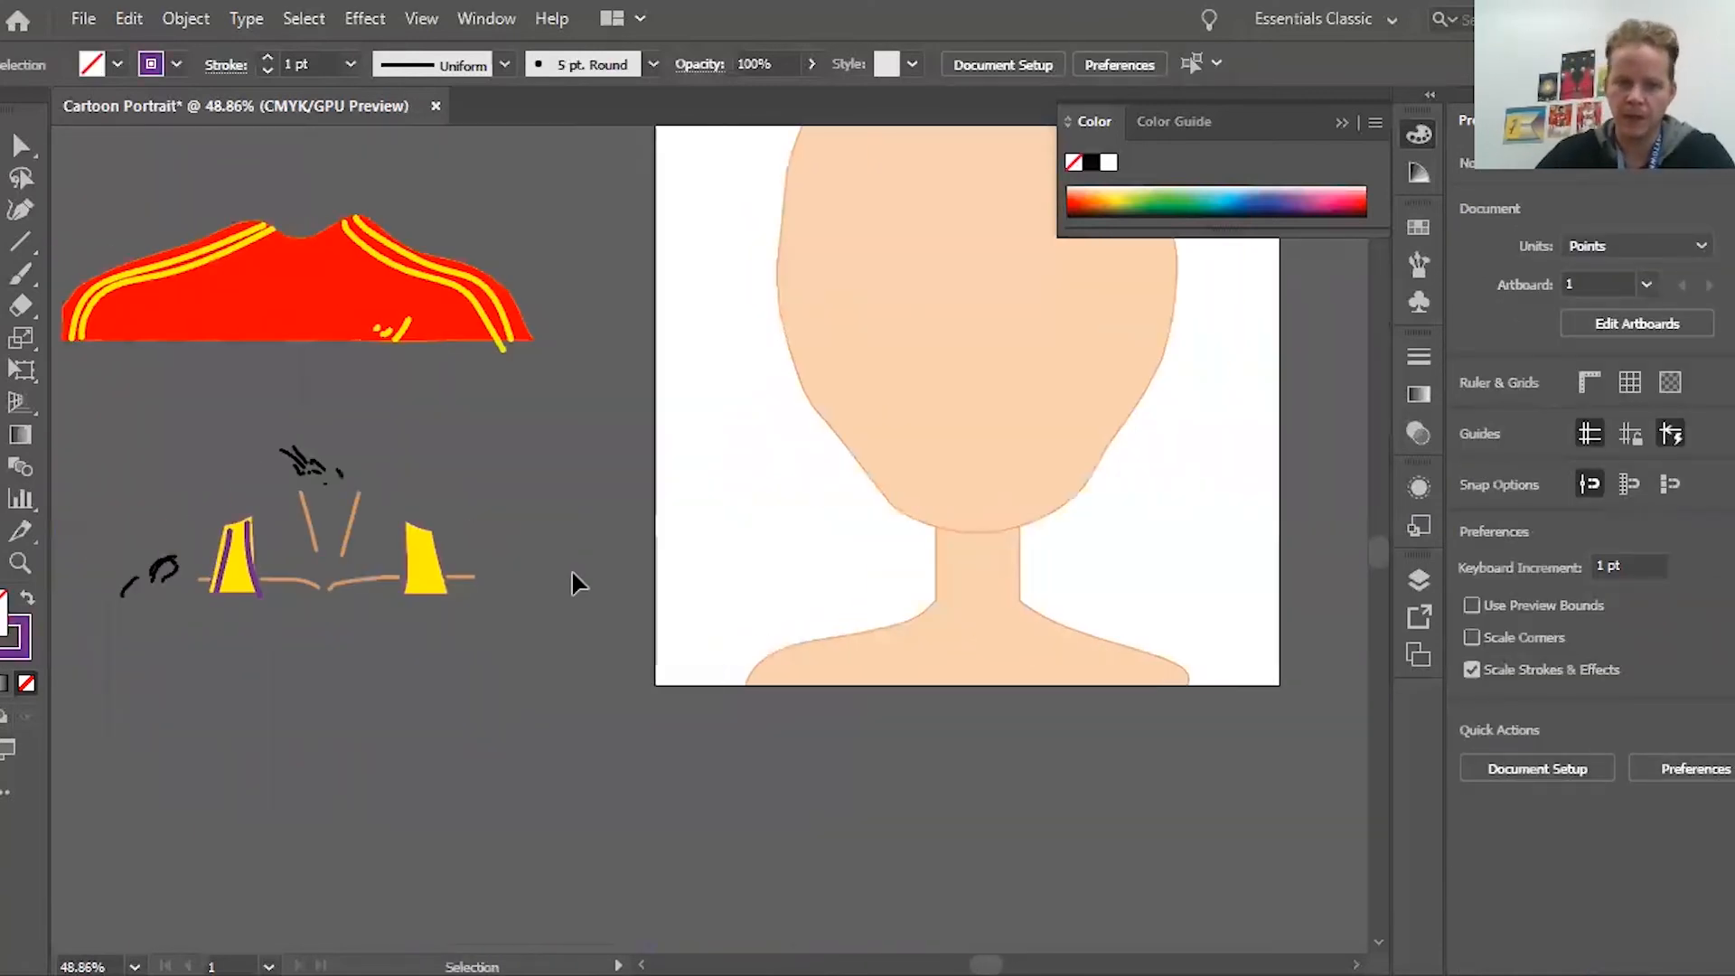
scroll(571, 573, "right", 4)
scroll(553, 579, "up", 2)
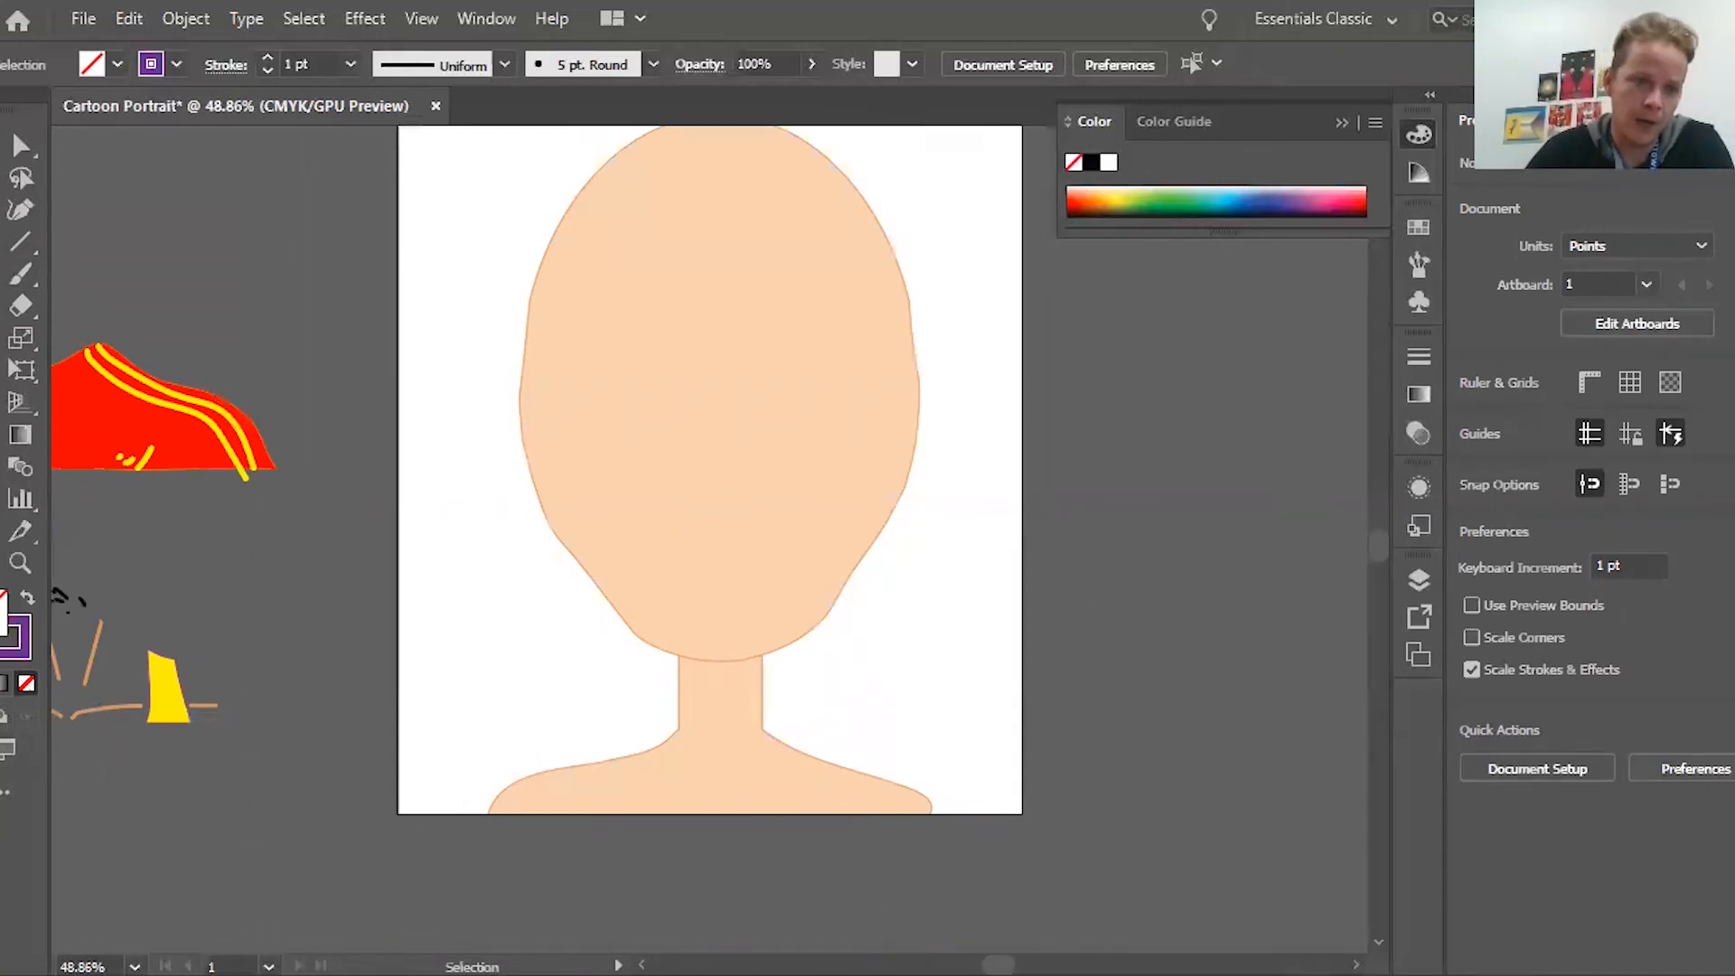
left_click(28, 599)
mouse_move(461, 679)
left_mouse_down()
mouse_move(767, 792)
mouse_move(977, 818)
left_mouse_up()
Erase a curved neckline and both rounded shoulders from the purple rectangle, forming a shirt about 482 by 128 pt
key("ctrl+equal")
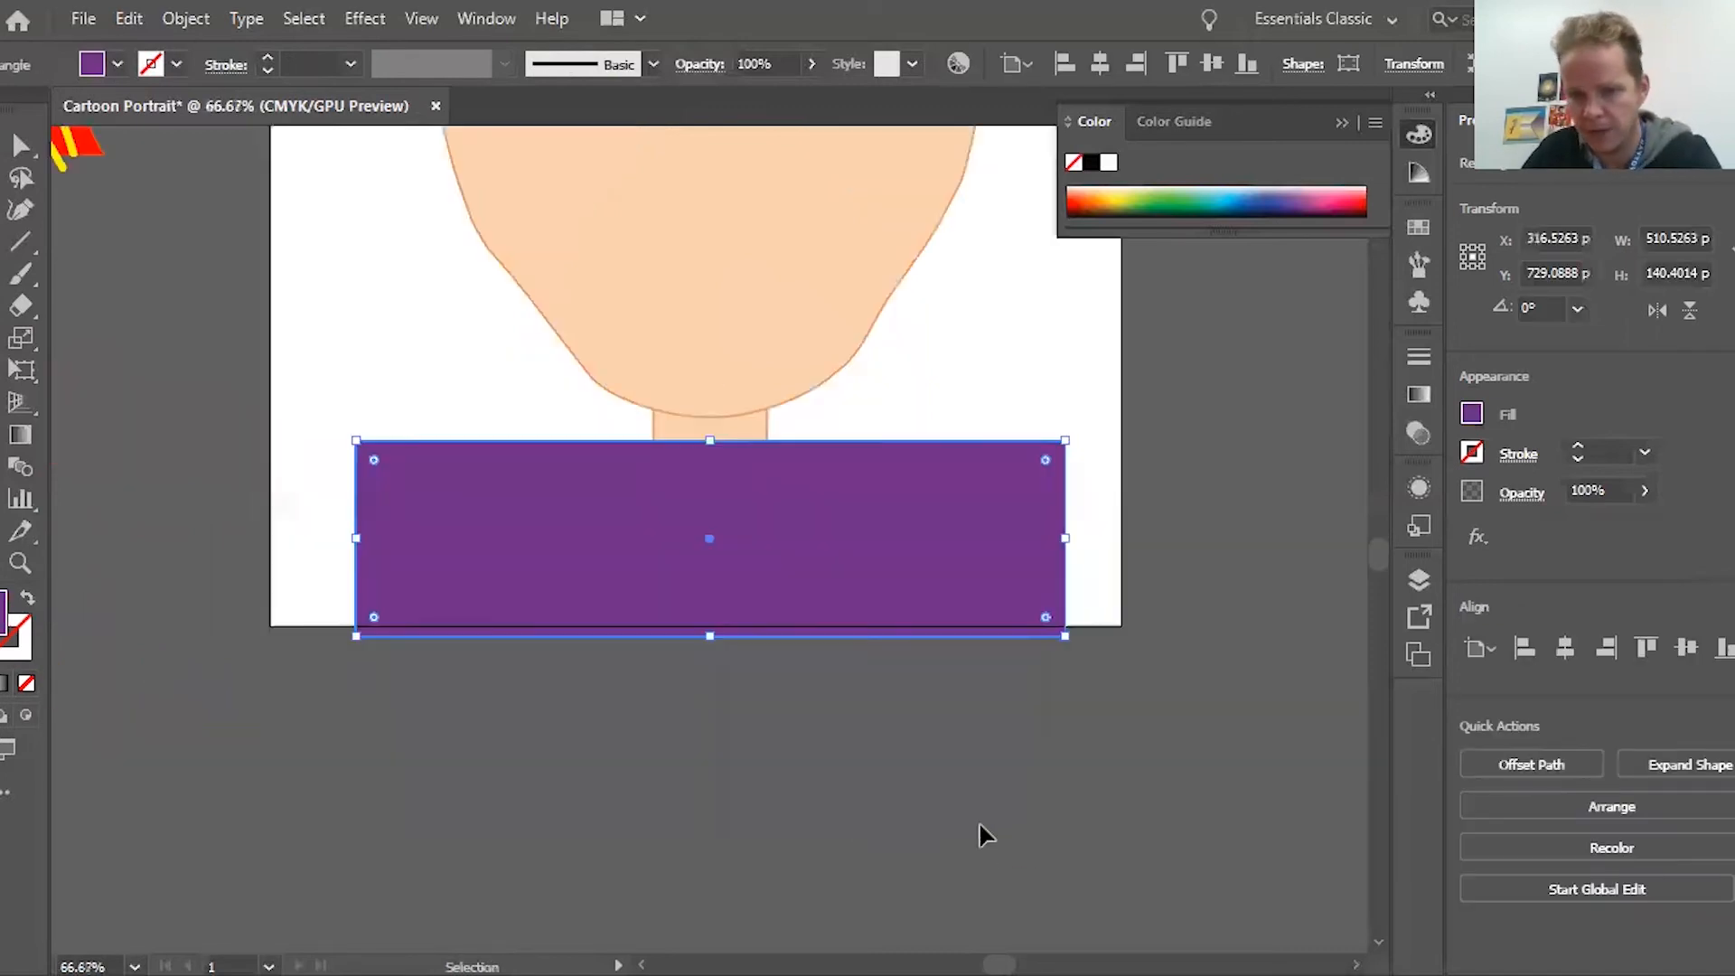
key("ctrl+equal")
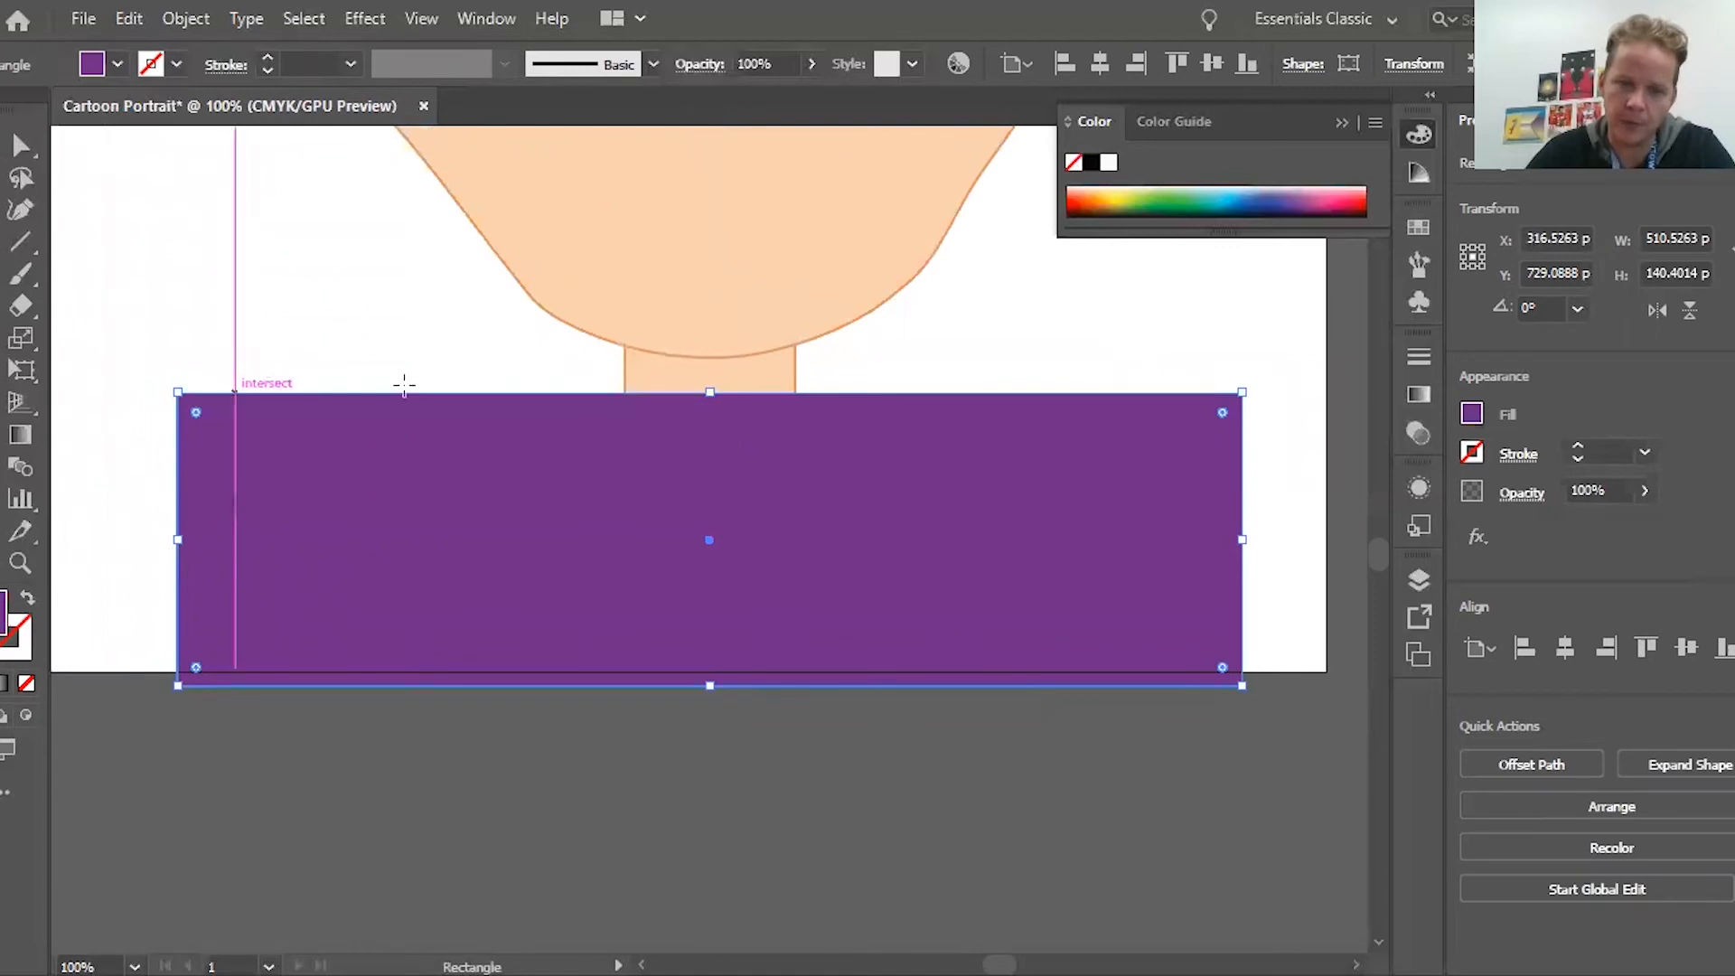
left_click(20, 305)
mouse_move(710, 323)
left_mouse_down()
mouse_move(552, 305)
mouse_move(471, 320)
mouse_move(377, 343)
mouse_move(208, 441)
left_mouse_up()
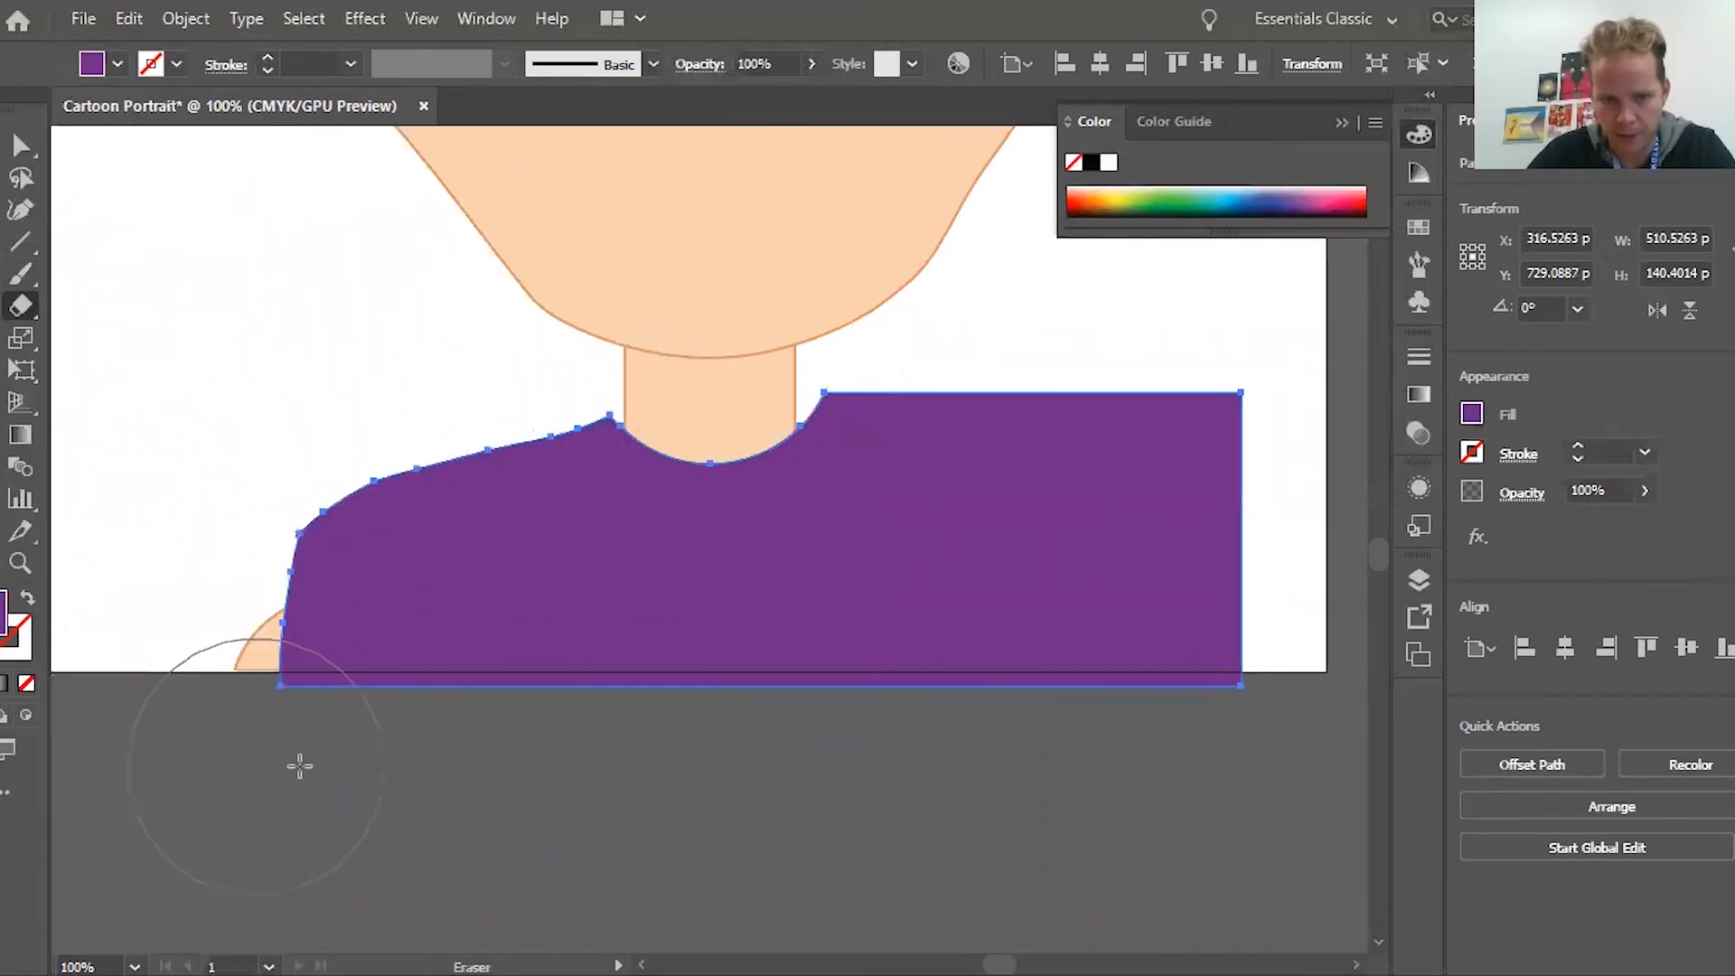
key("ctrl+z")
mouse_move(621, 289)
left_mouse_down()
mouse_move(518, 307)
mouse_move(217, 426)
mouse_move(90, 841)
left_mouse_up()
mouse_move(905, 294)
left_mouse_down()
mouse_move(848, 283)
mouse_move(1030, 356)
mouse_move(1243, 480)
mouse_move(1337, 687)
left_mouse_up()
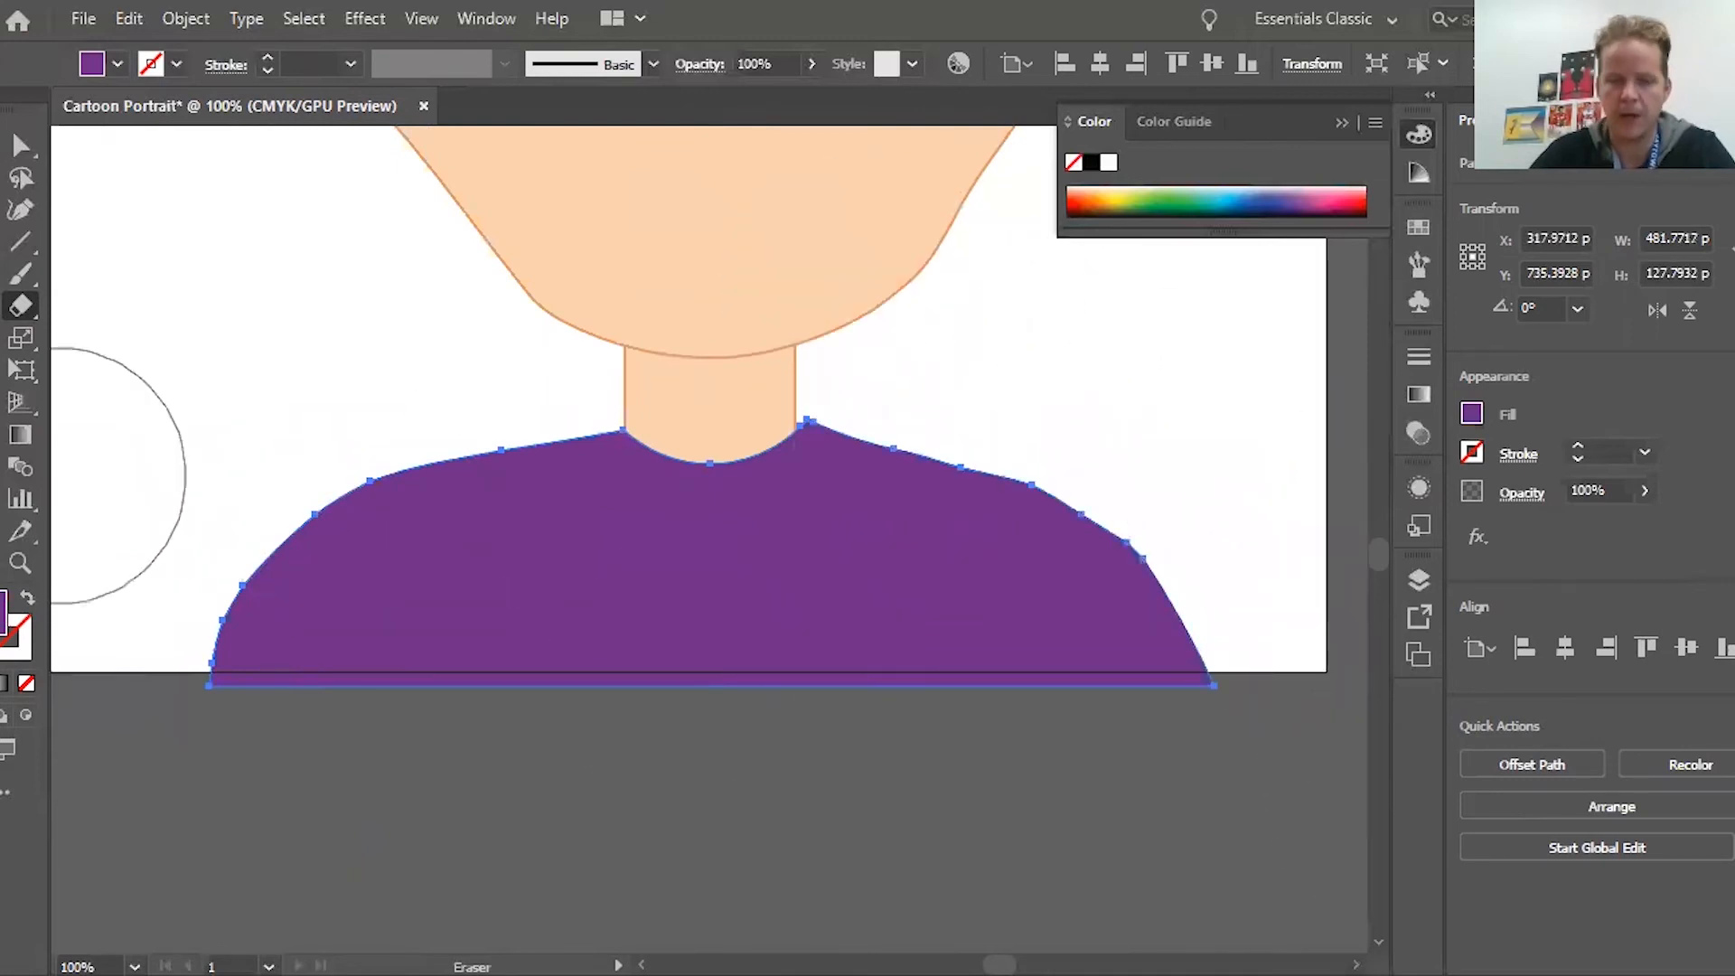
key("v")
left_click(362, 312)
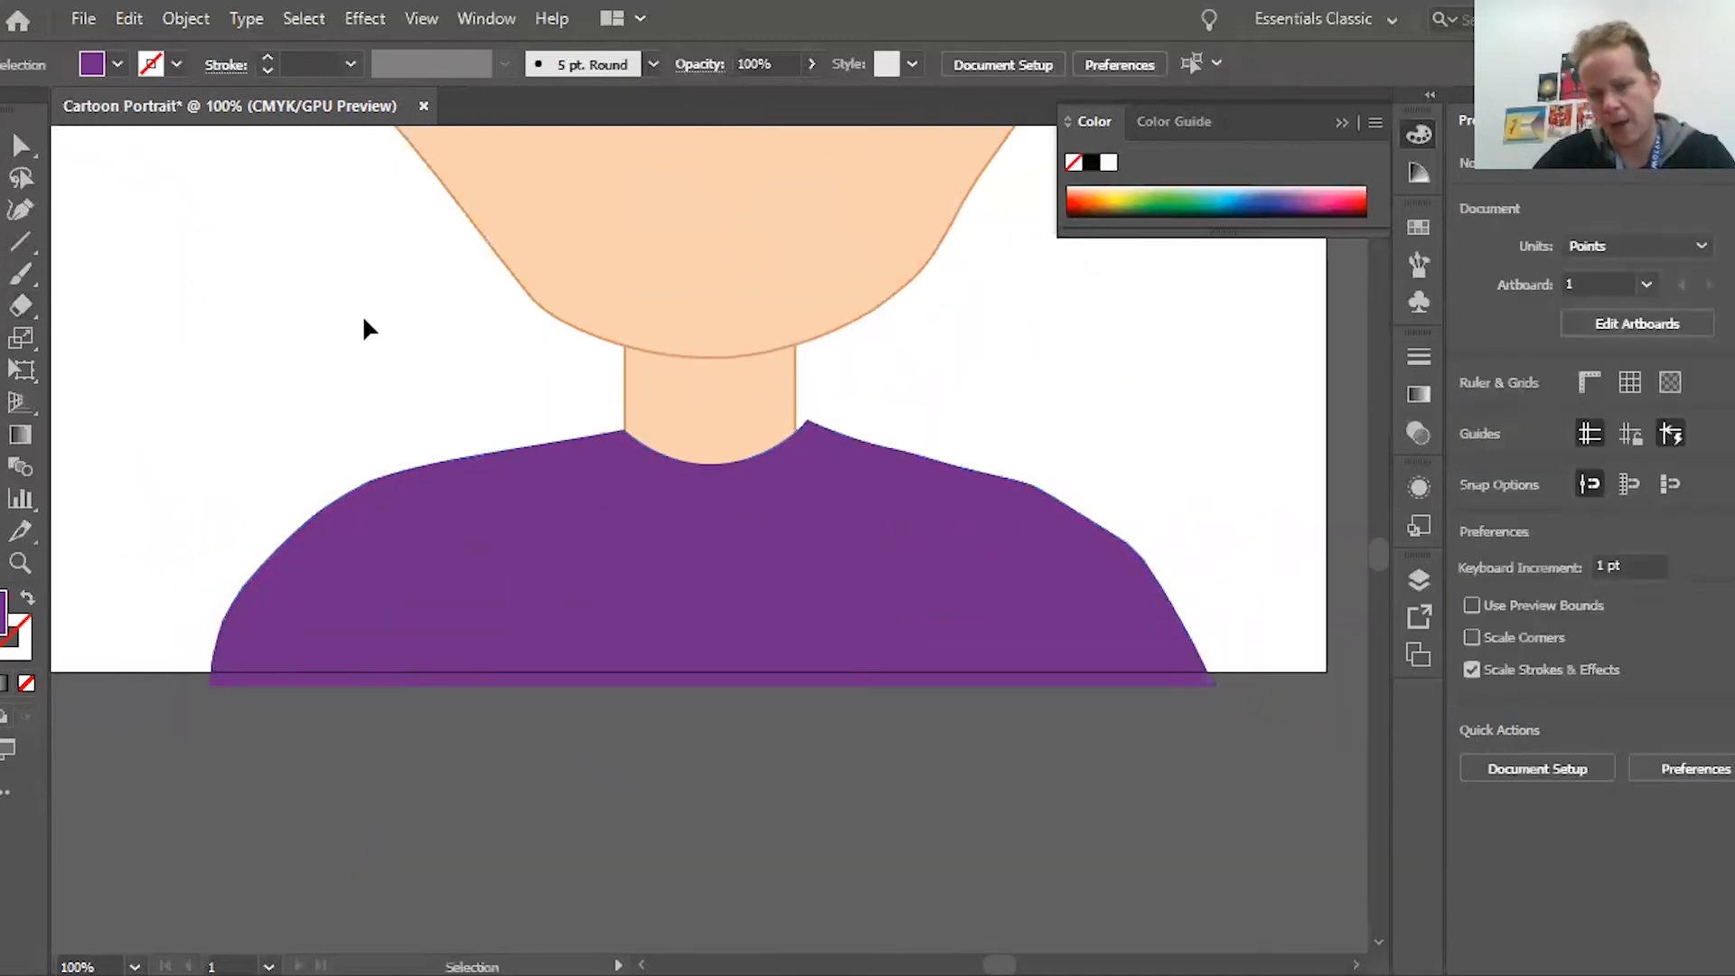
Select the purple shirt and move it 6 pt up and 2 pt to the left
scroll(362, 313, "right", 1)
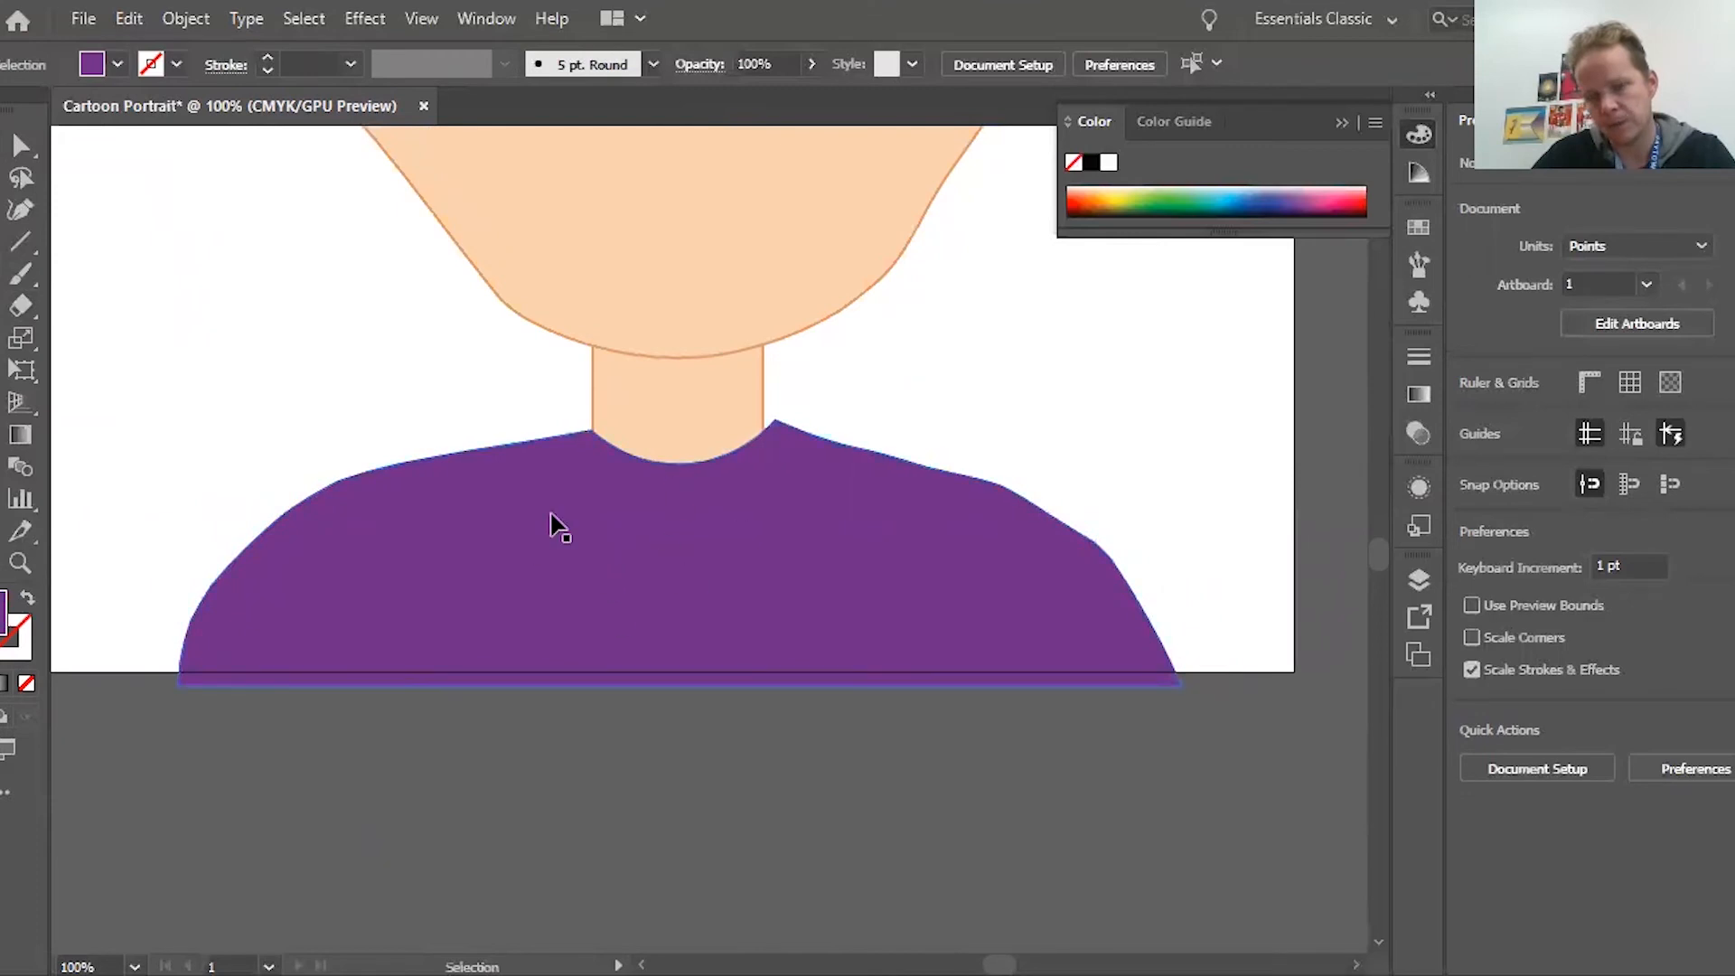
scroll(644, 432, "up", 2)
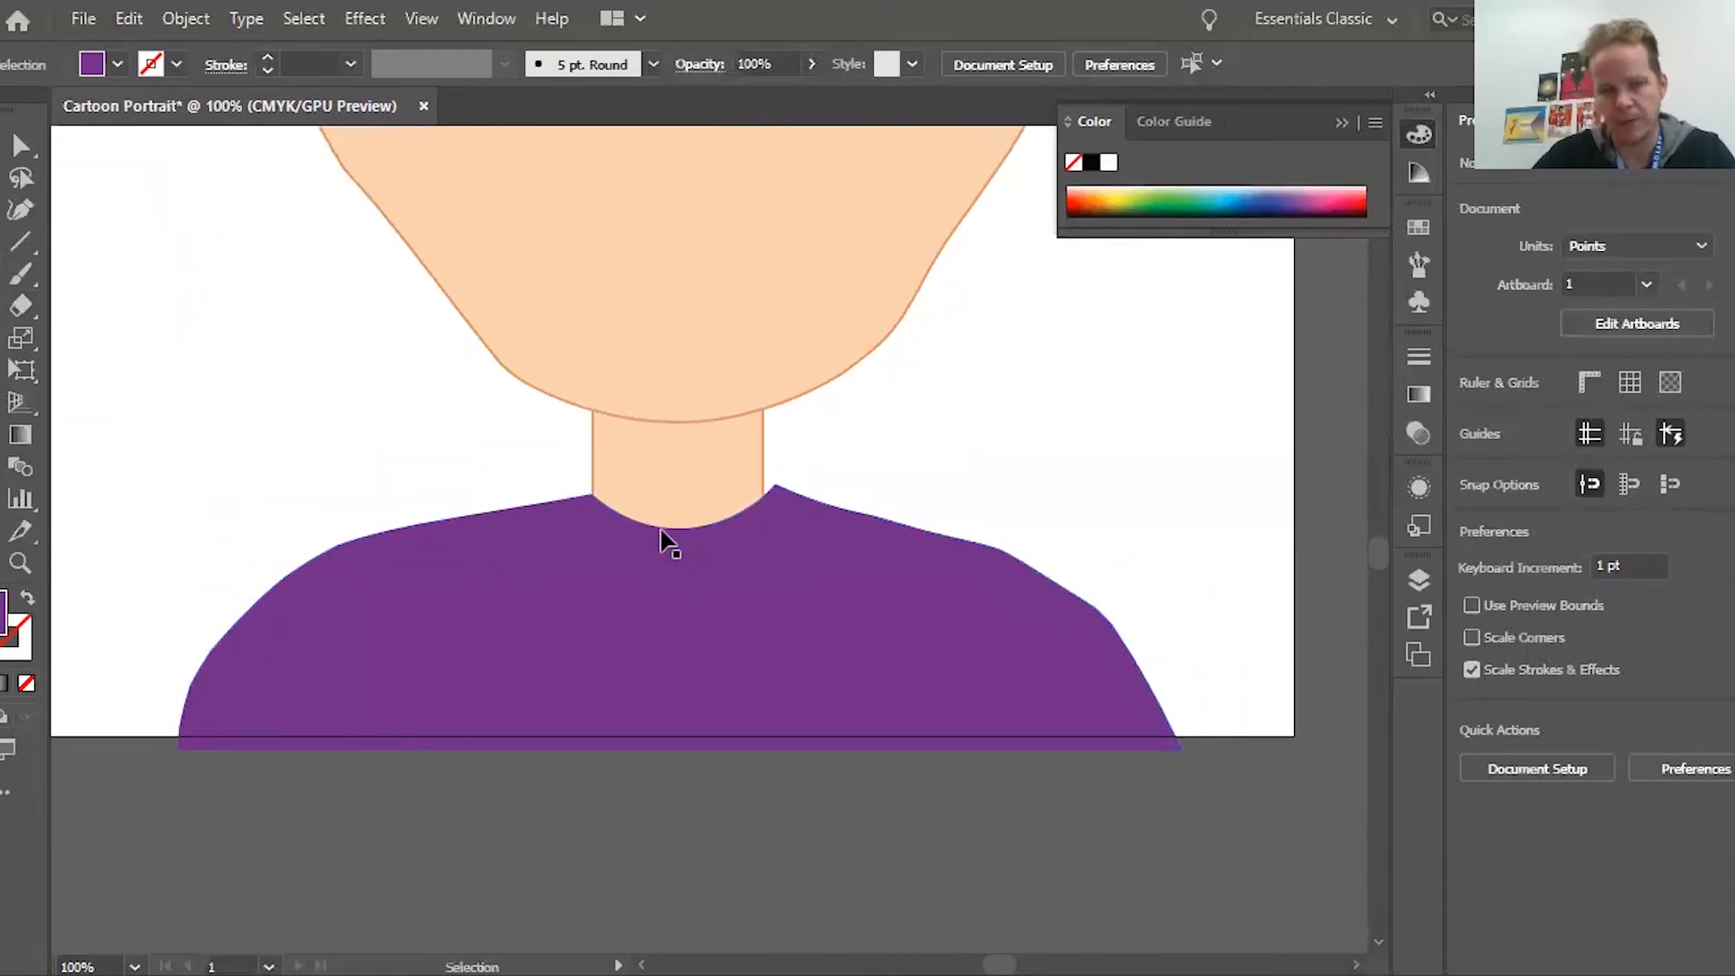
left_click(540, 691)
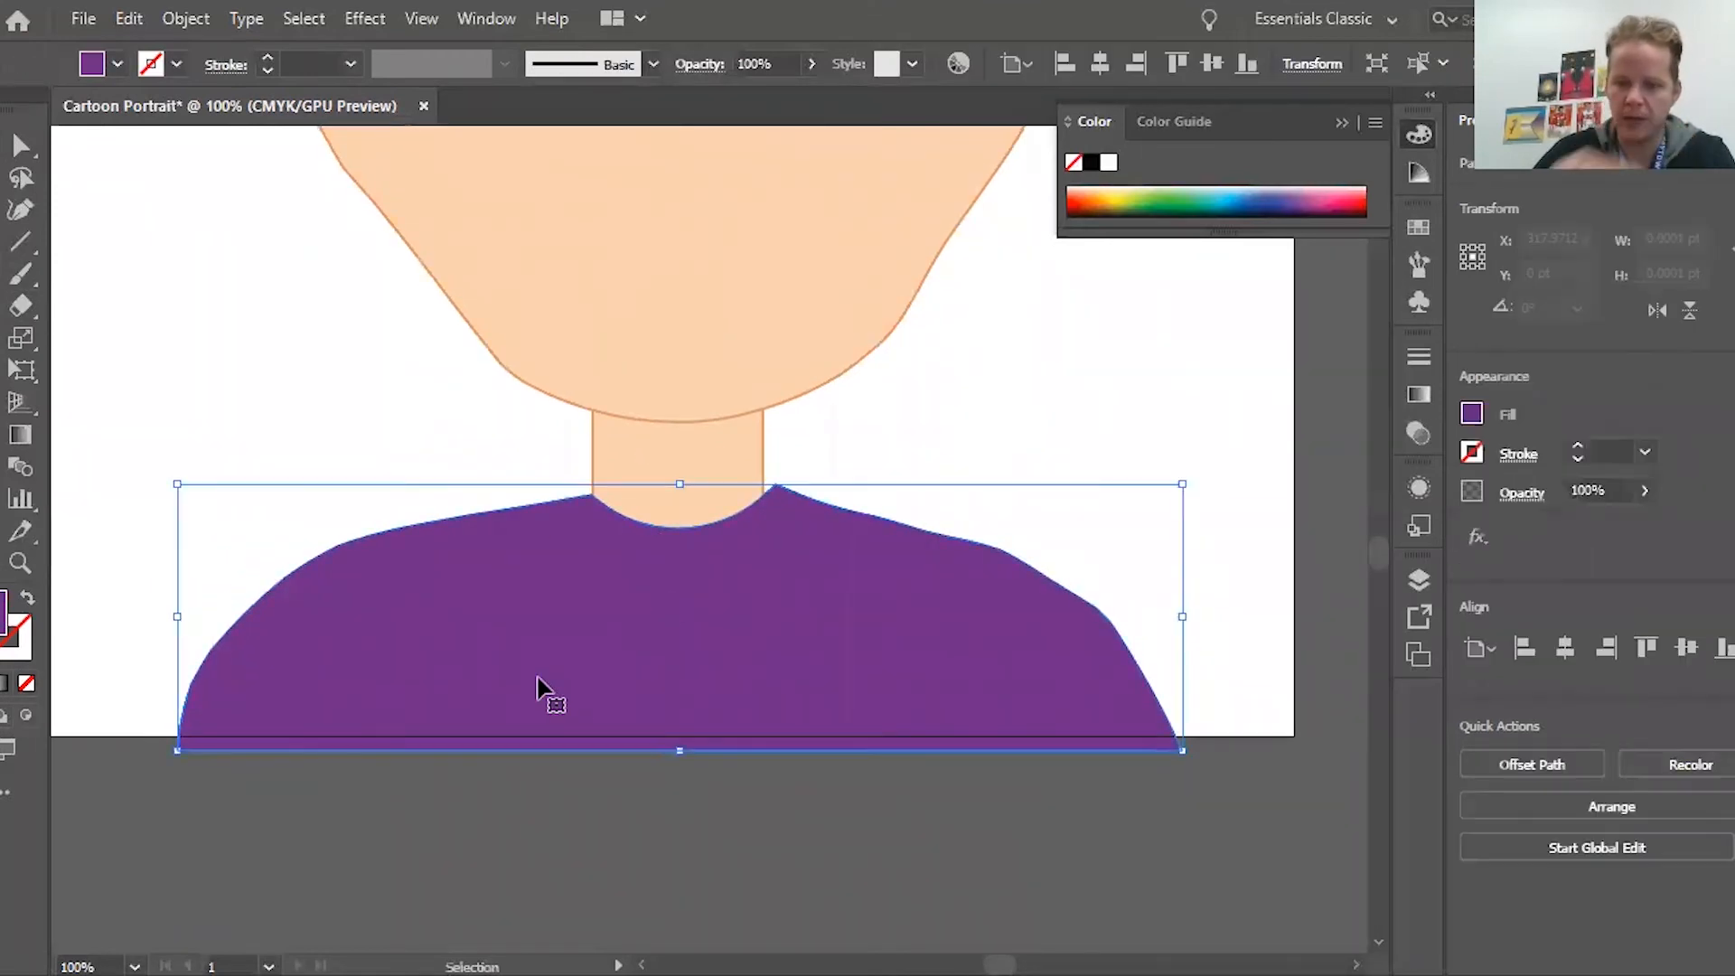
key("Up")
key("Up")
key("Up")
key("Up")
key("Up")
key("Left")
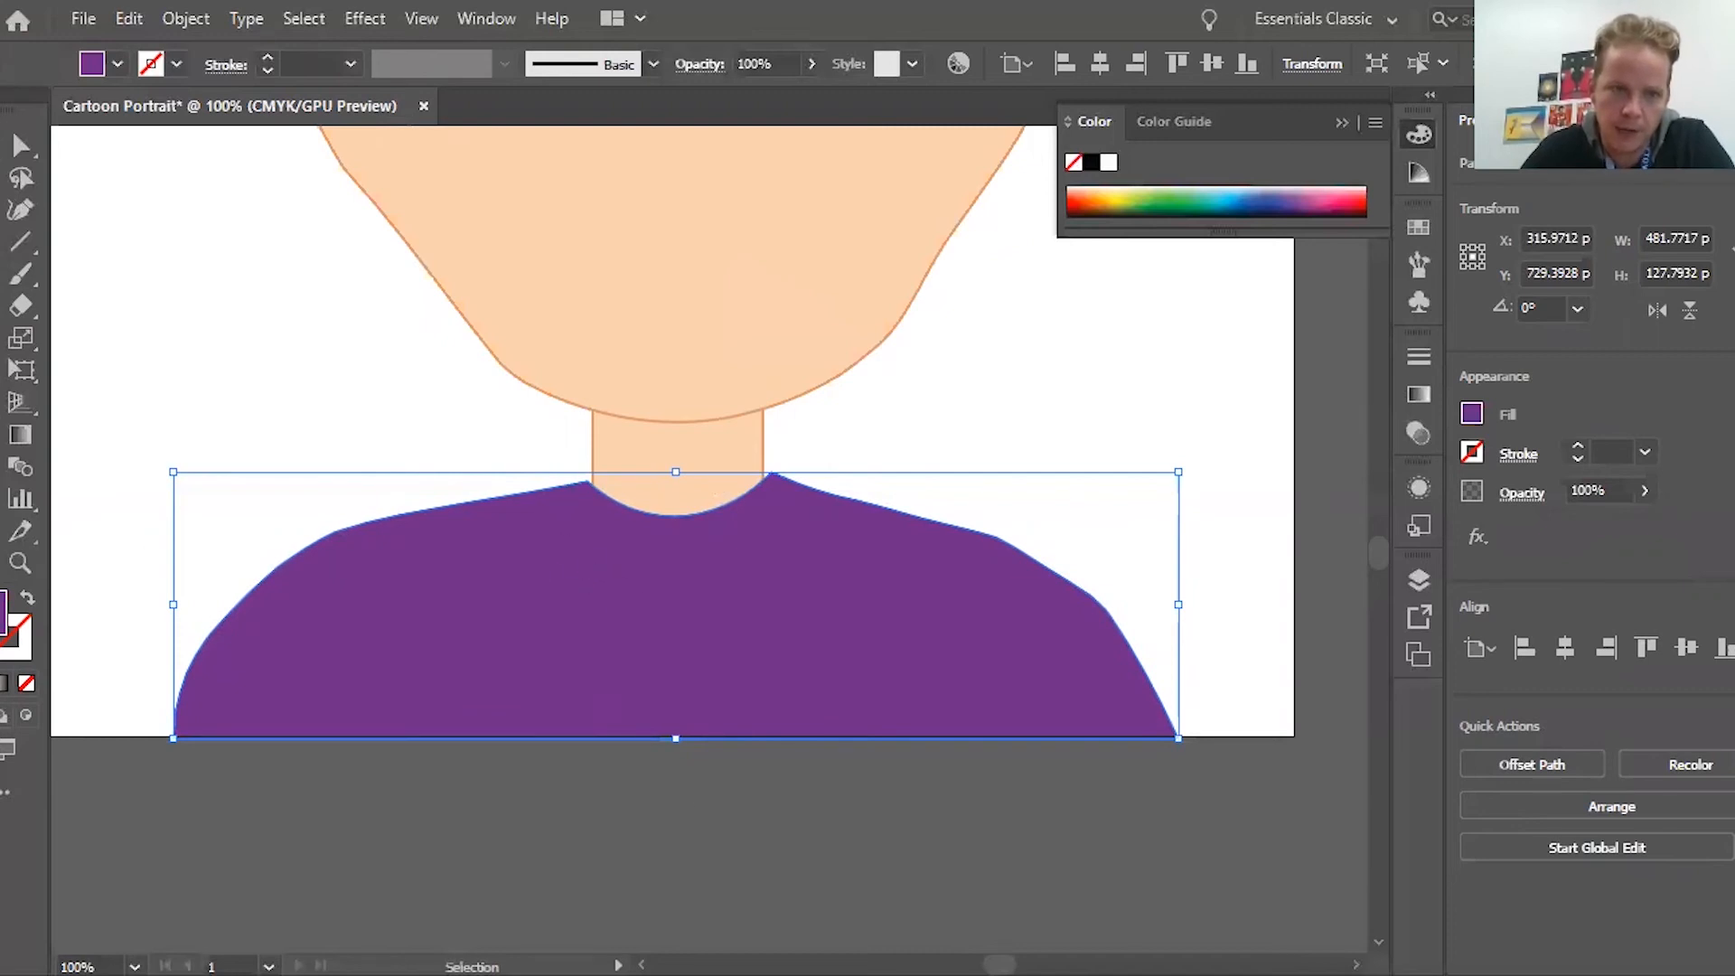
Draw a purple ellipse without stroke, about 248 by 154 pt, over the chin, neck and collar area
left_click(141, 277)
left_click(2, 273)
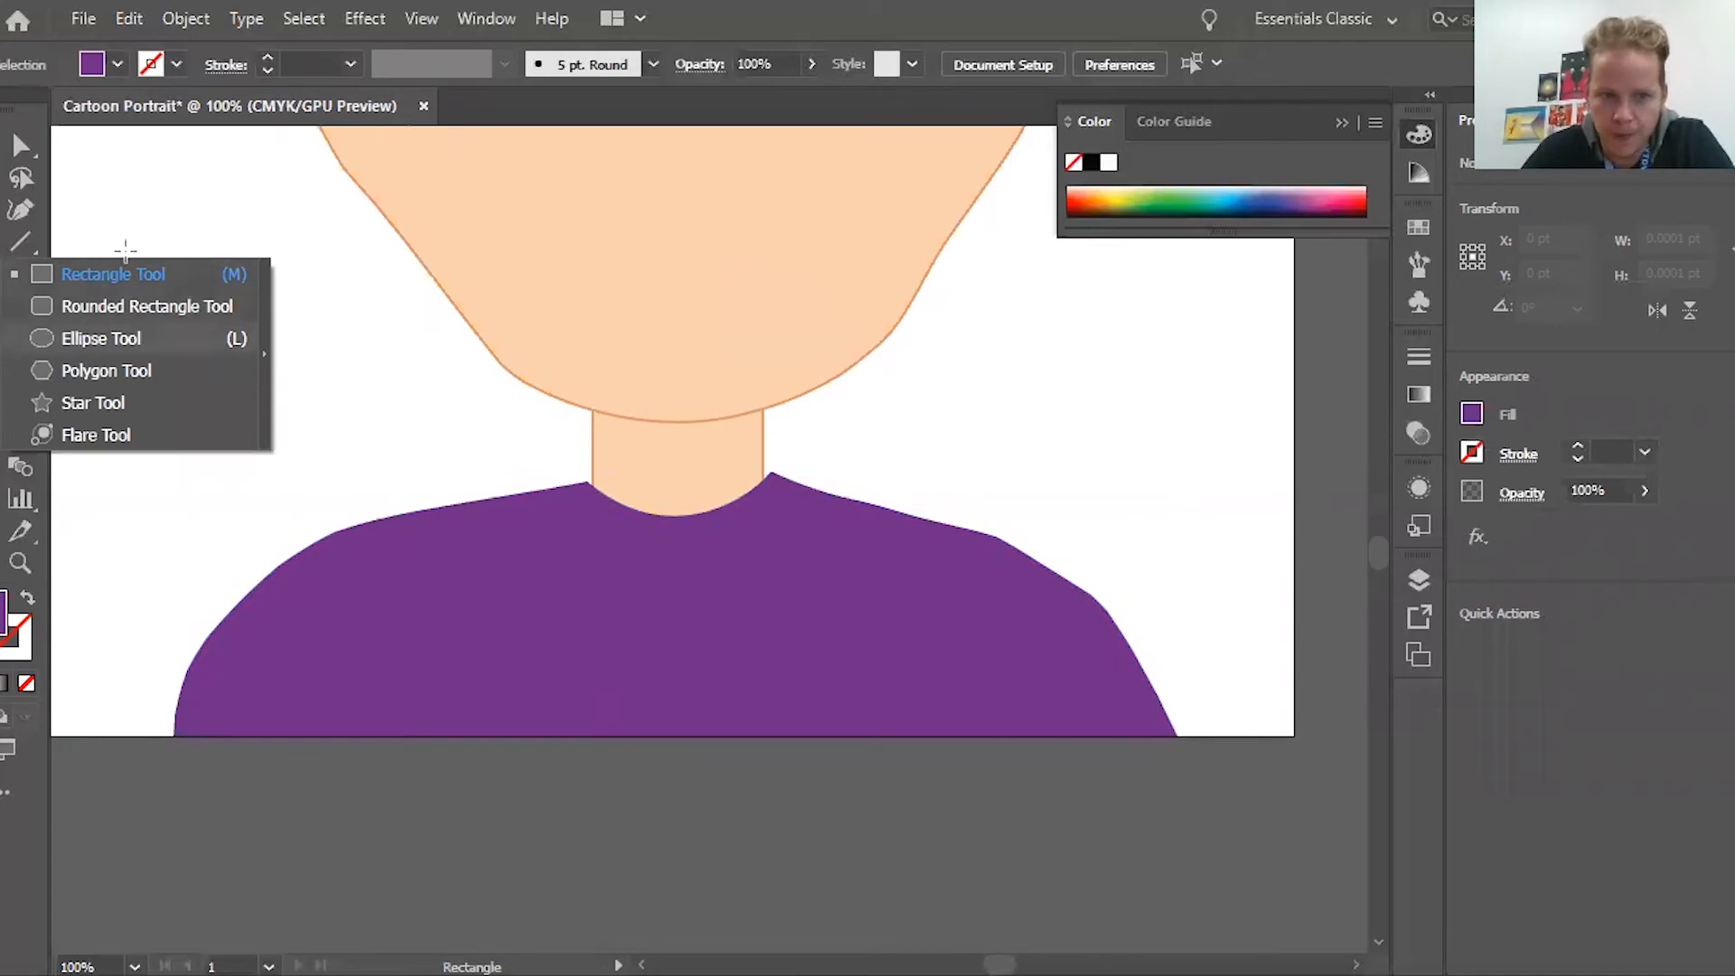
left_click(94, 340)
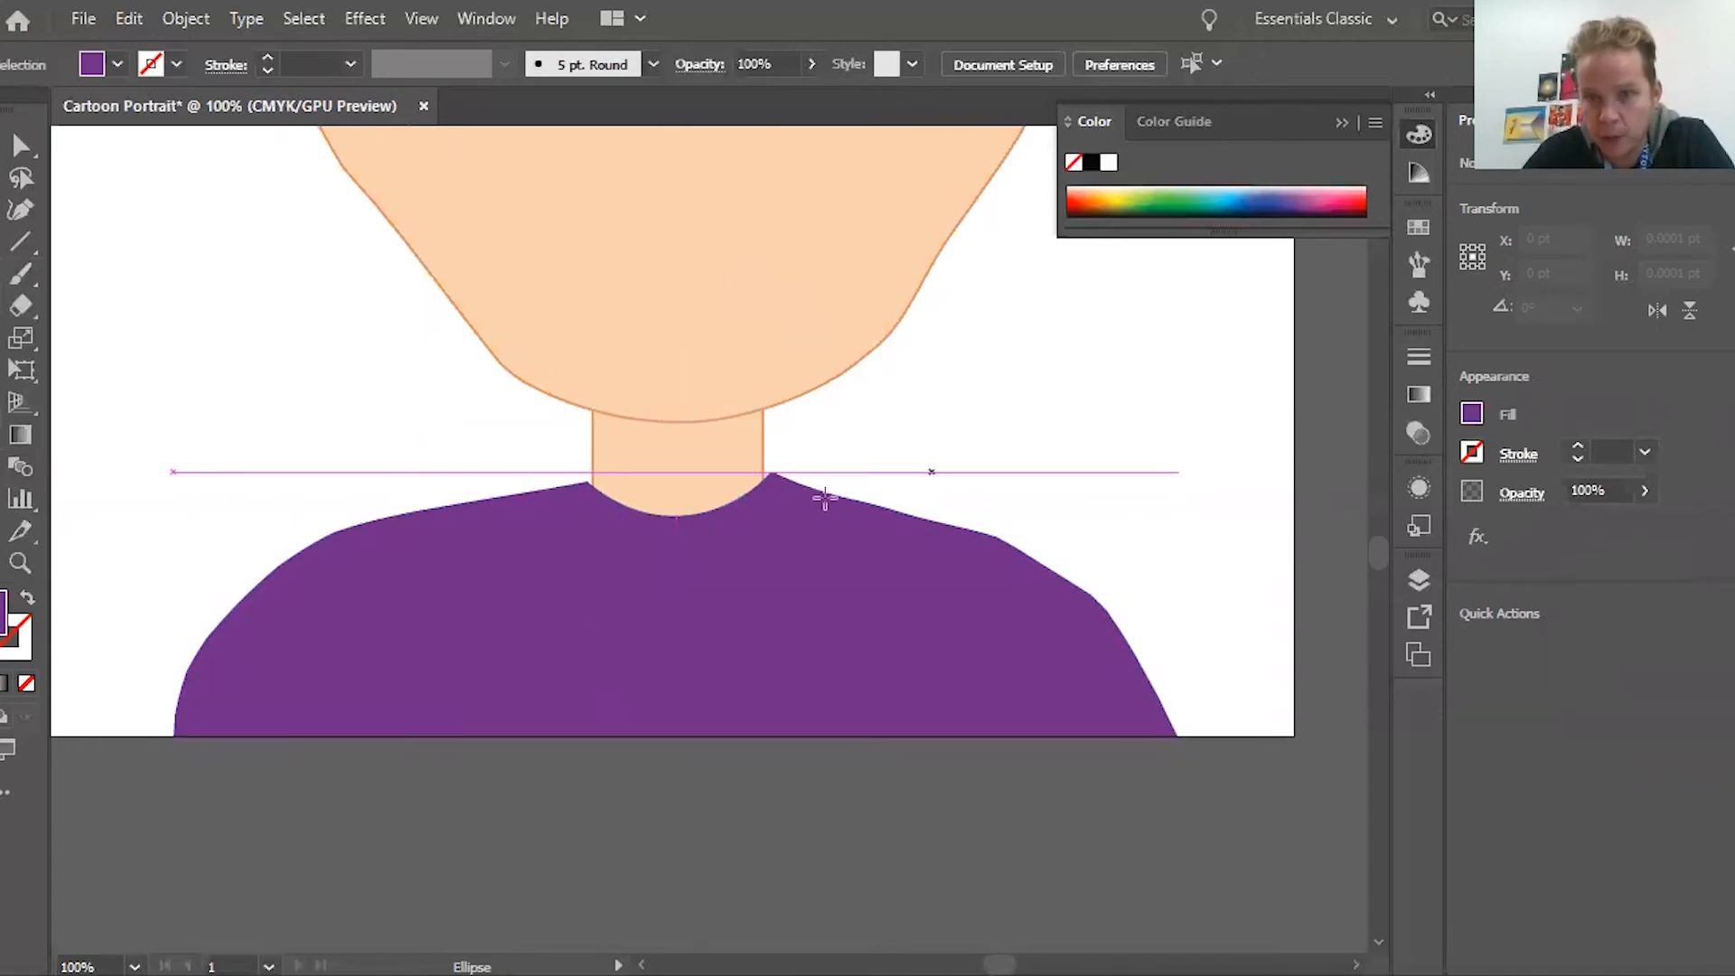
left_click_drag(433, 312, 946, 630)
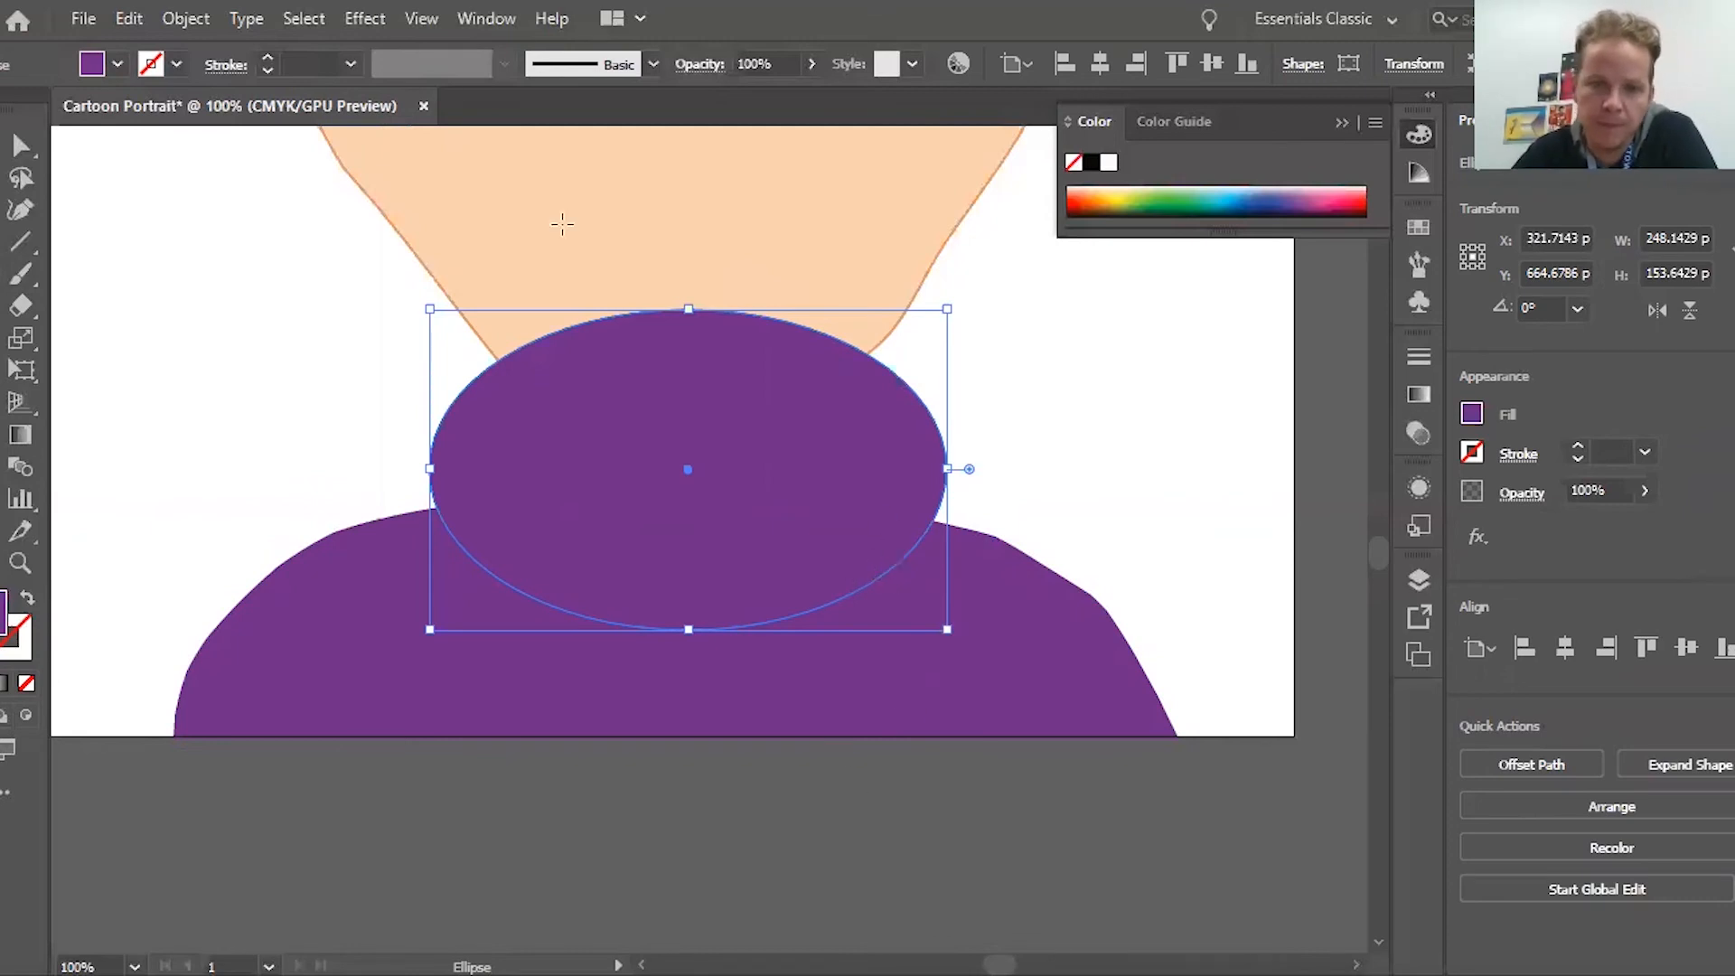
Send the purple ellipse to the back, behind the head, neck and shirt, and deselect it
left_click(200, 20)
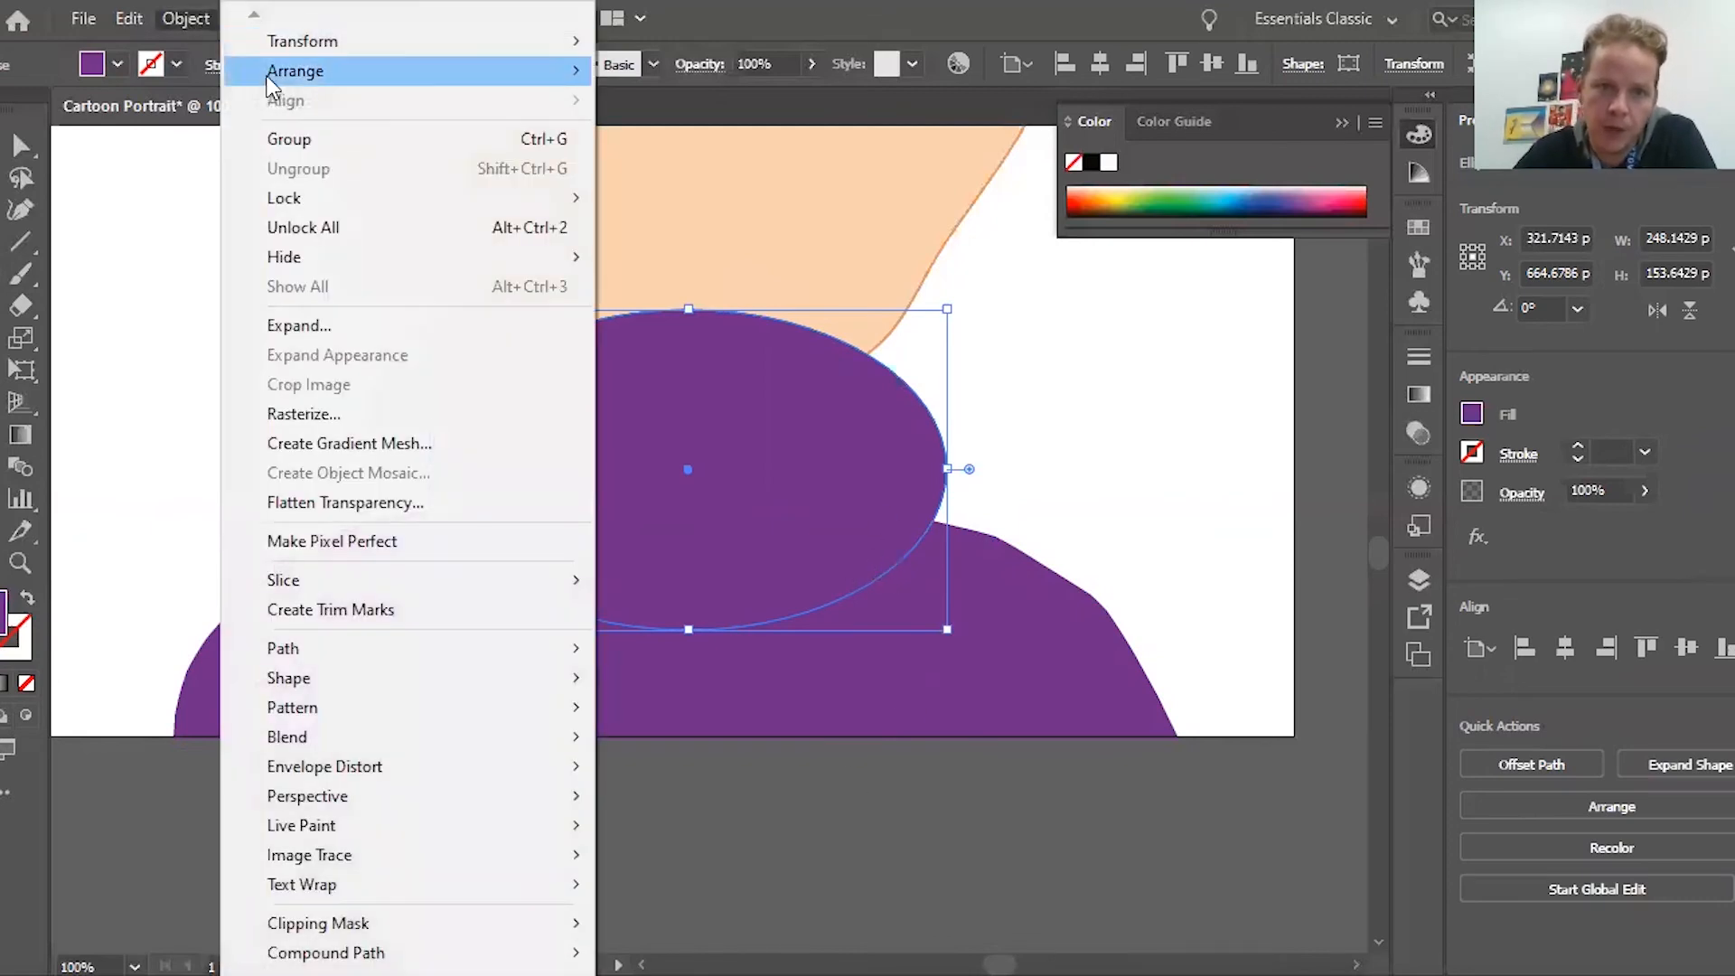
mouse_move(271, 77)
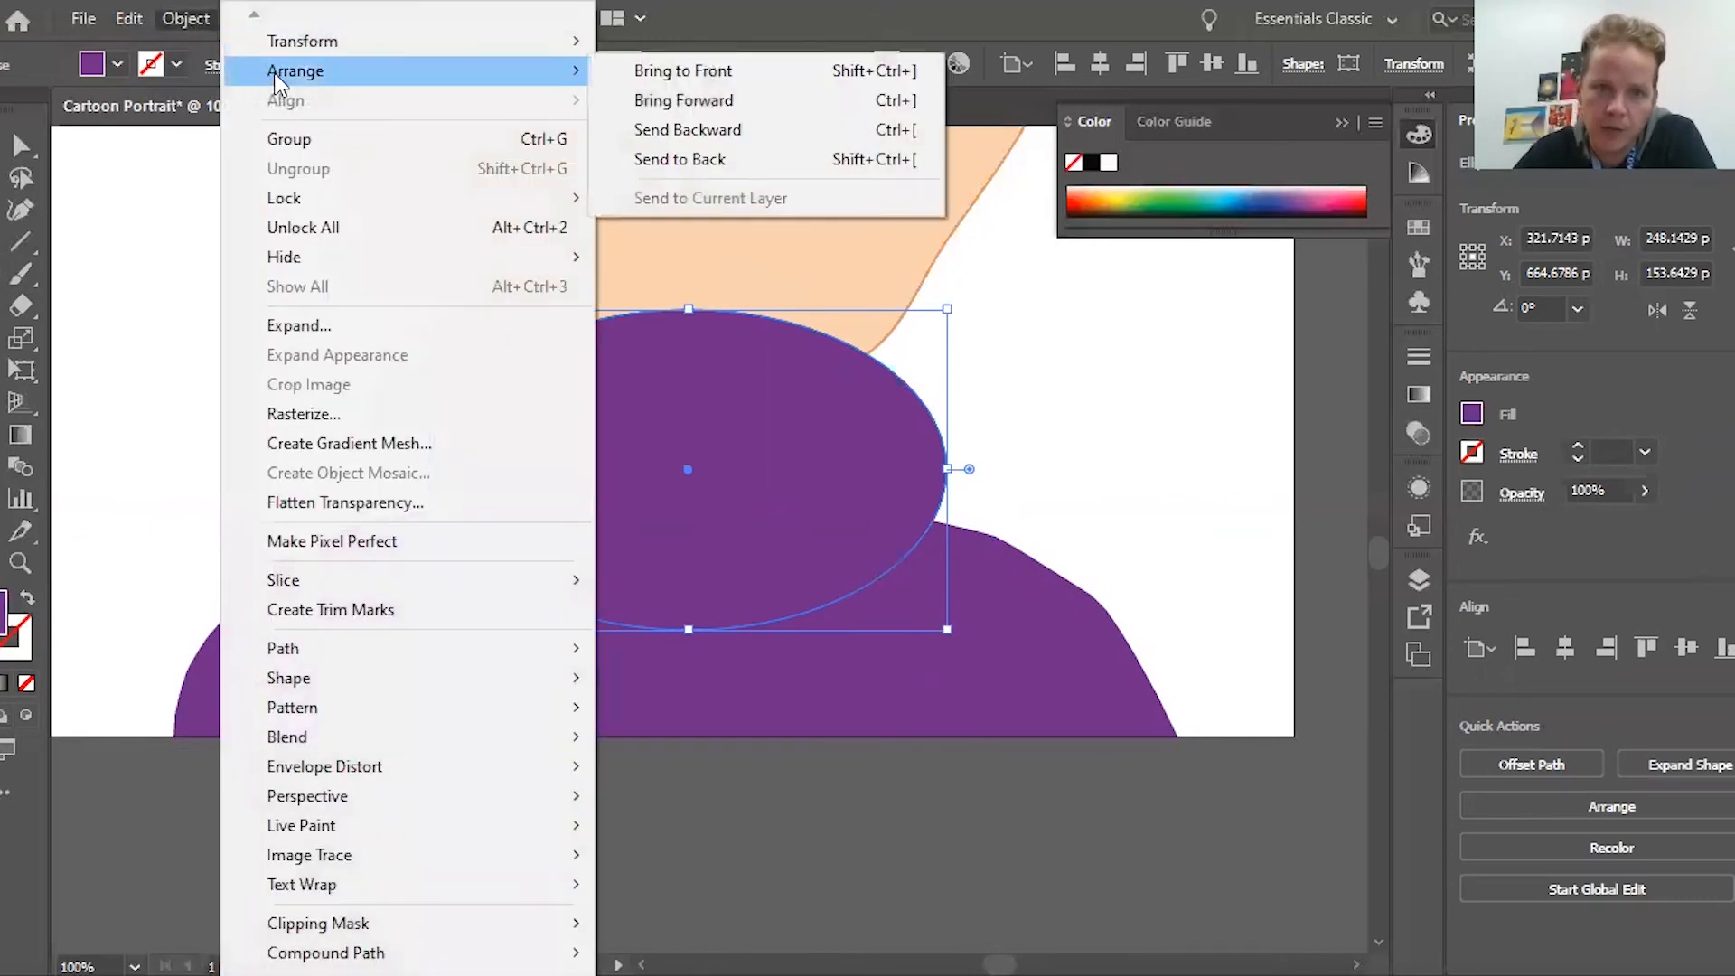
left_click(687, 164)
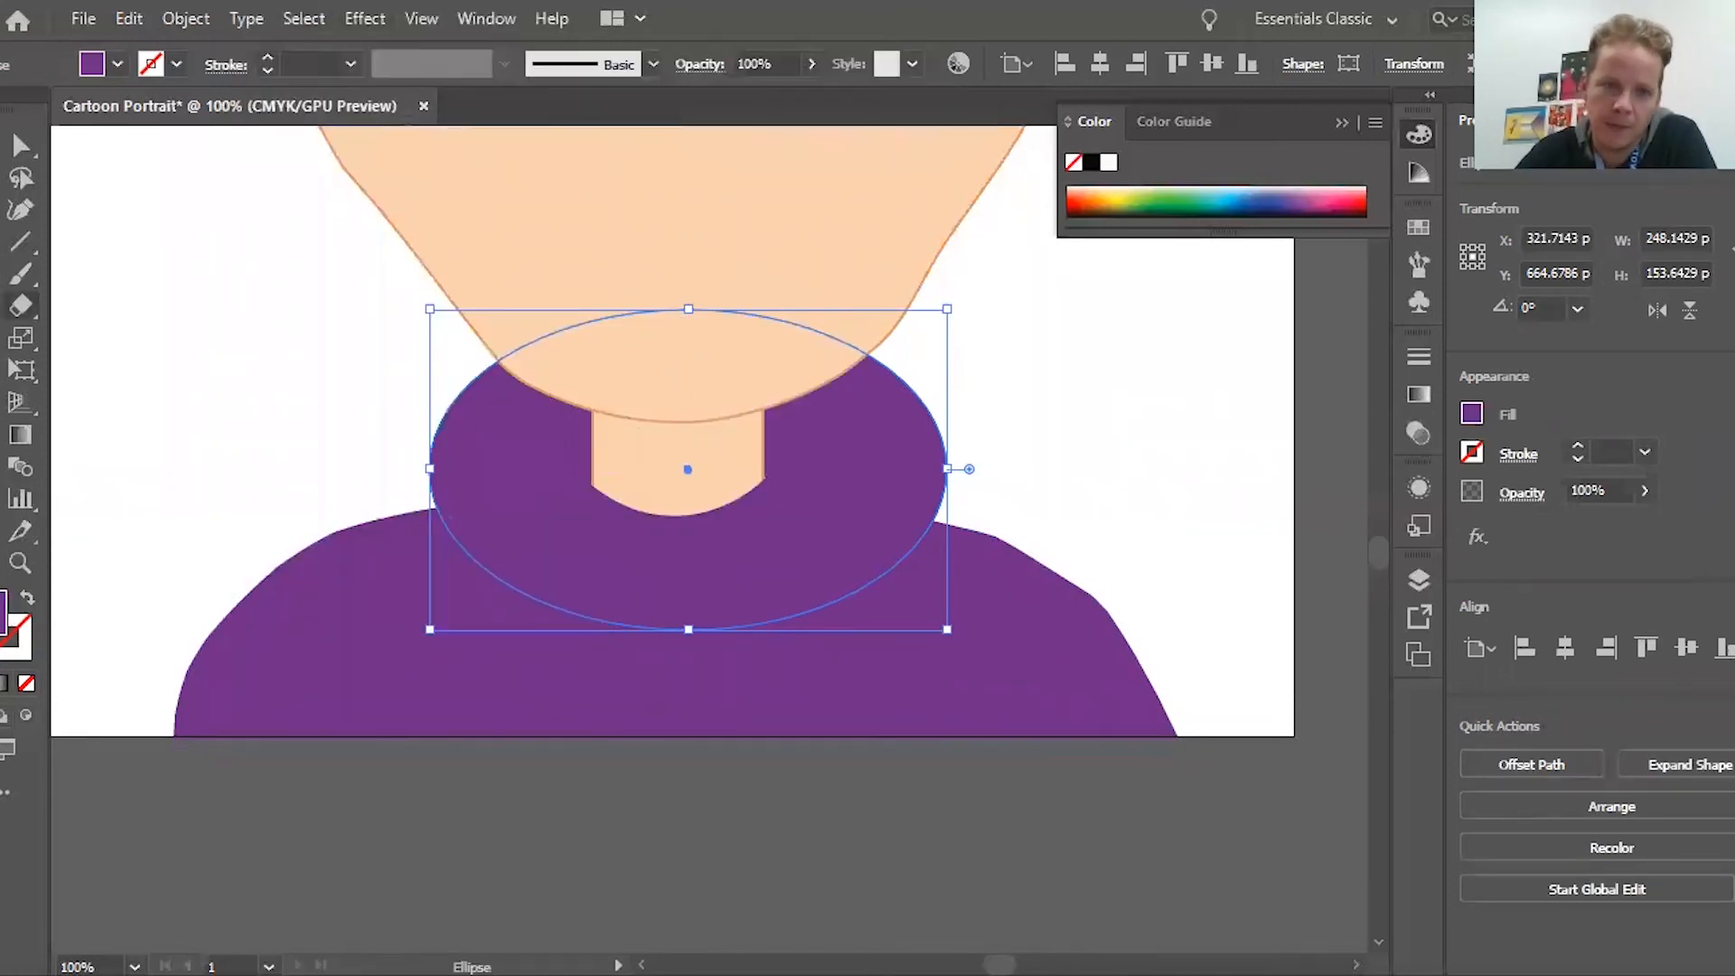
left_click(221, 433)
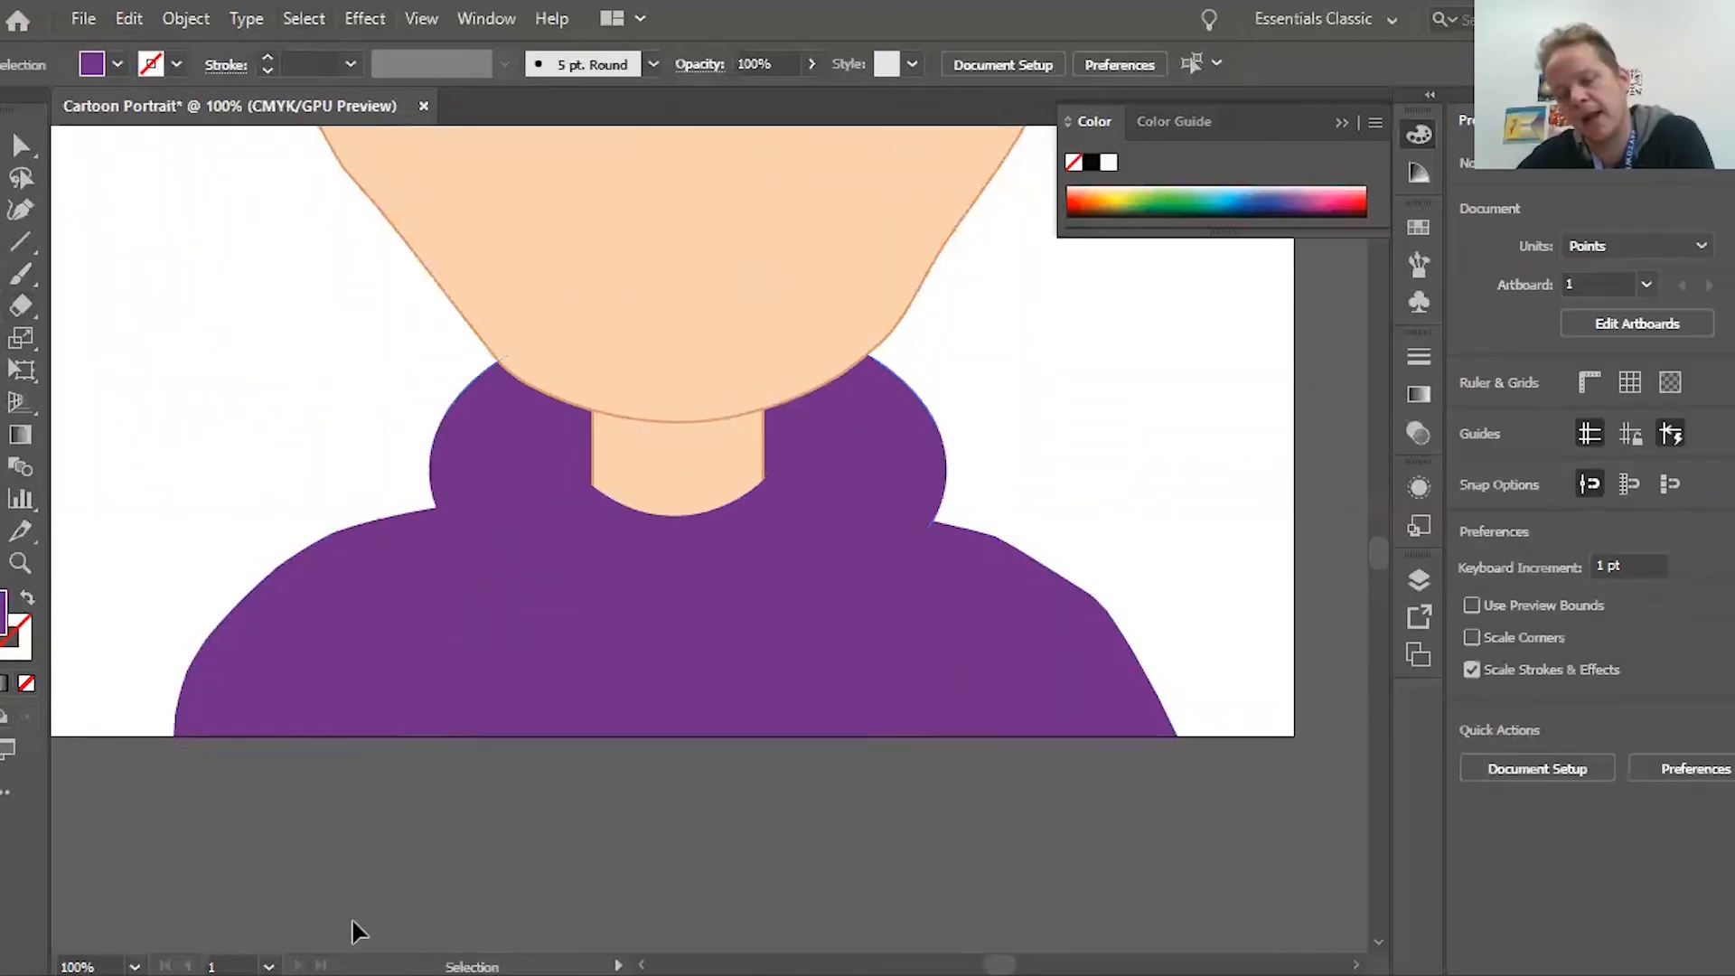
Warp the upper edges of the purple ellipse inward on both sides to form a hood about 246 pt wide
left_click(853, 540)
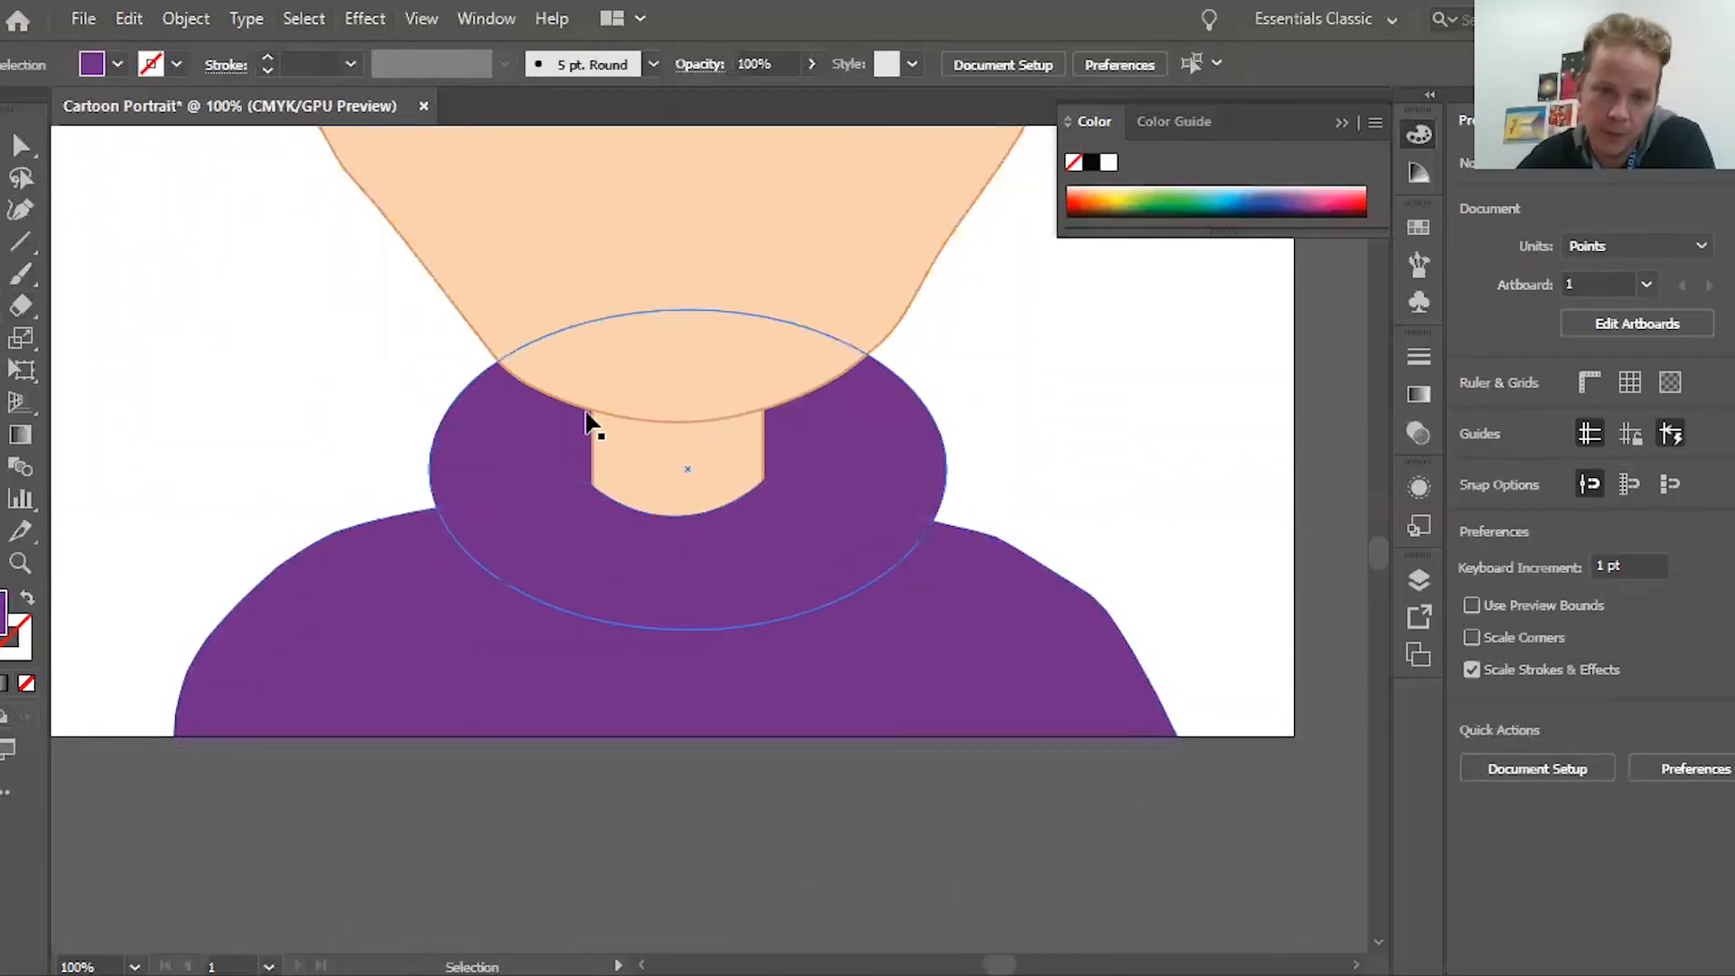
left_click(513, 441)
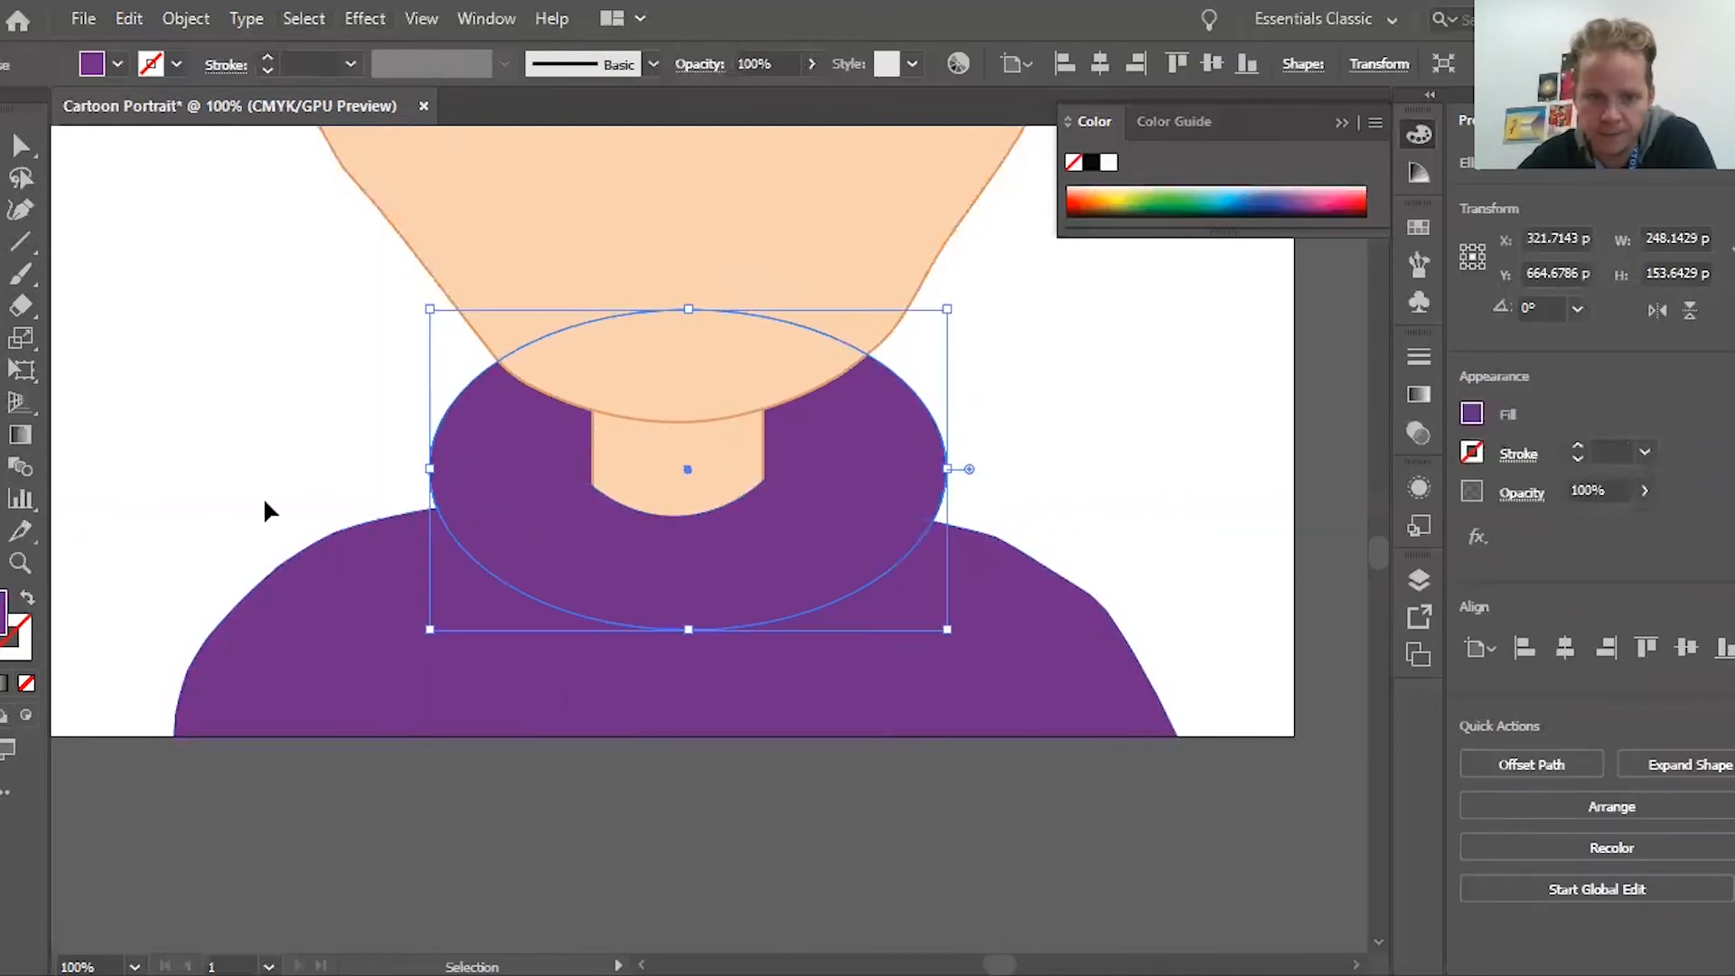
key("shift+r")
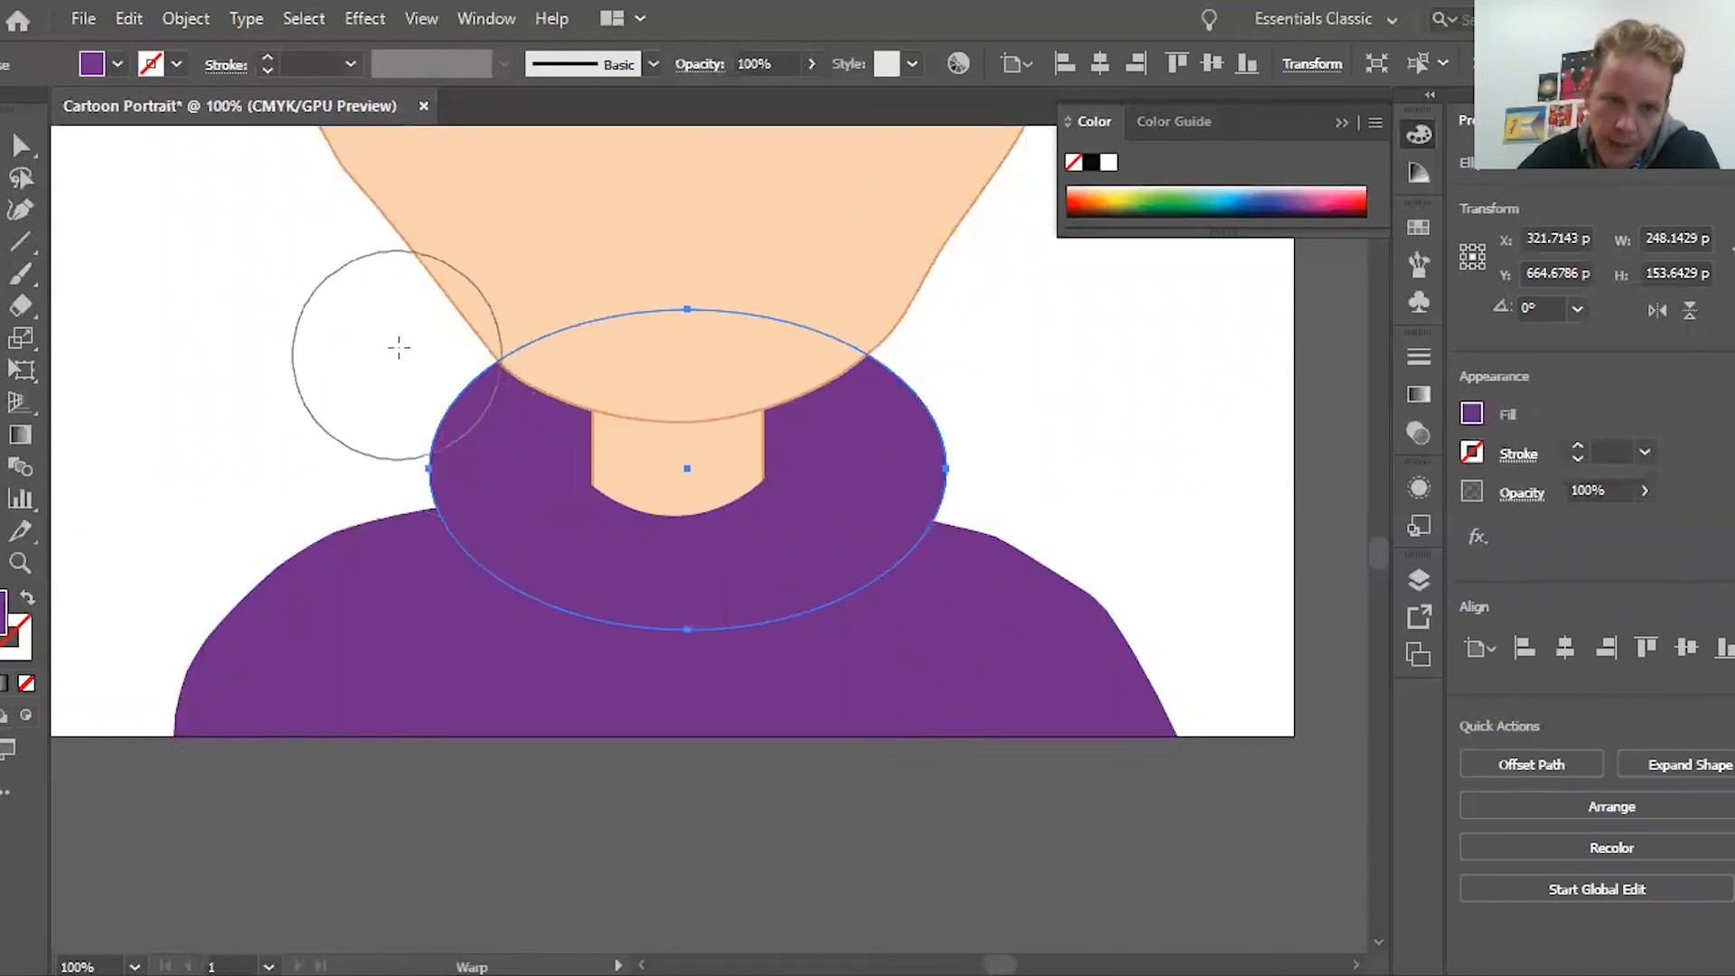
mouse_move(415, 368)
left_mouse_down()
mouse_move(438, 402)
mouse_move(479, 356)
left_mouse_up()
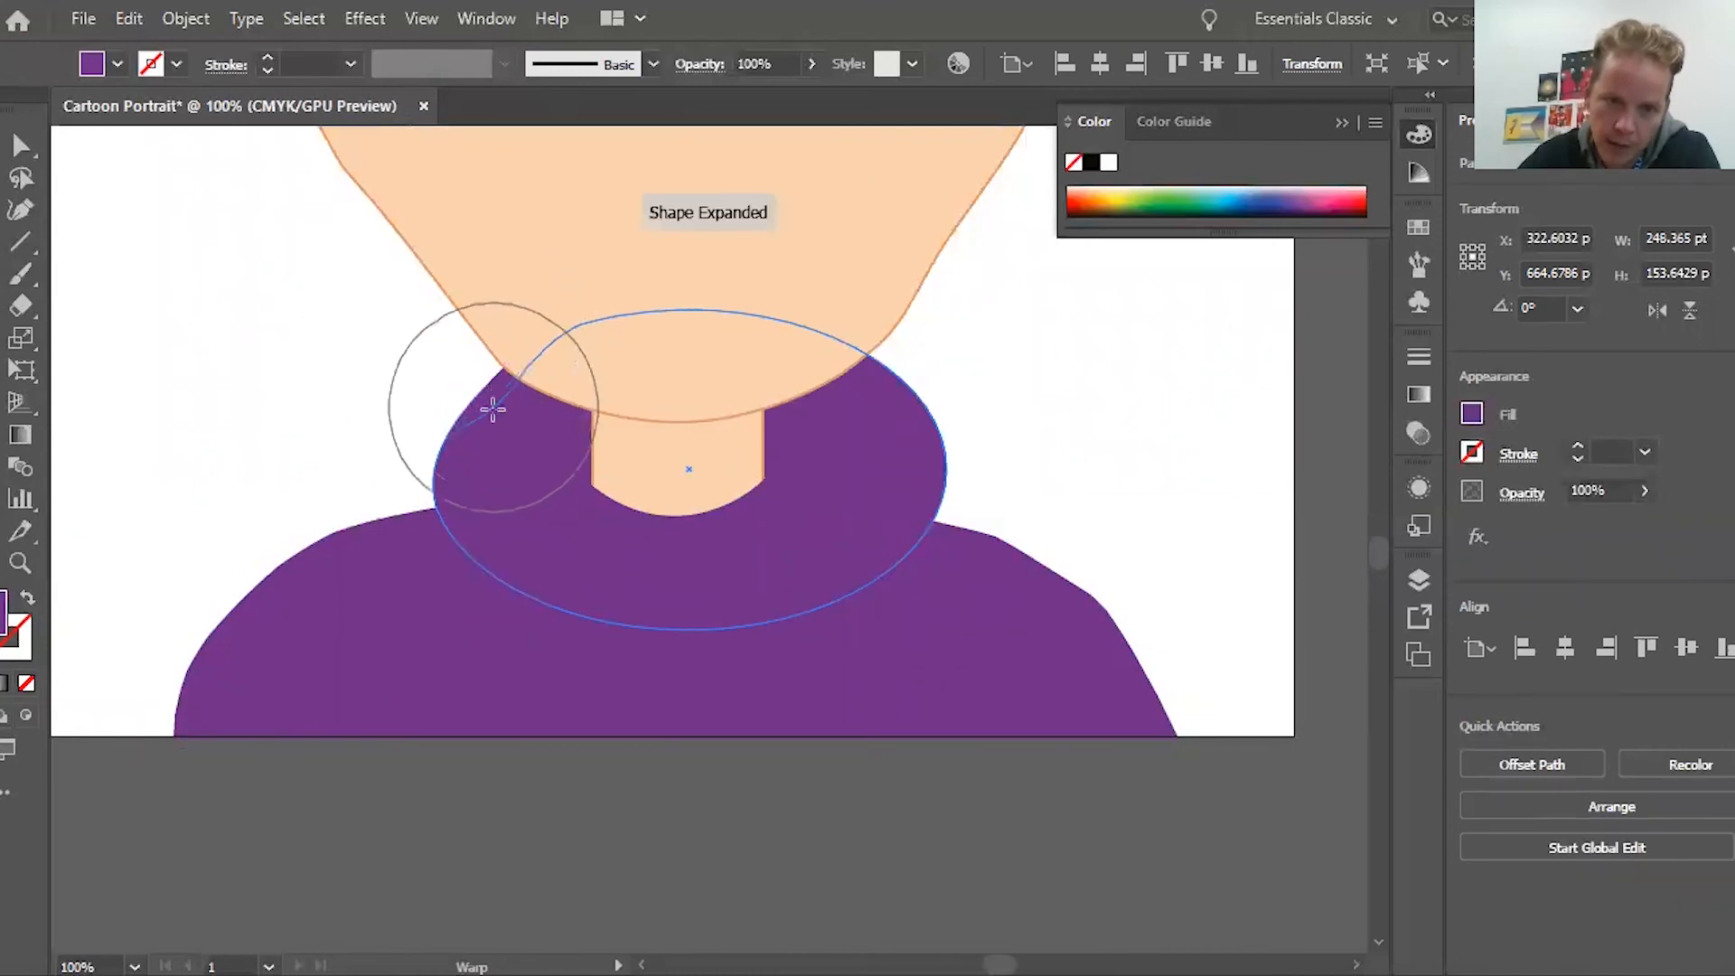
left_click_drag(920, 401, 917, 417)
left_click_drag(867, 350, 836, 381)
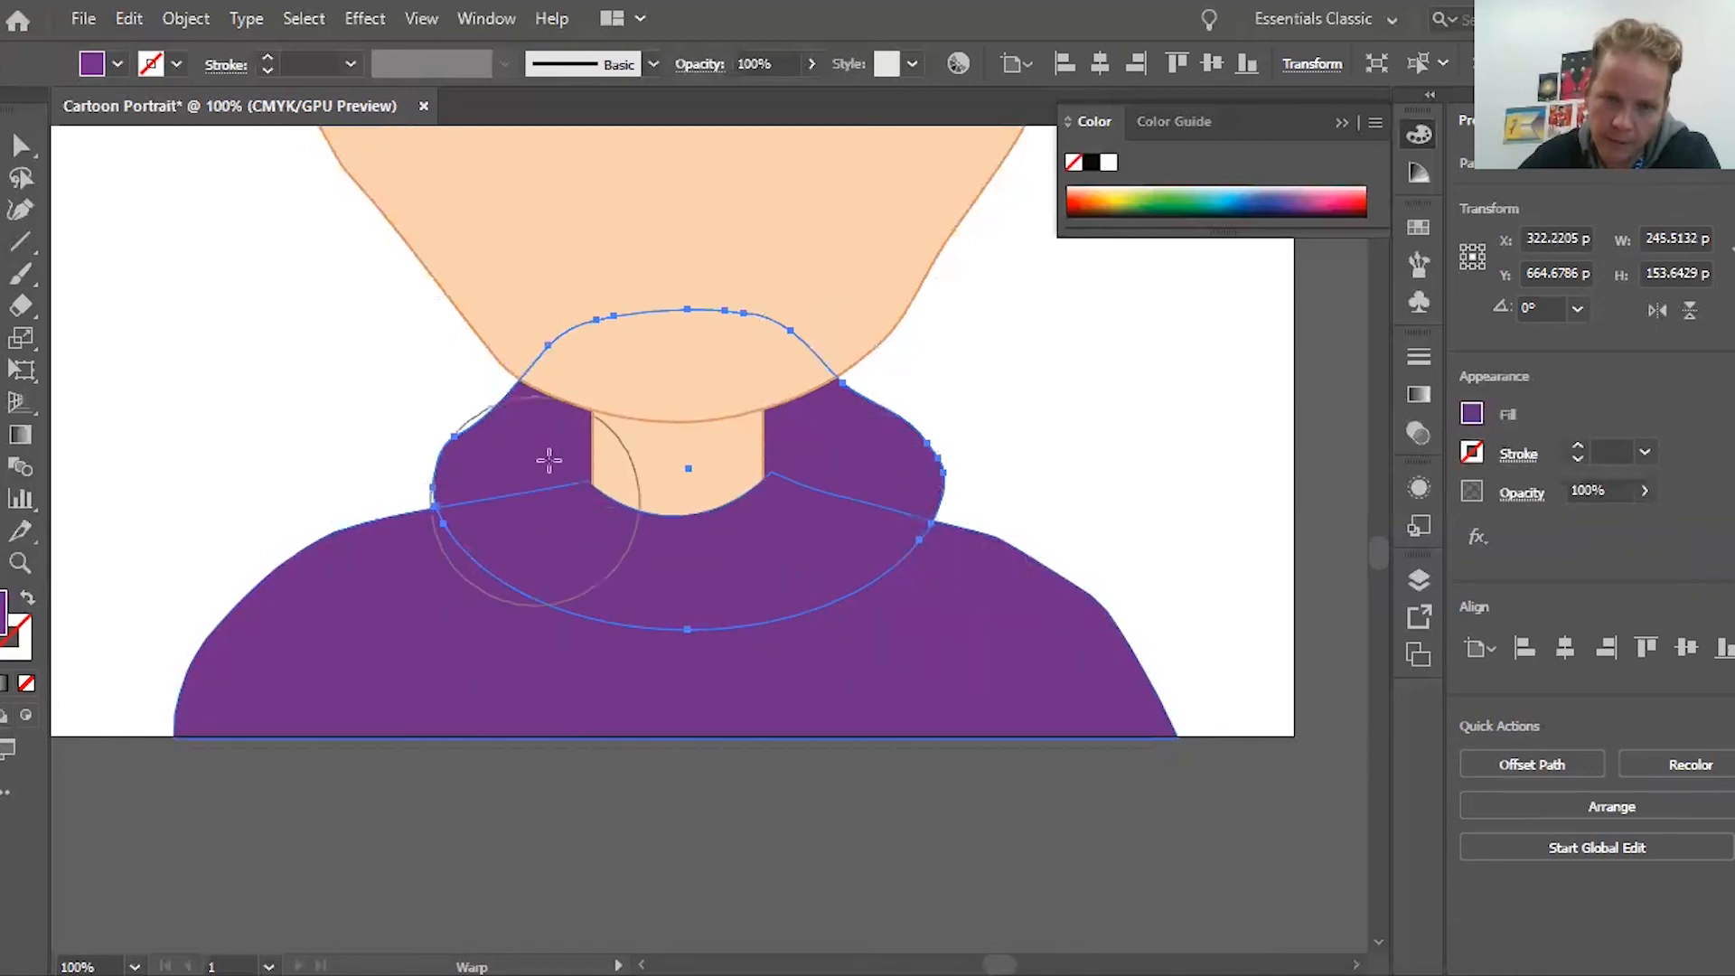
key("v")
left_click(217, 280)
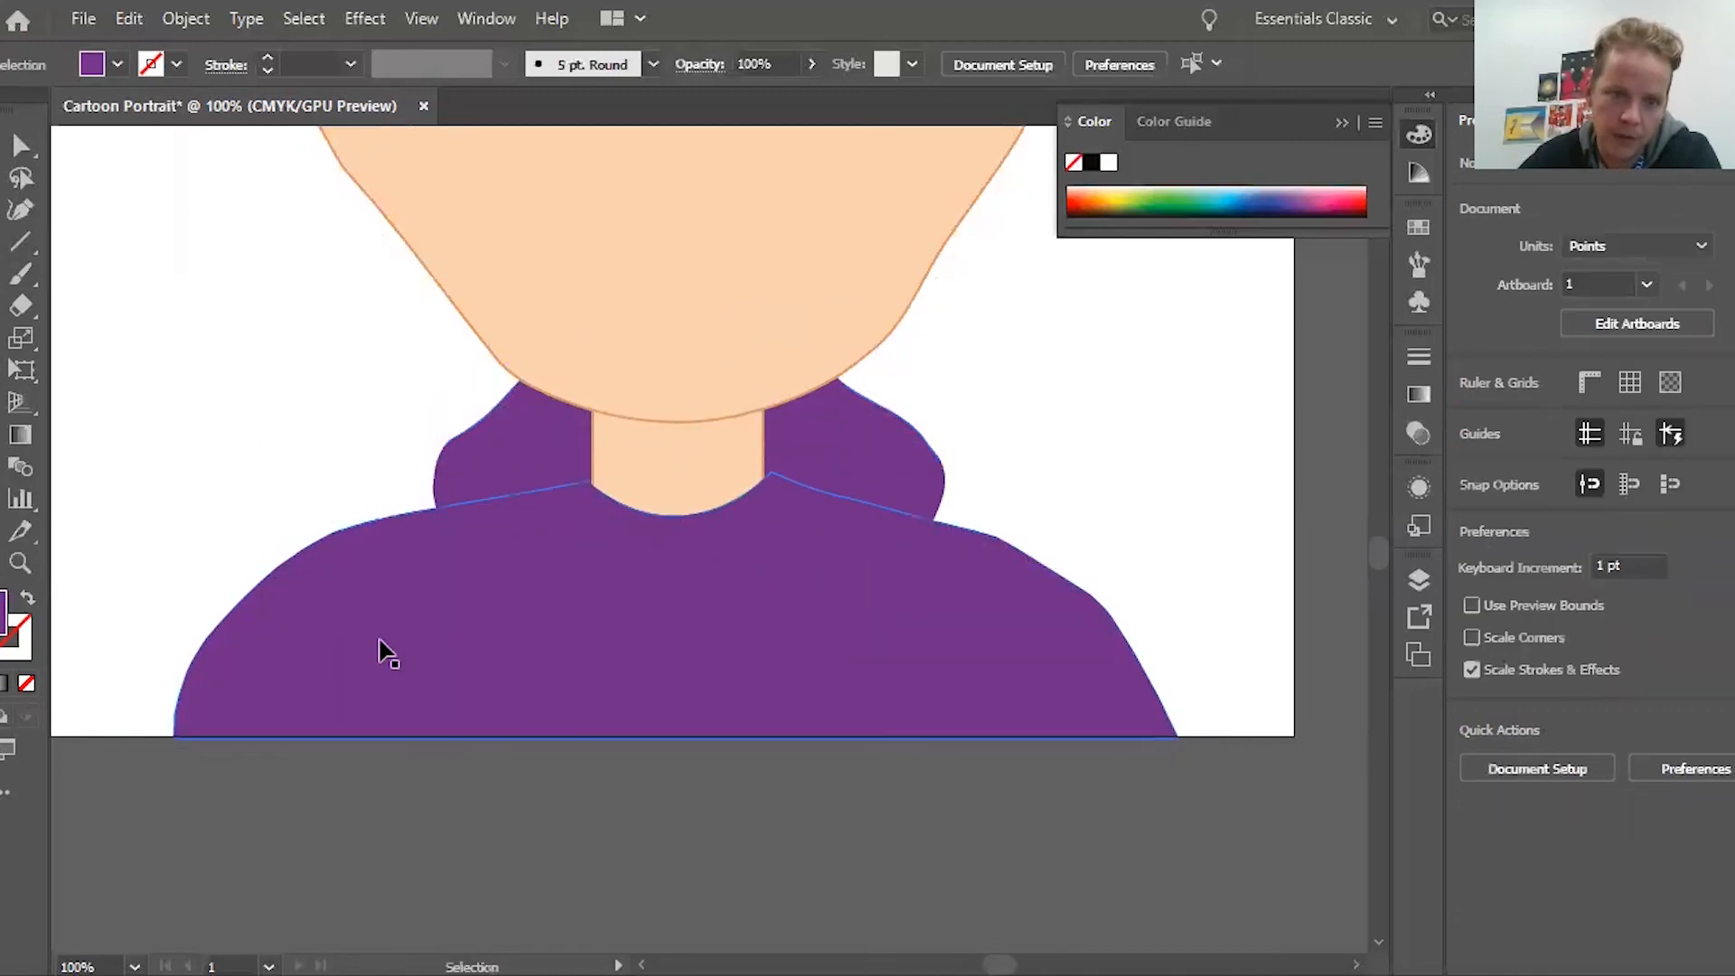
Warp the purple shirt's neckline upward on both sides of the neck, making the shirt about 133 pt tall
left_click(380, 651)
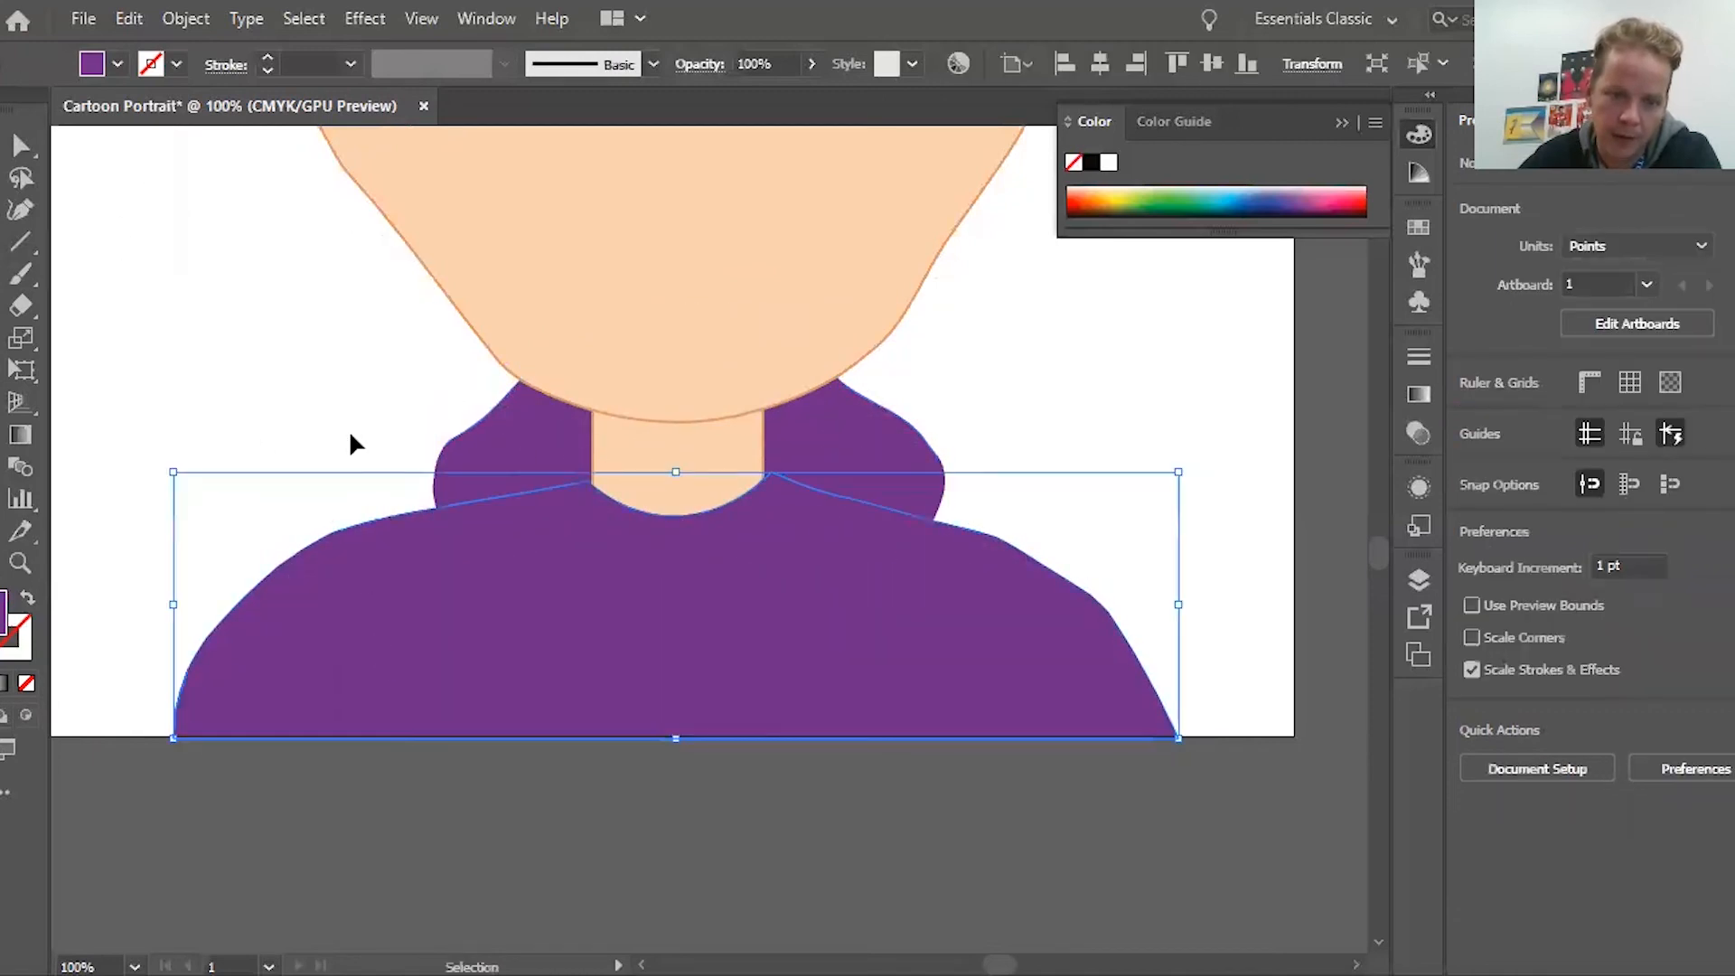
left_click(13, 348)
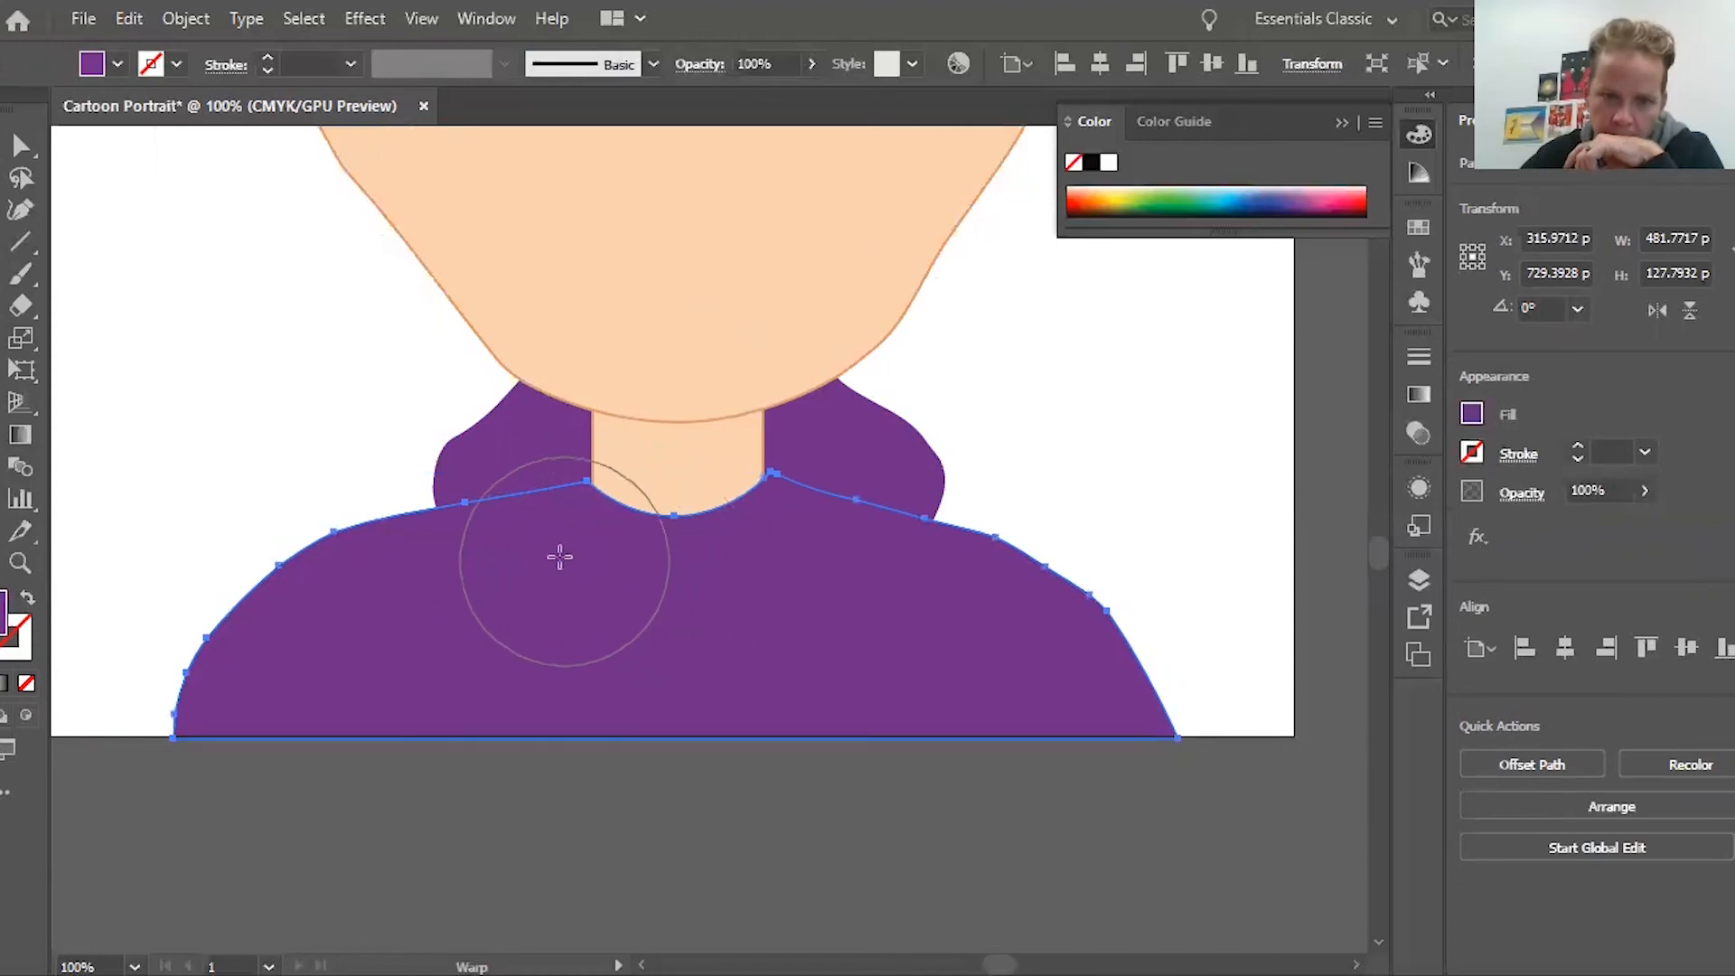
left_click_drag(560, 556, 573, 464)
mouse_move(735, 554)
left_mouse_down()
mouse_move(756, 523)
mouse_move(723, 513)
left_mouse_up()
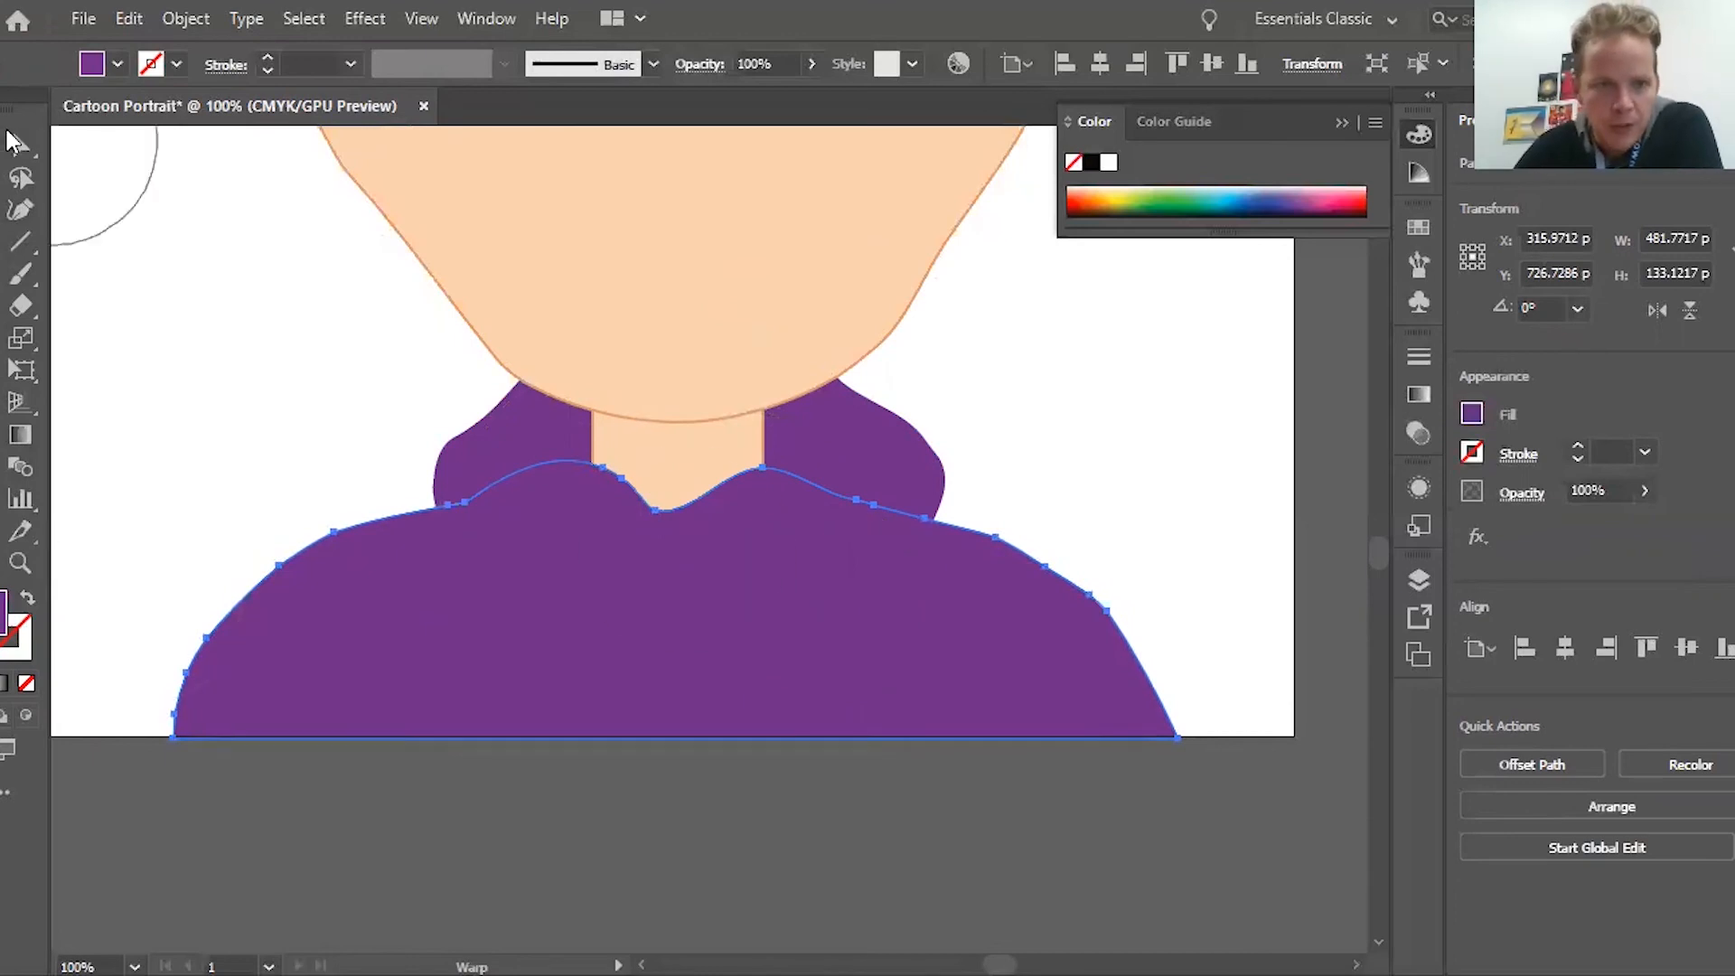
left_click(15, 157)
left_click(76, 208)
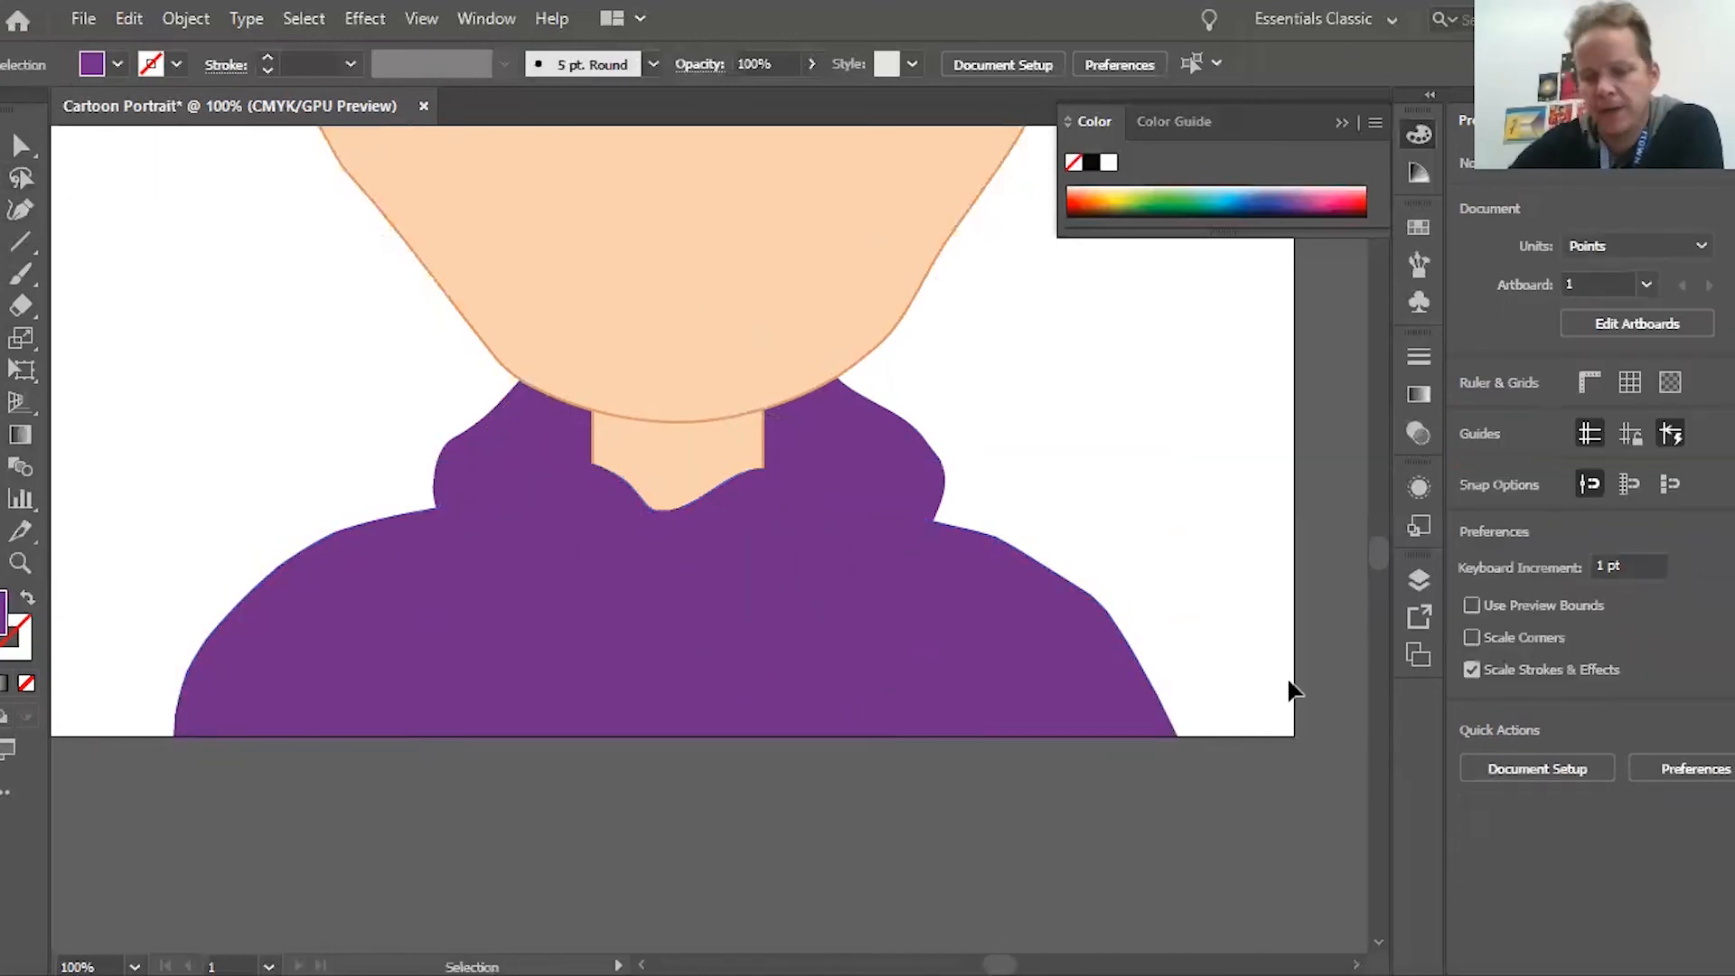
key("ctrl+minus")
key("ctrl+minus")
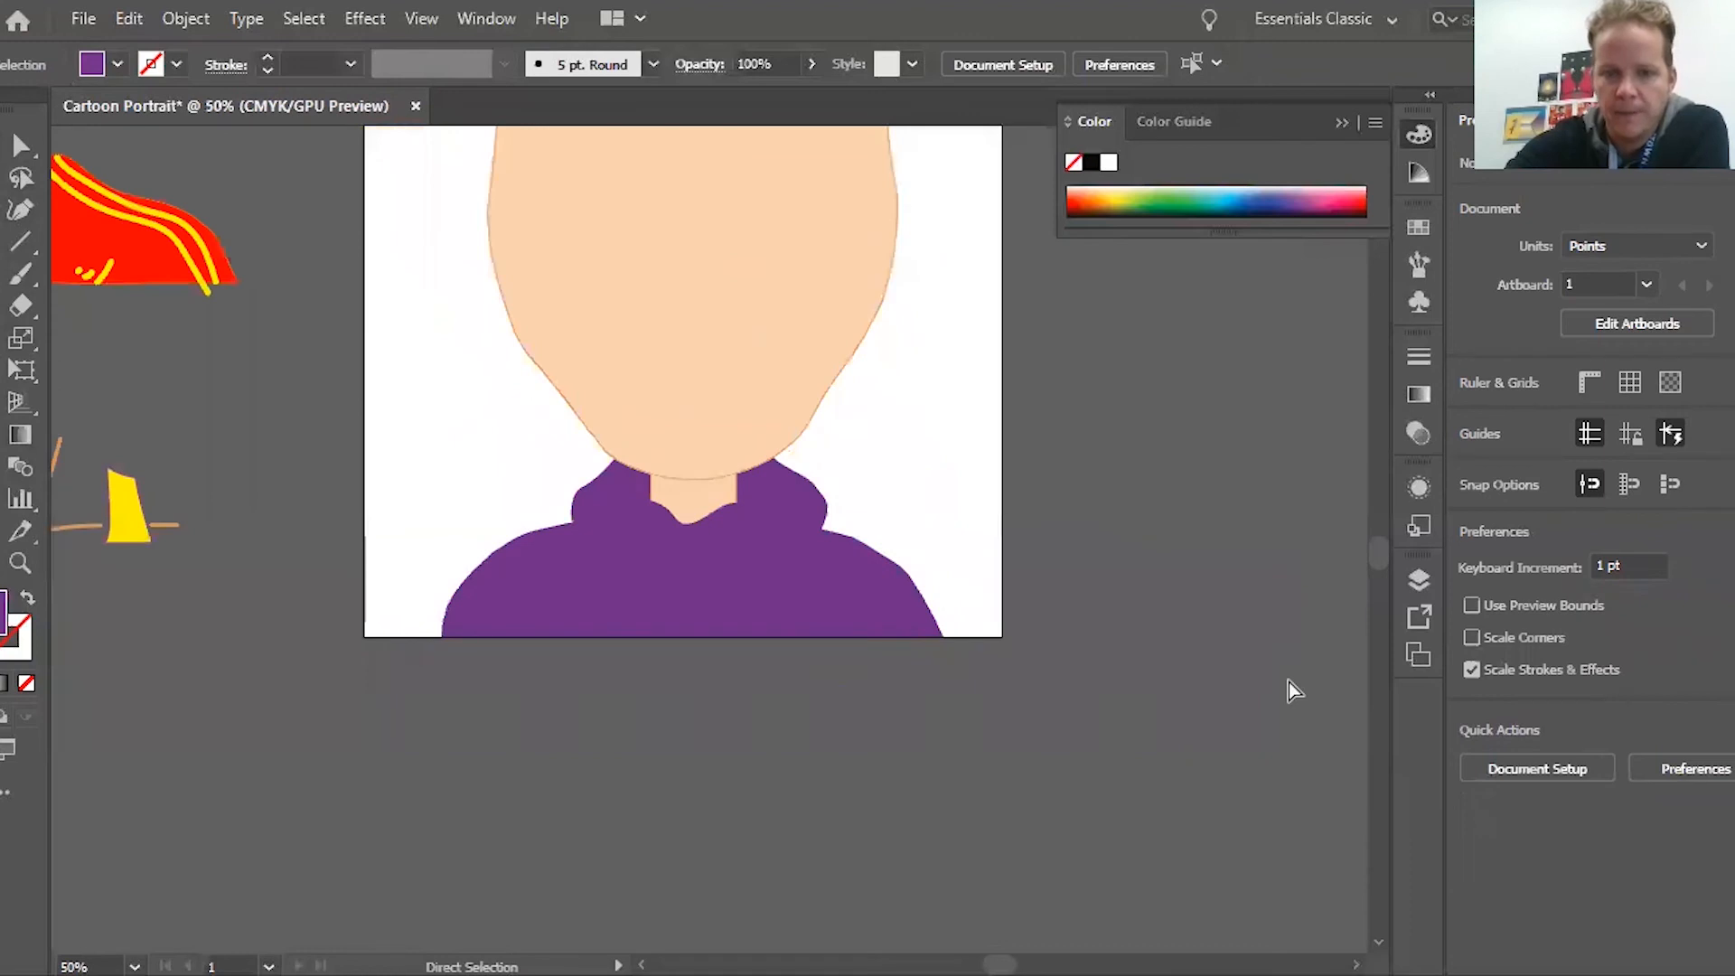
key("ctrl+plus")
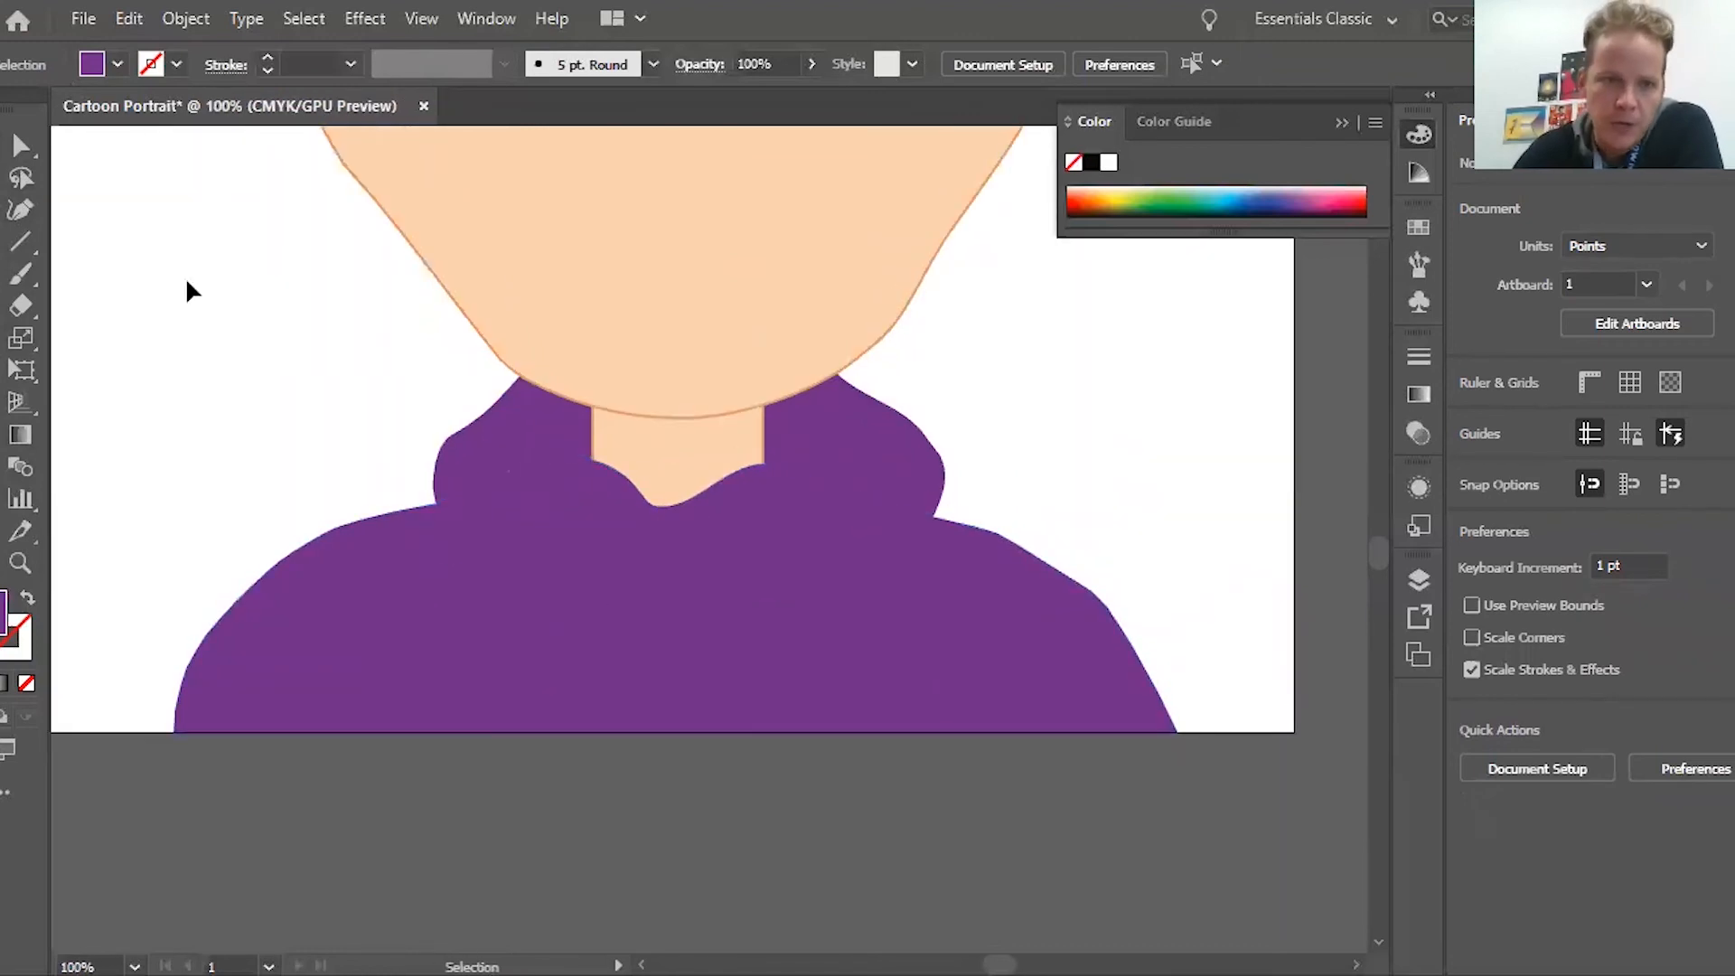
Paint two wavy dark blue lines with the 5 pt. Round brush, 1 pt stroke, from the hood's outer corners toward the chest centre
left_click(27, 263)
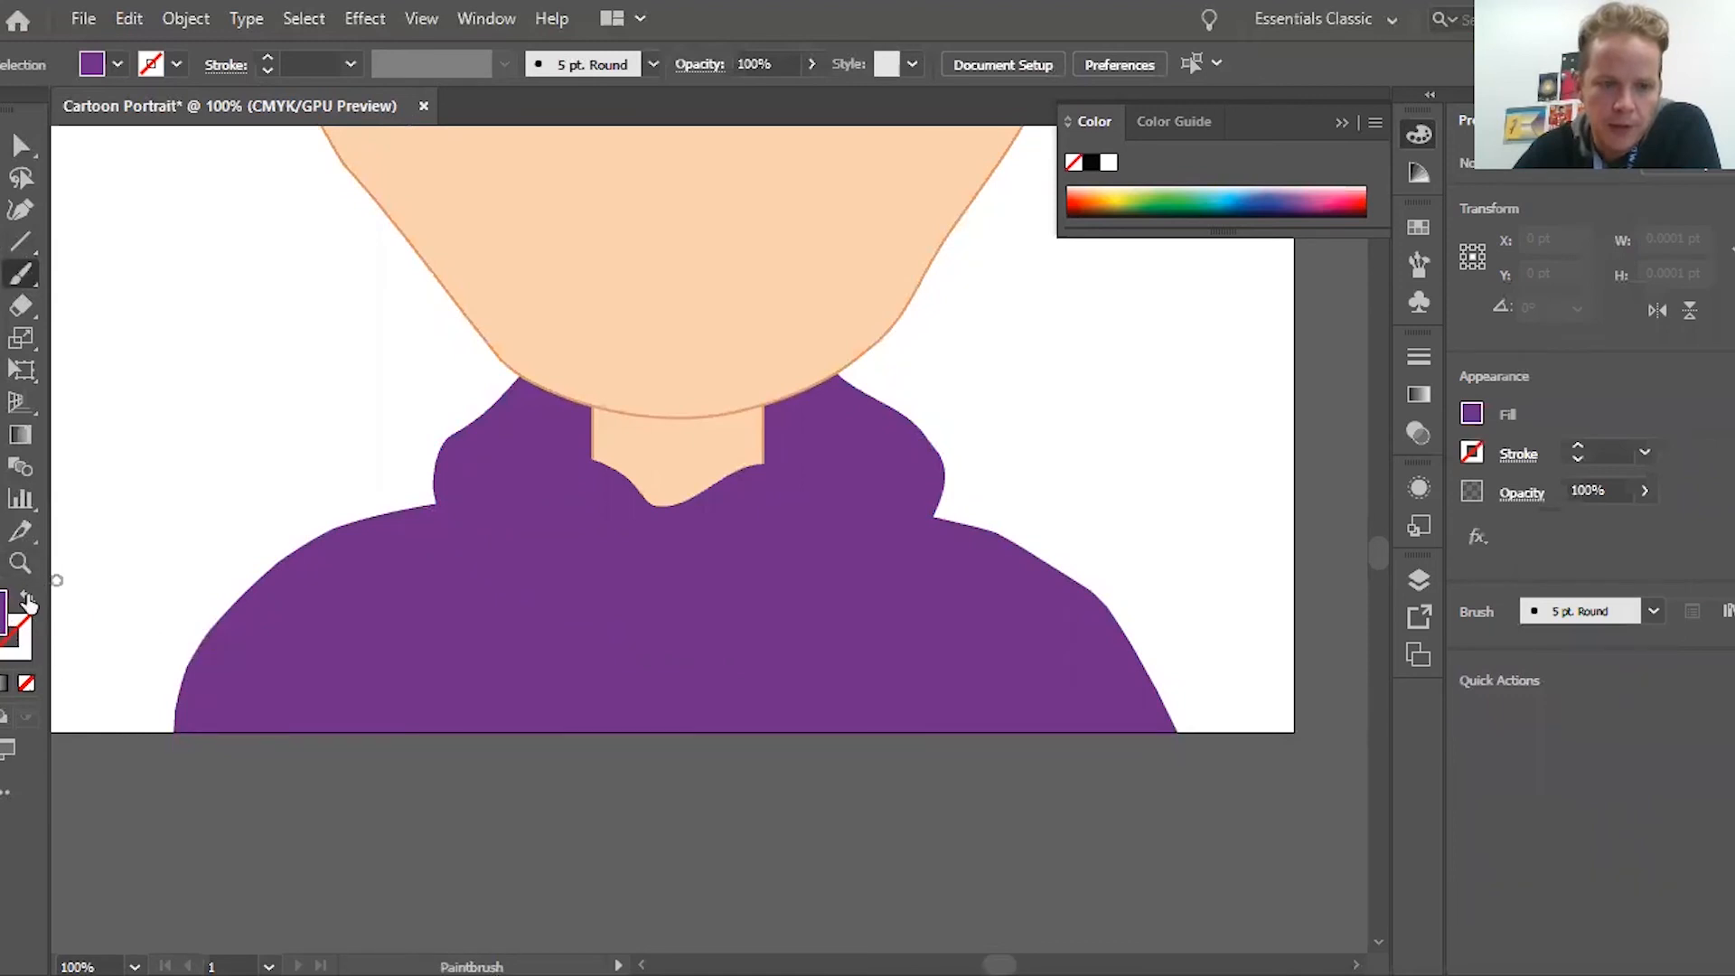
left_click(177, 66)
left_click(195, 130)
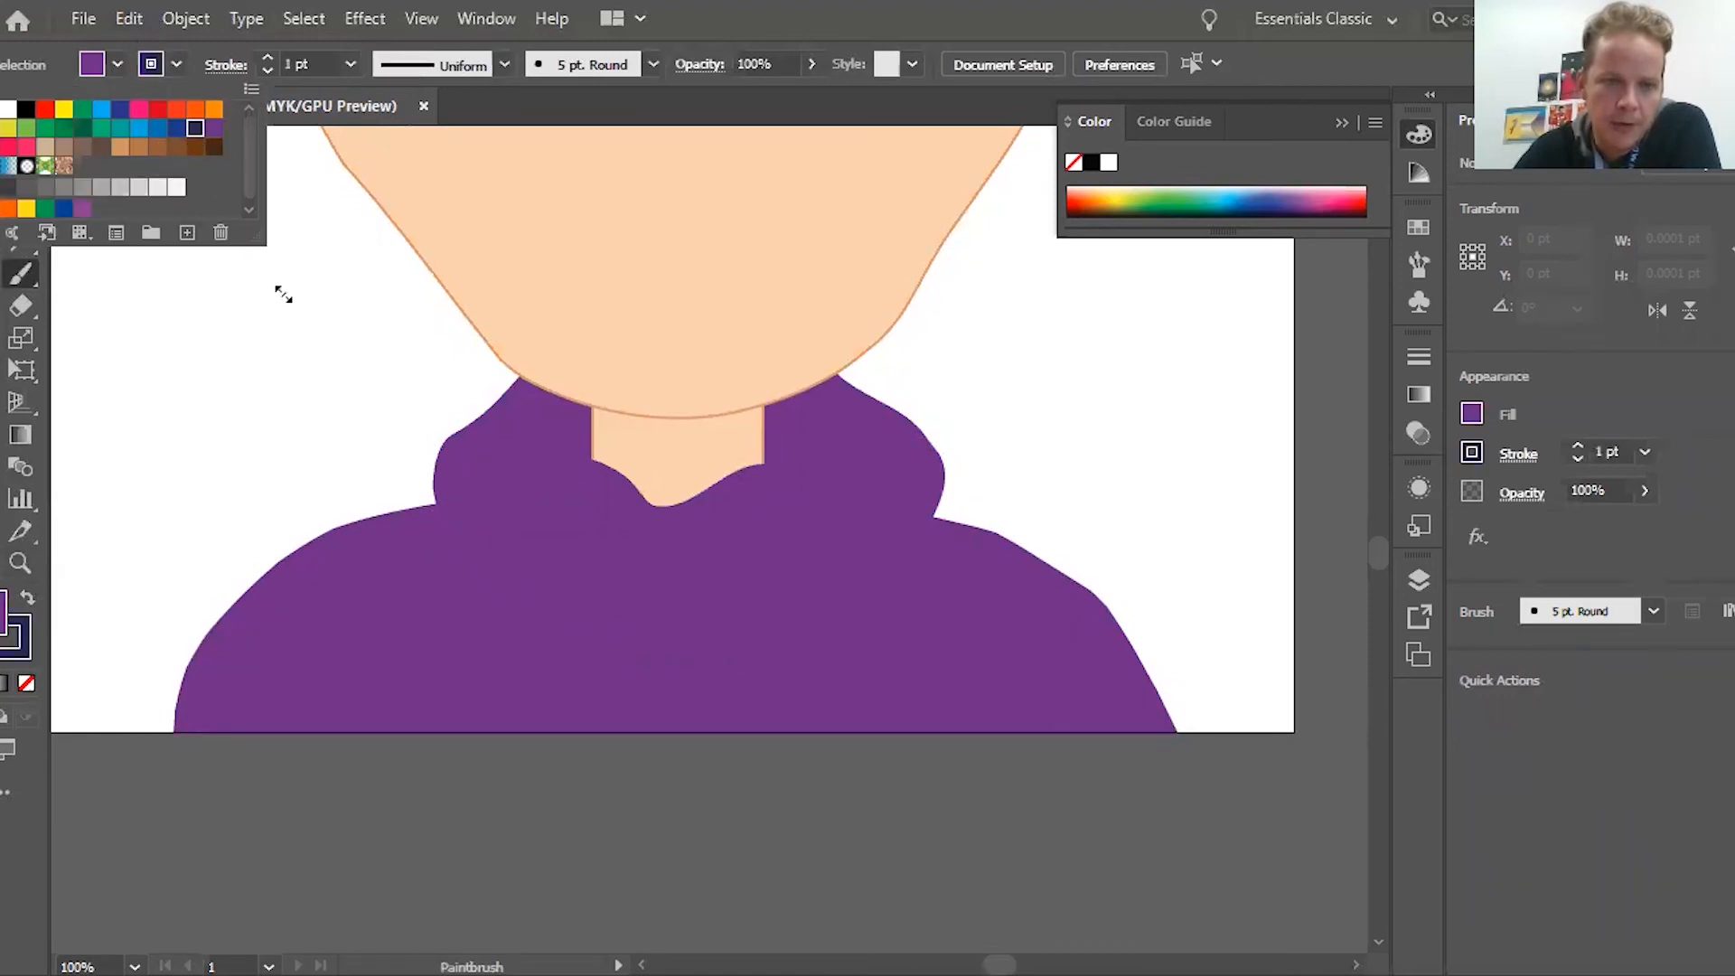
left_click(281, 408)
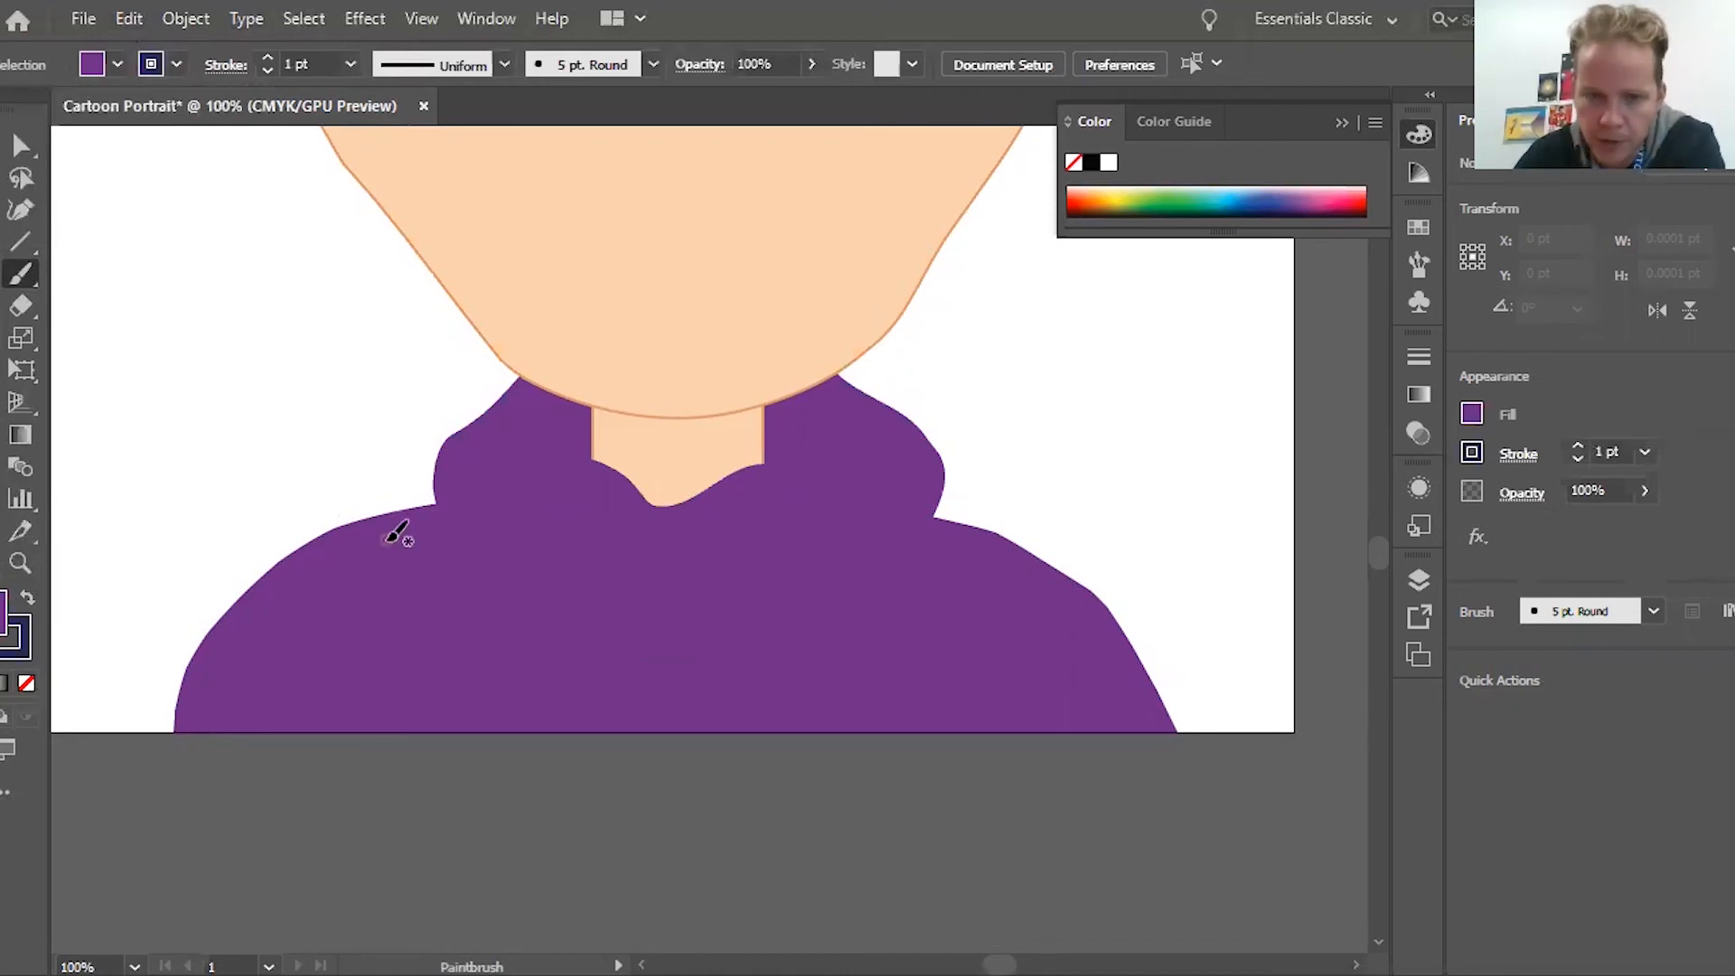
left_click_drag(482, 525, 482, 525)
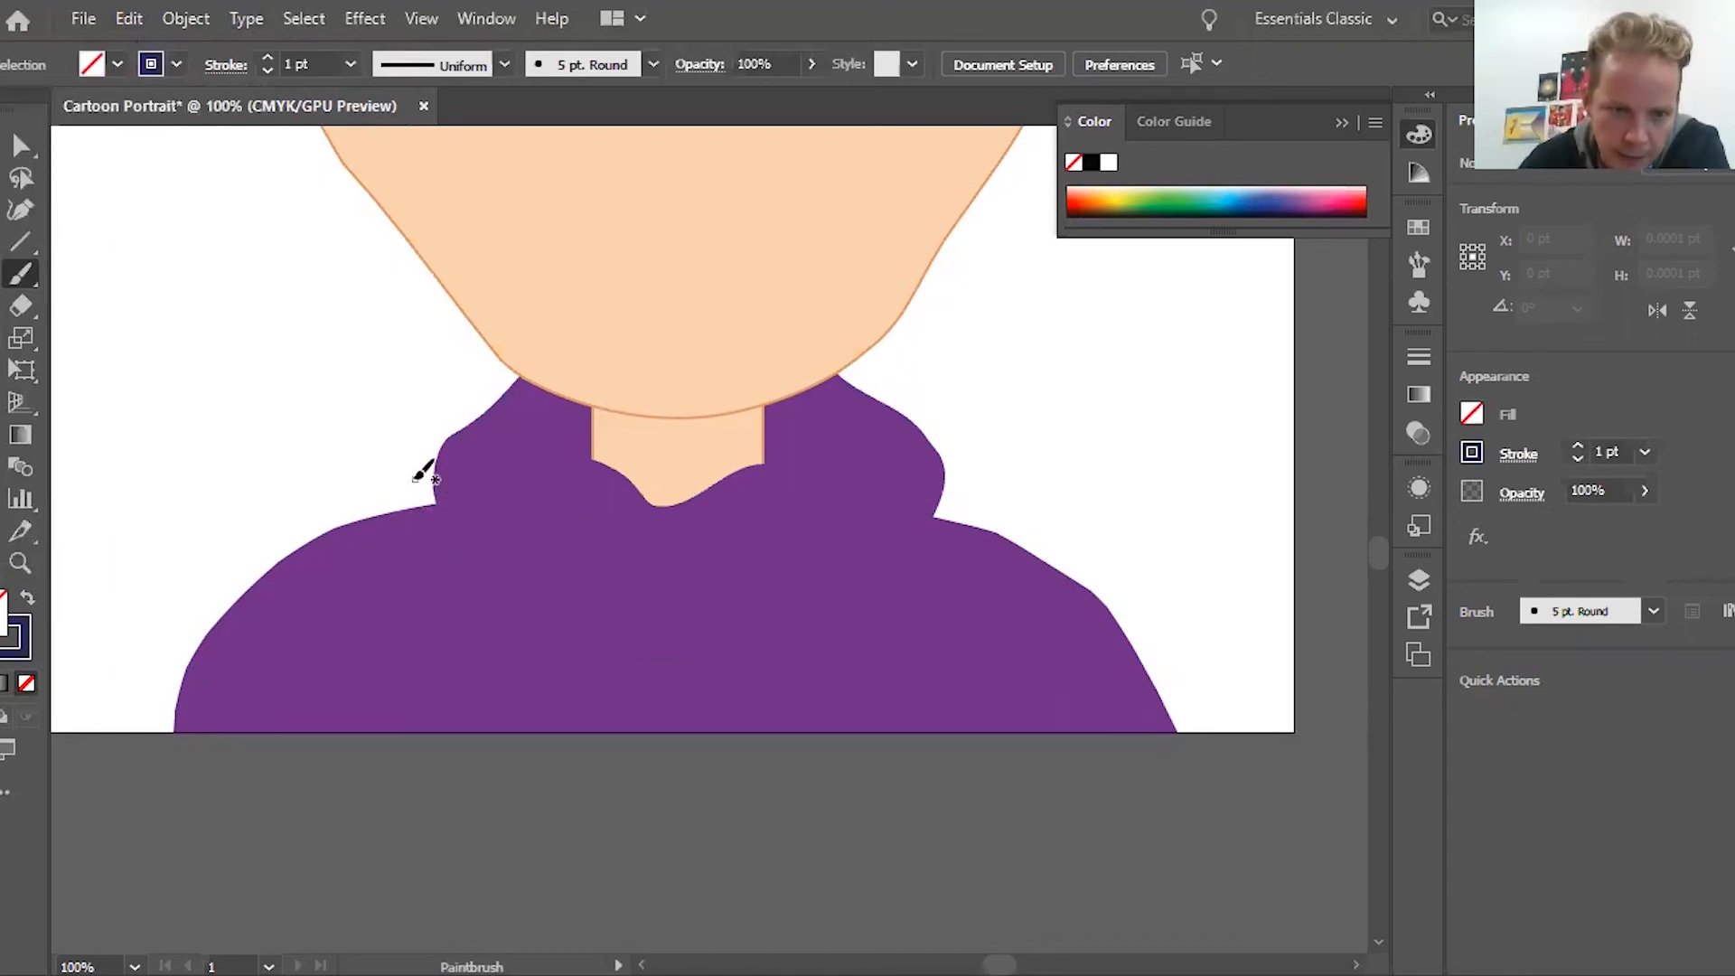
mouse_move(445, 506)
left_mouse_down()
mouse_move(524, 534)
mouse_move(590, 592)
mouse_move(633, 591)
left_mouse_up()
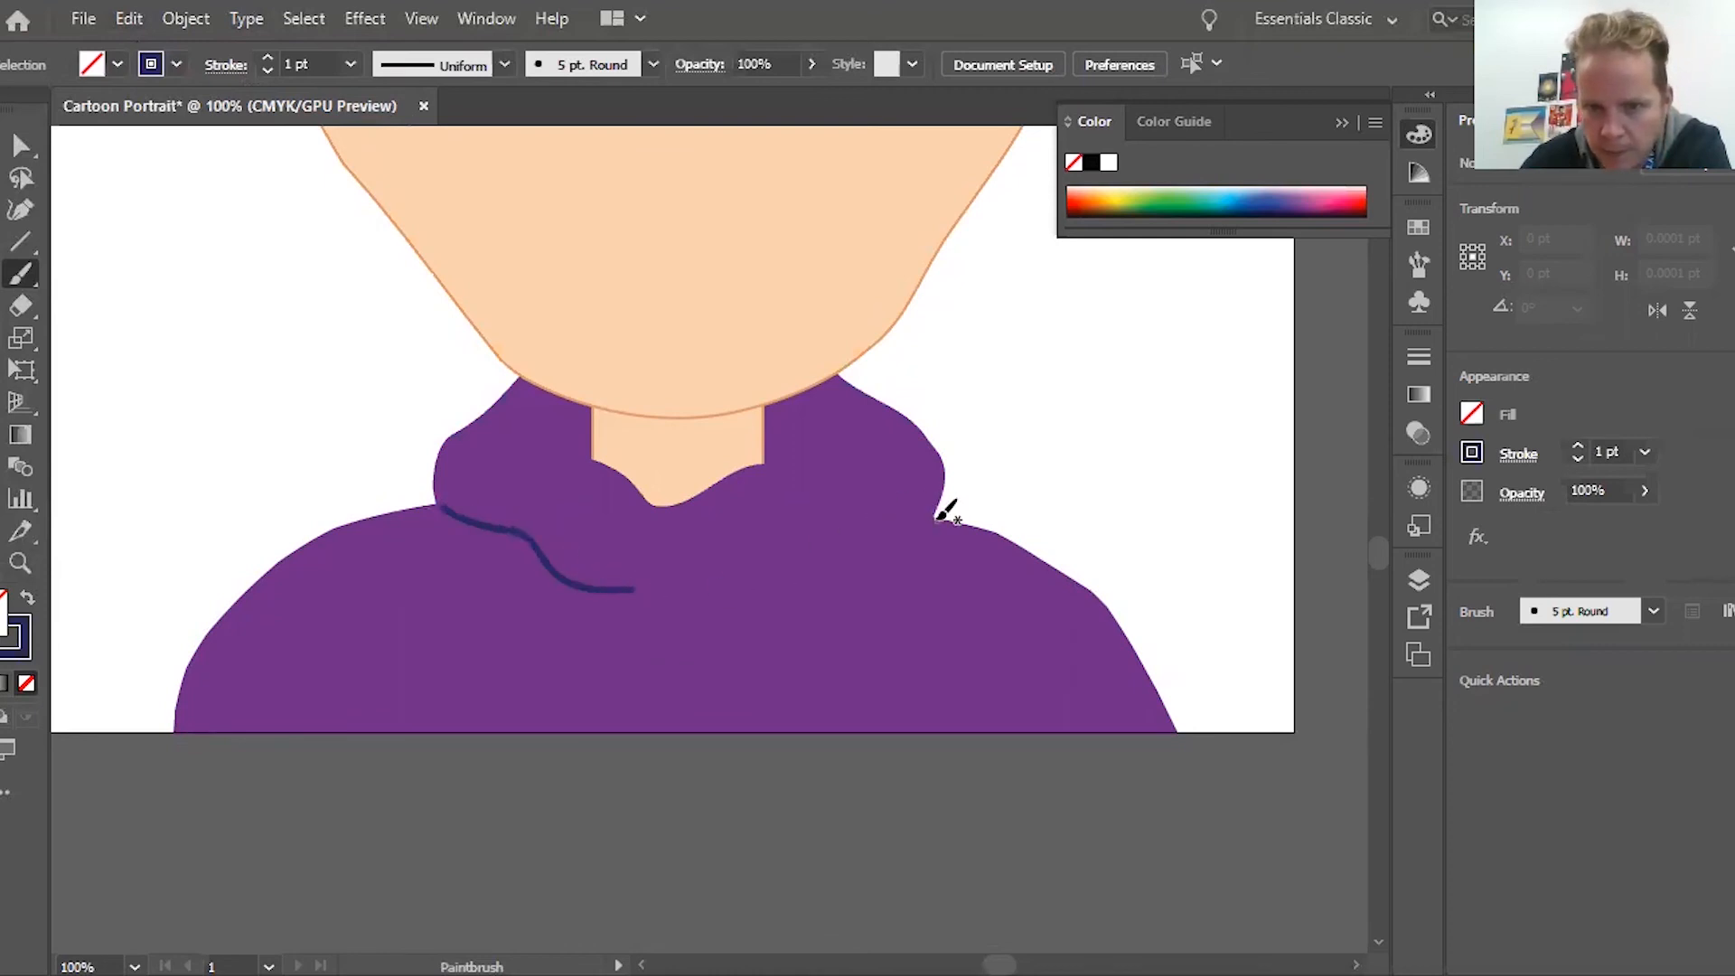
mouse_move(933, 516)
left_mouse_down()
mouse_move(758, 593)
mouse_move(700, 591)
left_mouse_up()
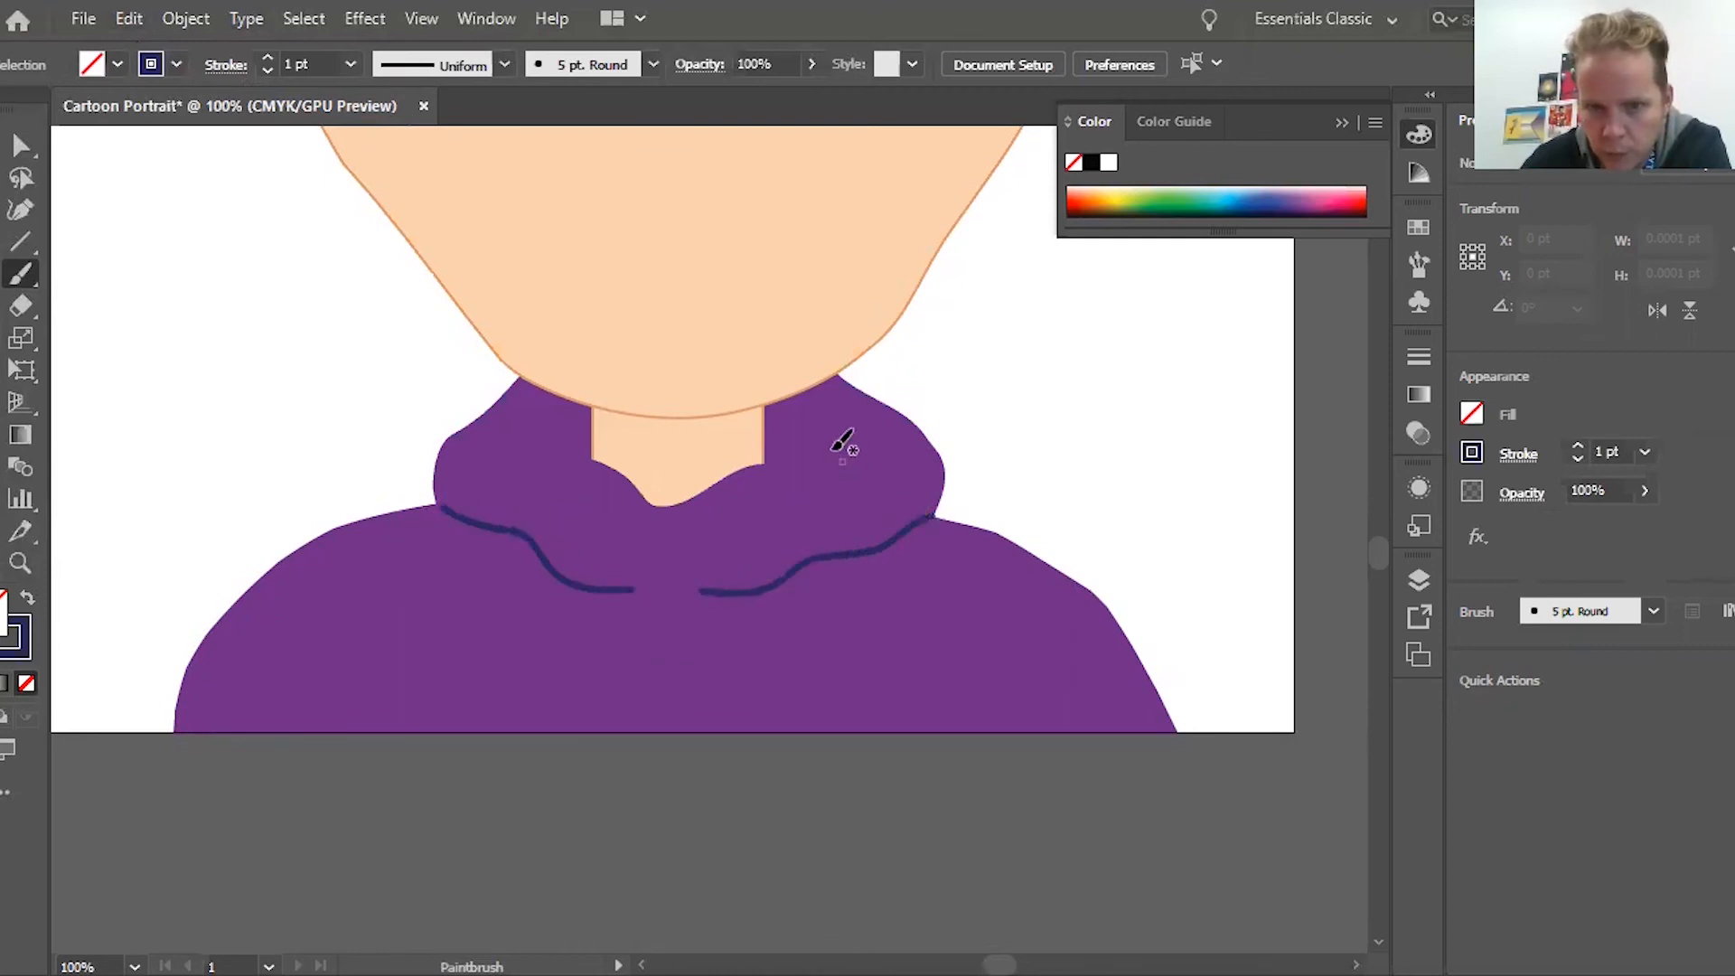
Paint short dark blue crease marks on the hood on both sides of the neck
mouse_move(787, 418)
left_mouse_down()
mouse_move(829, 458)
mouse_move(793, 488)
left_mouse_up()
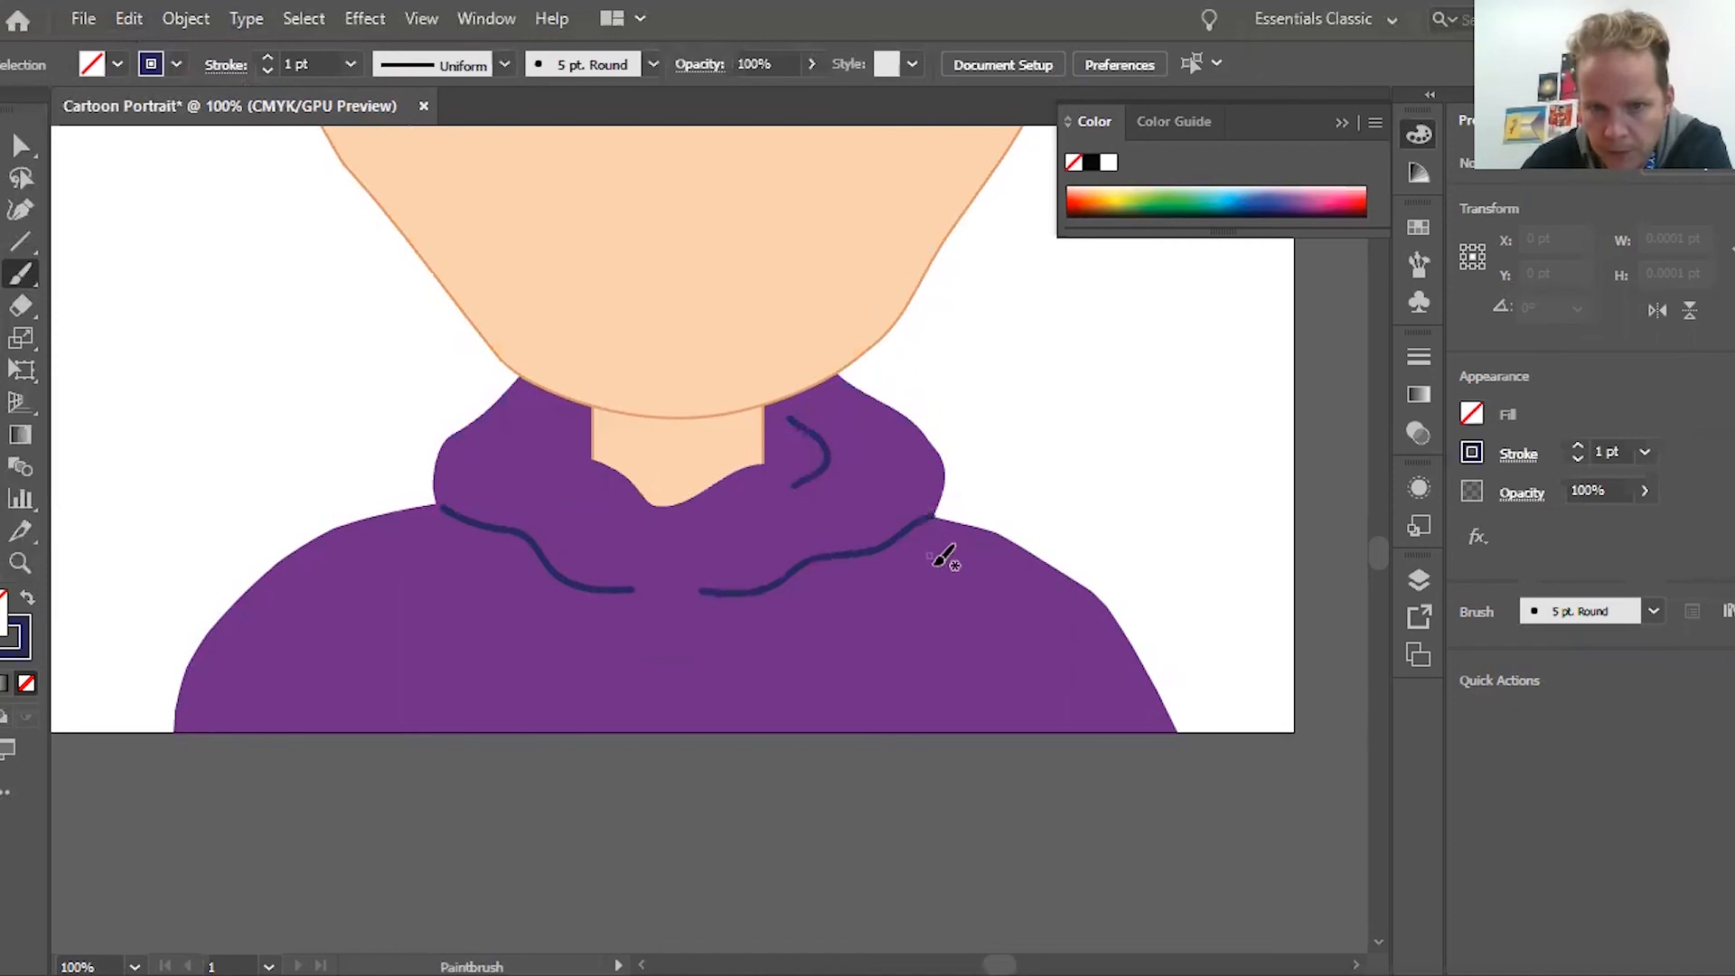
left_click_drag(579, 496, 546, 478)
left_click(545, 461)
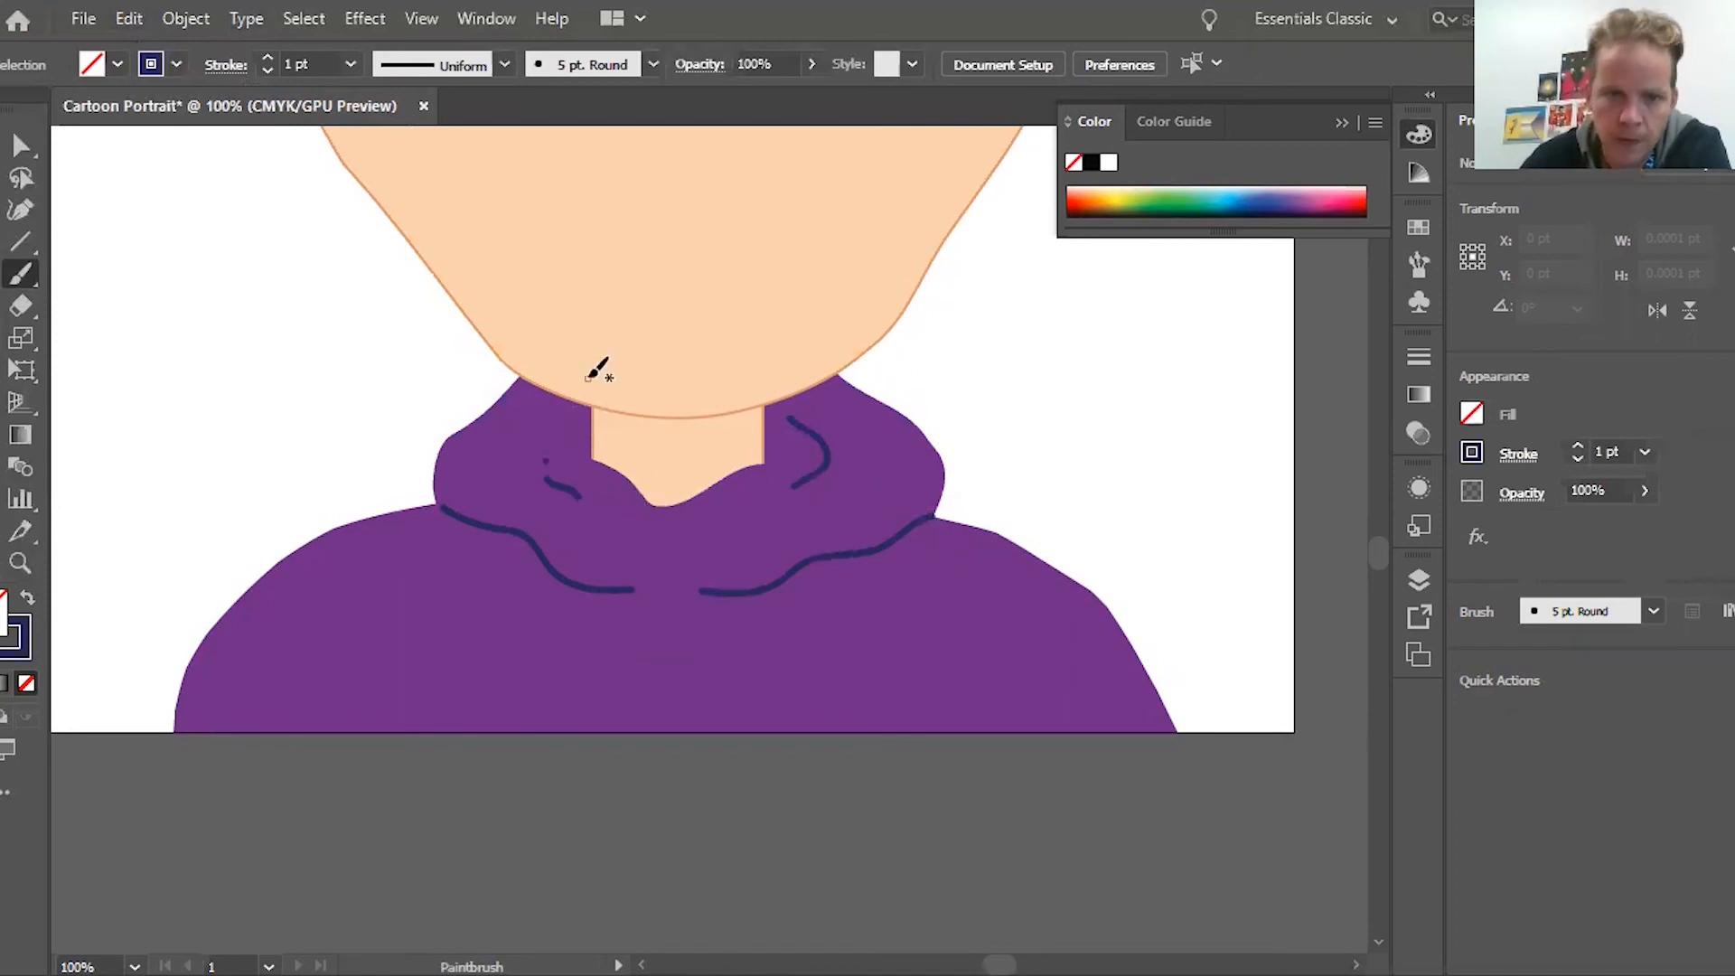
Set the stroke to light blue and paint two wavy drawstrings from below the hood to the shirt's lower edge
left_click(168, 65)
left_click(102, 109)
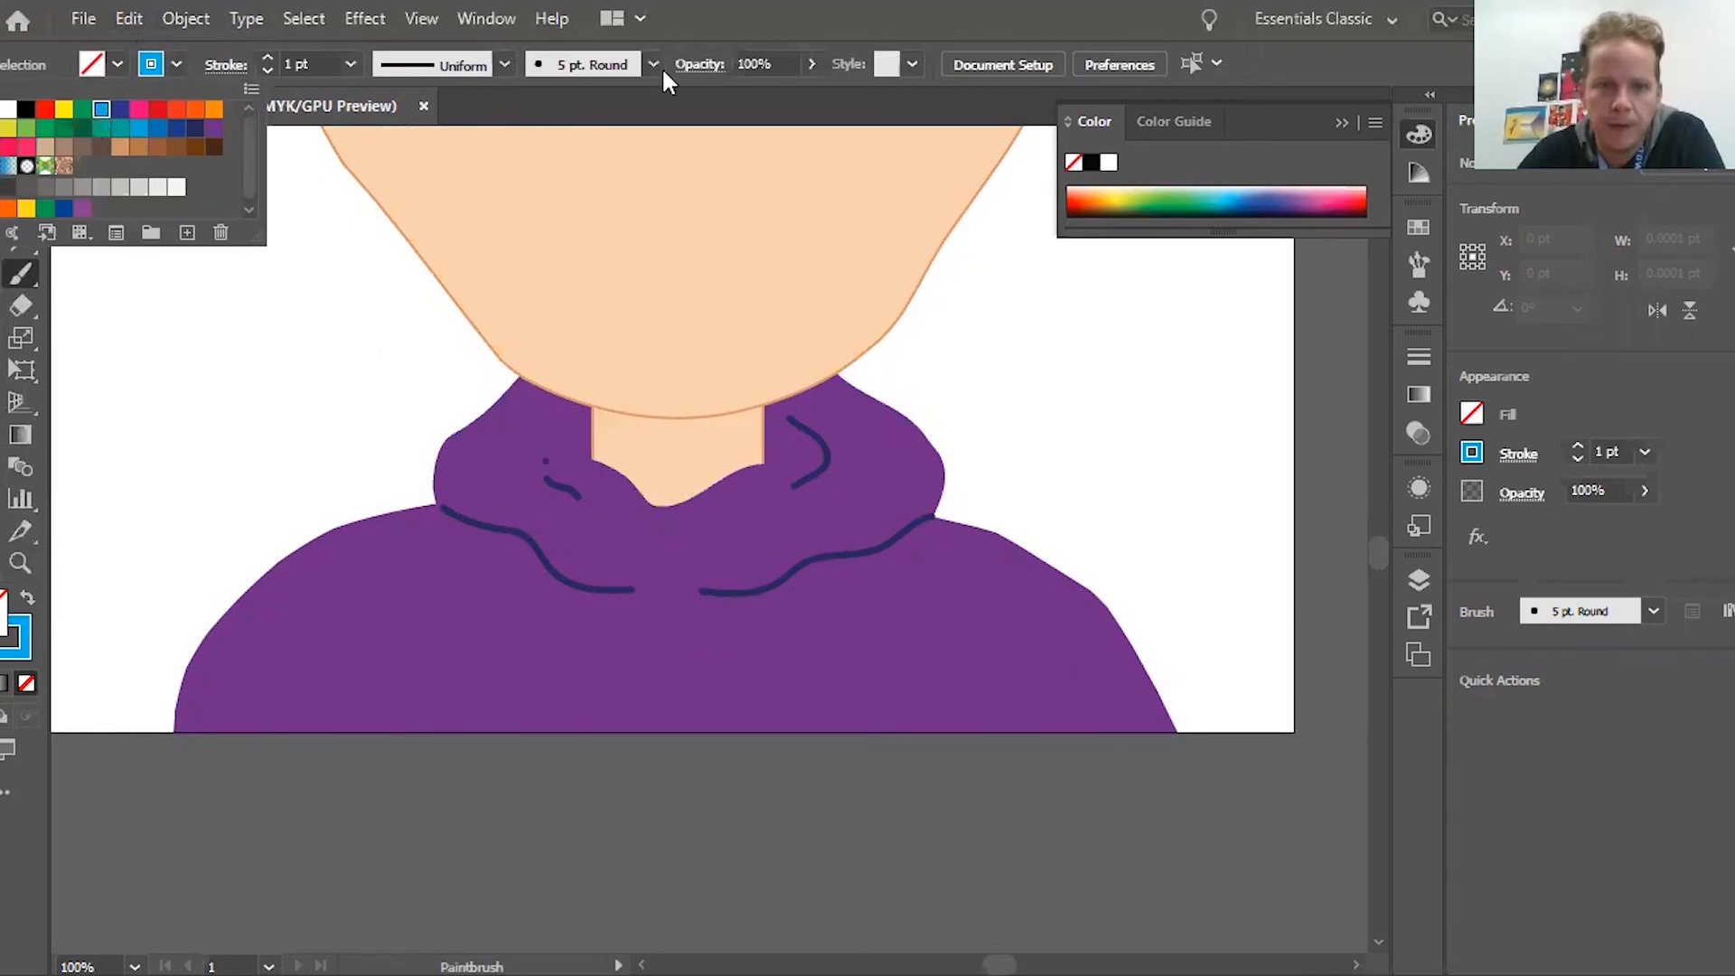
left_click(360, 548)
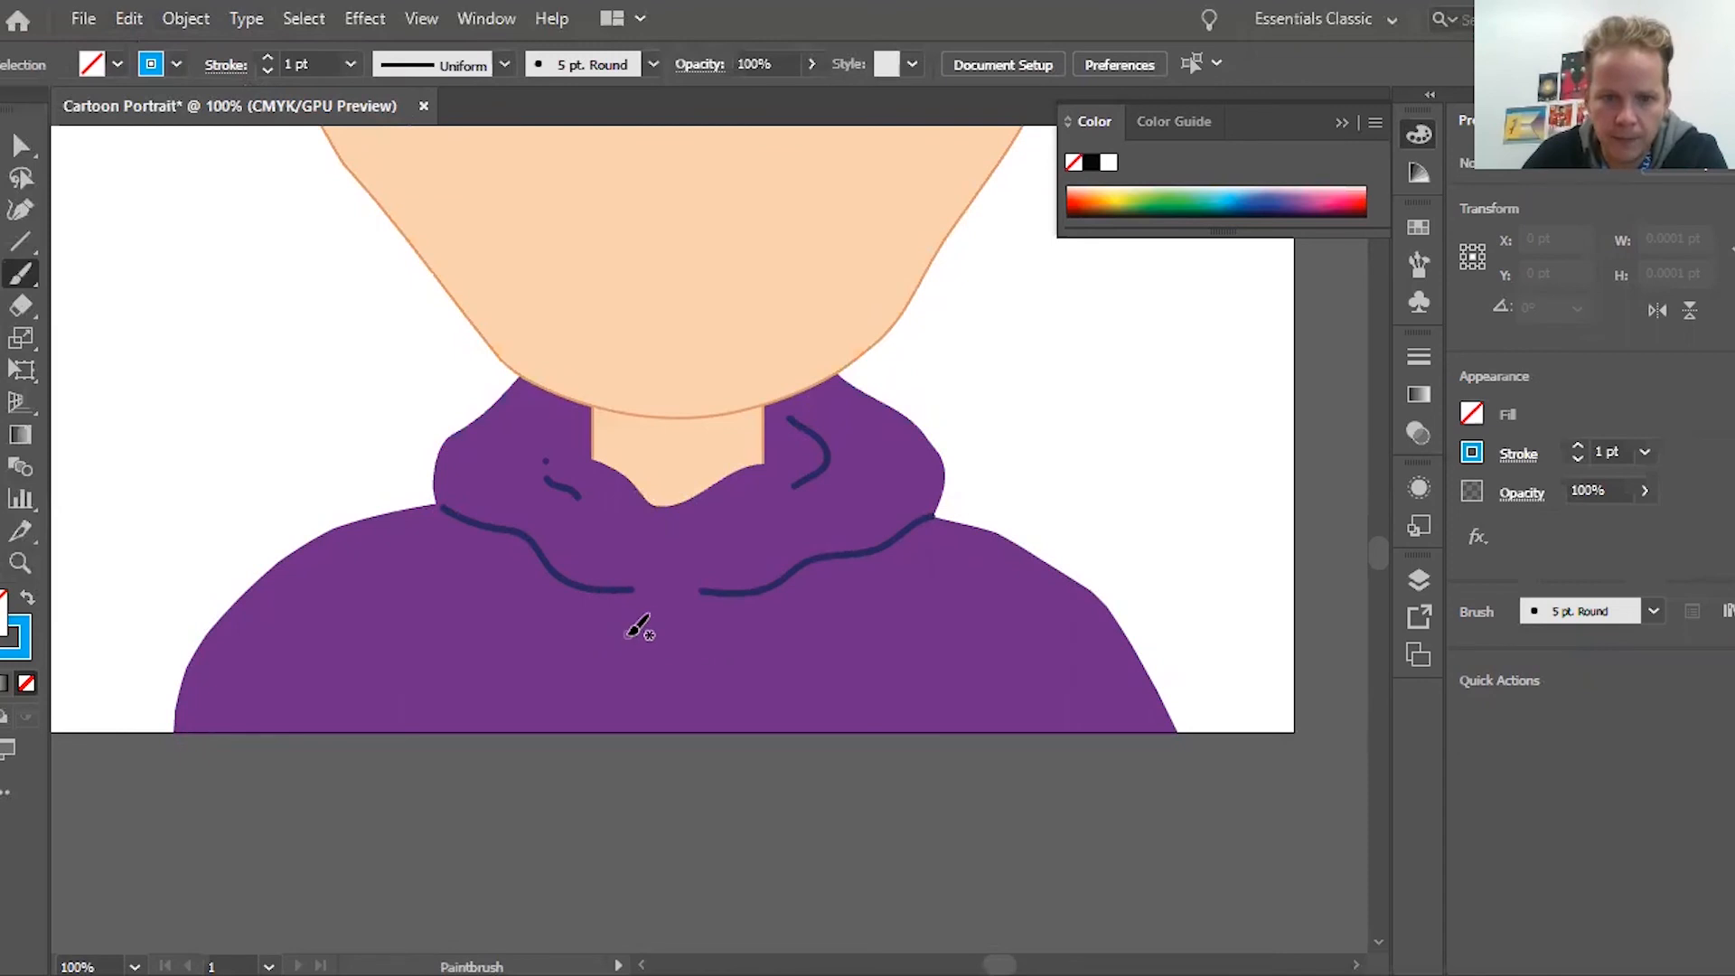
mouse_move(643, 623)
left_mouse_down()
mouse_move(604, 697)
mouse_move(605, 732)
left_mouse_up()
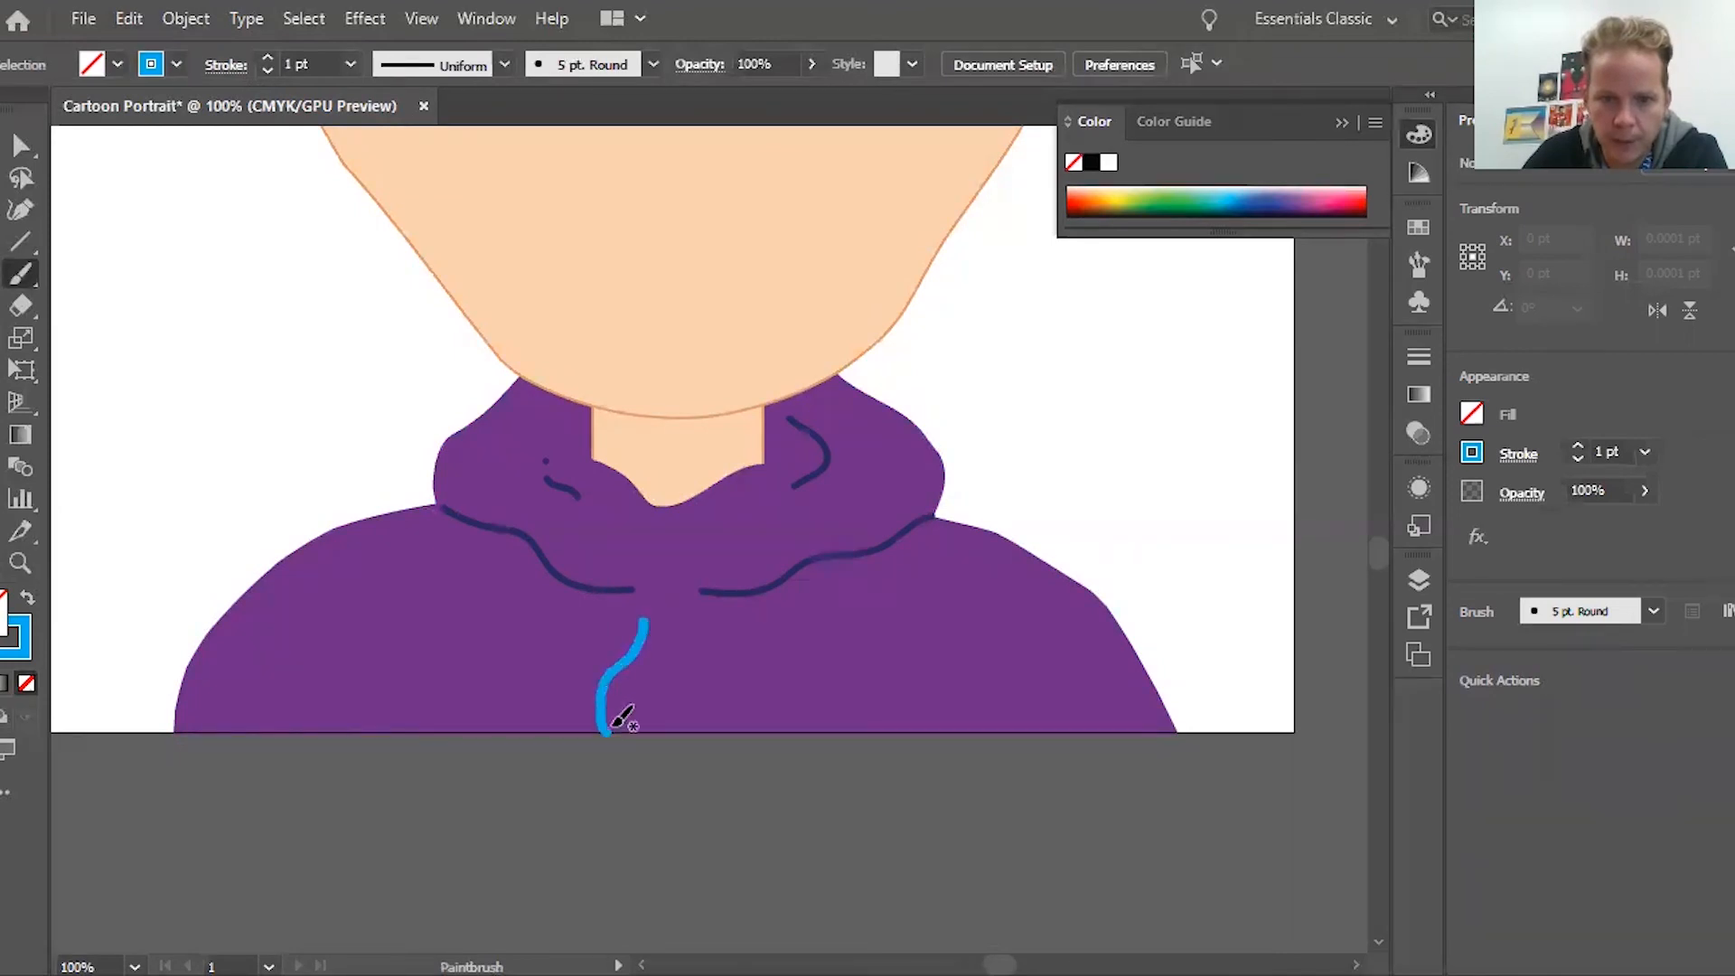
left_click_drag(674, 620, 688, 732)
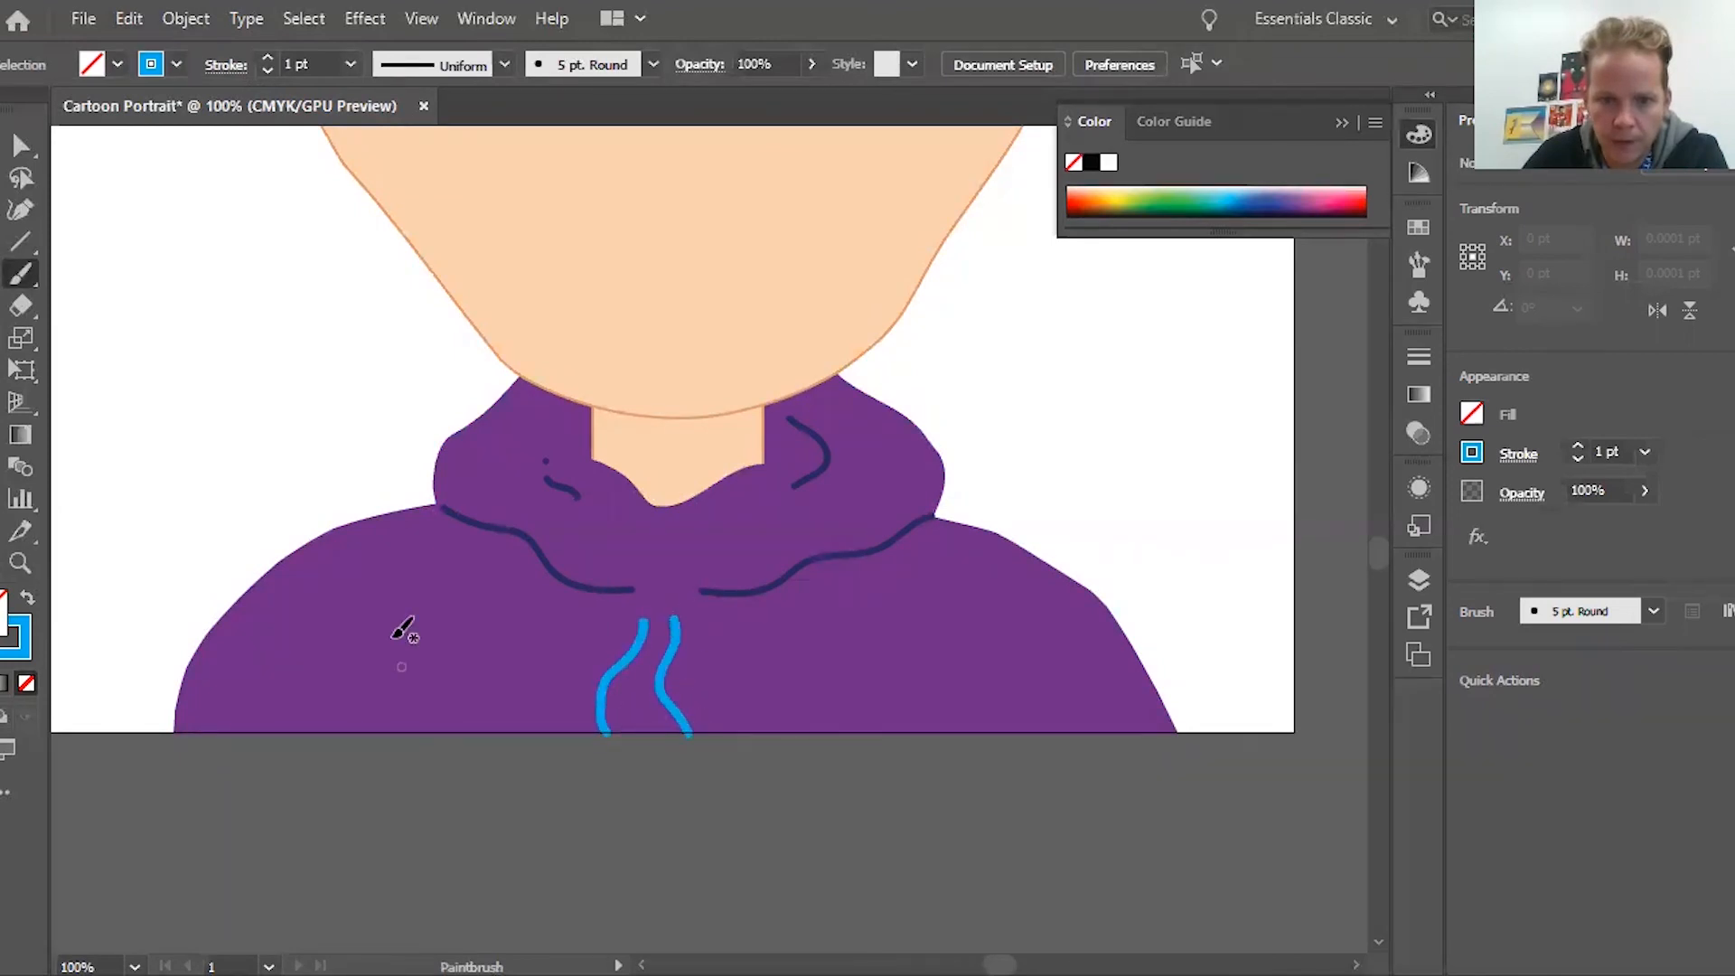
mouse_move(438, 517)
left_mouse_down()
mouse_move(302, 593)
mouse_move(259, 708)
mouse_move(309, 581)
mouse_move(271, 697)
left_mouse_up()
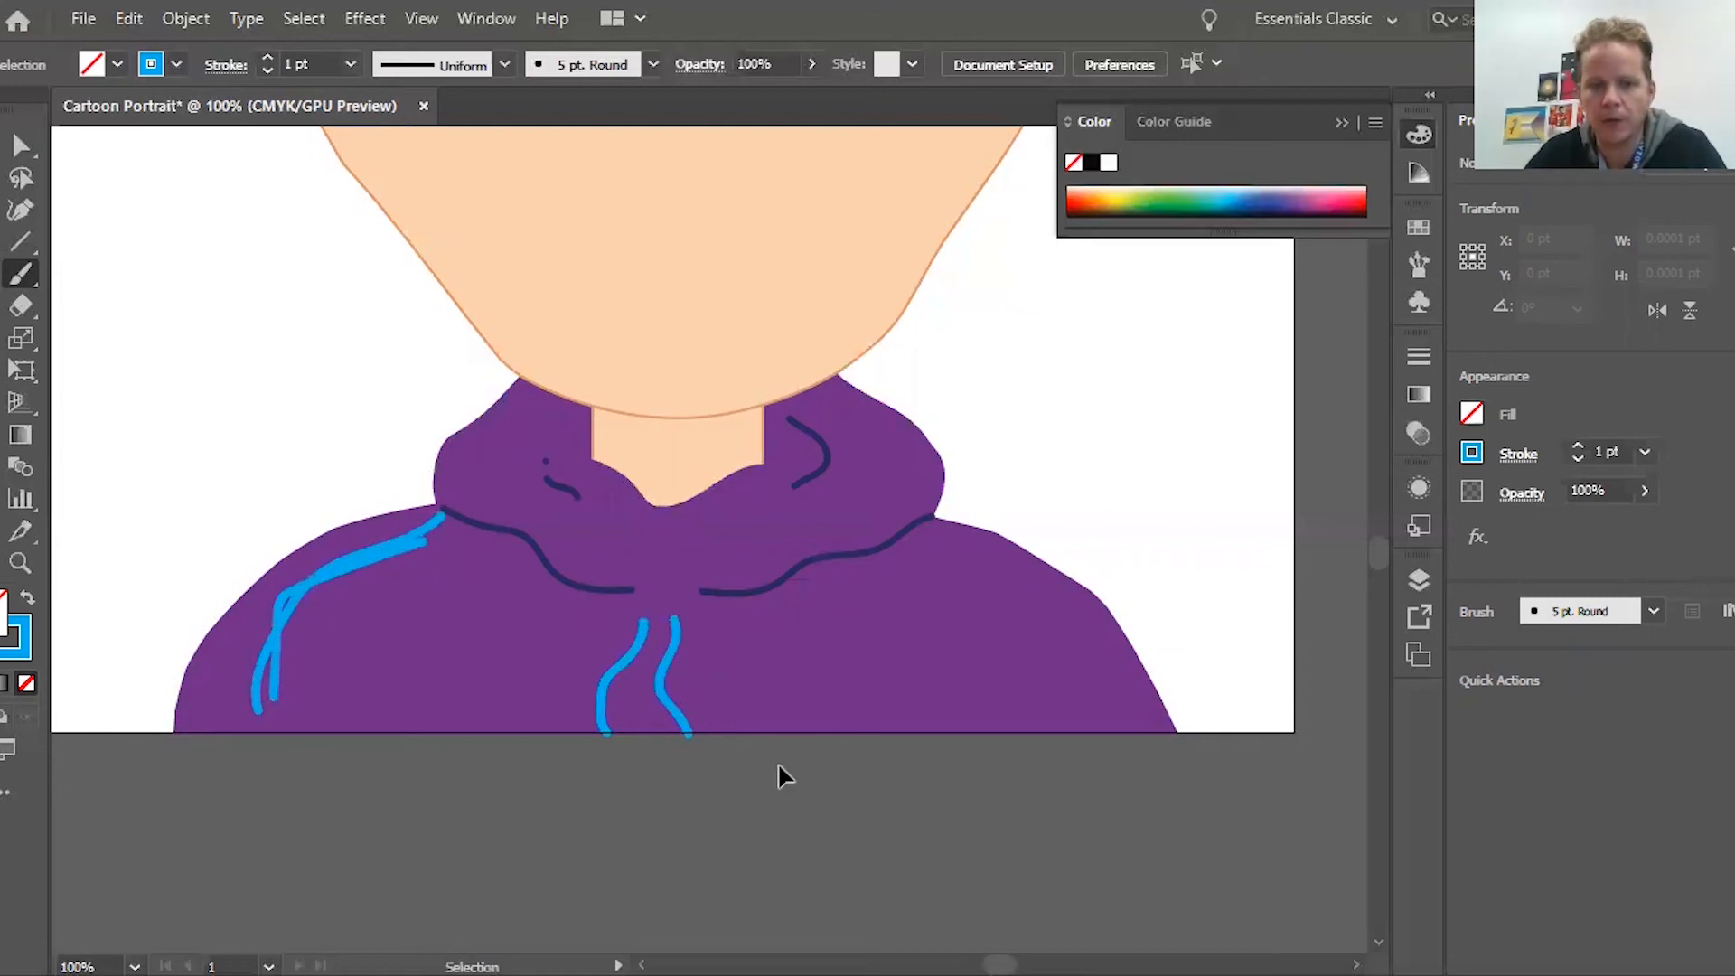
key("ctrl+z")
key("ctrl+z")
Outline the body of the purple hoodie with a light blue 1 pt stroke
key("v")
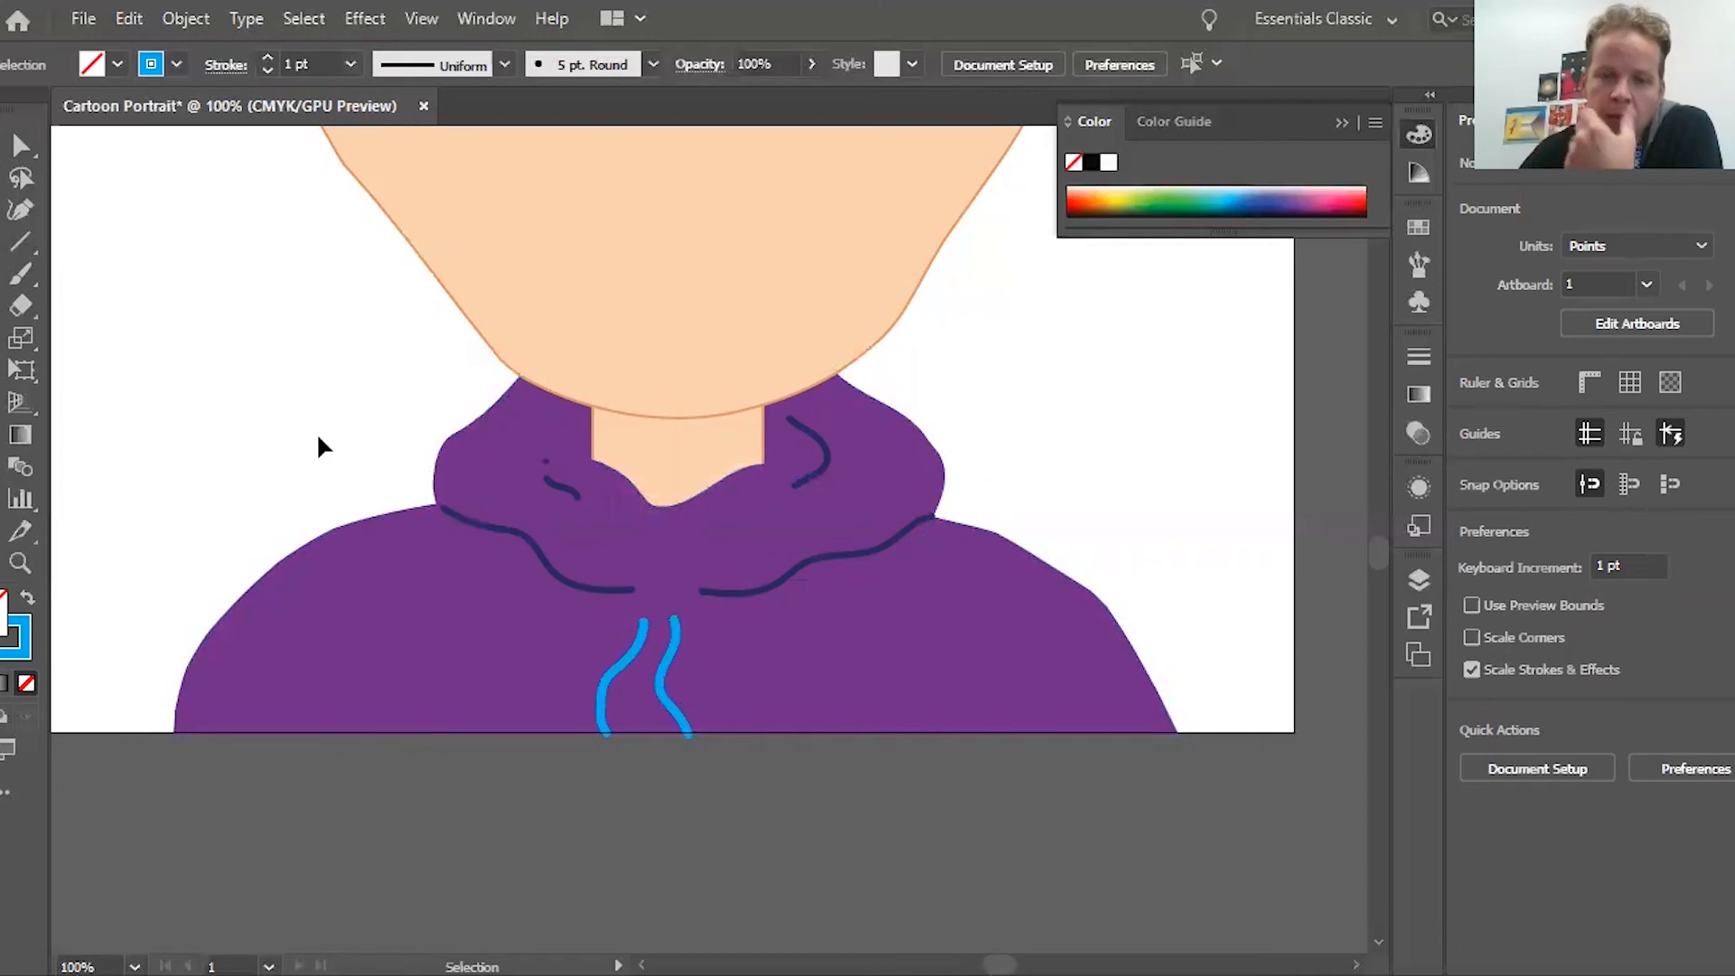
left_click(334, 623)
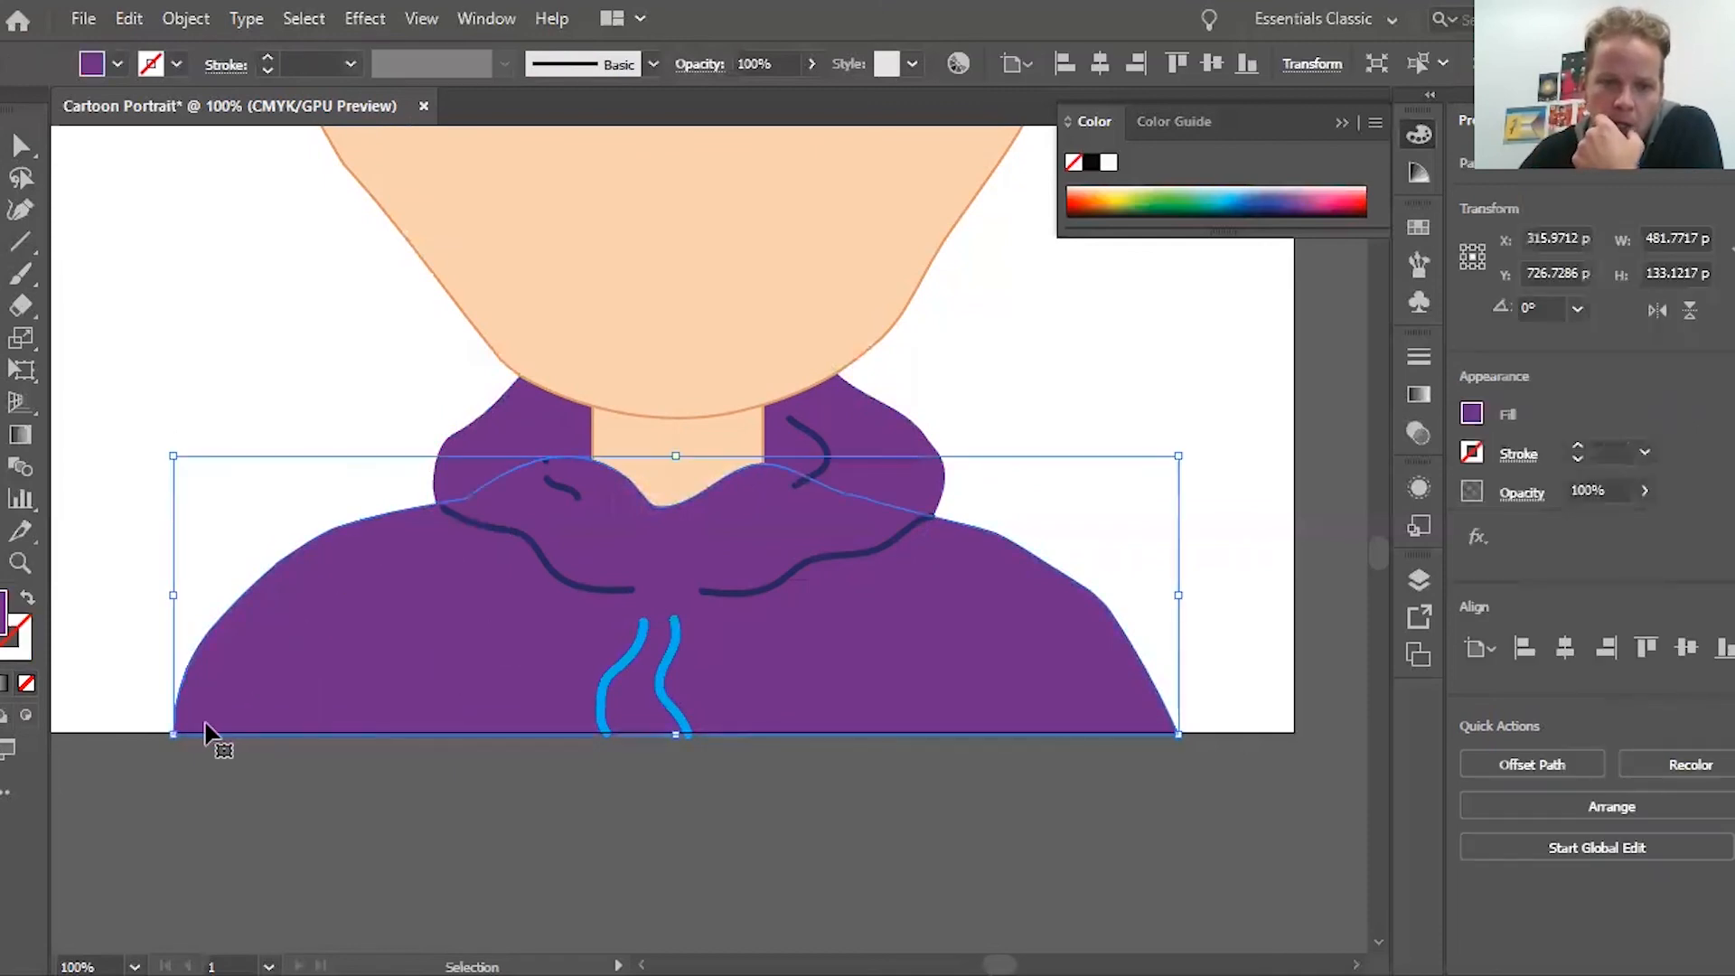
left_click(177, 65)
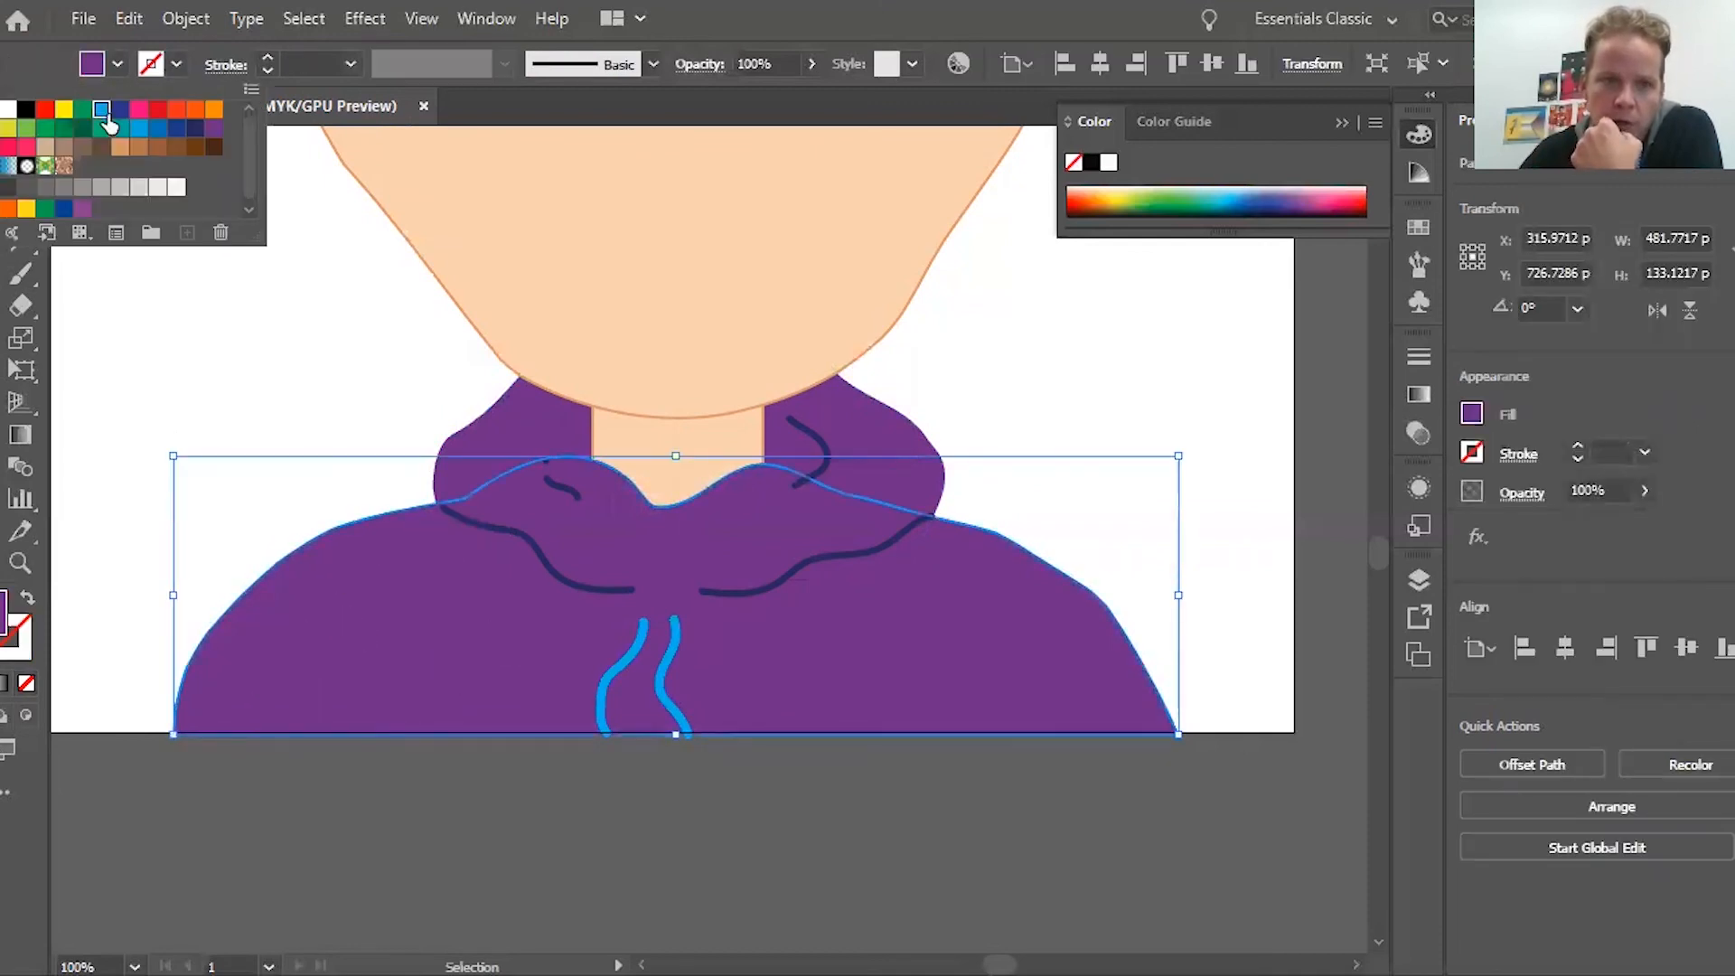
left_click(101, 109)
left_click(341, 298)
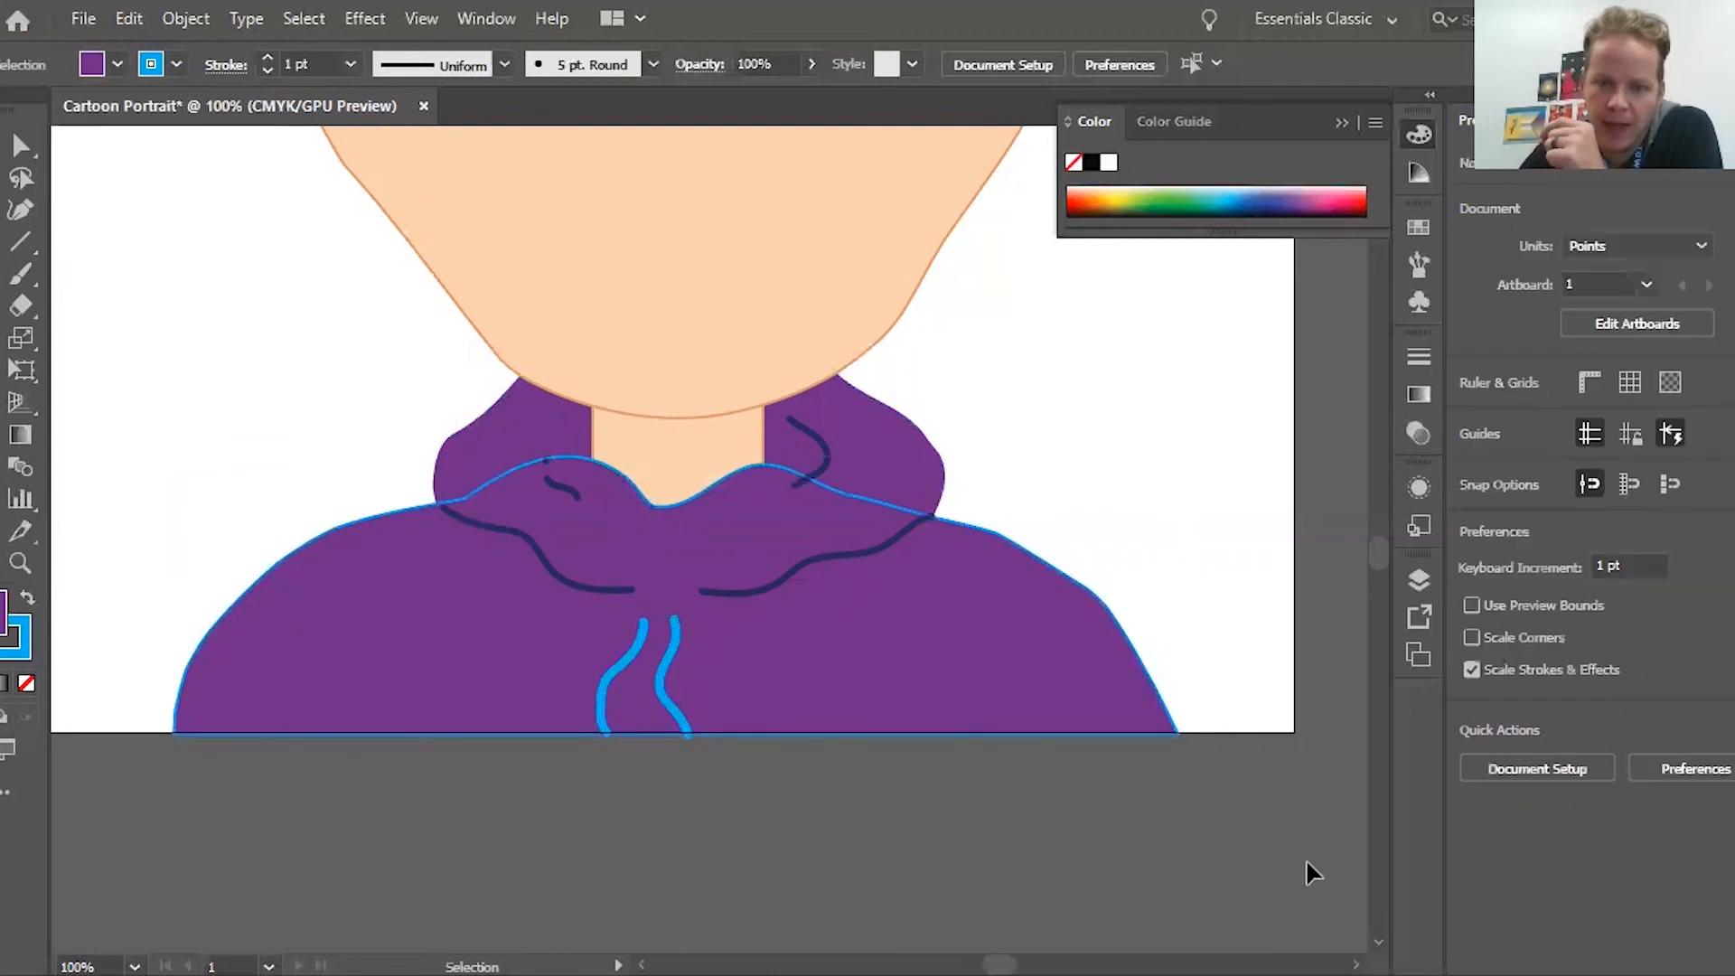
Remove the light blue outline from the hoodie's body by setting its stroke to None
left_click(348, 608)
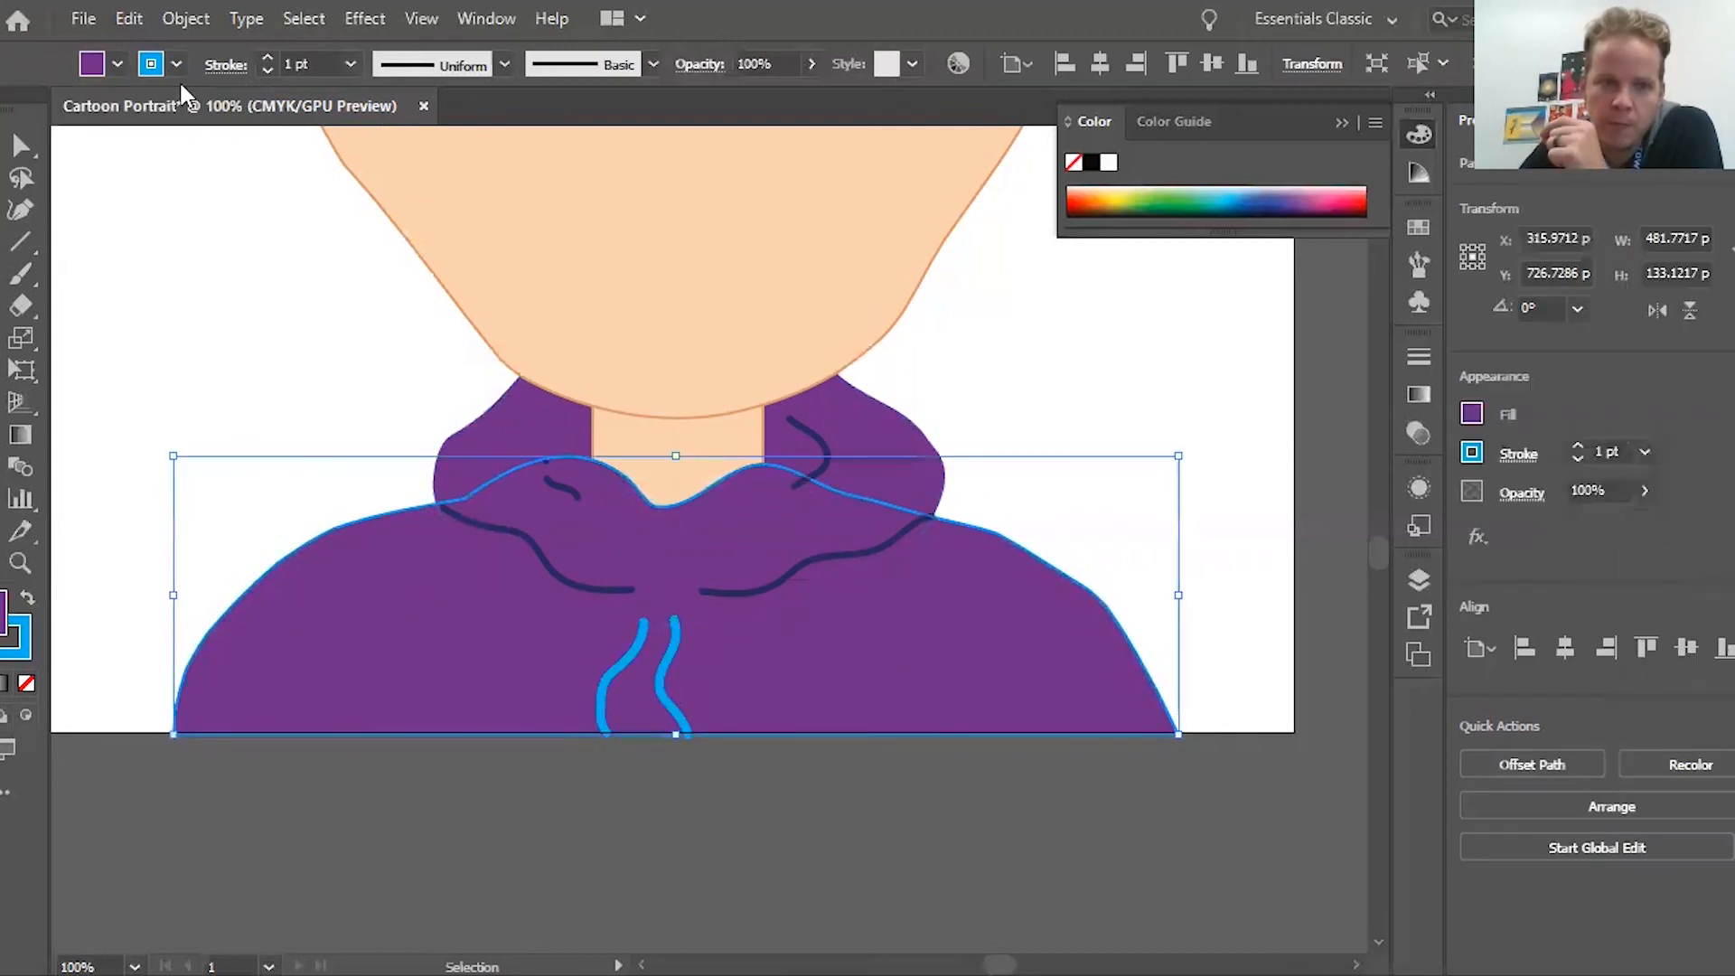
left_click(178, 65)
left_click(0, 110)
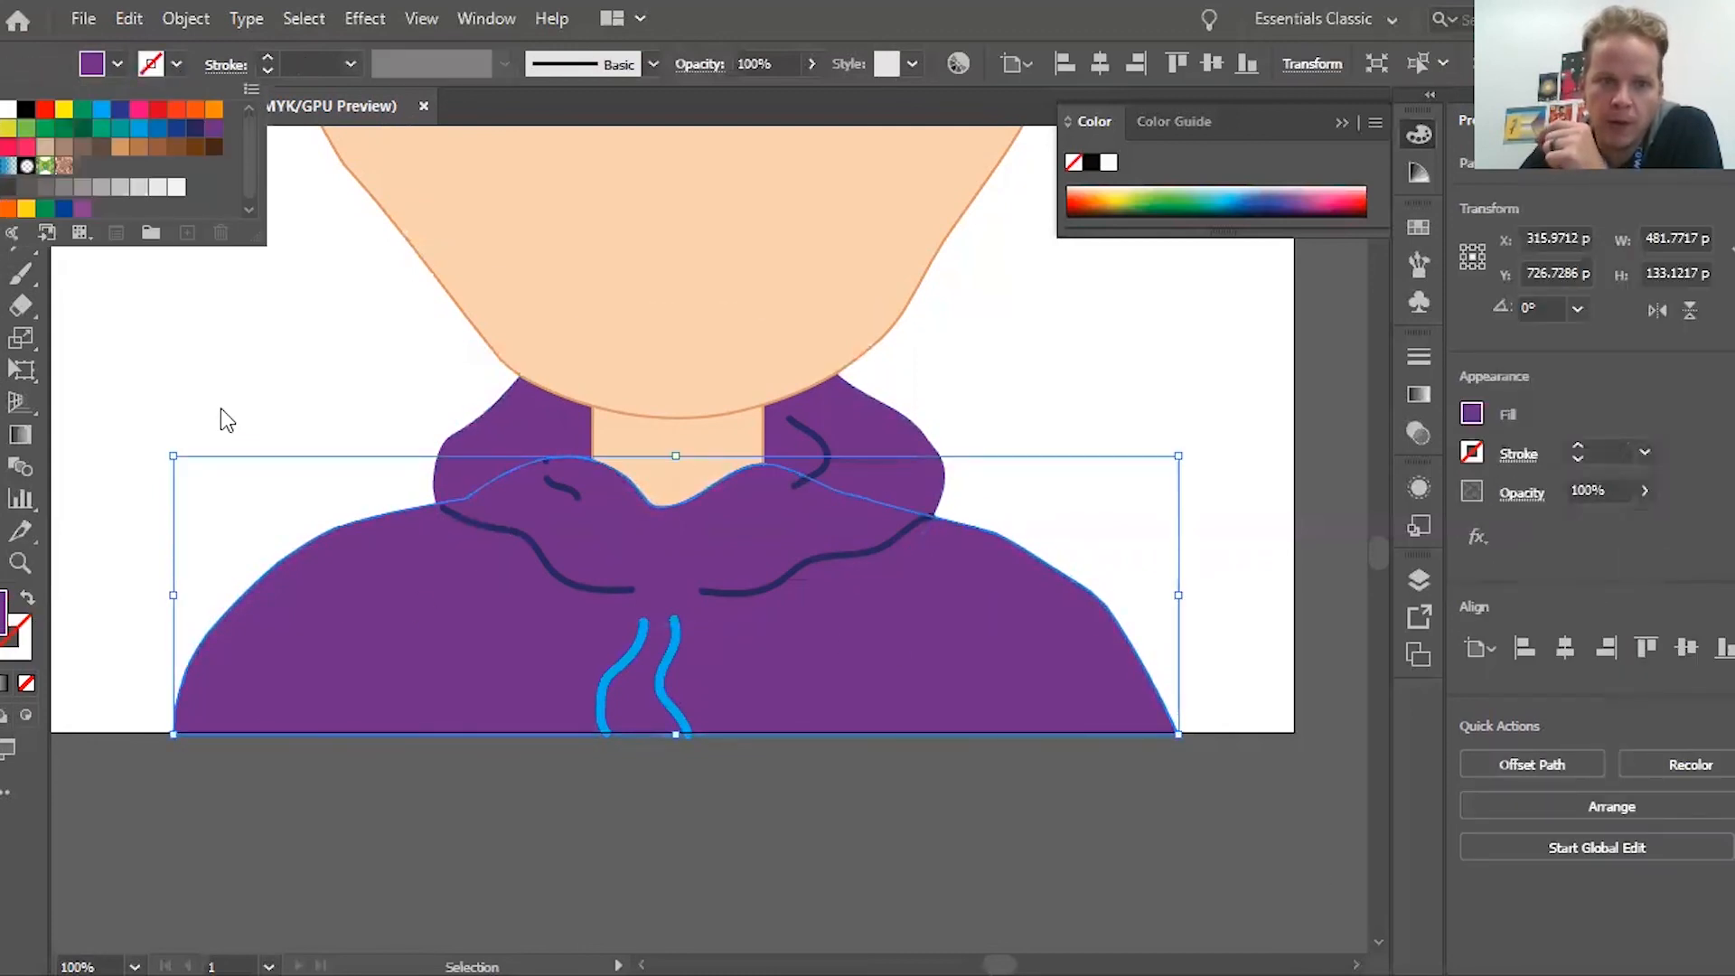
left_click(213, 370)
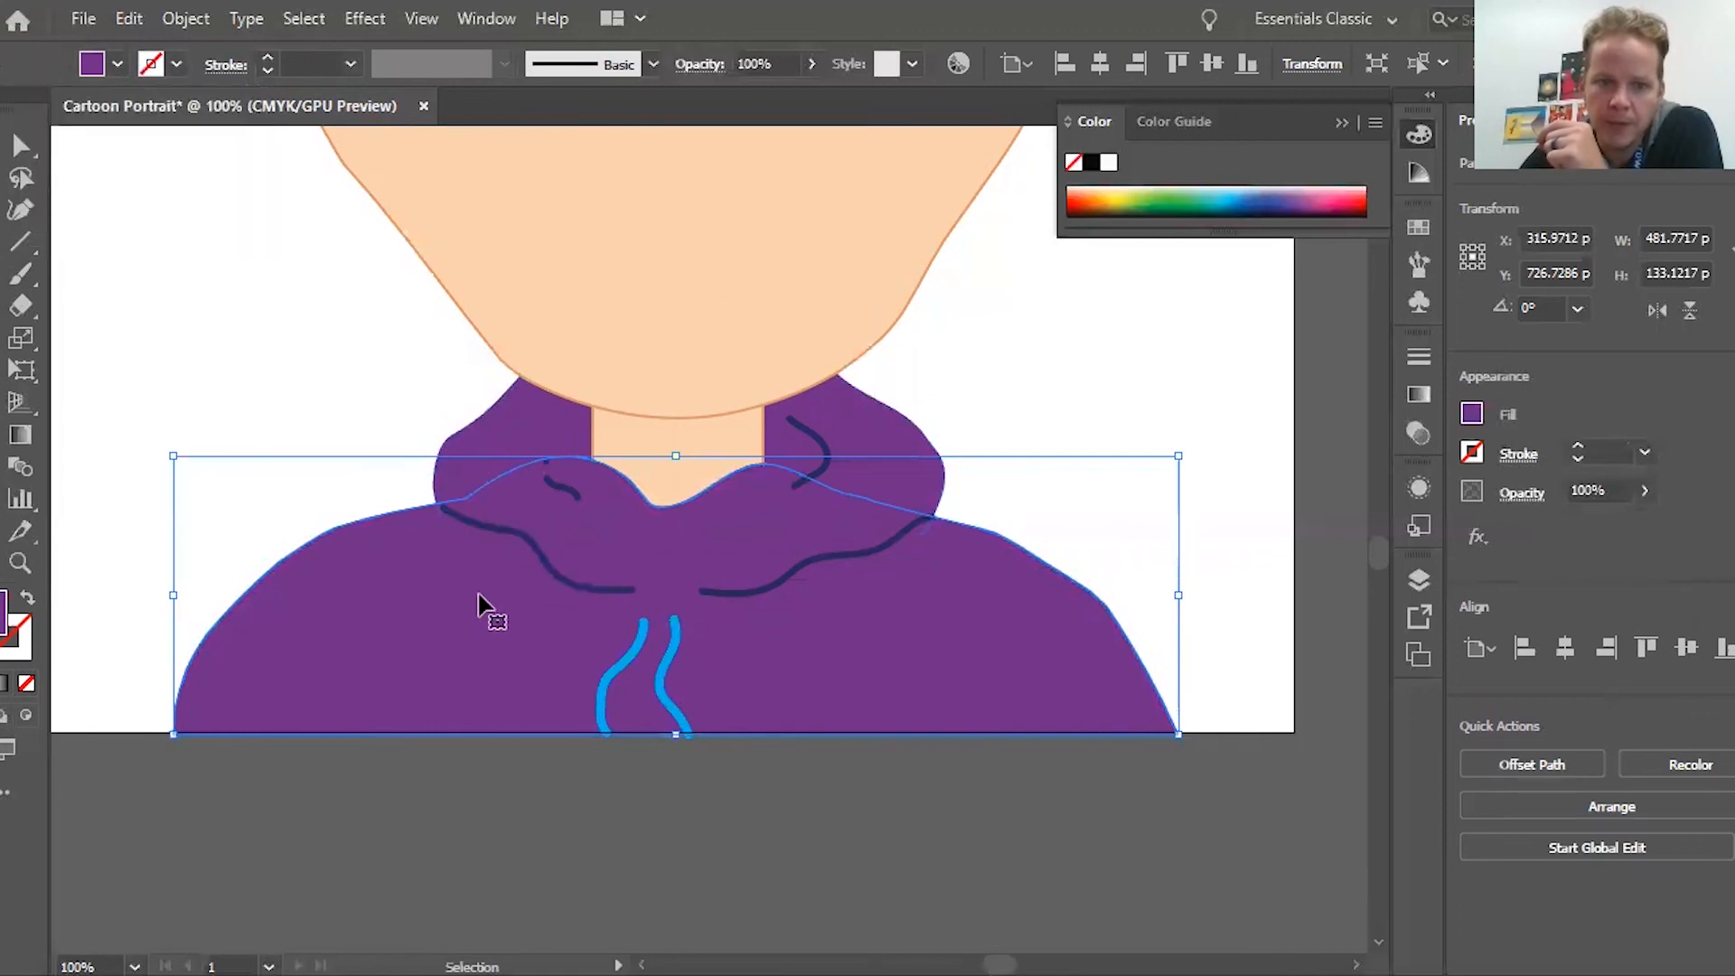
left_click(305, 400)
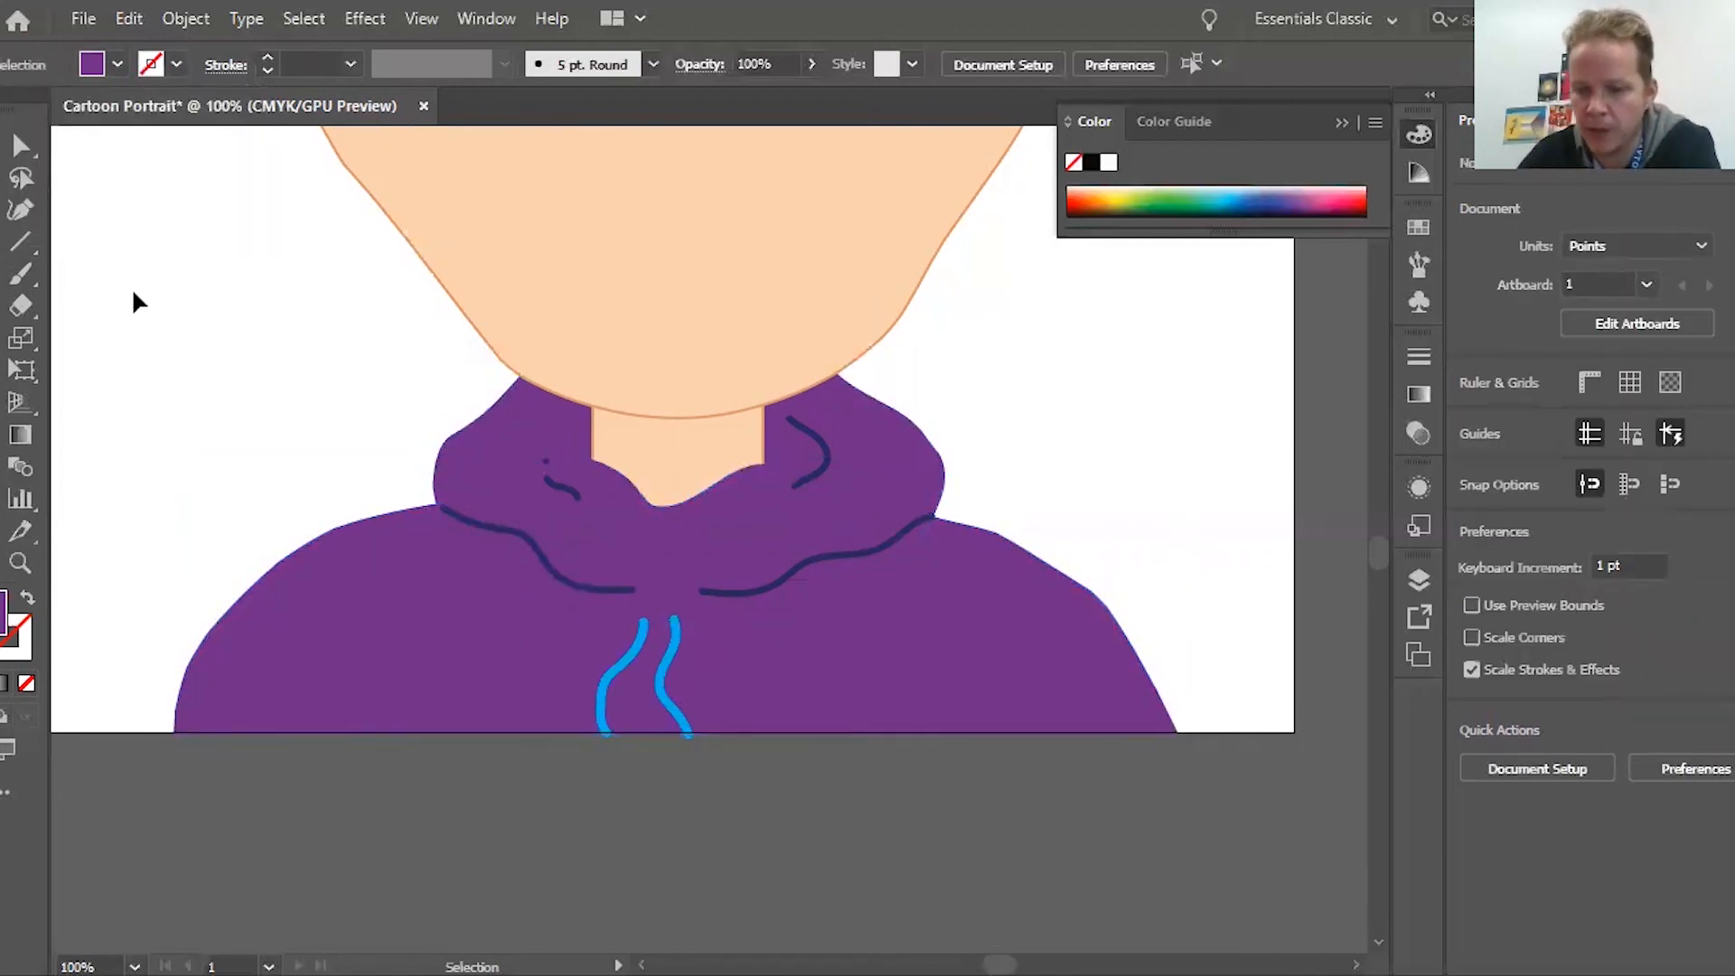
Select the hoodie's body and hood together and open the Nature_Animal Skins pattern swatch library
key("ctrl+0")
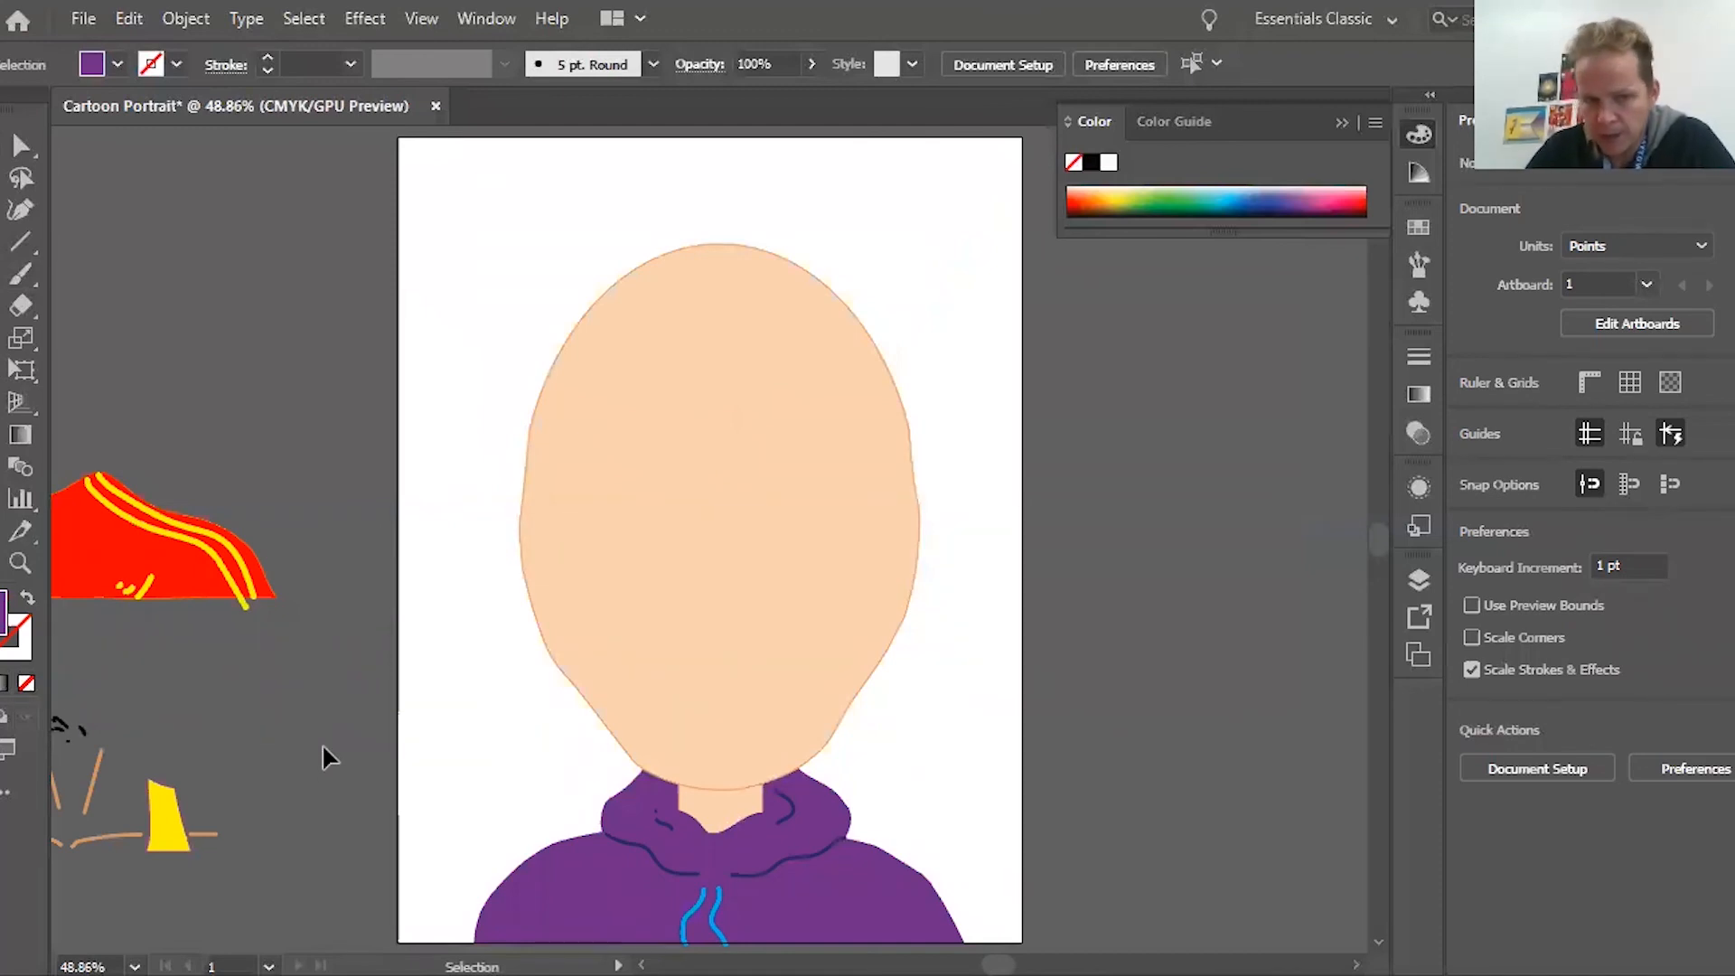
key("ctrl+1")
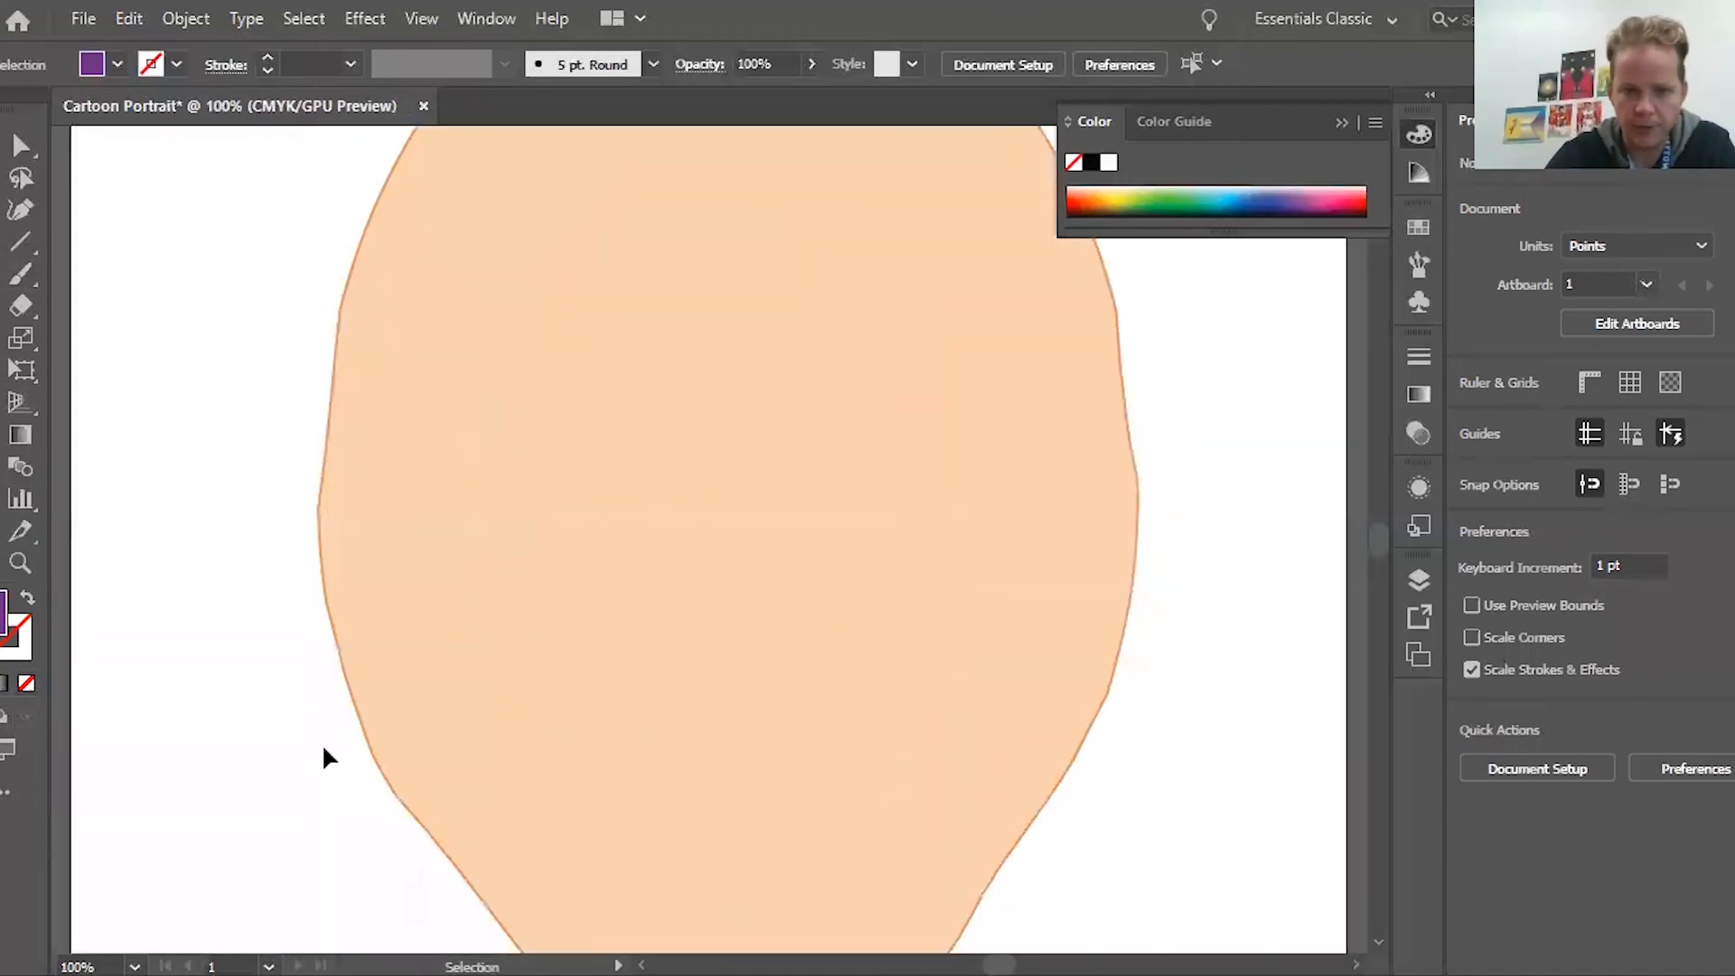
scroll(322, 748, "down", 5)
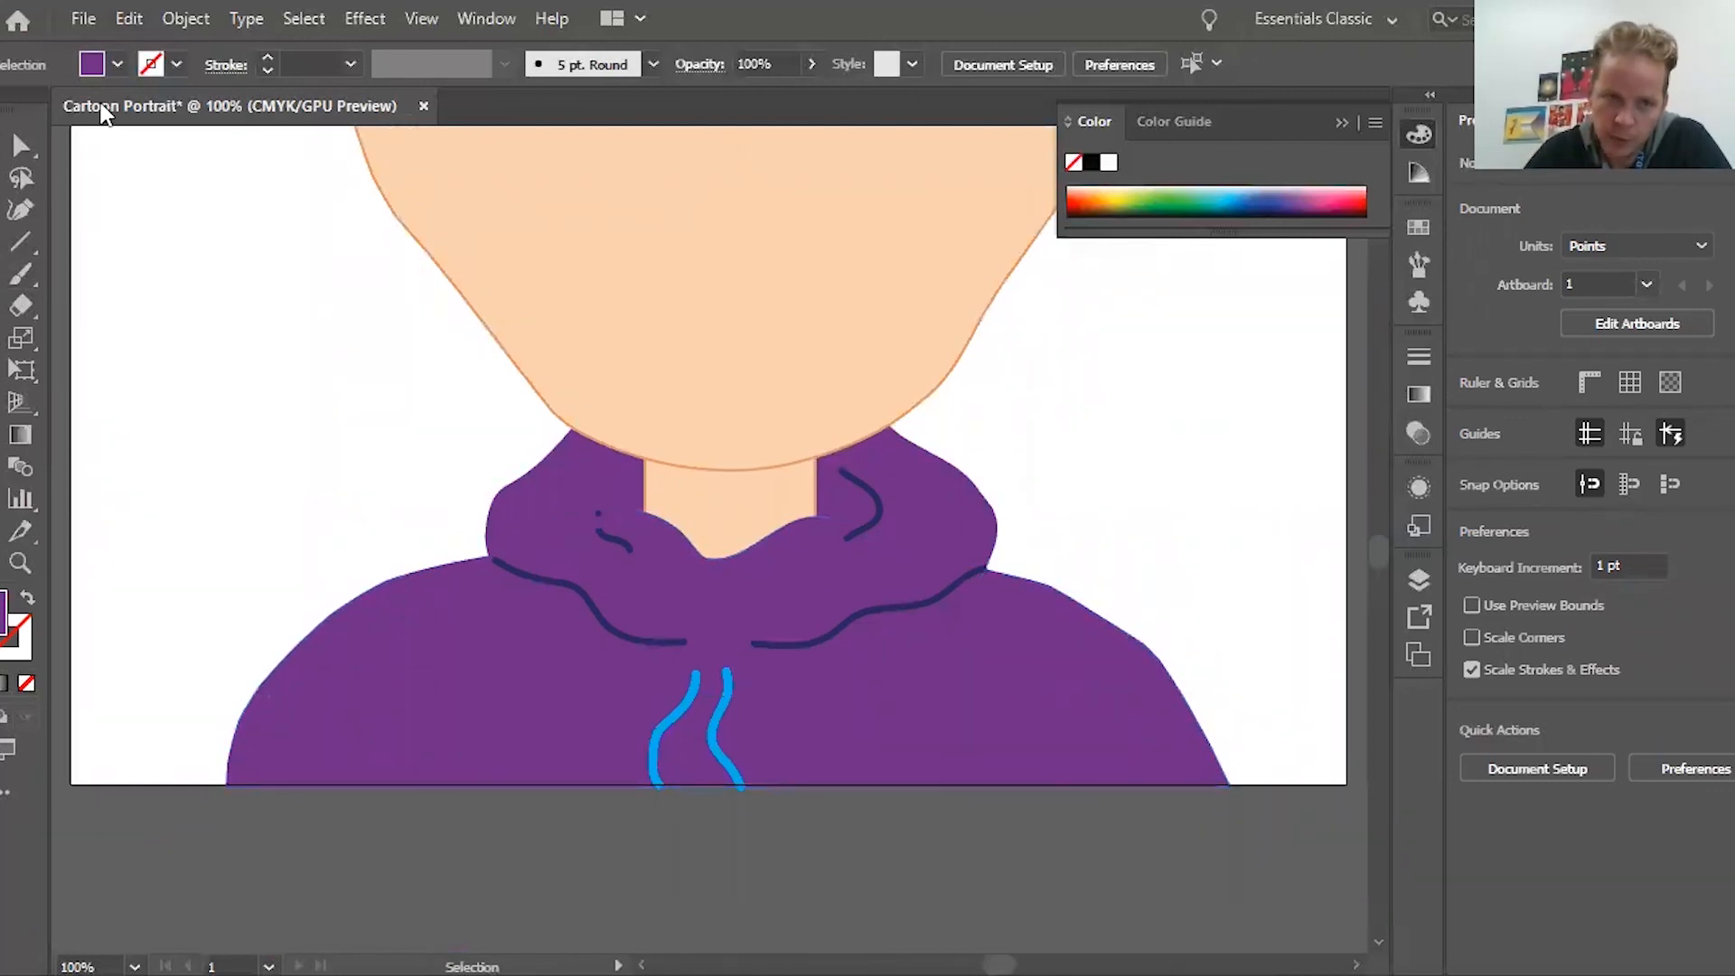
left_click(986, 696)
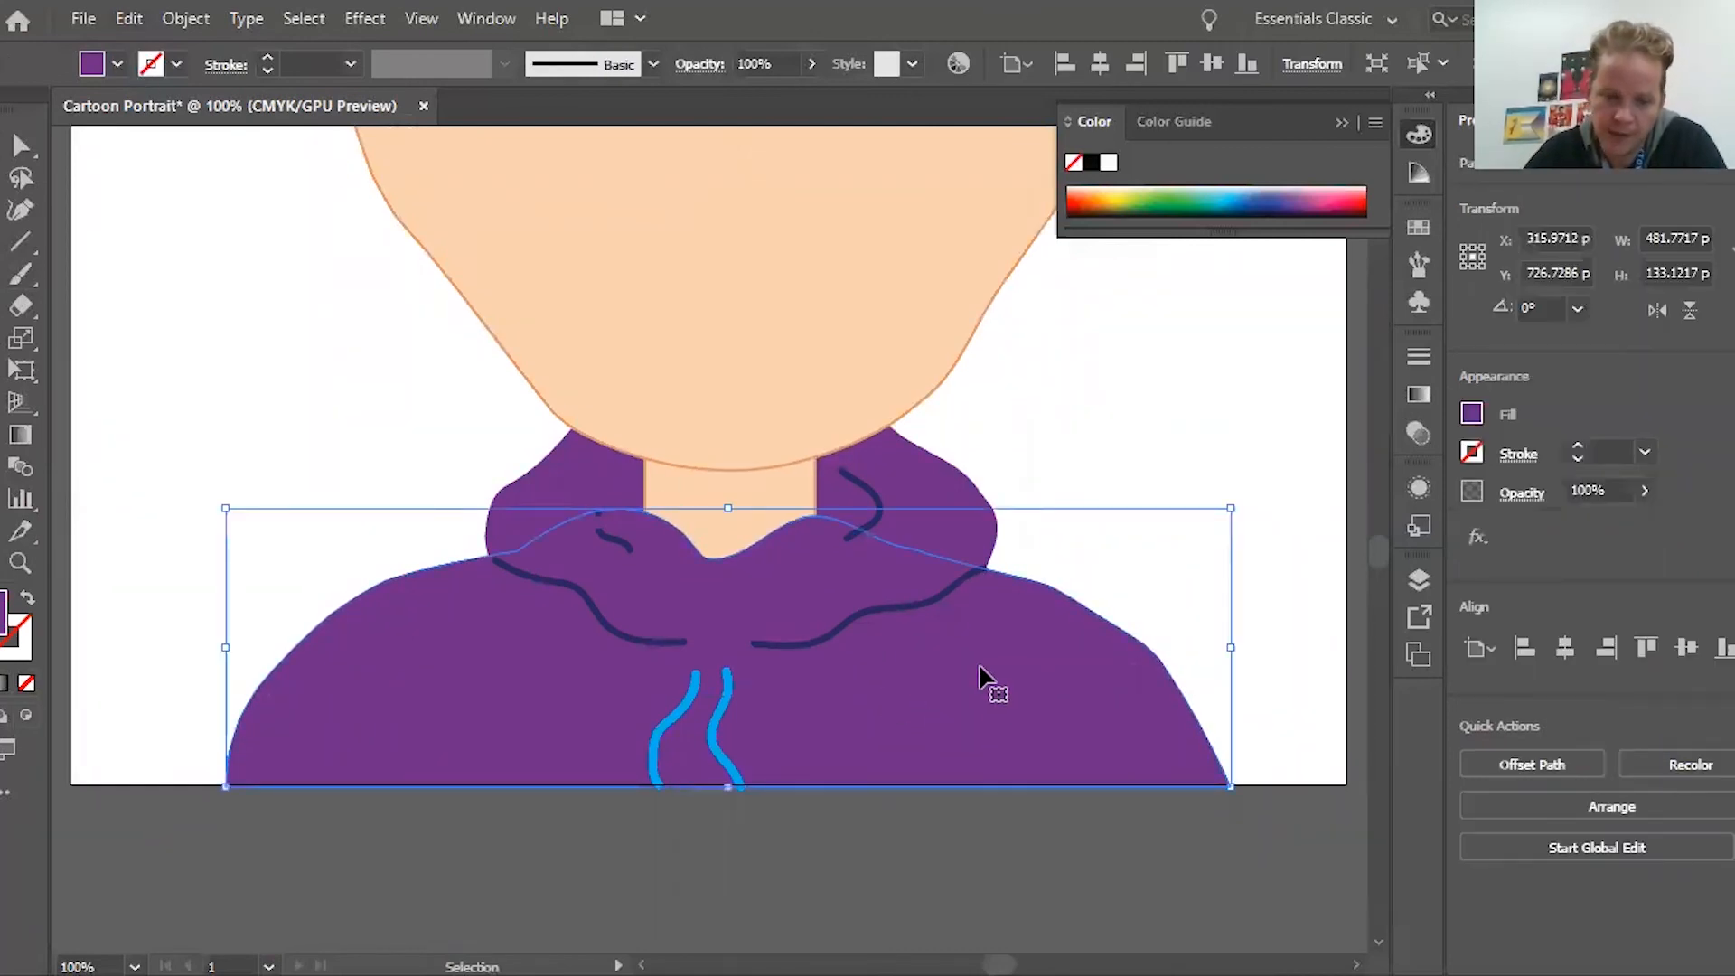
left_click(926, 465, "shift")
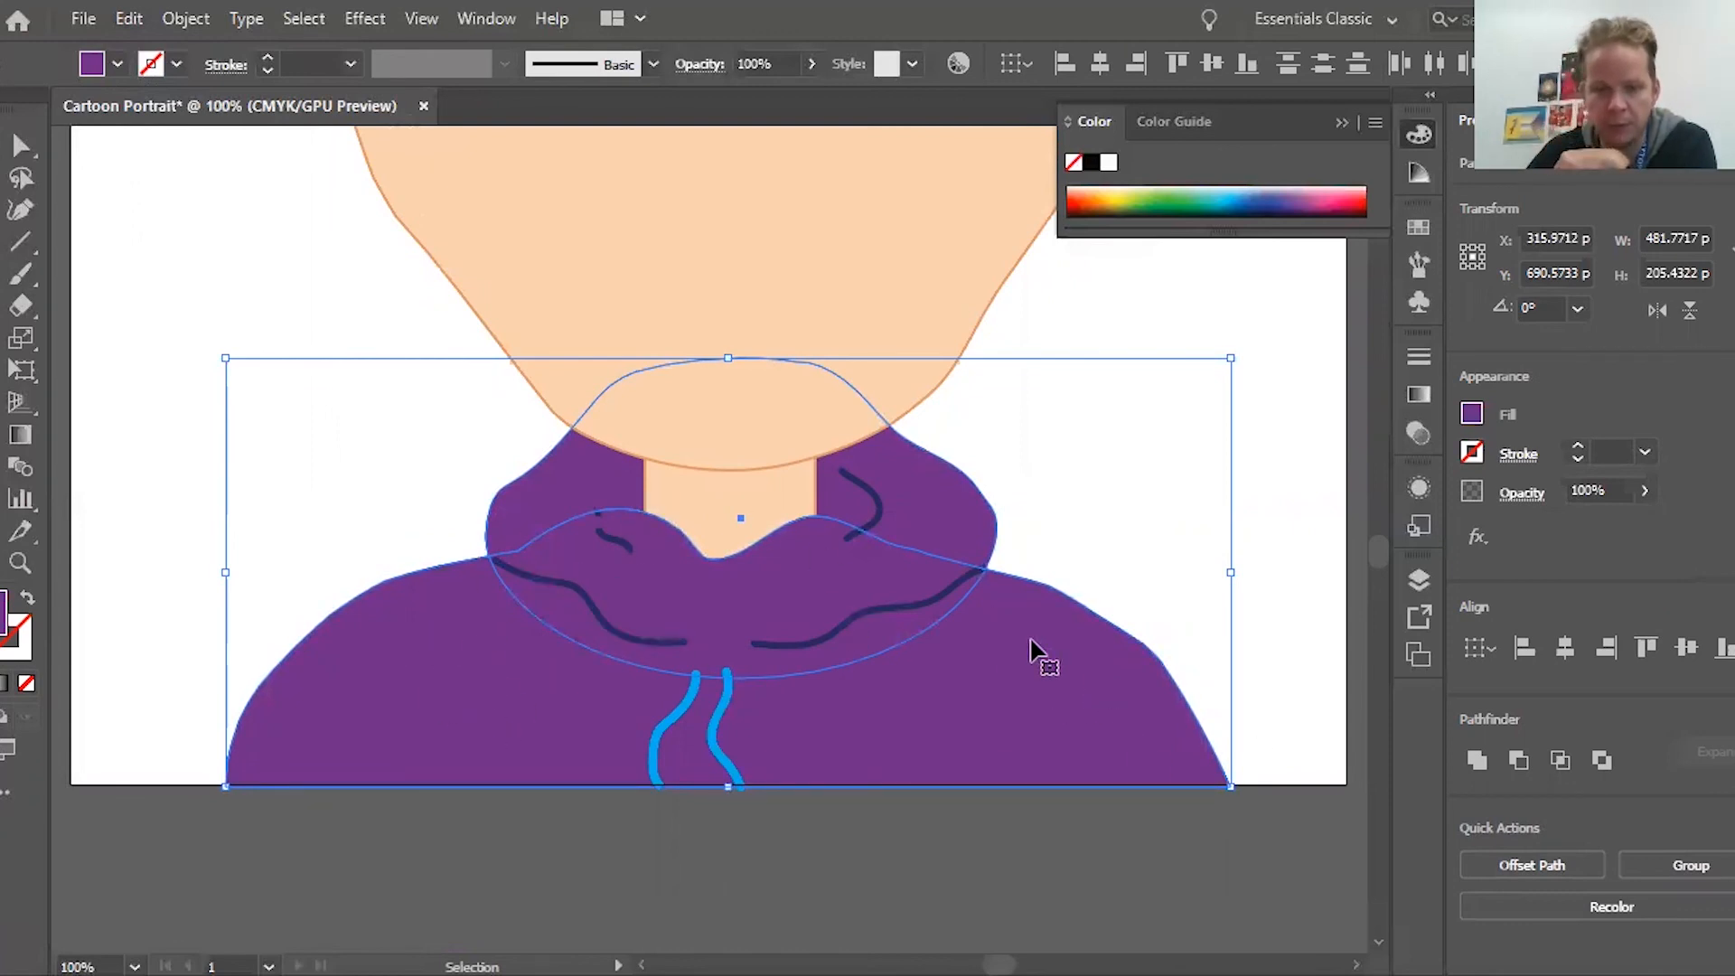
left_click(117, 65)
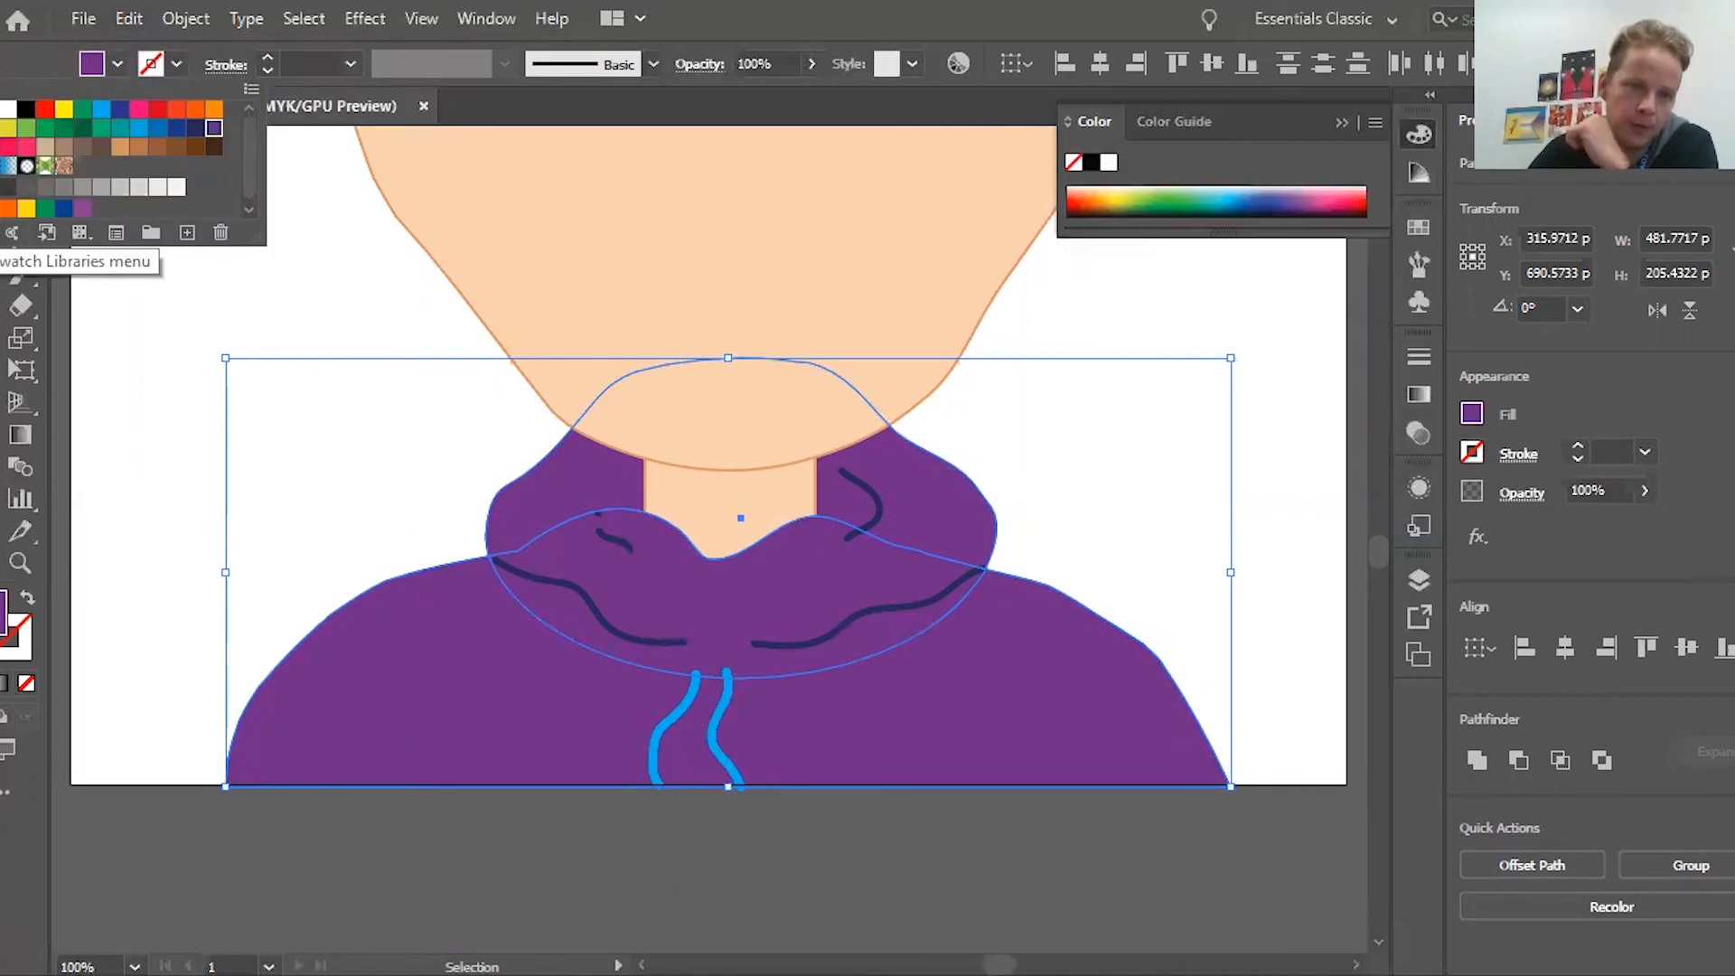
left_click(13, 233)
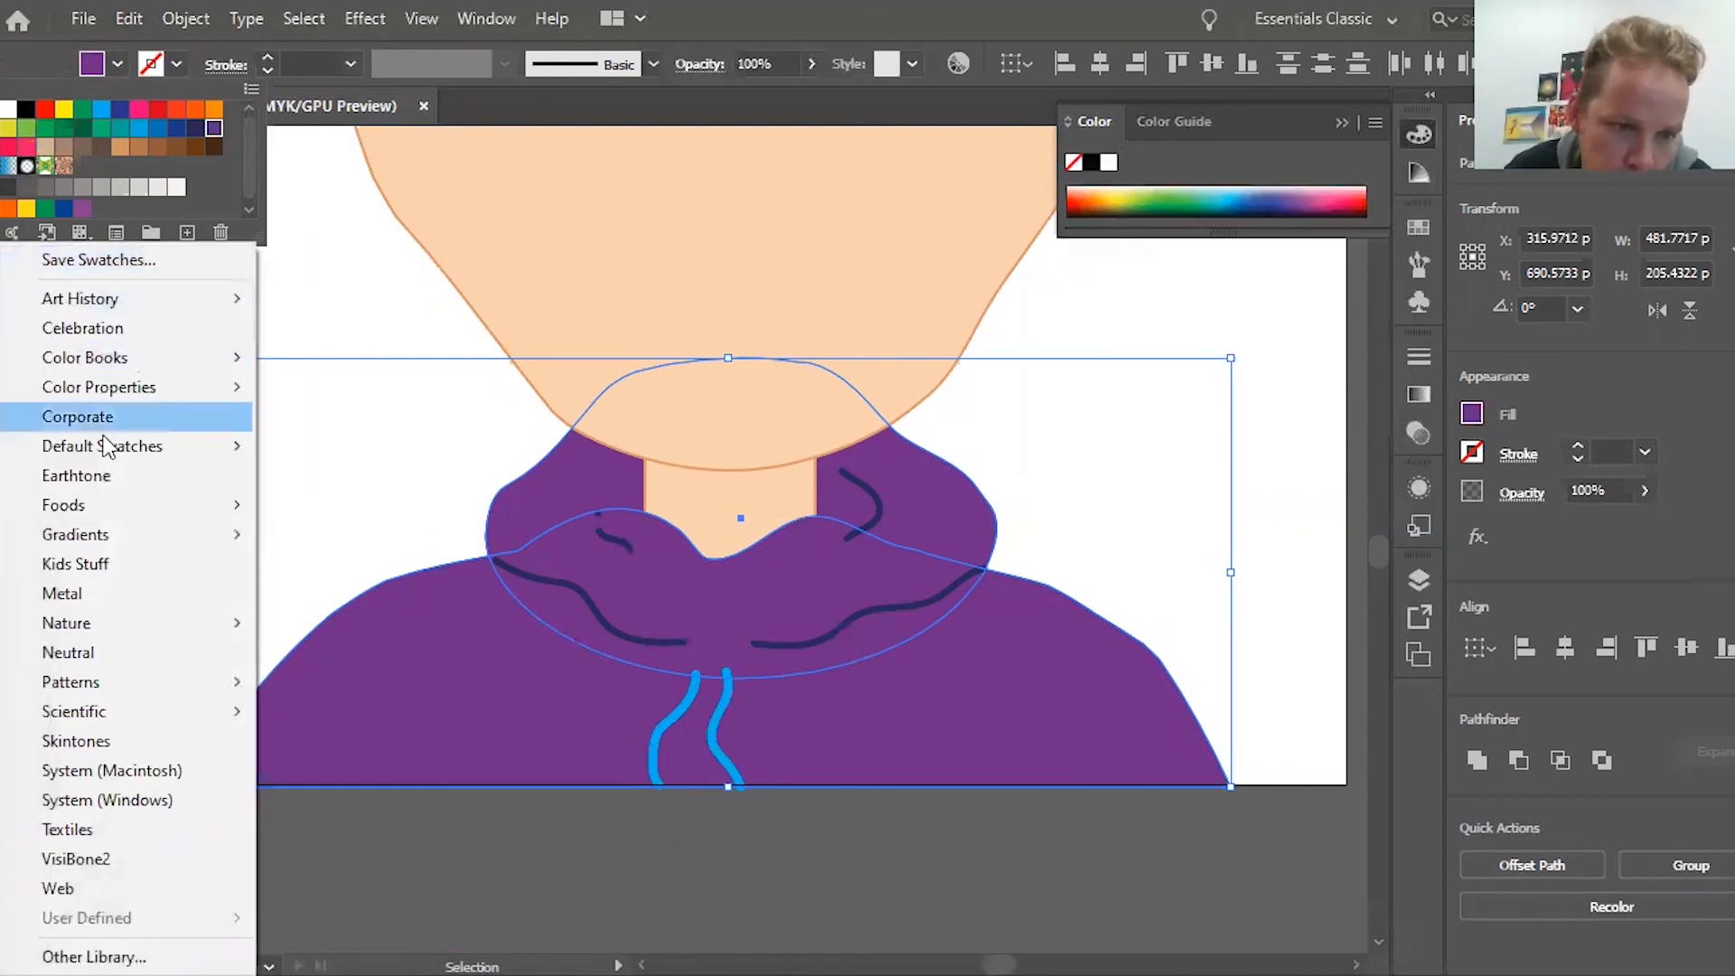
mouse_move(170, 695)
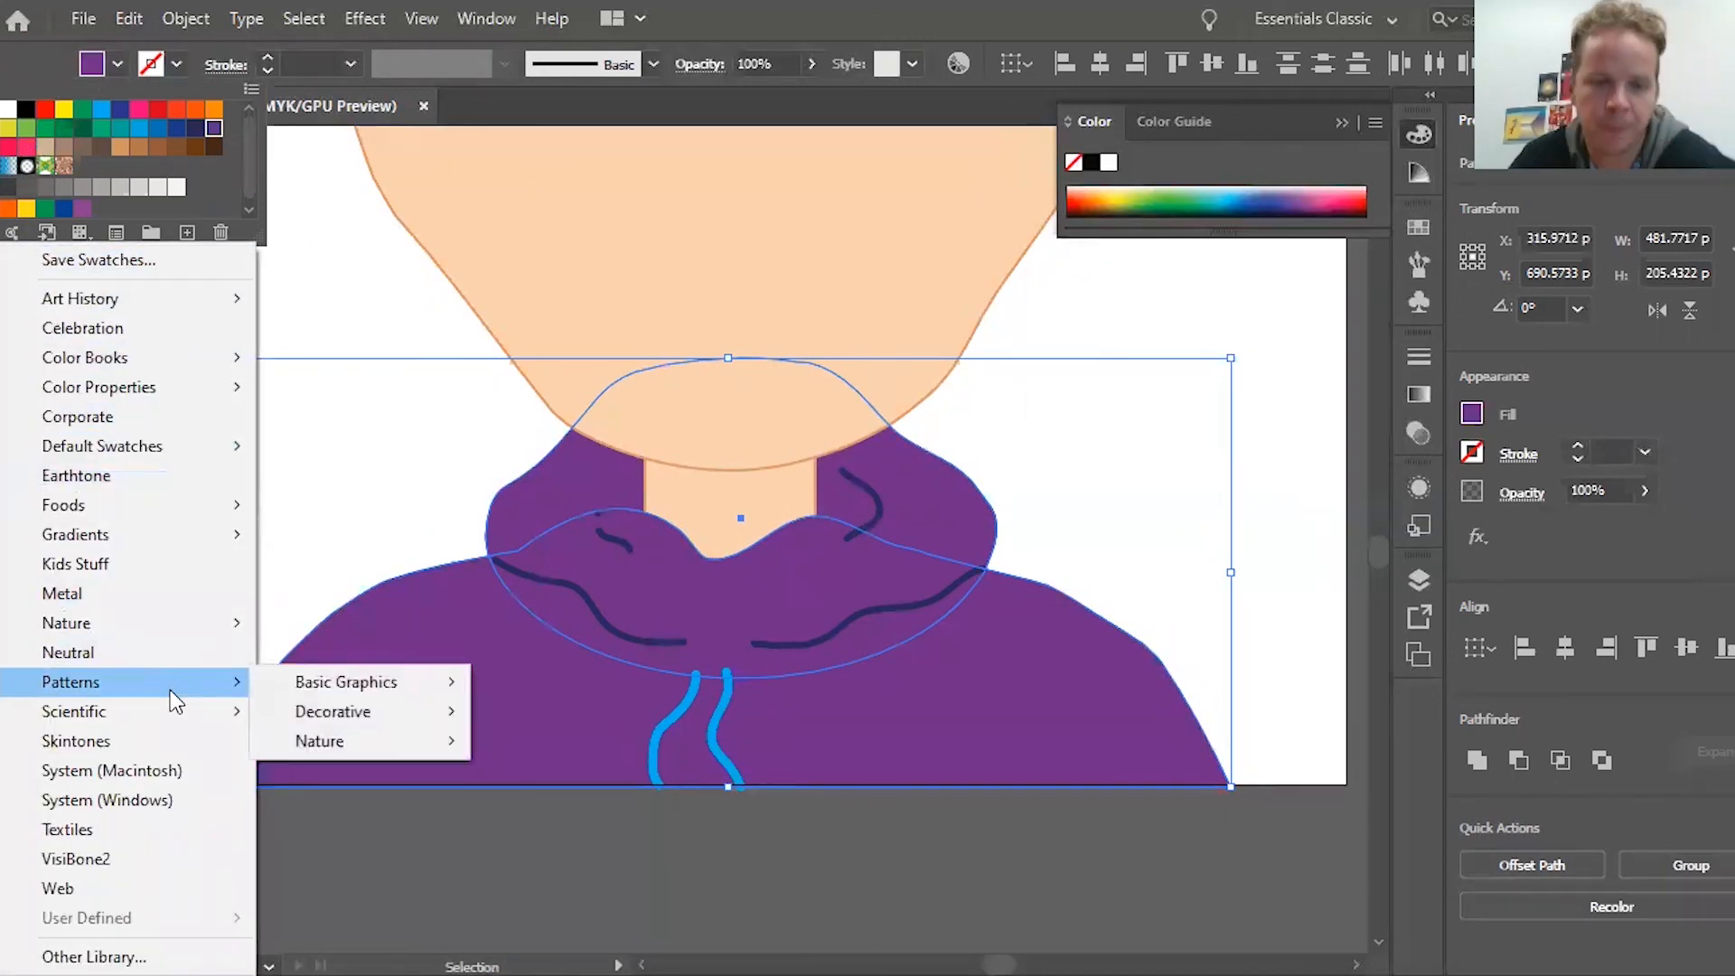
mouse_move(359, 732)
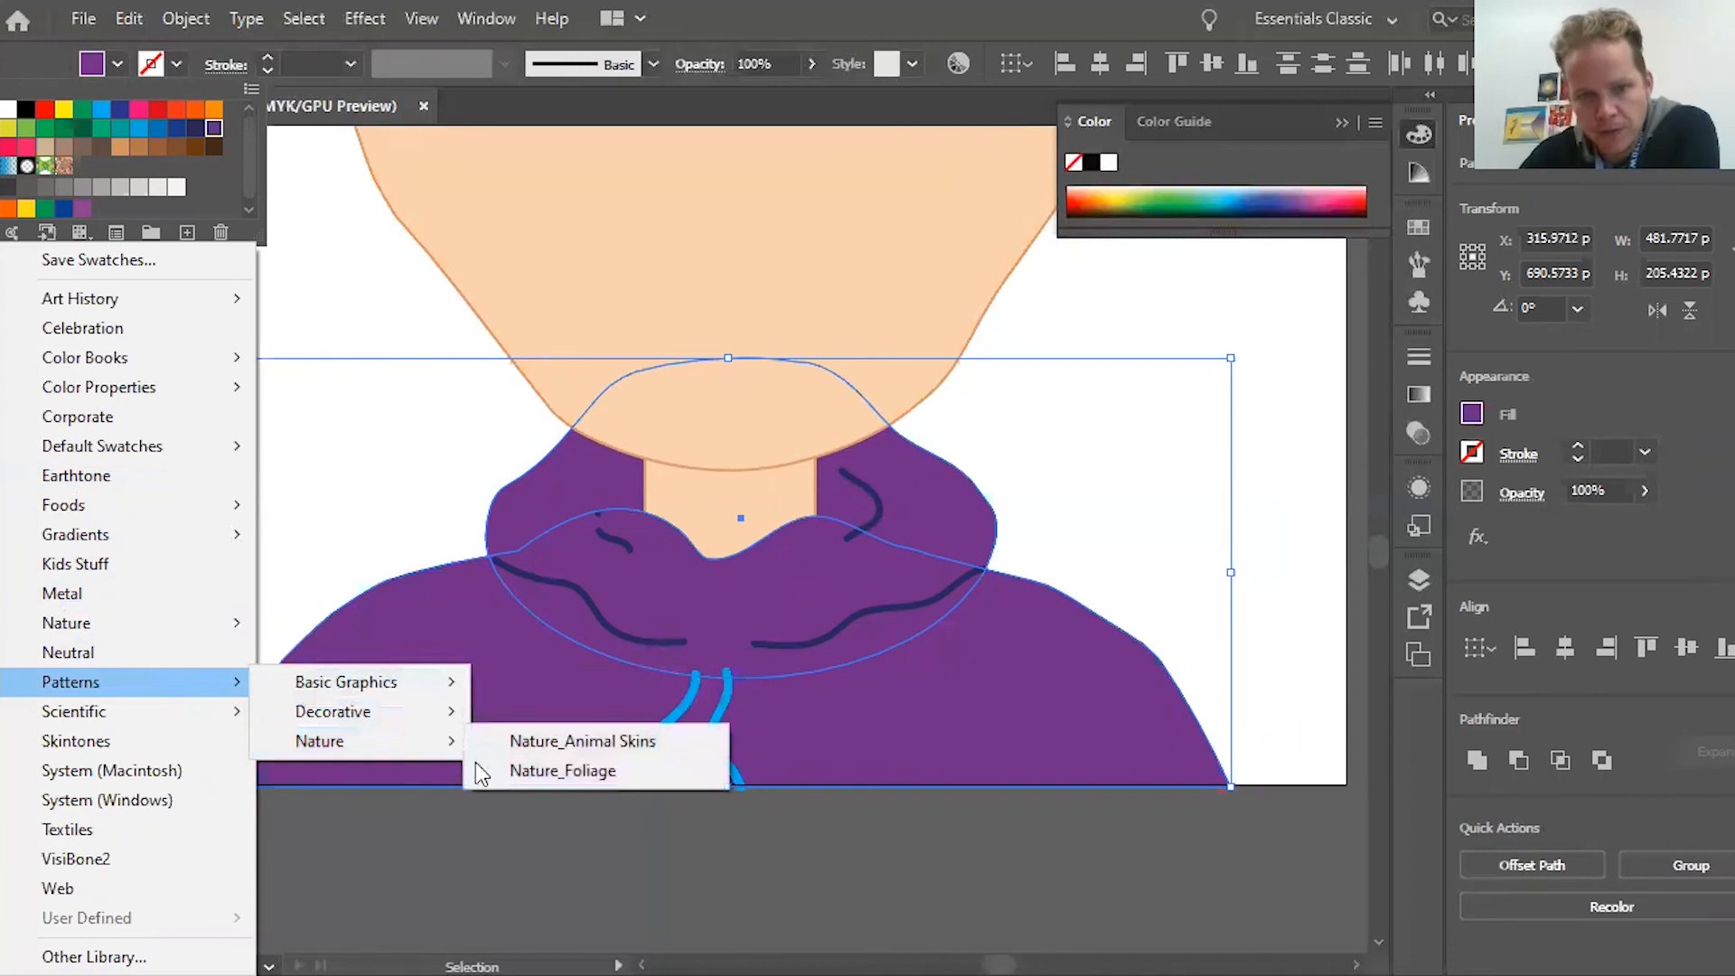
left_click(625, 743)
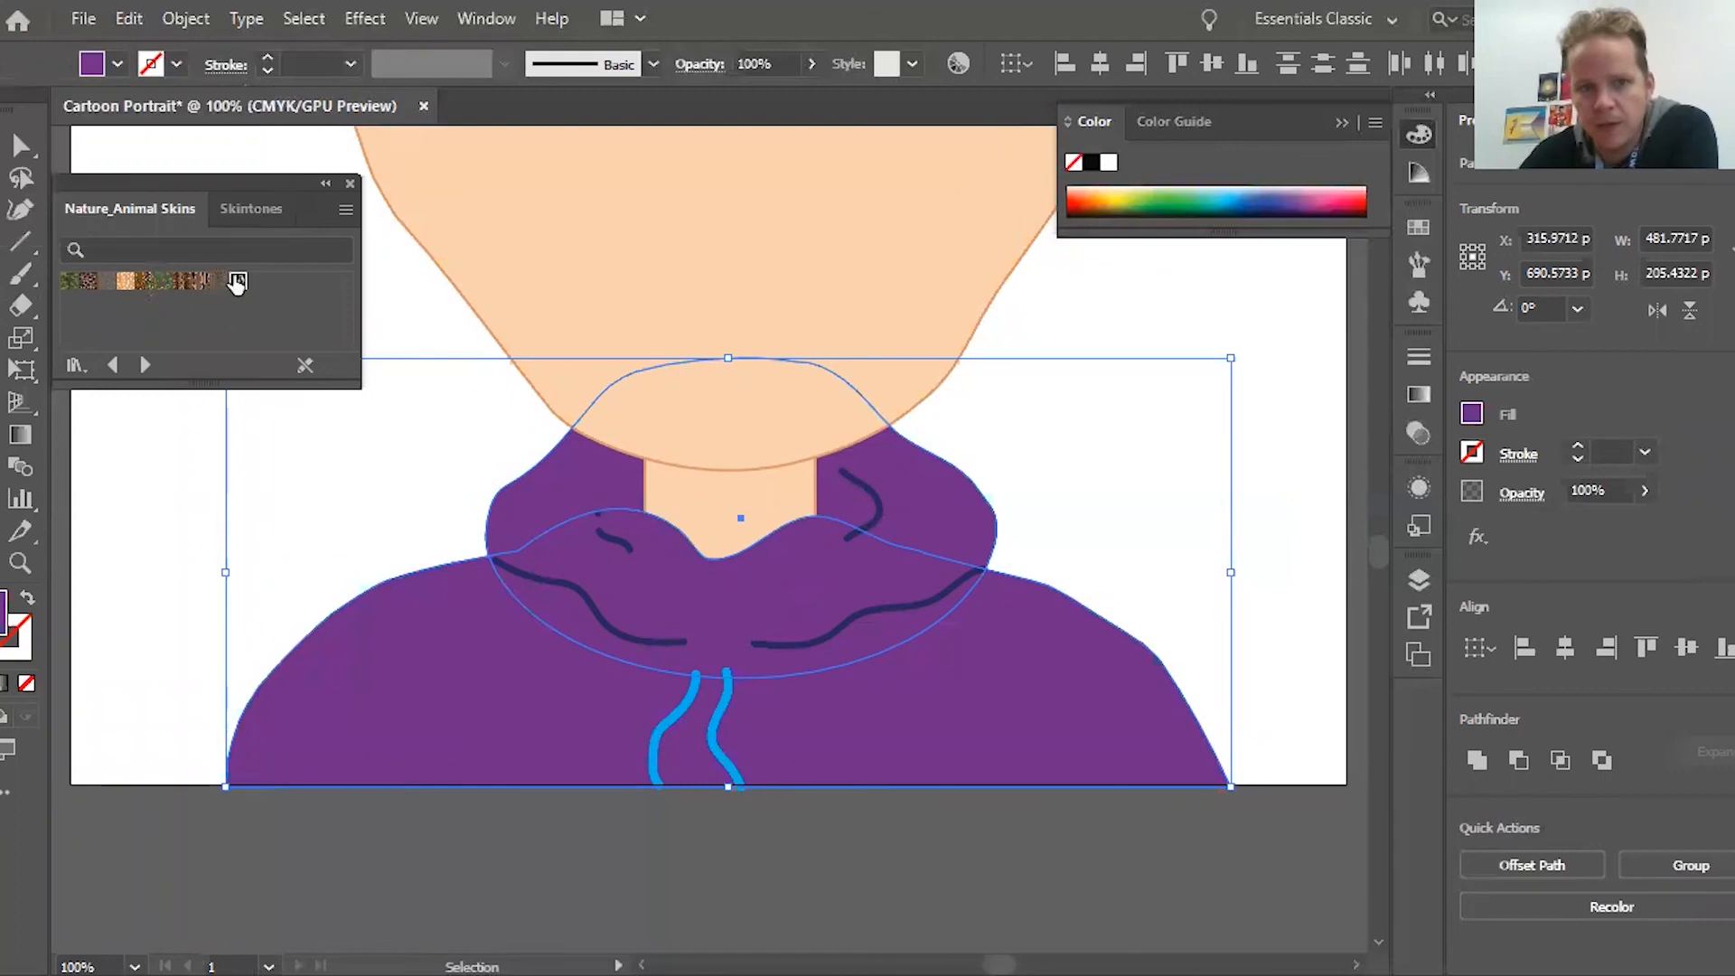
Try several animal-skin pattern fills on the hoodie's body and hood, including zebra stripes, giraffe patches, leopard spots and tiger stripes
left_click(236, 282)
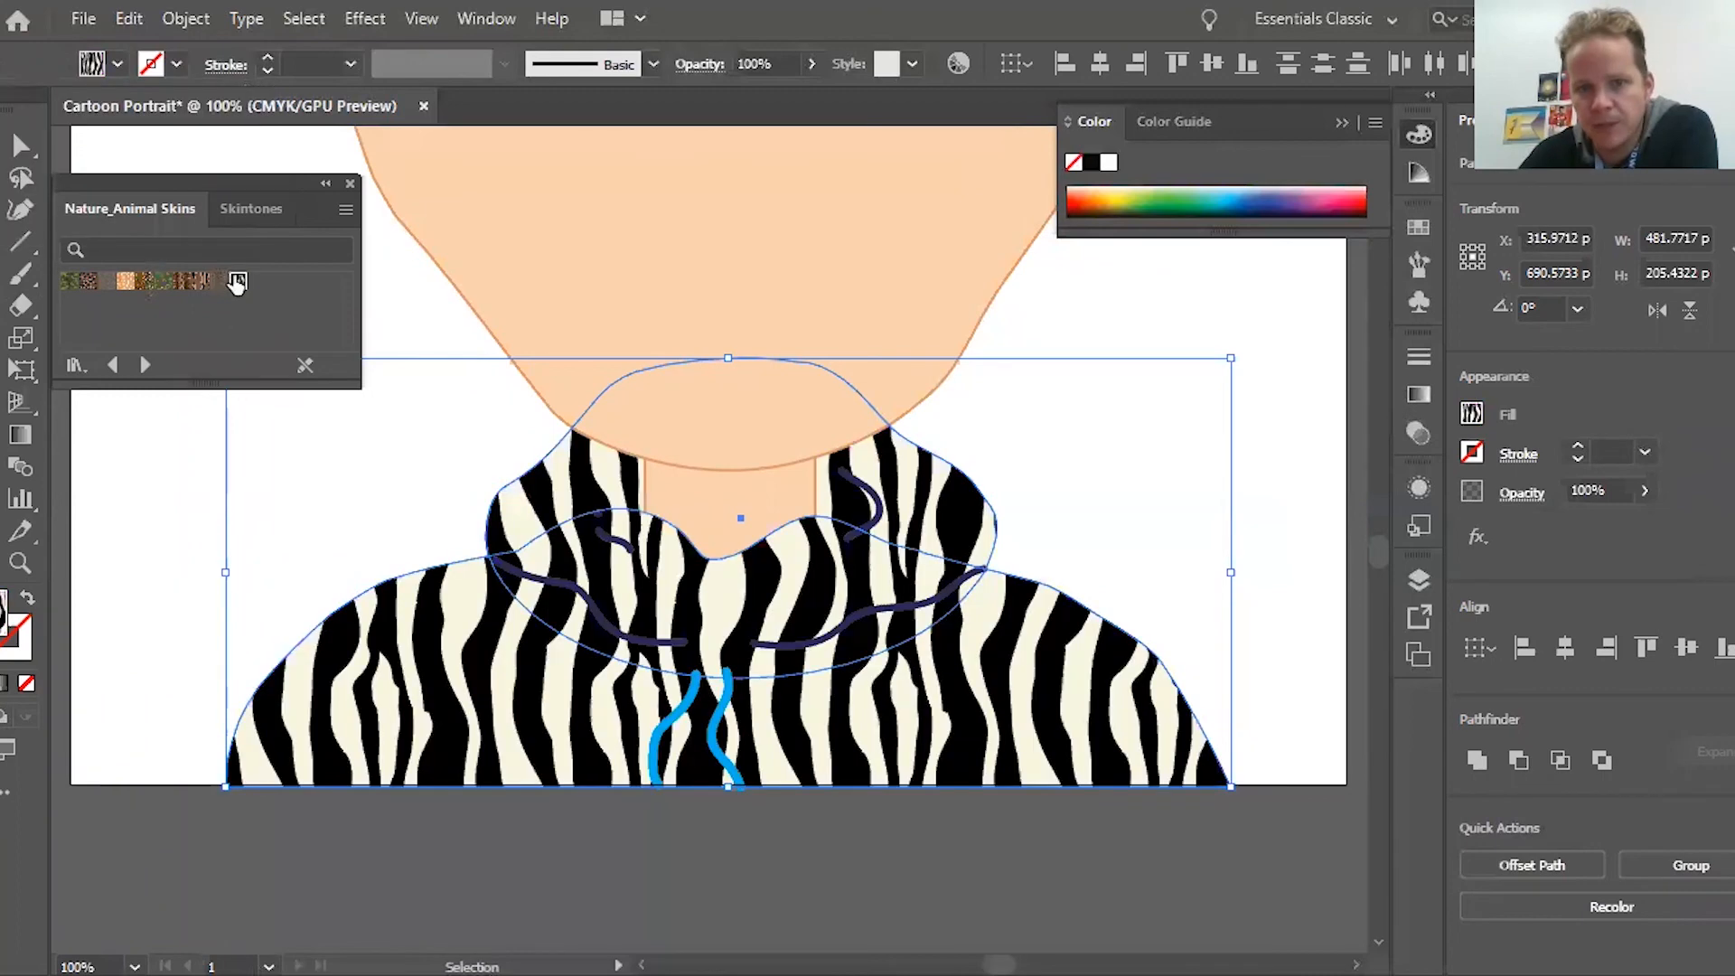
left_click(161, 282)
left_click(125, 281)
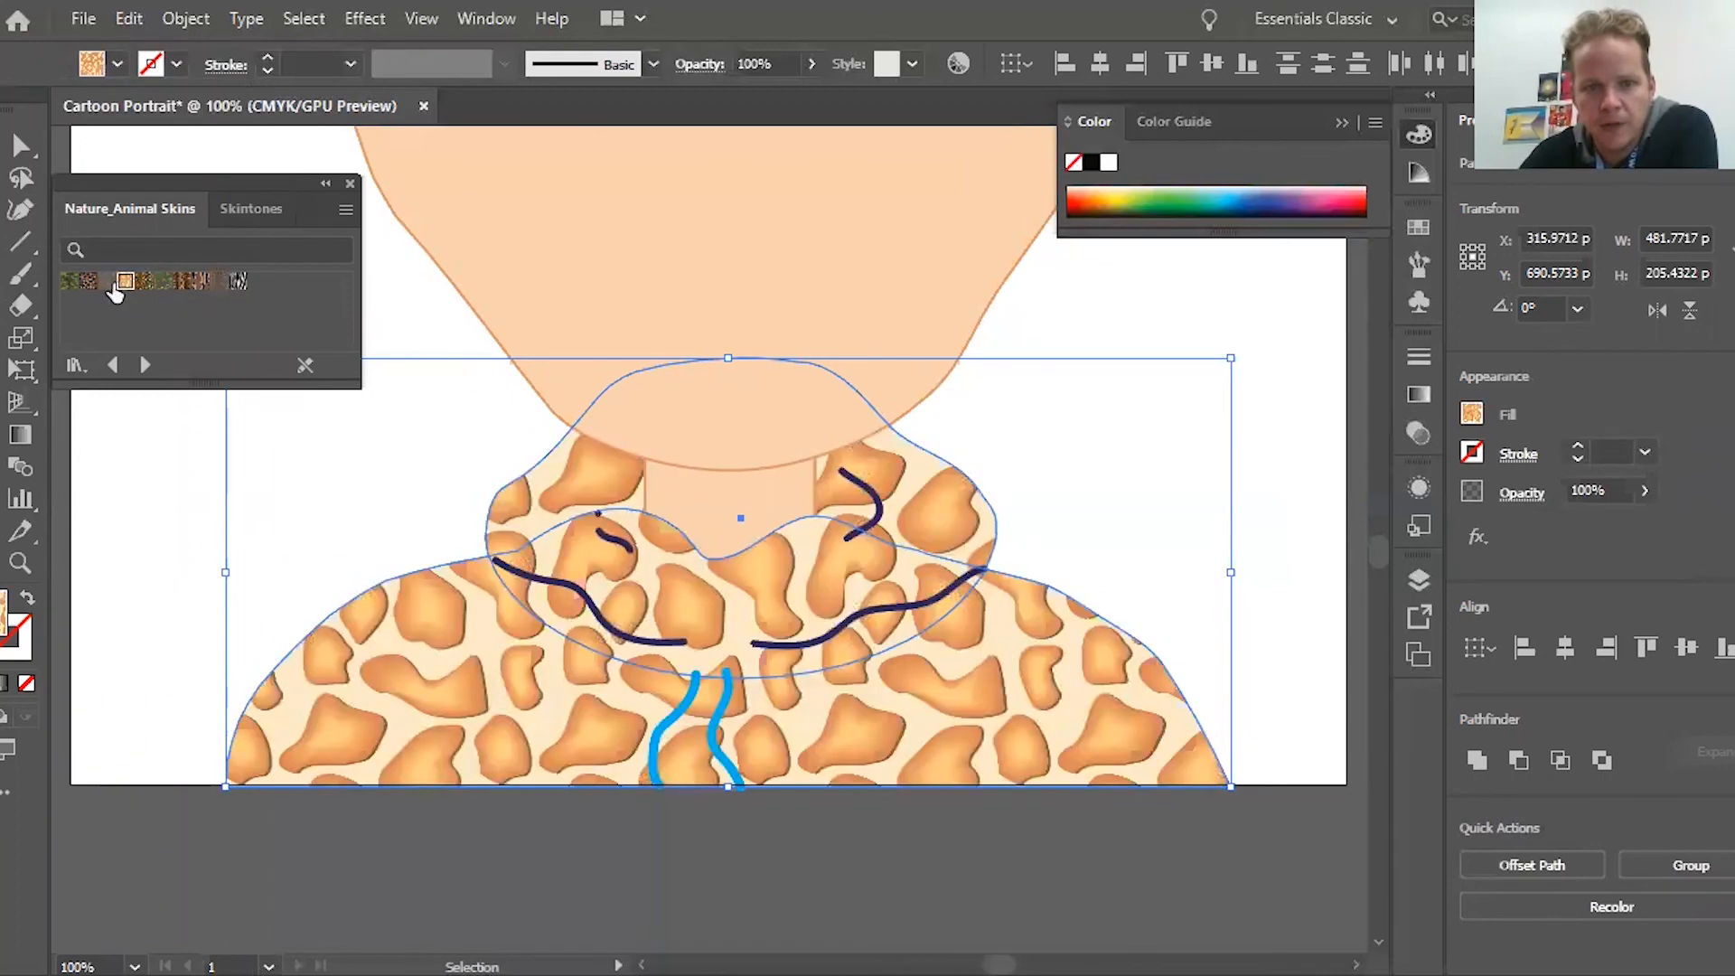
left_click(87, 281)
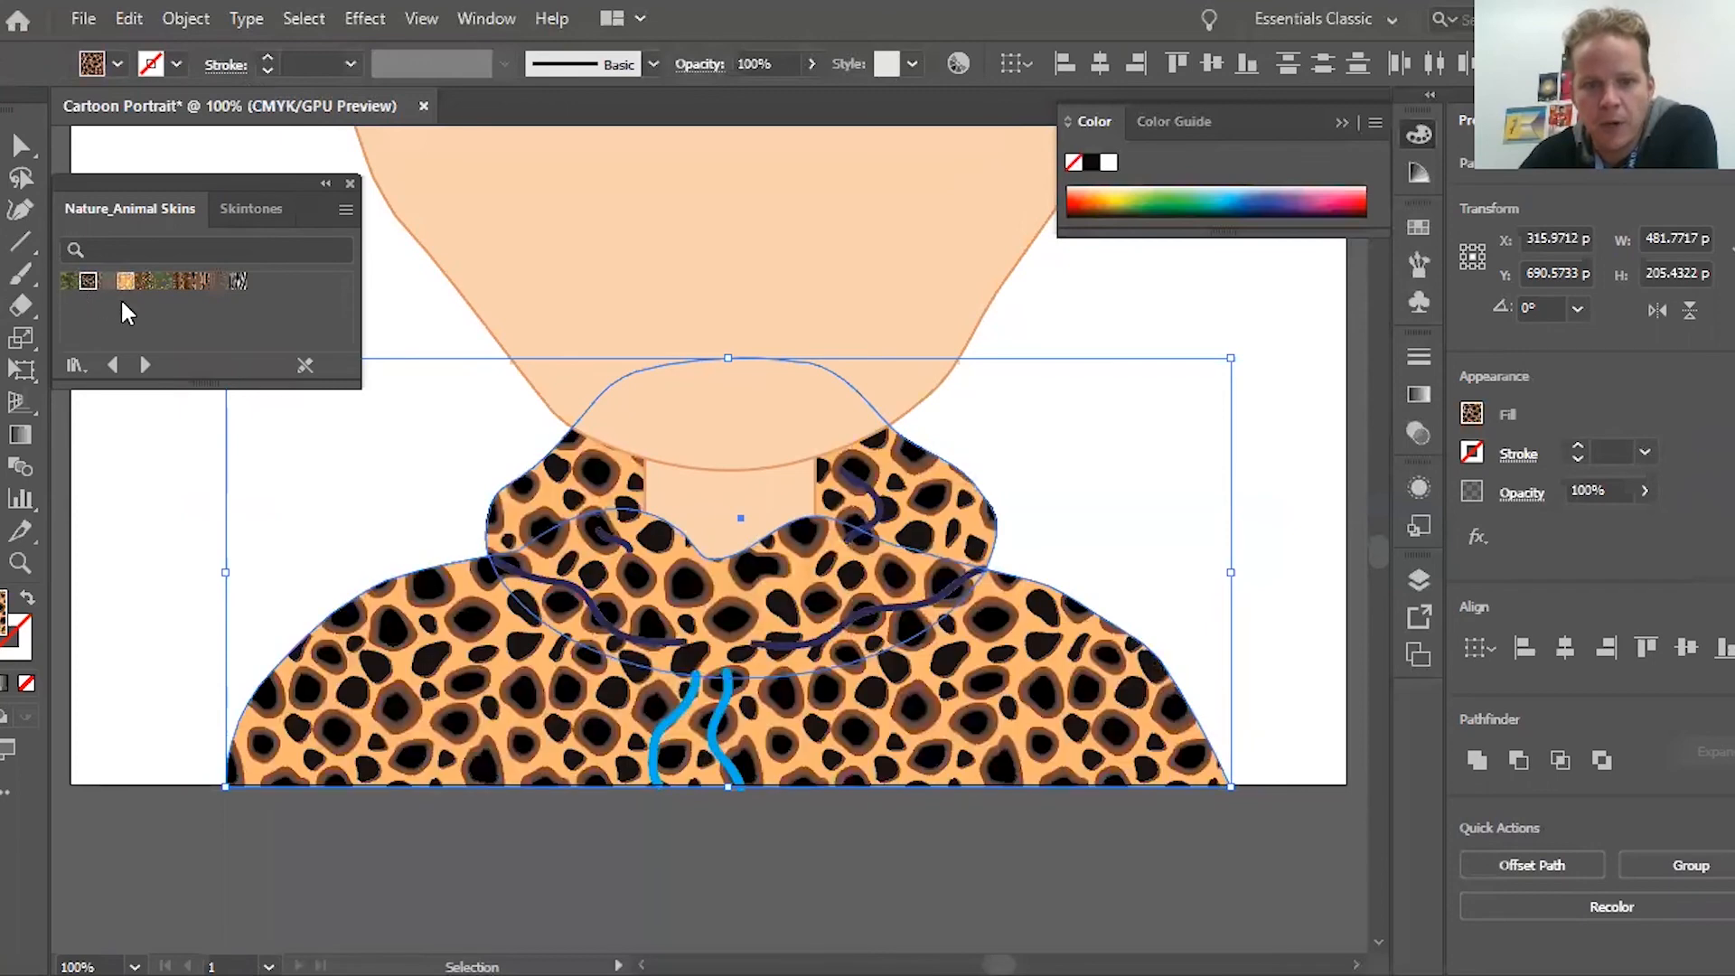
left_click(185, 282)
left_click(199, 281)
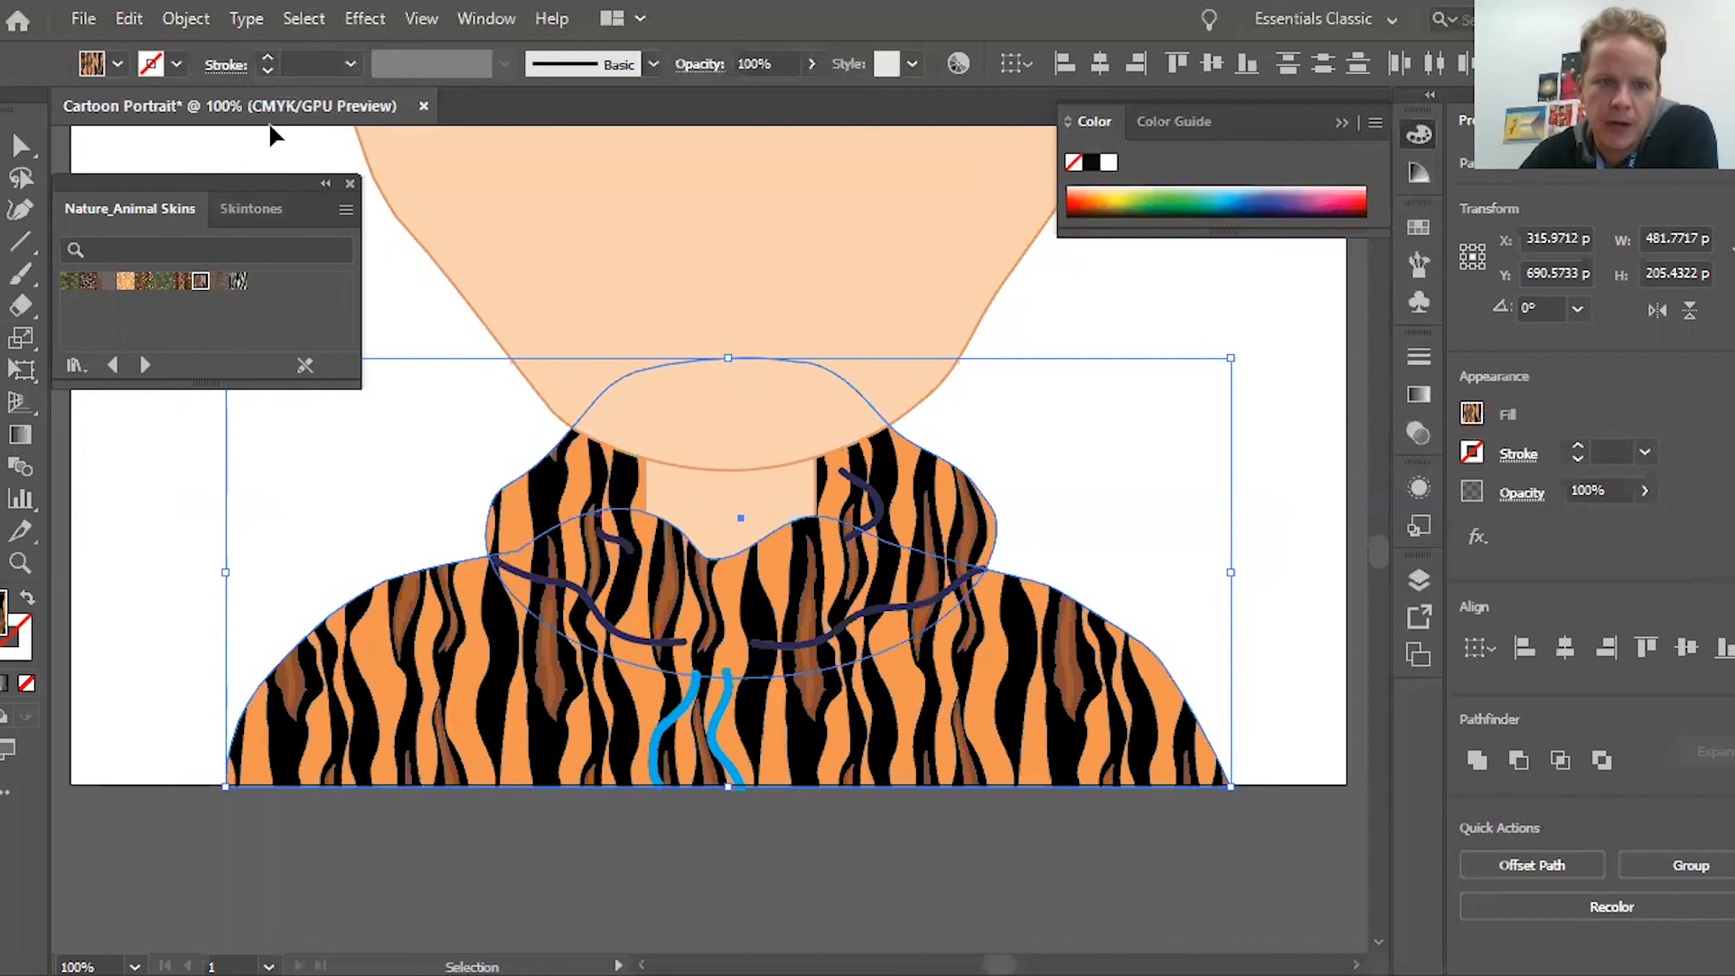
Try a solid pink fill on the hoodie, restore its purple fill, and close the animal skins swatch library
left_click(113, 64)
left_click(144, 116)
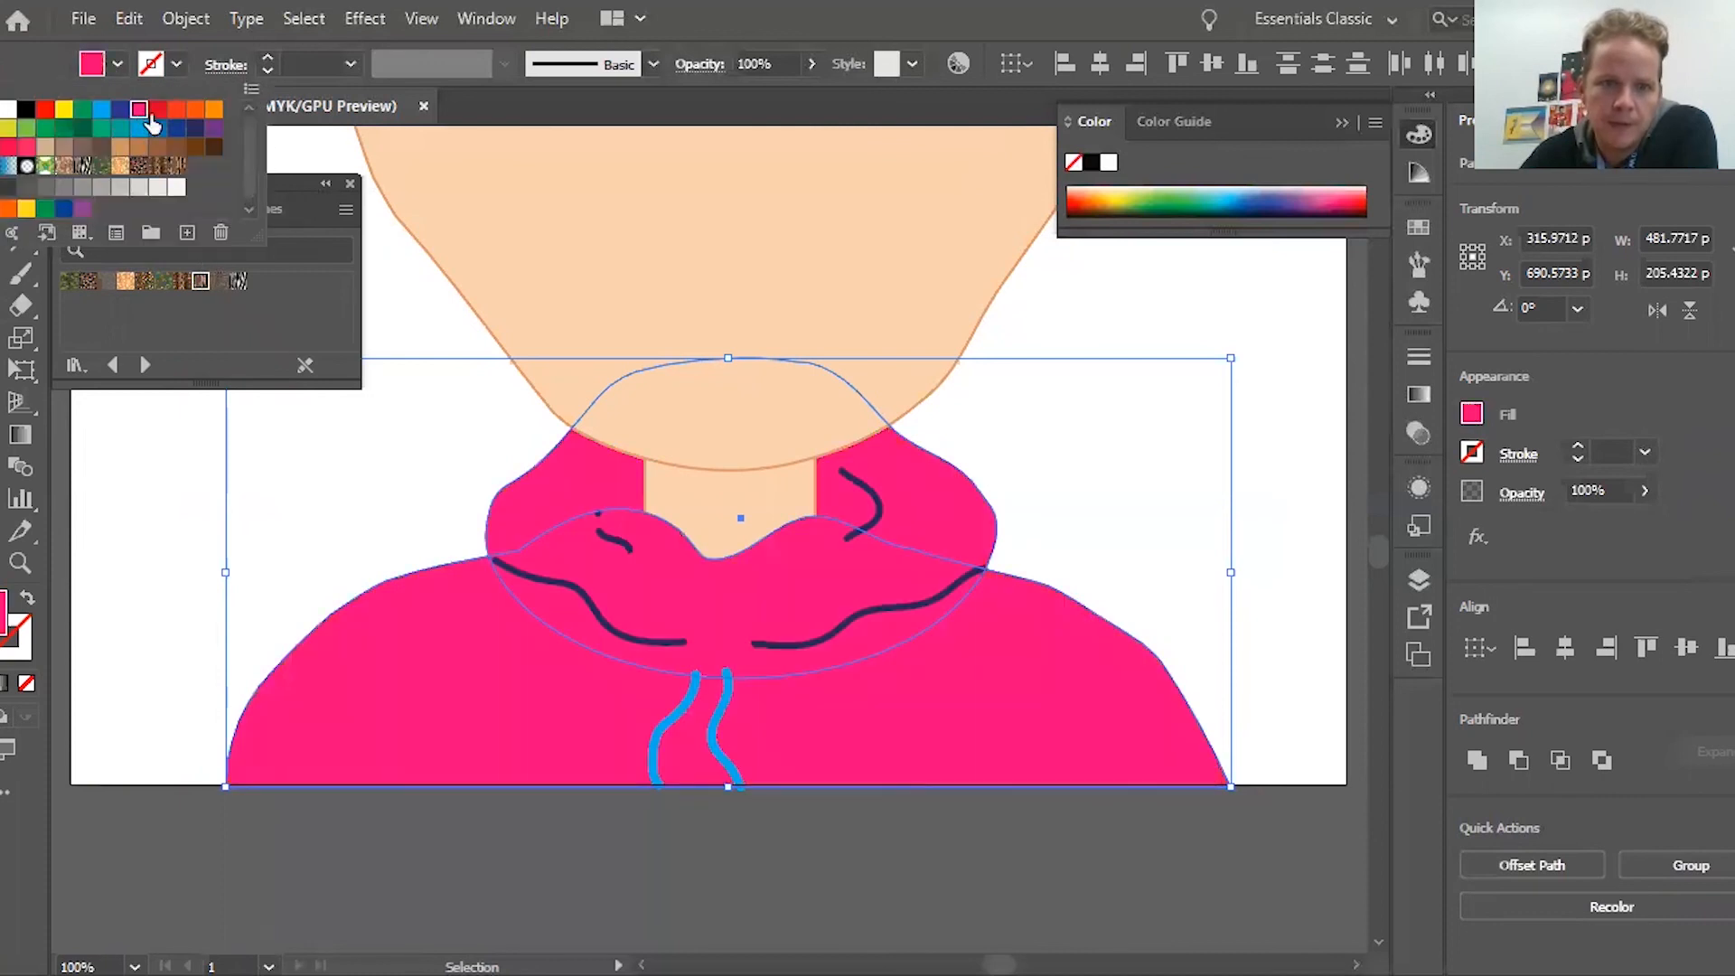
left_click(216, 128)
left_click(386, 322)
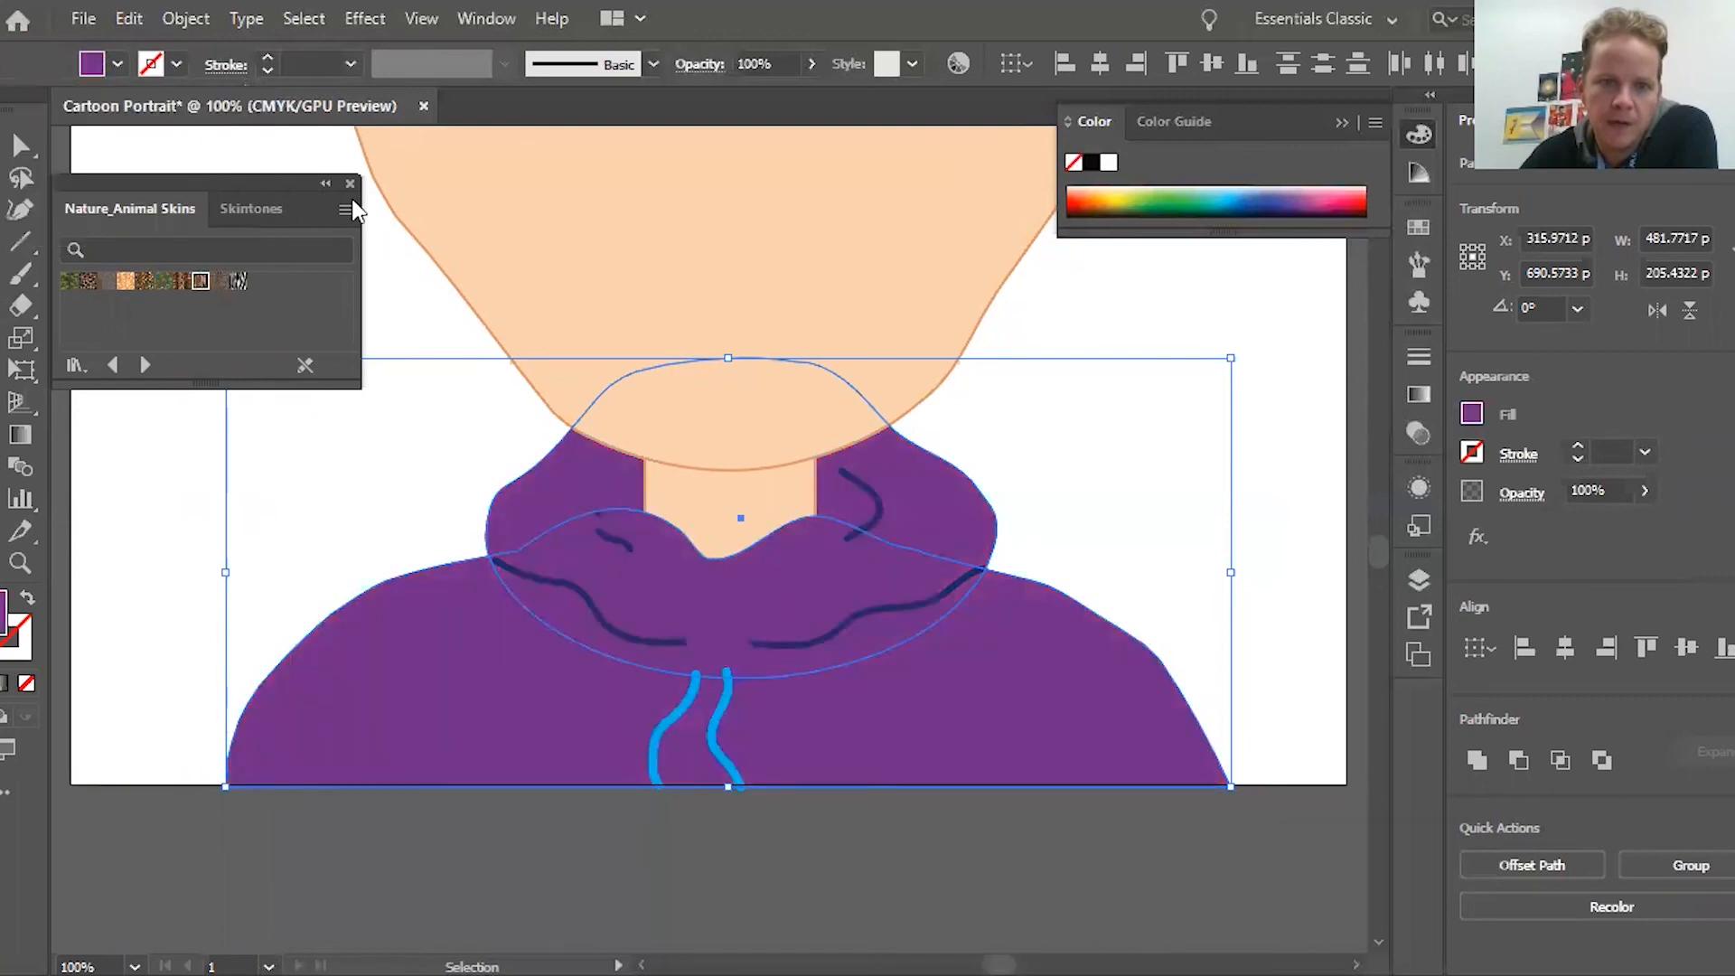
left_click(349, 183)
left_click(300, 255)
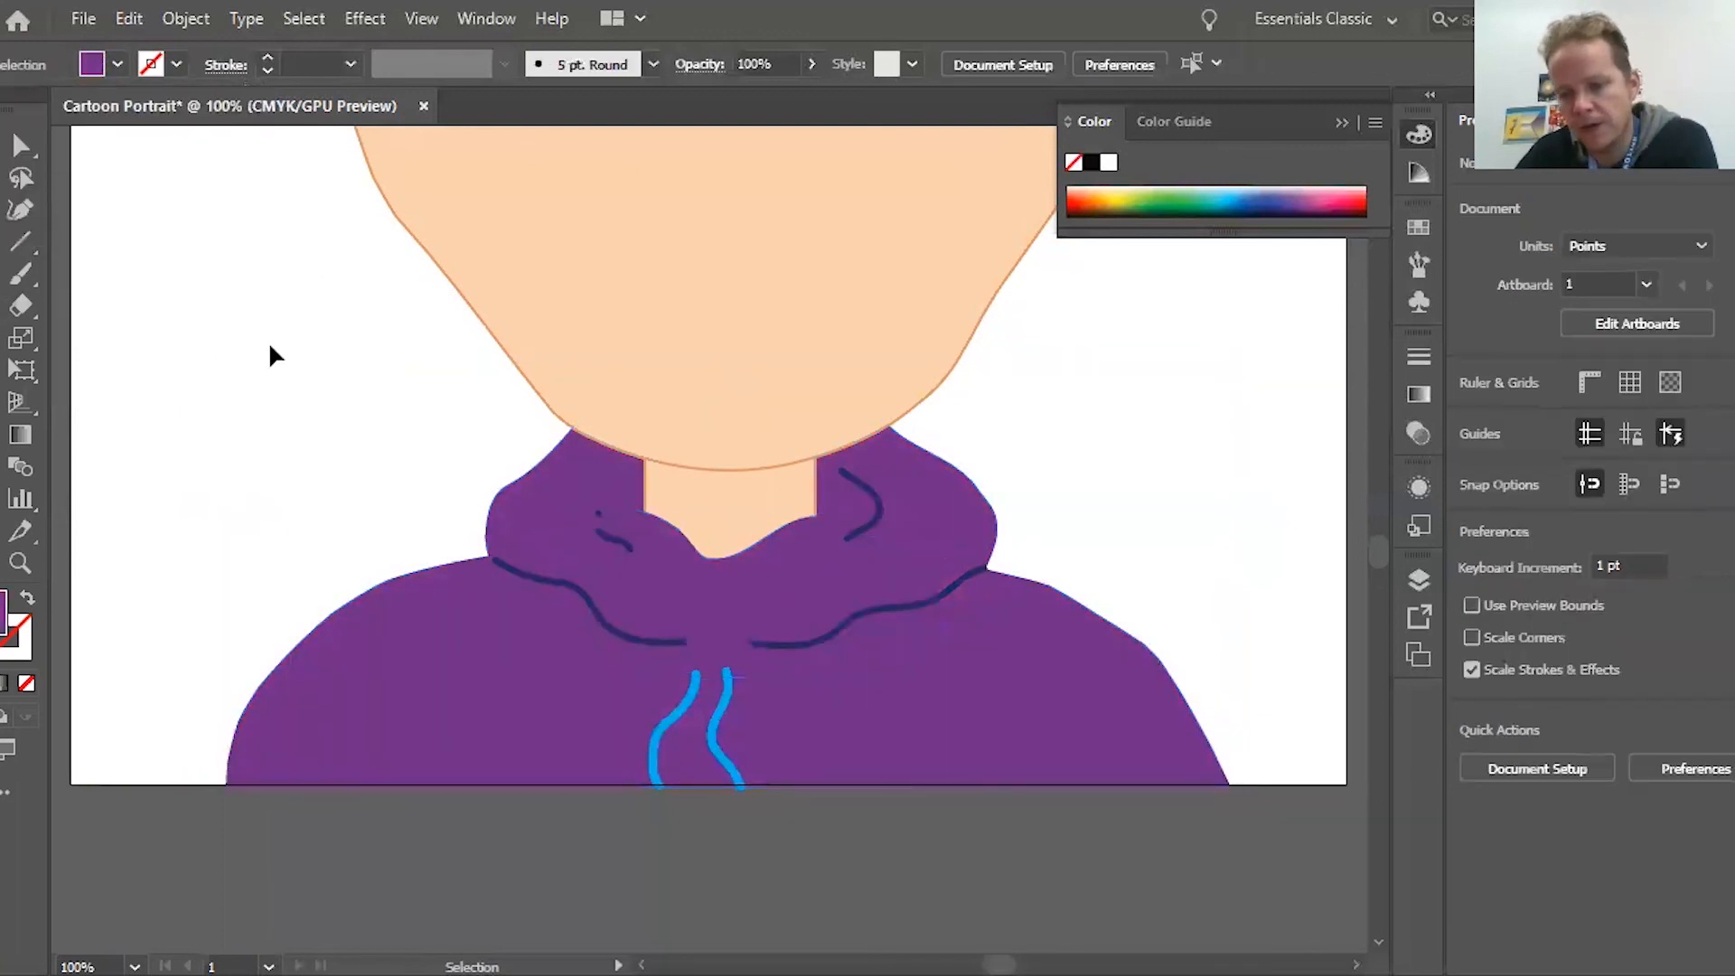
Delete the spare red shirt and the leftover collar and detail pieces lying beside the artboard
key("ctrl+0")
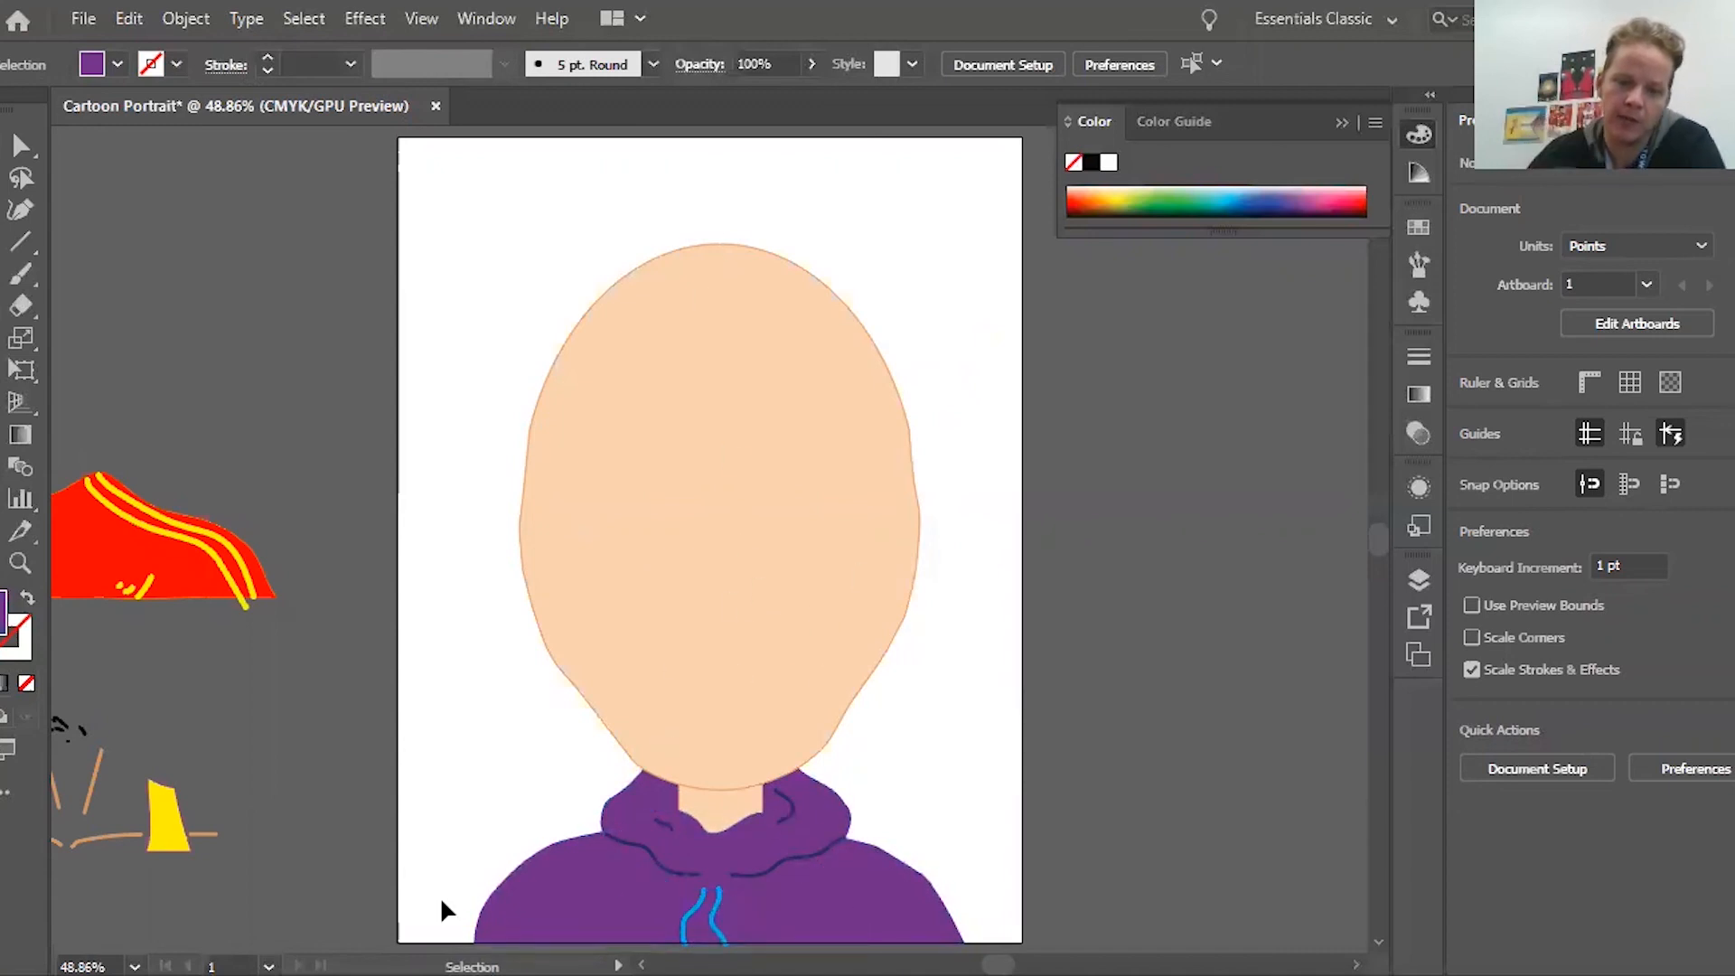
scroll(396, 852, "left", 3)
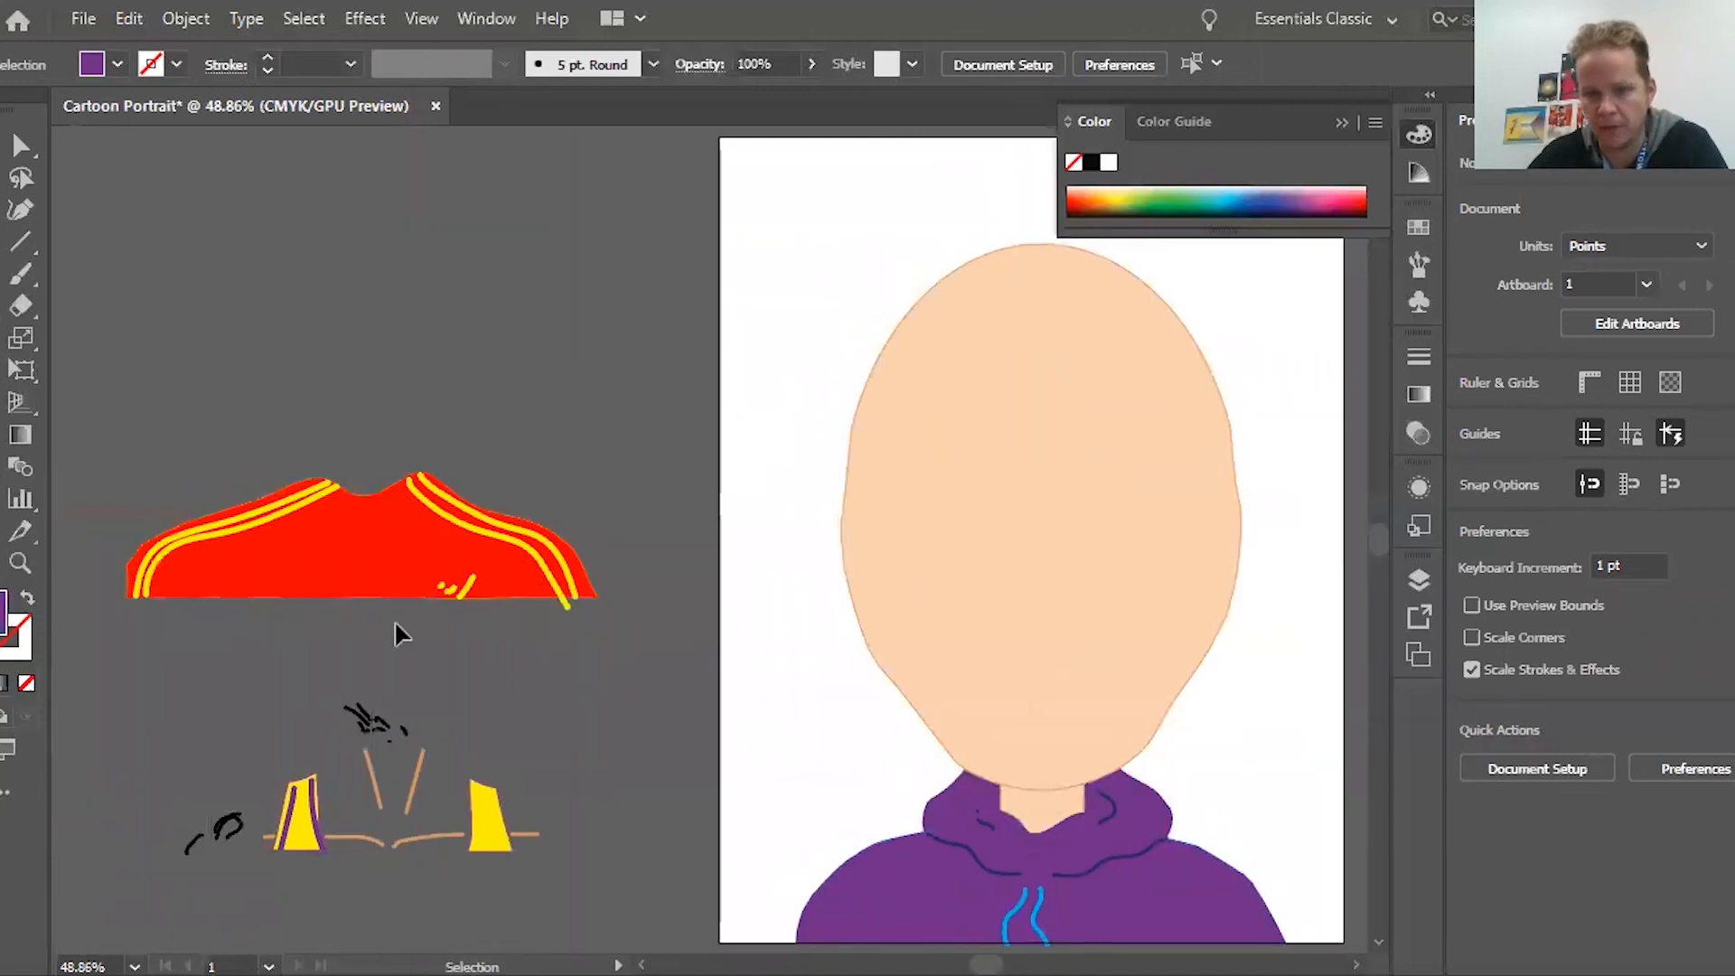
left_click_drag(411, 721, 638, 885)
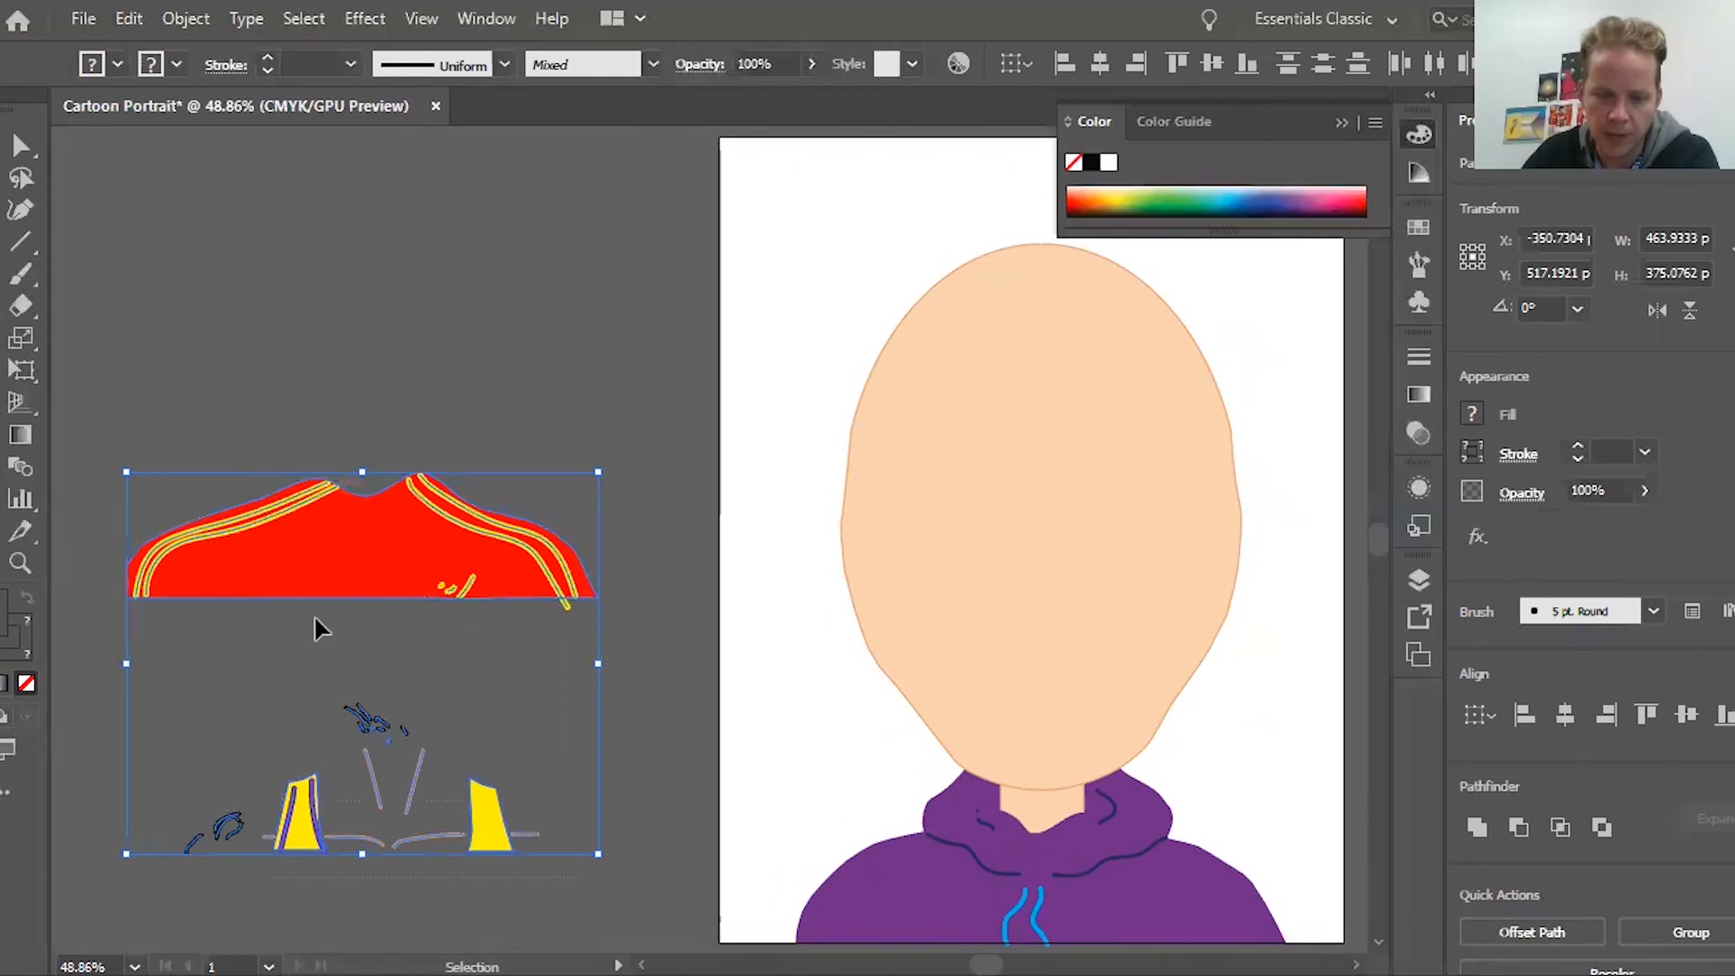
key("Delete")
scroll(314, 620, "right", 3)
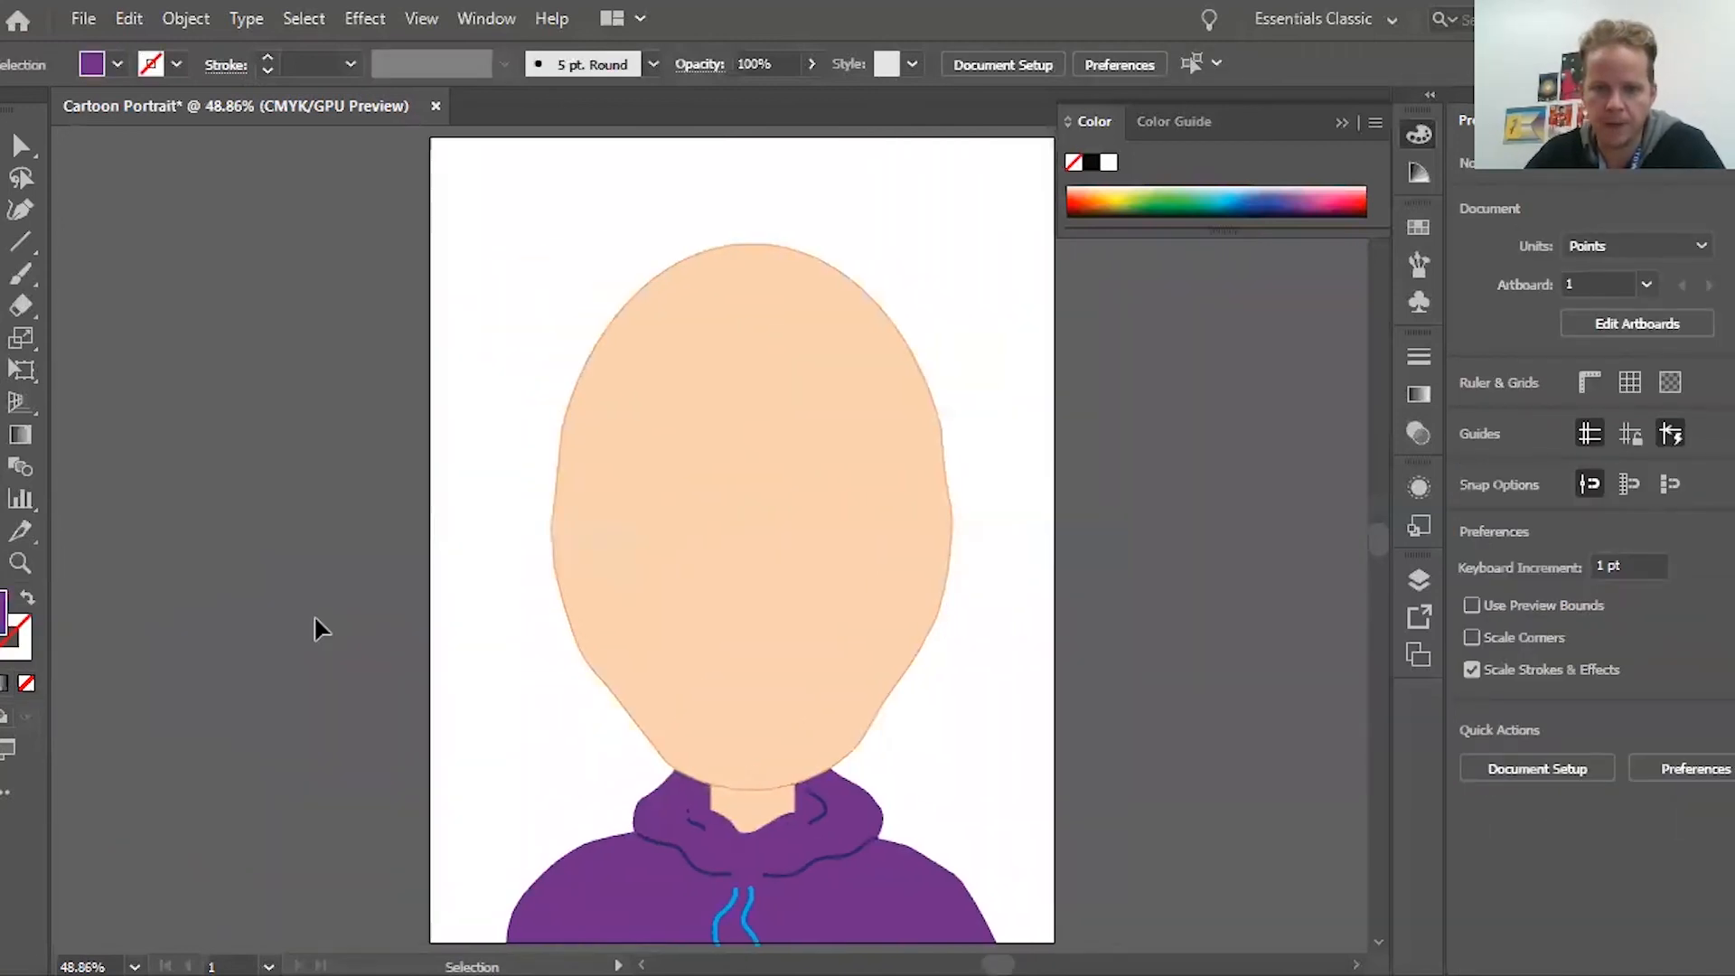